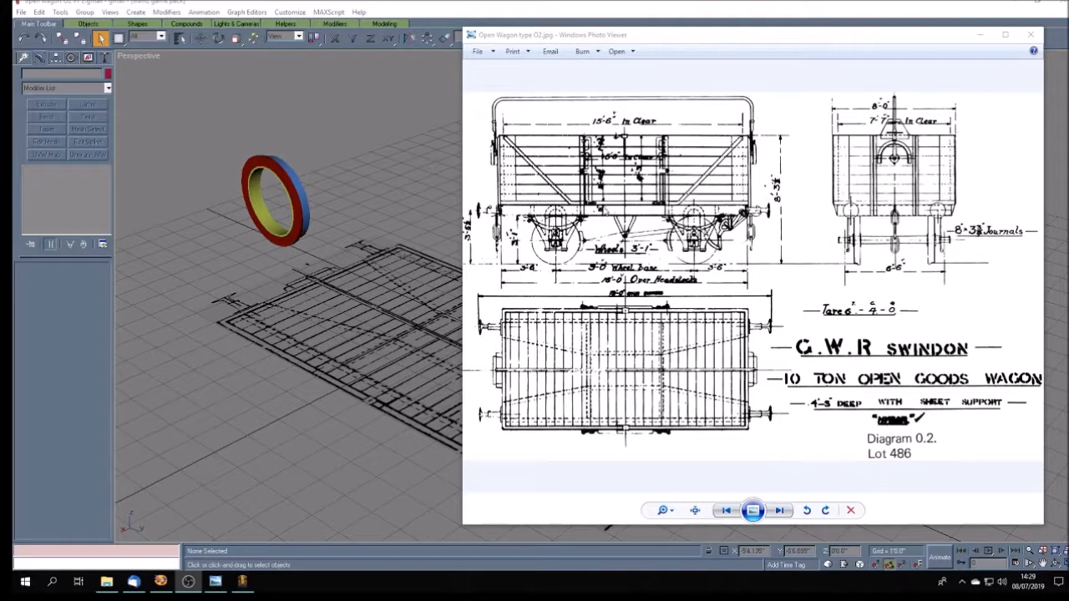
- Examine the wheels of the open wagon up close in the reference images in Windows Photo Viewer, and return to gmax
{"action": "left_click", "coordinate": [811, 288]}
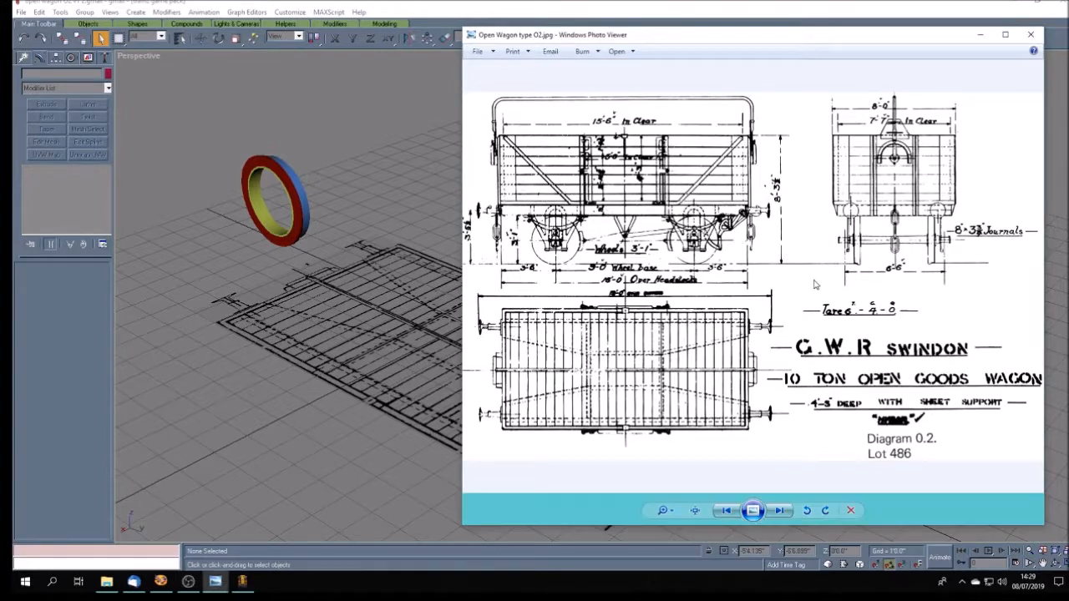
{"action": "scroll", "coordinate": [810, 340], "scroll_direction": "down", "scroll_amount": 1}
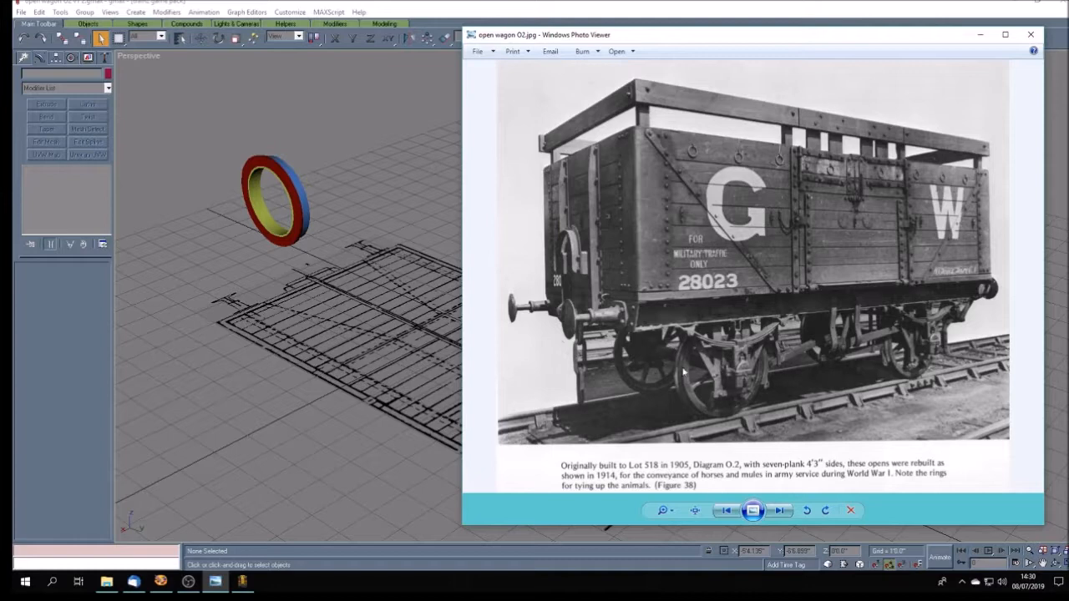
{"action": "scroll", "coordinate": [722, 387], "scroll_direction": "up", "scroll_amount": 4}
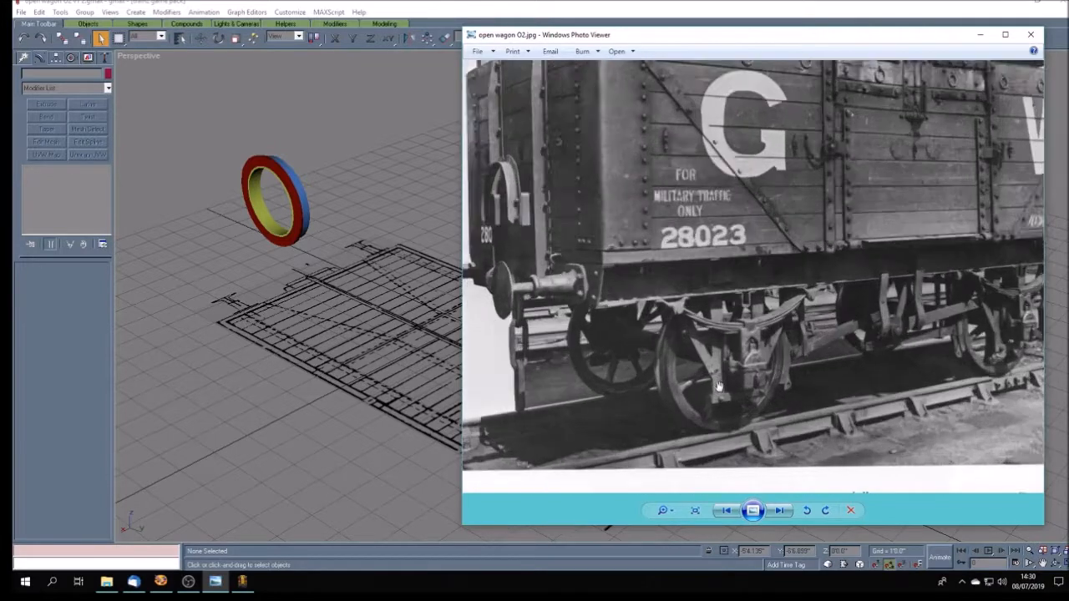
{"action": "scroll", "coordinate": [718, 385], "scroll_direction": "down", "scroll_amount": 3}
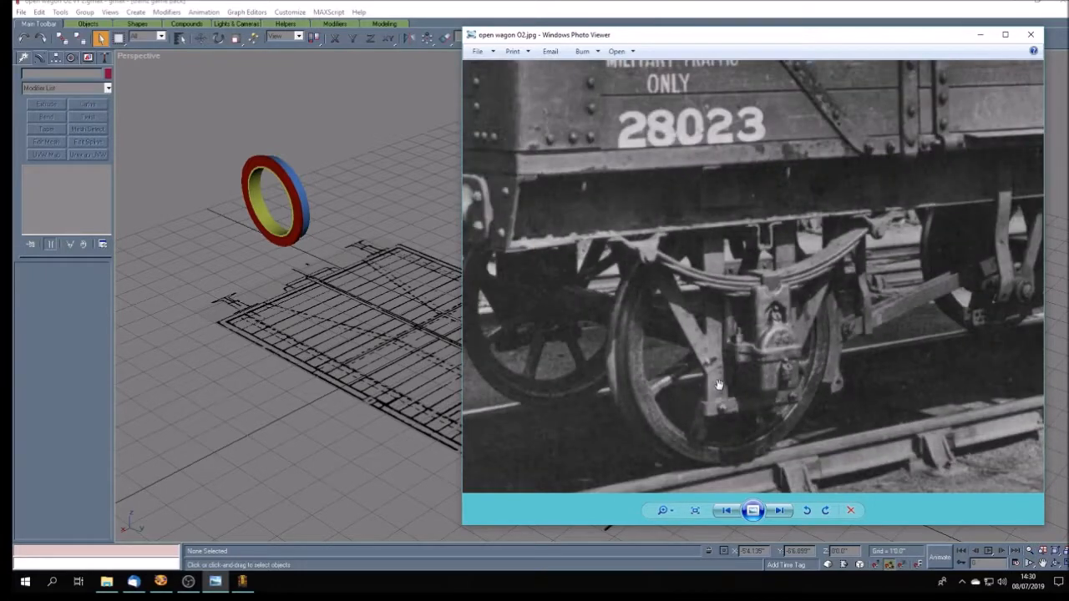
{"action": "scroll", "coordinate": [719, 383], "scroll_direction": "up", "scroll_amount": 1}
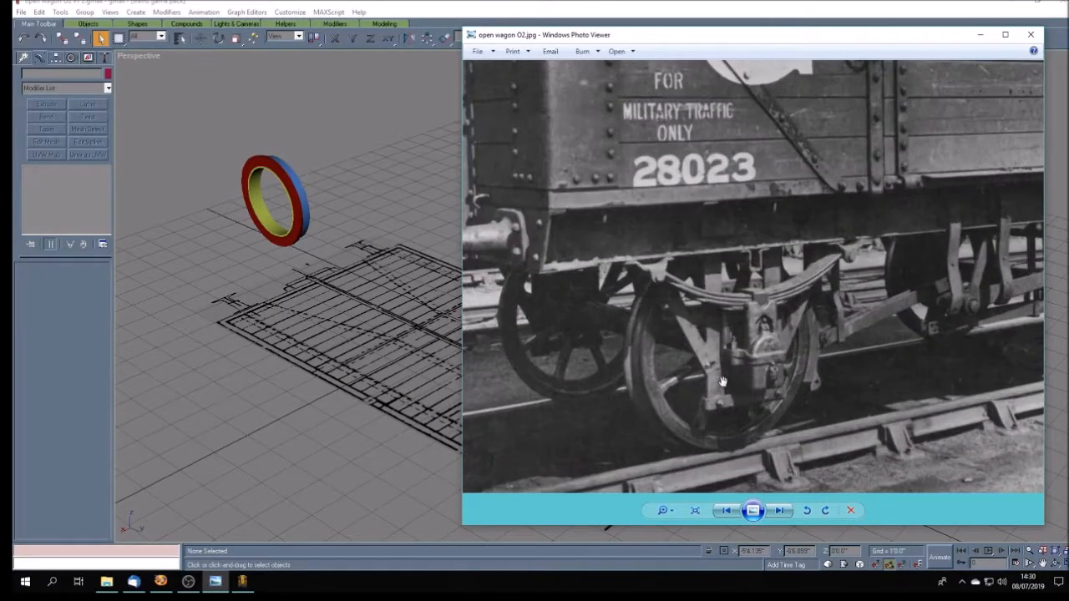
{"action": "left_click", "coordinate": [387, 201]}
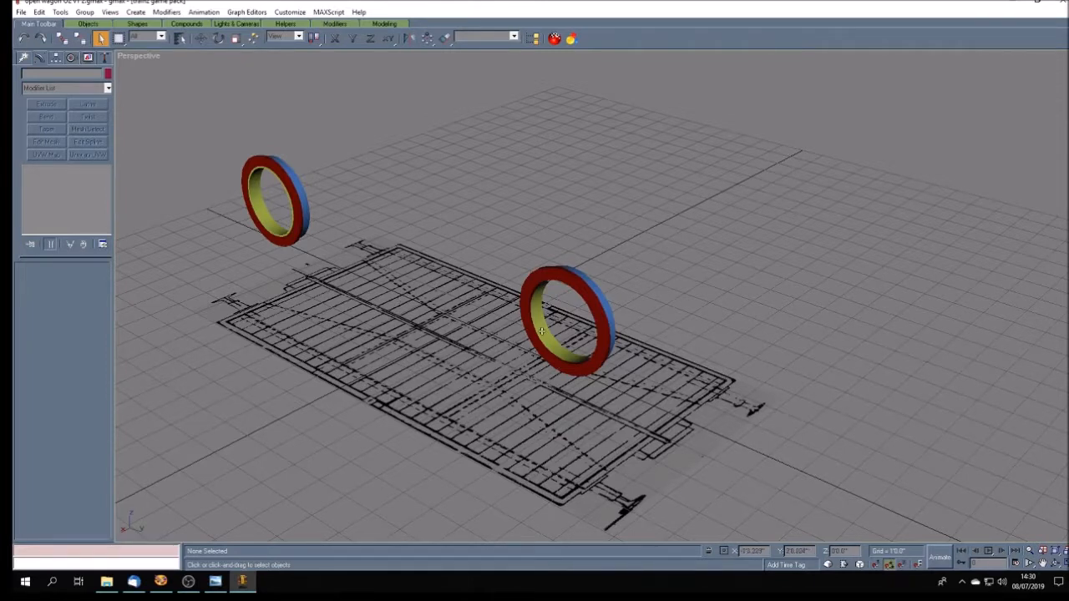
- Inspect the near wheel's flange, tread and inner ring from both its outer and inner sides
{"action": "left_click", "coordinate": [1042, 565]}
{"action": "left_click_drag", "start_coordinate": [513, 362], "coordinate": [627, 317]}
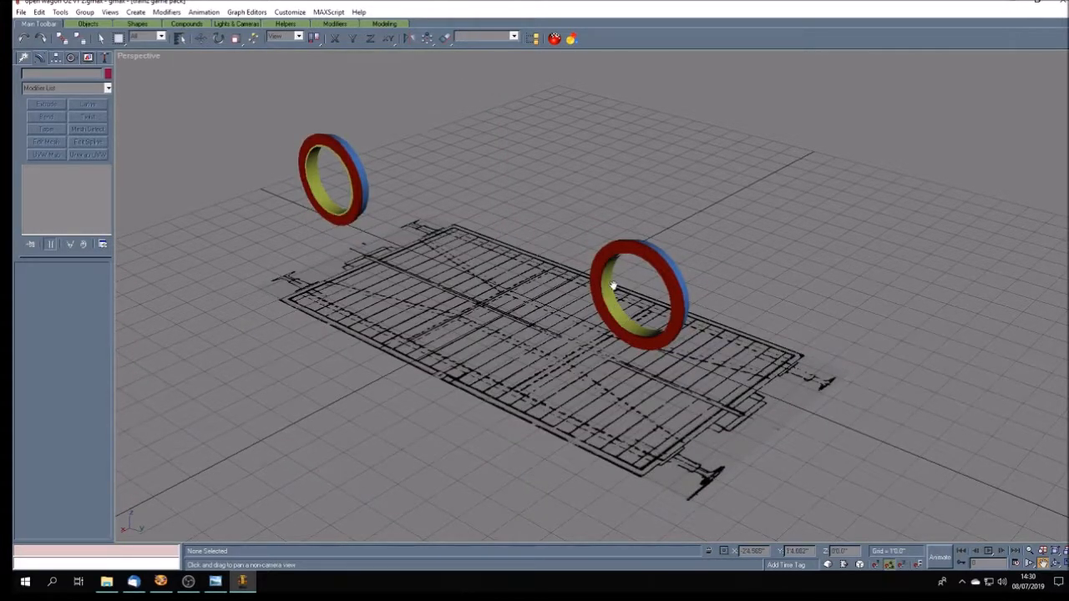
{"action": "scroll", "coordinate": [626, 251], "scroll_direction": "up", "scroll_amount": 5}
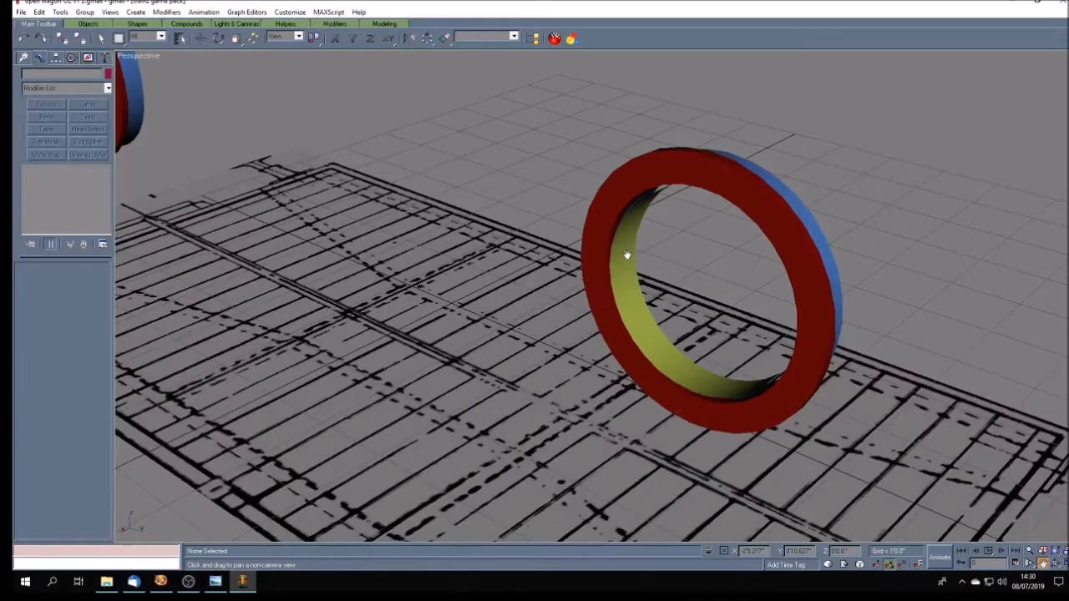
{"action": "scroll", "coordinate": [666, 205], "scroll_direction": "up", "scroll_amount": 3}
{"action": "scroll", "coordinate": [668, 204], "scroll_direction": "down", "scroll_amount": 4}
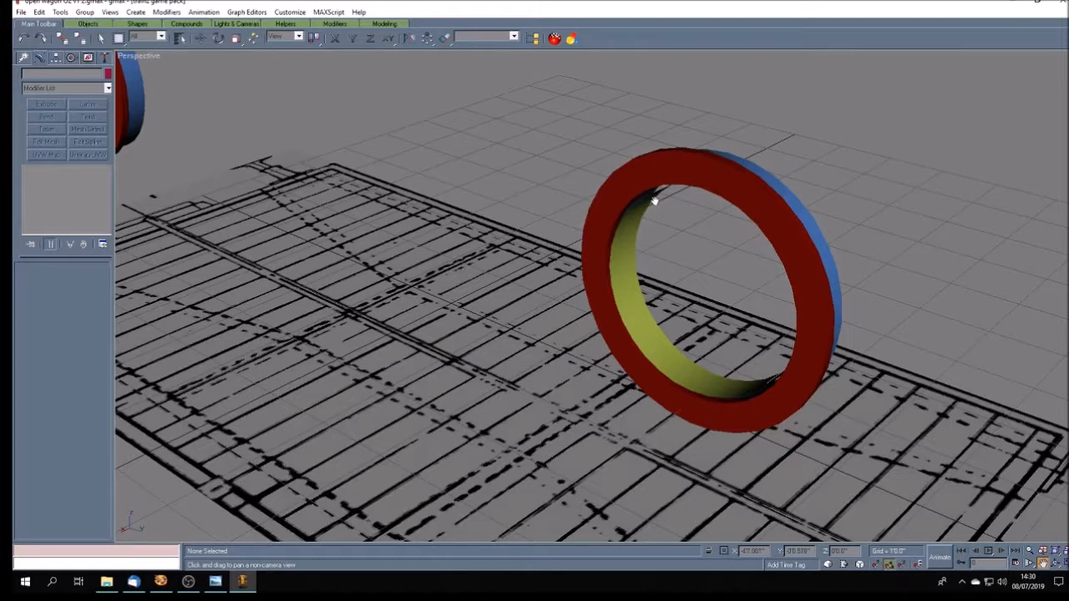
{"action": "left_click", "coordinate": [1055, 563]}
{"action": "mouse_move", "coordinate": [672, 307]}
{"action": "left_mouse_down"}
{"action": "mouse_move", "coordinate": [587, 307]}
{"action": "mouse_move", "coordinate": [612, 334]}
{"action": "mouse_move", "coordinate": [551, 329]}
{"action": "left_mouse_up"}
{"action": "left_click_drag", "start_coordinate": [528, 270], "coordinate": [536, 265]}
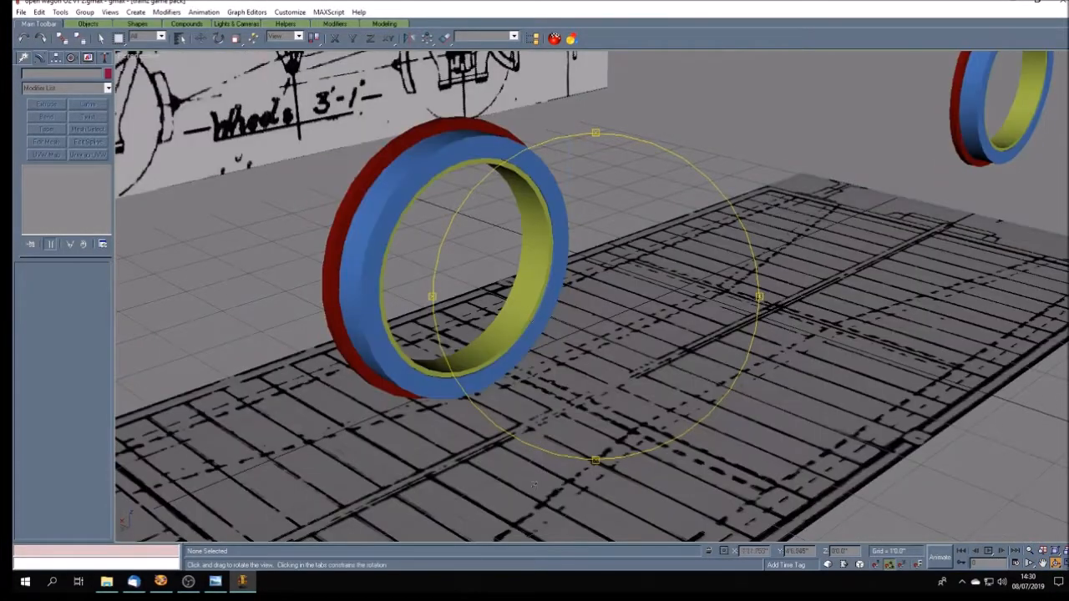
- Compare the modelled wheel with the wagon photo in Windows Photo Viewer, and return to the flange side in gmax
{"action": "left_click", "coordinate": [216, 582]}
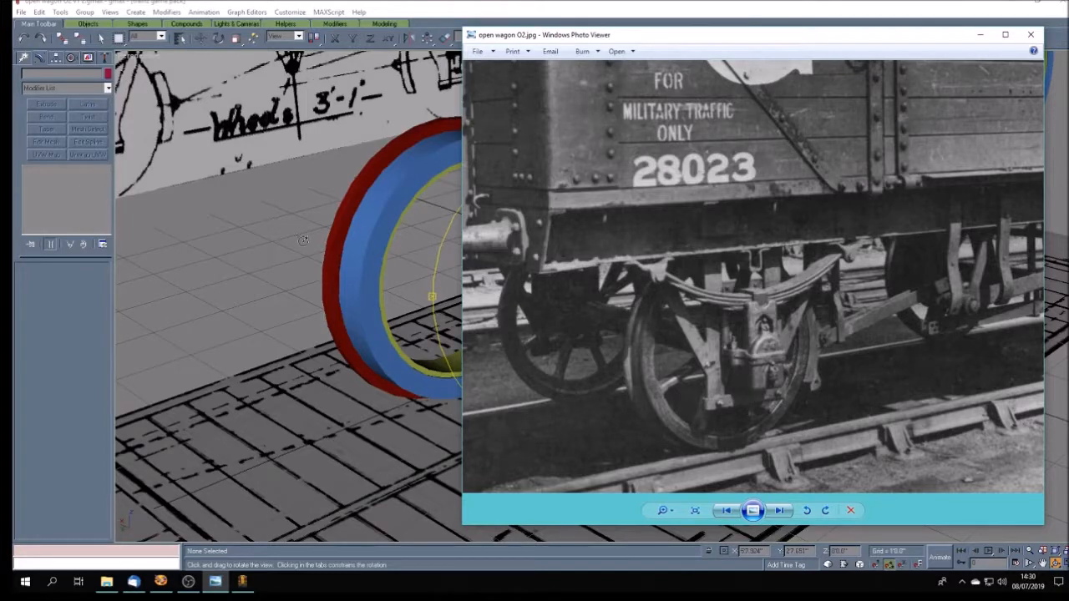
{"action": "left_click", "coordinate": [388, 3]}
{"action": "mouse_move", "coordinate": [627, 369]}
{"action": "left_mouse_down"}
{"action": "mouse_move", "coordinate": [656, 359]}
{"action": "mouse_move", "coordinate": [642, 320]}
{"action": "left_mouse_up"}
{"action": "left_click_drag", "start_coordinate": [630, 238], "coordinate": [660, 268]}
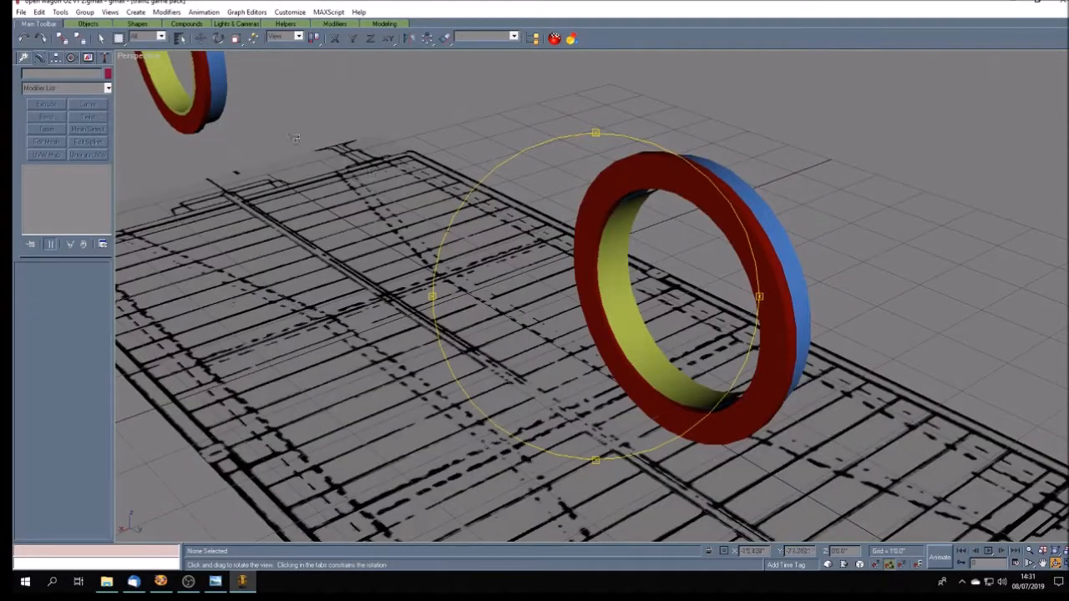
- Ungroup the far wheel so its tubes become separate objects, and clear the selection
{"action": "left_click", "coordinate": [100, 38]}
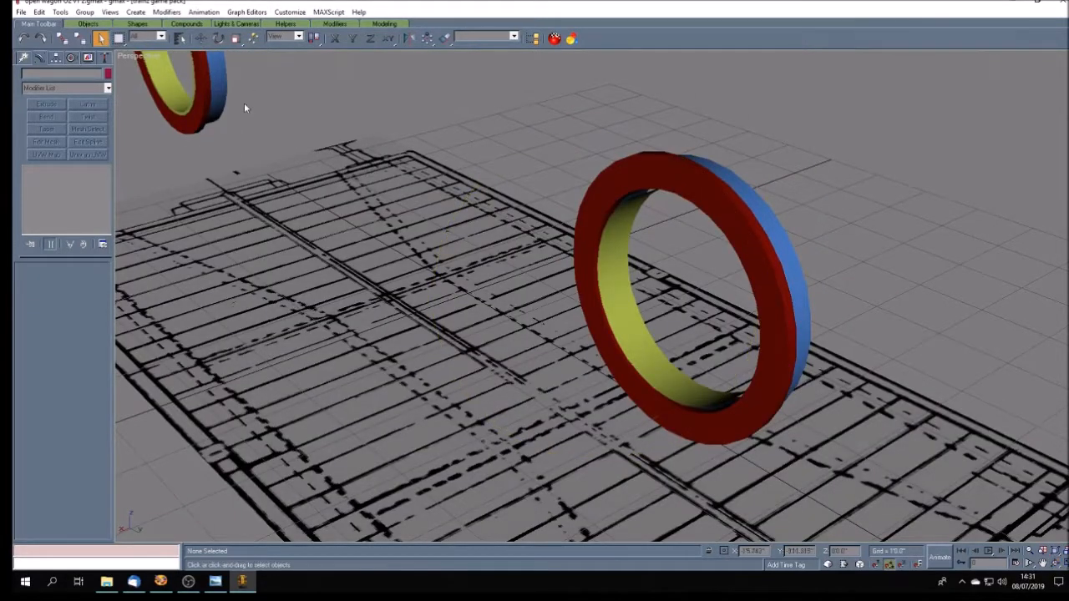
{"action": "scroll", "coordinate": [299, 125], "scroll_direction": "down", "scroll_amount": 3}
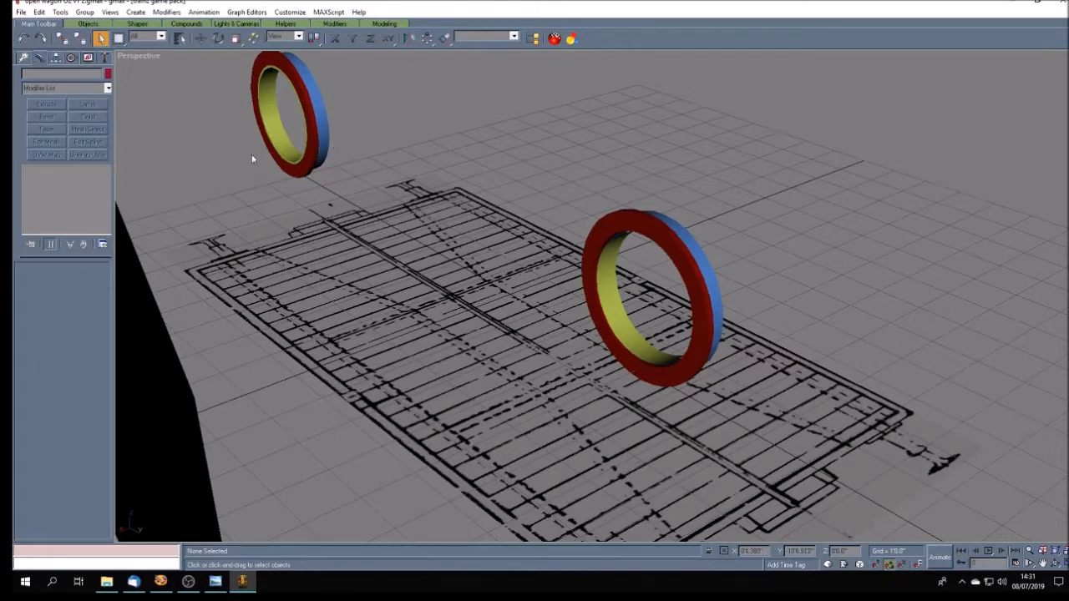
{"action": "left_click", "coordinate": [25, 60]}
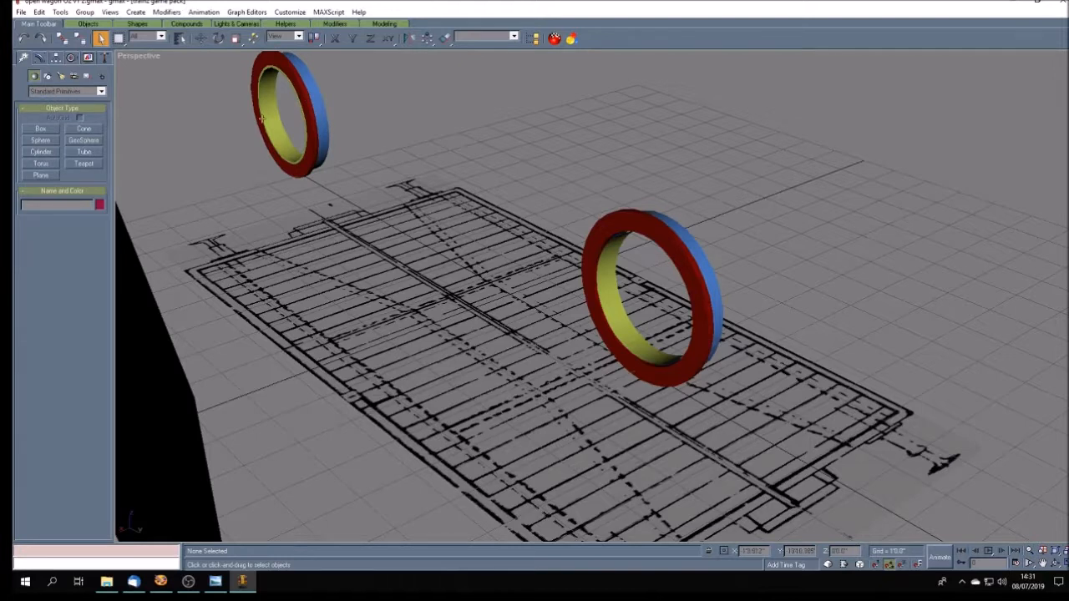
{"action": "left_click", "coordinate": [292, 176]}
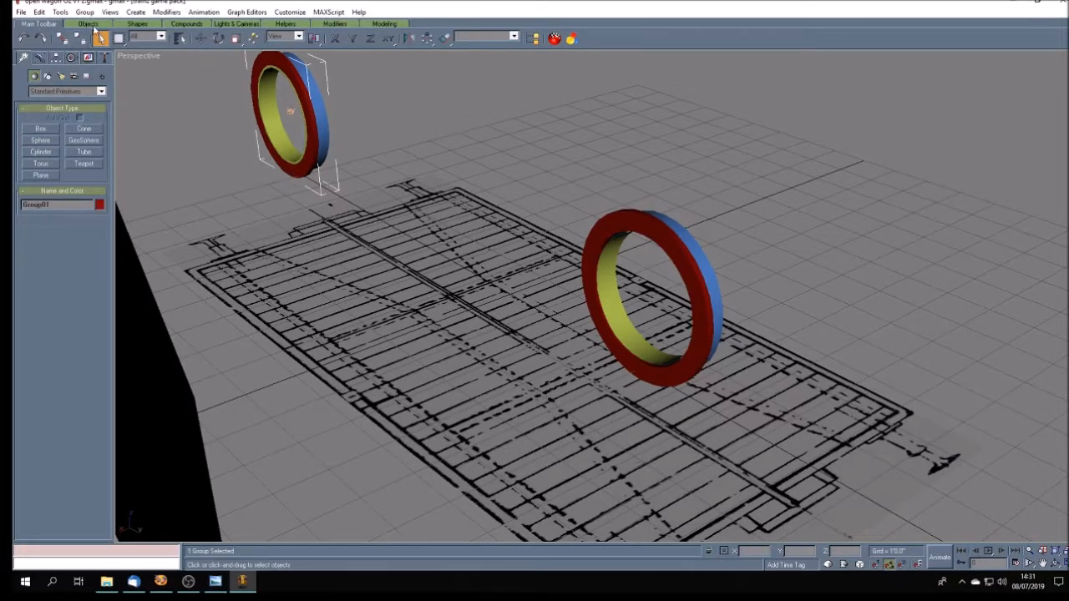
{"action": "left_click", "coordinate": [84, 12]}
{"action": "left_click", "coordinate": [92, 36]}
{"action": "left_click", "coordinate": [192, 128]}
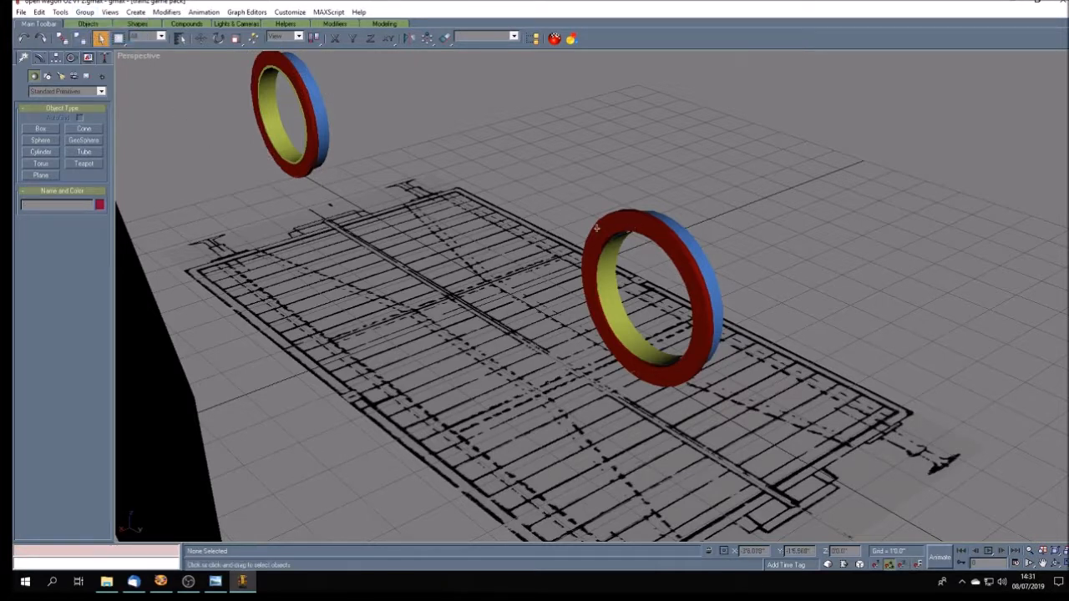
- Check the object type and parameters of the near wheel's red flange, yellow inner ring and blue tread
{"action": "left_click", "coordinate": [654, 226]}
{"action": "left_click", "coordinate": [39, 57]}
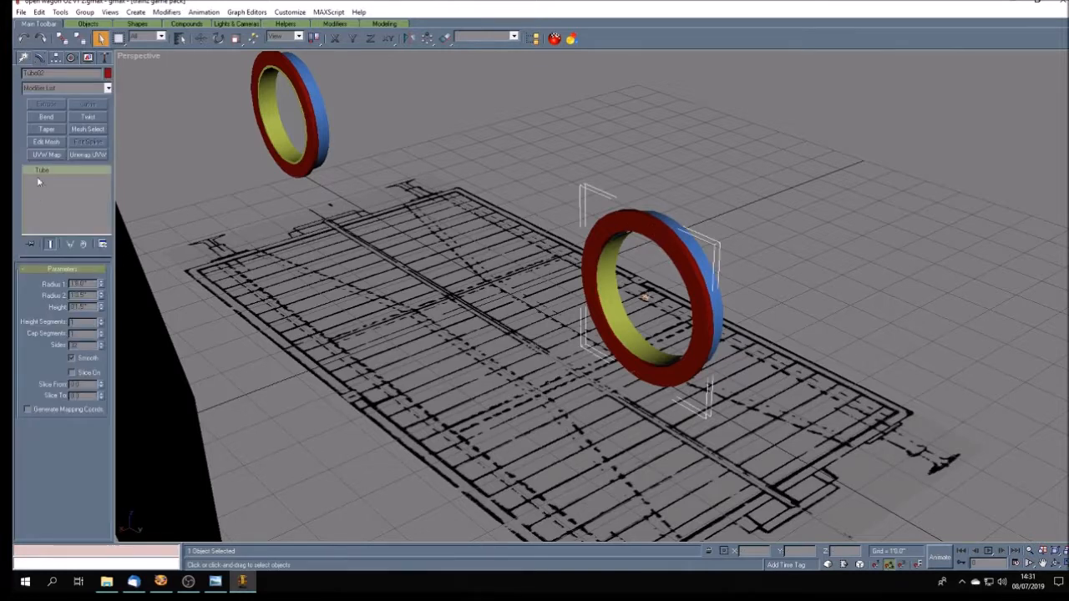
{"action": "left_click", "coordinate": [568, 257]}
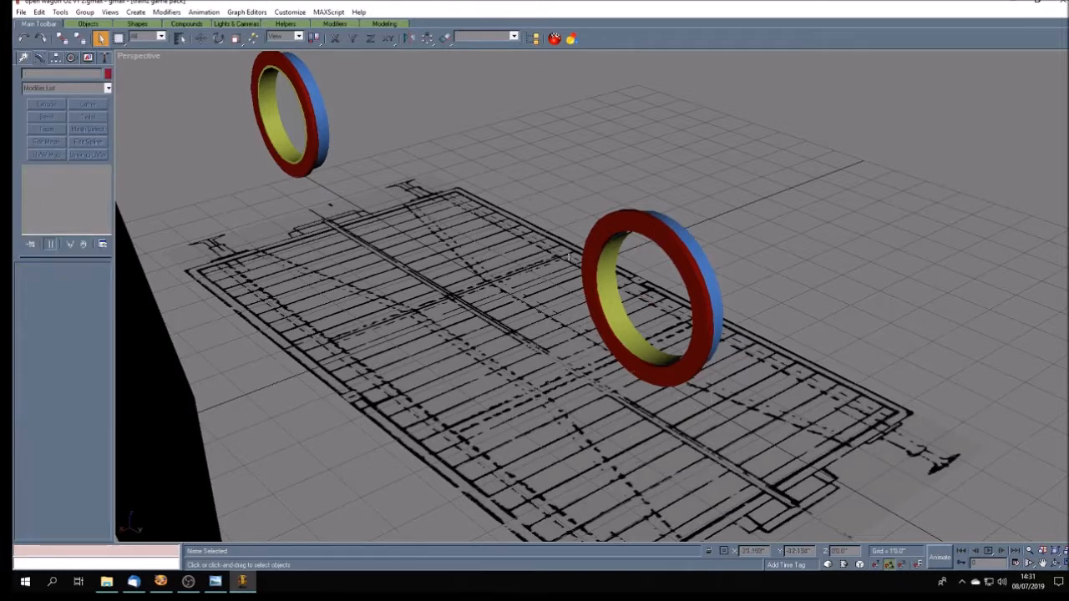
{"action": "left_click", "coordinate": [606, 270]}
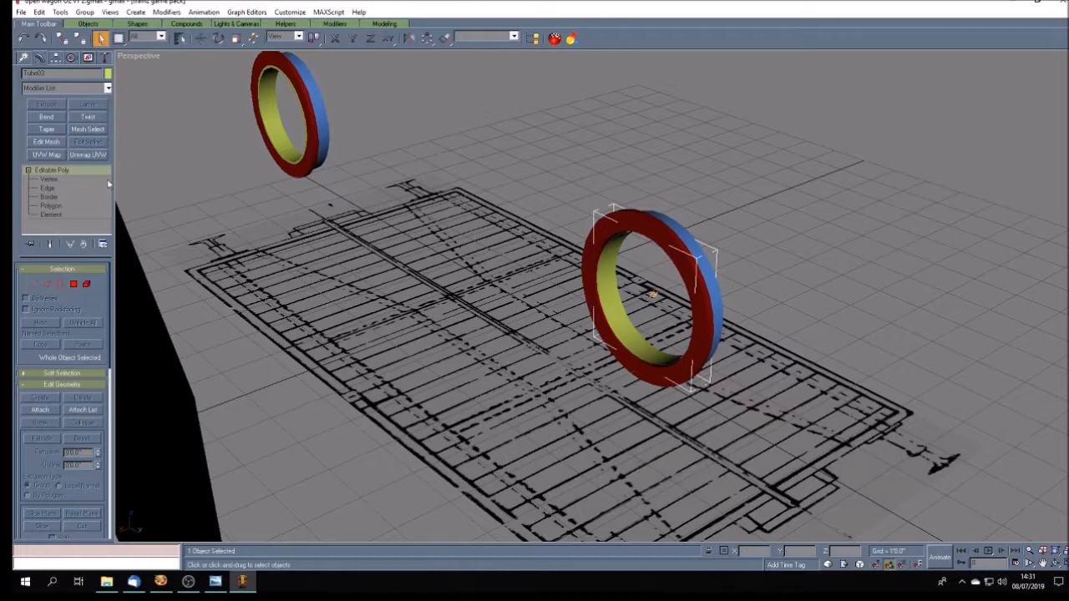
{"action": "left_click", "coordinate": [512, 158]}
{"action": "left_click", "coordinate": [696, 244]}
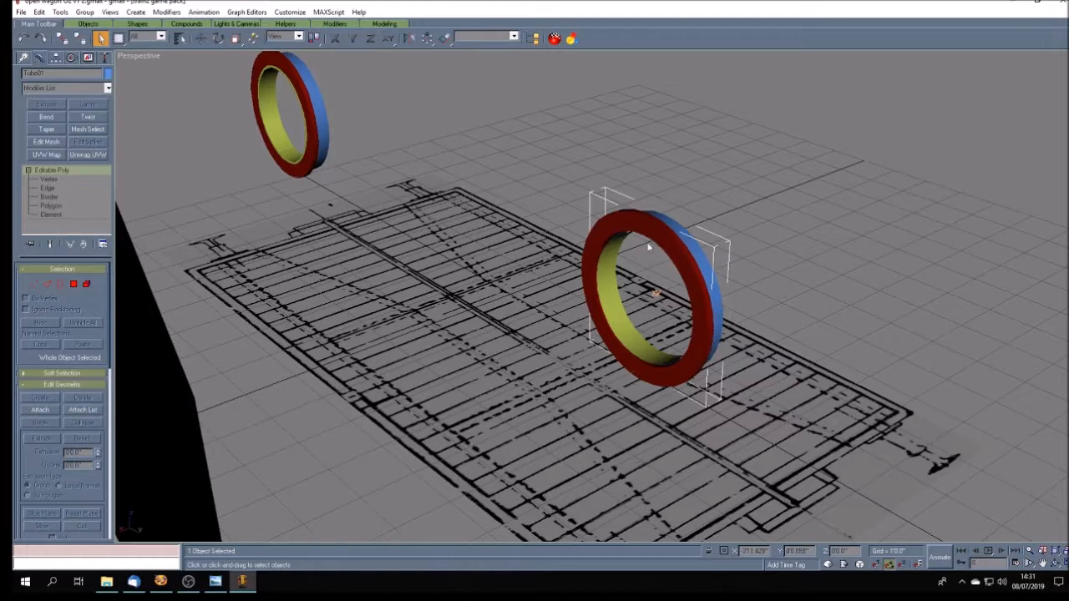
- Check the tube parameters of the far wheel's red flange and yellow inner ring
{"action": "left_click", "coordinate": [199, 193]}
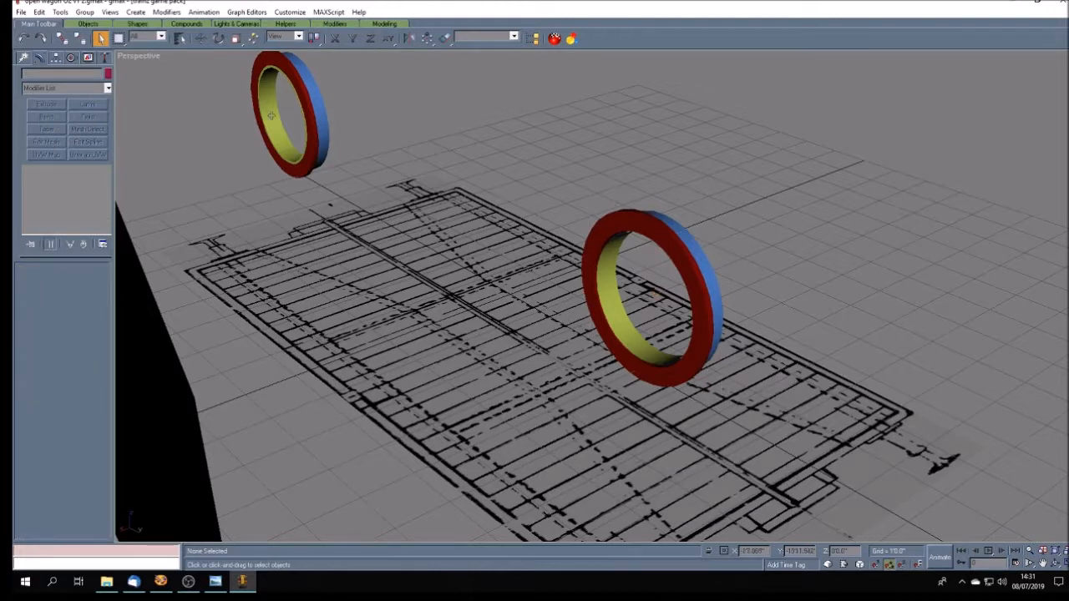
{"action": "left_click", "coordinate": [259, 66]}
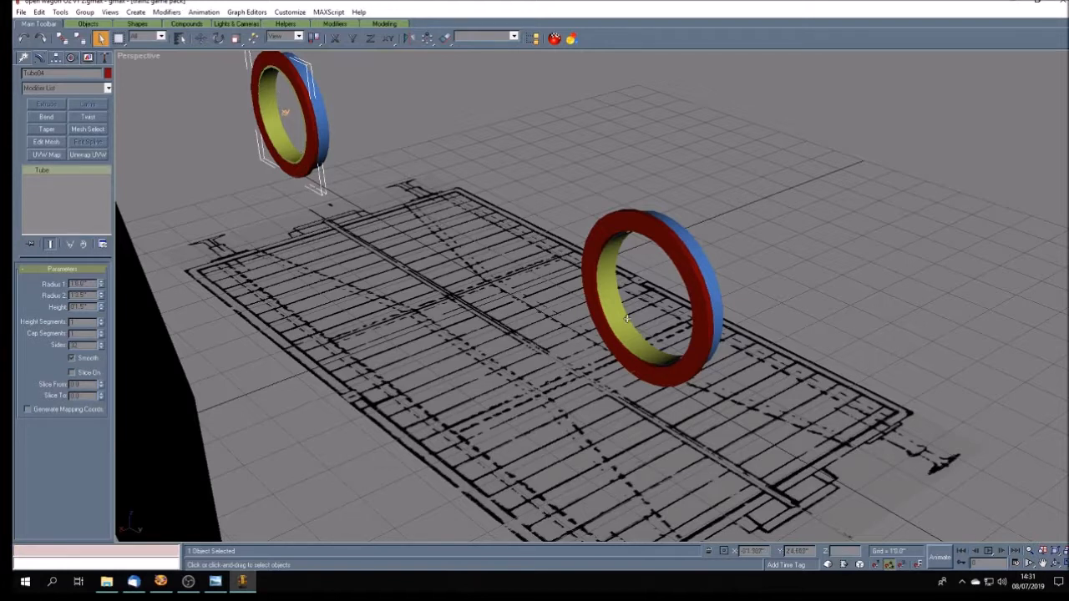
{"action": "left_click", "coordinate": [257, 164]}
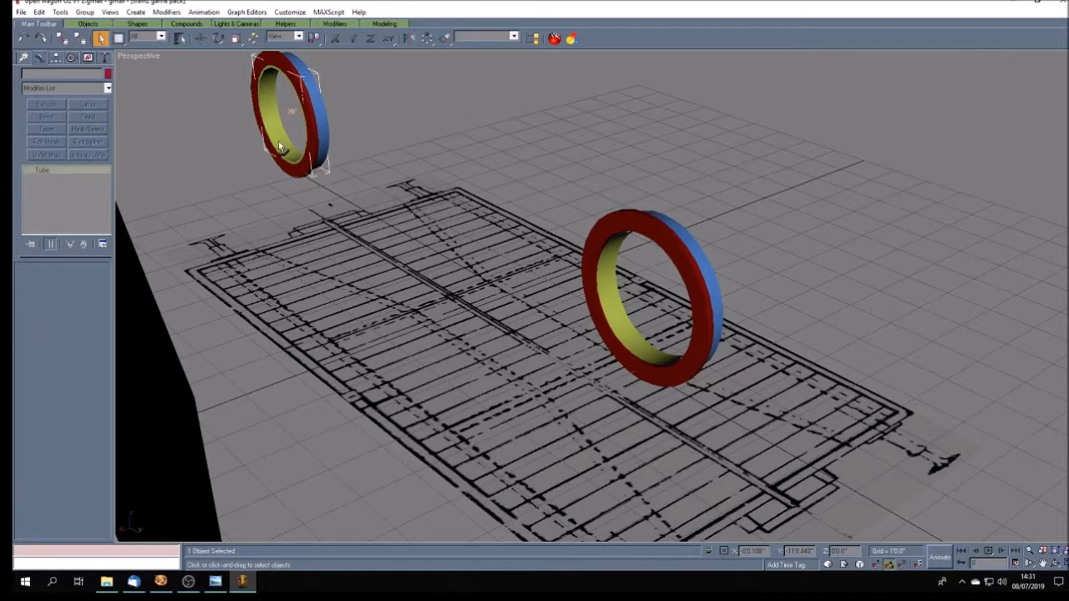
{"action": "left_click", "coordinate": [278, 141]}
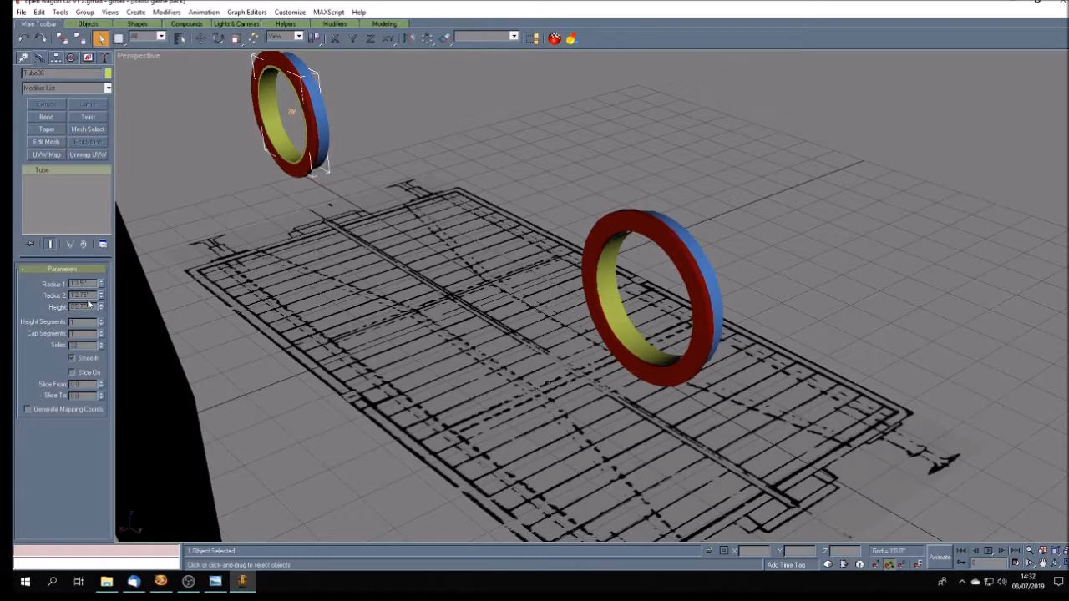
{"action": "left_click", "coordinate": [284, 179]}
{"action": "left_click", "coordinate": [290, 167]}
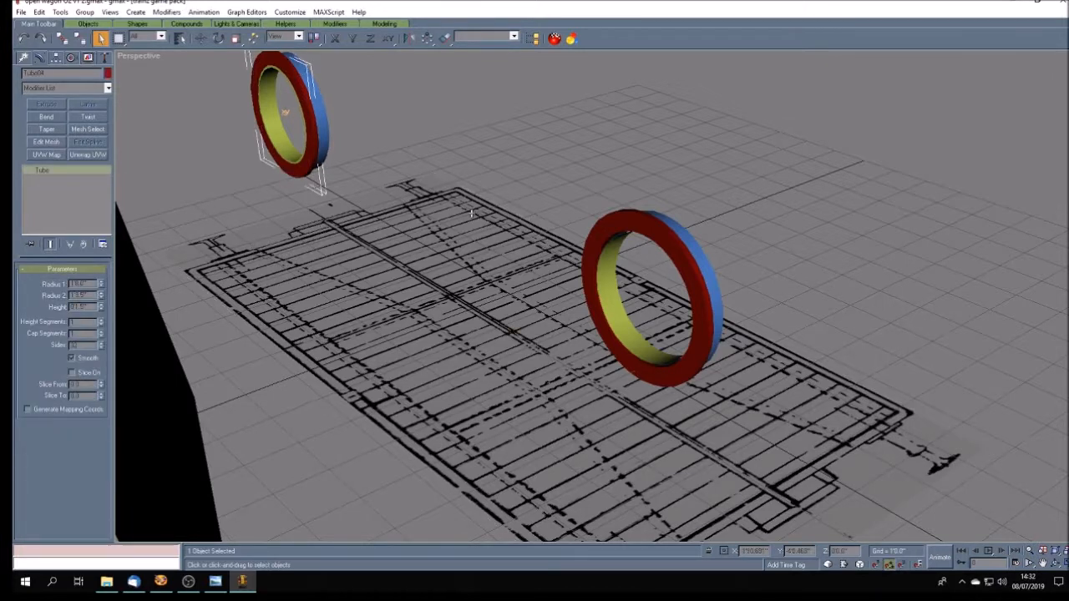
- Set Radius 2 of the near wheel's red flange tube to 1'2.75"
{"action": "left_click", "coordinate": [568, 172]}
{"action": "left_click", "coordinate": [617, 222]}
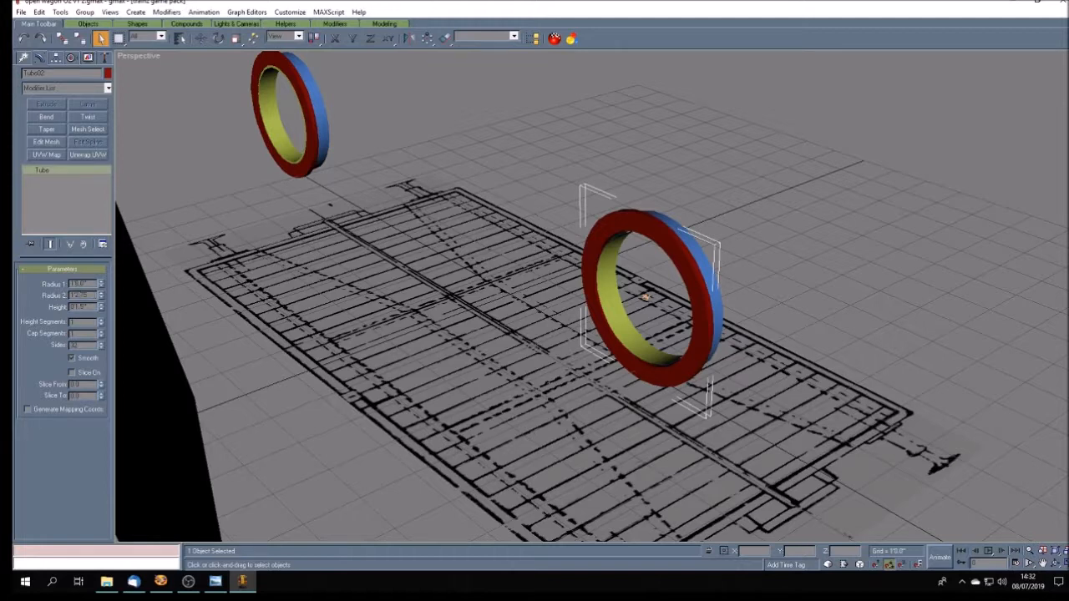
{"action": "key", "text": "Return"}
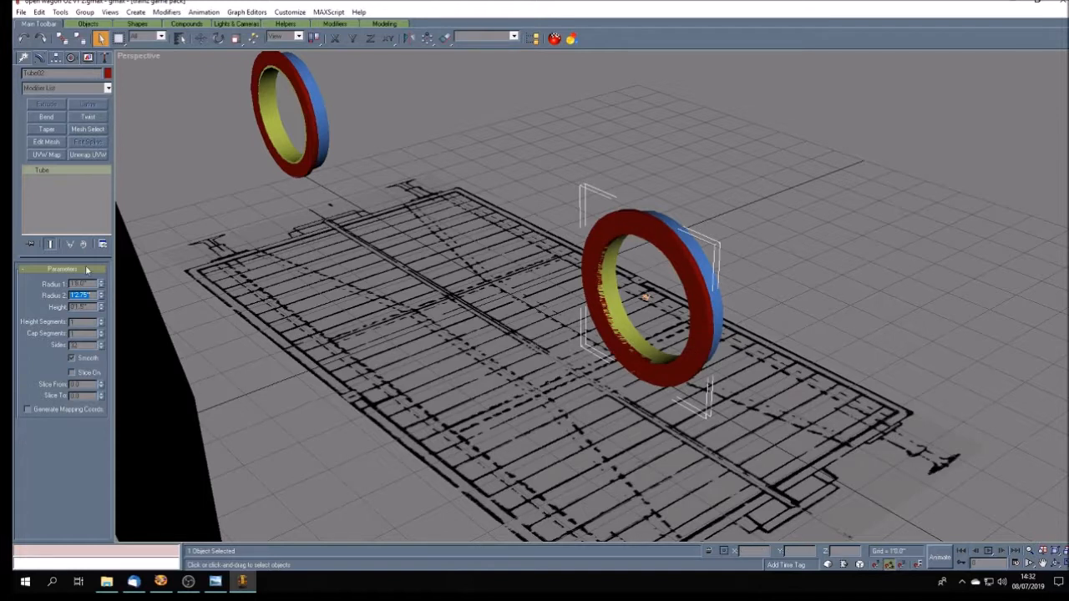
- Hide everything except the near wheel's red flange and switch the perspective view to wireframe
{"action": "left_click", "coordinate": [89, 58]}
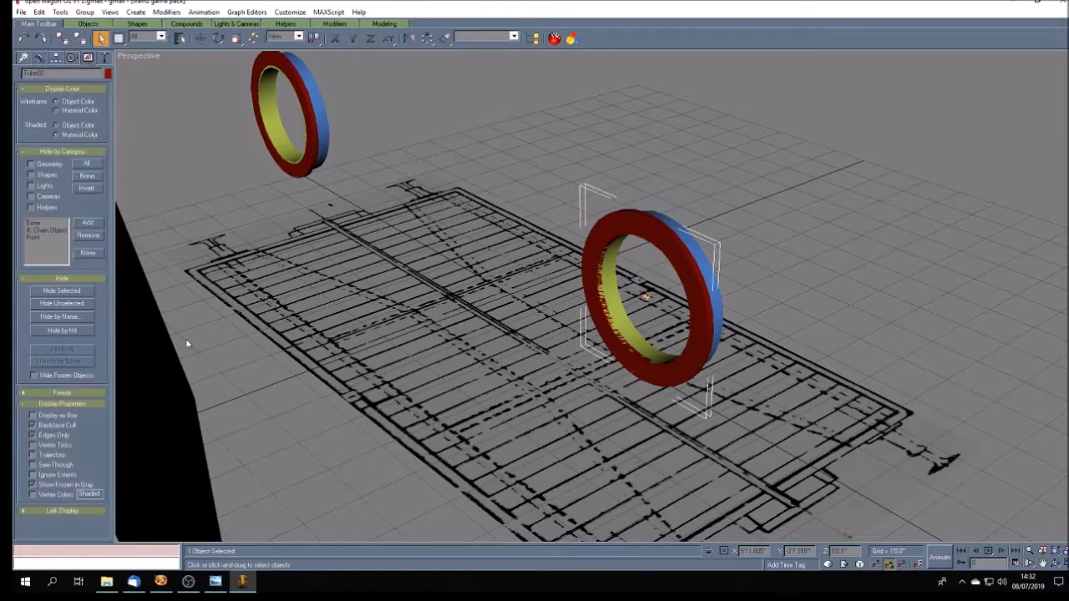
{"action": "left_click", "coordinate": [75, 304]}
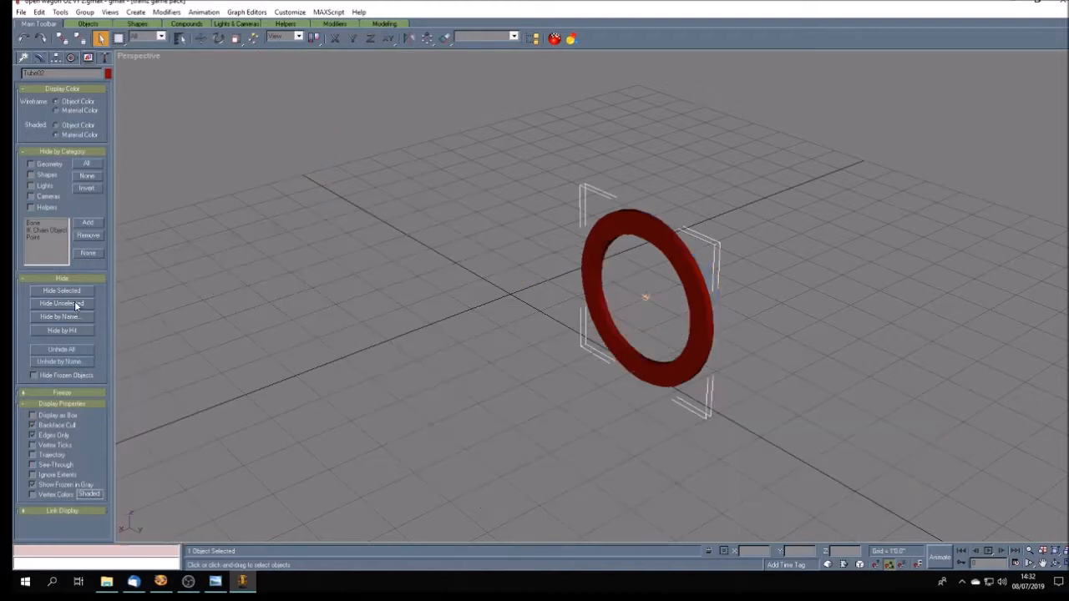
{"action": "left_click", "coordinate": [1042, 563]}
{"action": "left_click_drag", "start_coordinate": [650, 402], "coordinate": [627, 387]}
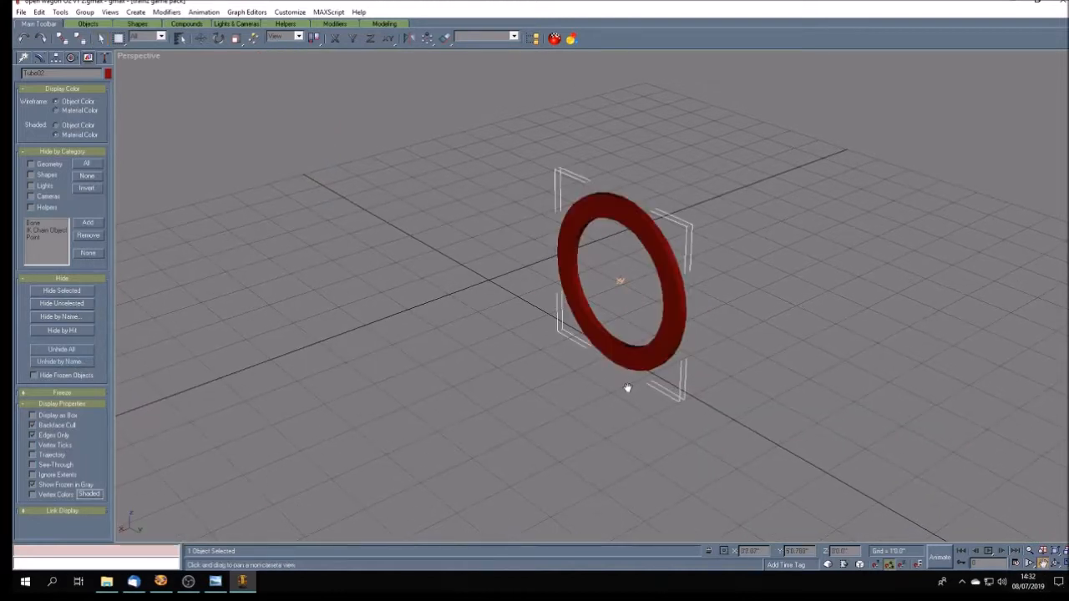
{"action": "scroll", "coordinate": [627, 387], "scroll_direction": "up", "scroll_amount": 2}
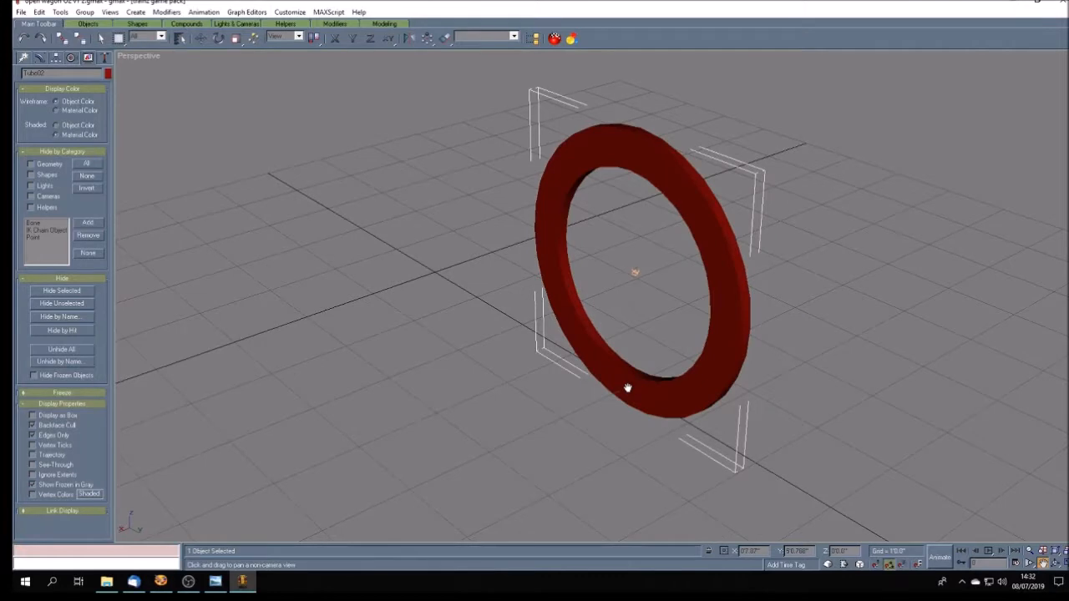
{"action": "right_click", "coordinate": [139, 58]}
{"action": "left_click", "coordinate": [154, 79]}
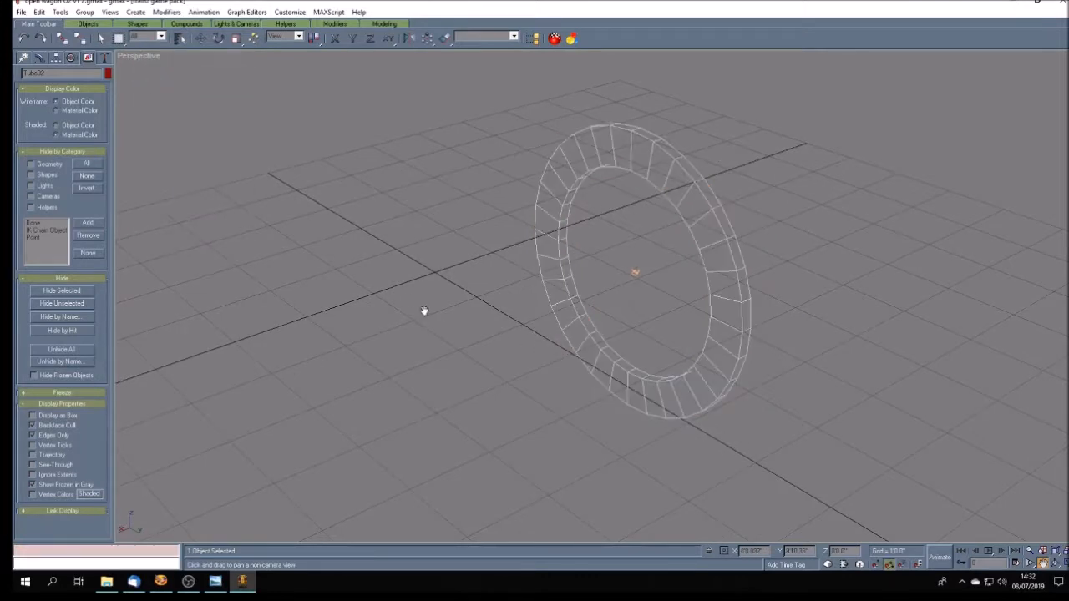
- Convert the red flange tube to an Editable Poly
{"action": "left_click", "coordinate": [37, 58]}
{"action": "right_click", "coordinate": [56, 173]}
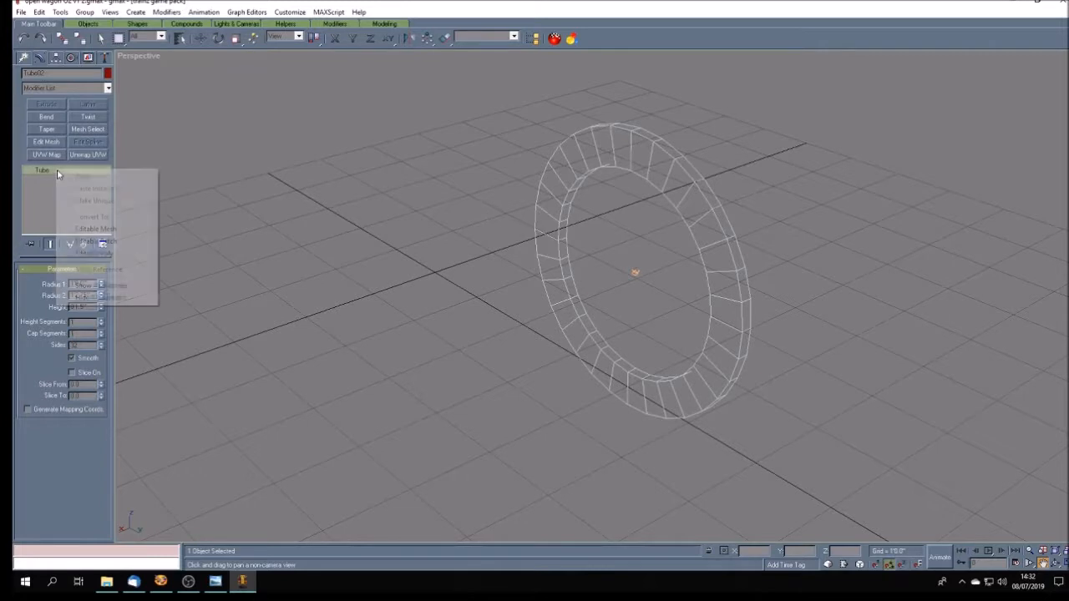
{"action": "left_click", "coordinate": [87, 253]}
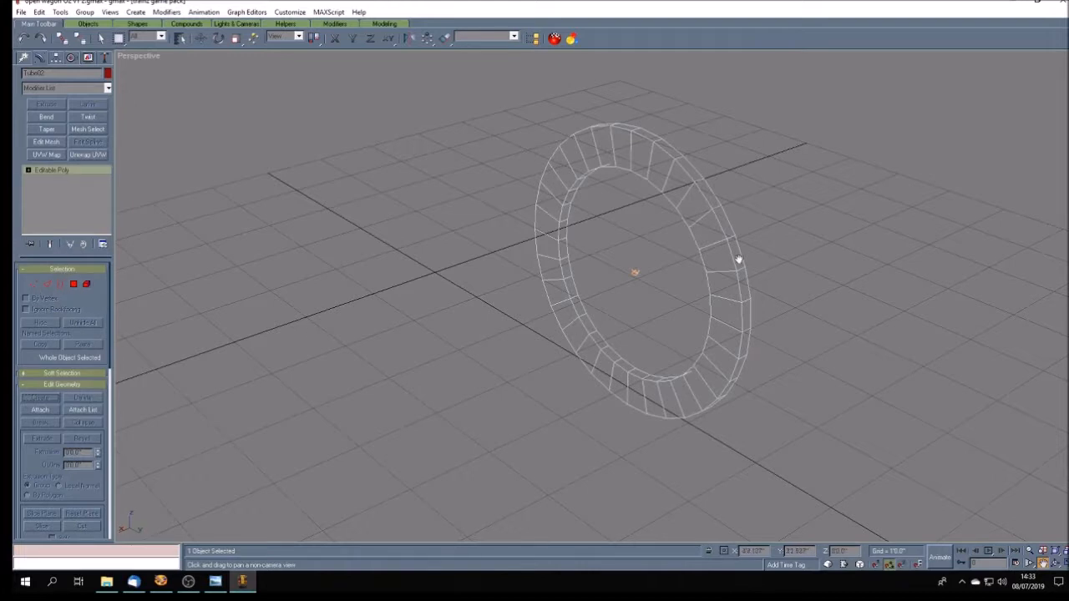
- Enter Polygon sub-object level on the red flange ring and select five adjacent polygons along its inner wall
{"action": "left_click", "coordinate": [29, 170]}
{"action": "left_click", "coordinate": [57, 205]}
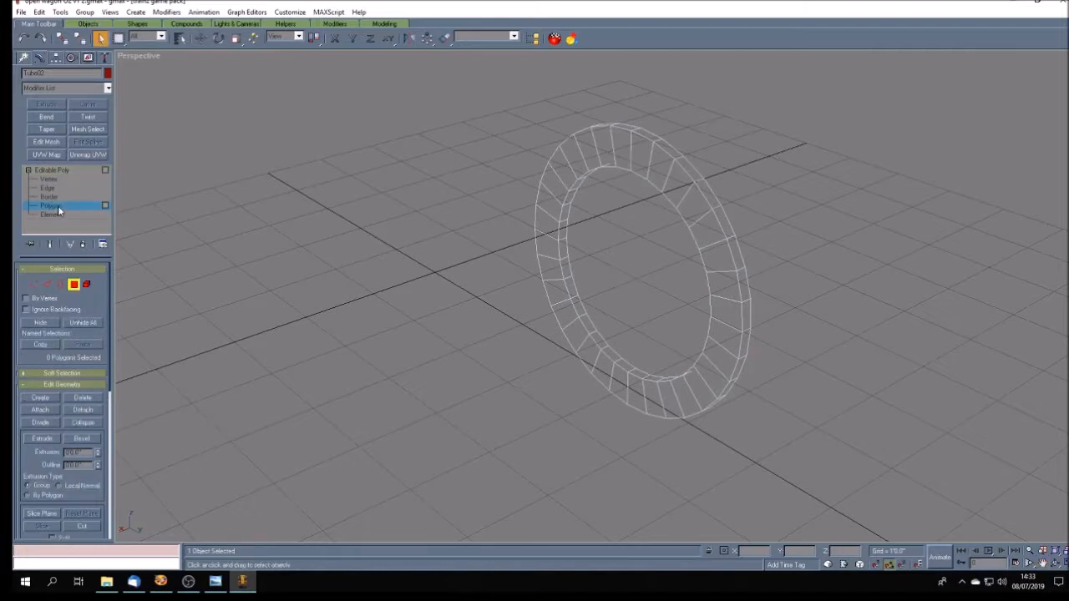
{"action": "left_click", "coordinate": [562, 232]}
{"action": "left_click", "coordinate": [562, 251], "text": "ctrl"}
{"action": "left_click", "coordinate": [566, 267], "text": "ctrl"}
{"action": "left_click", "coordinate": [572, 287], "text": "ctrl"}
{"action": "left_click", "coordinate": [580, 305], "text": "ctrl"}
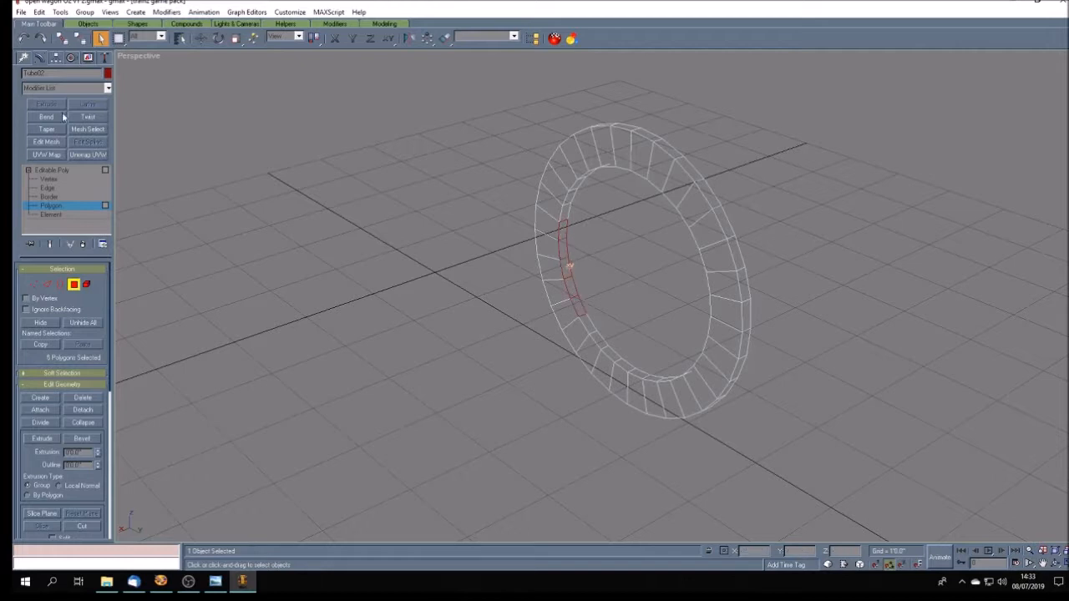
- Show the Polygon Counter window clear of the ring and return to polygon-level editing of the flange
{"action": "left_click", "coordinate": [105, 59]}
{"action": "left_click", "coordinate": [61, 220]}
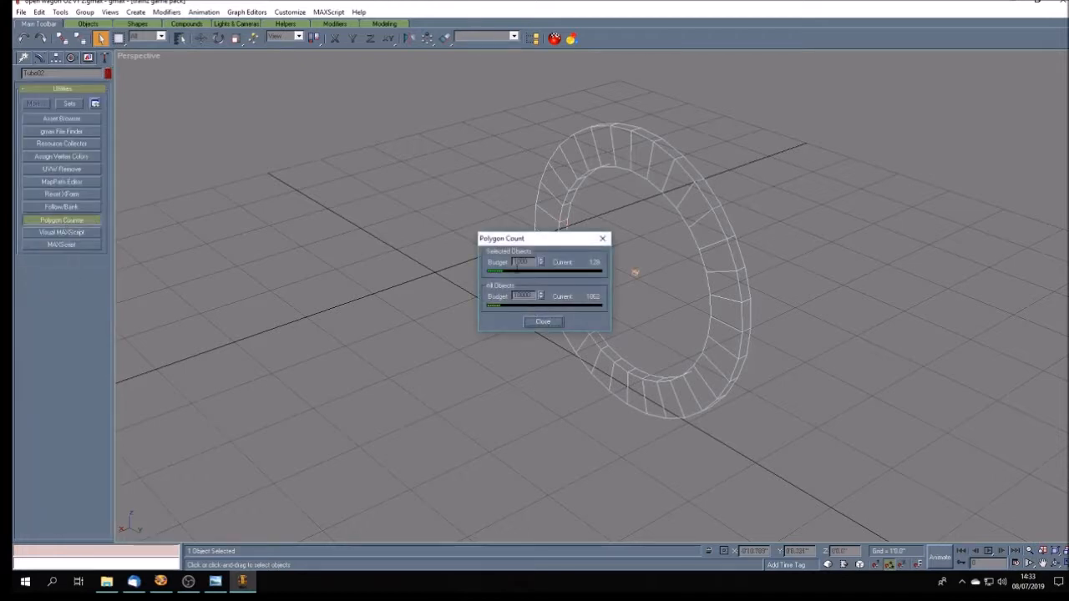
{"action": "left_click_drag", "start_coordinate": [561, 243], "coordinate": [130, 429]}
{"action": "left_click", "coordinate": [40, 58]}
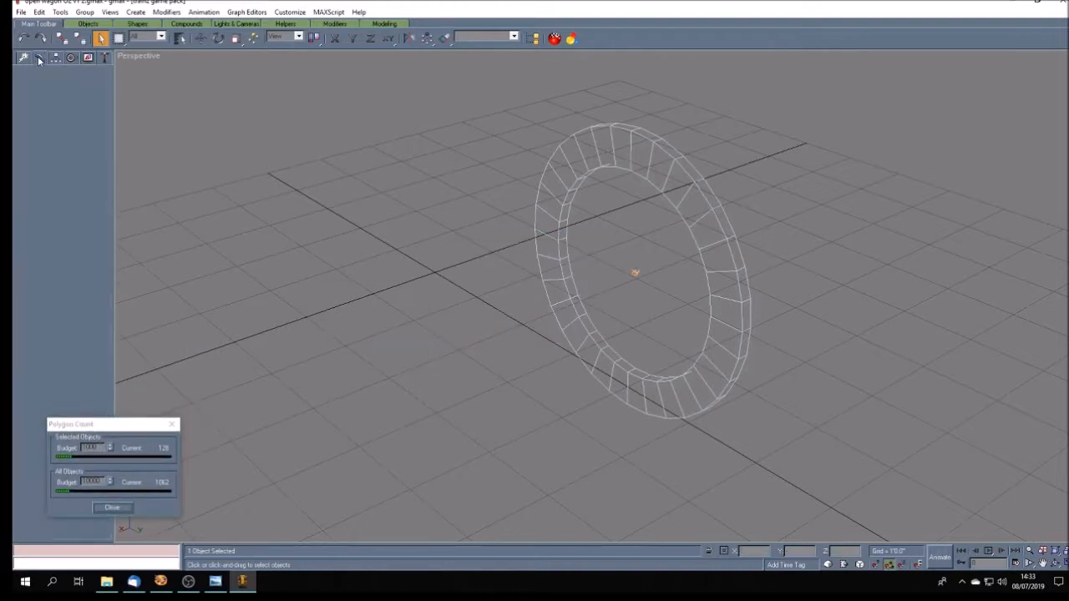
{"action": "left_click", "coordinate": [52, 205]}
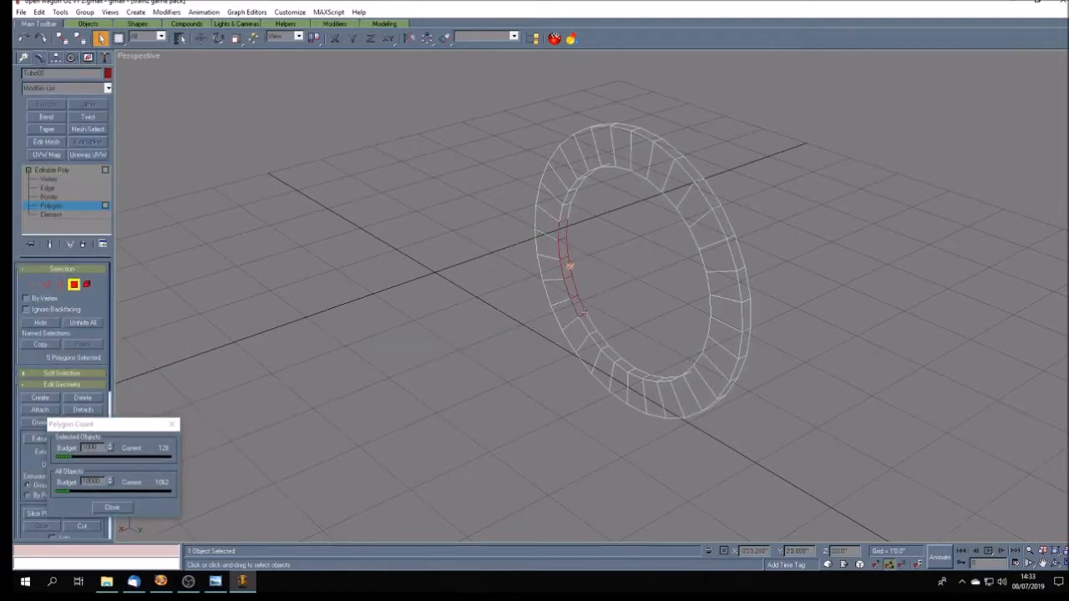
- Extend the polygon selection along the visible inner wall, down to the ring's bottom and up towards its top
{"action": "left_click", "coordinate": [588, 324], "text": "ctrl"}
{"action": "left_click", "coordinate": [598, 339], "text": "ctrl"}
{"action": "left_click", "coordinate": [616, 354], "text": "ctrl"}
{"action": "left_click", "coordinate": [627, 367], "text": "ctrl"}
{"action": "left_click", "coordinate": [638, 374], "text": "ctrl"}
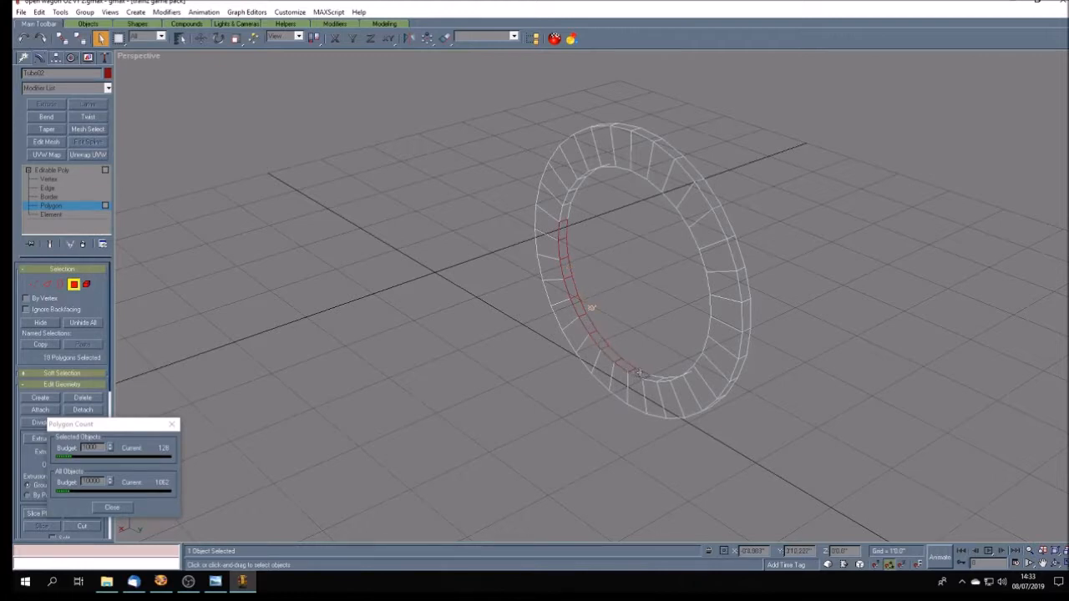
{"action": "left_click", "coordinate": [667, 379], "text": "ctrl"}
{"action": "left_click", "coordinate": [568, 198], "text": "ctrl"}
{"action": "left_click", "coordinate": [582, 177], "text": "ctrl"}
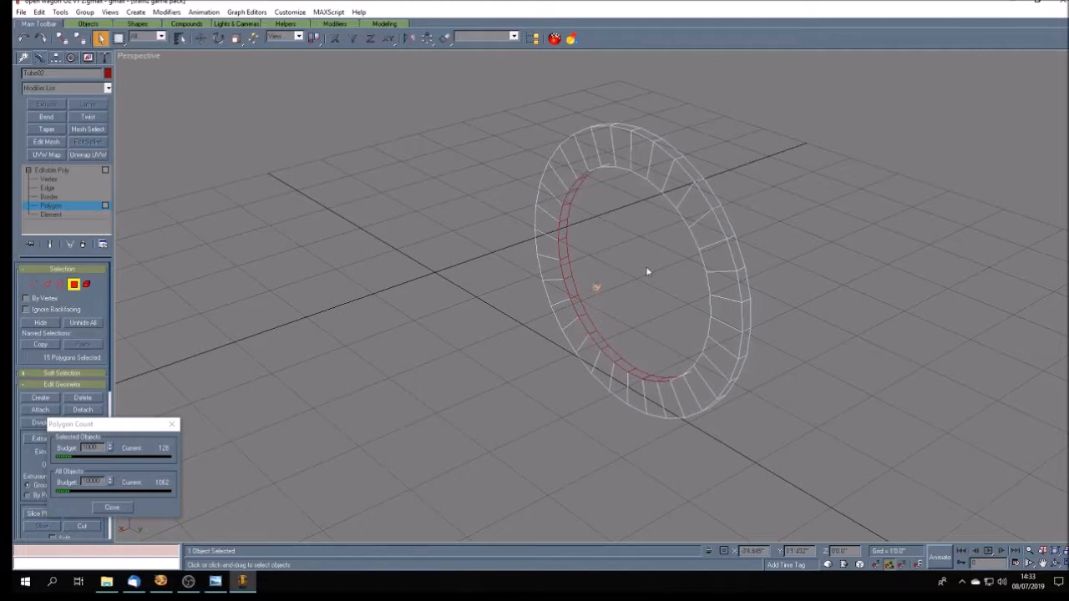
- Add the polygons along the top and upper far side of the ring's inner wall to the selection
{"action": "left_click", "coordinate": [1055, 565]}
{"action": "left_click_drag", "start_coordinate": [610, 333], "coordinate": [707, 226]}
{"action": "left_click", "coordinate": [100, 39]}
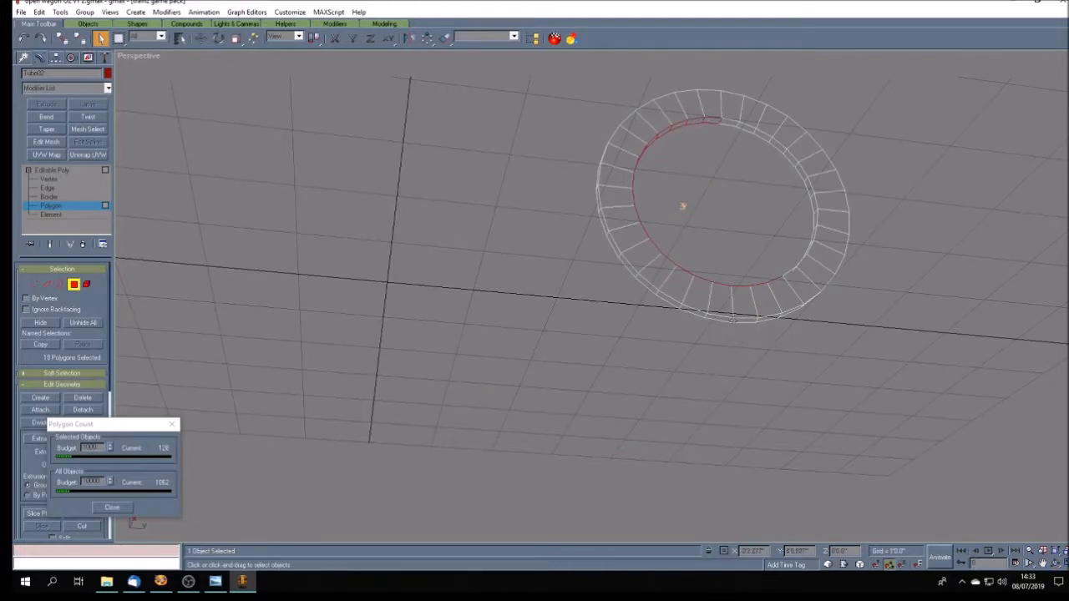
{"action": "left_click", "coordinate": [732, 124], "text": "ctrl"}
{"action": "left_click", "coordinate": [747, 128], "text": "ctrl"}
{"action": "left_click", "coordinate": [761, 135], "text": "ctrl"}
{"action": "left_click", "coordinate": [780, 148], "text": "ctrl"}
{"action": "left_click", "coordinate": [795, 162], "text": "ctrl"}
{"action": "left_click", "coordinate": [802, 172], "text": "ctrl"}
{"action": "left_click", "coordinate": [807, 183], "text": "ctrl"}
{"action": "left_click", "coordinate": [810, 192], "text": "ctrl"}
{"action": "left_click", "coordinate": [815, 202], "text": "ctrl"}
{"action": "left_click", "coordinate": [814, 204], "text": "ctrl"}
- Add the remaining lower inner-wall polygons to the selection and delete the flange ring's entire inner wall
{"action": "left_click", "coordinate": [1056, 562]}
{"action": "left_click_drag", "start_coordinate": [779, 390], "coordinate": [698, 376]}
{"action": "left_click", "coordinate": [101, 39]}
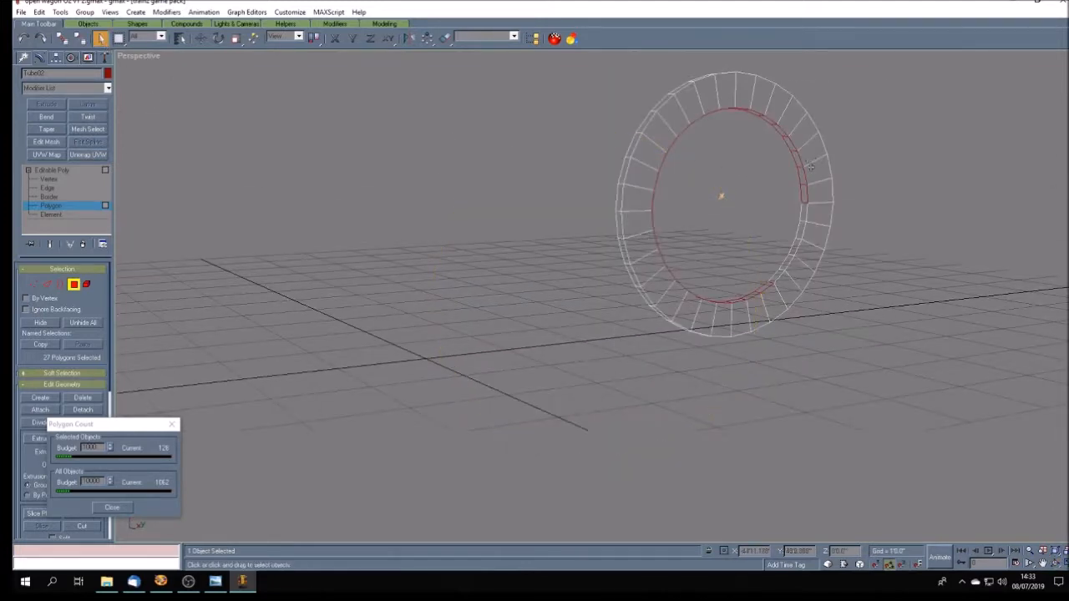
{"action": "left_click", "coordinate": [803, 219], "text": "ctrl"}
{"action": "left_click", "coordinate": [796, 247], "text": "ctrl"}
{"action": "left_click", "coordinate": [786, 263], "text": "ctrl"}
{"action": "left_click", "coordinate": [1054, 564]}
{"action": "left_click_drag", "start_coordinate": [679, 355], "coordinate": [743, 361]}
{"action": "left_click_drag", "start_coordinate": [671, 359], "coordinate": [681, 359]}
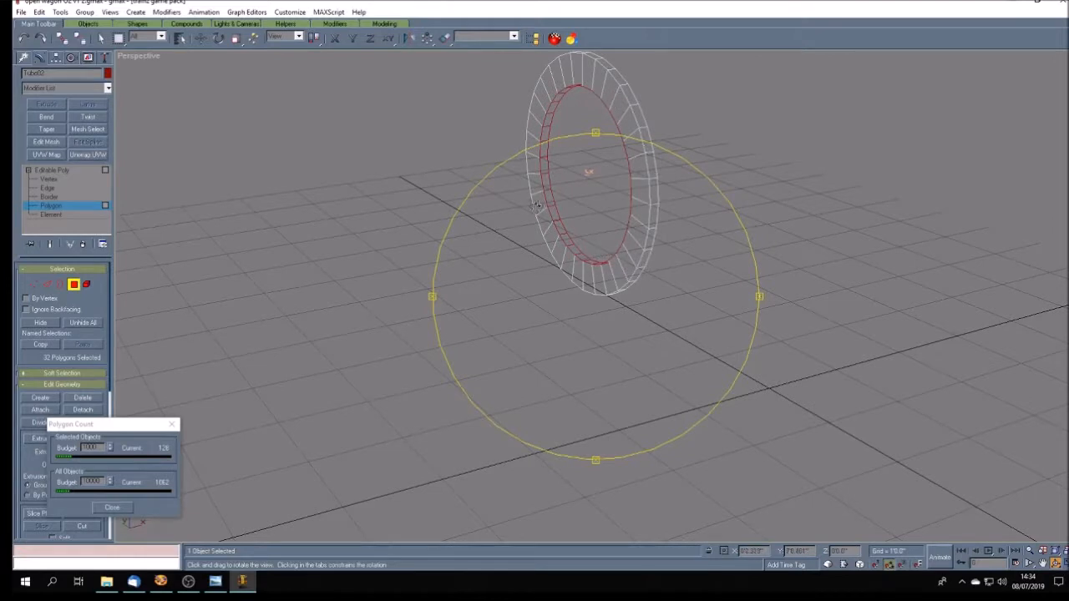
{"action": "left_click_drag", "start_coordinate": [687, 327], "coordinate": [493, 347]}
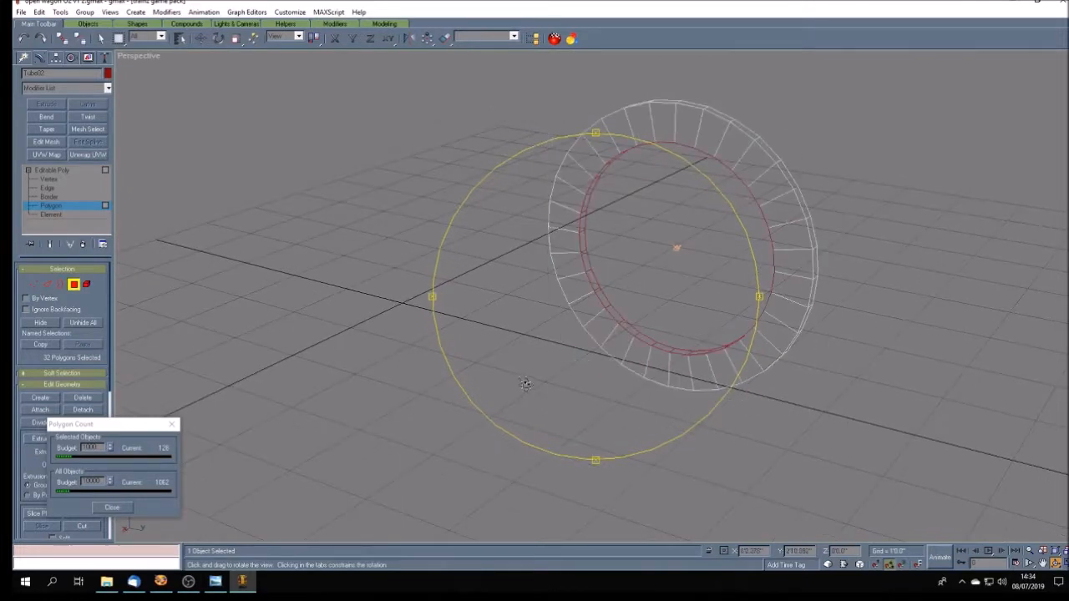
{"action": "left_click_drag", "start_coordinate": [525, 387], "coordinate": [524, 377]}
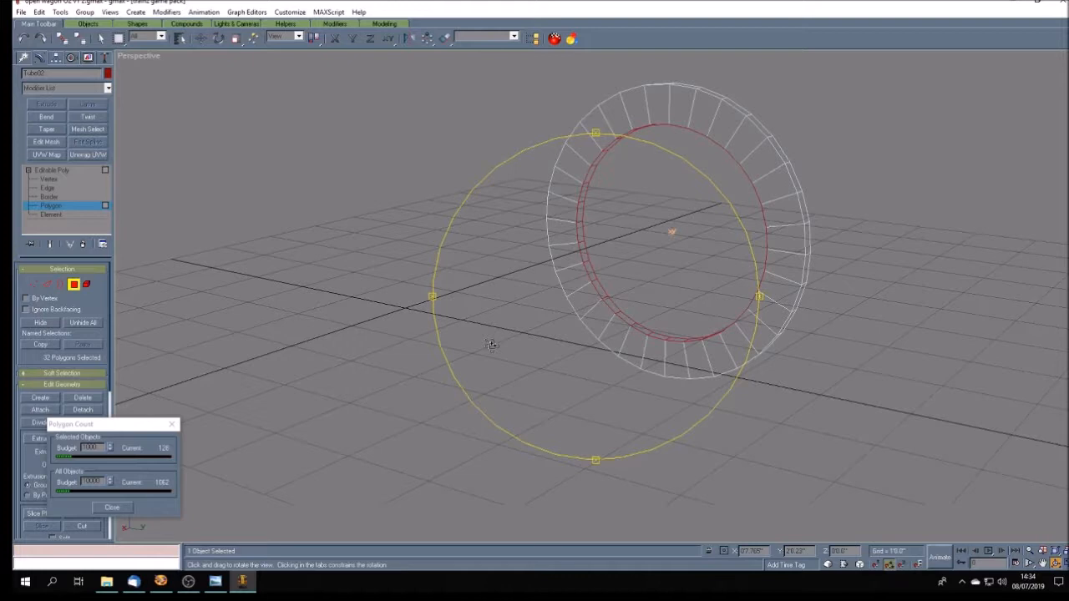
{"action": "key", "text": "Delete"}
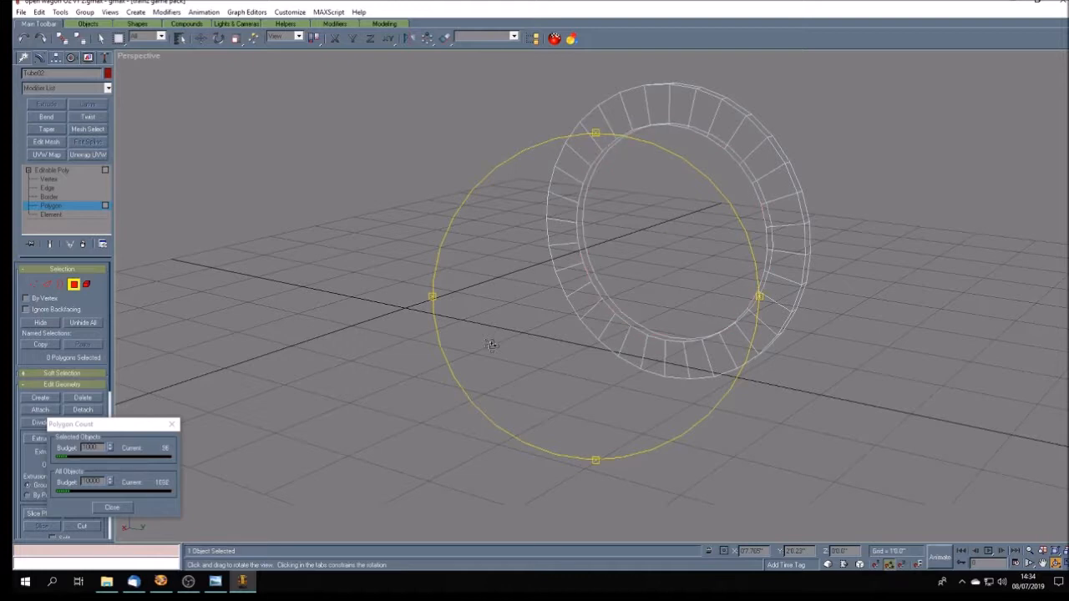
- Leave polygon editing, unhide all objects and set the perspective view to Smooth + Highlights
{"action": "left_click_drag", "start_coordinate": [544, 368], "coordinate": [535, 376]}
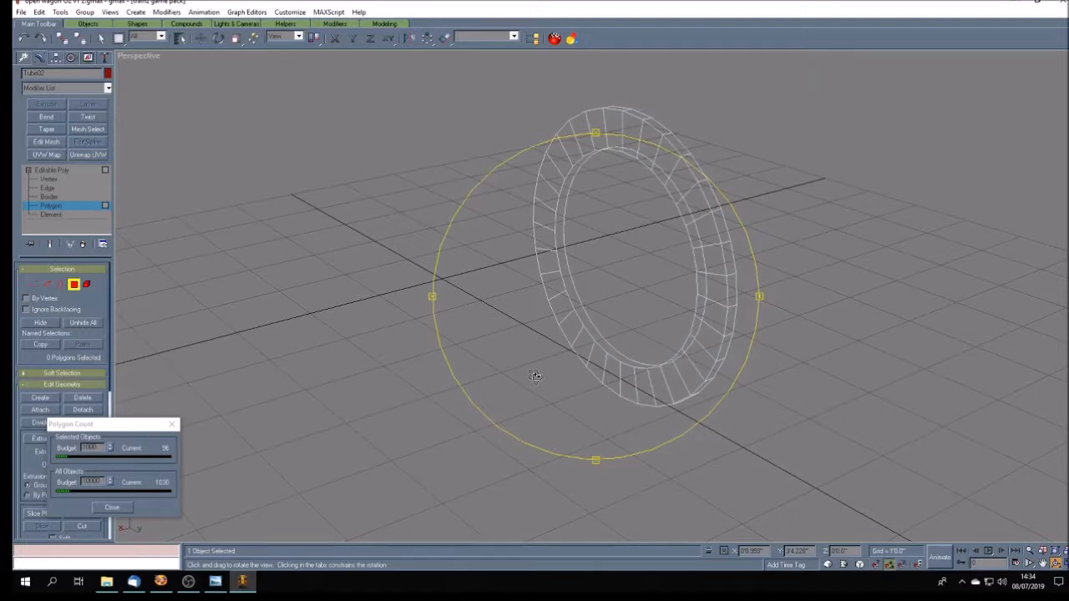
{"action": "left_click_drag", "start_coordinate": [544, 372], "coordinate": [562, 112]}
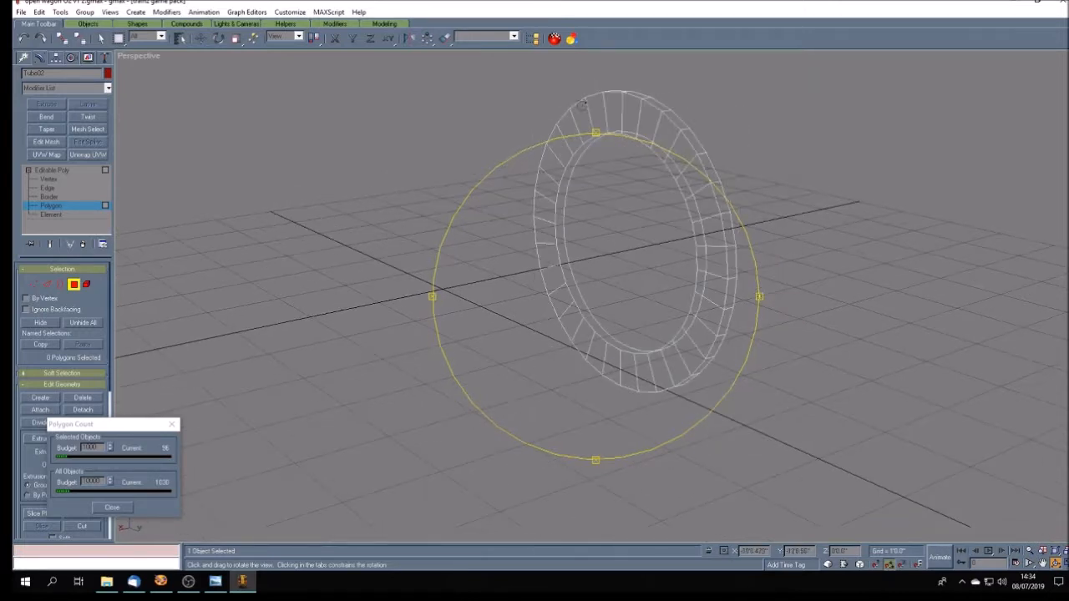
{"action": "left_click_drag", "start_coordinate": [576, 358], "coordinate": [495, 360]}
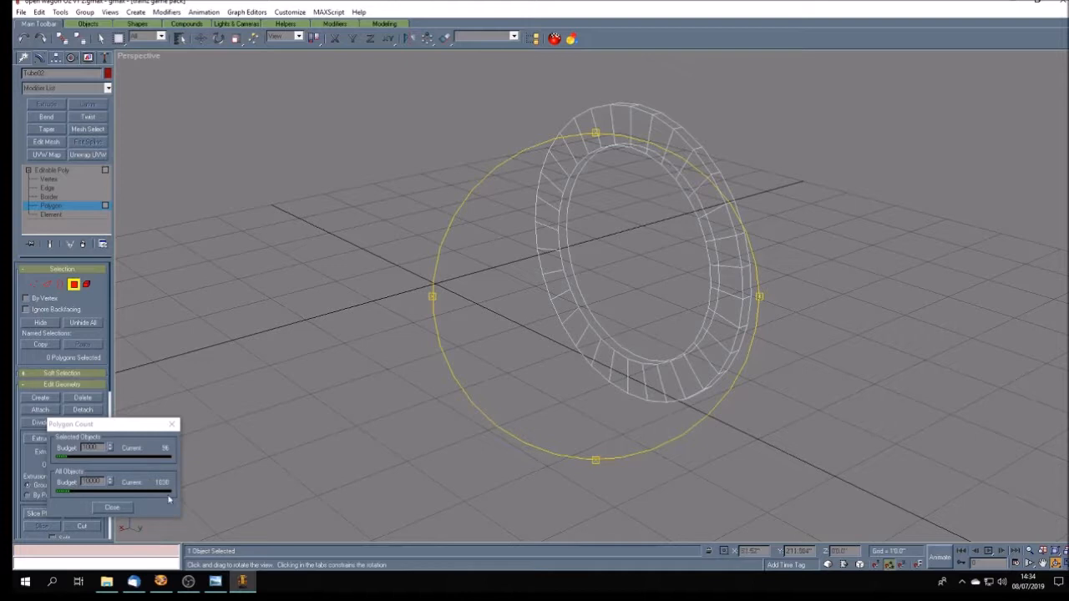
{"action": "left_click_drag", "start_coordinate": [529, 373], "coordinate": [511, 373]}
{"action": "left_click", "coordinate": [73, 172]}
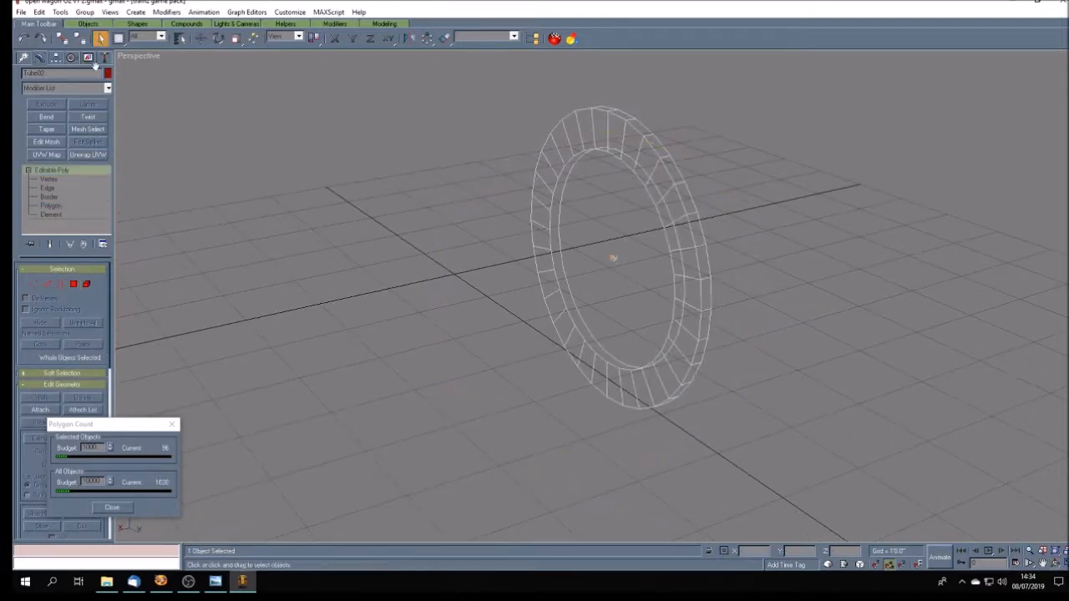
{"action": "left_click", "coordinate": [88, 57]}
{"action": "left_click", "coordinate": [71, 348]}
{"action": "right_click", "coordinate": [139, 57]}
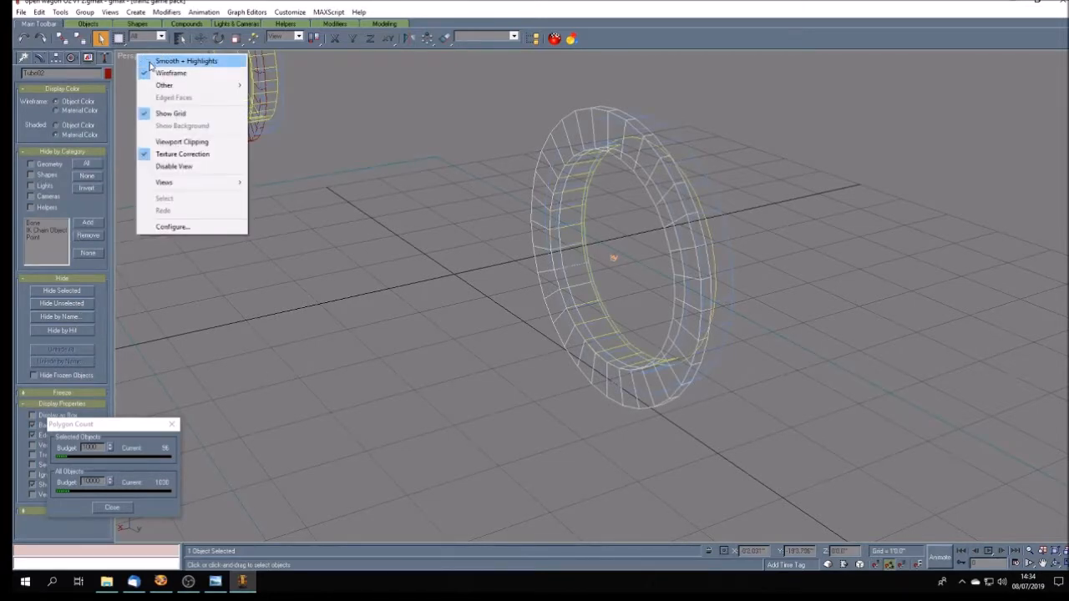
{"action": "left_click", "coordinate": [185, 61]}
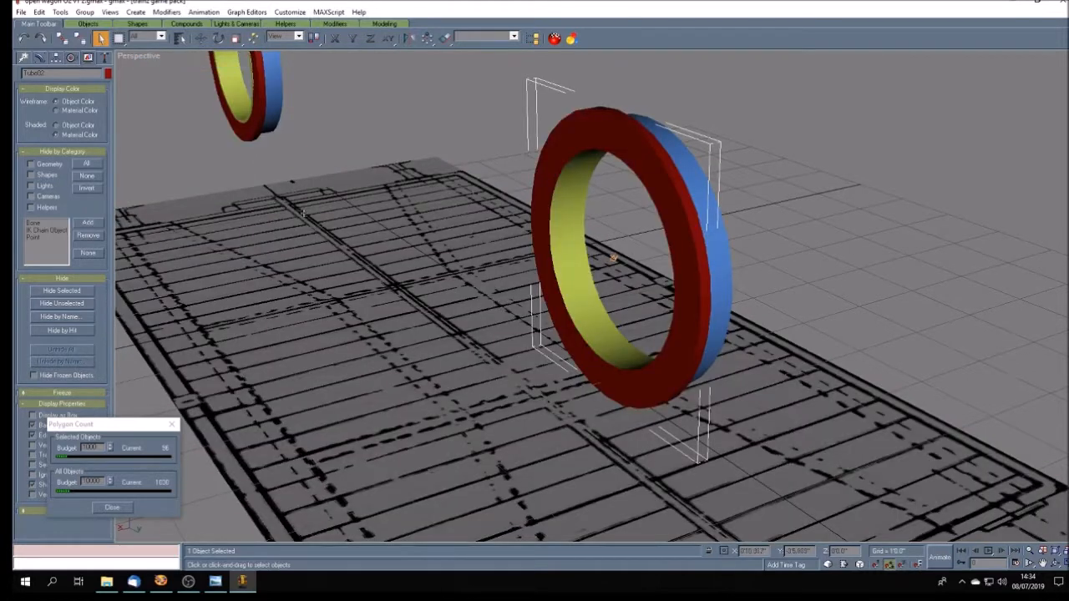
- Check the polygon counts of the far wheel's parts and of the near wheel's parts by selecting each group
{"action": "left_click_drag", "start_coordinate": [223, 137], "coordinate": [222, 135]}
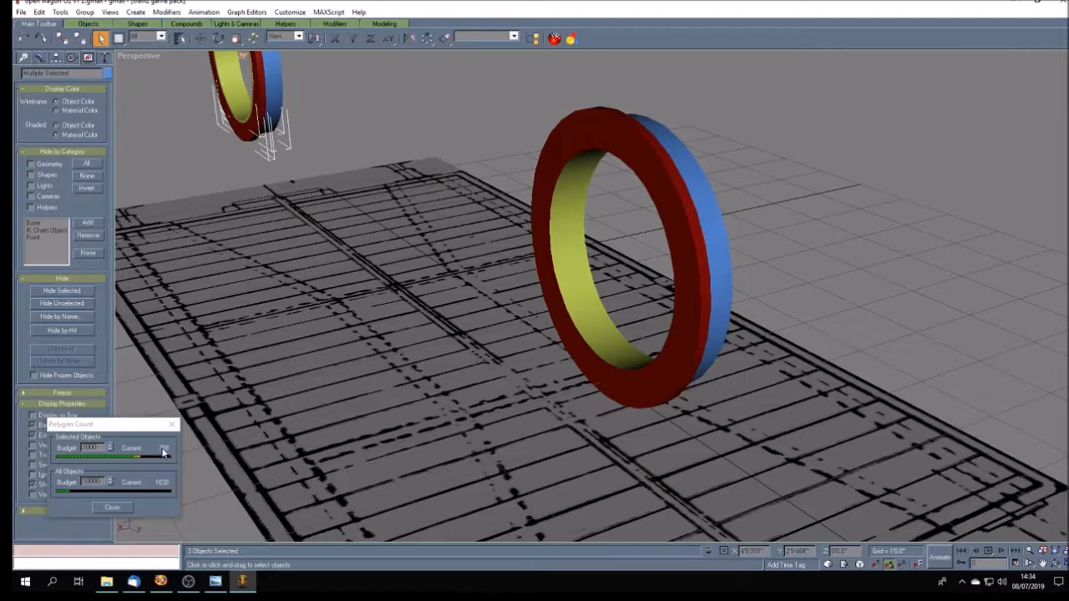
{"action": "left_click", "coordinate": [715, 120]}
{"action": "left_click_drag", "start_coordinate": [730, 121], "coordinate": [620, 188]}
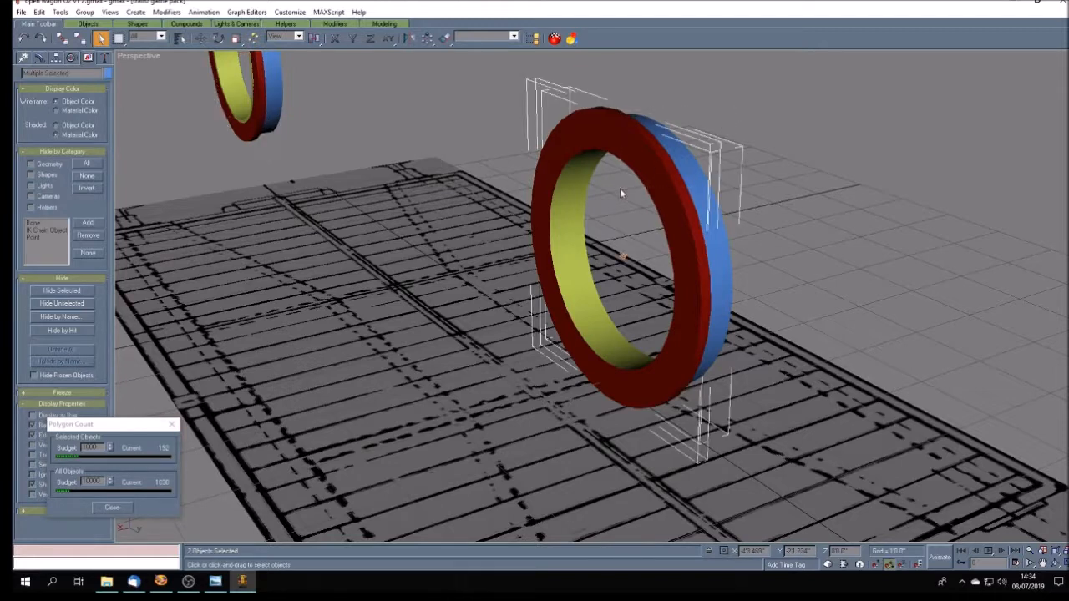
{"action": "left_click", "coordinate": [825, 310]}
- Examine the near wheel from its outer side and compare it with the reference photo open wagon O2.jpg
{"action": "left_click", "coordinate": [1056, 564]}
{"action": "mouse_move", "coordinate": [644, 381]}
{"action": "left_mouse_down"}
{"action": "mouse_move", "coordinate": [605, 384]}
{"action": "mouse_move", "coordinate": [640, 384]}
{"action": "left_mouse_up"}
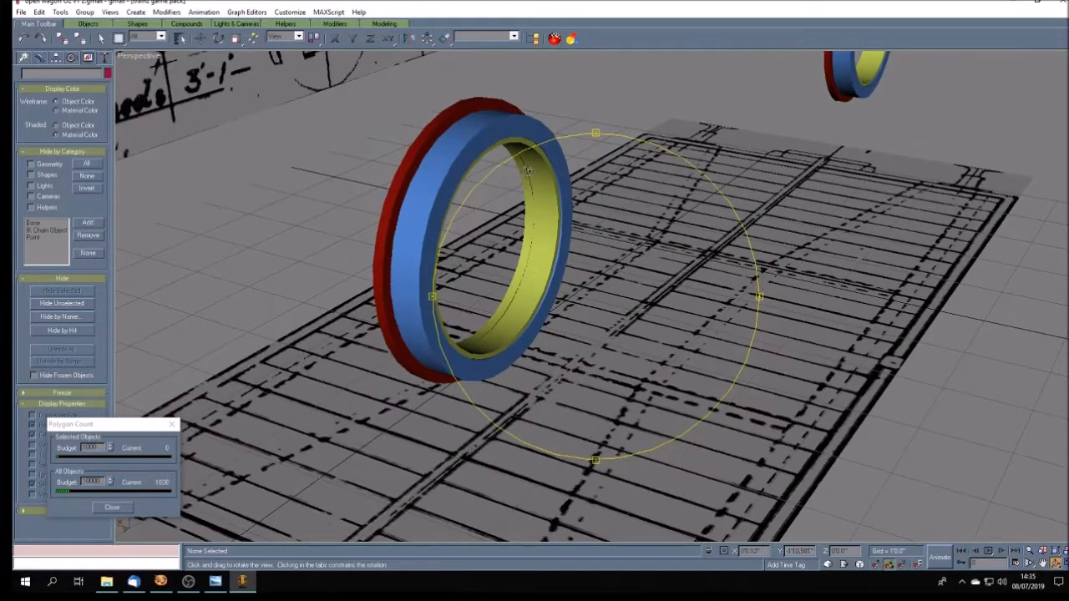
{"action": "mouse_move", "coordinate": [663, 372]}
{"action": "left_mouse_down"}
{"action": "mouse_move", "coordinate": [605, 349]}
{"action": "mouse_move", "coordinate": [573, 353]}
{"action": "mouse_move", "coordinate": [691, 385]}
{"action": "mouse_move", "coordinate": [610, 386]}
{"action": "mouse_move", "coordinate": [692, 382]}
{"action": "left_mouse_up"}
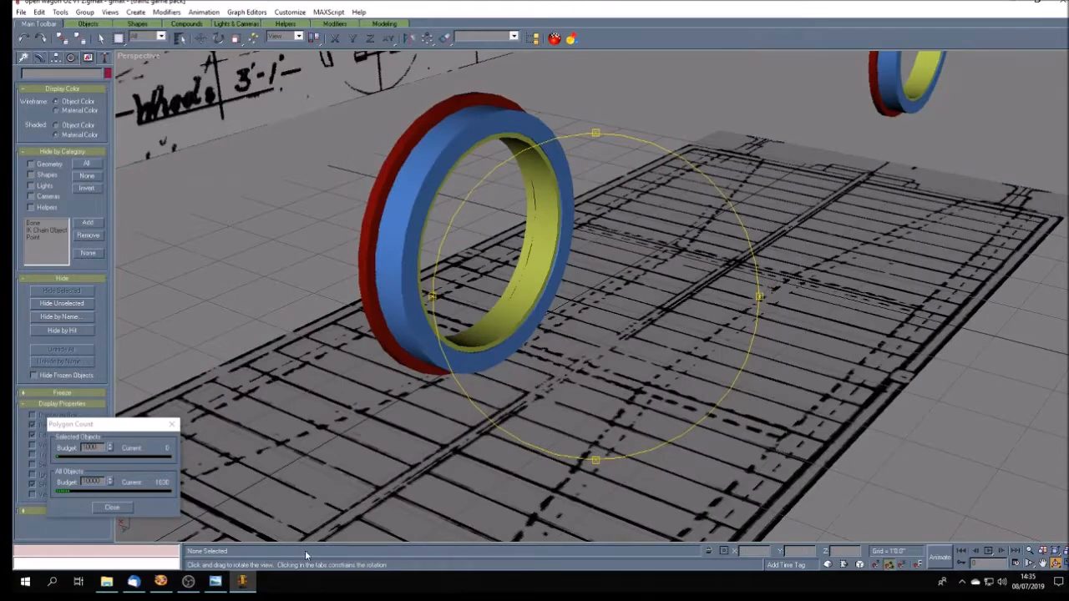
{"action": "left_click", "coordinate": [220, 587]}
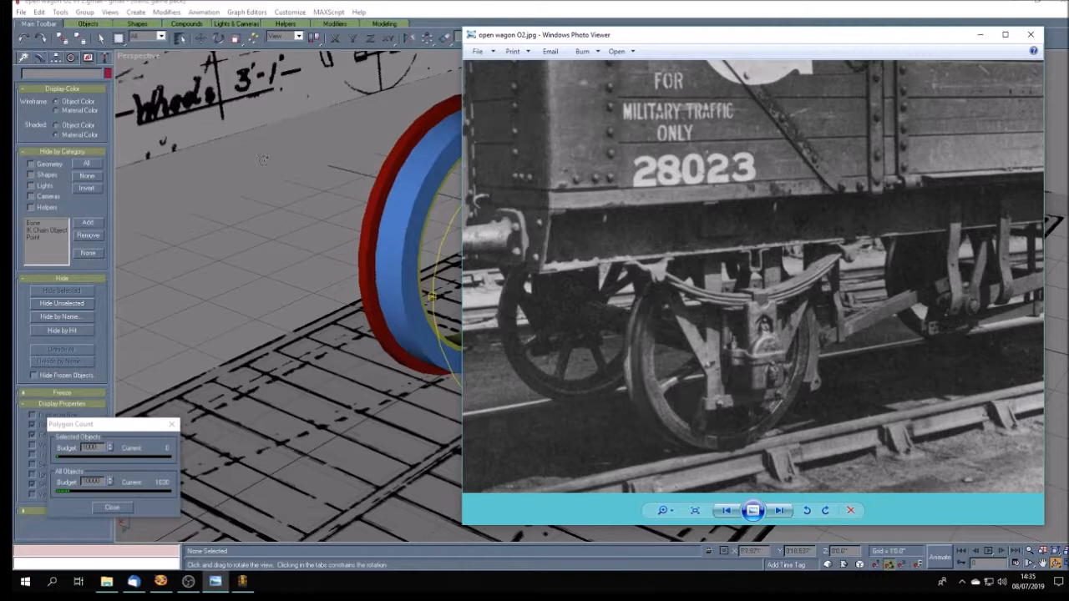
{"action": "left_click", "coordinate": [363, 5]}
{"action": "mouse_move", "coordinate": [576, 359]}
{"action": "left_mouse_down"}
{"action": "mouse_move", "coordinate": [590, 359]}
{"action": "mouse_move", "coordinate": [581, 359]}
{"action": "left_mouse_up"}
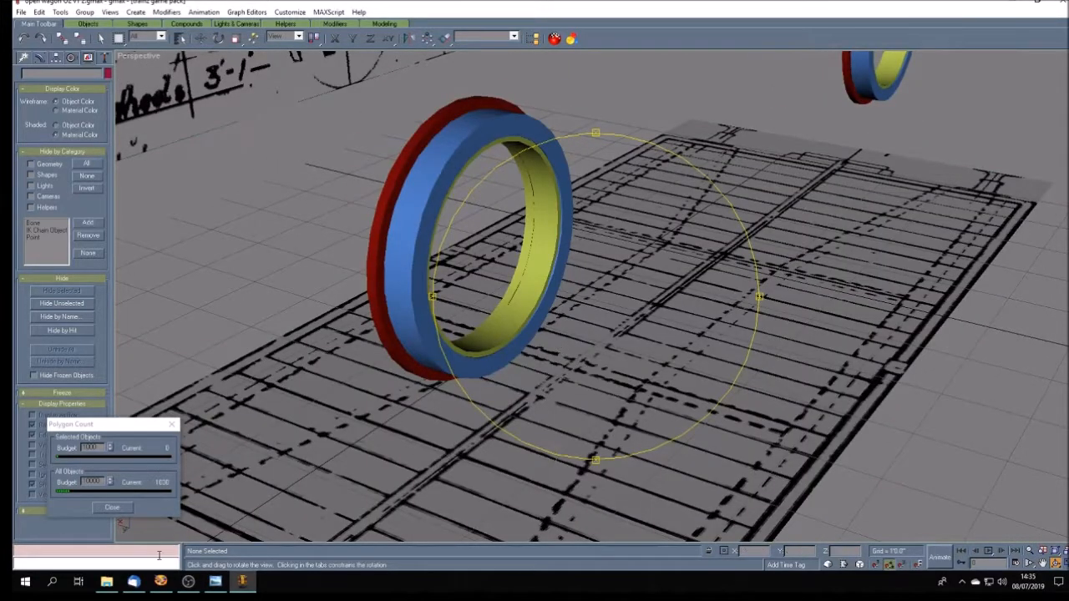
- Switch to Paint Shop Pro and inspect the frames.tga texture, its save folder and its Targa file format
{"action": "left_click", "coordinate": [160, 581]}
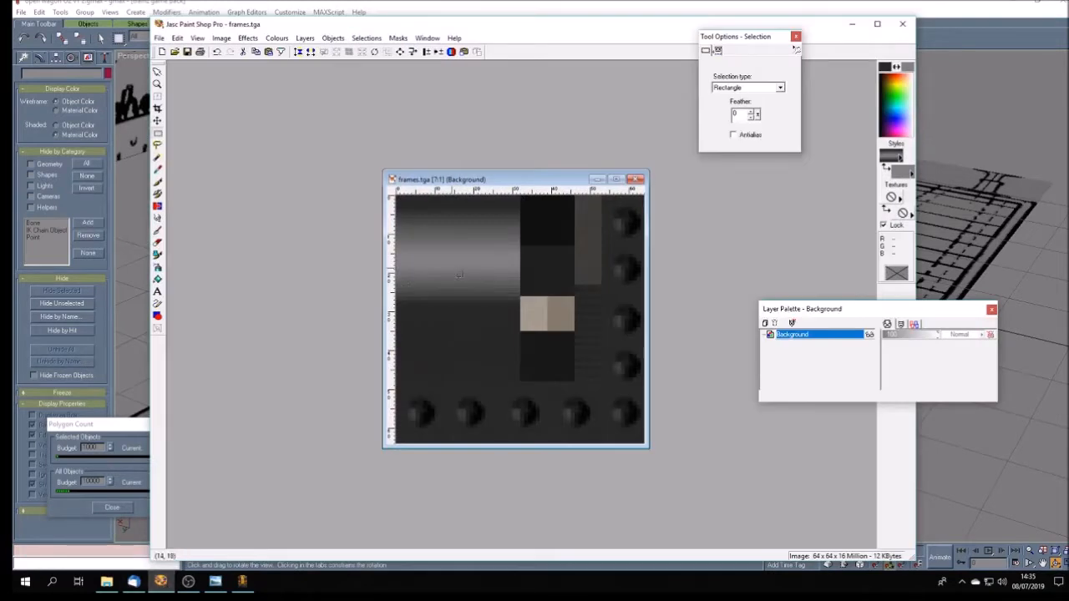
{"action": "left_click_drag", "start_coordinate": [509, 180], "coordinate": [431, 132]}
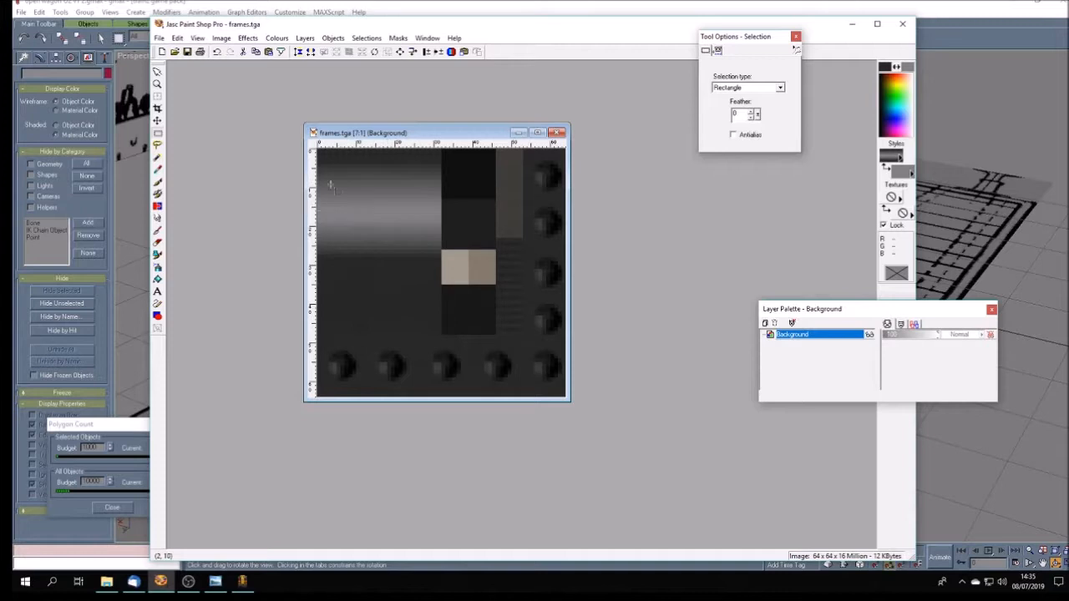
{"action": "left_click_drag", "start_coordinate": [444, 134], "coordinate": [403, 129]}
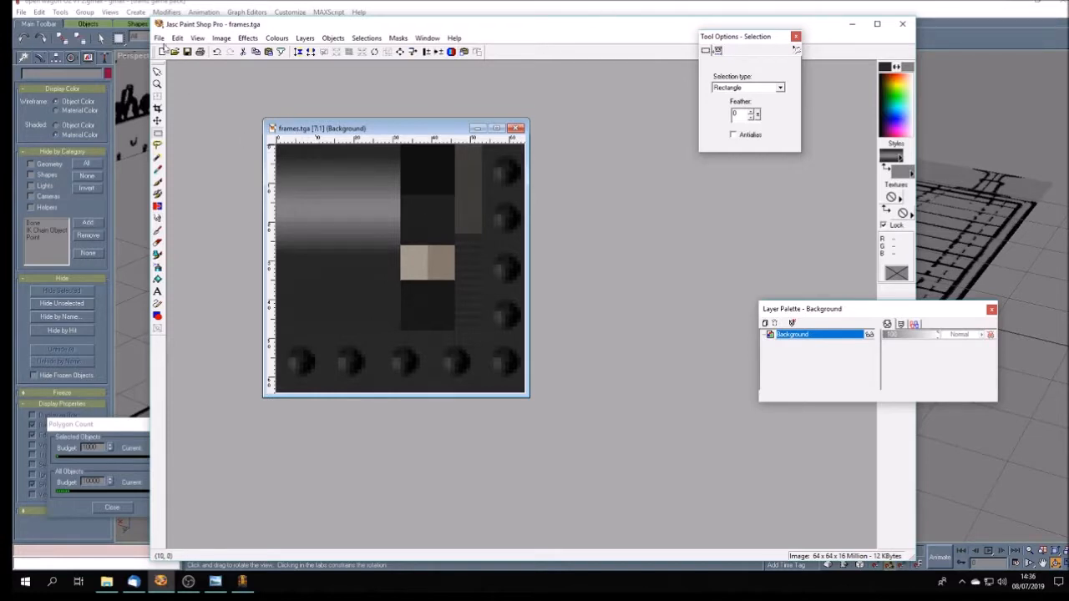
{"action": "left_click", "coordinate": [159, 37]}
{"action": "left_click", "coordinate": [174, 123]}
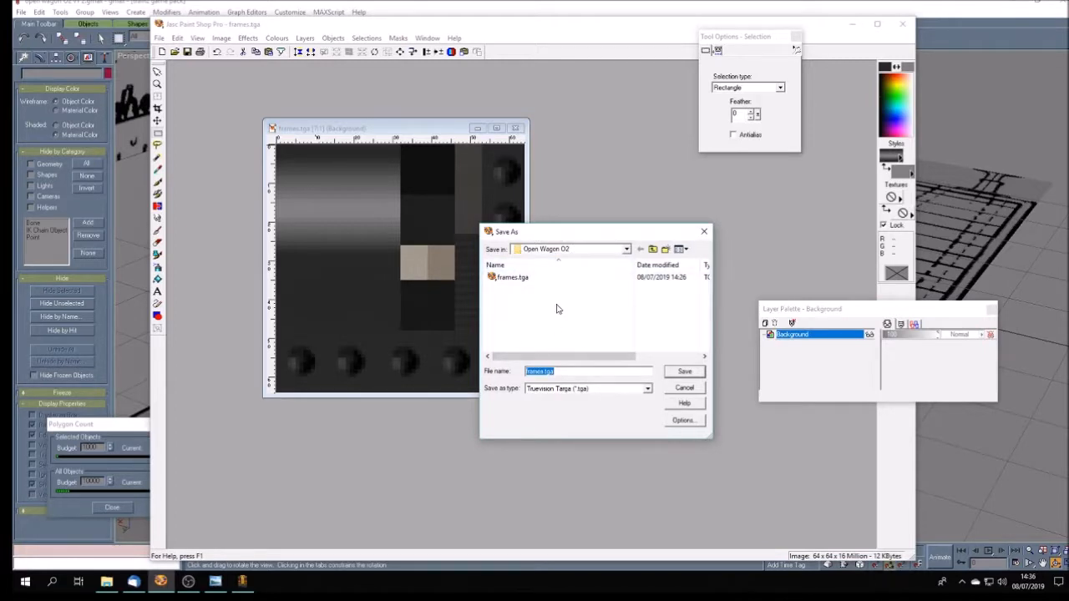
{"action": "left_click", "coordinate": [699, 390]}
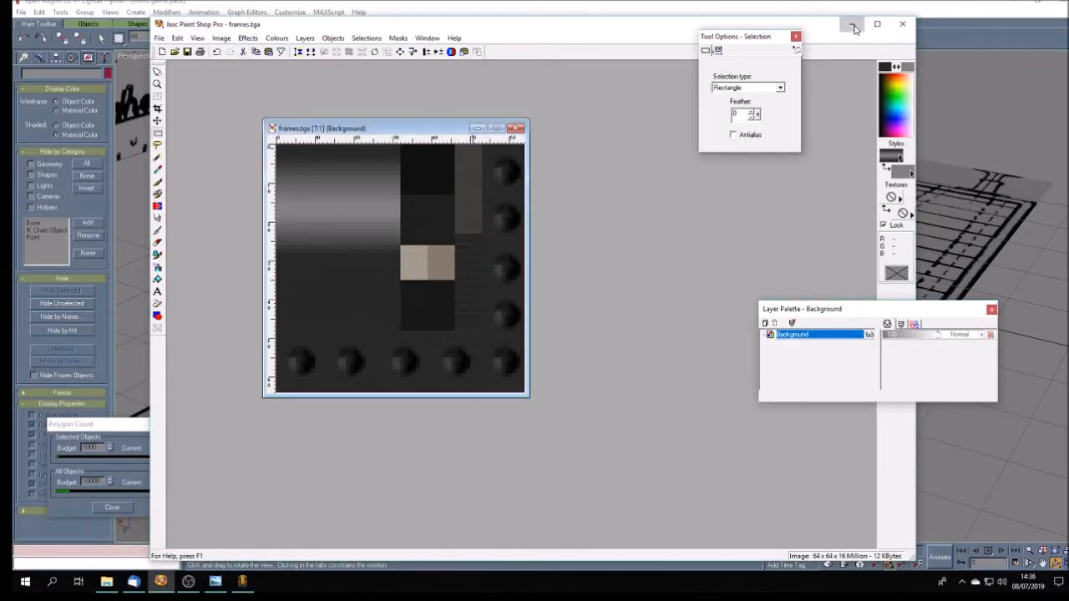
- Check which version of the paint program is installed and close the version information
{"action": "left_click", "coordinate": [455, 39]}
{"action": "left_click", "coordinate": [491, 127]}
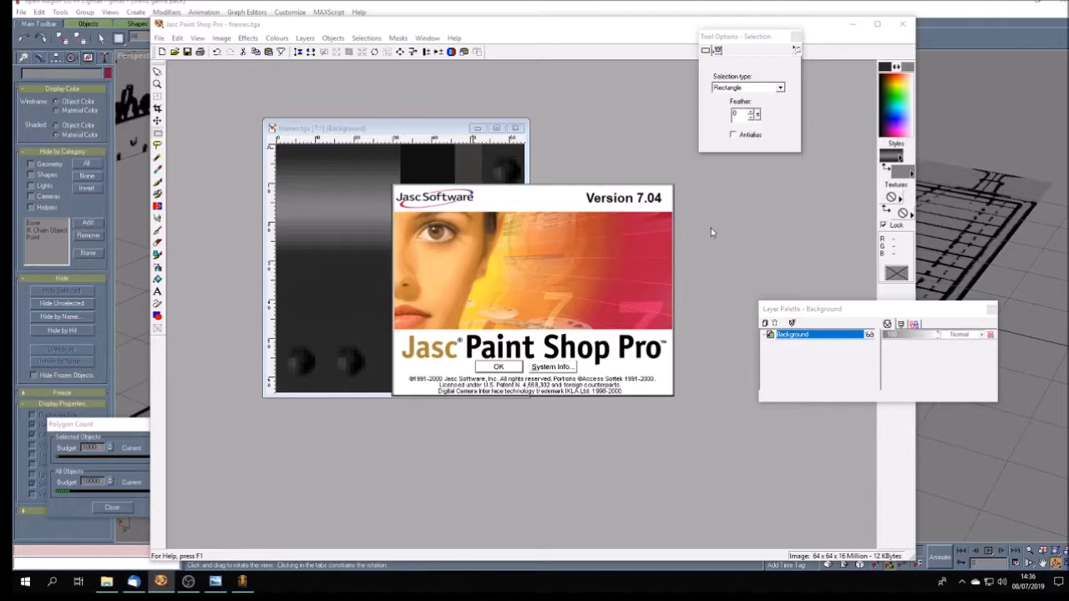
{"action": "left_click", "coordinate": [498, 366]}
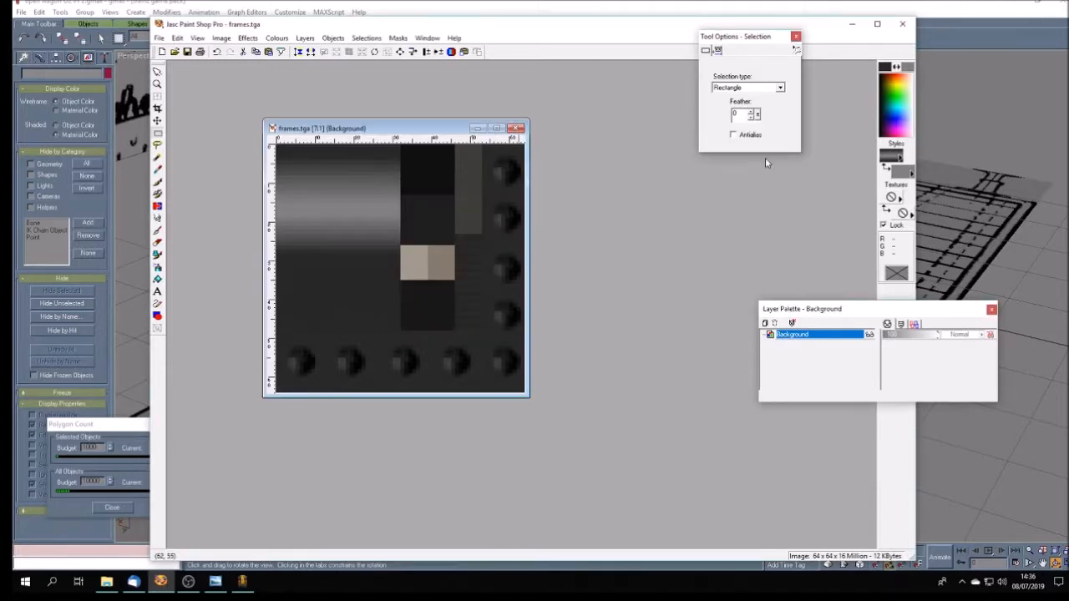
- Switch back to gmax, show the Material Navigator without map entries and bring up the material editor
{"action": "left_click", "coordinate": [852, 25]}
{"action": "left_click_drag", "start_coordinate": [592, 354], "coordinate": [588, 348]}
{"action": "left_click", "coordinate": [571, 38]}
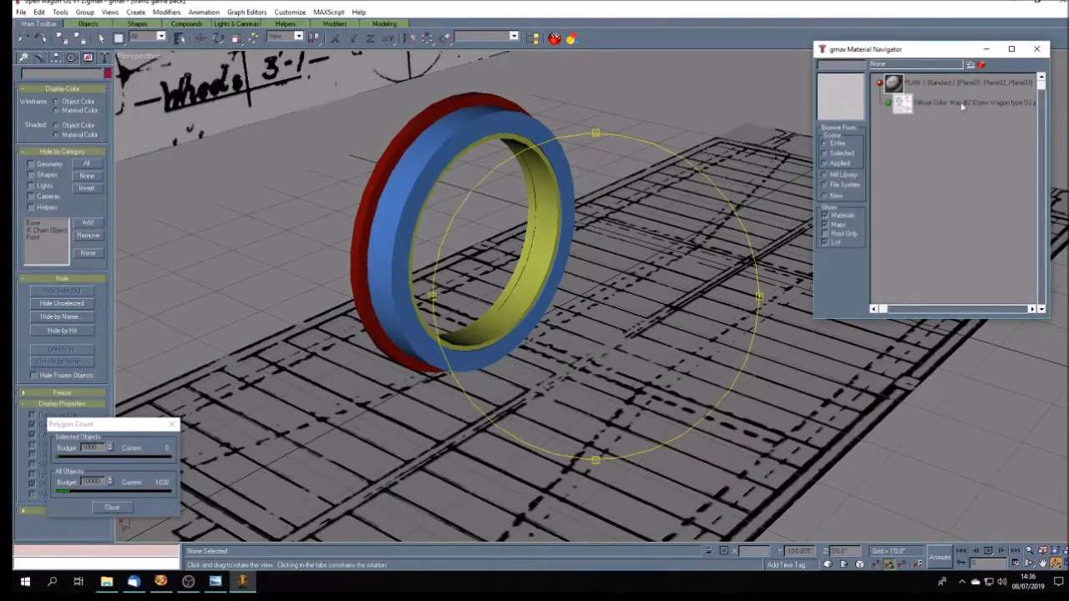
{"action": "left_click", "coordinate": [825, 225]}
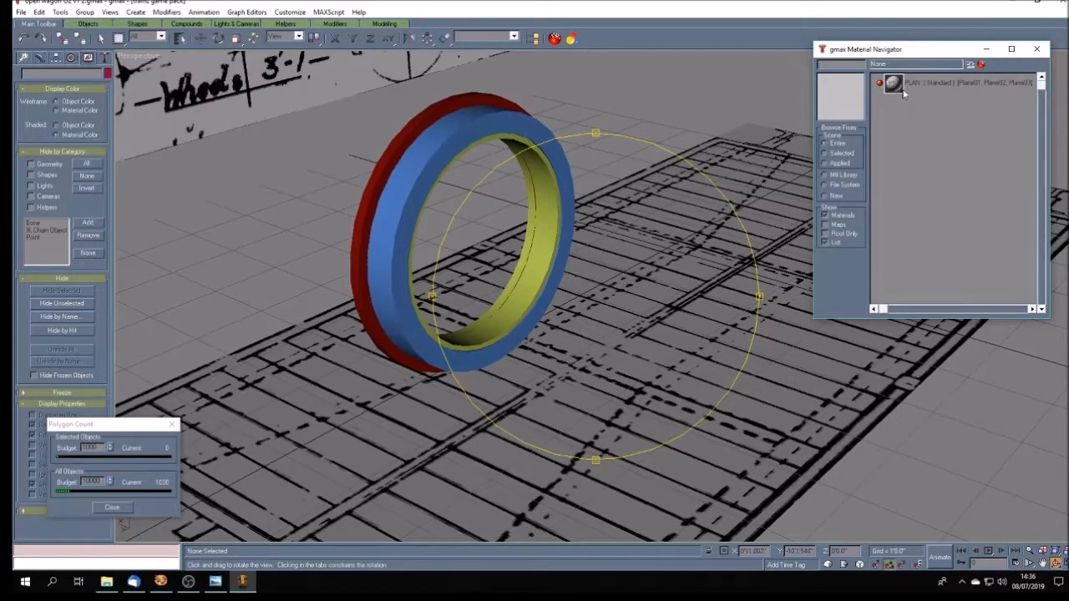
{"action": "left_click", "coordinate": [984, 67]}
- Create a new Standard material named frames and turn on its map display in the viewport
{"action": "left_click", "coordinate": [326, 84]}
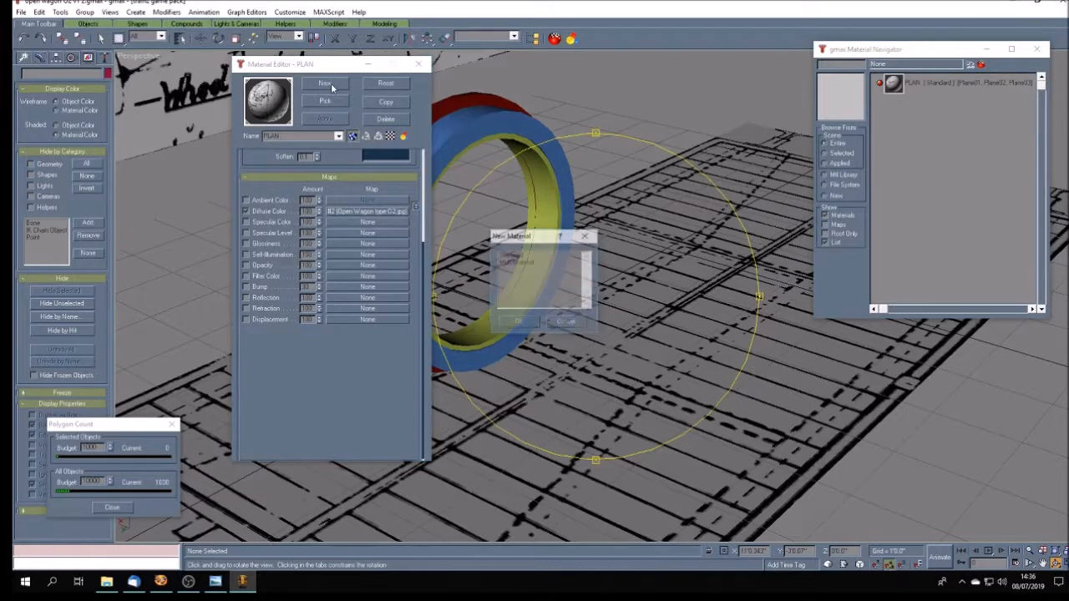
{"action": "left_click", "coordinate": [505, 256]}
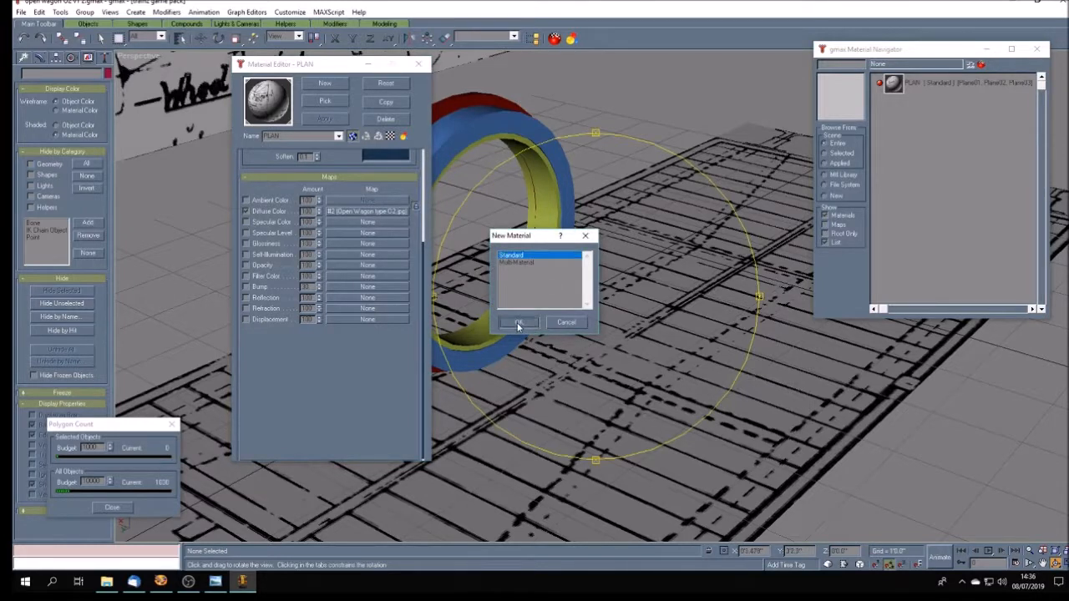
{"action": "left_click", "coordinate": [517, 323]}
{"action": "left_click", "coordinate": [276, 136]}
{"action": "type", "text": "frames"}
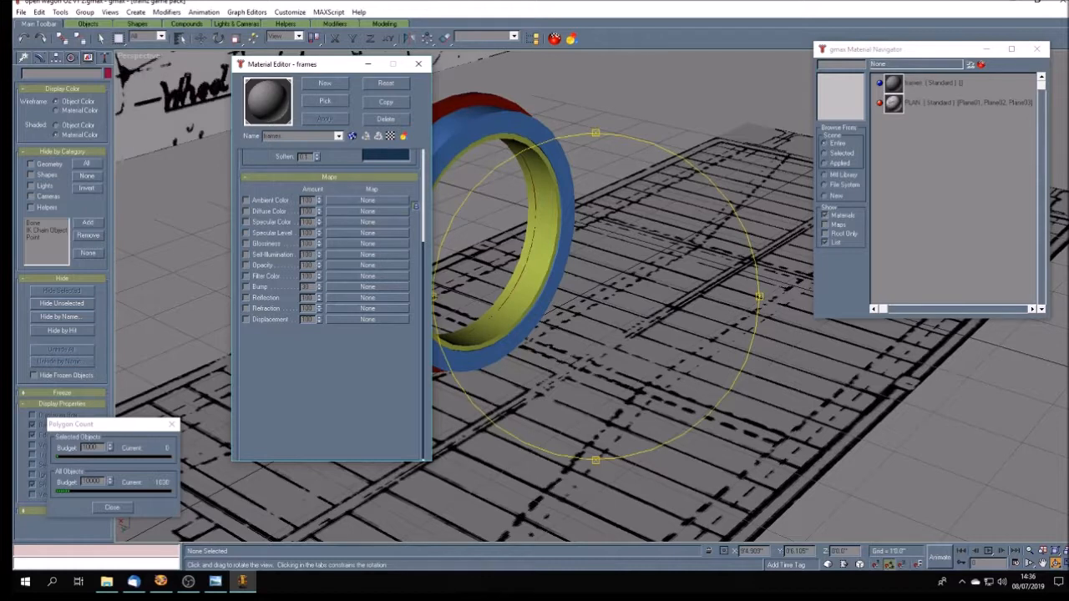
{"action": "left_click", "coordinate": [351, 136]}
- Assign the bitmap frames.tga to the frames material's diffuse color map and close the material editor
{"action": "left_click", "coordinate": [334, 213]}
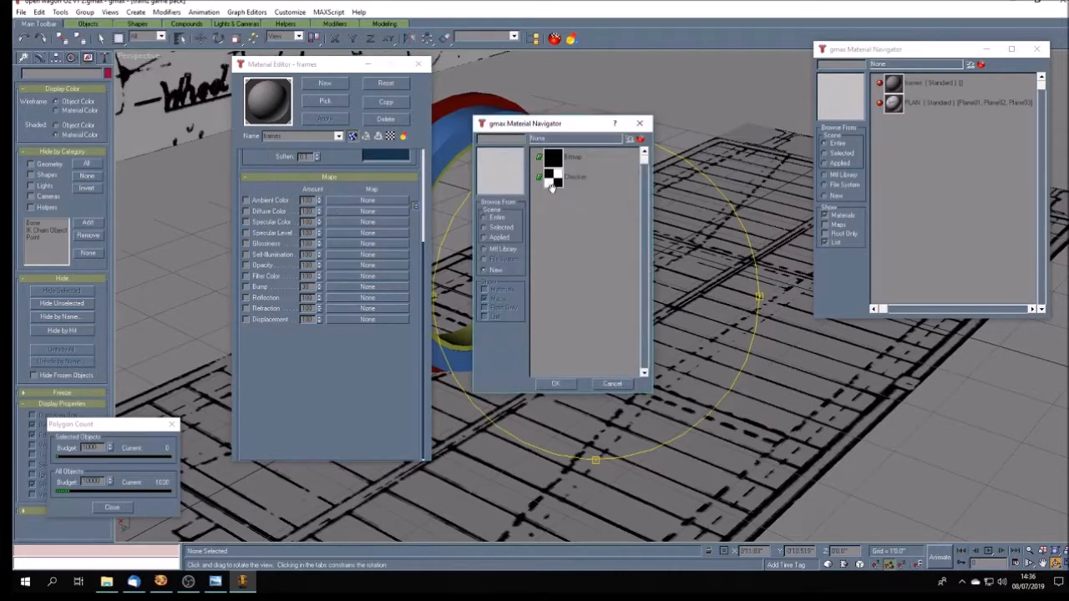
{"action": "left_click", "coordinate": [560, 162]}
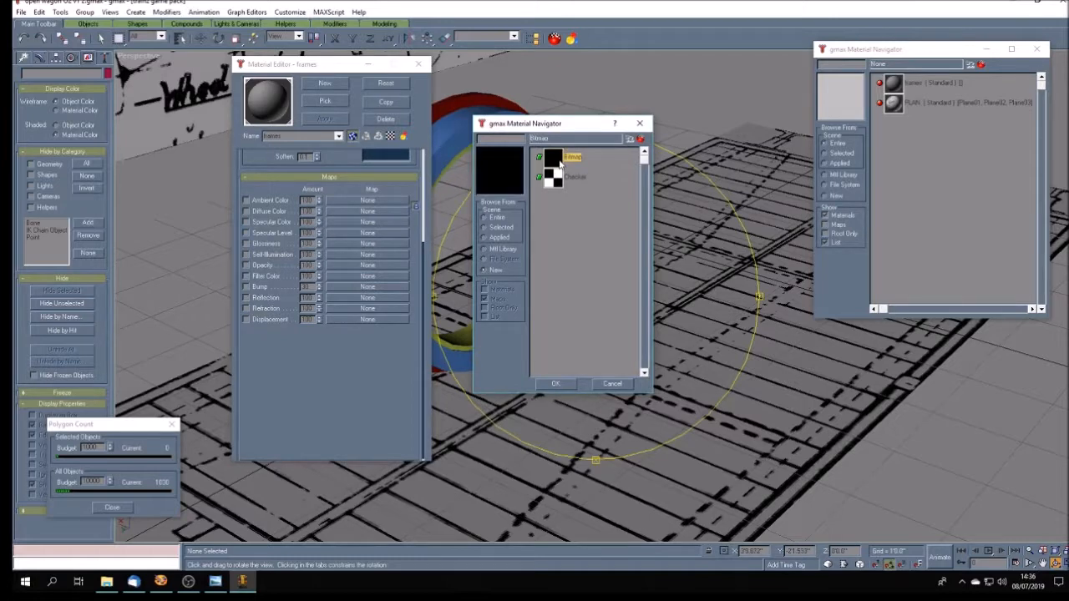
{"action": "double_click", "coordinate": [560, 162]}
{"action": "left_click", "coordinate": [50, 83]}
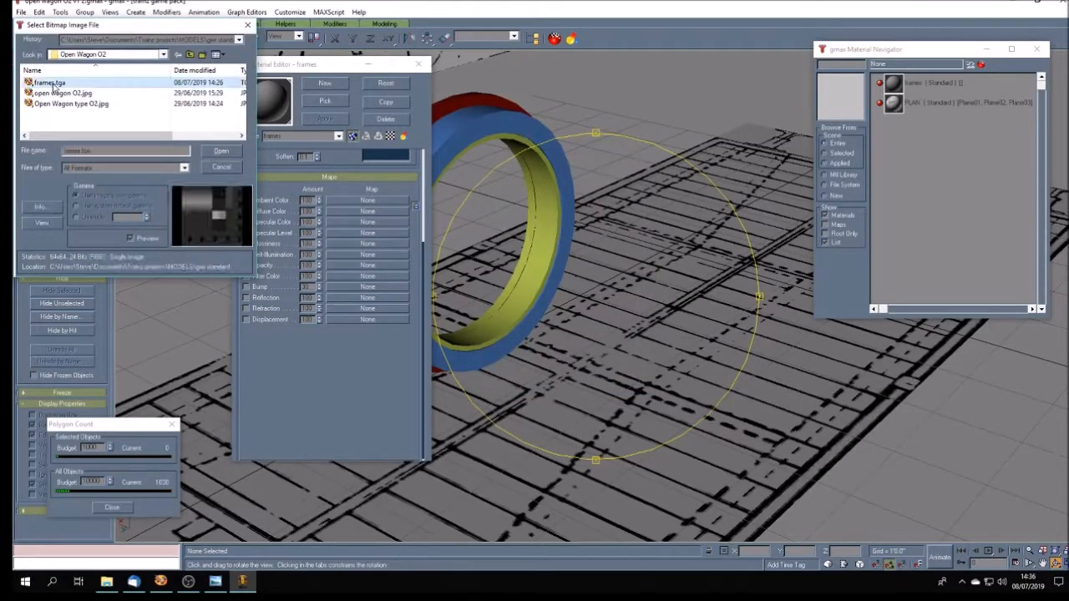
{"action": "left_click", "coordinate": [221, 153]}
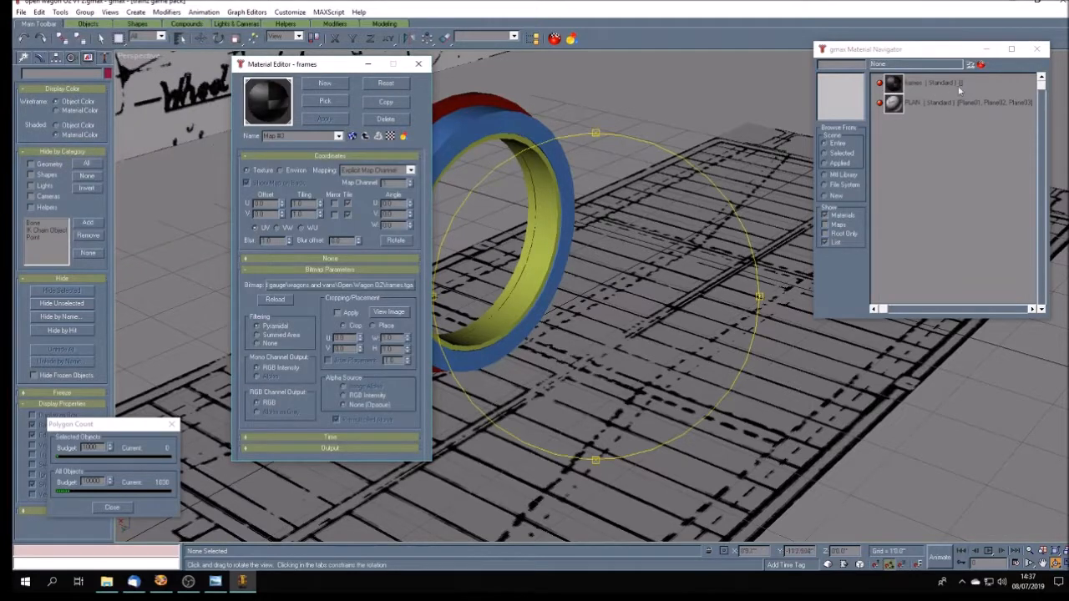
{"action": "left_click", "coordinate": [418, 65]}
- Isolate the near wheel's red flange ring by hiding all other objects
{"action": "key", "text": "F3"}
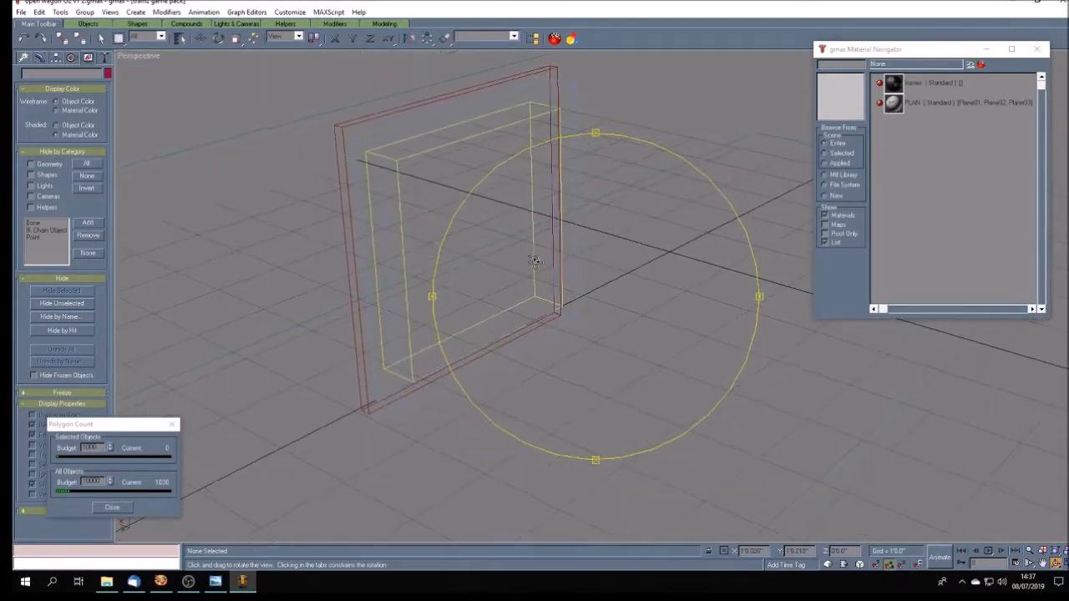
{"action": "key", "text": "F3"}
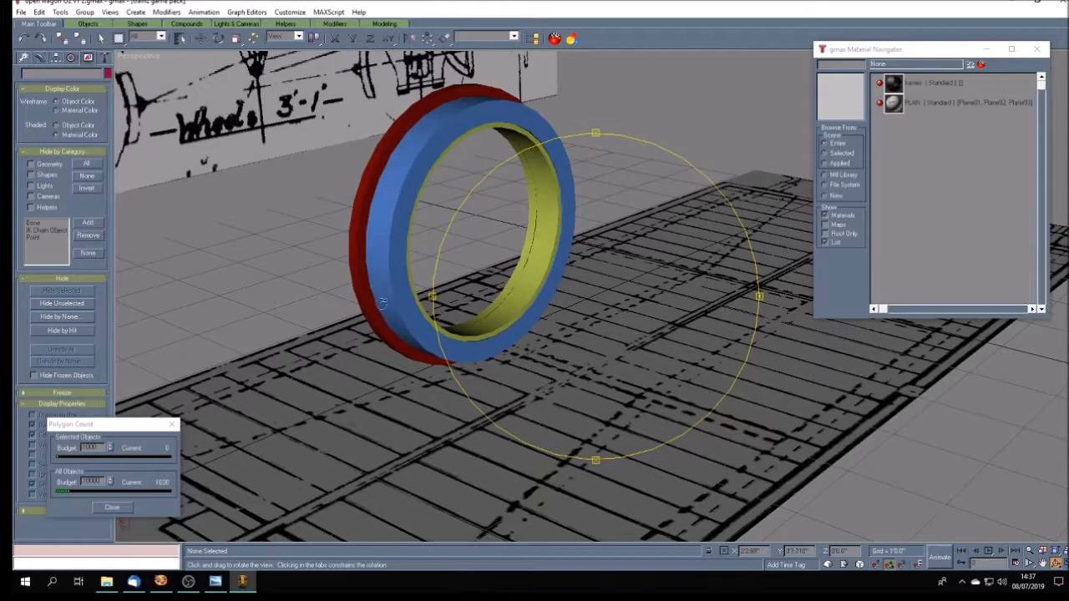
{"action": "left_click_drag", "start_coordinate": [536, 315], "coordinate": [506, 318]}
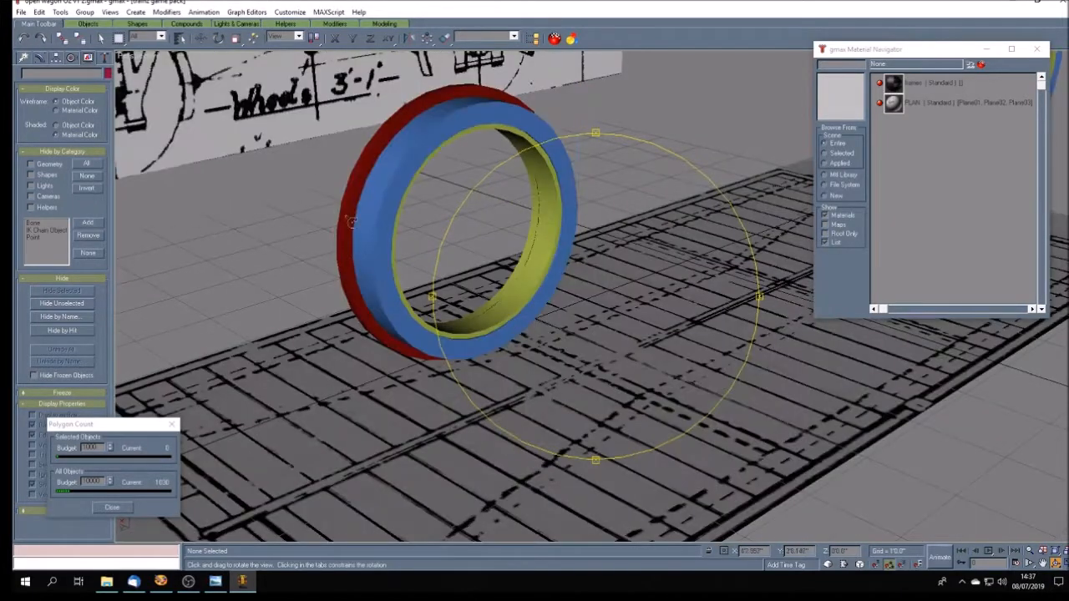
{"action": "left_click_drag", "start_coordinate": [543, 219], "coordinate": [528, 224]}
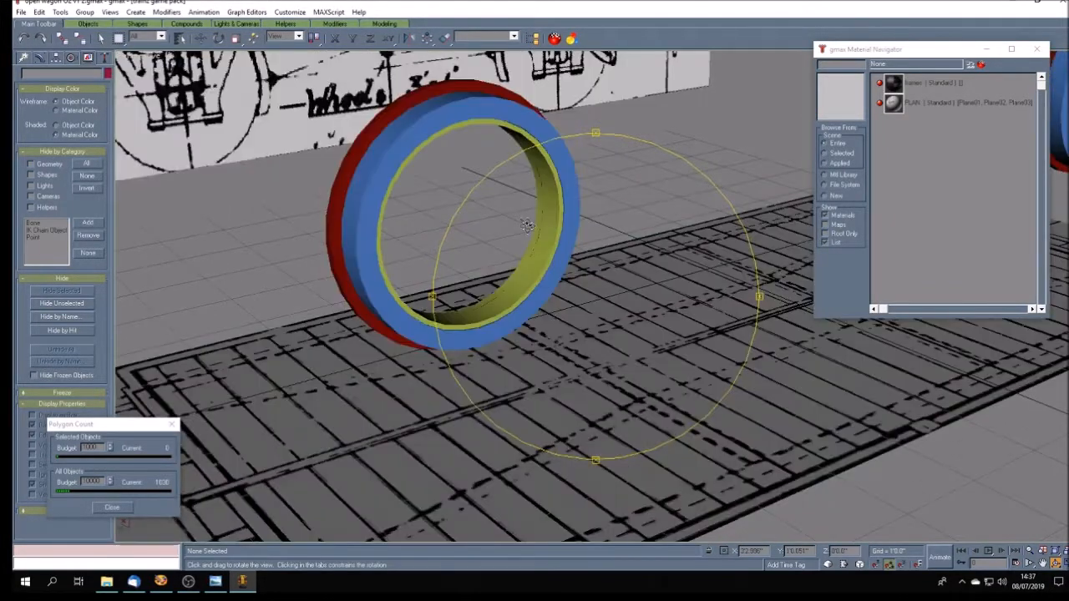
{"action": "mouse_move", "coordinate": [592, 293]}
{"action": "left_mouse_down"}
{"action": "mouse_move", "coordinate": [601, 289]}
{"action": "mouse_move", "coordinate": [545, 295]}
{"action": "left_mouse_up"}
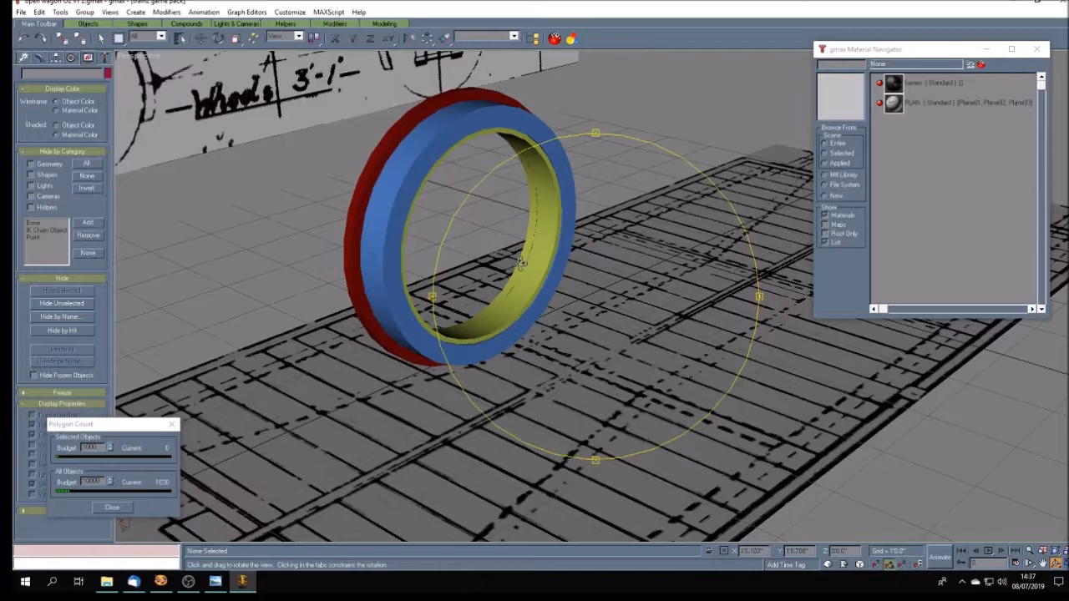
{"action": "mouse_move", "coordinate": [532, 257]}
{"action": "left_mouse_down"}
{"action": "mouse_move", "coordinate": [607, 267]}
{"action": "mouse_move", "coordinate": [497, 259]}
{"action": "mouse_move", "coordinate": [508, 251]}
{"action": "mouse_move", "coordinate": [504, 258]}
{"action": "mouse_move", "coordinate": [523, 265]}
{"action": "left_mouse_up"}
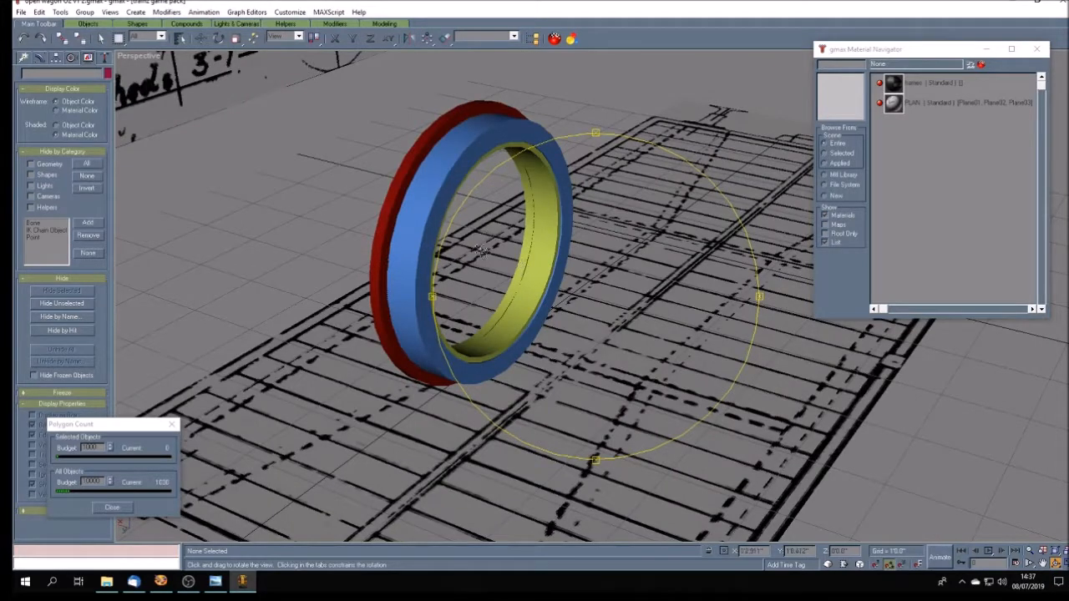
{"action": "left_click", "coordinate": [99, 39]}
{"action": "left_click", "coordinate": [380, 244]}
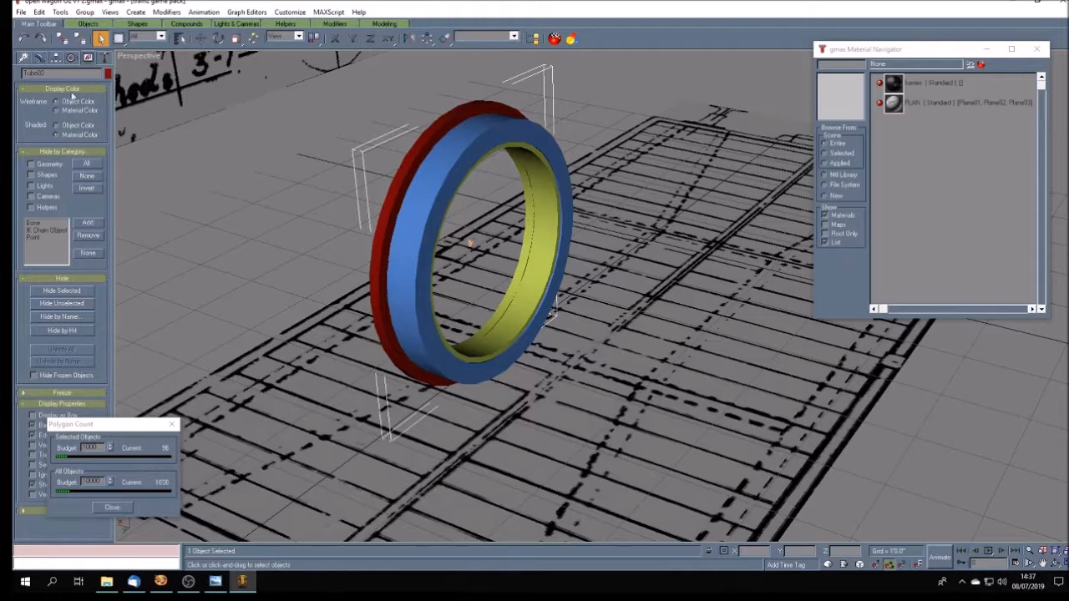
{"action": "left_click", "coordinate": [78, 305]}
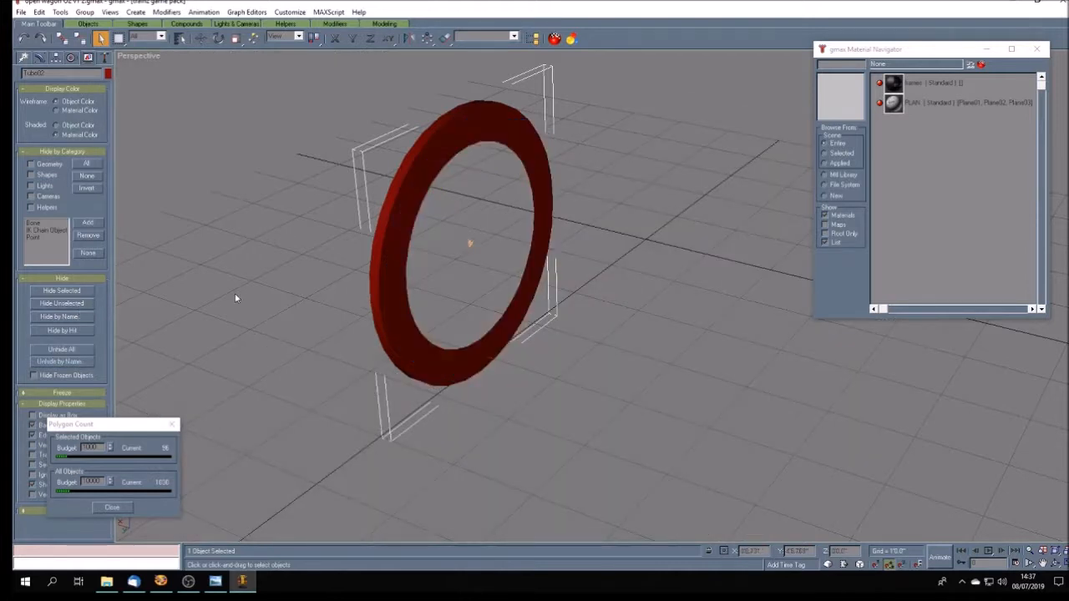
- Apply the frames material to the flange ring and add an Unwrap UVW modifier to it
{"action": "left_click", "coordinate": [925, 81]}
{"action": "left_click", "coordinate": [981, 64]}
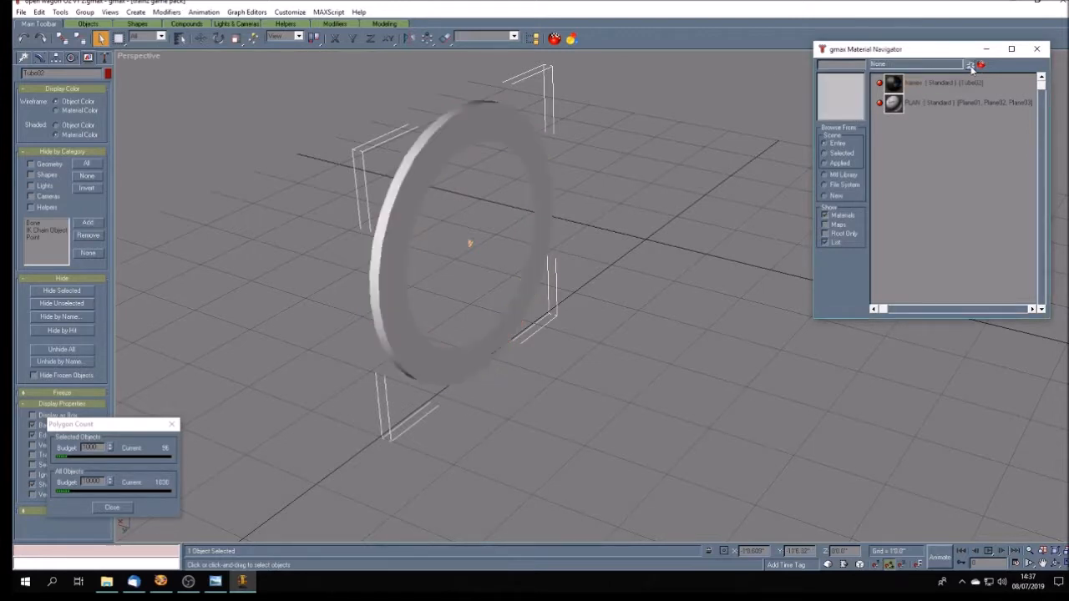
{"action": "left_click", "coordinate": [40, 58]}
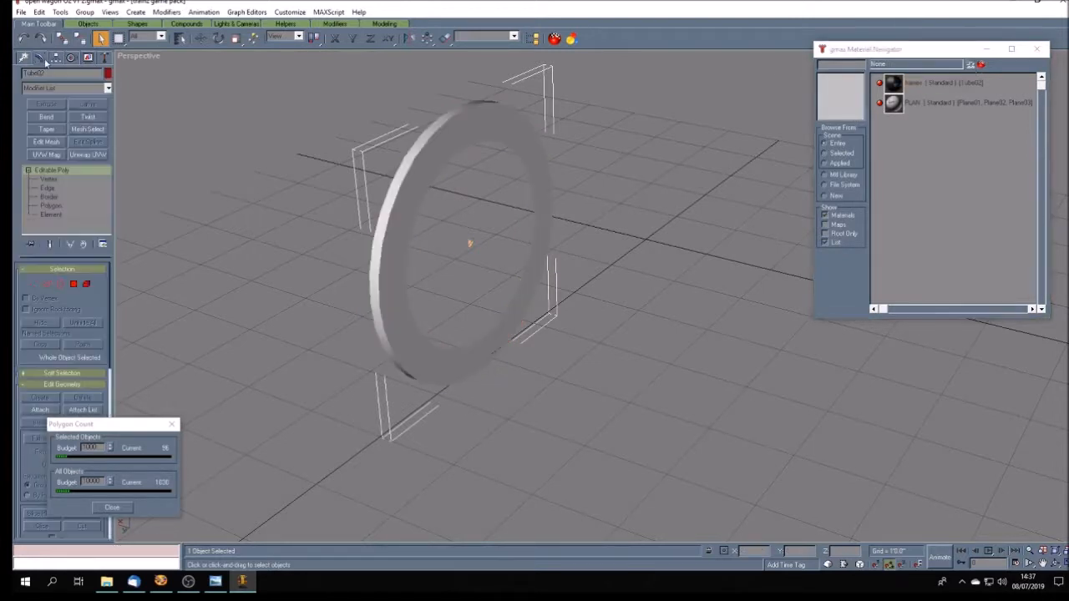
{"action": "left_click", "coordinate": [88, 155]}
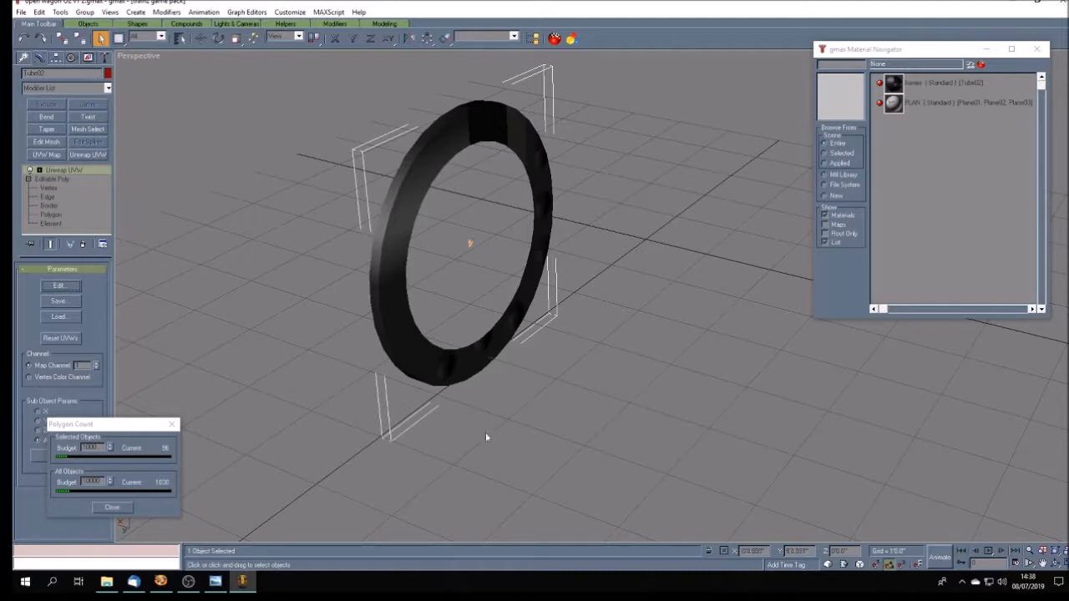
- Open the flange ring's UVW editor and place its window clear of the model
{"action": "left_click", "coordinate": [1055, 563]}
{"action": "left_click_drag", "start_coordinate": [509, 367], "coordinate": [464, 334]}
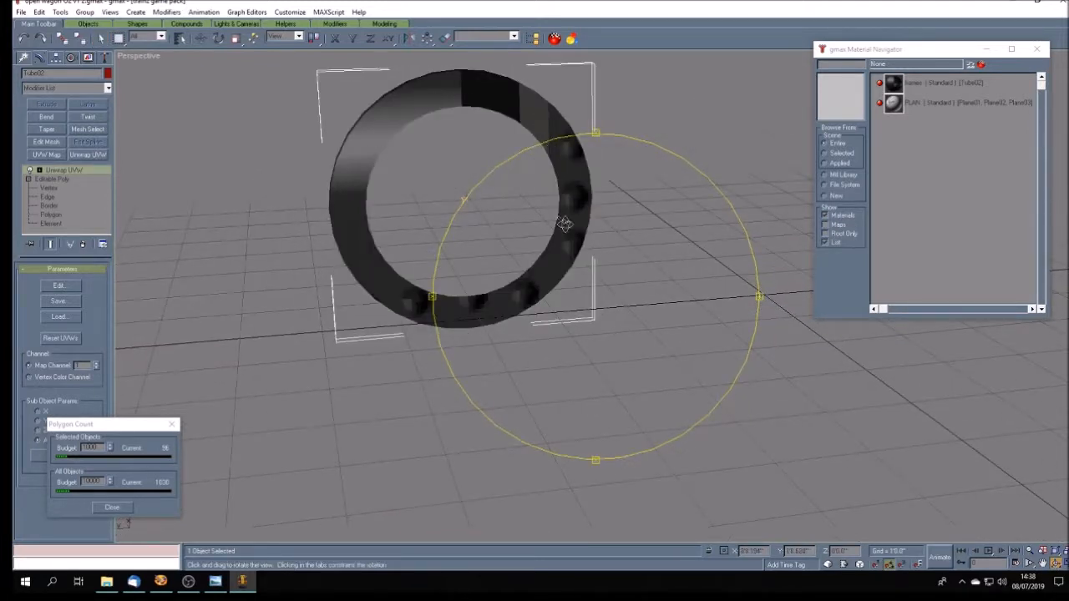
{"action": "left_click_drag", "start_coordinate": [504, 277], "coordinate": [484, 308]}
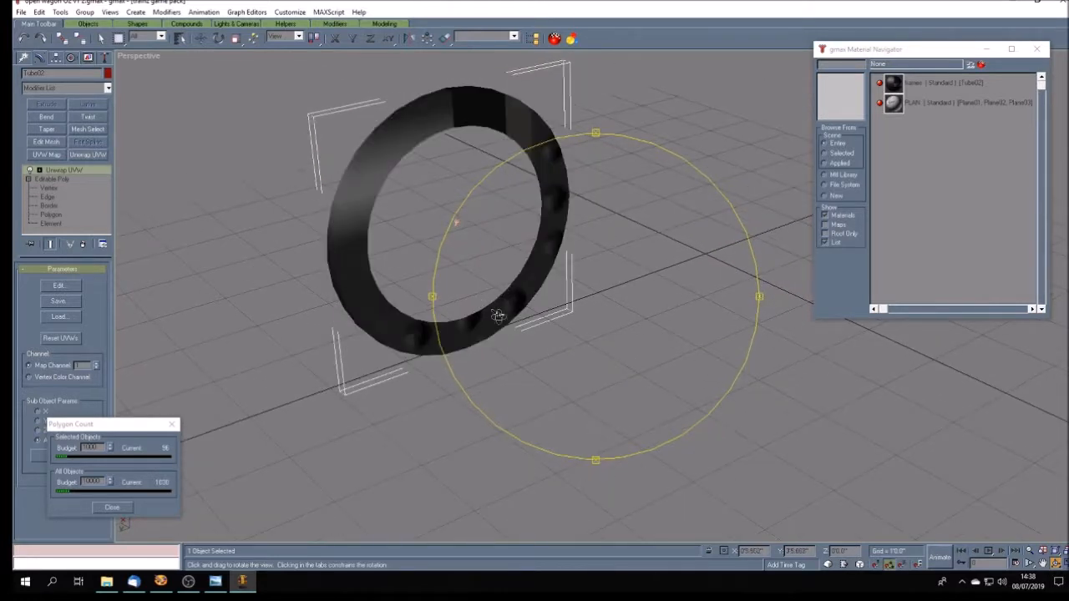
{"action": "left_click_drag", "start_coordinate": [154, 432], "coordinate": [211, 392]}
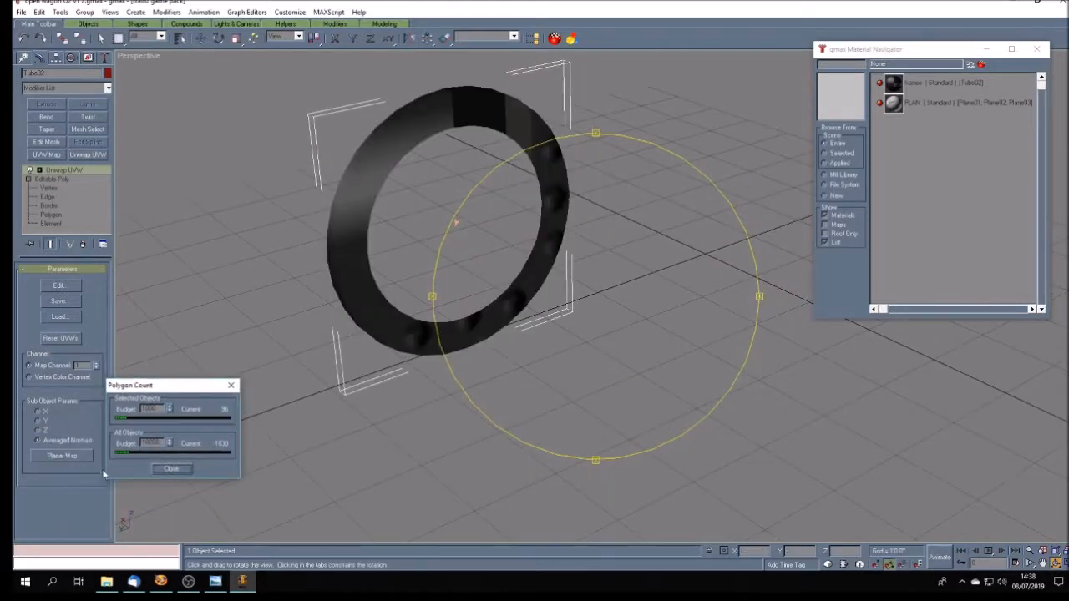
{"action": "left_click", "coordinate": [58, 286]}
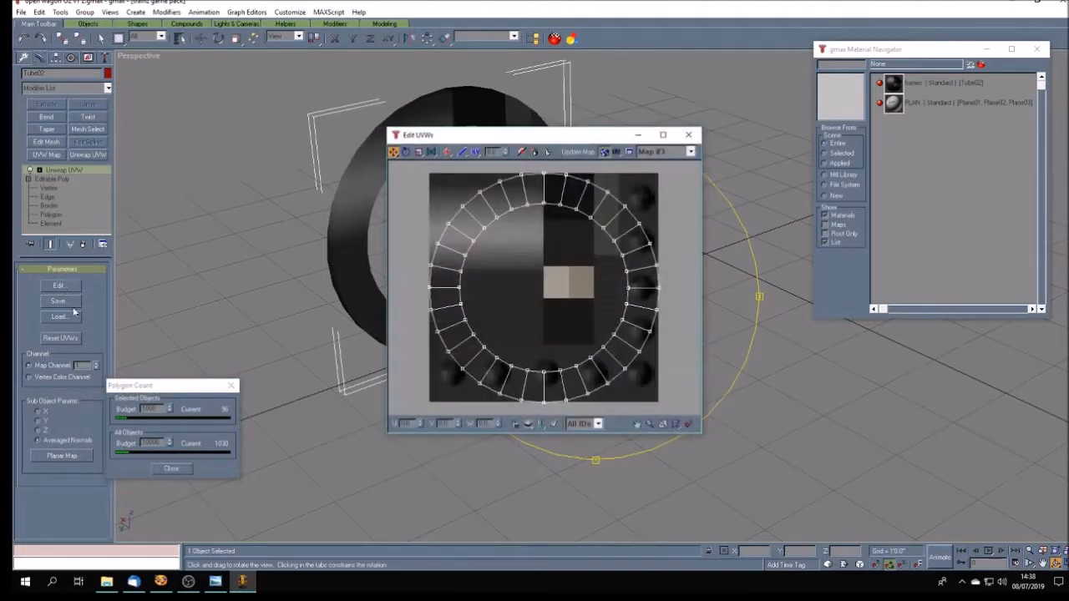
{"action": "left_click_drag", "start_coordinate": [516, 135], "coordinate": [784, 142]}
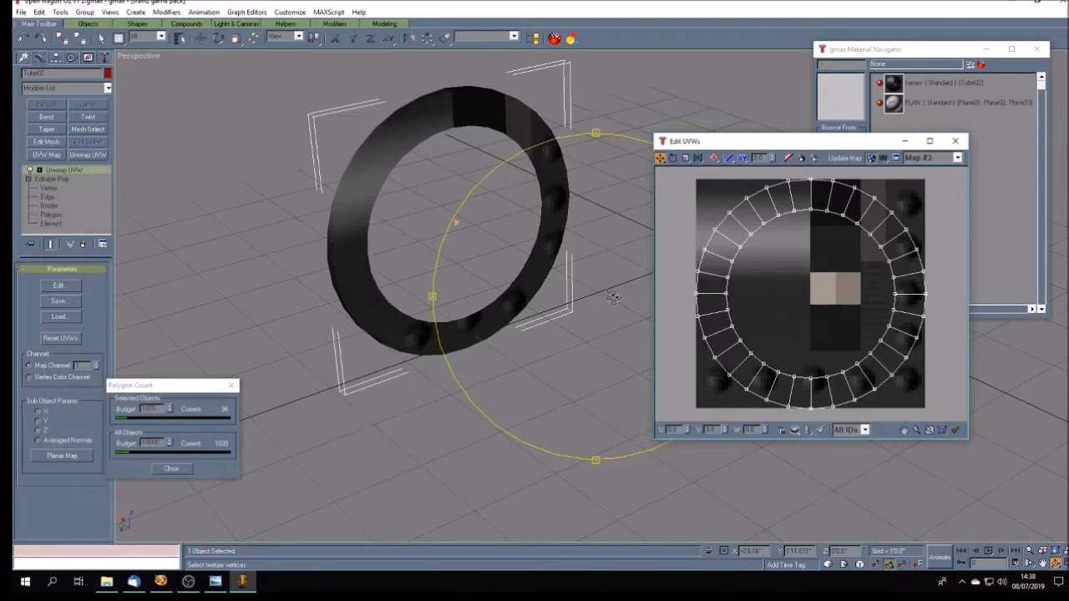
- In wireframe display, select every face around the flat front side of the flange ring using the Unwrap UVW face selection
{"action": "left_click", "coordinate": [38, 170]}
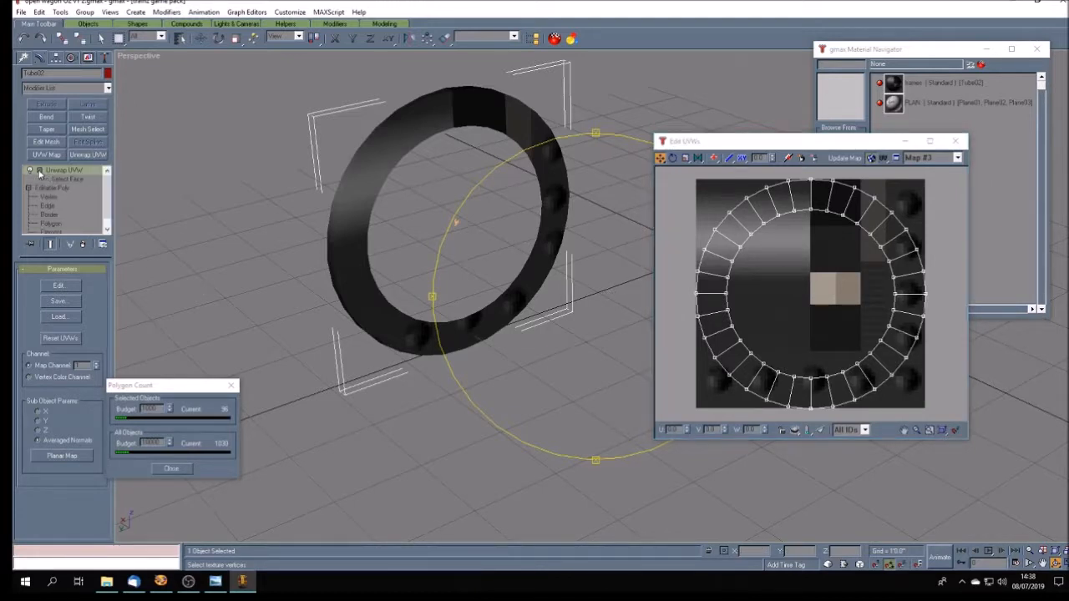
{"action": "left_click", "coordinate": [69, 180]}
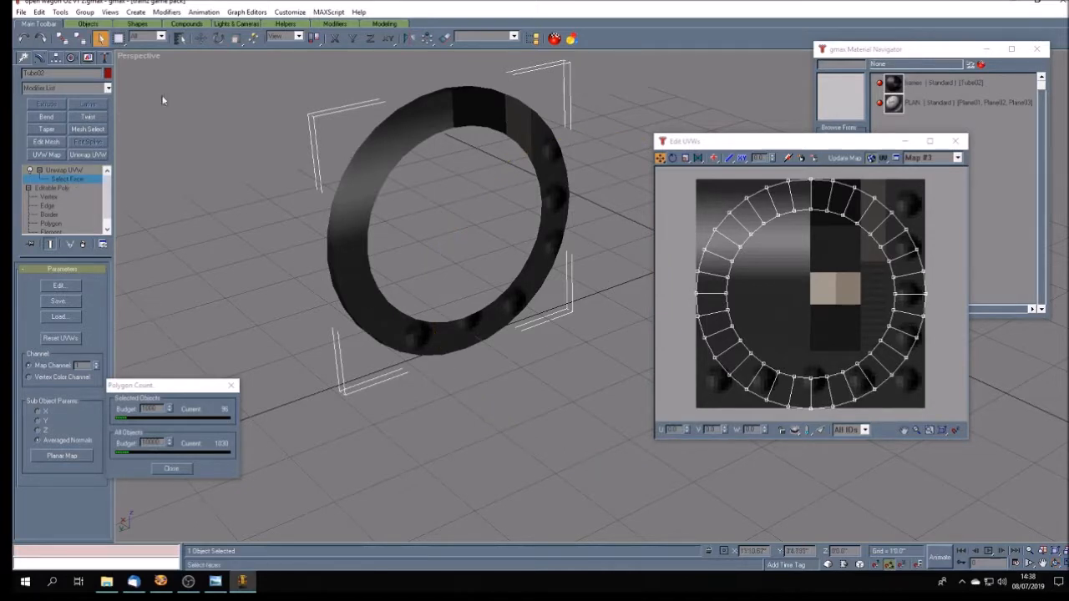
{"action": "right_click", "coordinate": [148, 56]}
{"action": "left_click", "coordinate": [179, 75]}
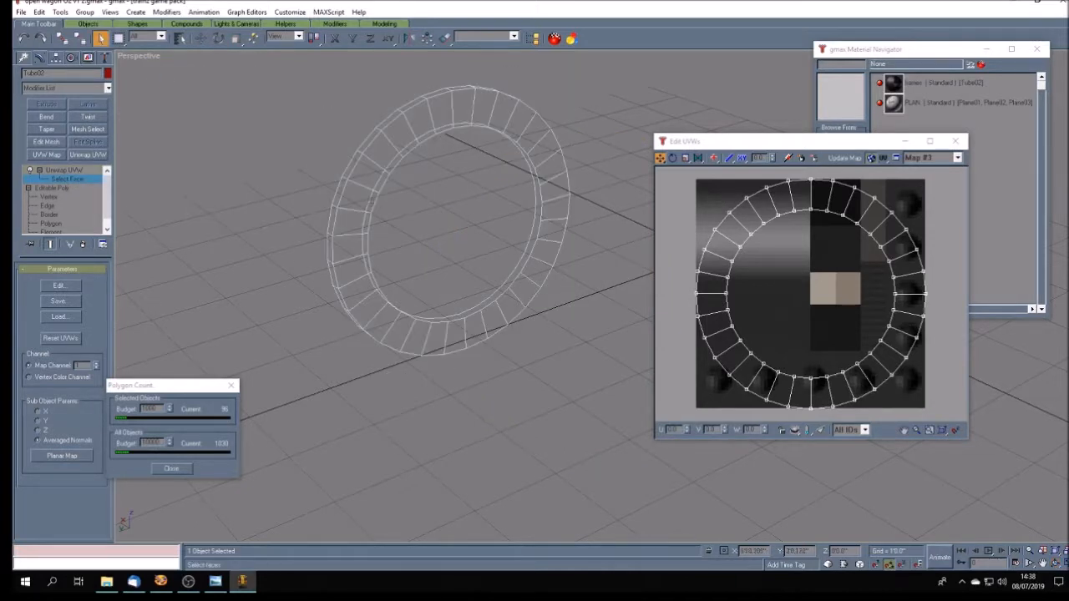
{"action": "left_click", "coordinate": [441, 114]}
{"action": "left_click", "coordinate": [461, 107], "text": "ctrl"}
{"action": "left_click", "coordinate": [487, 106], "text": "ctrl"}
{"action": "left_click", "coordinate": [503, 107], "text": "ctrl"}
{"action": "left_click", "coordinate": [520, 121], "text": "ctrl"}
{"action": "left_click", "coordinate": [529, 135], "text": "ctrl"}
{"action": "left_click", "coordinate": [541, 148], "text": "ctrl"}
{"action": "left_click", "coordinate": [551, 171], "text": "ctrl"}
{"action": "left_click", "coordinate": [556, 185], "text": "ctrl"}
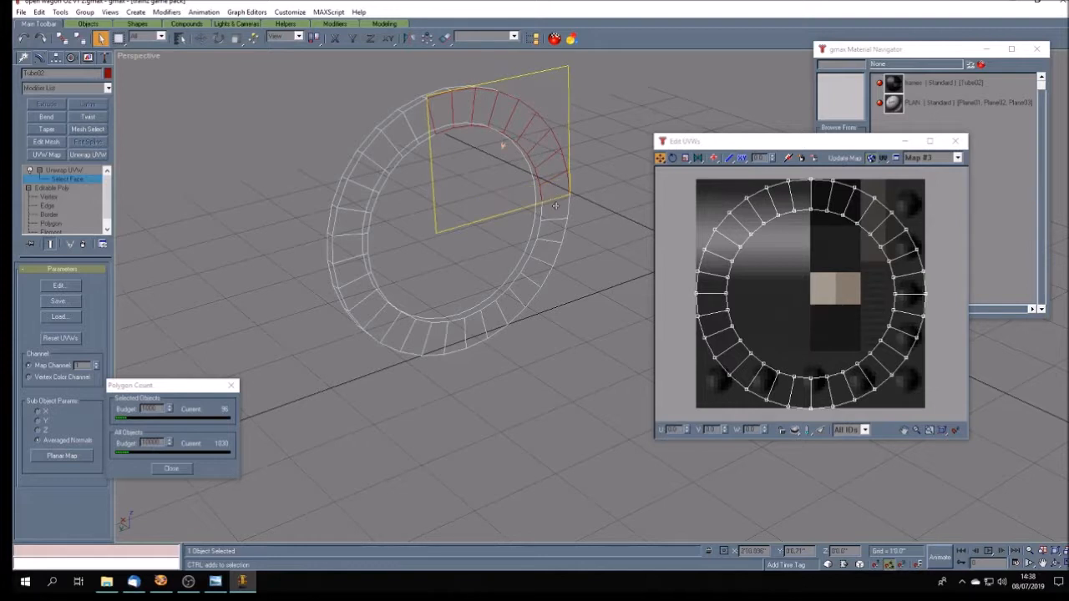
{"action": "left_click", "coordinate": [555, 205], "text": "ctrl"}
{"action": "left_click", "coordinate": [553, 229], "text": "ctrl"}
{"action": "left_click", "coordinate": [550, 251], "text": "ctrl"}
{"action": "left_click", "coordinate": [533, 268], "text": "ctrl"}
{"action": "left_click", "coordinate": [518, 290], "text": "ctrl"}
{"action": "left_click", "coordinate": [506, 304], "text": "ctrl"}
{"action": "left_click", "coordinate": [497, 324], "text": "ctrl"}
{"action": "left_click", "coordinate": [474, 324], "text": "ctrl"}
{"action": "left_click", "coordinate": [454, 339], "text": "ctrl"}
{"action": "left_click", "coordinate": [433, 336], "text": "ctrl"}
{"action": "left_click", "coordinate": [415, 334], "text": "ctrl"}
{"action": "left_click", "coordinate": [399, 329], "text": "ctrl"}
{"action": "left_click", "coordinate": [378, 318], "text": "ctrl"}
{"action": "left_click", "coordinate": [370, 305], "text": "ctrl"}
{"action": "left_click", "coordinate": [363, 290], "text": "ctrl"}
{"action": "left_click", "coordinate": [356, 270], "text": "ctrl"}
{"action": "left_click", "coordinate": [351, 248], "text": "ctrl"}
{"action": "left_click", "coordinate": [350, 218], "text": "ctrl"}
{"action": "left_click", "coordinate": [358, 194], "text": "ctrl"}
{"action": "left_click", "coordinate": [367, 169], "text": "ctrl"}
{"action": "left_click", "coordinate": [382, 147], "text": "ctrl"}
{"action": "left_click", "coordinate": [403, 131], "text": "ctrl"}
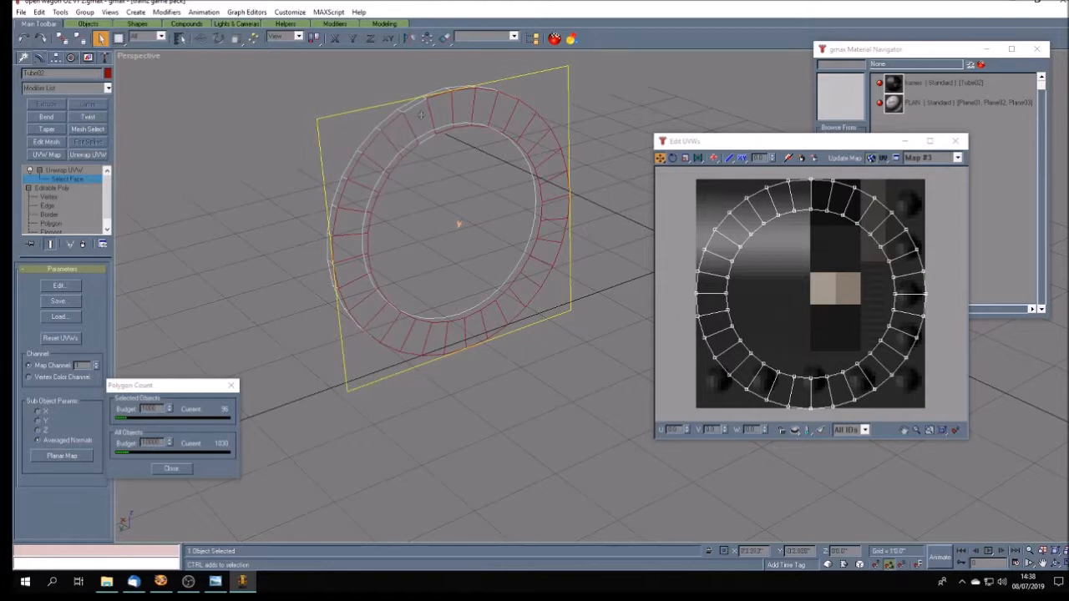
{"action": "left_click", "coordinate": [421, 114], "text": "ctrl"}
- Filter the UVW editor to the selected faces and planar-map them using averaged normals
{"action": "left_click", "coordinate": [821, 431]}
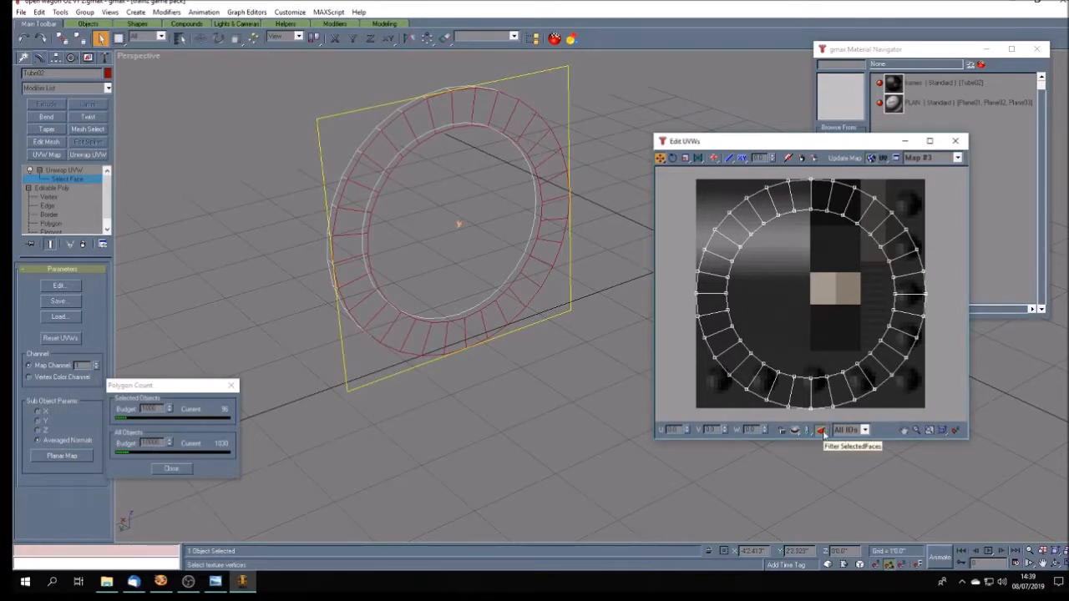
{"action": "left_click", "coordinate": [823, 432]}
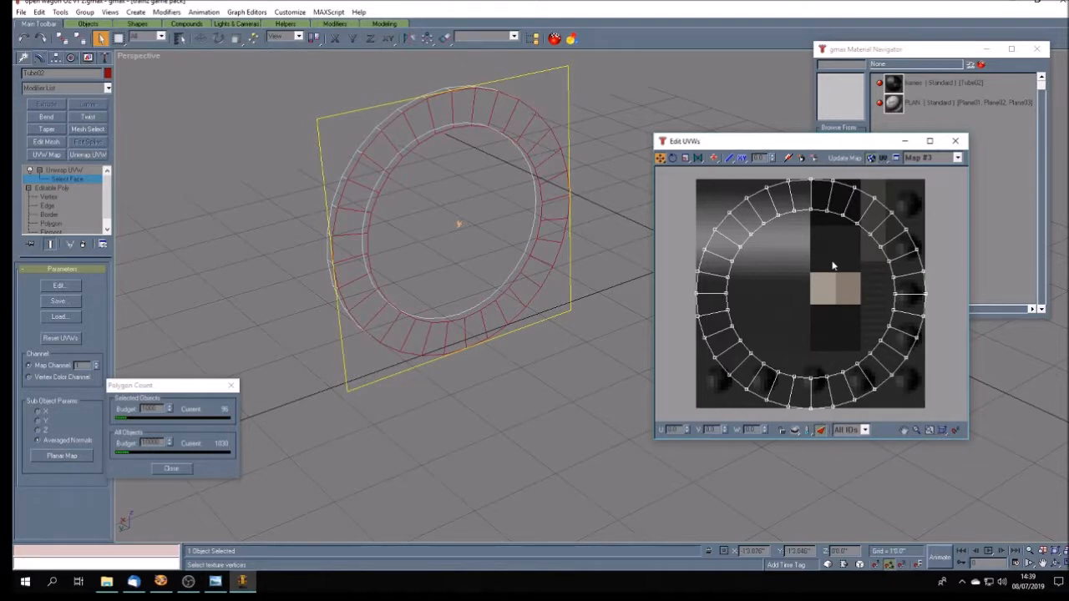
{"action": "left_click", "coordinate": [61, 455]}
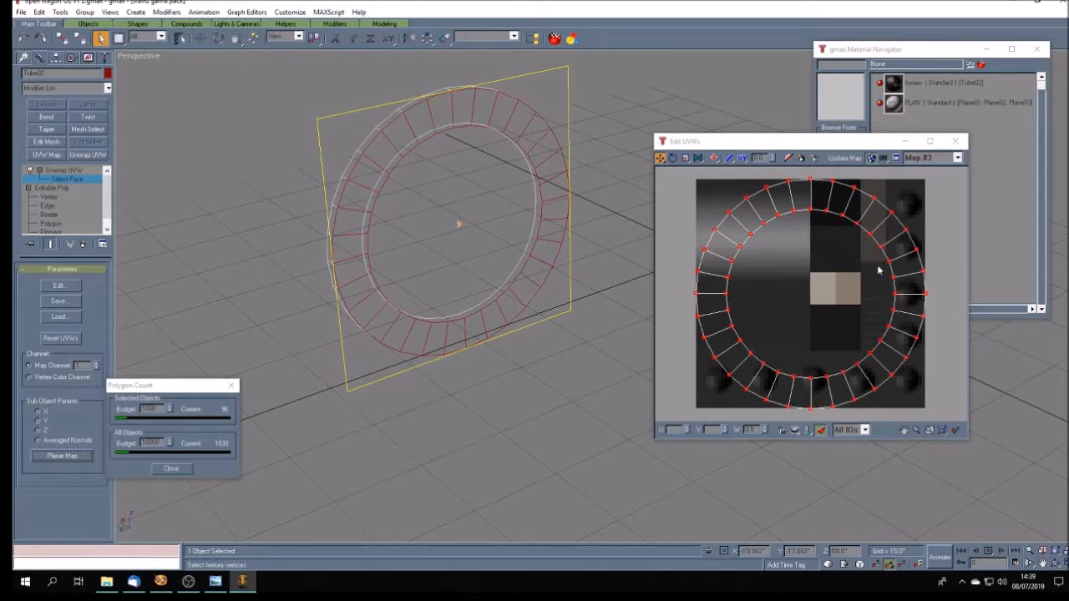
- Scale the front-face UVs to about a quarter size, move them onto the plain dark area below the gradient, and restore shaded display
{"action": "left_click", "coordinate": [685, 159]}
{"action": "left_click_drag", "start_coordinate": [792, 185], "coordinate": [812, 352]}
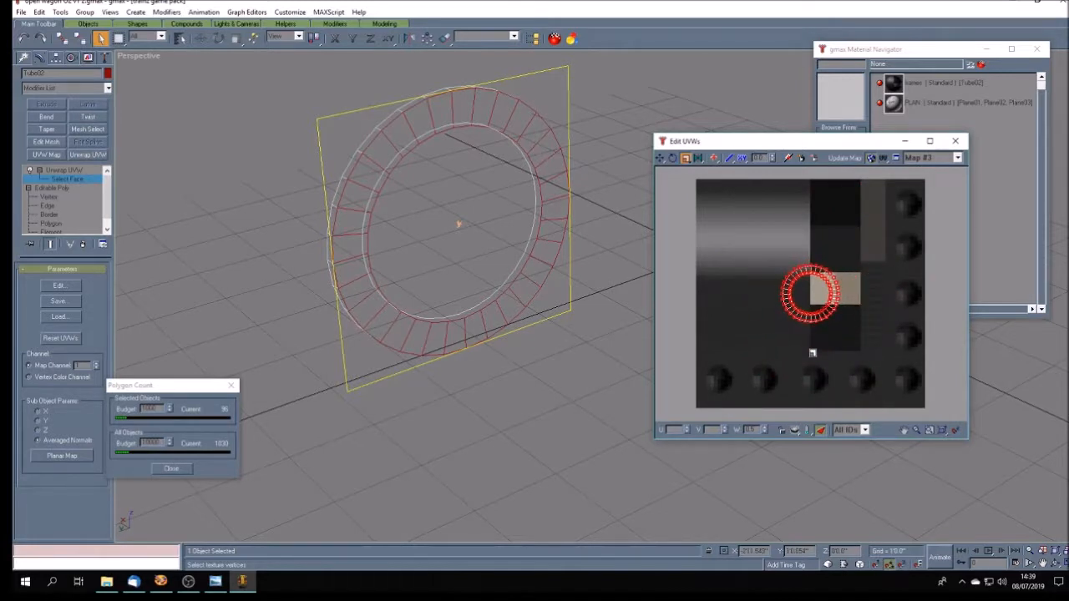
{"action": "left_click", "coordinate": [660, 157]}
{"action": "left_click_drag", "start_coordinate": [805, 317], "coordinate": [748, 345]}
{"action": "right_click", "coordinate": [143, 58]}
{"action": "left_click", "coordinate": [151, 63]}
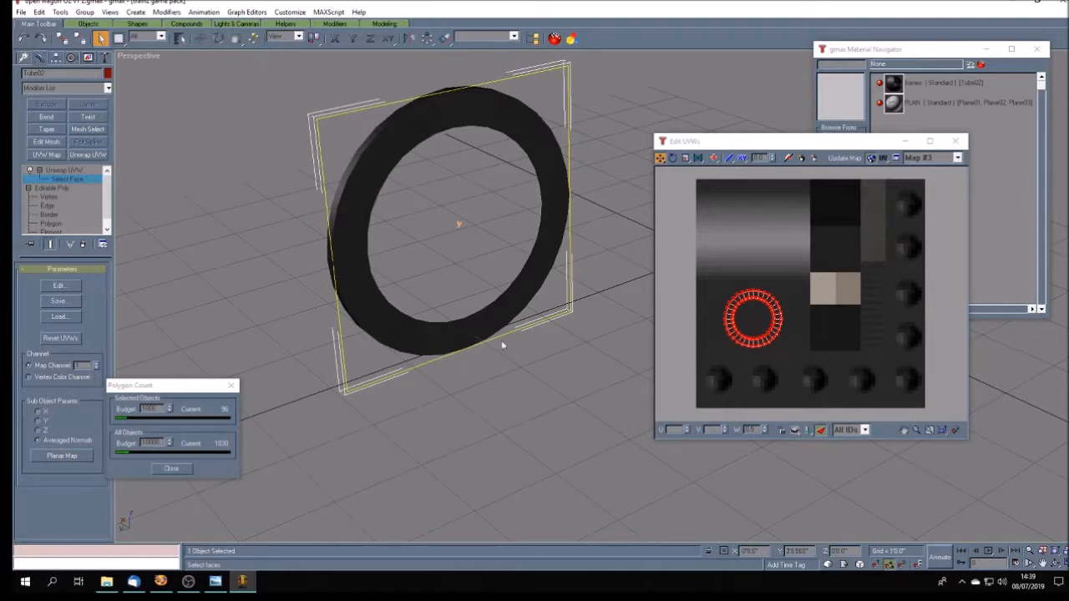
- In wireframe display, select ten consecutive outer rim faces of the flange ring, running from its lower side up to its top
{"action": "left_click", "coordinate": [1056, 568]}
{"action": "left_click_drag", "start_coordinate": [575, 400], "coordinate": [599, 401]}
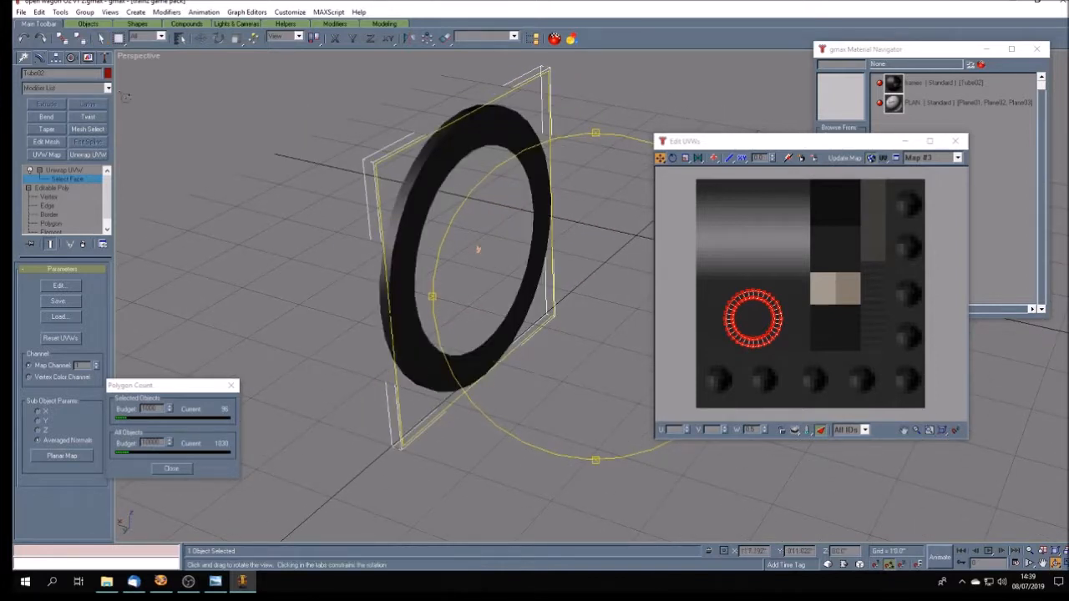
{"action": "left_click", "coordinate": [101, 38]}
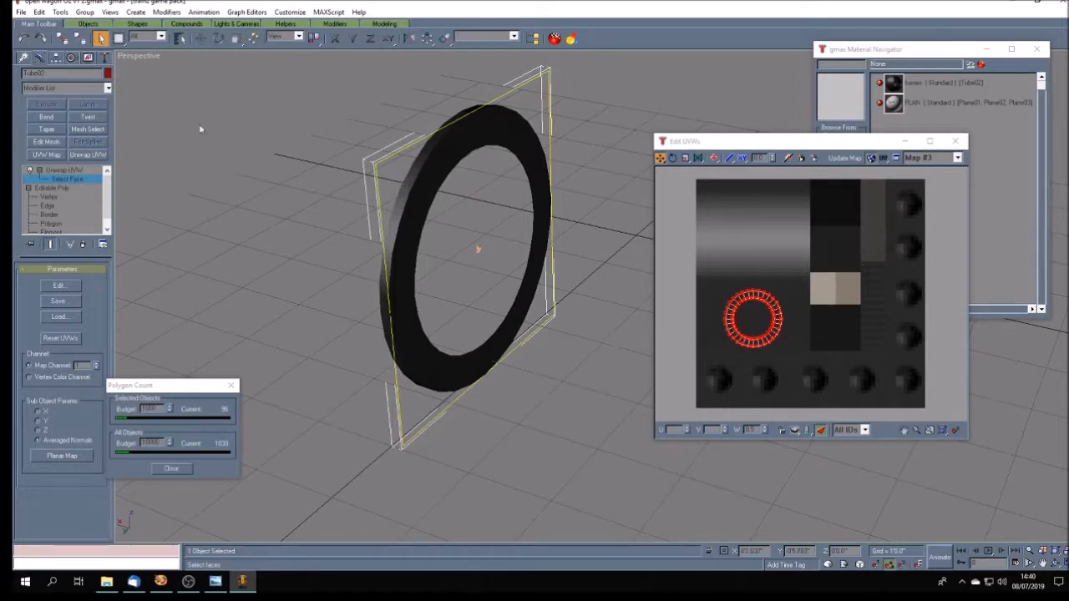
{"action": "right_click", "coordinate": [149, 60]}
{"action": "left_click", "coordinate": [177, 73]}
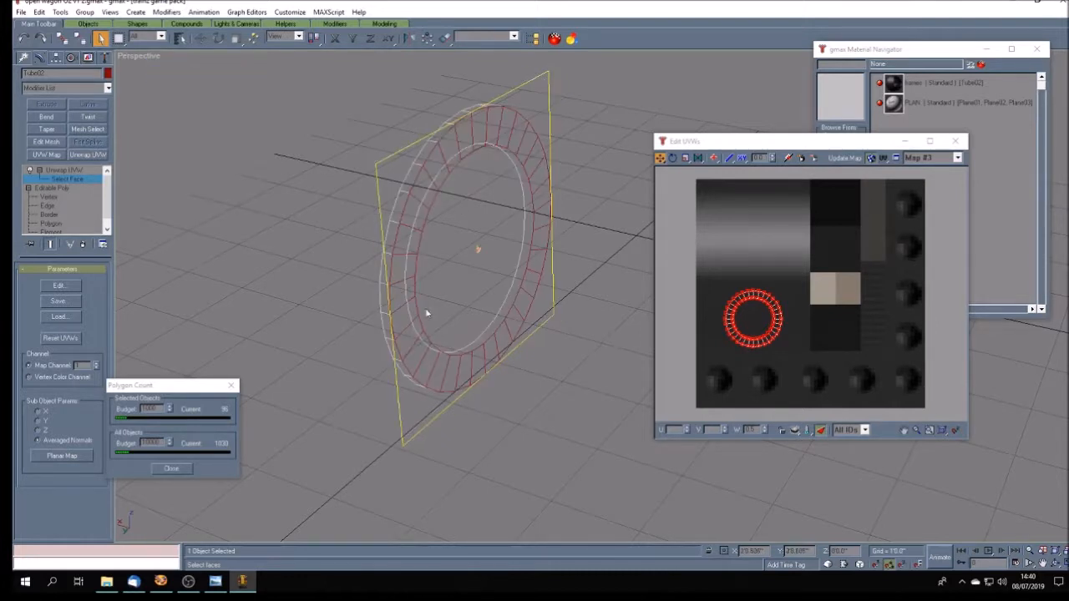
{"action": "left_click", "coordinate": [344, 280]}
{"action": "left_click", "coordinate": [387, 327]}
{"action": "left_click", "coordinate": [385, 299], "text": "ctrl"}
{"action": "left_click", "coordinate": [387, 269], "text": "ctrl"}
{"action": "left_click", "coordinate": [390, 243], "text": "ctrl"}
{"action": "left_click", "coordinate": [396, 217], "text": "ctrl"}
{"action": "left_click", "coordinate": [404, 196], "text": "ctrl"}
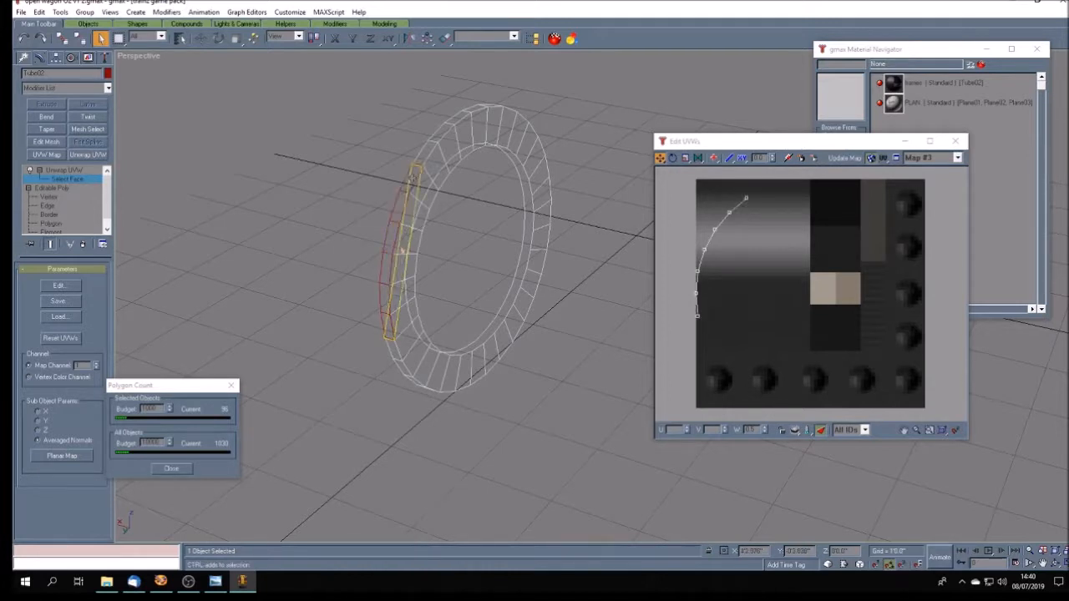
{"action": "left_click", "coordinate": [426, 151], "text": "ctrl"}
{"action": "left_click", "coordinate": [441, 131], "text": "ctrl"}
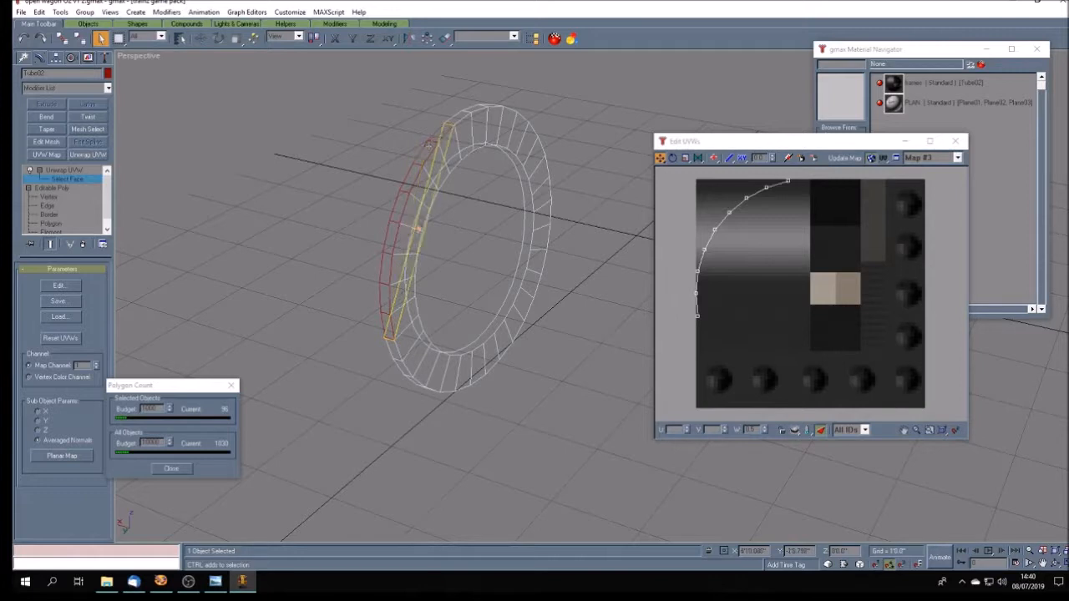
{"action": "left_click", "coordinate": [460, 115], "text": "ctrl"}
{"action": "left_click", "coordinate": [474, 107], "text": "ctrl"}
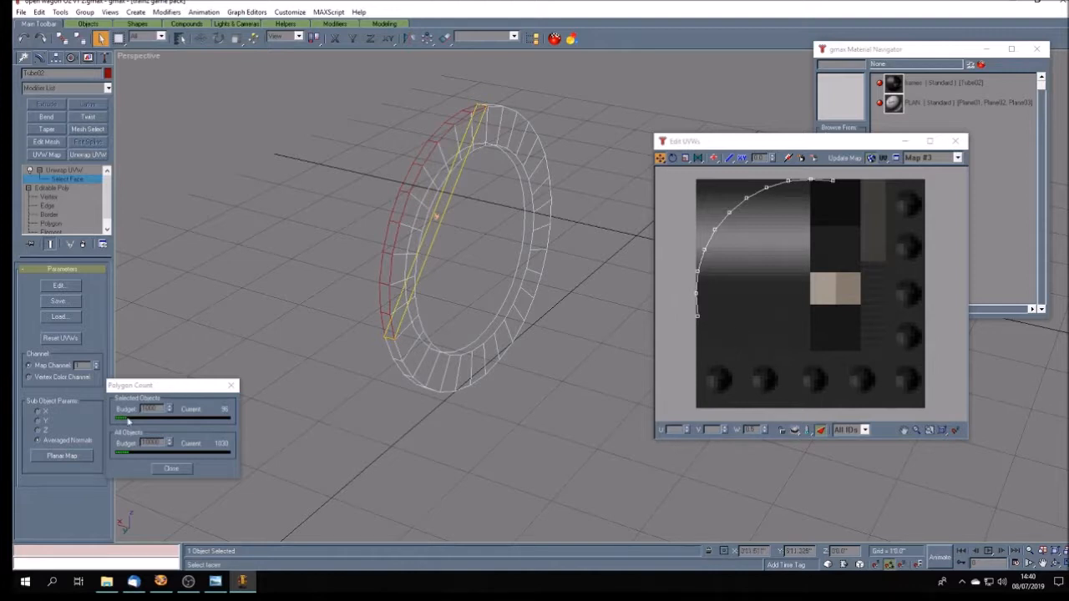
- Planar-map the selected rim faces using averaged normals and return the viewport to shaded display
{"action": "left_click", "coordinate": [60, 455]}
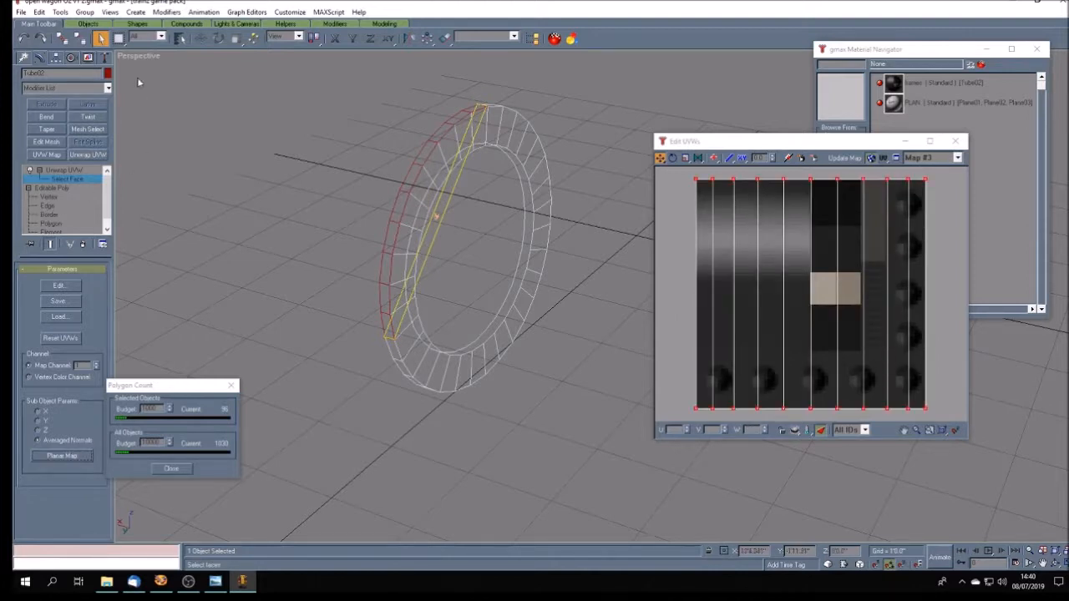
{"action": "right_click", "coordinate": [148, 57]}
{"action": "left_click", "coordinate": [153, 62]}
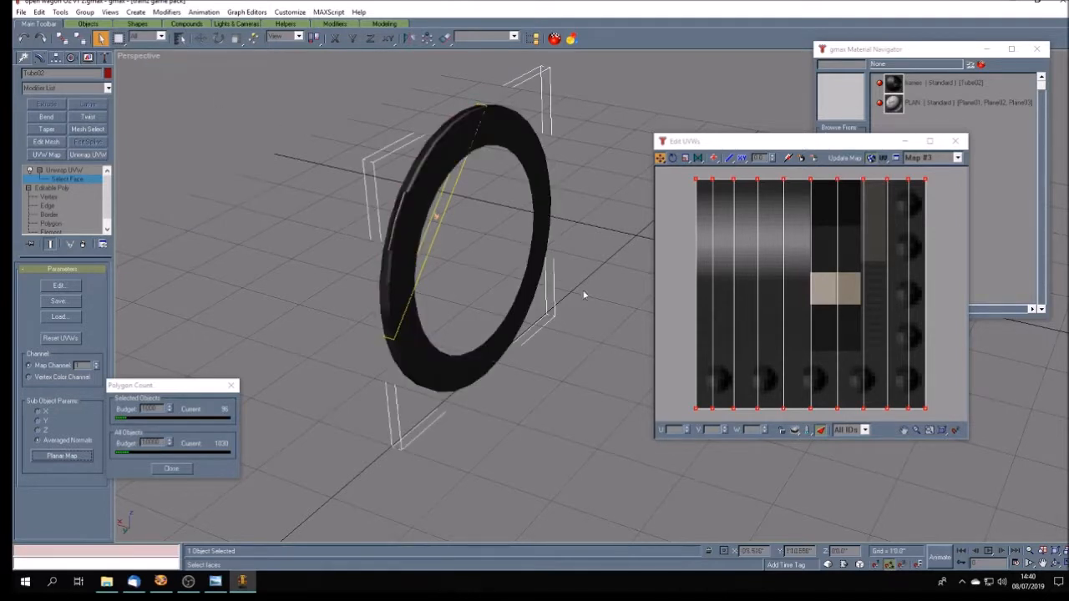
- Scale the rim UVs to a little under half size, align them over the grey gradient area, and inspect the shaded rim
{"action": "left_click", "coordinate": [685, 158]}
{"action": "left_click_drag", "start_coordinate": [699, 181], "coordinate": [717, 239]}
{"action": "left_click", "coordinate": [660, 158]}
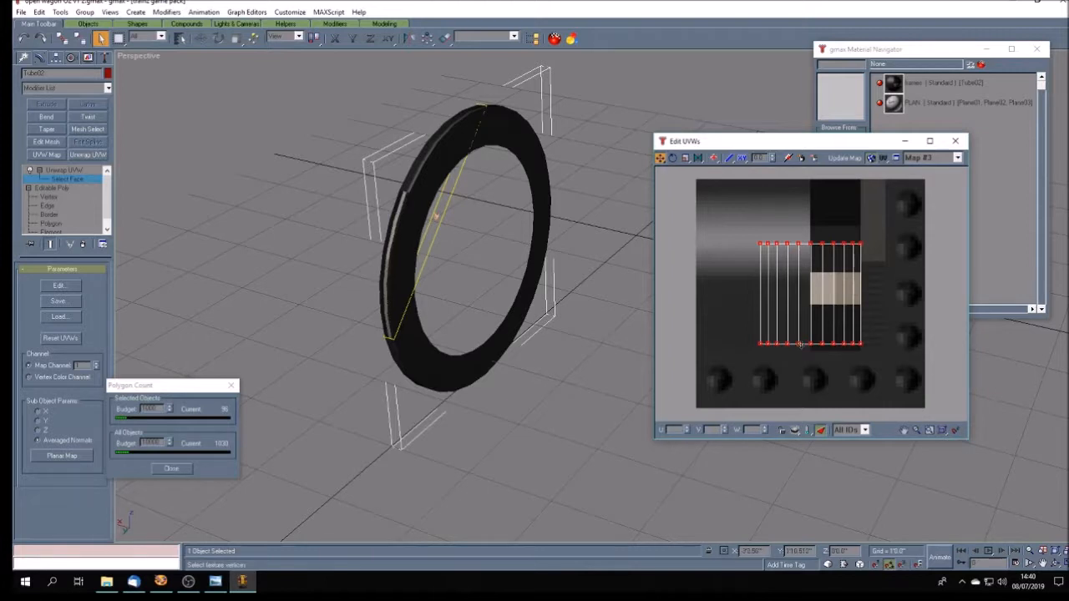
{"action": "left_click_drag", "start_coordinate": [800, 343], "coordinate": [740, 283]}
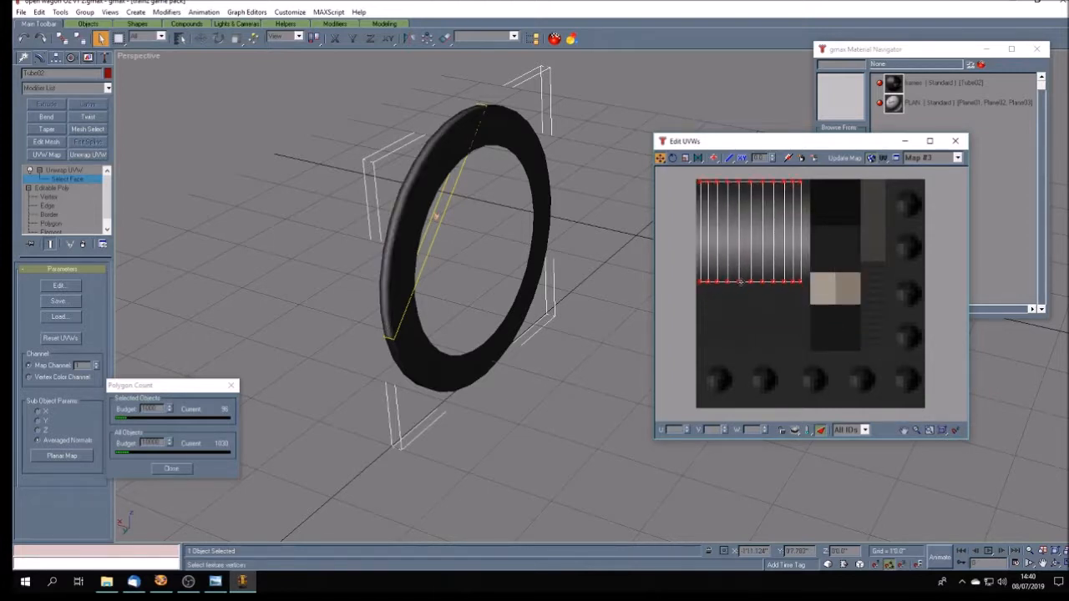
{"action": "left_click_drag", "start_coordinate": [740, 283], "coordinate": [736, 281]}
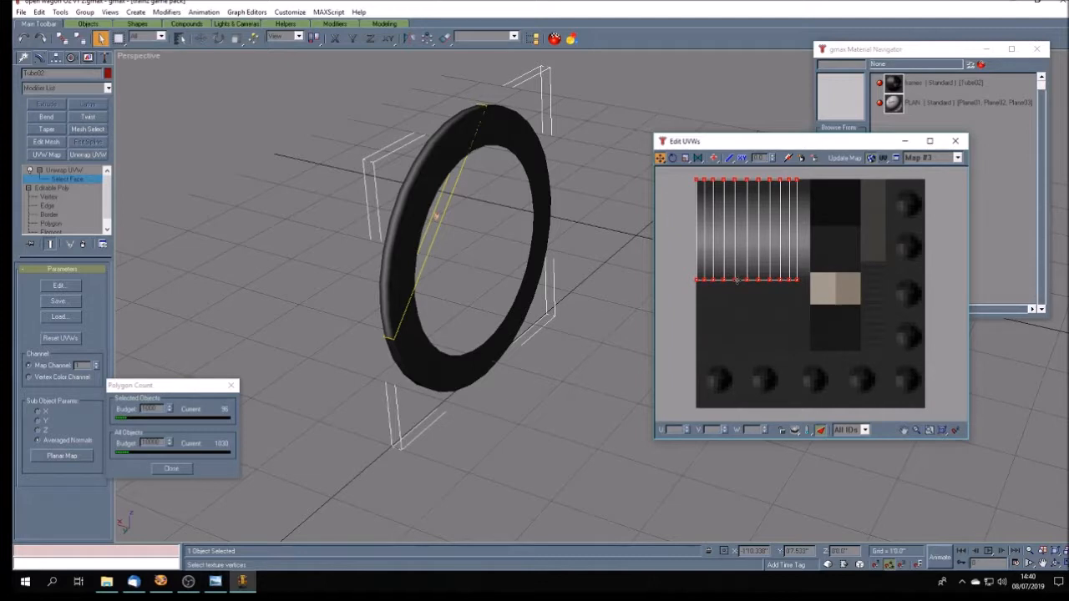
{"action": "left_click", "coordinate": [1058, 565]}
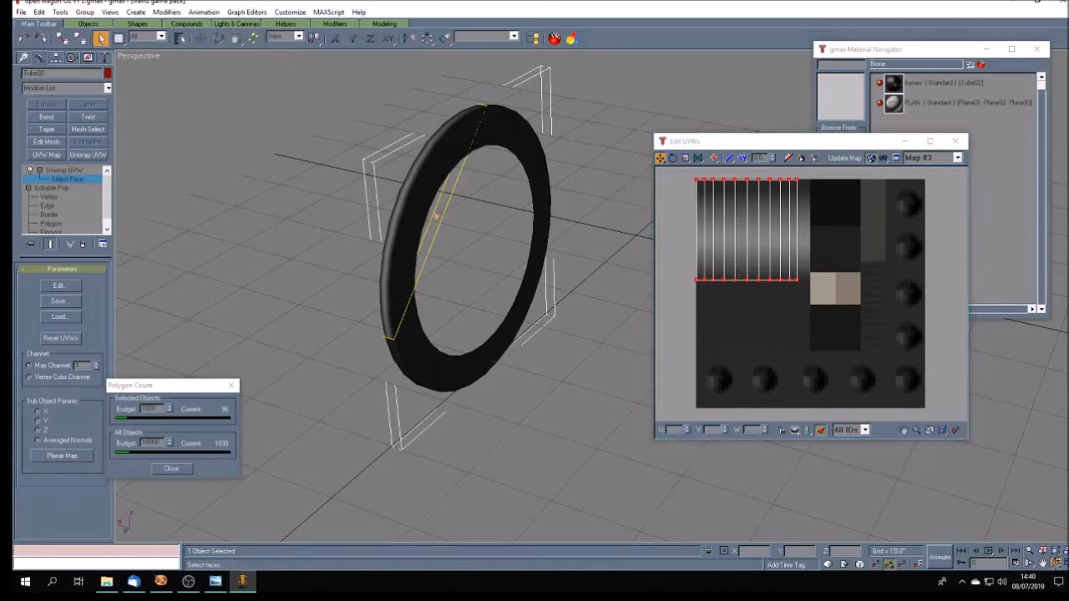
{"action": "left_click_drag", "start_coordinate": [537, 357], "coordinate": [422, 293]}
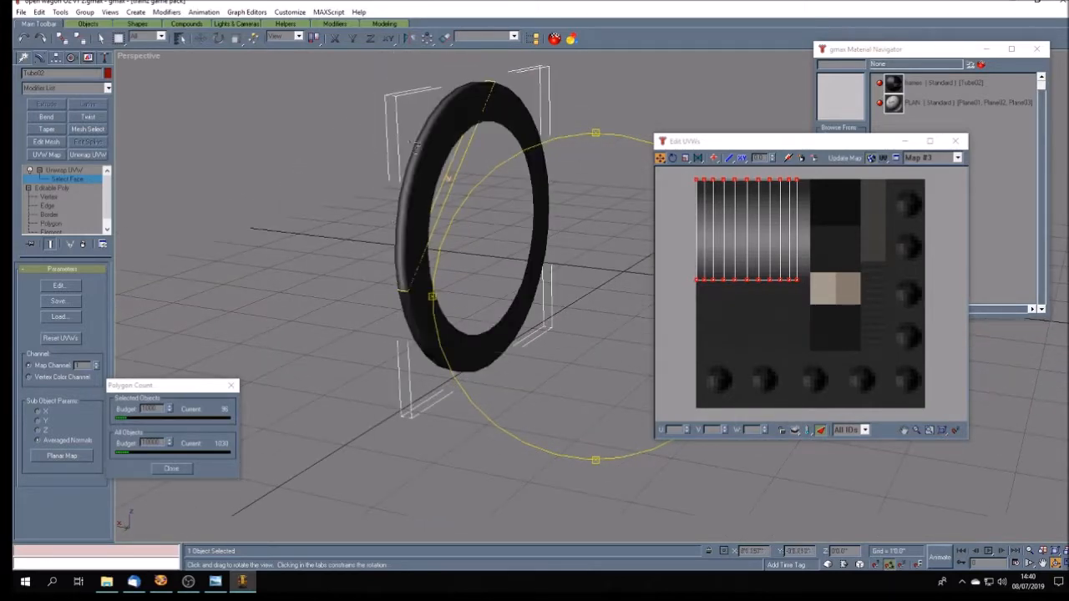
{"action": "mouse_move", "coordinate": [506, 313]}
{"action": "left_mouse_down"}
{"action": "mouse_move", "coordinate": [468, 319]}
{"action": "mouse_move", "coordinate": [505, 321]}
{"action": "left_mouse_up"}
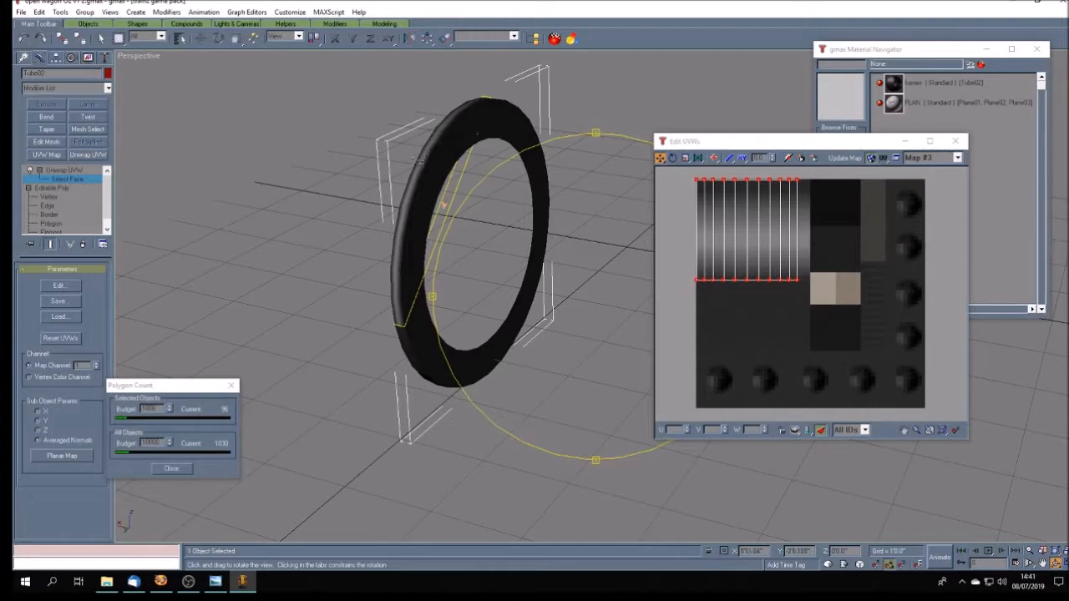
{"action": "left_click_drag", "start_coordinate": [539, 324], "coordinate": [543, 326]}
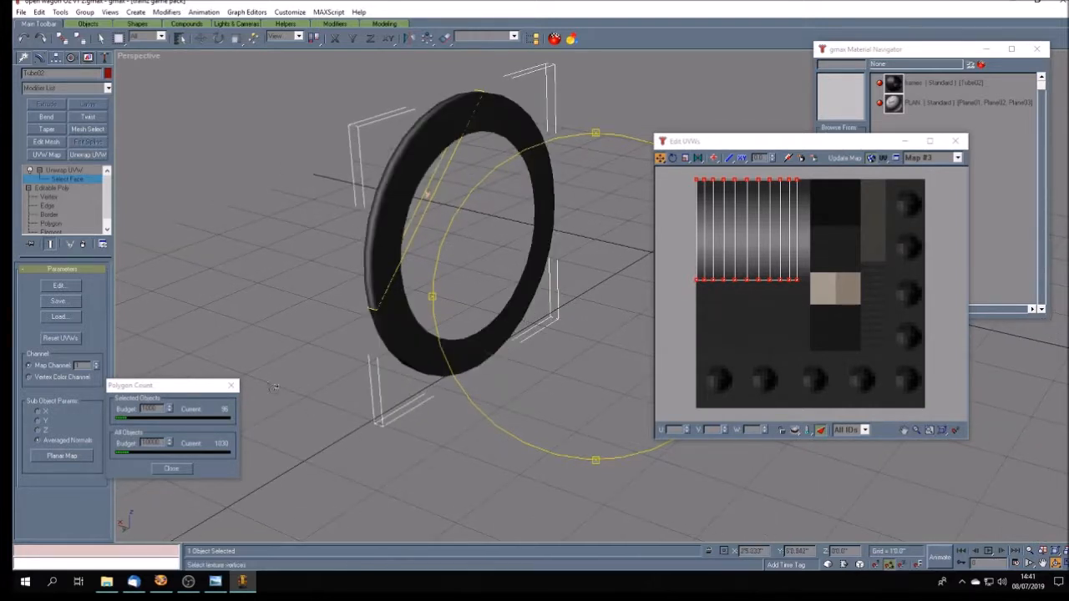
- Switch to Paint Shop Pro, select the square containing the gradient in frames.tga, and activate Flood Fill
{"action": "left_click", "coordinate": [161, 581]}
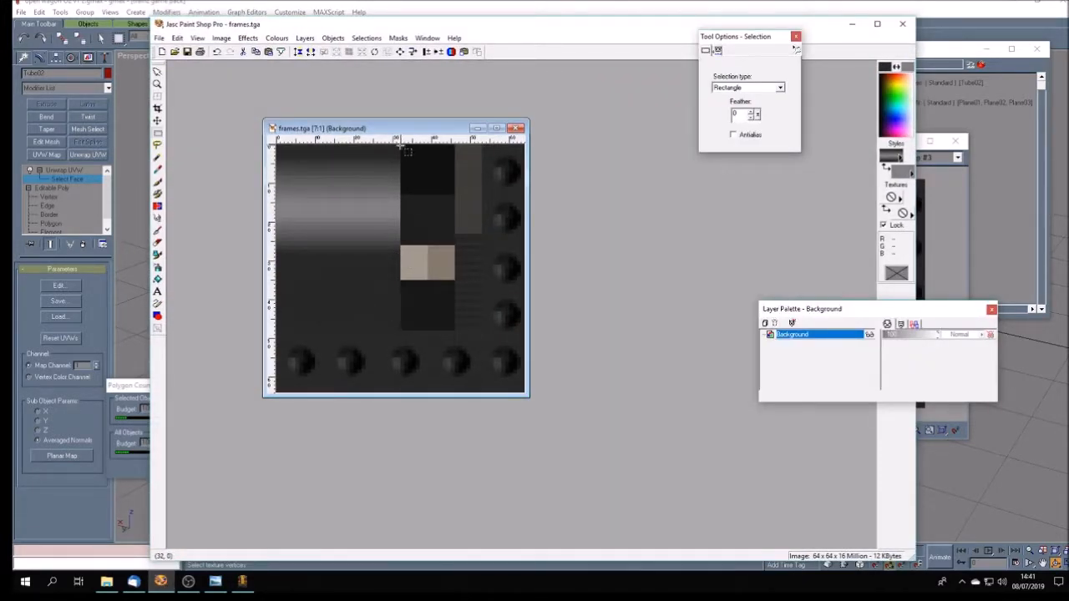
{"action": "left_click_drag", "start_coordinate": [402, 144], "coordinate": [273, 270]}
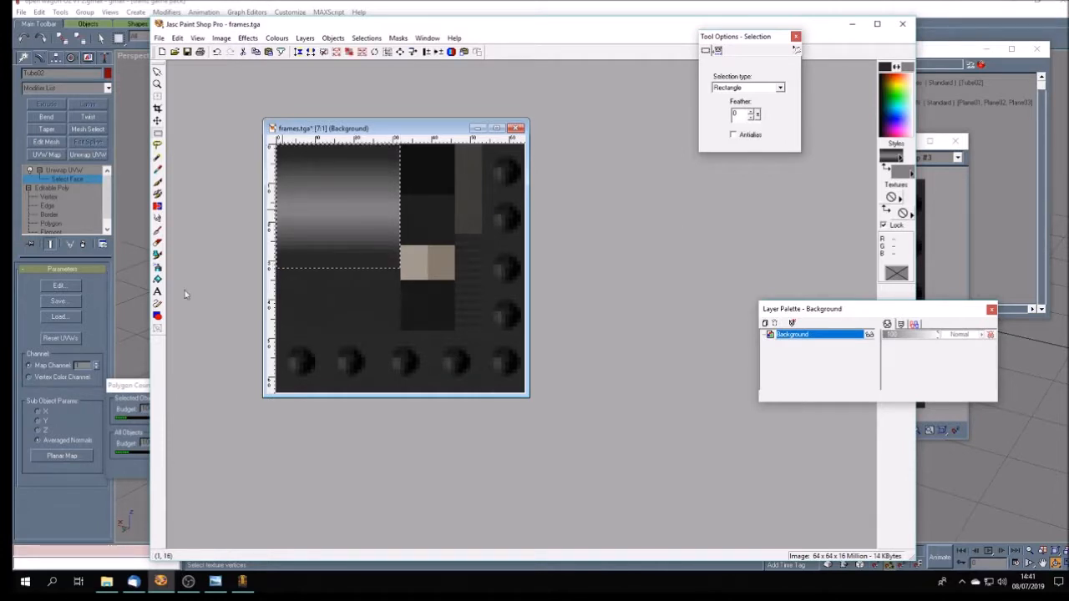
{"action": "left_click", "coordinate": [158, 281]}
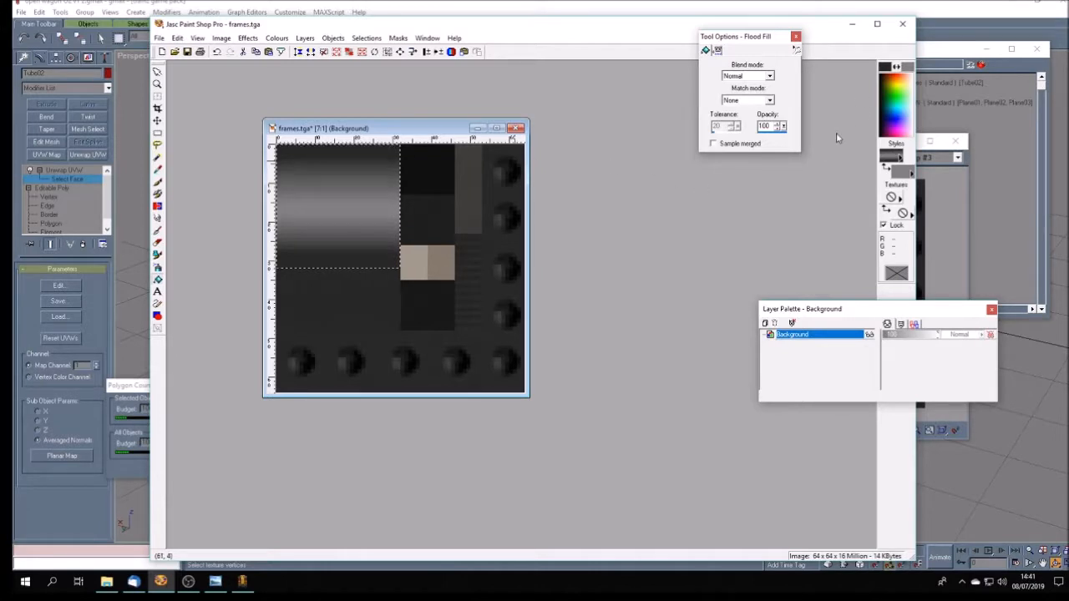
- Try filling the selected square with the Foreground-Background gradient after adjusting its light-end stops, and undo the fill
{"action": "left_click", "coordinate": [894, 154]}
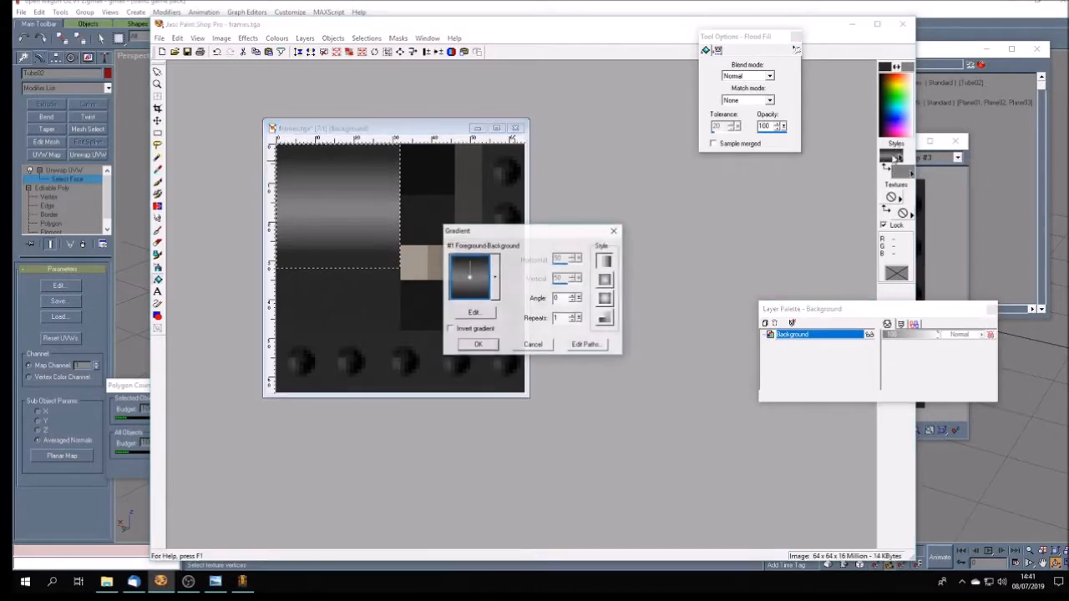
{"action": "left_click", "coordinate": [474, 312]}
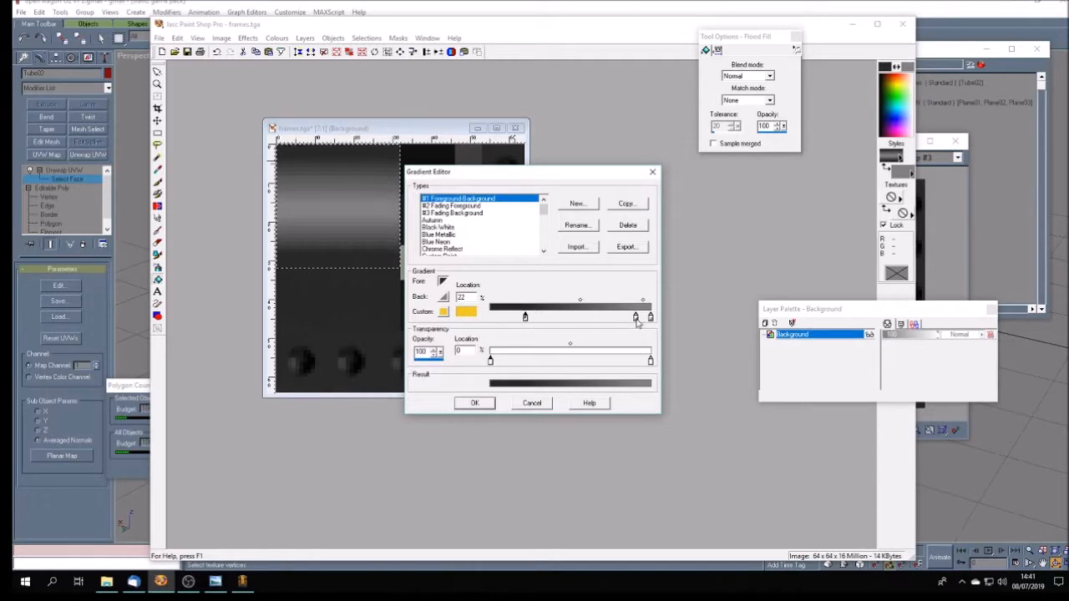
{"action": "mouse_move", "coordinate": [636, 320]}
{"action": "left_mouse_down"}
{"action": "mouse_move", "coordinate": [621, 320]}
{"action": "mouse_move", "coordinate": [637, 321]}
{"action": "left_mouse_up"}
{"action": "left_click", "coordinate": [476, 404]}
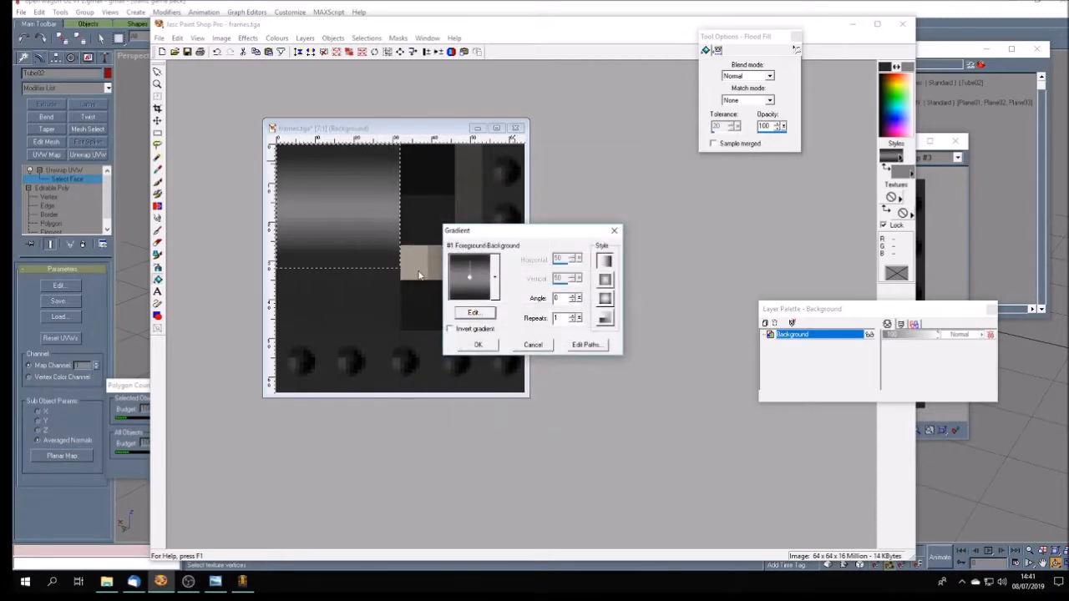
{"action": "left_click", "coordinate": [477, 344]}
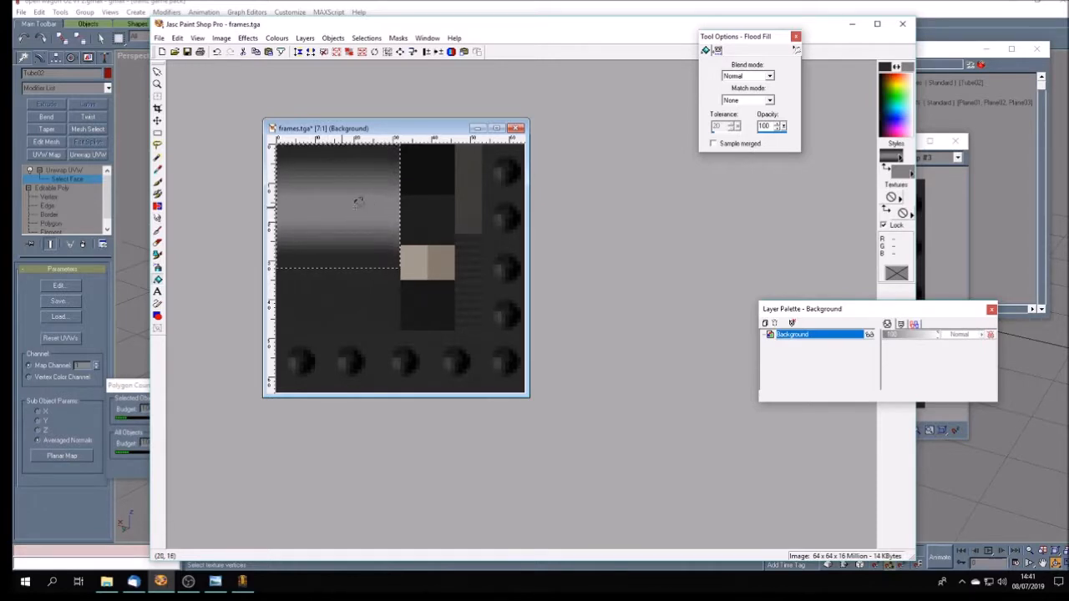
{"action": "left_click", "coordinate": [177, 39]}
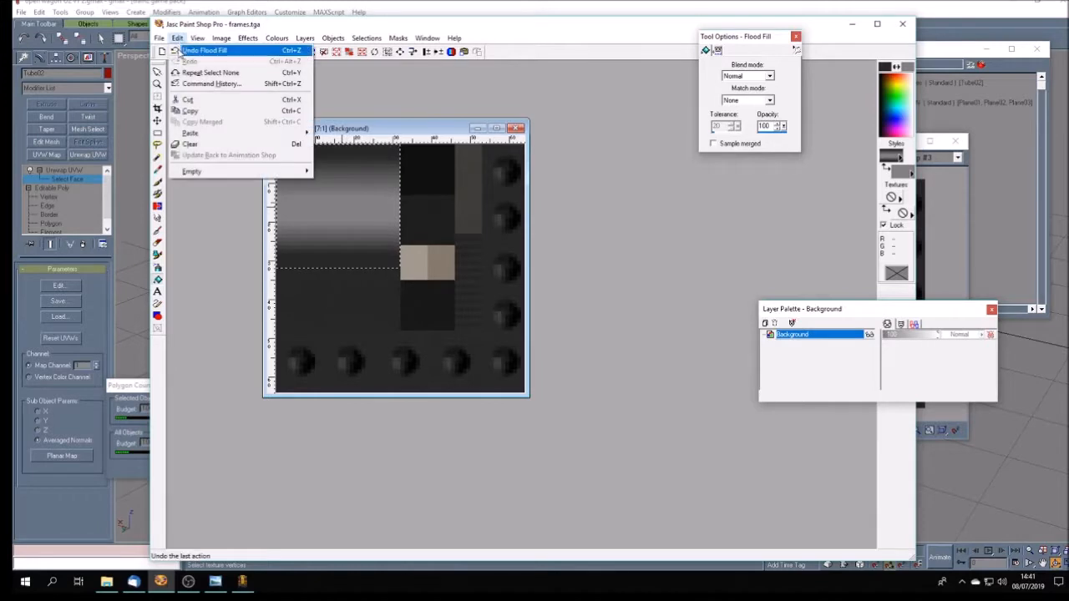
{"action": "left_click", "coordinate": [179, 51]}
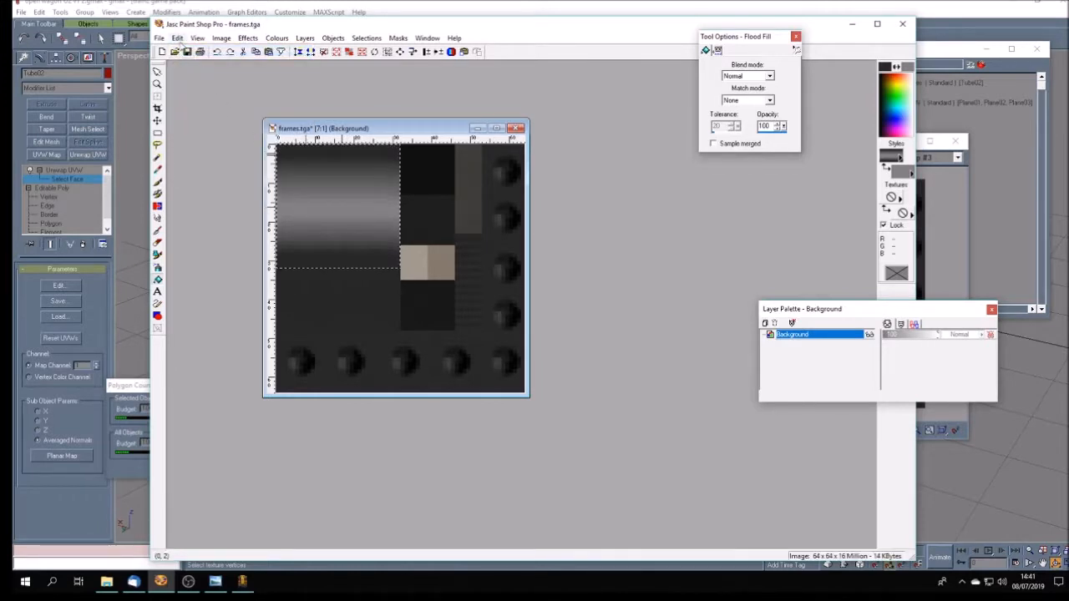
{"action": "left_click", "coordinate": [177, 40]}
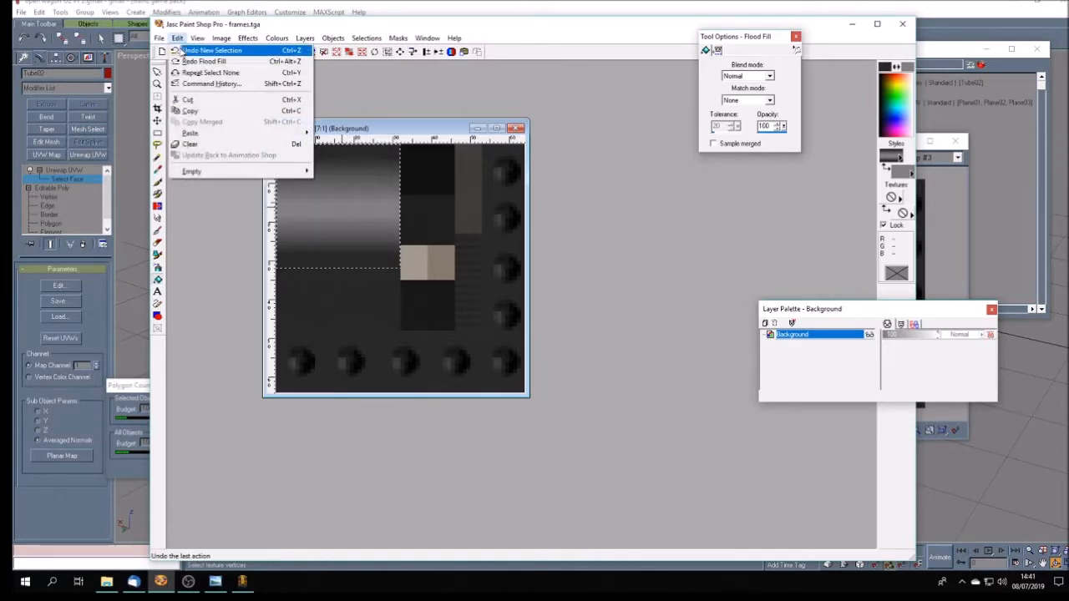
{"action": "left_click", "coordinate": [282, 27]}
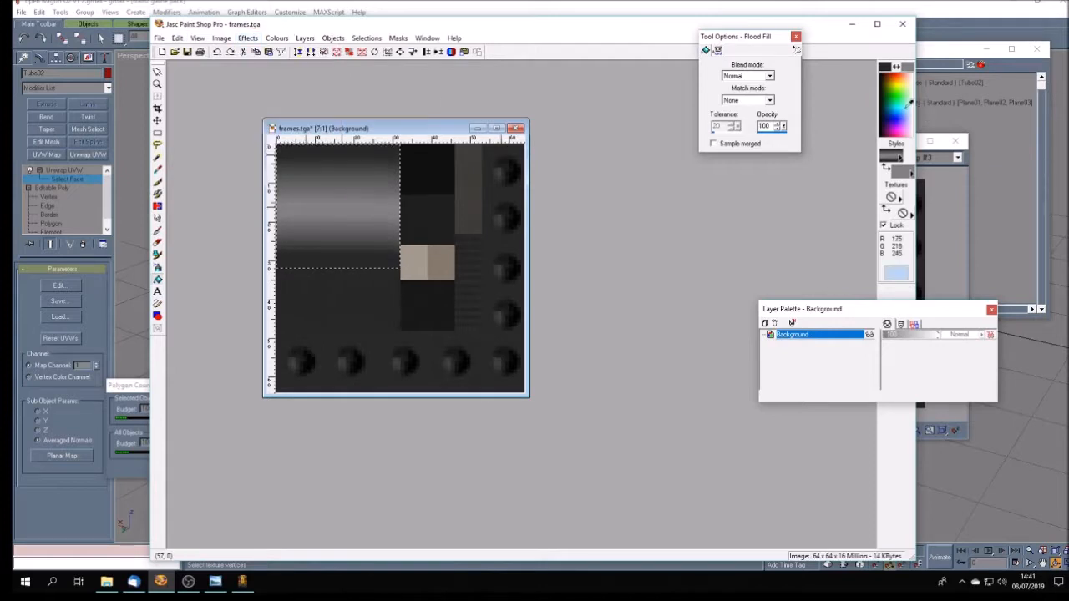
- Set the gradient's background colour to RGB 64, 64, 64, try it as a fill in the selected square, and undo the fill
{"action": "left_click", "coordinate": [899, 172]}
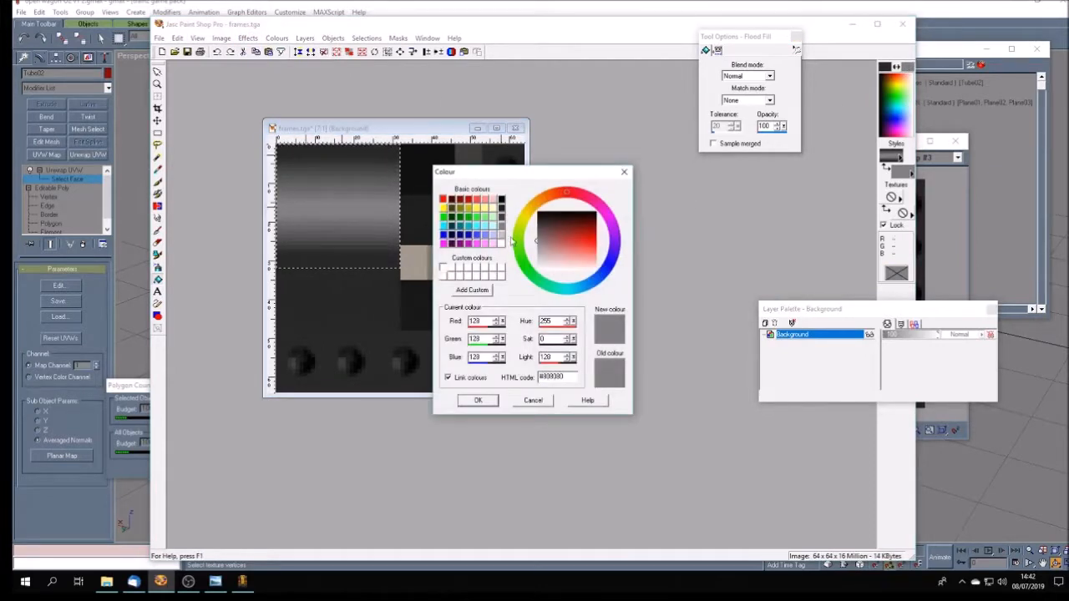
{"action": "left_click", "coordinate": [503, 209]}
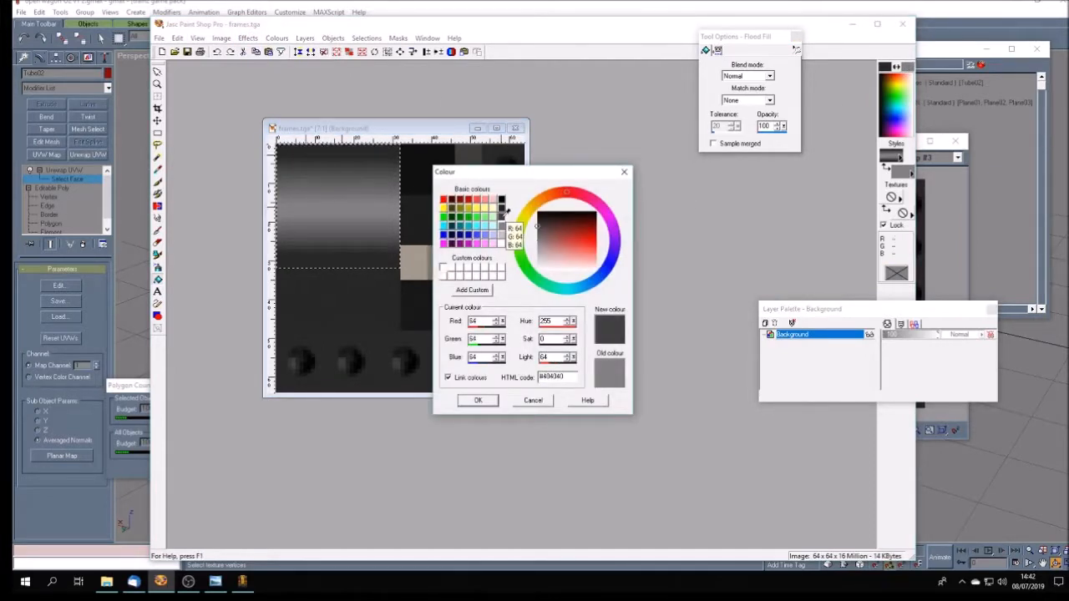
{"action": "left_click", "coordinate": [477, 400]}
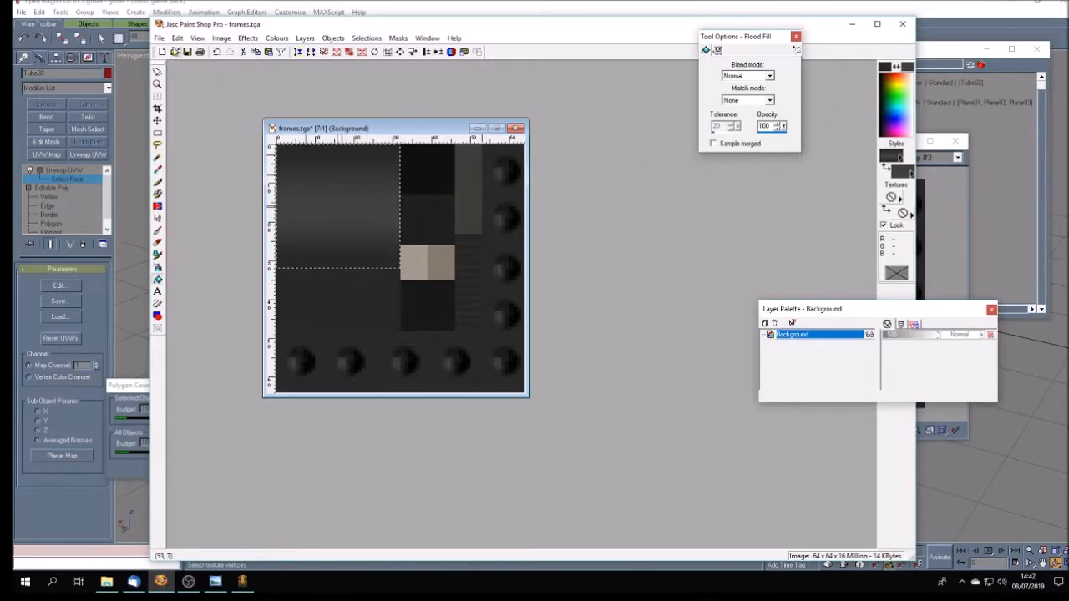
{"action": "left_click", "coordinate": [177, 38]}
{"action": "left_click", "coordinate": [196, 51]}
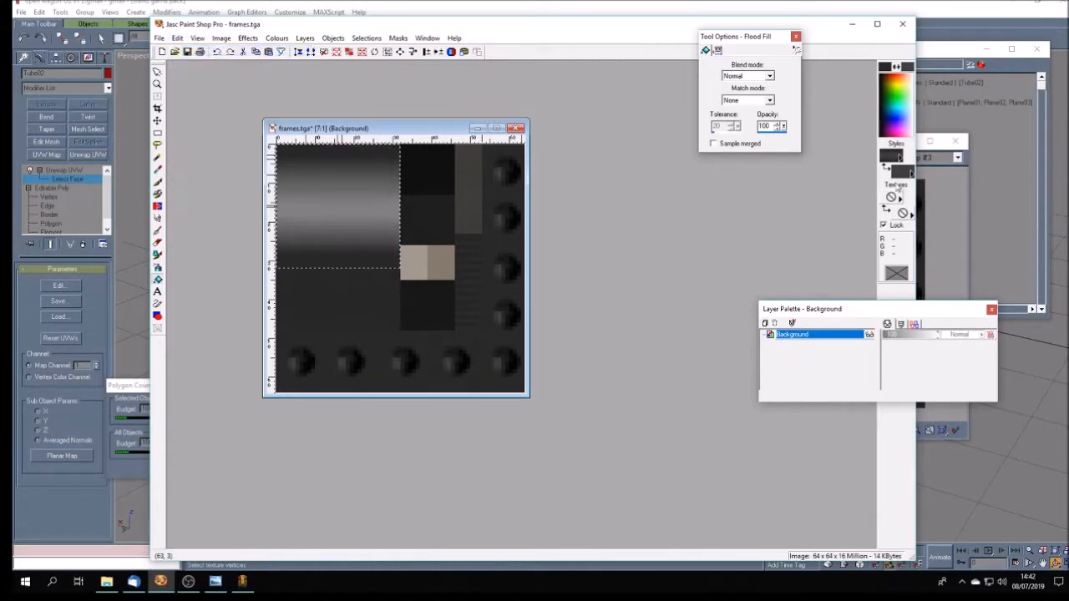
- Move the gradient's end colour stop to 100%, try the darker gradient as a fill in the selected square, and undo the fill
{"action": "left_click", "coordinate": [895, 155]}
{"action": "left_click", "coordinate": [475, 312]}
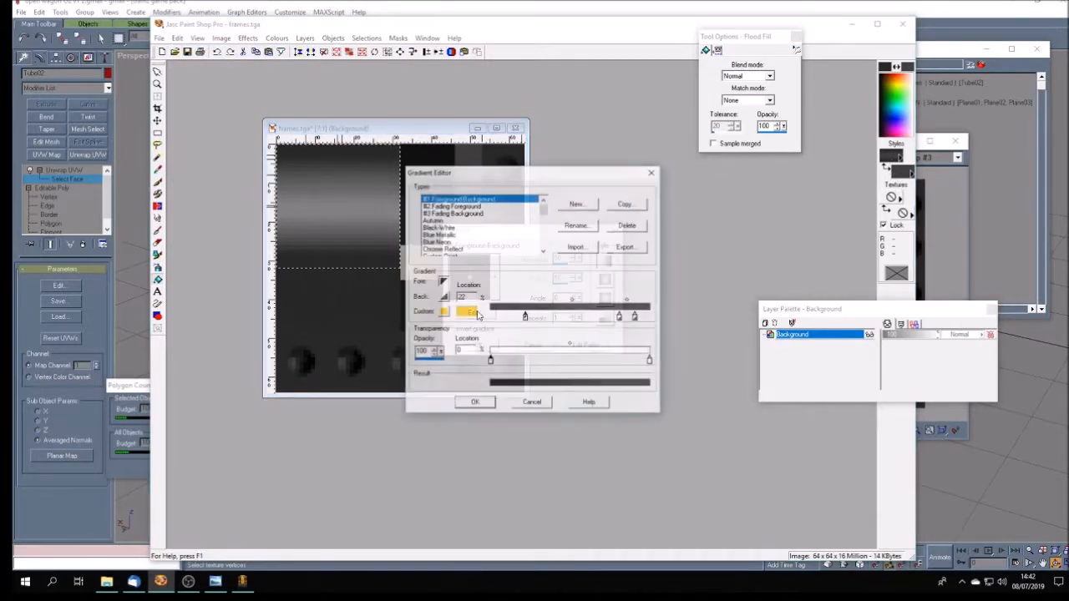
{"action": "left_click_drag", "start_coordinate": [635, 317], "coordinate": [650, 319]}
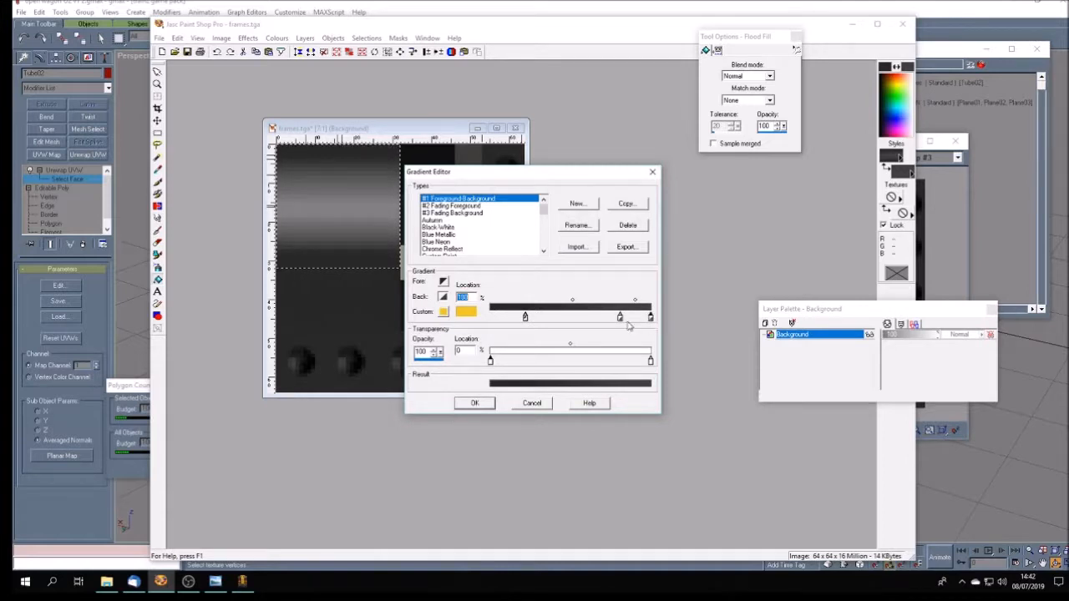
{"action": "left_click", "coordinate": [474, 403]}
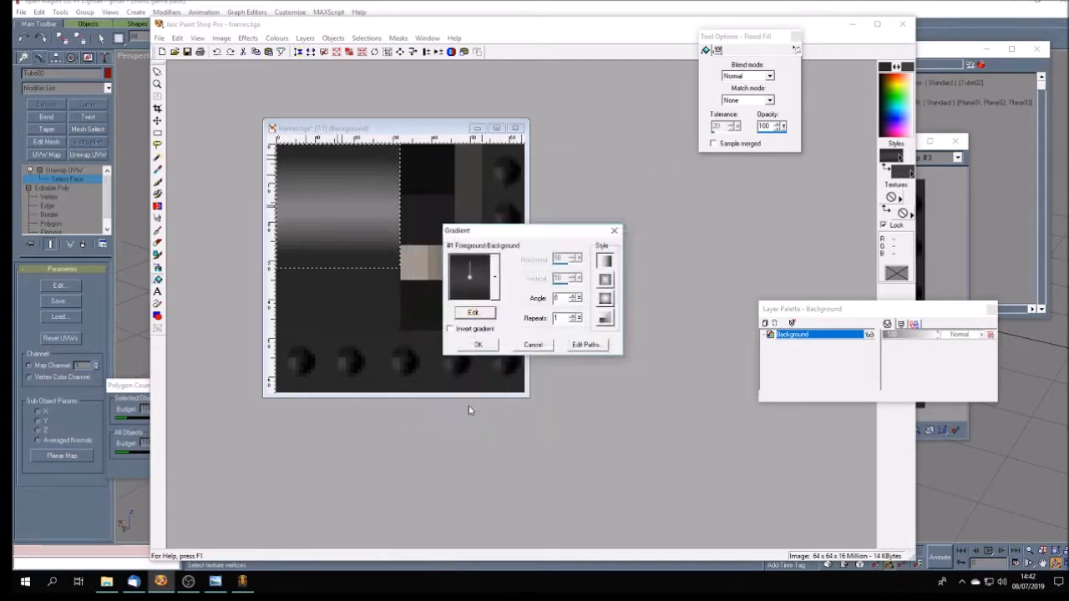
{"action": "left_click", "coordinate": [477, 345]}
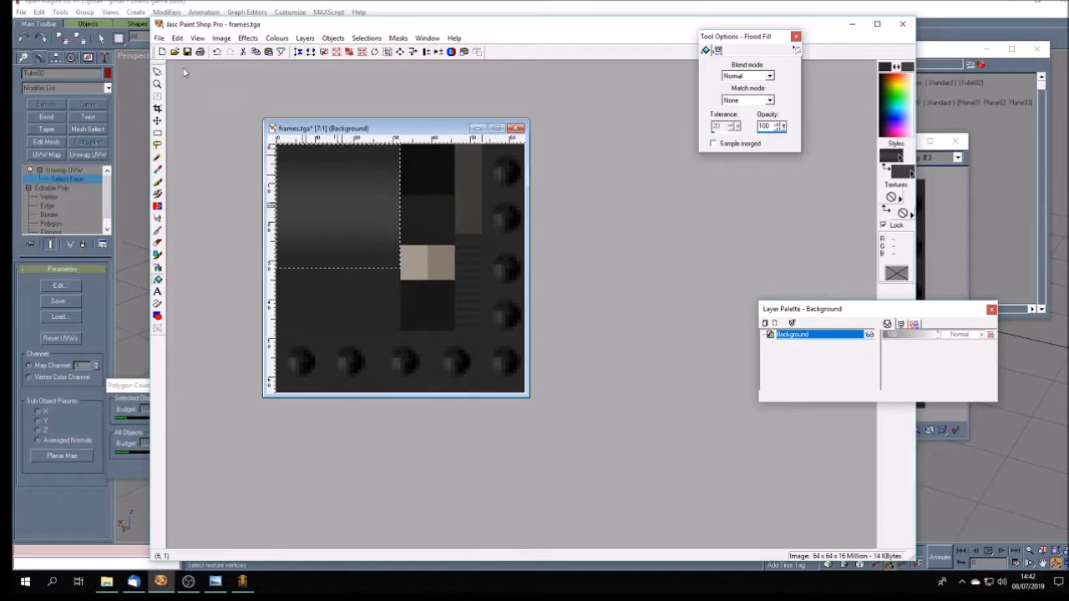
{"action": "left_click", "coordinate": [177, 37]}
{"action": "left_click", "coordinate": [201, 47]}
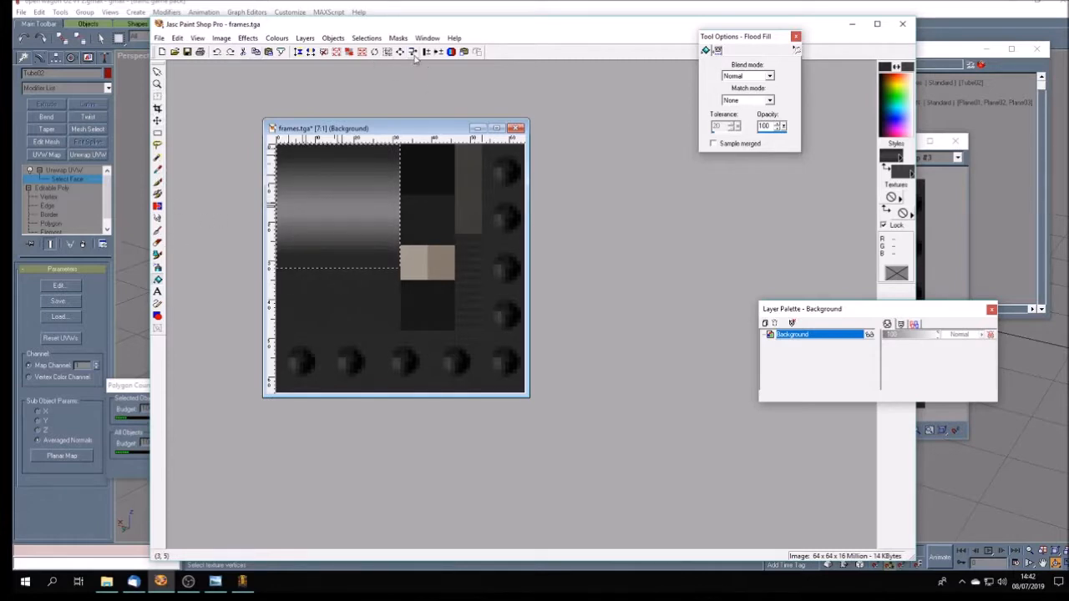
- Clear the current selection in frames.tga and select only the gradient band with a rectangular selection, excluding the dark strips above and below
{"action": "left_click", "coordinate": [324, 52]}
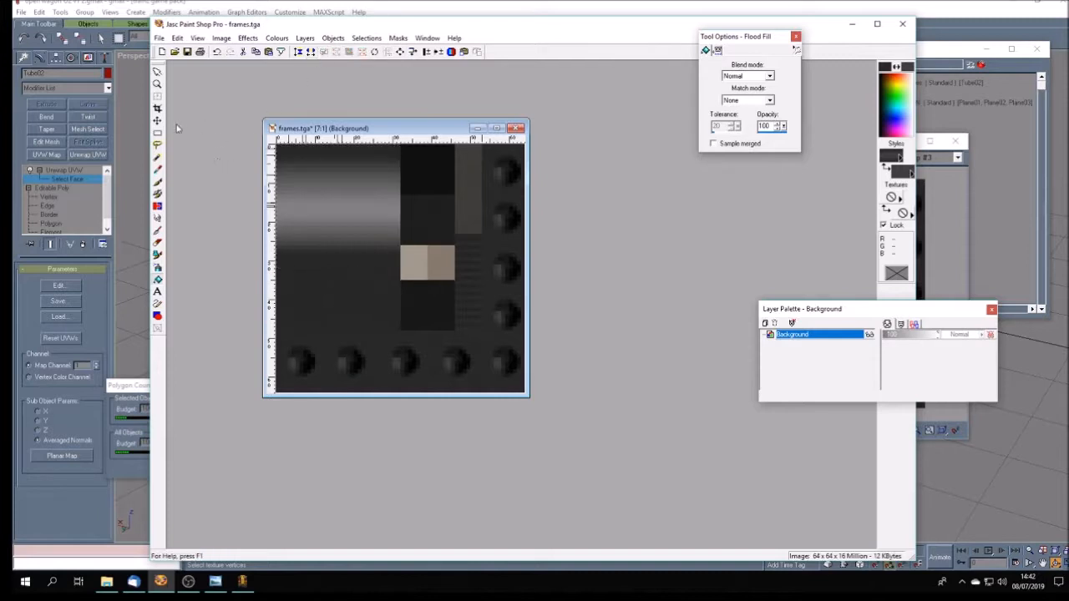
{"action": "left_click", "coordinate": [157, 133]}
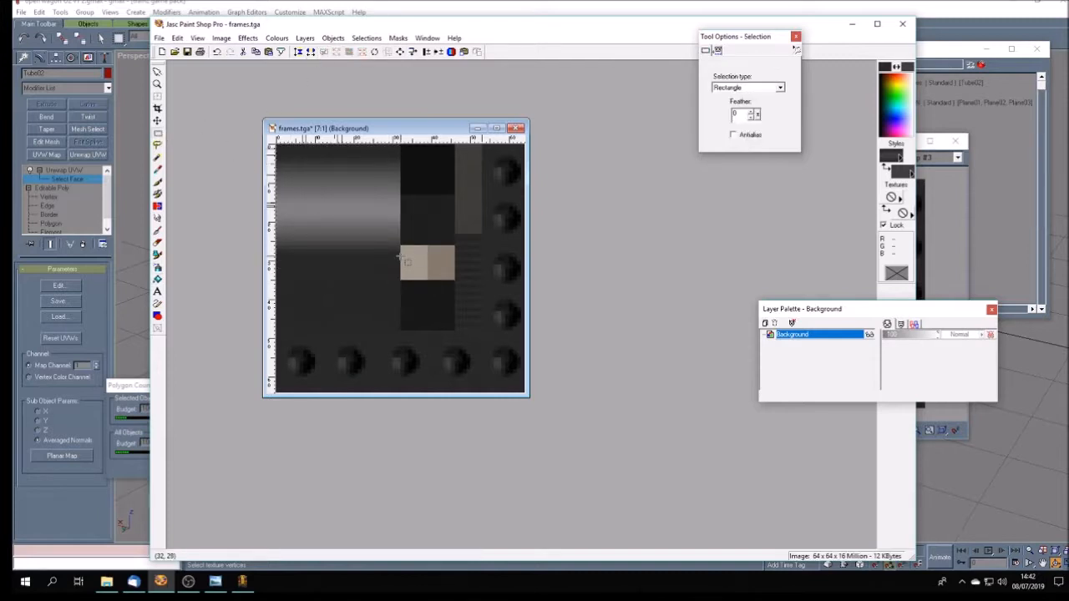
{"action": "left_click_drag", "start_coordinate": [402, 257], "coordinate": [264, 153]}
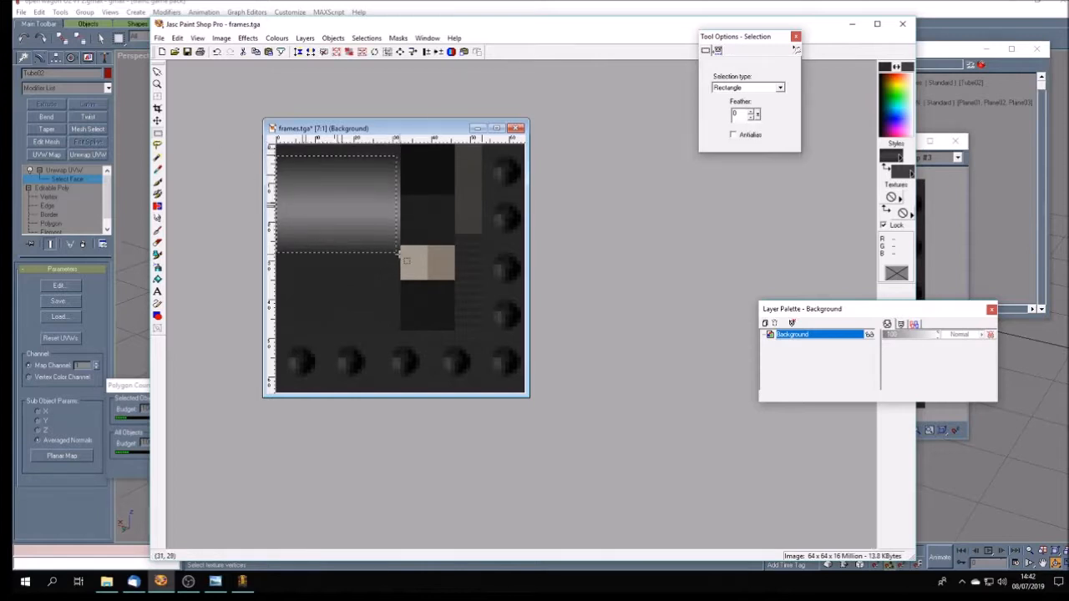
{"action": "left_click_drag", "start_coordinate": [408, 262], "coordinate": [263, 161]}
{"action": "left_click_drag", "start_coordinate": [400, 155], "coordinate": [385, 259]}
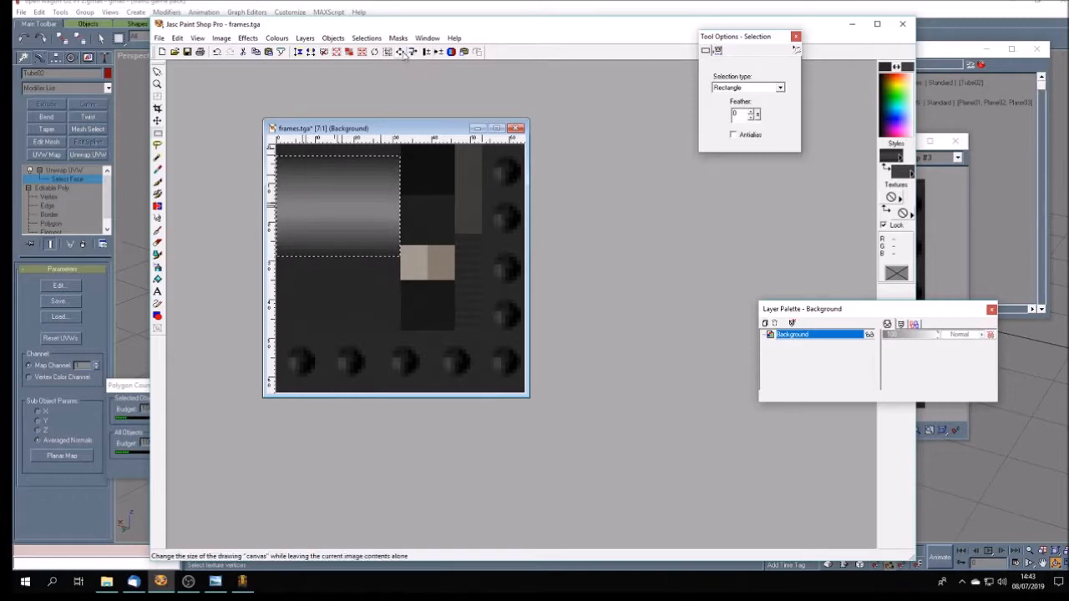
- Try a linked gamma correction of 0.70 on the selected gradient band, clear the selection, and undo both changes
{"action": "left_click", "coordinate": [438, 52]}
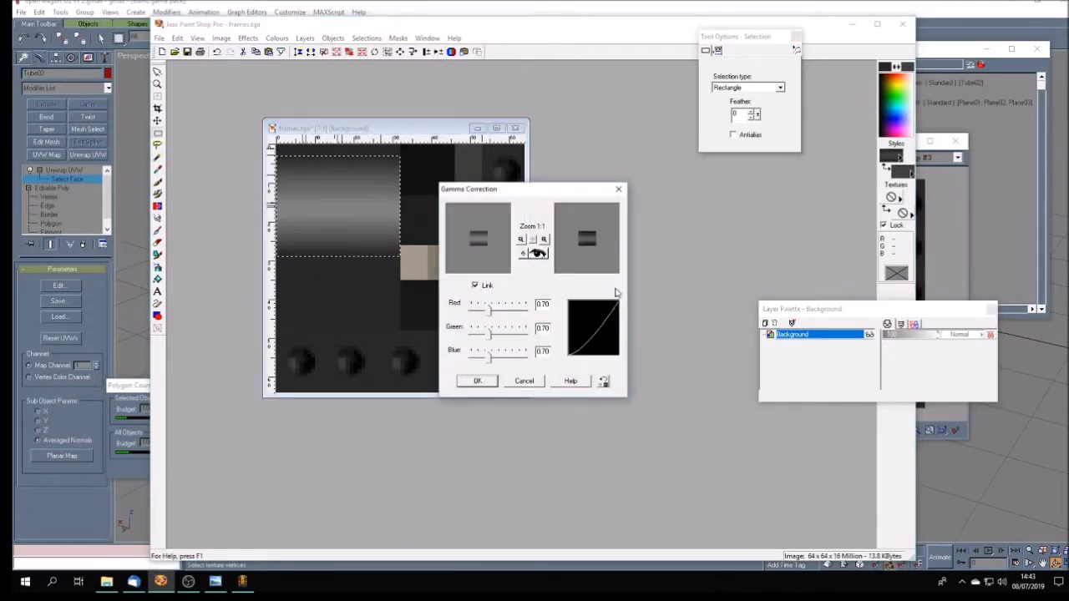
{"action": "left_click", "coordinate": [539, 254]}
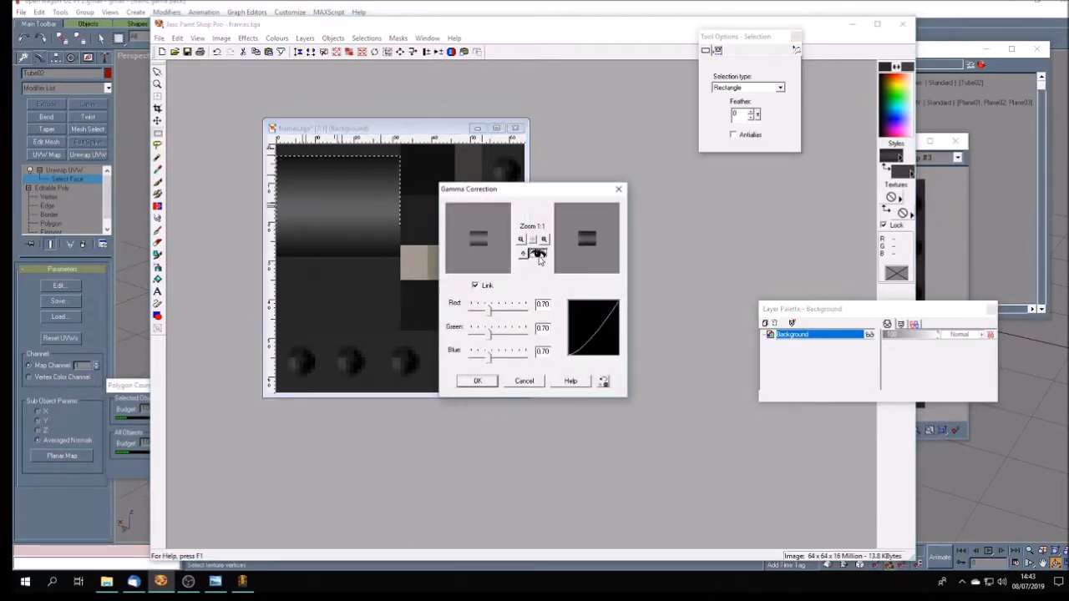
{"action": "left_click", "coordinate": [477, 382]}
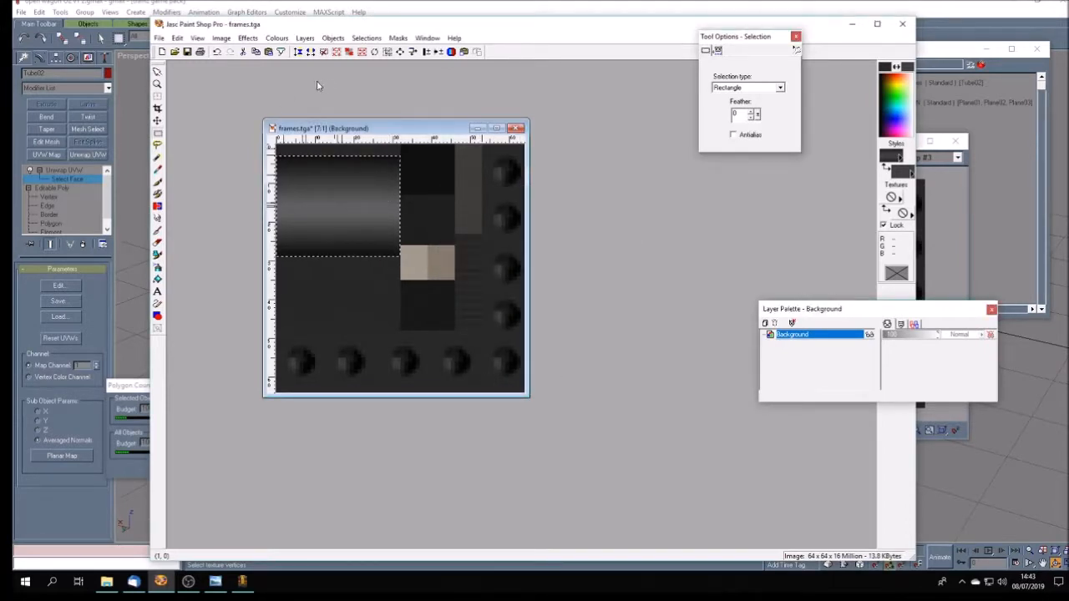
{"action": "key", "text": "ctrl+d"}
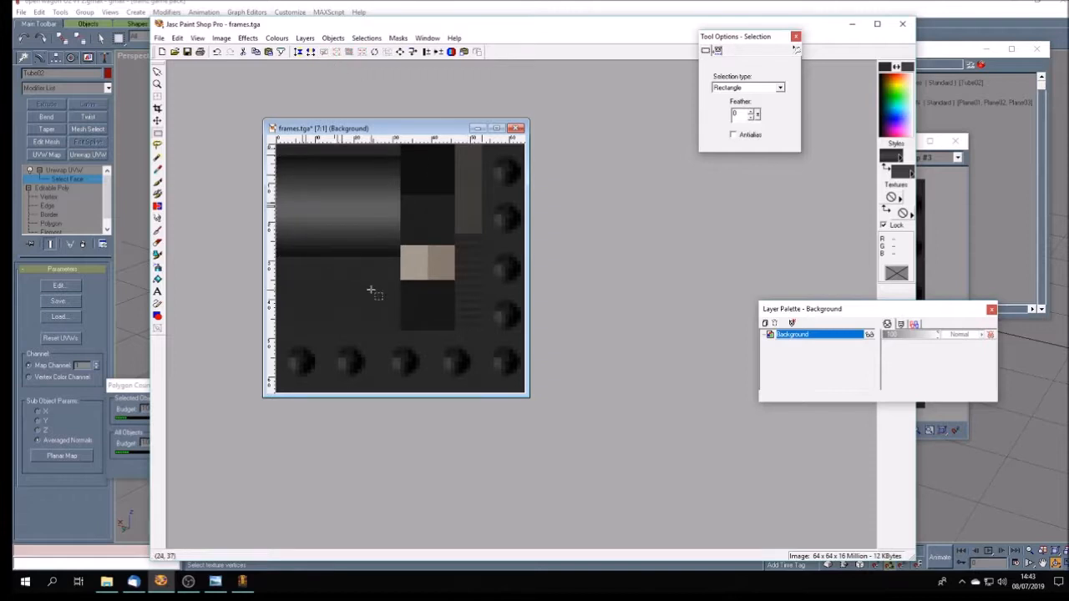
{"action": "left_click", "coordinate": [178, 38]}
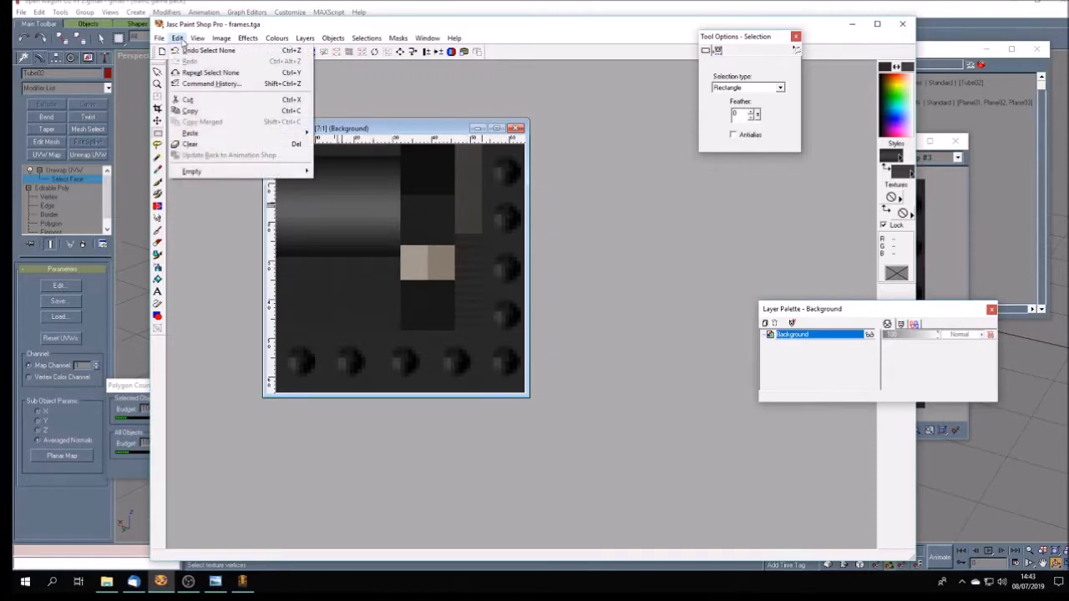
{"action": "left_click", "coordinate": [186, 53]}
{"action": "left_click", "coordinate": [178, 39]}
{"action": "left_click", "coordinate": [182, 52]}
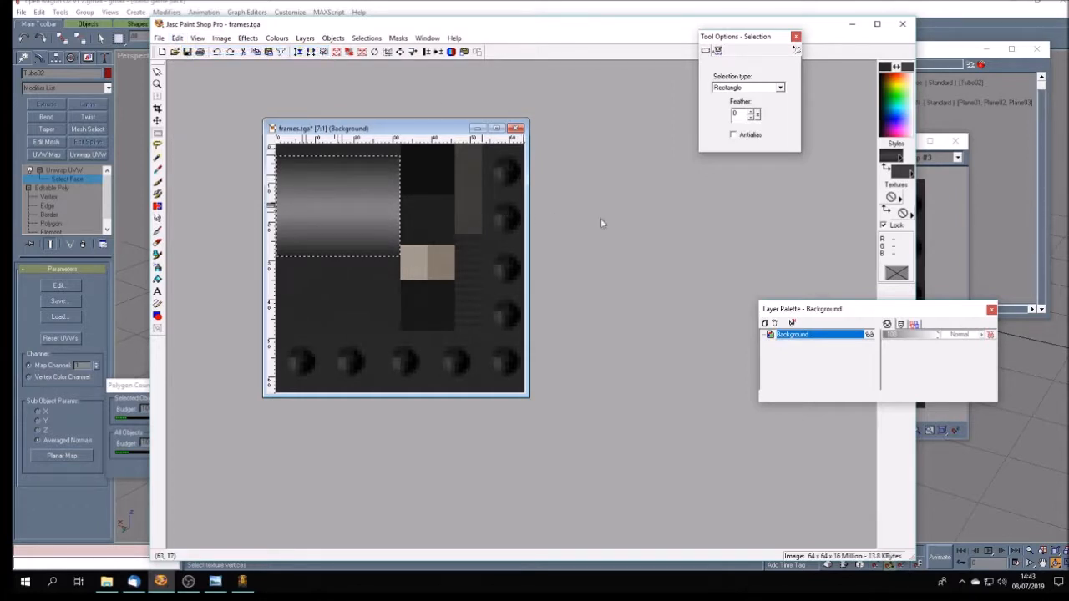
- Sample a grey from the gradient with the Dropper, activate Flood Fill, and set the background colour to RGB 110, 110, 110
{"action": "left_click", "coordinate": [157, 170]}
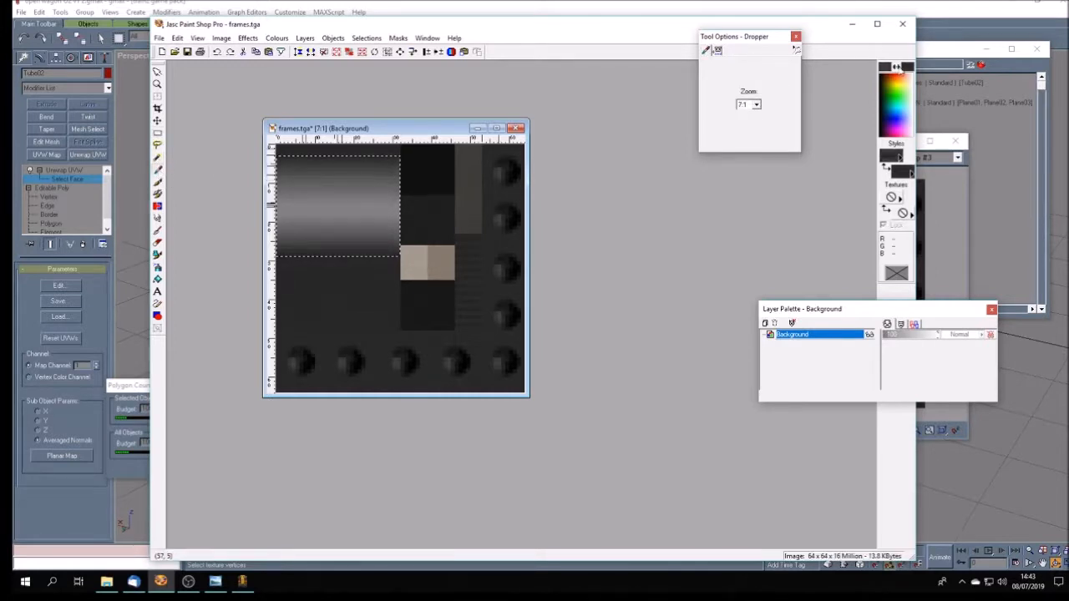
{"action": "left_click", "coordinate": [399, 228]}
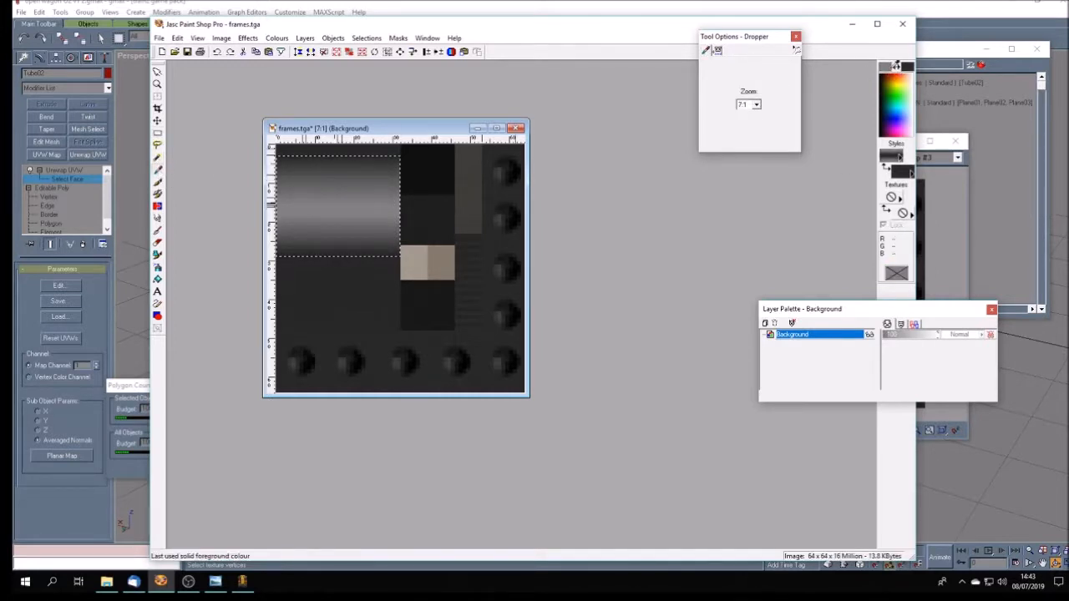
{"action": "left_click", "coordinate": [157, 282]}
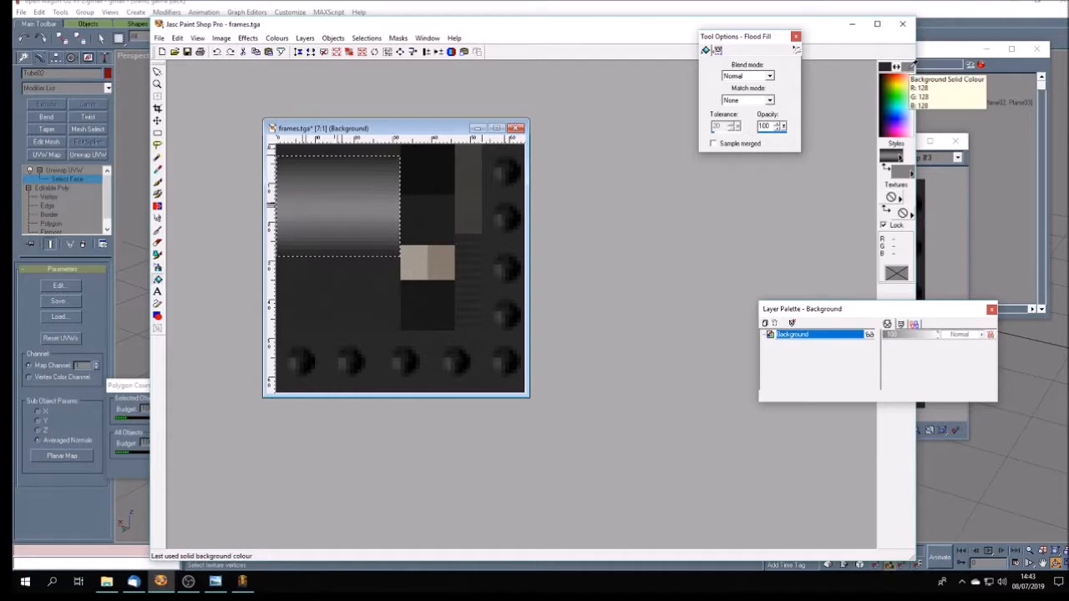
{"action": "left_click", "coordinate": [912, 66]}
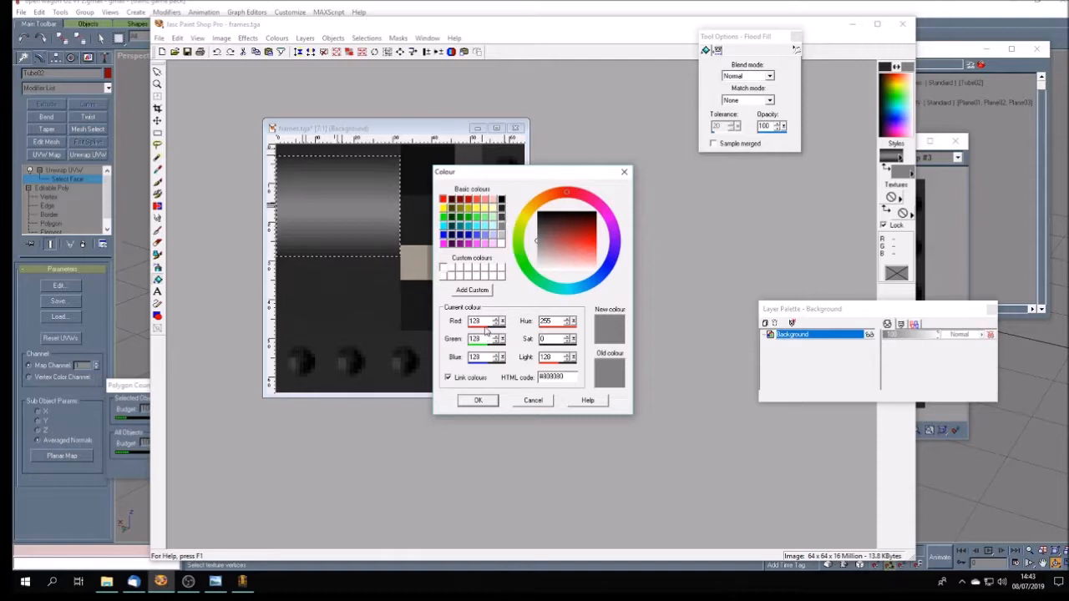
{"action": "left_click_drag", "start_coordinate": [484, 321], "coordinate": [461, 319]}
{"action": "type", "text": "113"}
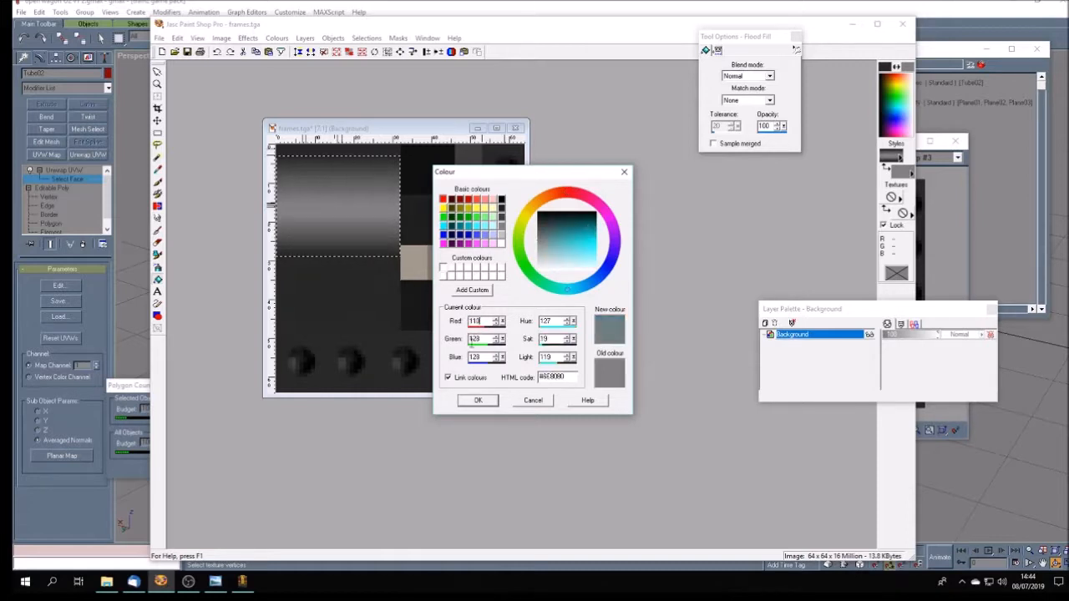
{"action": "left_click_drag", "start_coordinate": [483, 338], "coordinate": [448, 341]}
{"action": "type", "text": "113"}
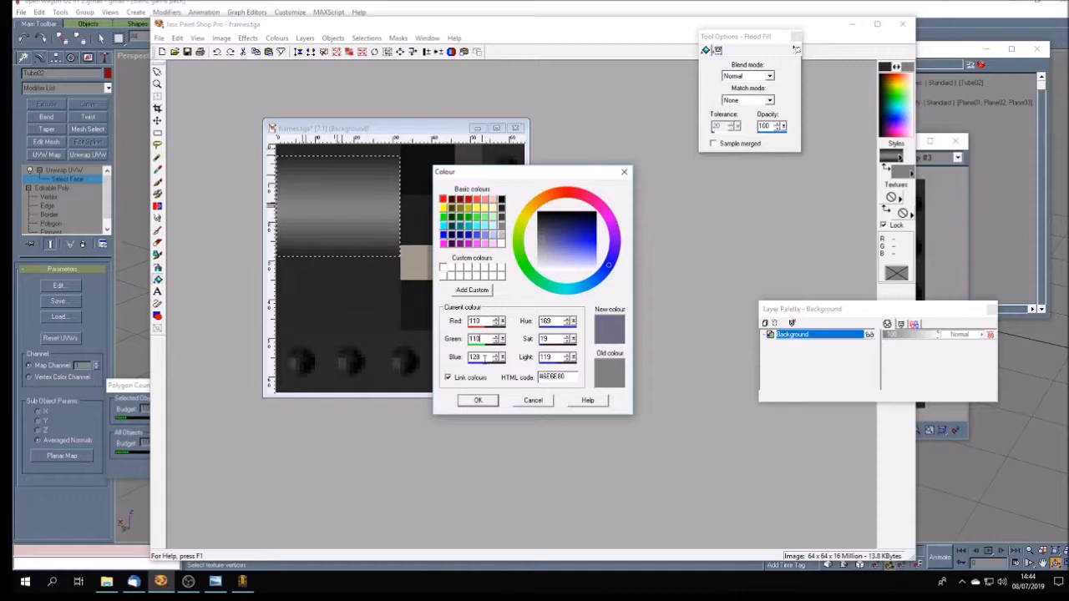
{"action": "left_click_drag", "start_coordinate": [484, 358], "coordinate": [440, 357]}
{"action": "type", "text": "110"}
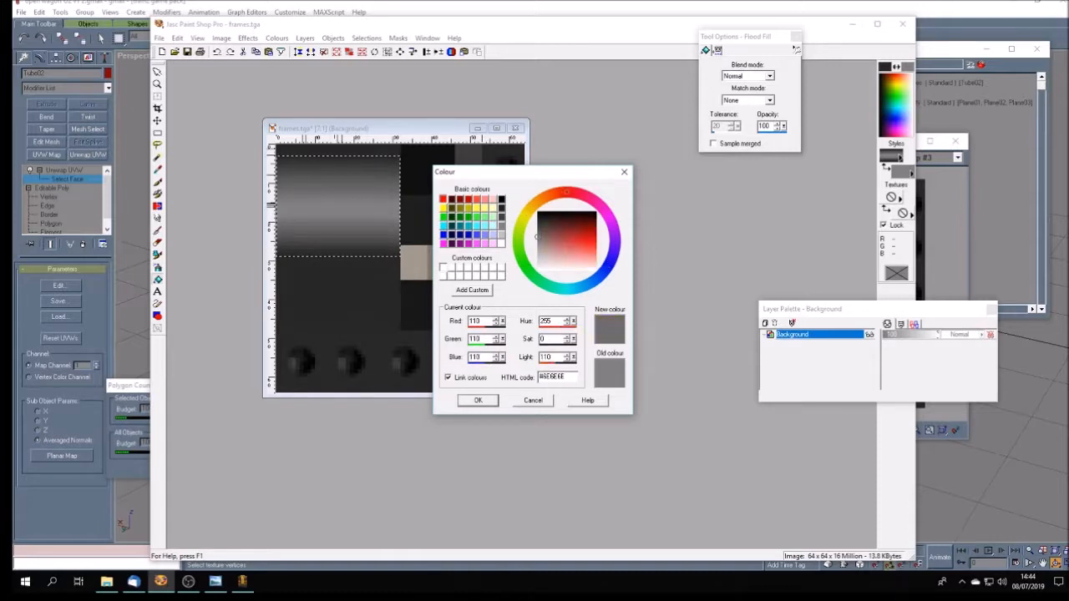
{"action": "left_click", "coordinate": [478, 401]}
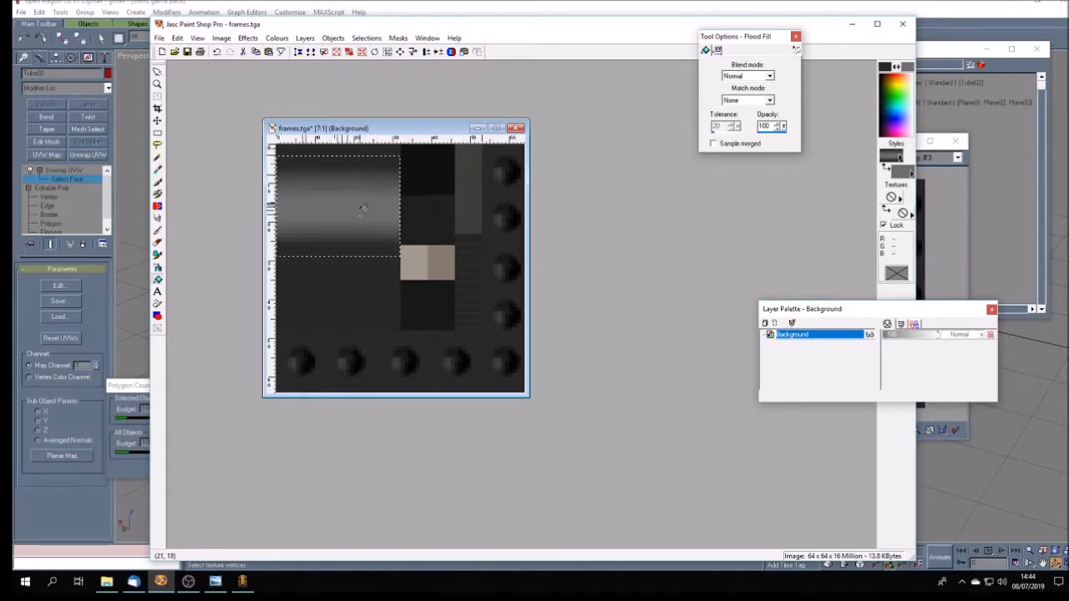
- Move the Foreground-Background gradient's inner light stop to about 96%, fill the selected band with the gradient, and clear the selection
{"action": "left_click", "coordinate": [892, 157]}
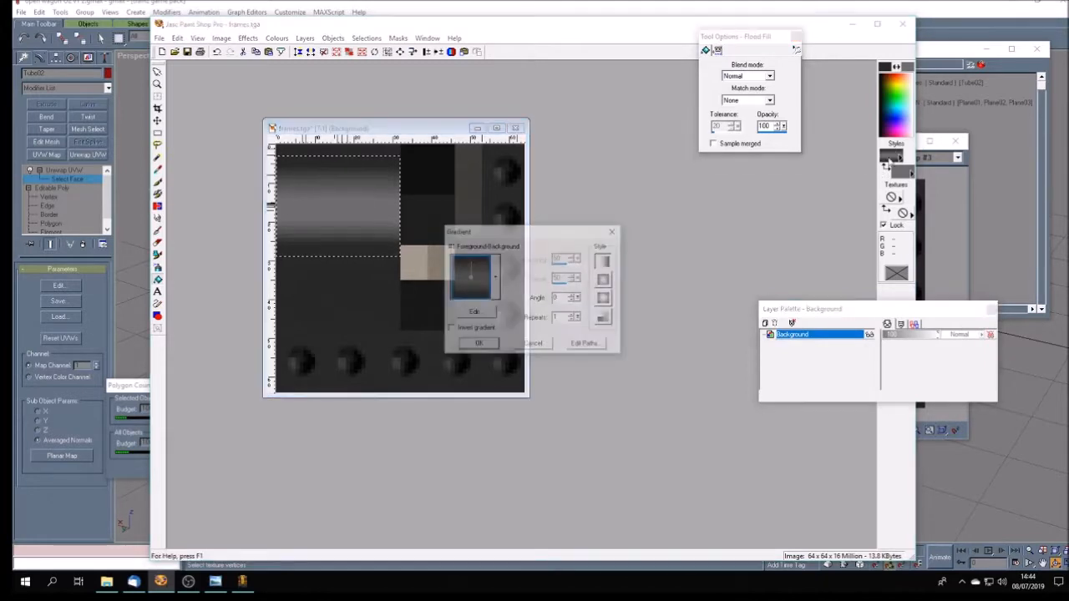
{"action": "left_click", "coordinate": [483, 316]}
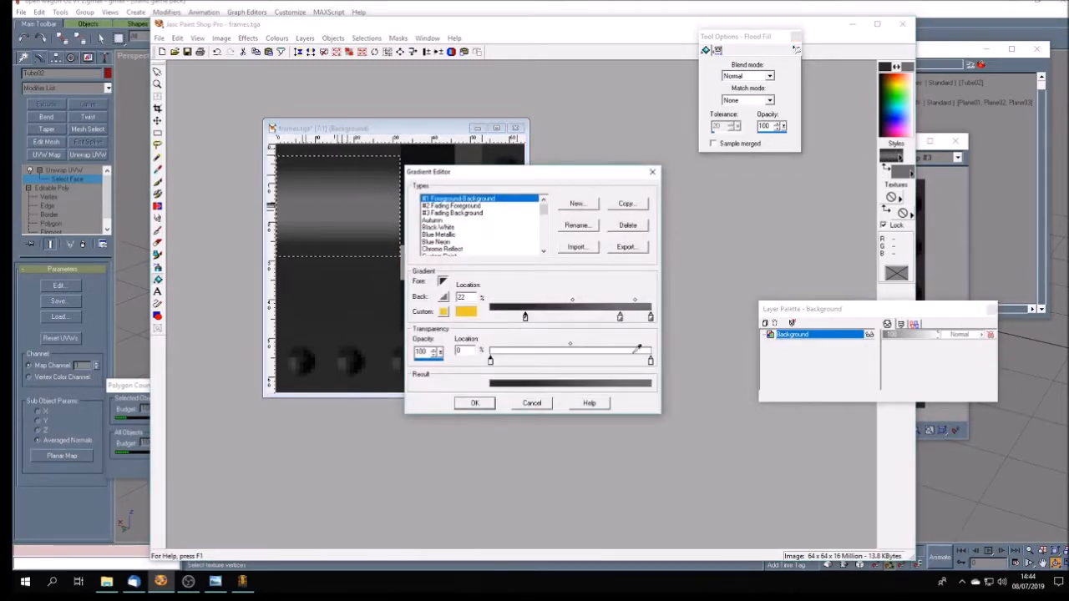
{"action": "mouse_move", "coordinate": [621, 318]}
{"action": "left_mouse_down"}
{"action": "mouse_move", "coordinate": [641, 322]}
{"action": "mouse_move", "coordinate": [604, 323]}
{"action": "mouse_move", "coordinate": [649, 322]}
{"action": "left_mouse_up"}
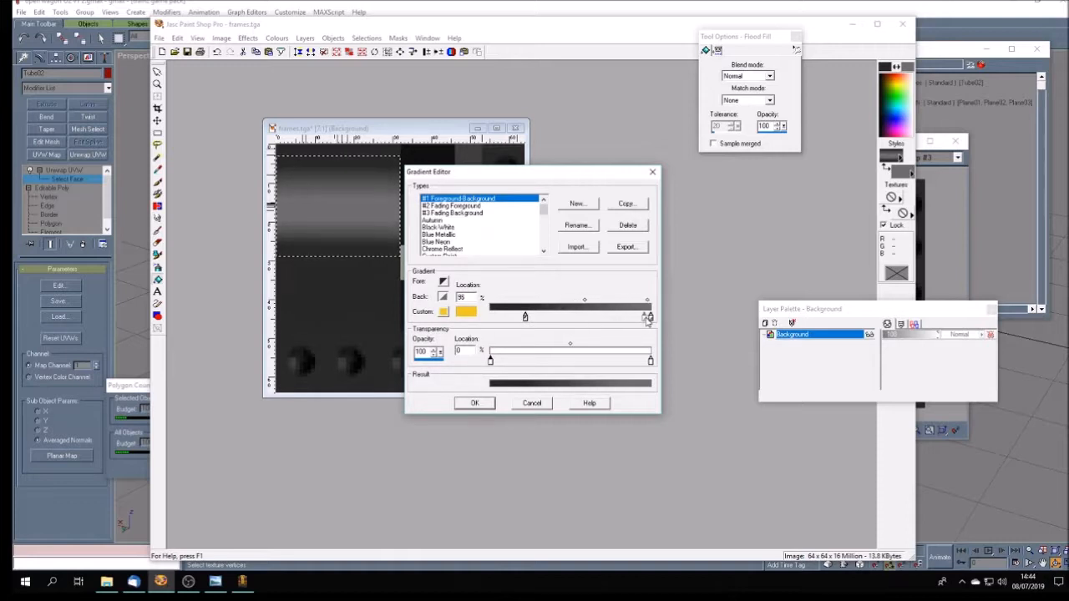
{"action": "left_click", "coordinate": [474, 403]}
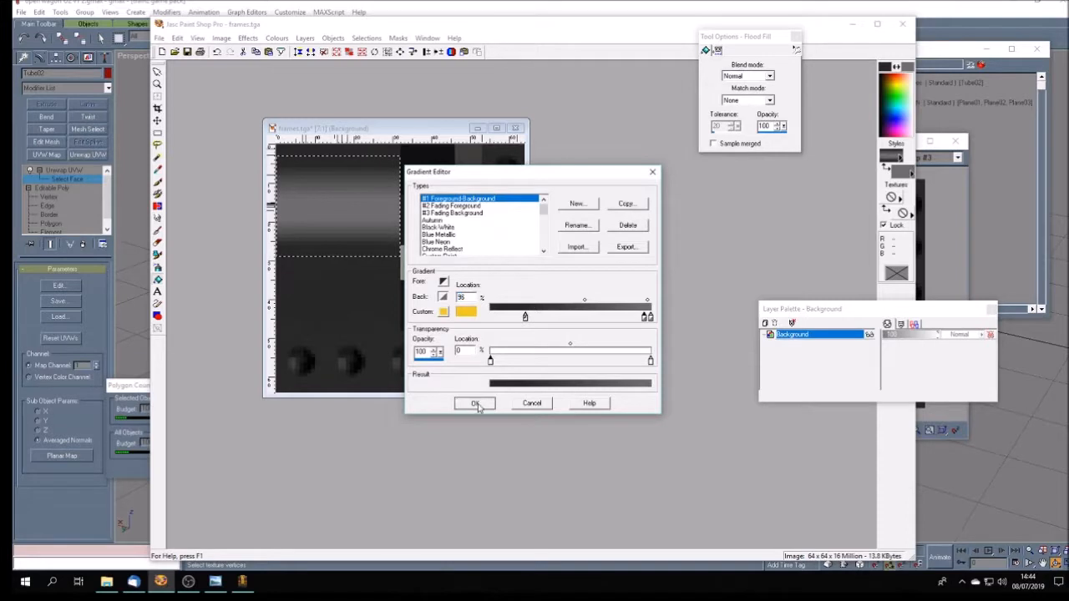
{"action": "left_click", "coordinate": [476, 343]}
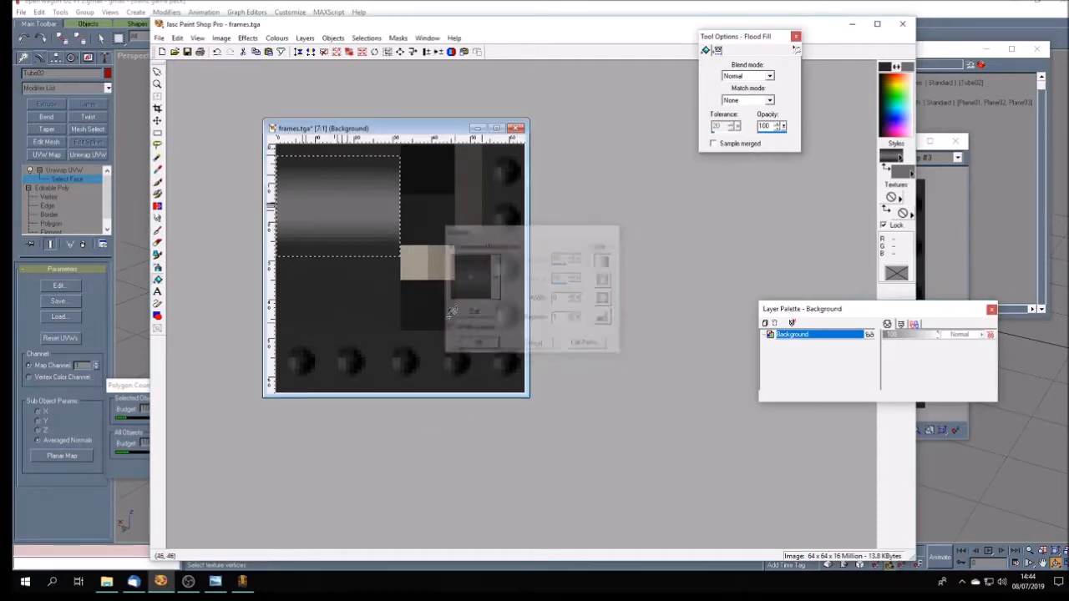
{"action": "left_click", "coordinate": [348, 201]}
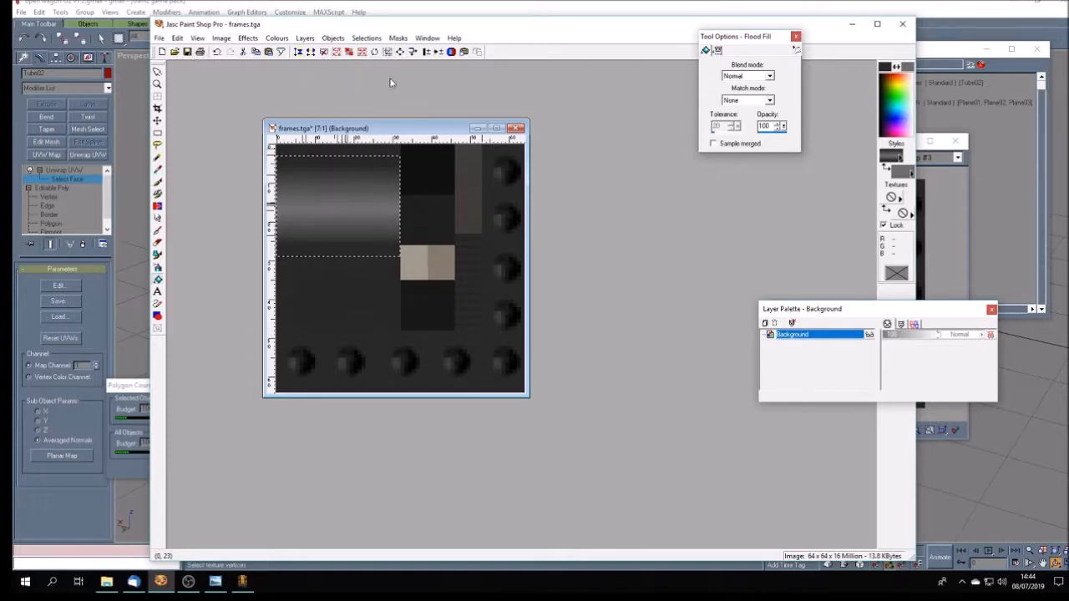
{"action": "key", "text": "ctrl+d"}
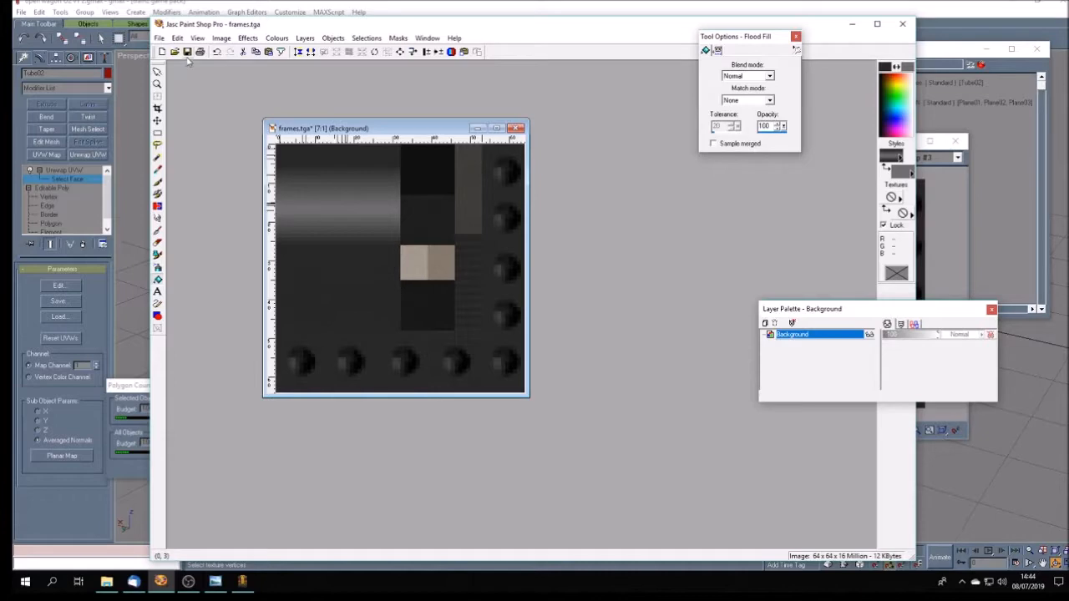
- Switch back to gmax and reload the frames.tga bitmap in the diffuse map of the frames material
{"action": "left_click", "coordinate": [854, 27]}
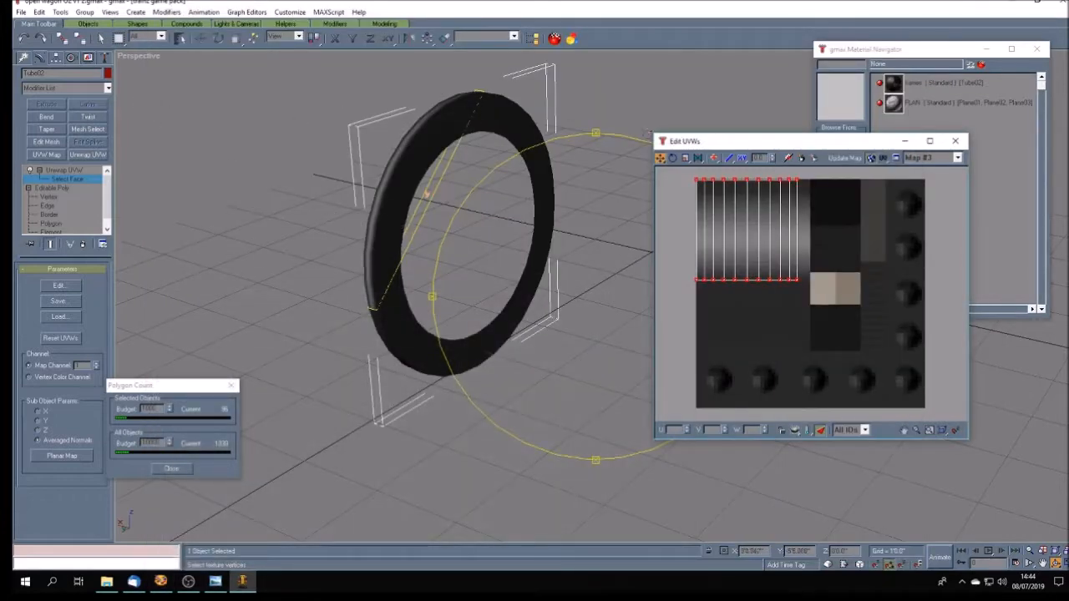
{"action": "left_click", "coordinate": [983, 66]}
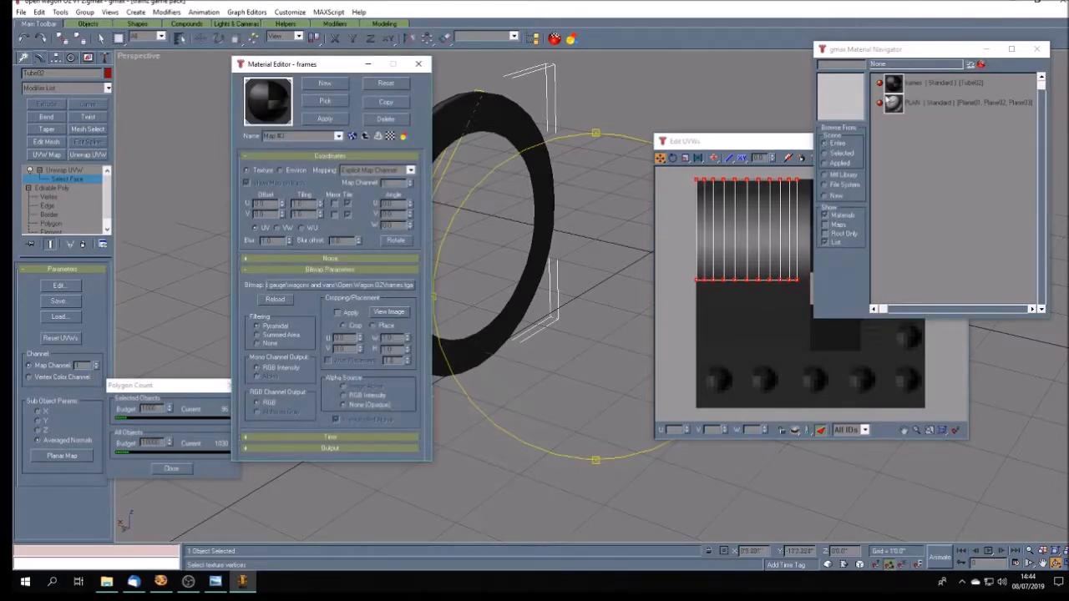
{"action": "left_click", "coordinate": [891, 86]}
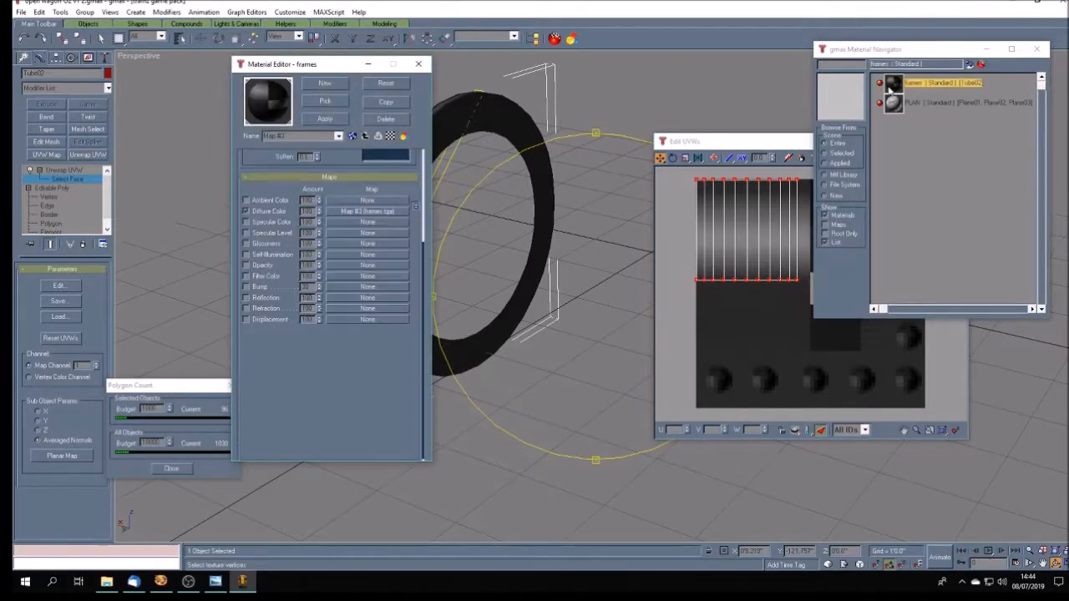
{"action": "left_click", "coordinate": [339, 211]}
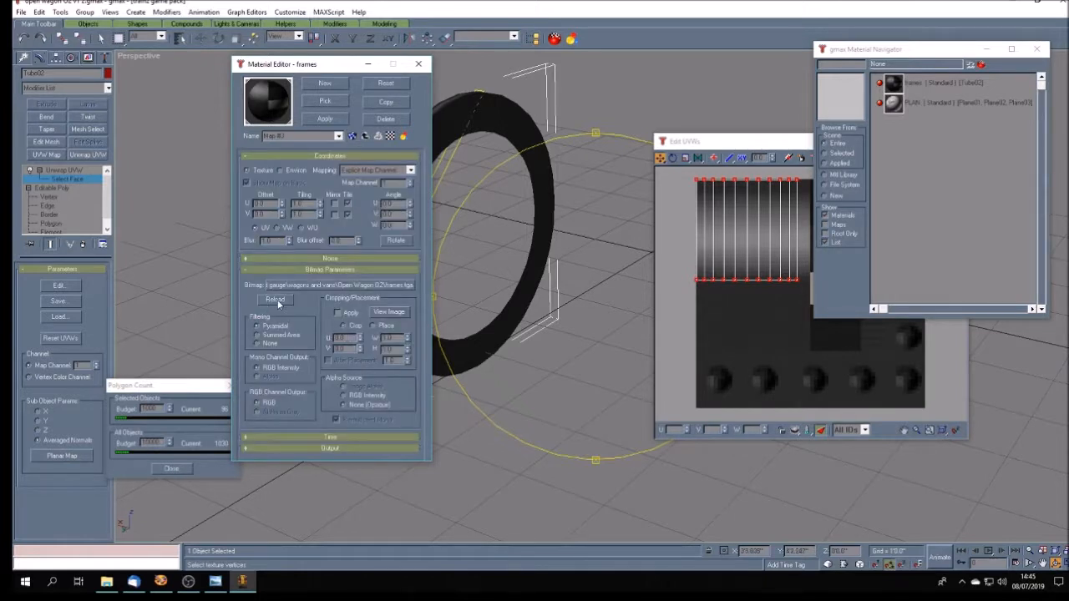
{"action": "left_click_drag", "start_coordinate": [346, 65], "coordinate": [604, 73]}
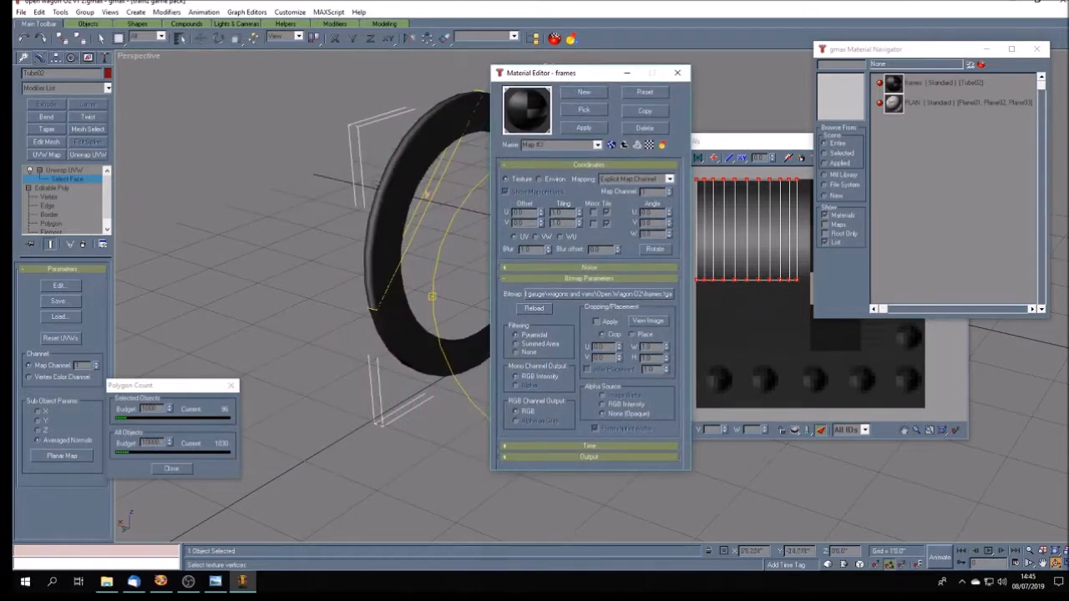
{"action": "left_click", "coordinate": [540, 308]}
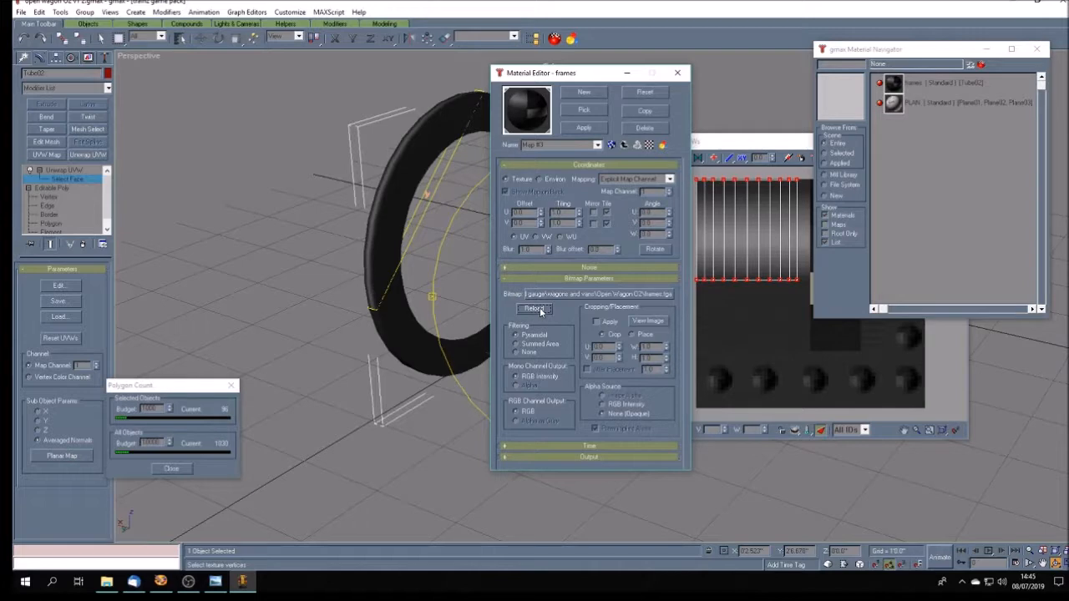
{"action": "left_click", "coordinate": [678, 76]}
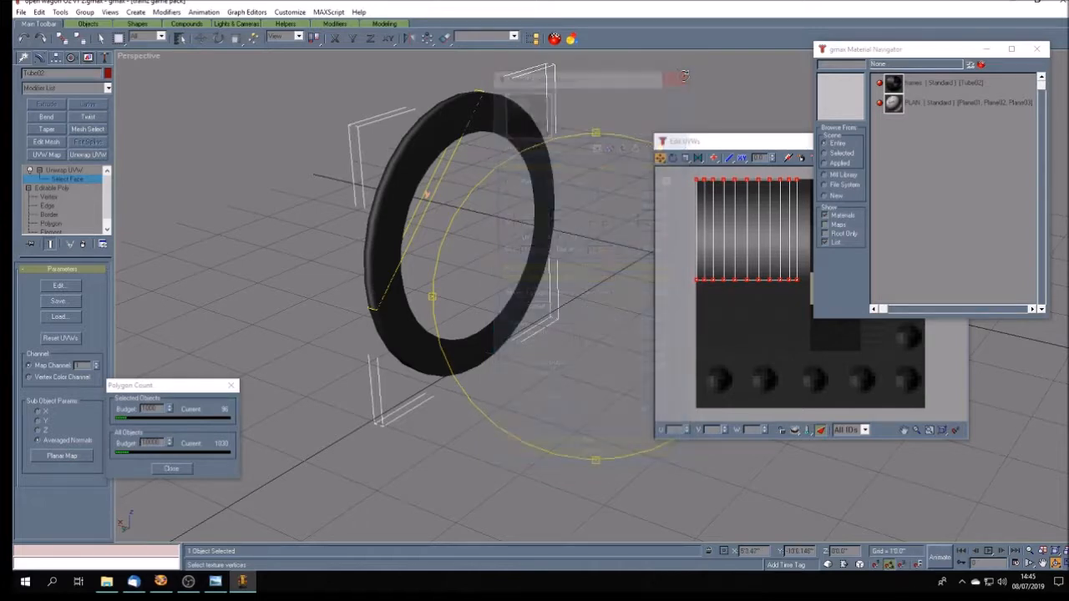
- Switch the viewport to wireframe display and add the next two outer rim faces of the ring to the face selection
{"action": "mouse_move", "coordinate": [512, 261]}
{"action": "left_mouse_down"}
{"action": "mouse_move", "coordinate": [544, 265]}
{"action": "mouse_move", "coordinate": [511, 260]}
{"action": "mouse_move", "coordinate": [505, 281]}
{"action": "left_mouse_up"}
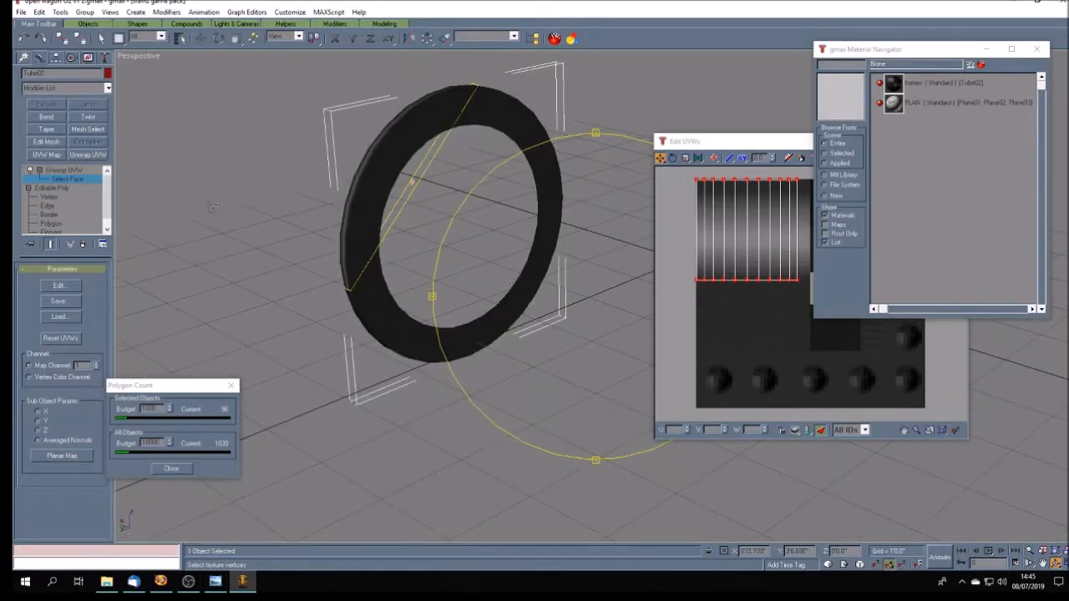
{"action": "right_click", "coordinate": [134, 57]}
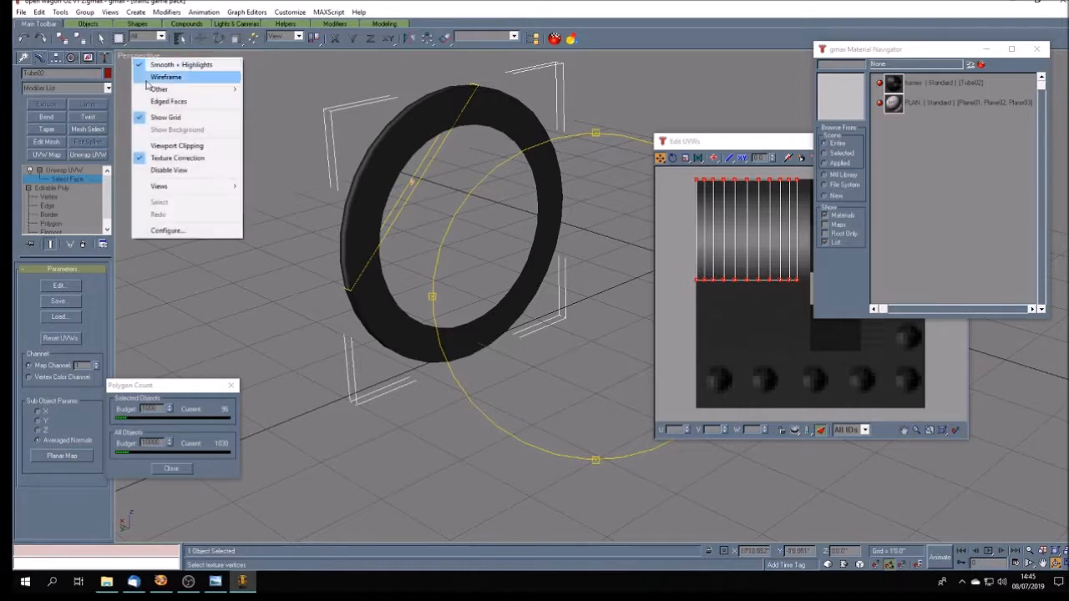
{"action": "left_click", "coordinate": [159, 77]}
{"action": "left_click", "coordinate": [101, 38]}
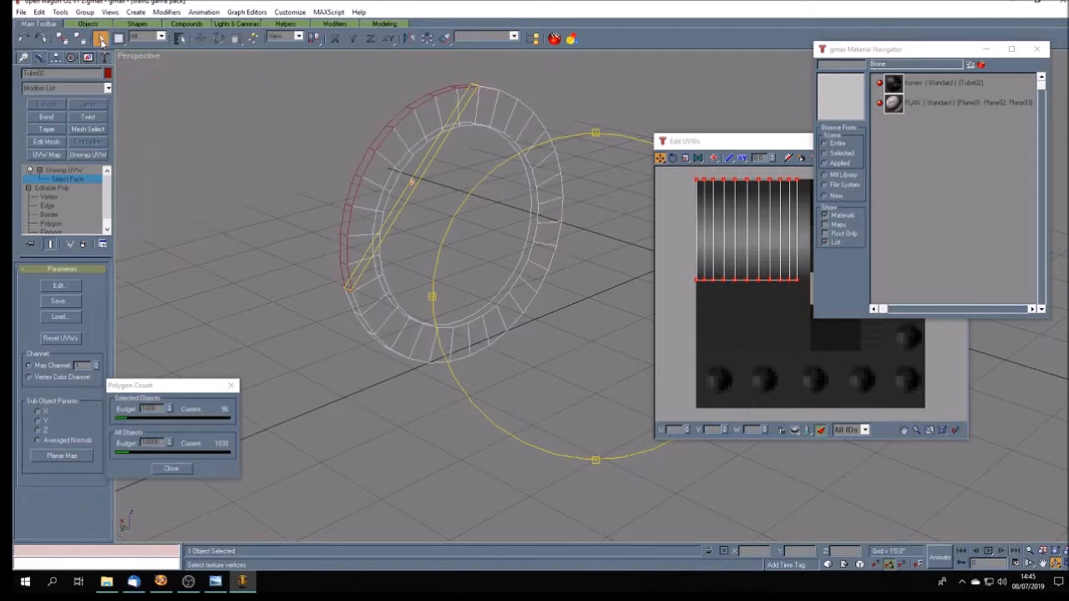
{"action": "left_click", "coordinate": [359, 325]}
{"action": "left_click", "coordinate": [377, 339]}
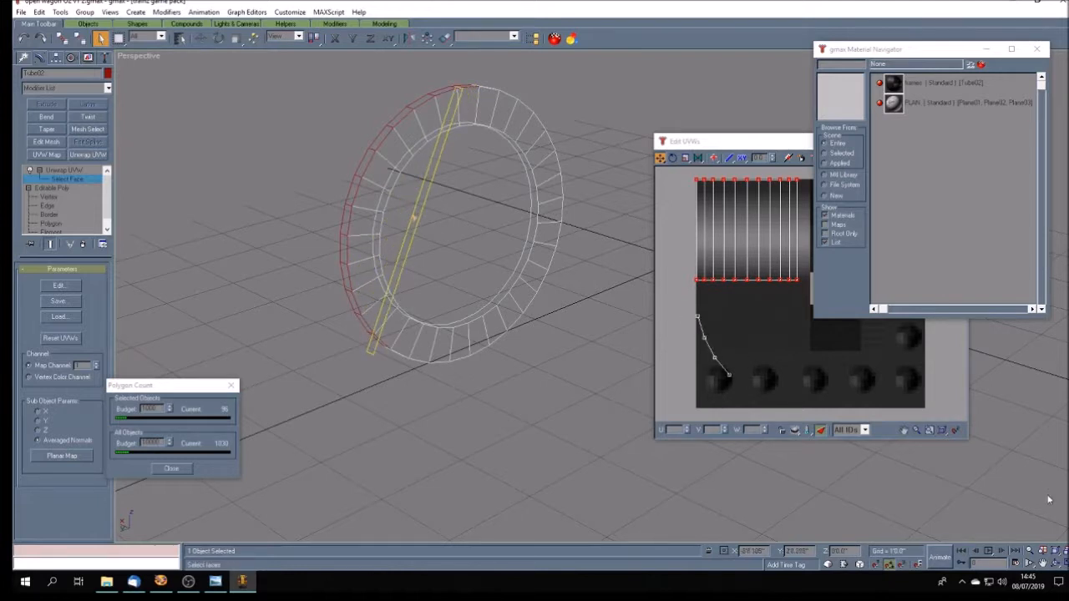
- Add the outer rim faces along the underside of the ring to the selection, removing the wrongly picked flat side face
{"action": "left_click", "coordinate": [1055, 566]}
{"action": "left_click_drag", "start_coordinate": [593, 349], "coordinate": [537, 259]}
{"action": "left_click", "coordinate": [100, 39]}
{"action": "left_click", "coordinate": [398, 356], "text": "ctrl"}
{"action": "left_click", "coordinate": [417, 363], "text": "ctrl"}
{"action": "left_click", "coordinate": [439, 369], "text": "ctrl"}
{"action": "left_click", "coordinate": [464, 370], "text": "ctrl"}
{"action": "left_click", "coordinate": [495, 371], "text": "ctrl"}
{"action": "left_click", "coordinate": [519, 367], "text": "ctrl"}
{"action": "left_click", "coordinate": [540, 362], "text": "ctrl"}
{"action": "left_click", "coordinate": [566, 352], "text": "ctrl"}
{"action": "left_click", "coordinate": [584, 339], "text": "ctrl"}
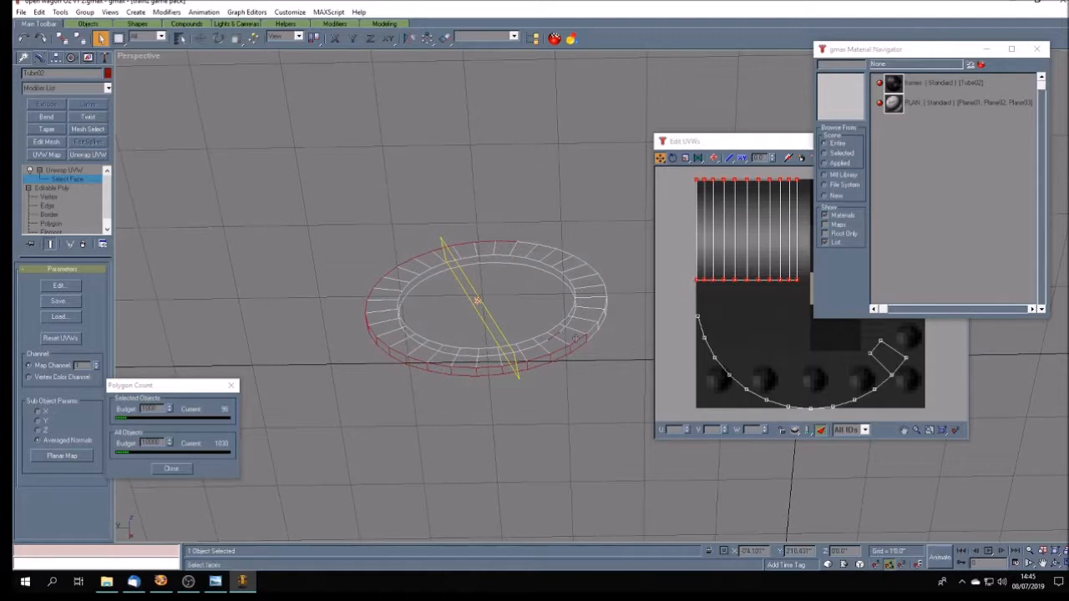
{"action": "left_click", "coordinate": [598, 342], "text": "ctrl"}
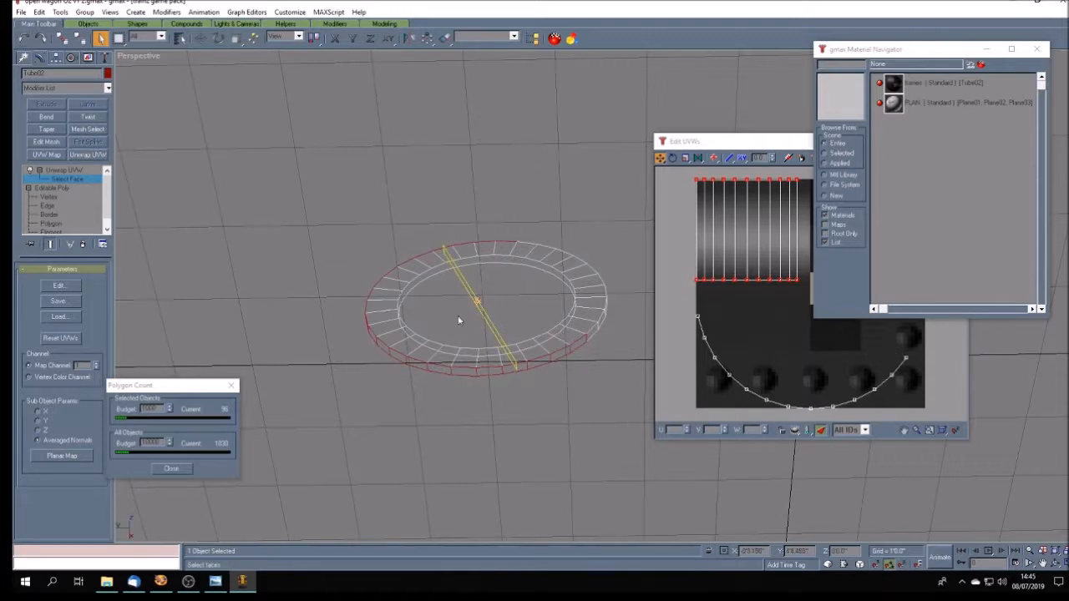
{"action": "left_click", "coordinate": [594, 329], "text": "ctrl"}
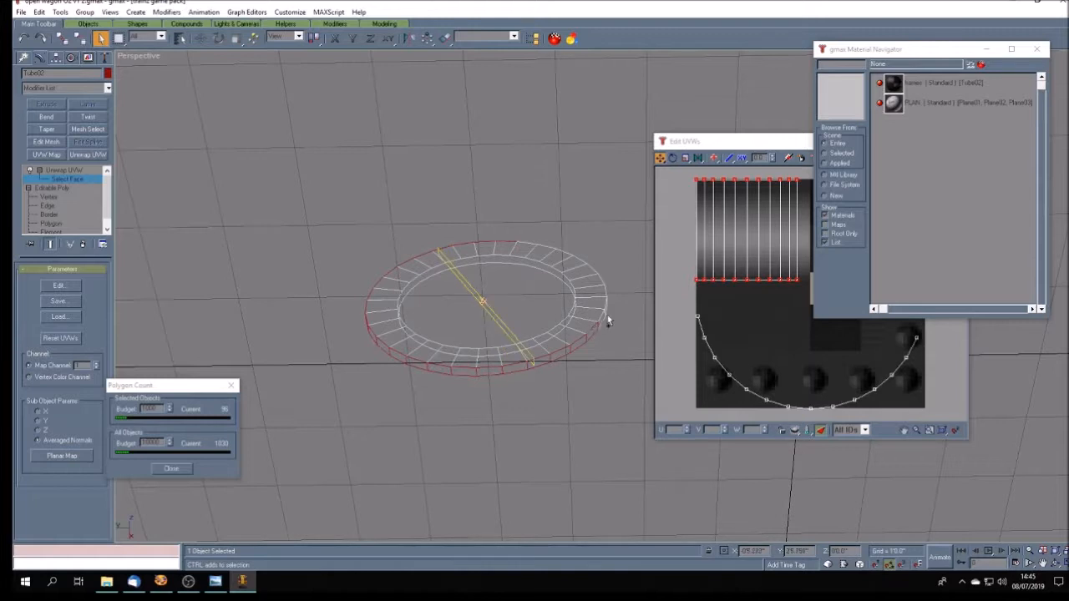
{"action": "left_click", "coordinate": [600, 315], "text": "ctrl"}
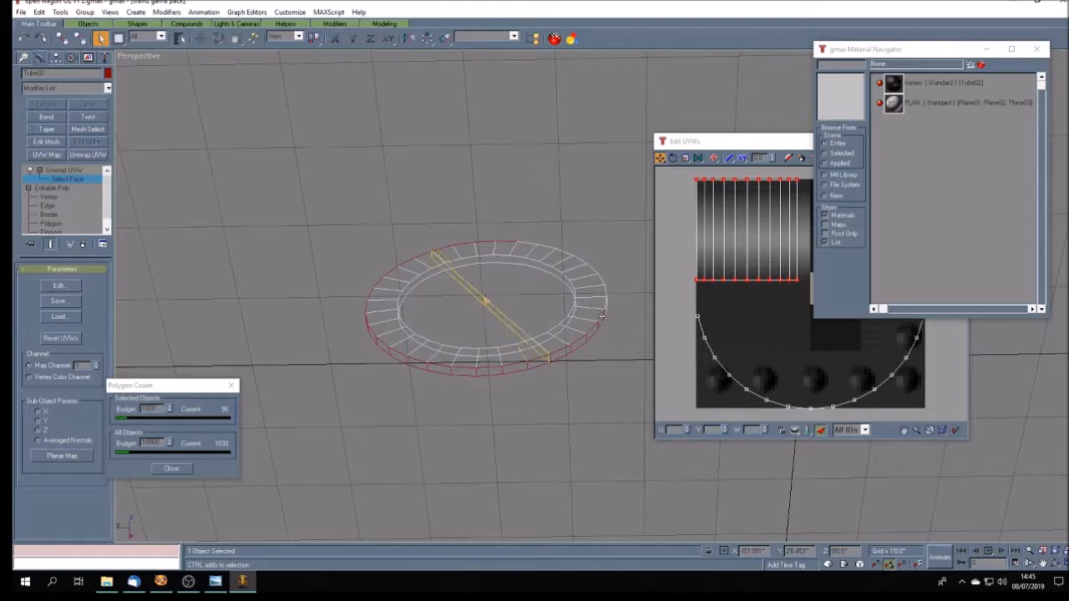
- Continue the face selection up the far side of the ring's outer rim
{"action": "left_click", "coordinate": [1056, 563]}
{"action": "mouse_move", "coordinate": [549, 353]}
{"action": "left_mouse_down"}
{"action": "mouse_move", "coordinate": [501, 370]}
{"action": "mouse_move", "coordinate": [508, 408]}
{"action": "left_mouse_up"}
{"action": "left_click", "coordinate": [100, 39]}
{"action": "left_click", "coordinate": [638, 224], "text": "ctrl"}
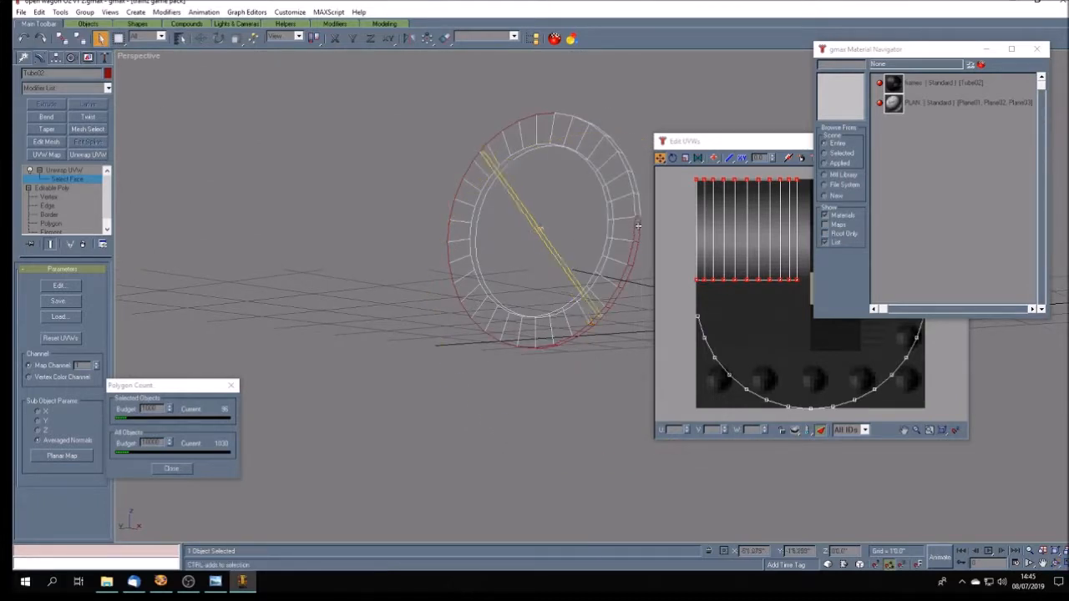
{"action": "left_click", "coordinate": [637, 207], "text": "ctrl"}
{"action": "left_click", "coordinate": [632, 184], "text": "ctrl"}
{"action": "left_click", "coordinate": [615, 151], "text": "ctrl"}
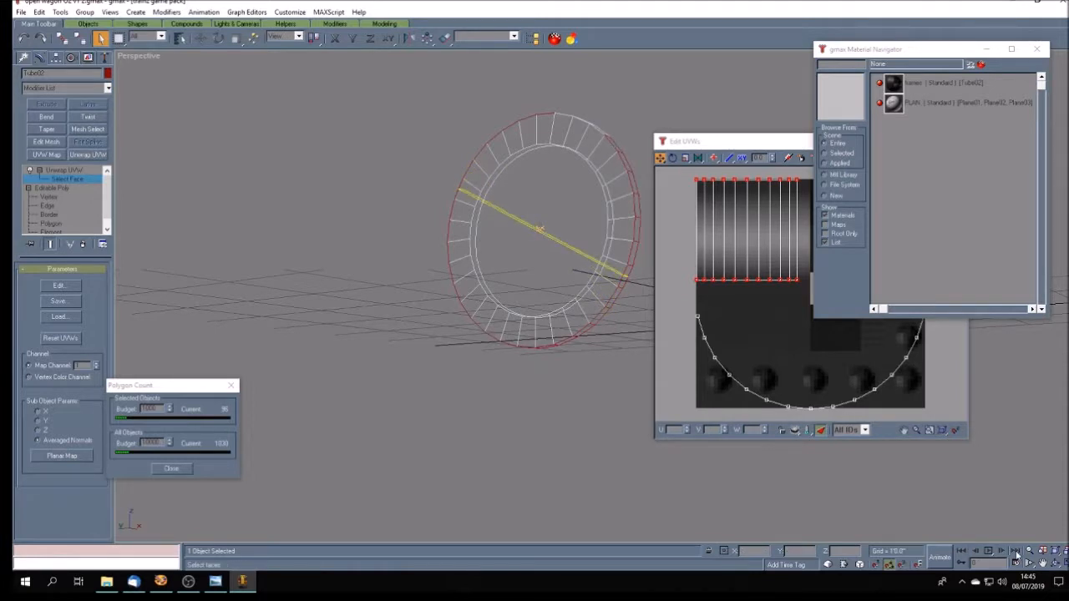
- Add the remaining outer rim faces near the top of the ring to complete the rim band selection
{"action": "left_click", "coordinate": [1055, 565]}
{"action": "left_click_drag", "start_coordinate": [599, 319], "coordinate": [586, 359]}
{"action": "left_click", "coordinate": [1043, 563]}
{"action": "left_click_drag", "start_coordinate": [540, 262], "coordinate": [440, 377]}
{"action": "left_click", "coordinate": [101, 37]}
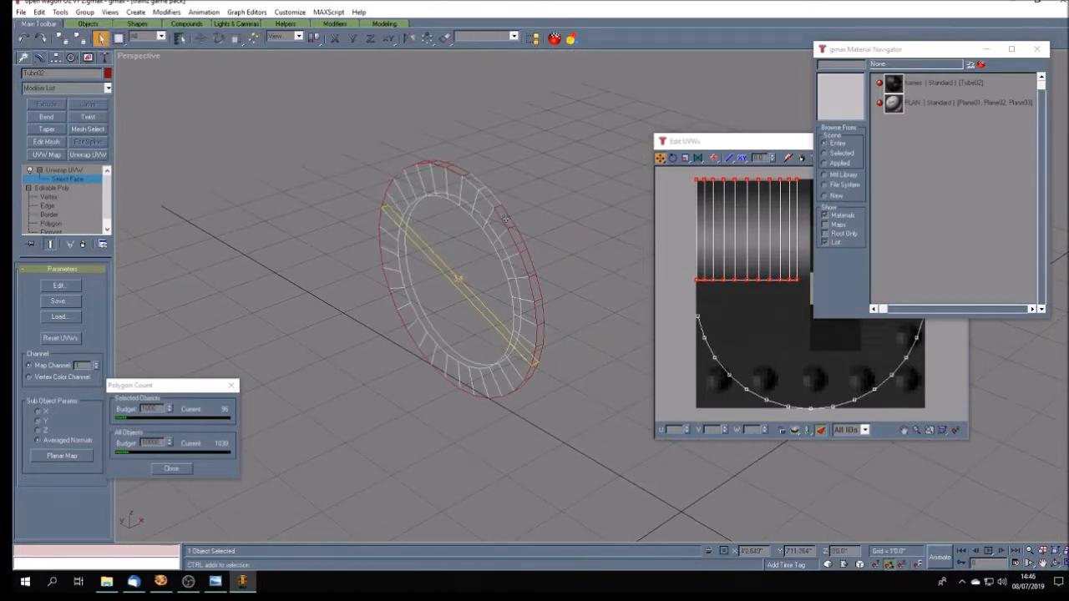
{"action": "left_click", "coordinate": [486, 192], "text": "ctrl"}
{"action": "left_click", "coordinate": [477, 183], "text": "ctrl"}
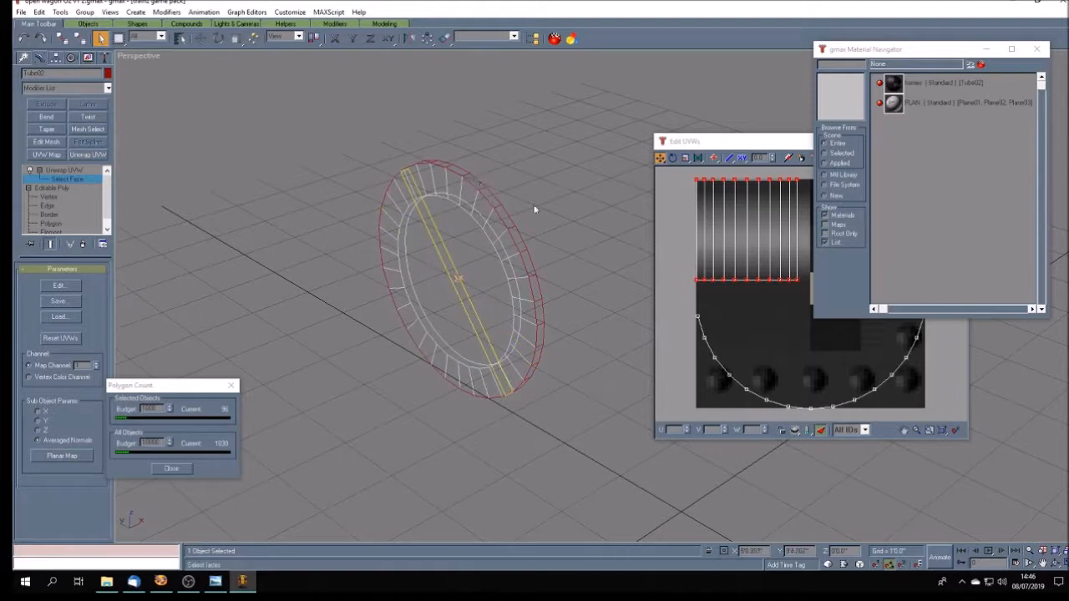
- Return the viewport to Smooth + Highlights and planar-map the selected rim faces using averaged normals
{"action": "right_click", "coordinate": [140, 56]}
{"action": "left_click", "coordinate": [185, 63]}
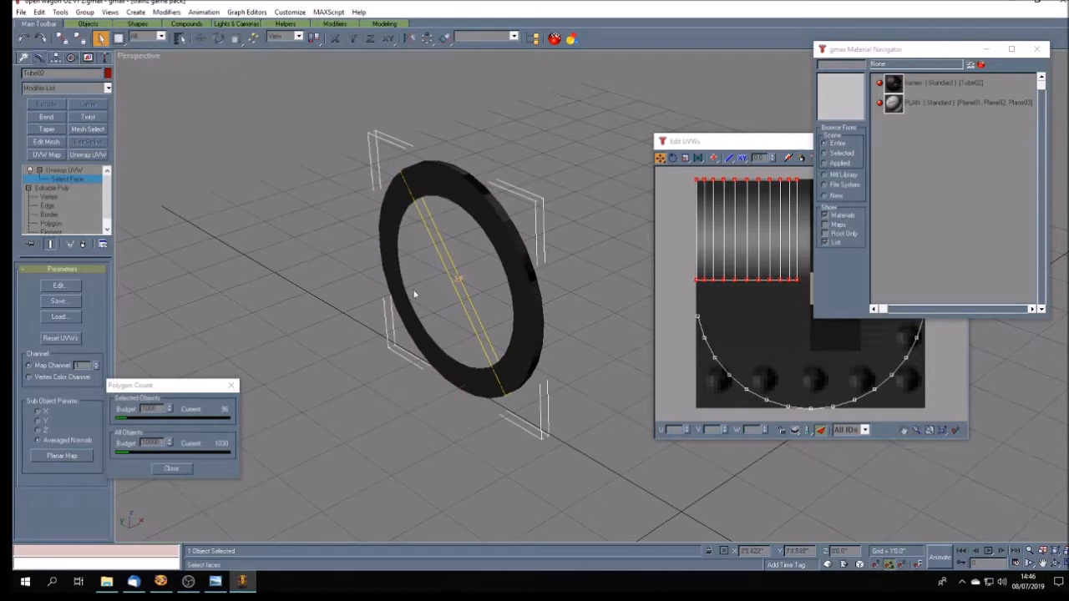
{"action": "left_click_drag", "start_coordinate": [731, 142], "coordinate": [606, 156]}
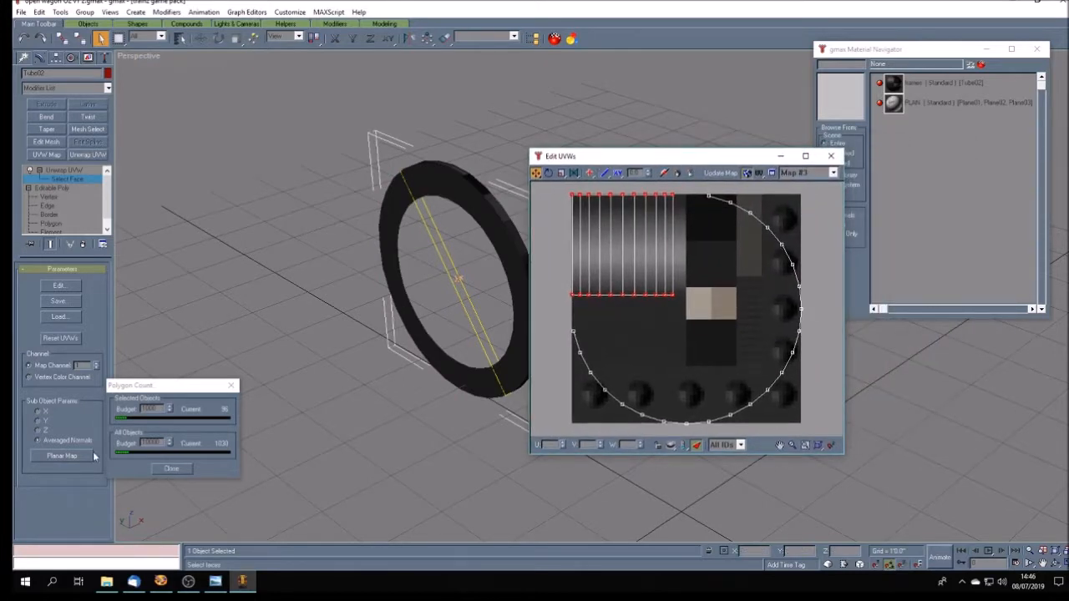
{"action": "left_click", "coordinate": [63, 456]}
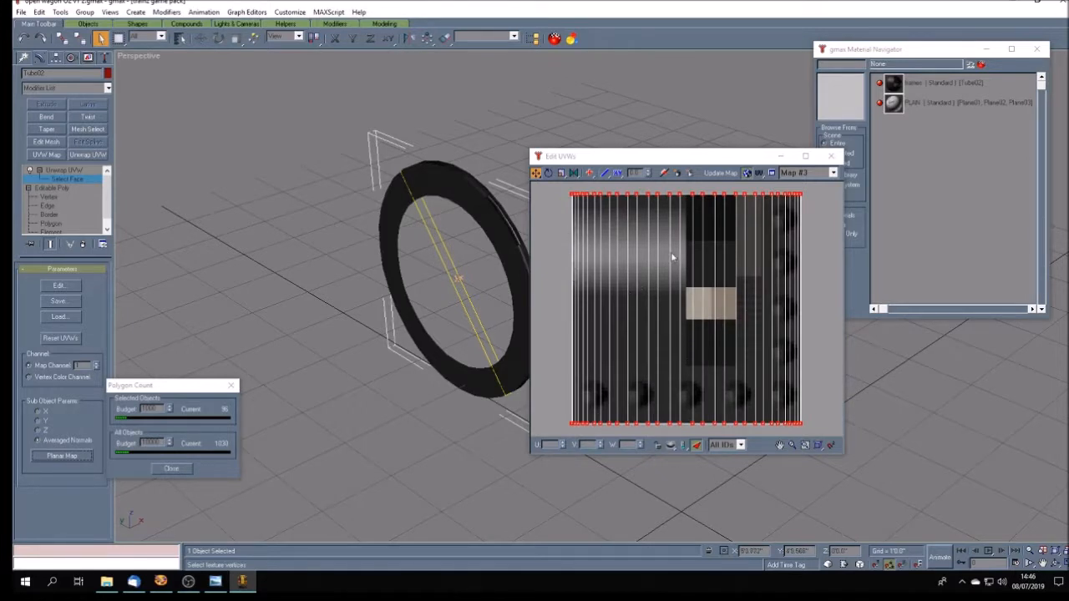
{"action": "left_click_drag", "start_coordinate": [585, 162], "coordinate": [602, 158]}
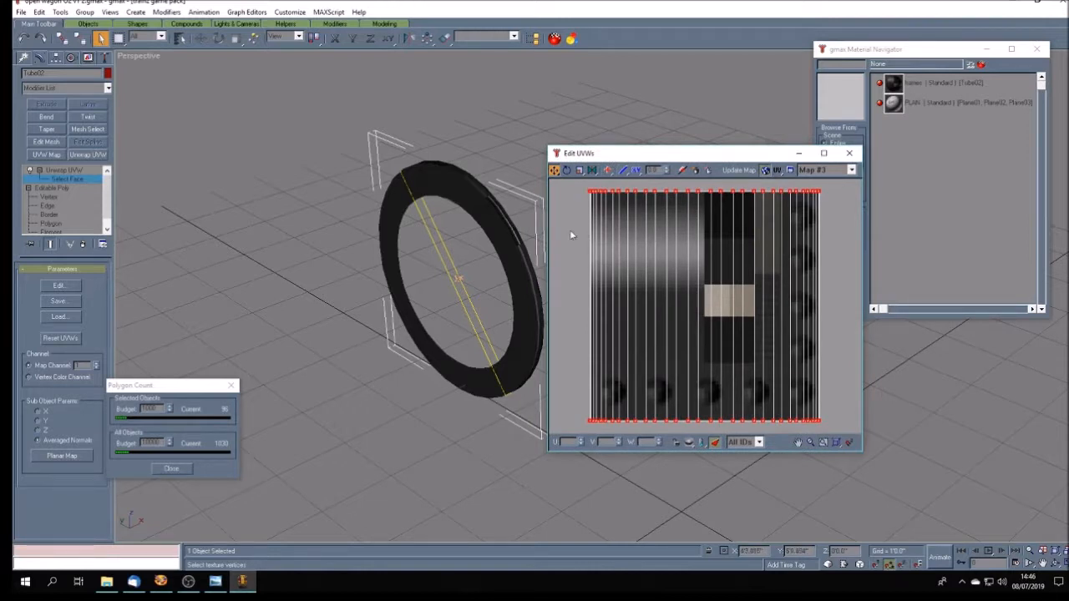
- Scale the rim's UV strip down and move it onto the light grey gradient area of the frames texture
{"action": "left_click", "coordinate": [579, 170]}
{"action": "left_click_drag", "start_coordinate": [590, 190], "coordinate": [626, 296]}
{"action": "left_click", "coordinate": [554, 170]}
{"action": "left_click_drag", "start_coordinate": [723, 356], "coordinate": [650, 287]}
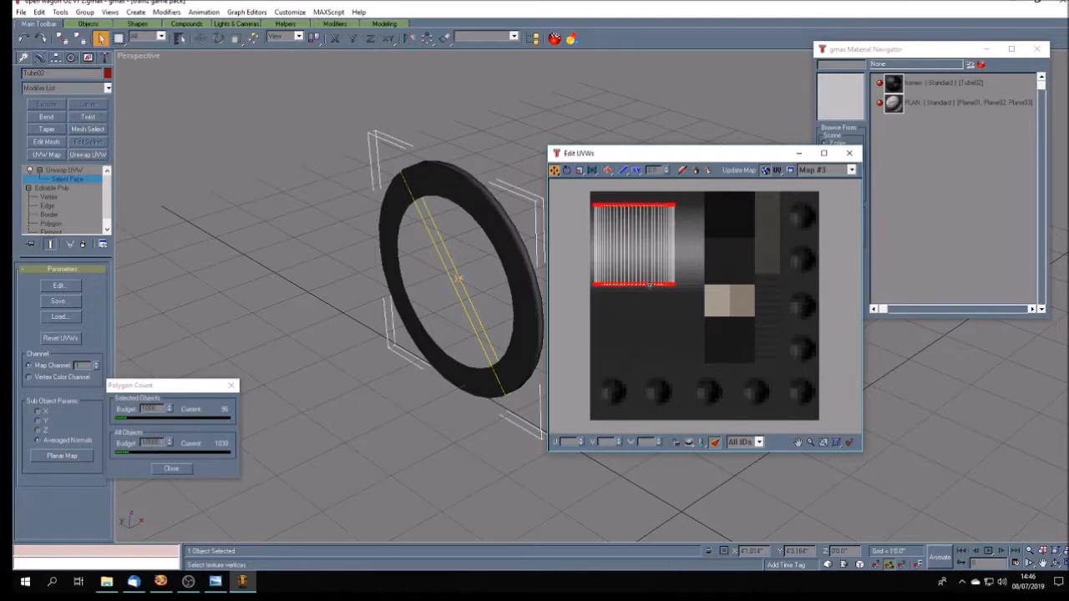
- Select the upper row of the rim strip's UV vertices and set their V coordinate to 1
{"action": "left_click_drag", "start_coordinate": [574, 191], "coordinate": [686, 224]}
{"action": "left_click_drag", "start_coordinate": [601, 441], "coordinate": [667, 441]}
{"action": "type", "text": "1"}
{"action": "key", "text": "Return"}
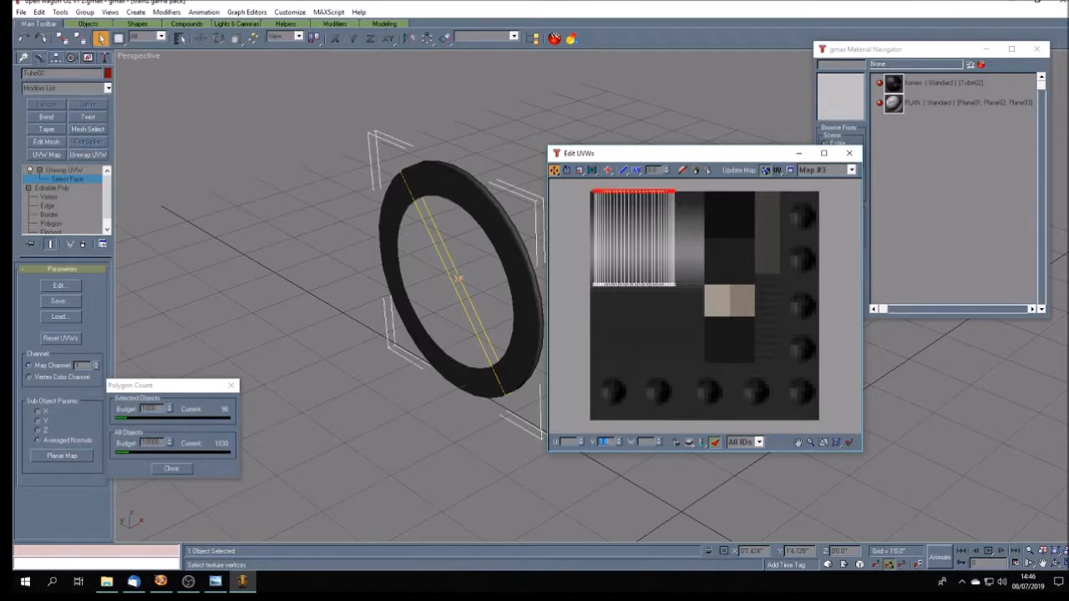
- Move the rim strip's lower row of UV vertices down to the gradient's lower edge and close the UV editor
{"action": "left_click_drag", "start_coordinate": [654, 290], "coordinate": [688, 294]}
{"action": "left_click", "coordinate": [555, 170]}
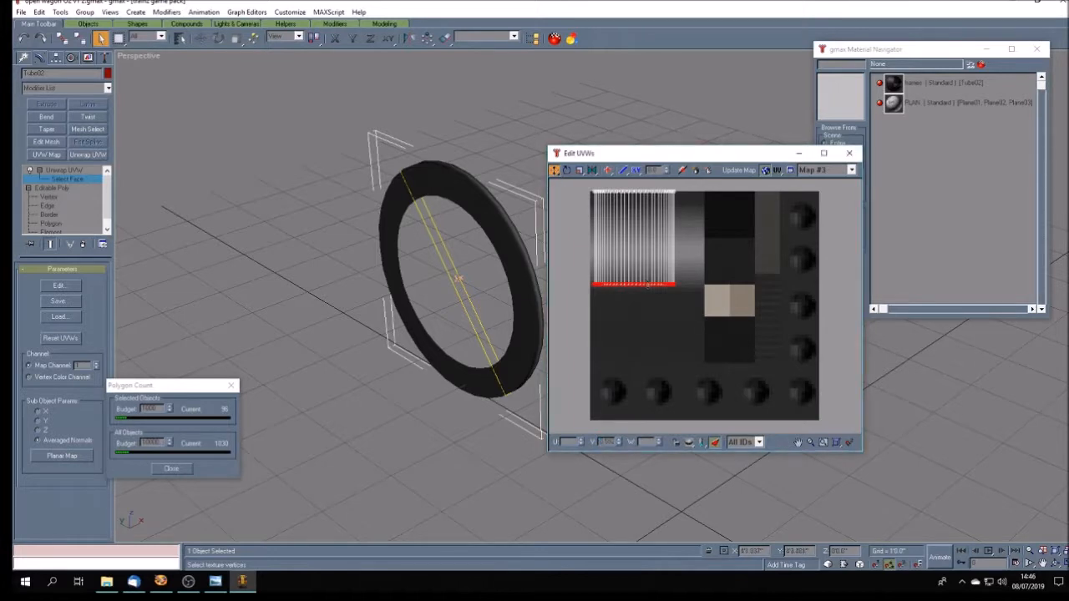
{"action": "left_click_drag", "start_coordinate": [637, 287], "coordinate": [634, 304]}
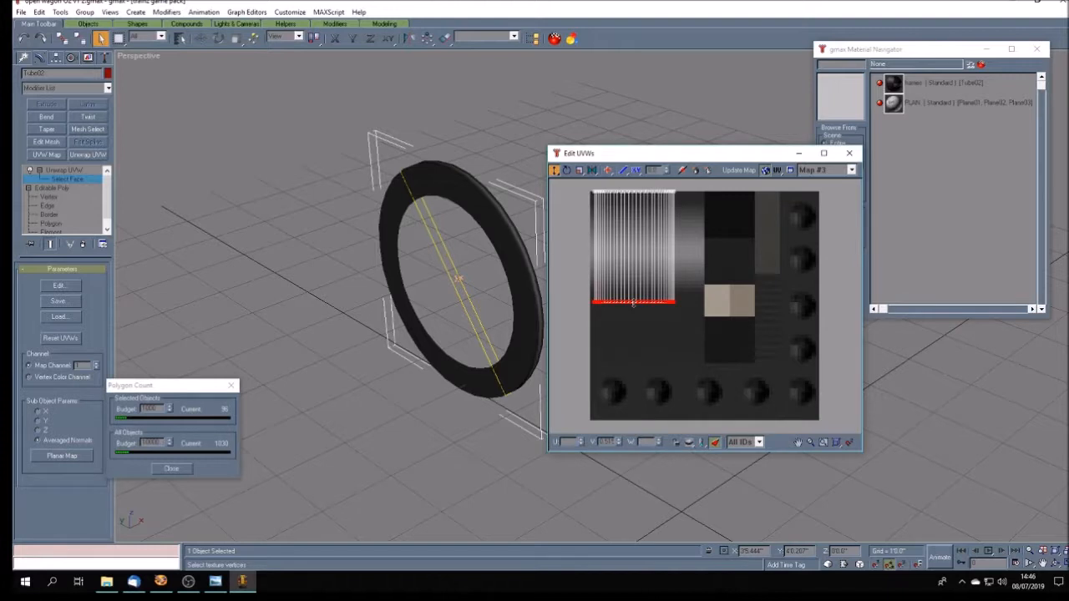
{"action": "left_click_drag", "start_coordinate": [633, 303], "coordinate": [633, 299]}
{"action": "left_click_drag", "start_coordinate": [633, 301], "coordinate": [632, 297]}
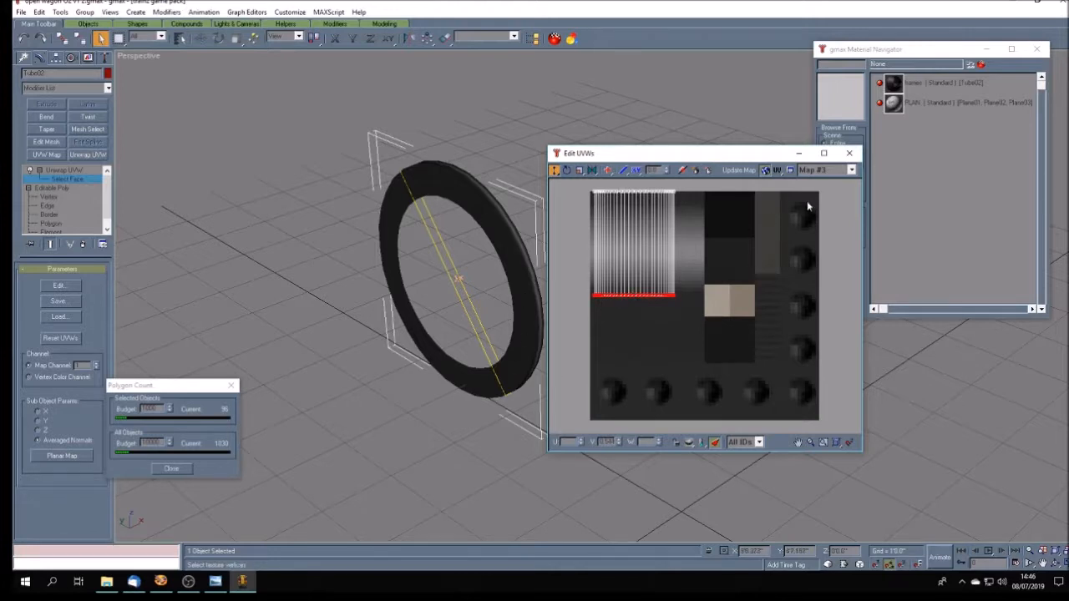
{"action": "left_click", "coordinate": [849, 152]}
- Examine the gradient mapping on the ring's rim and the texture on its flat face from several angles
{"action": "left_click", "coordinate": [1057, 563]}
{"action": "left_click_drag", "start_coordinate": [625, 401], "coordinate": [655, 410]}
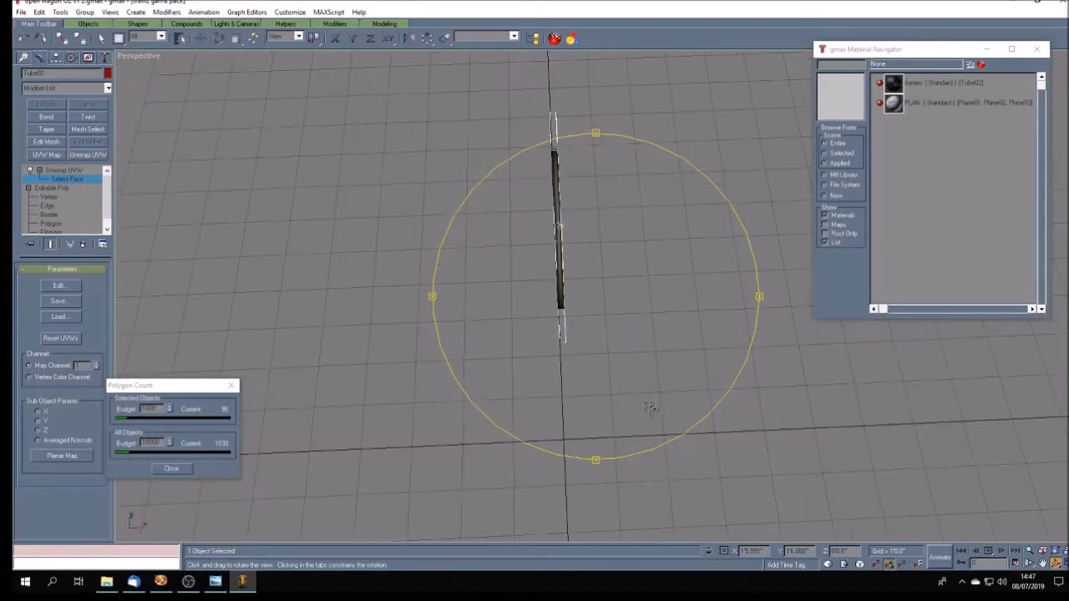
{"action": "mouse_move", "coordinate": [614, 364]}
{"action": "left_mouse_down"}
{"action": "mouse_move", "coordinate": [642, 367]}
{"action": "mouse_move", "coordinate": [628, 356]}
{"action": "left_mouse_up"}
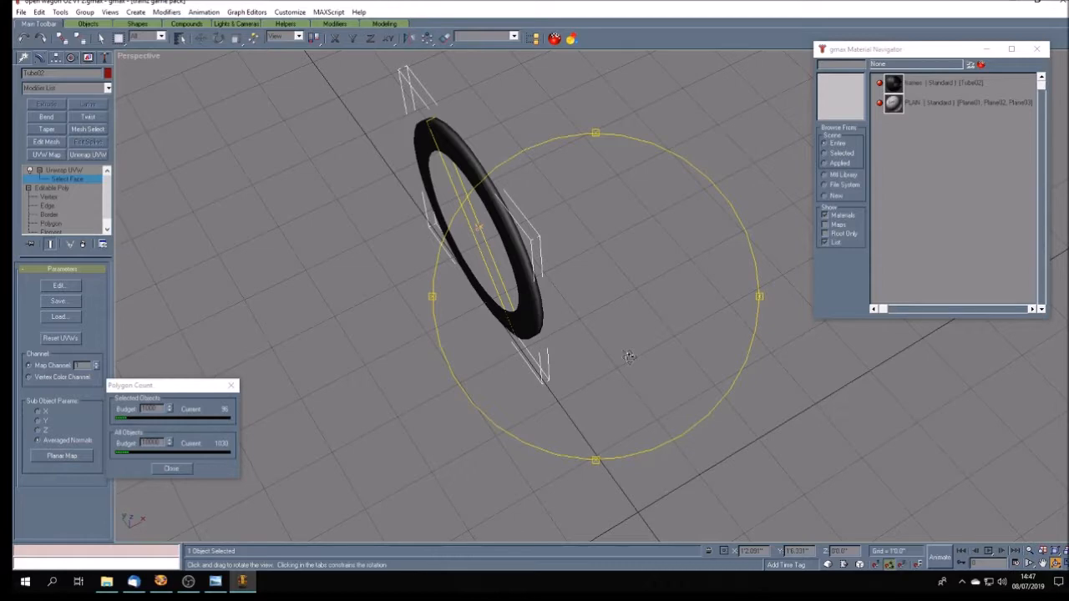
{"action": "left_click_drag", "start_coordinate": [628, 356], "coordinate": [660, 335]}
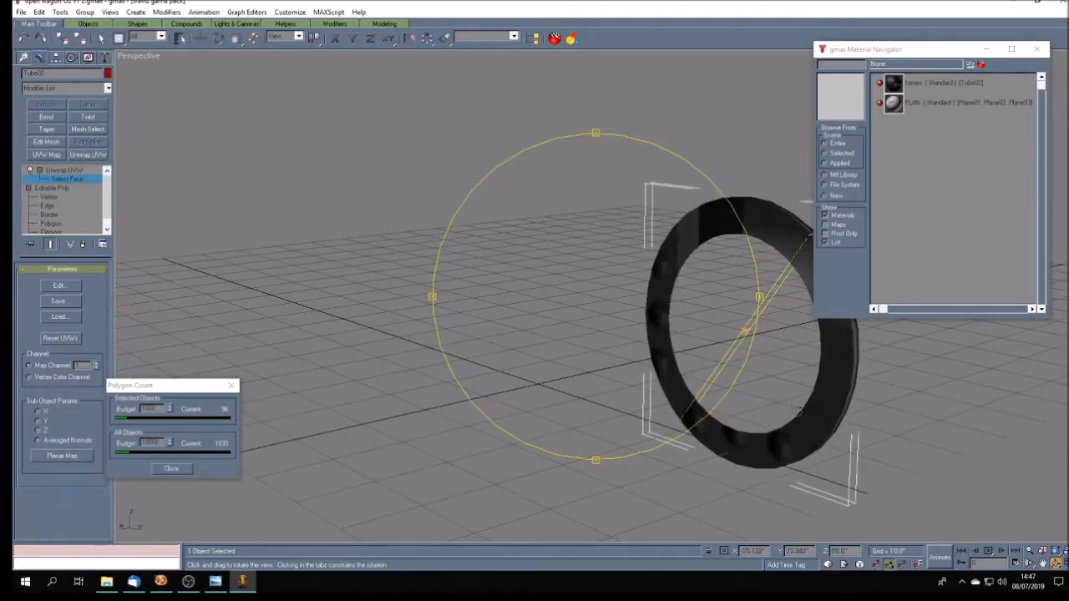
{"action": "left_click", "coordinate": [1043, 564]}
{"action": "mouse_move", "coordinate": [785, 372]}
{"action": "left_mouse_down"}
{"action": "mouse_move", "coordinate": [606, 342]}
{"action": "mouse_move", "coordinate": [602, 326]}
{"action": "left_mouse_up"}
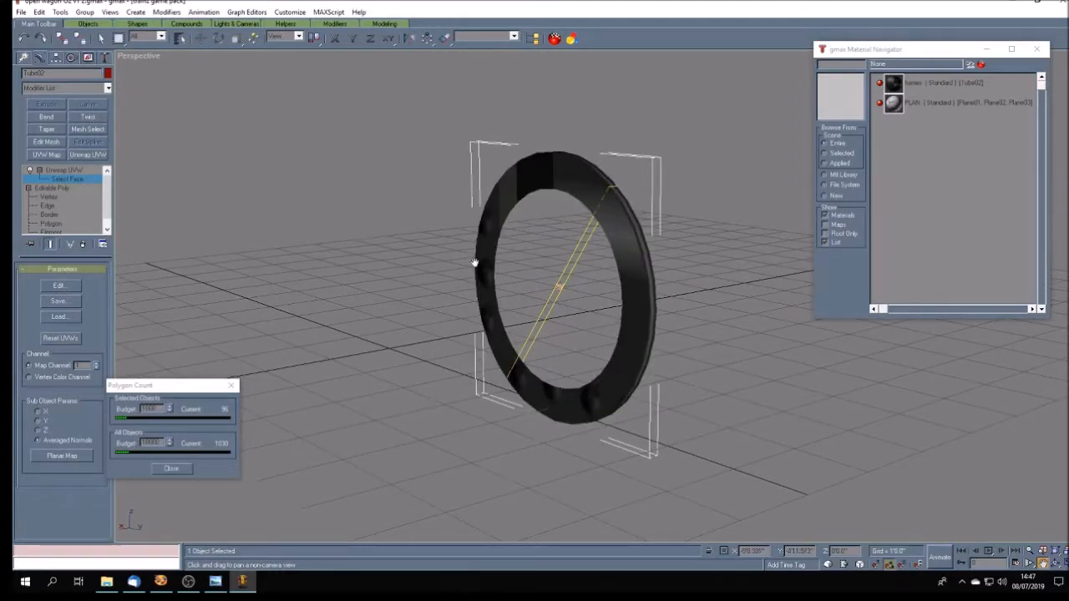
{"action": "left_click", "coordinate": [1055, 564]}
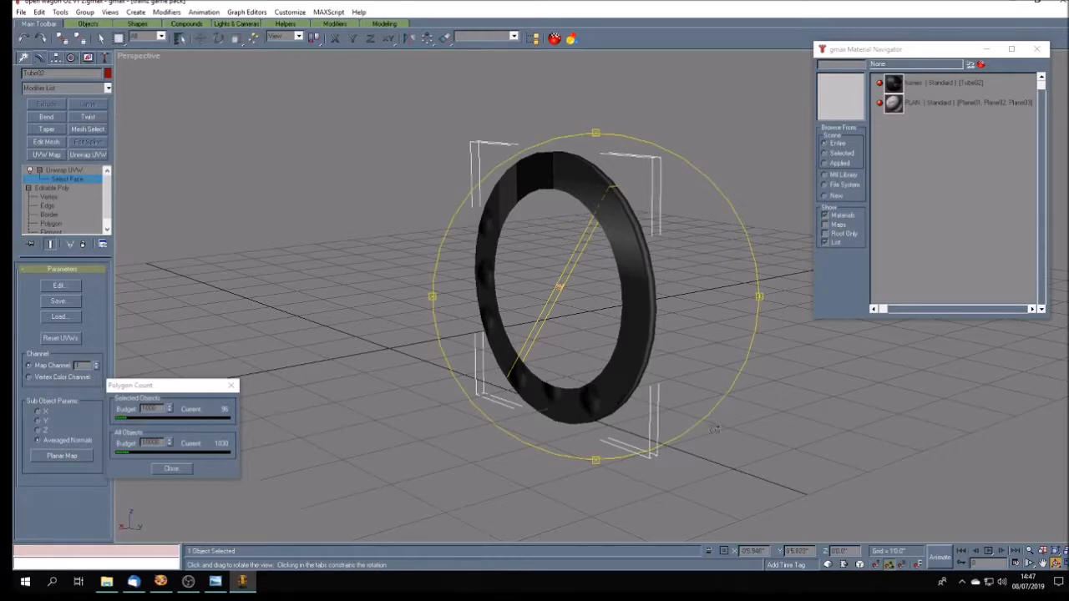
{"action": "mouse_move", "coordinate": [601, 360]}
{"action": "left_mouse_down"}
{"action": "mouse_move", "coordinate": [568, 390]}
{"action": "mouse_move", "coordinate": [633, 378]}
{"action": "mouse_move", "coordinate": [637, 366]}
{"action": "left_mouse_up"}
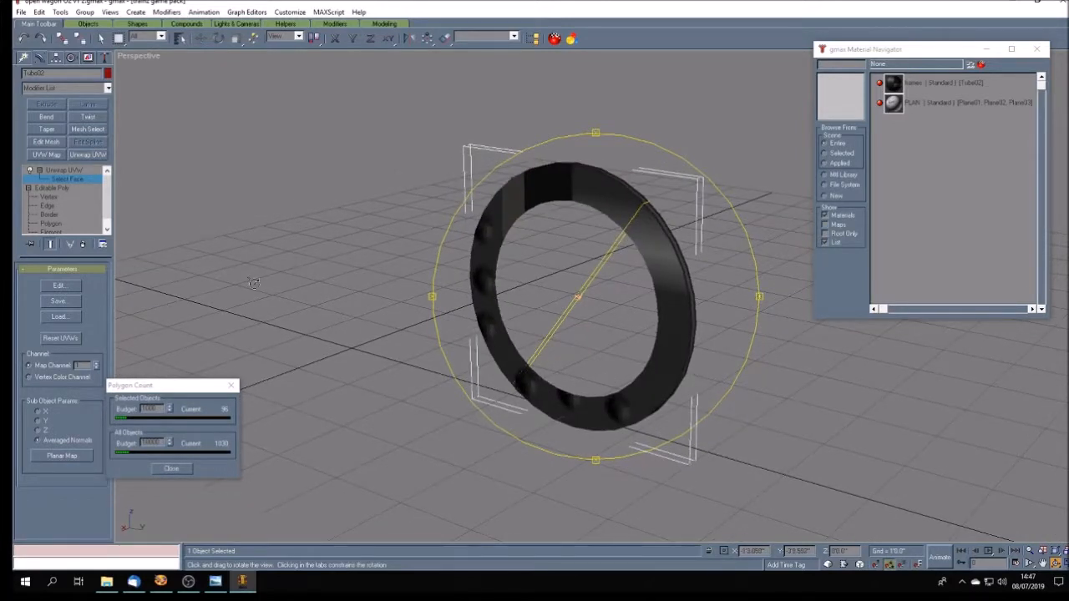
- Switch to wireframe and start a new selection of the ring's flat front faces, from the top down the near side
{"action": "right_click", "coordinate": [142, 56]}
{"action": "left_click", "coordinate": [171, 76]}
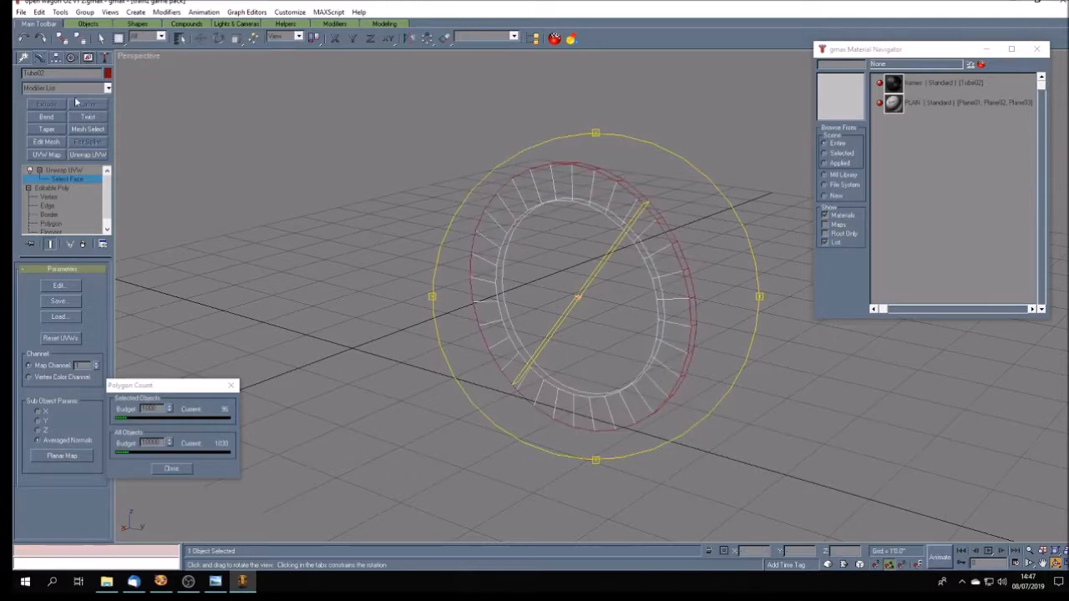
{"action": "left_click", "coordinate": [101, 38]}
{"action": "left_click", "coordinate": [451, 193]}
{"action": "left_click", "coordinate": [583, 182]}
{"action": "left_click", "coordinate": [564, 180], "text": "ctrl"}
{"action": "left_click", "coordinate": [541, 179], "text": "ctrl"}
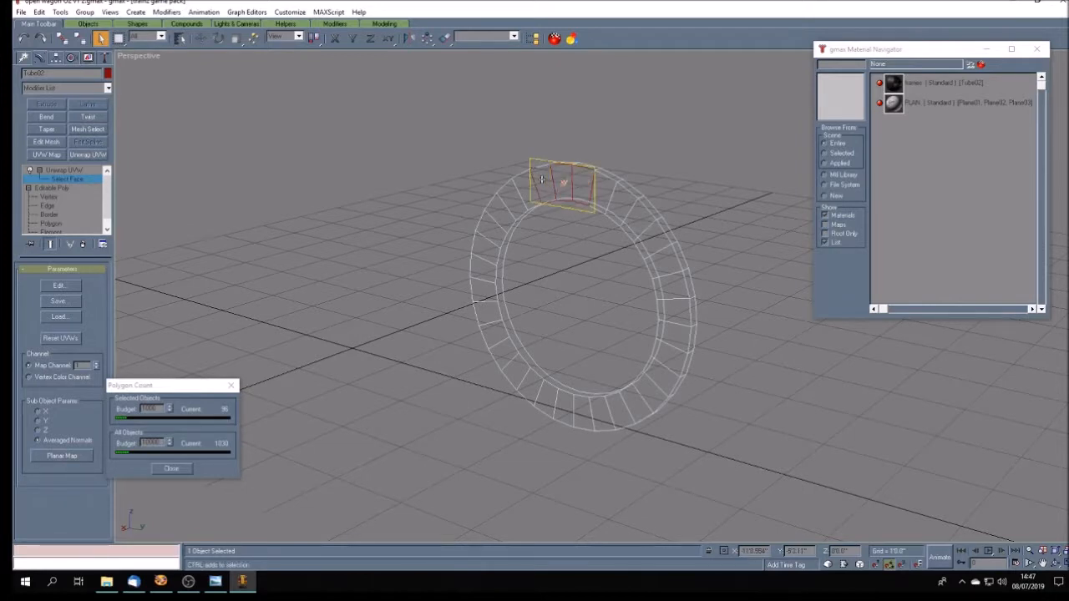
{"action": "left_click", "coordinate": [525, 192], "text": "ctrl"}
{"action": "left_click", "coordinate": [512, 202], "text": "ctrl"}
{"action": "left_click", "coordinate": [501, 215], "text": "ctrl"}
{"action": "left_click", "coordinate": [491, 232], "text": "ctrl"}
{"action": "left_click", "coordinate": [487, 251], "text": "ctrl"}
{"action": "left_click", "coordinate": [484, 272], "text": "ctrl"}
{"action": "left_click", "coordinate": [484, 294], "text": "ctrl"}
{"action": "left_click", "coordinate": [486, 313], "text": "ctrl"}
{"action": "left_click", "coordinate": [494, 340], "text": "ctrl"}
- Planar-map the selected flat faces, open their UVs for editing, and move the UV editor clear of the ring
{"action": "left_click", "coordinate": [77, 456]}
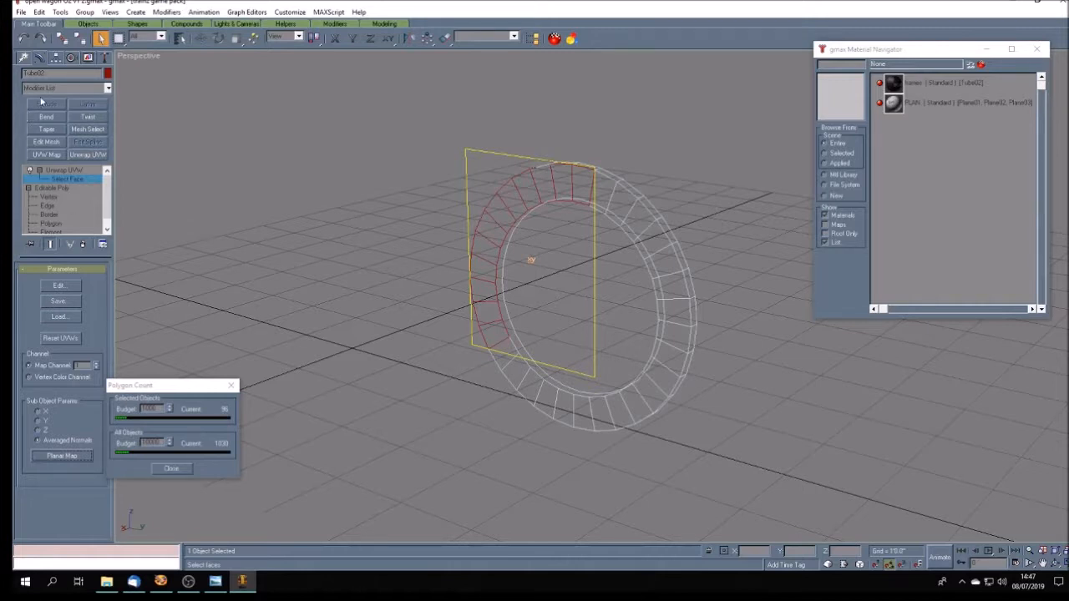
{"action": "left_click", "coordinate": [58, 286]}
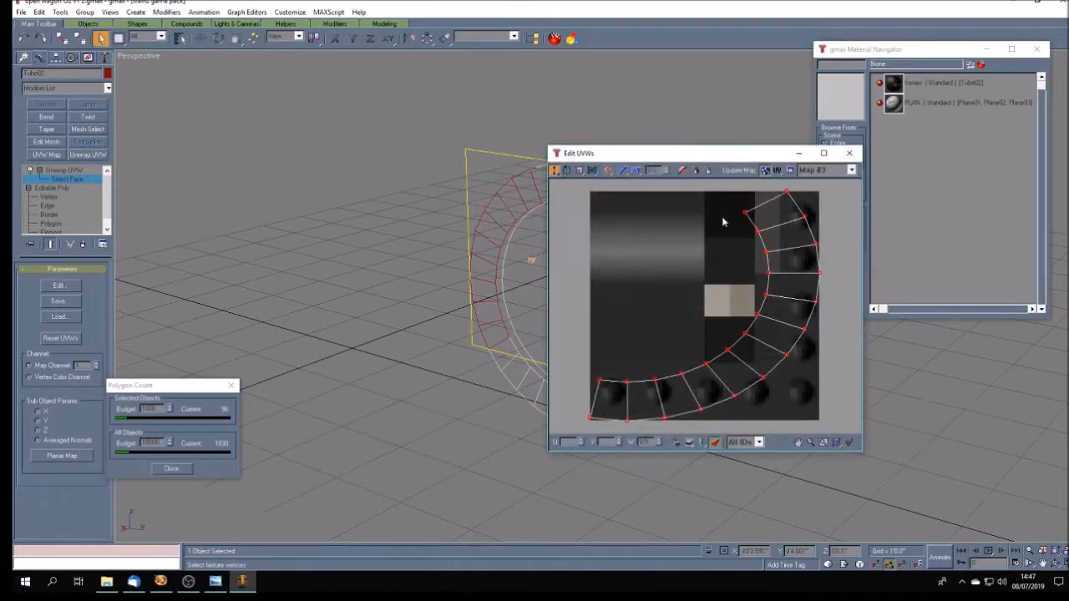
{"action": "left_click_drag", "start_coordinate": [686, 161], "coordinate": [863, 139]}
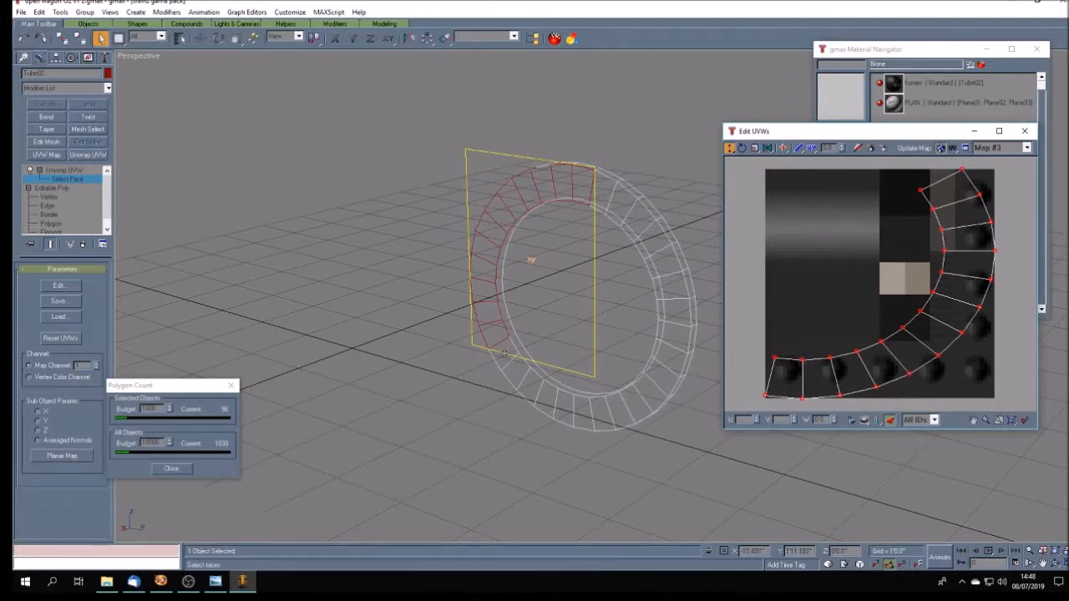
- Add the remaining flat front faces around the bottom and far side until the whole ring face is selected
{"action": "left_click", "coordinate": [530, 387], "text": "ctrl"}
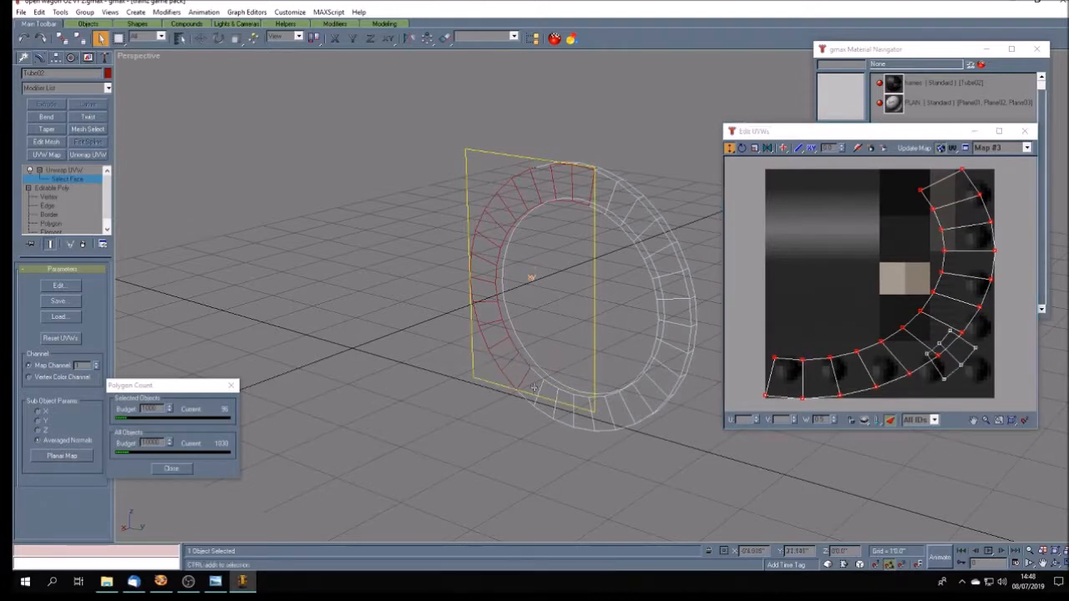
{"action": "left_click", "coordinate": [549, 392], "text": "ctrl"}
{"action": "left_click", "coordinate": [566, 401], "text": "ctrl"}
{"action": "left_click", "coordinate": [584, 408], "text": "ctrl"}
{"action": "left_click", "coordinate": [603, 412], "text": "ctrl"}
{"action": "left_click", "coordinate": [624, 412], "text": "ctrl"}
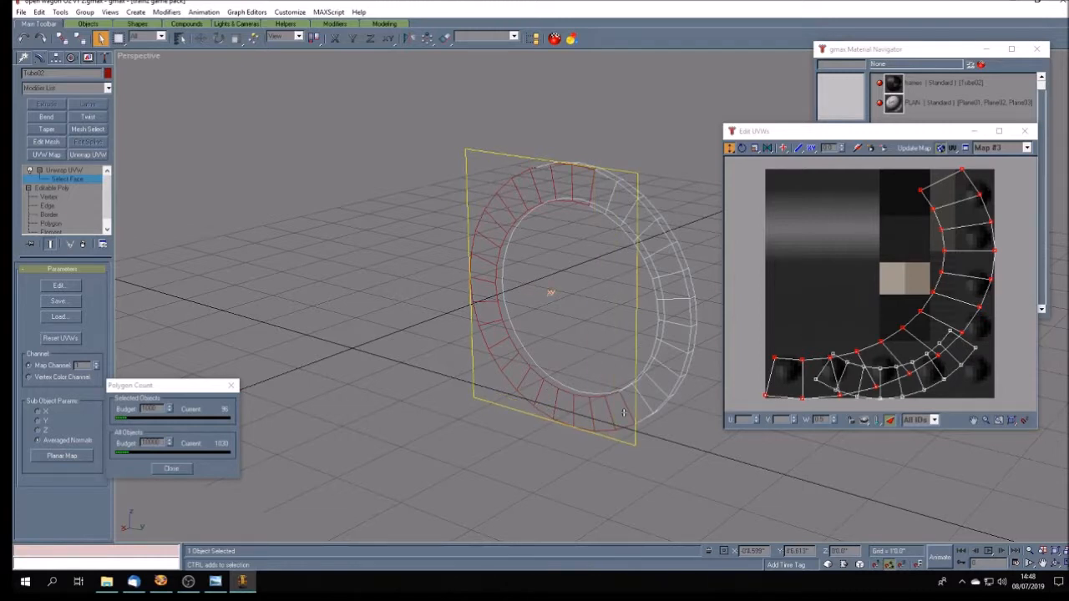
{"action": "left_click", "coordinate": [648, 390], "text": "ctrl"}
{"action": "left_click", "coordinate": [667, 373], "text": "ctrl"}
{"action": "left_click", "coordinate": [668, 361], "text": "ctrl"}
{"action": "left_click", "coordinate": [671, 334], "text": "ctrl"}
{"action": "left_click", "coordinate": [675, 309], "text": "ctrl"}
{"action": "left_click", "coordinate": [673, 286], "text": "ctrl"}
{"action": "left_click", "coordinate": [665, 261], "text": "ctrl"}
{"action": "left_click", "coordinate": [657, 240], "text": "ctrl"}
{"action": "left_click", "coordinate": [635, 224], "text": "ctrl"}
{"action": "left_click", "coordinate": [622, 203], "text": "ctrl"}
{"action": "left_click", "coordinate": [602, 191], "text": "ctrl"}
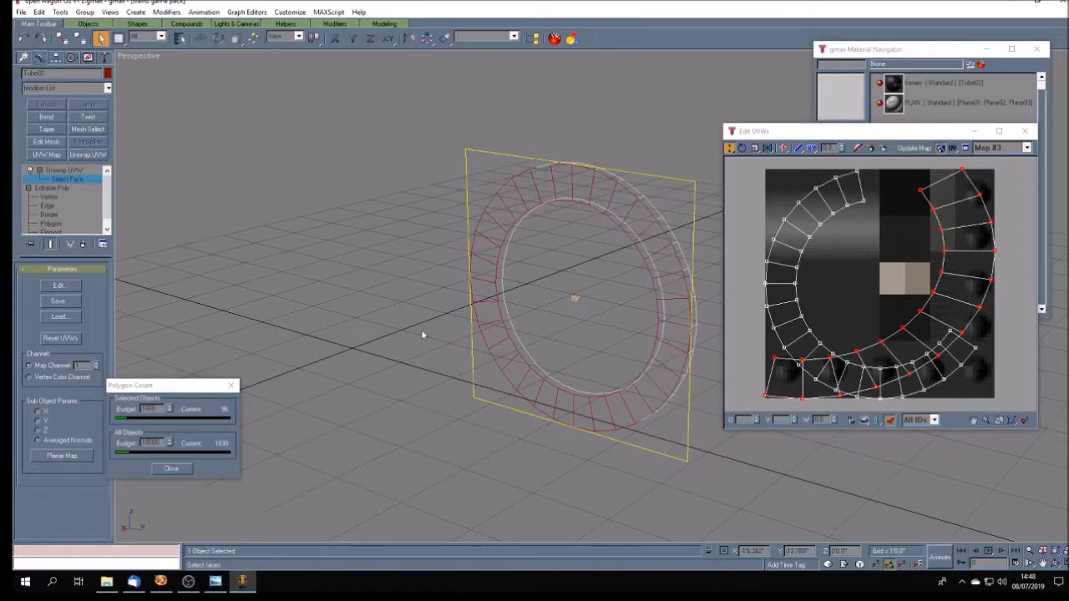
- Planar-map the complete flat ring face and scale its UV ring down to a small circle on the texture
{"action": "left_click", "coordinate": [73, 456]}
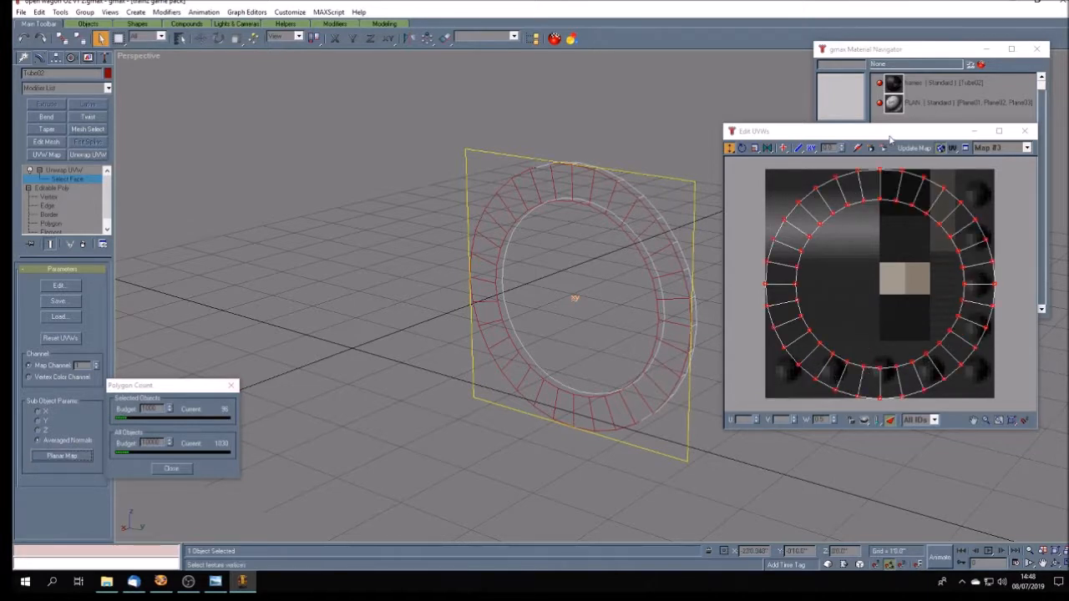
{"action": "left_click_drag", "start_coordinate": [890, 139], "coordinate": [461, 143]}
{"action": "left_click", "coordinate": [326, 152]}
{"action": "left_click_drag", "start_coordinate": [324, 166], "coordinate": [561, 387]}
{"action": "left_click_drag", "start_coordinate": [453, 181], "coordinate": [473, 310]}
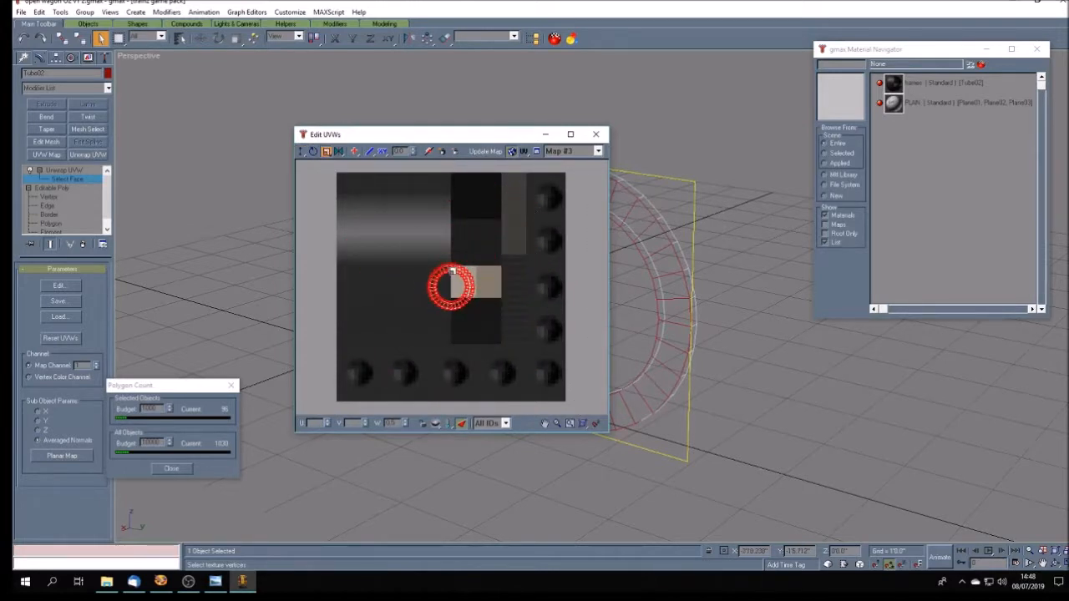
{"action": "left_click_drag", "start_coordinate": [451, 270], "coordinate": [421, 273]}
- Move the small UV ring onto the plain near-black square above the beige patches and close the UV editor
{"action": "left_click", "coordinate": [300, 152]}
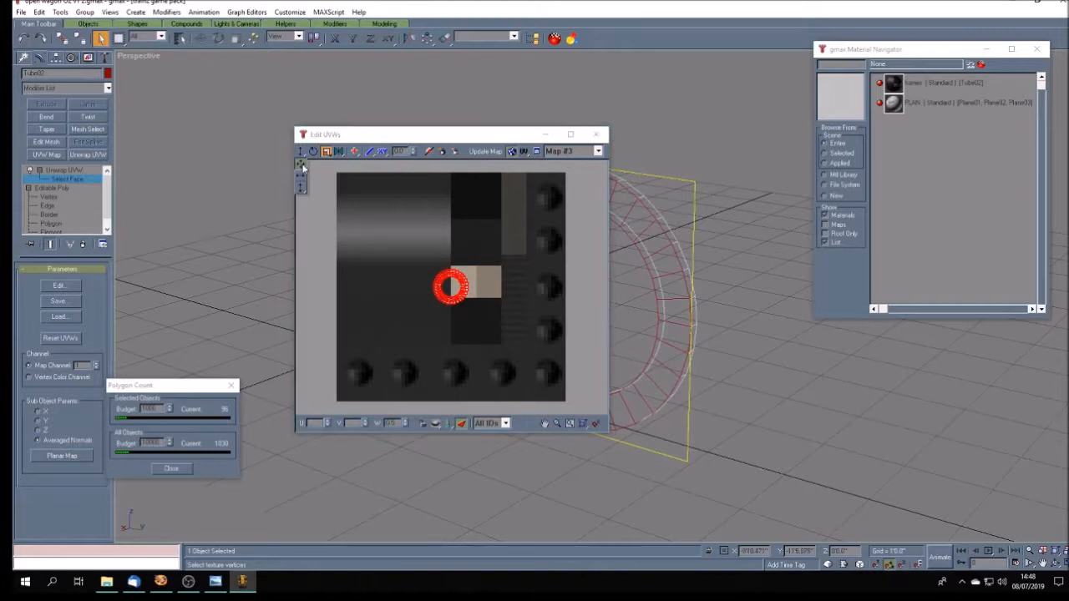
{"action": "left_click_drag", "start_coordinate": [450, 298], "coordinate": [476, 207]}
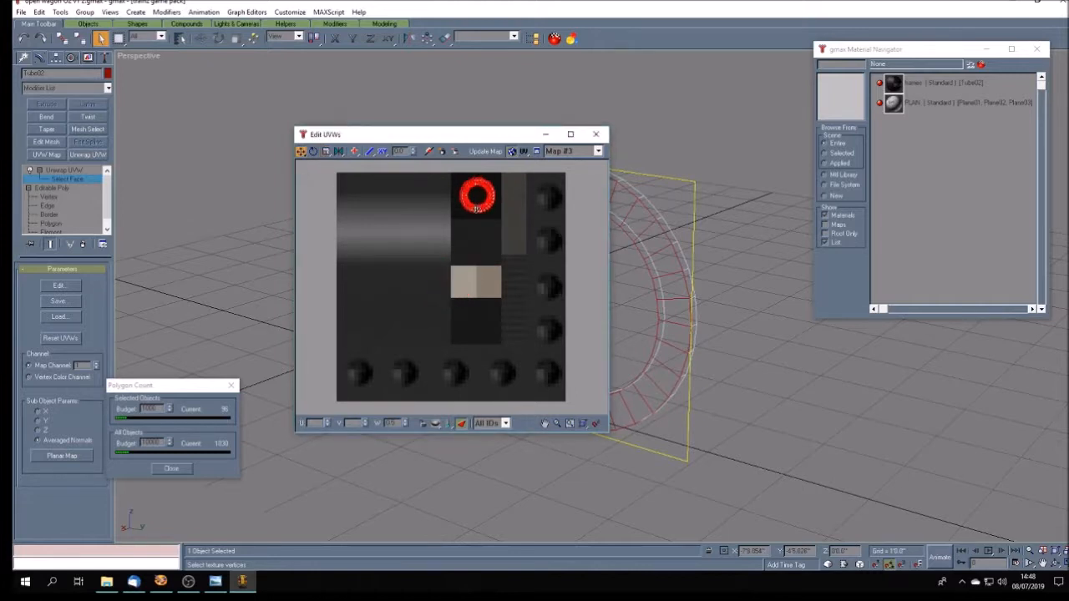
{"action": "left_click", "coordinate": [606, 136]}
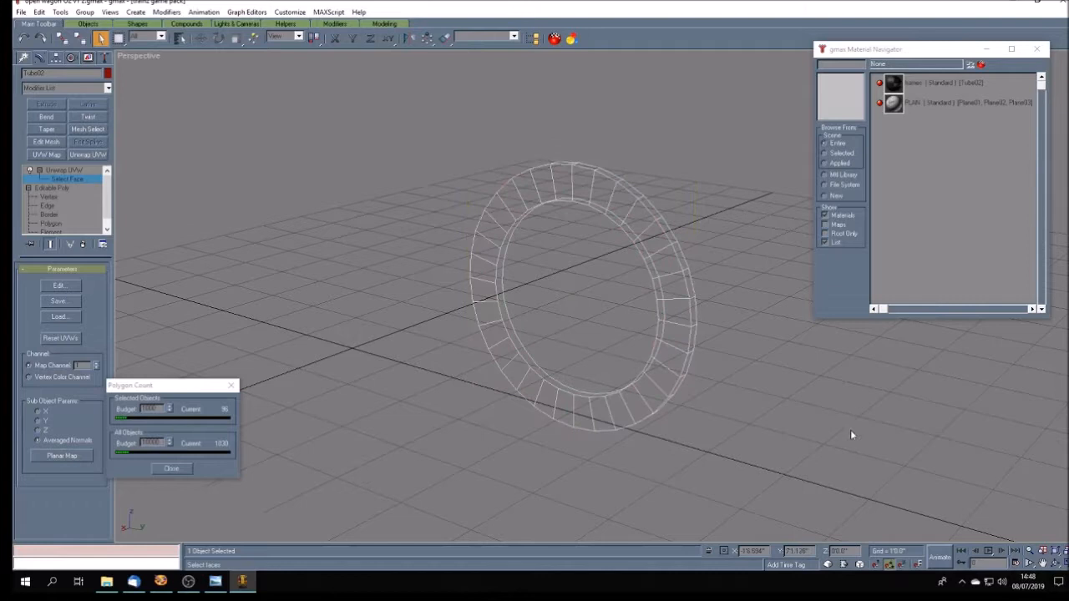
- Return the Perspective view to shaded display and inspect the textured flange ring from its other side
{"action": "left_click", "coordinate": [1056, 564]}
{"action": "left_click_drag", "start_coordinate": [655, 421], "coordinate": [618, 404]}
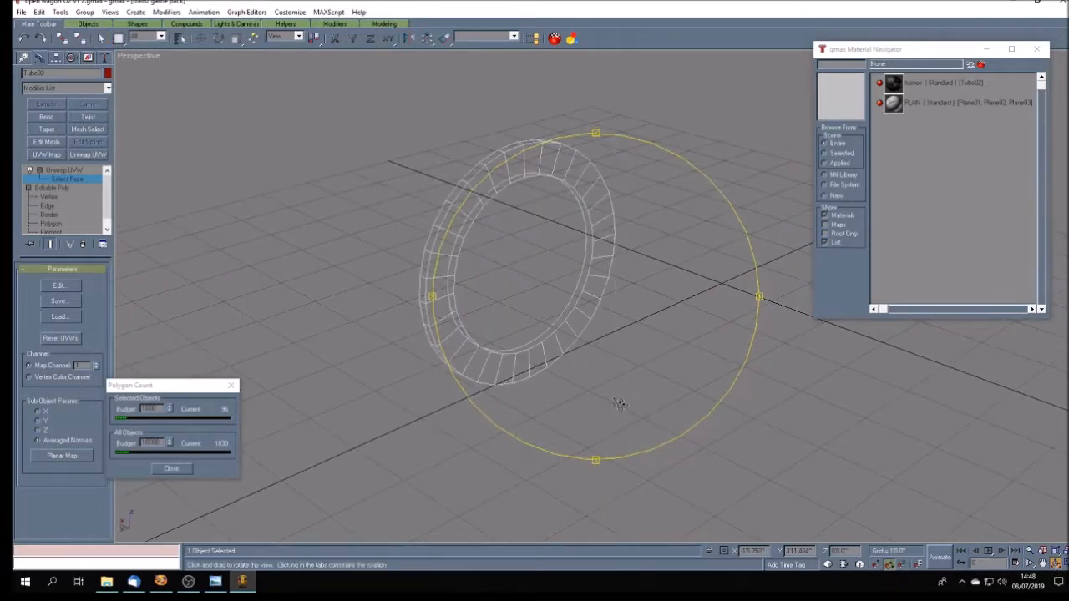
{"action": "right_click", "coordinate": [153, 55]}
{"action": "left_click", "coordinate": [171, 67]}
{"action": "mouse_move", "coordinate": [534, 362]}
{"action": "left_mouse_down"}
{"action": "mouse_move", "coordinate": [657, 359]}
{"action": "mouse_move", "coordinate": [637, 365]}
{"action": "mouse_move", "coordinate": [687, 379]}
{"action": "mouse_move", "coordinate": [512, 378]}
{"action": "mouse_move", "coordinate": [566, 376]}
{"action": "mouse_move", "coordinate": [576, 392]}
{"action": "left_mouse_up"}
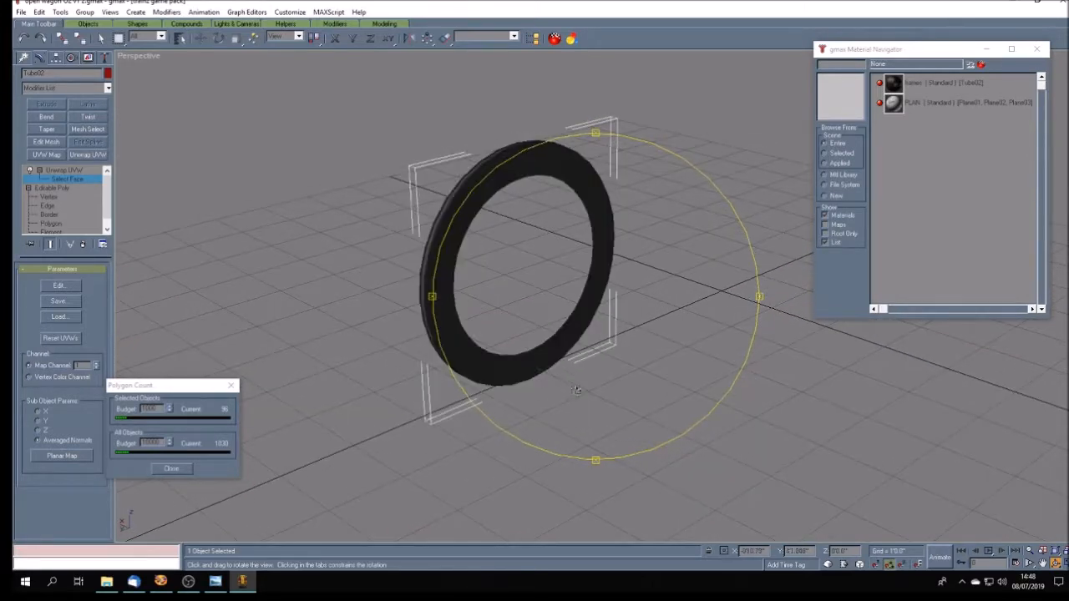
- Leave face selection on the flange ring and unhide all hidden objects
{"action": "left_click", "coordinate": [72, 172]}
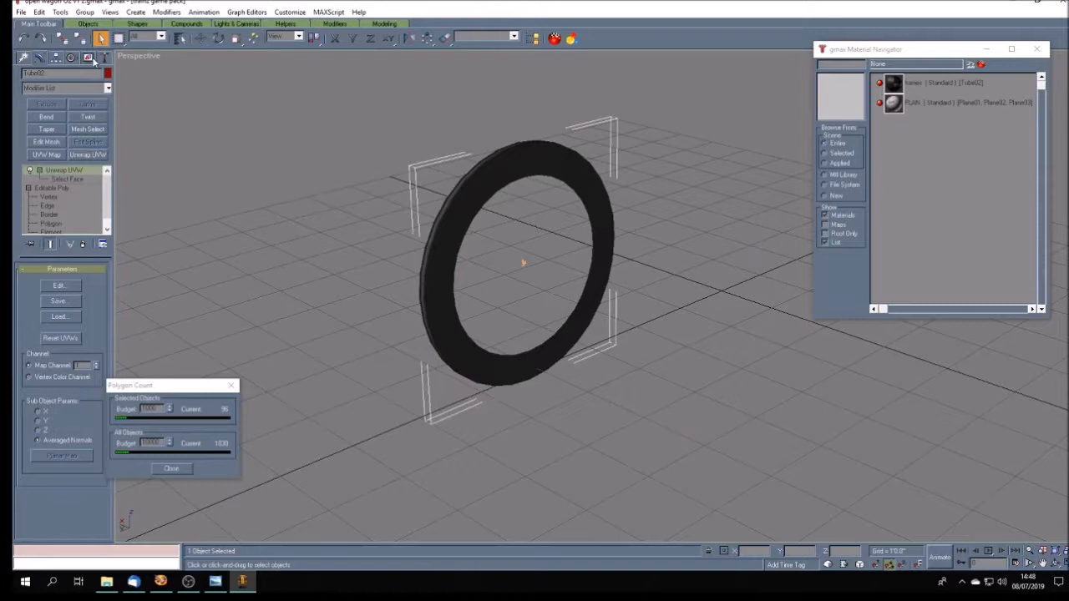
{"action": "left_click", "coordinate": [88, 58]}
{"action": "left_click", "coordinate": [83, 351]}
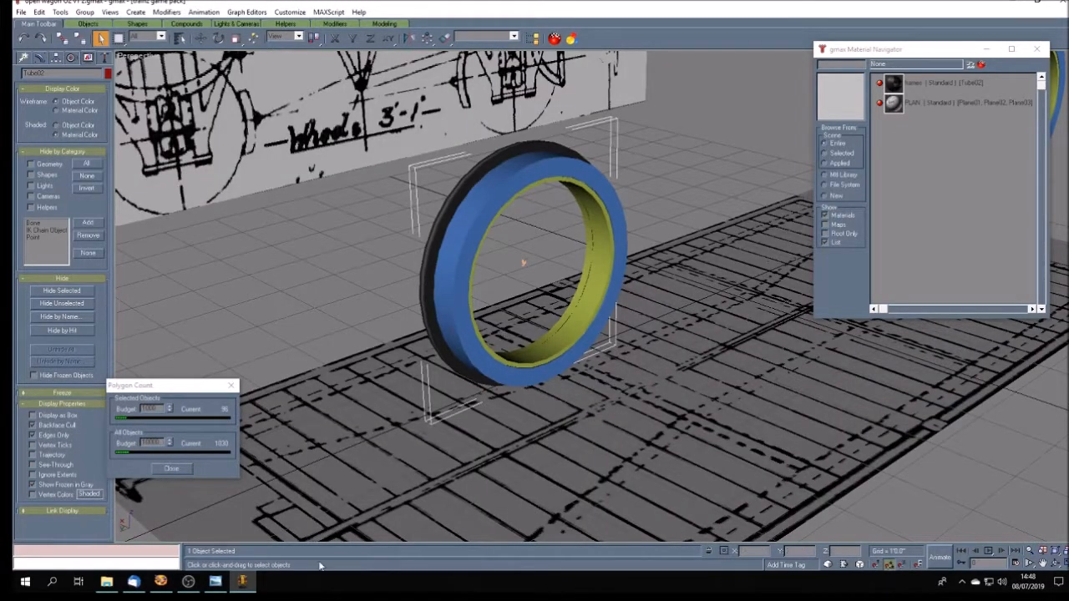
- Check the wheels in the open wagon O2.jpg photo in Windows Photo Viewer, and back in gmax select the blue wheel ring for moving
{"action": "left_click", "coordinate": [215, 582]}
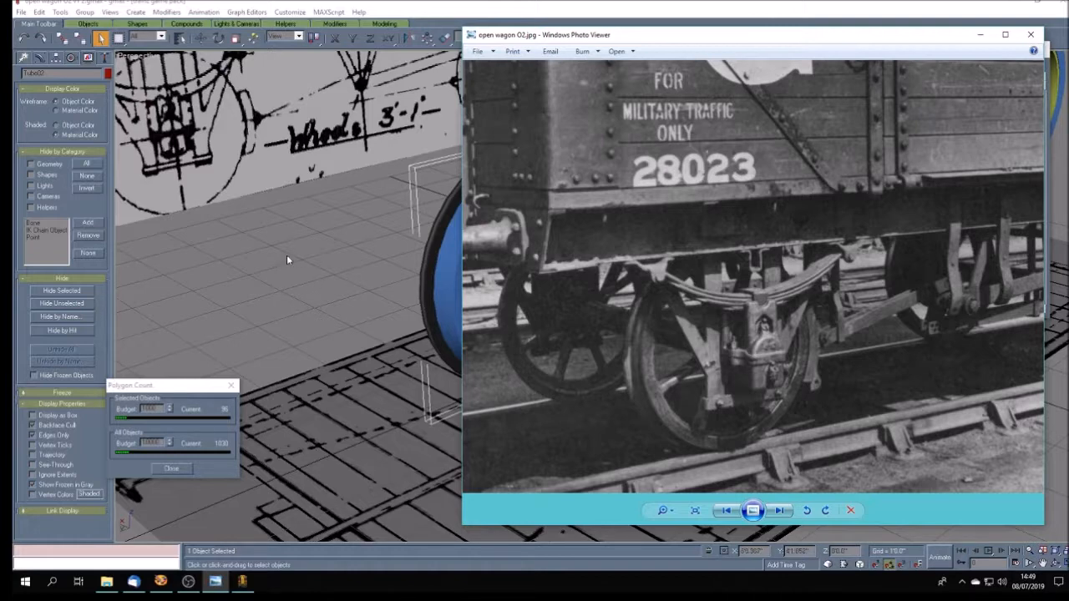
{"action": "left_click", "coordinate": [360, 8]}
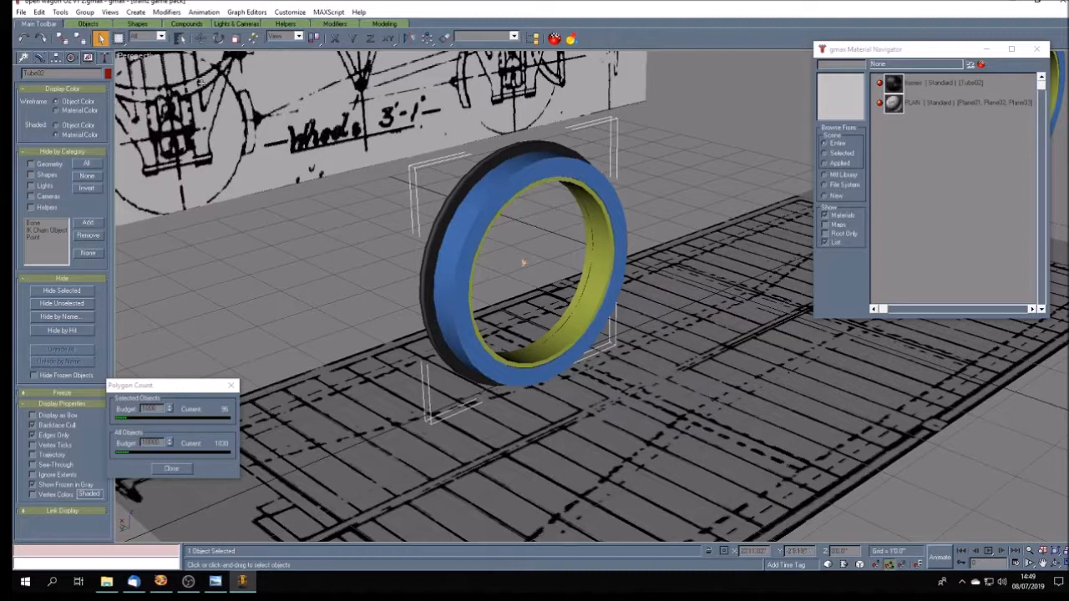
{"action": "left_click", "coordinate": [331, 289]}
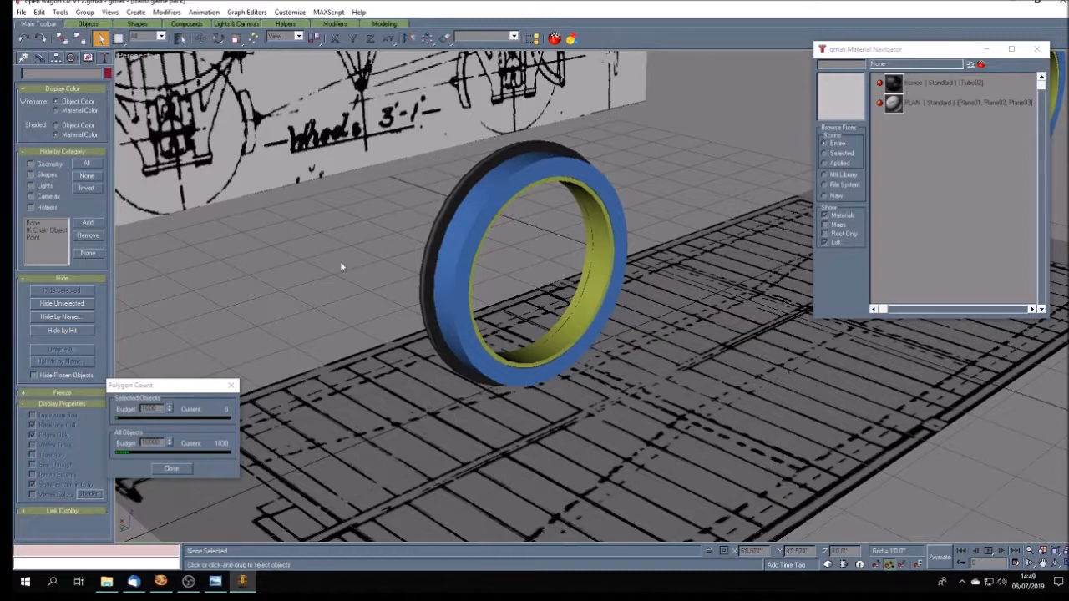
{"action": "left_click", "coordinate": [457, 226]}
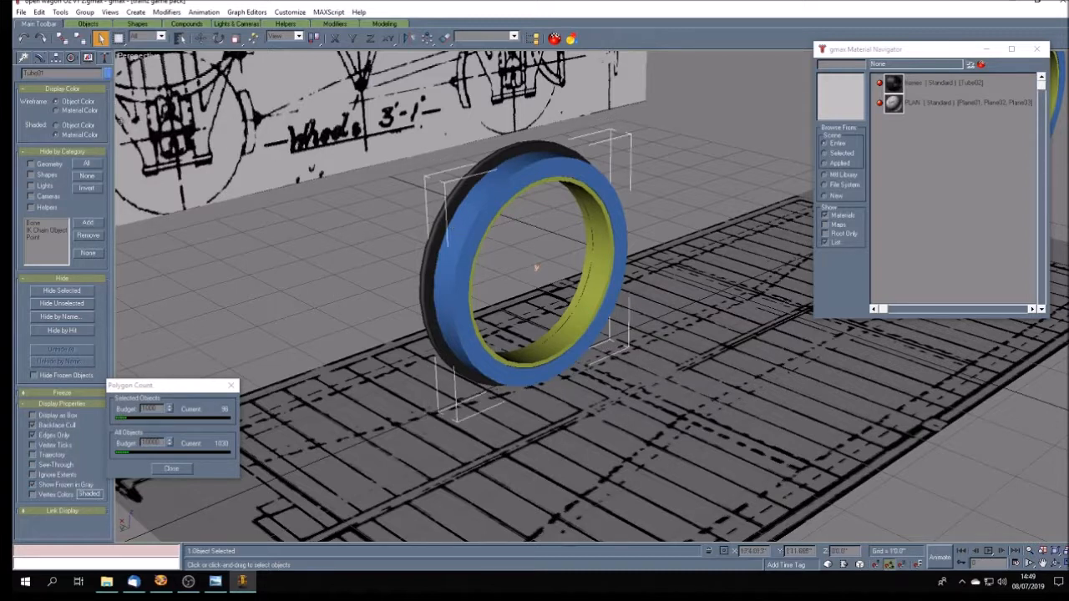
{"action": "key", "text": "w"}
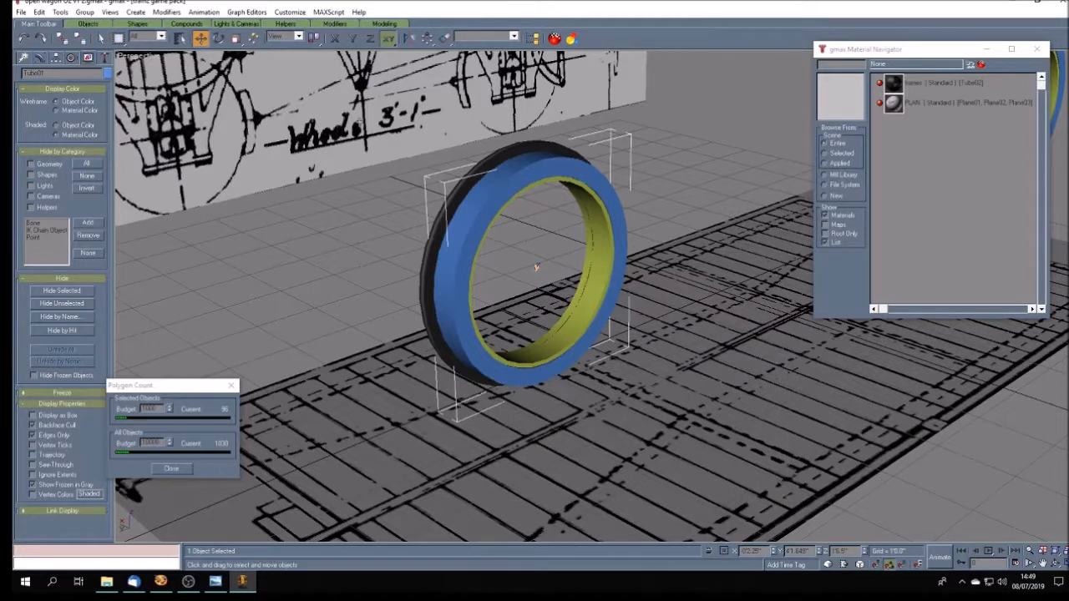
{"action": "left_click", "coordinate": [336, 39]}
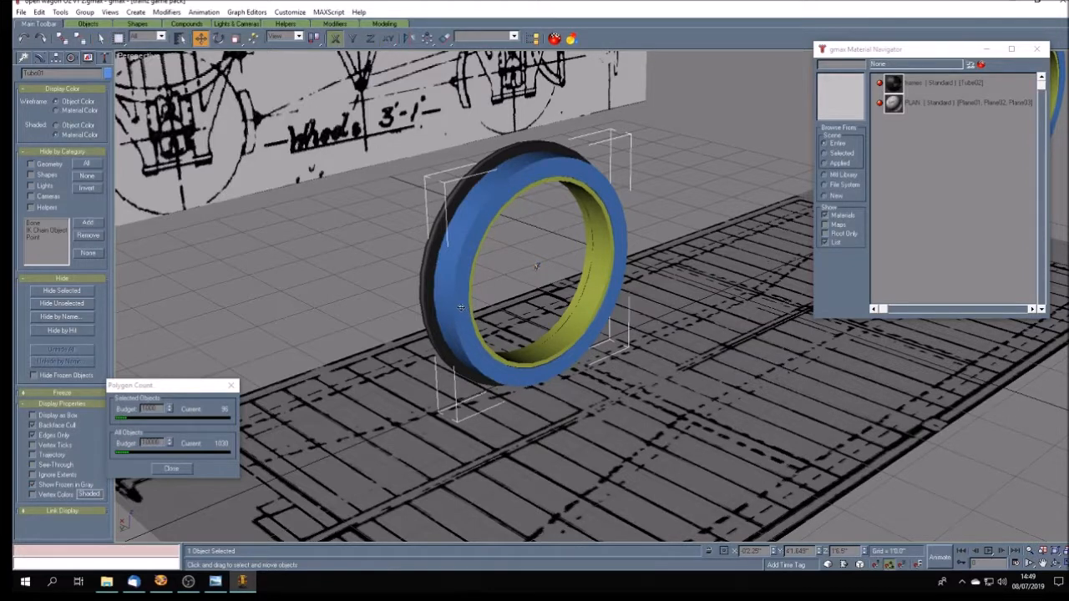
{"action": "left_click_drag", "start_coordinate": [459, 307], "coordinate": [481, 313], "text": "shift"}
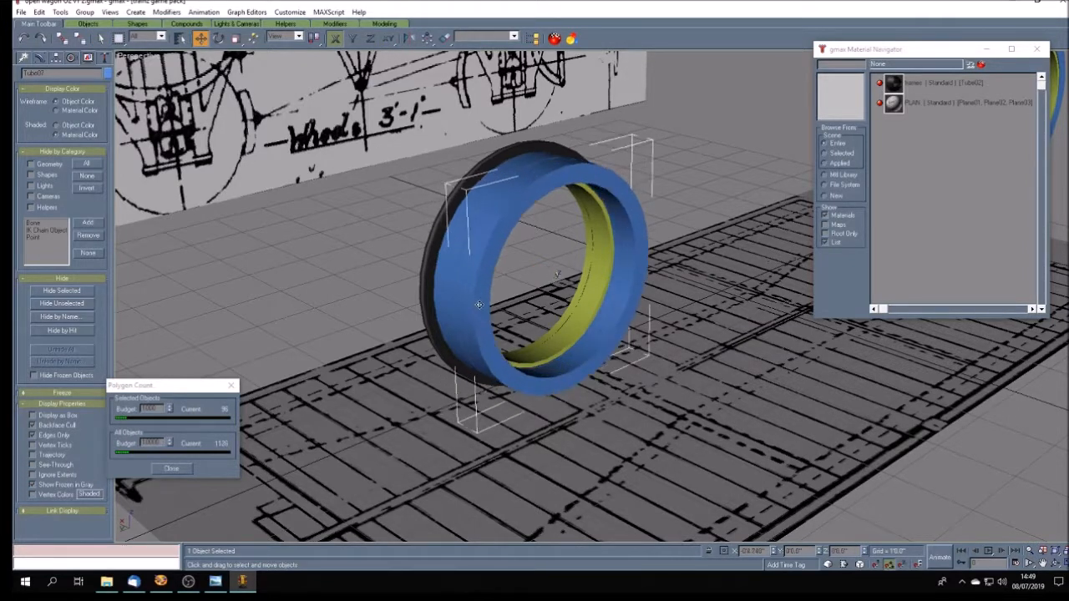
{"action": "left_click", "coordinate": [575, 332]}
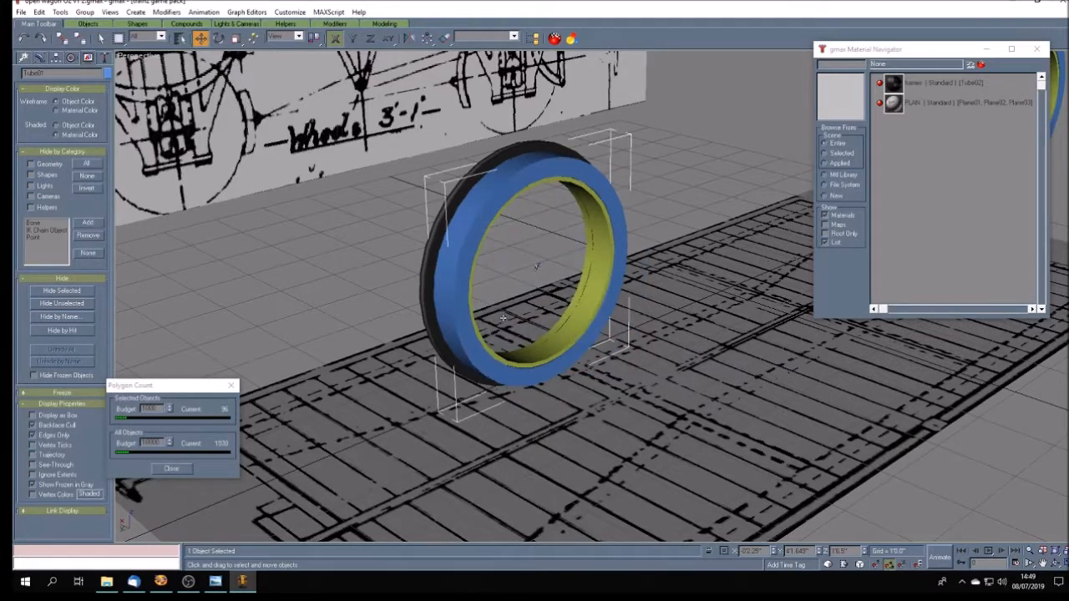
- Clone the blue ring along the Y axis as one independent copy standing clear of the wheel
{"action": "left_click", "coordinate": [353, 38]}
{"action": "left_click_drag", "start_coordinate": [536, 268], "coordinate": [728, 202], "text": "shift"}
{"action": "left_click_drag", "start_coordinate": [646, 244], "coordinate": [642, 277], "text": "shift"}
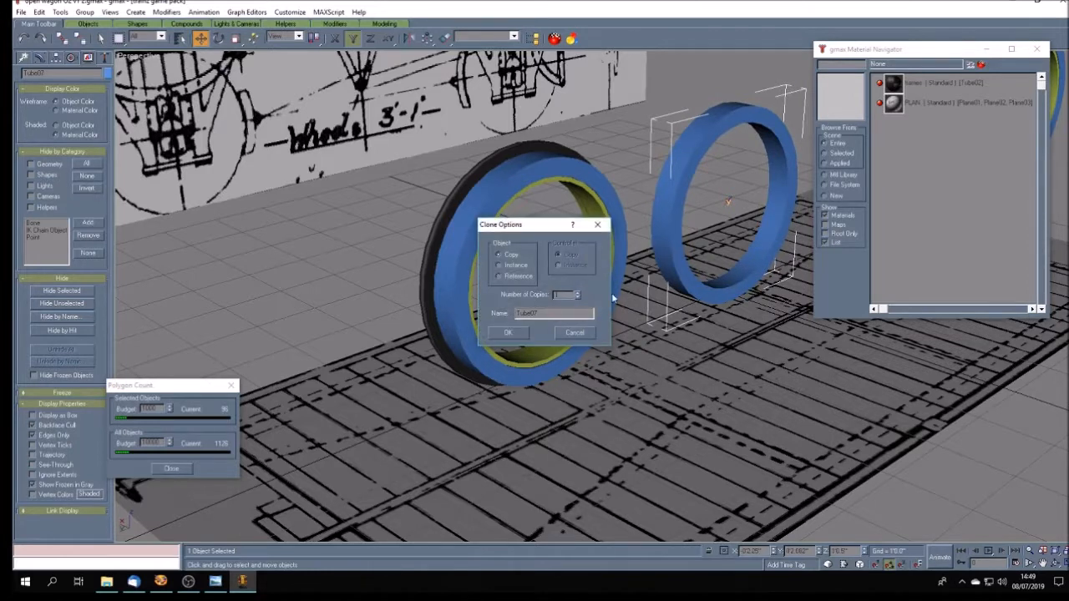
{"action": "left_click", "coordinate": [507, 333]}
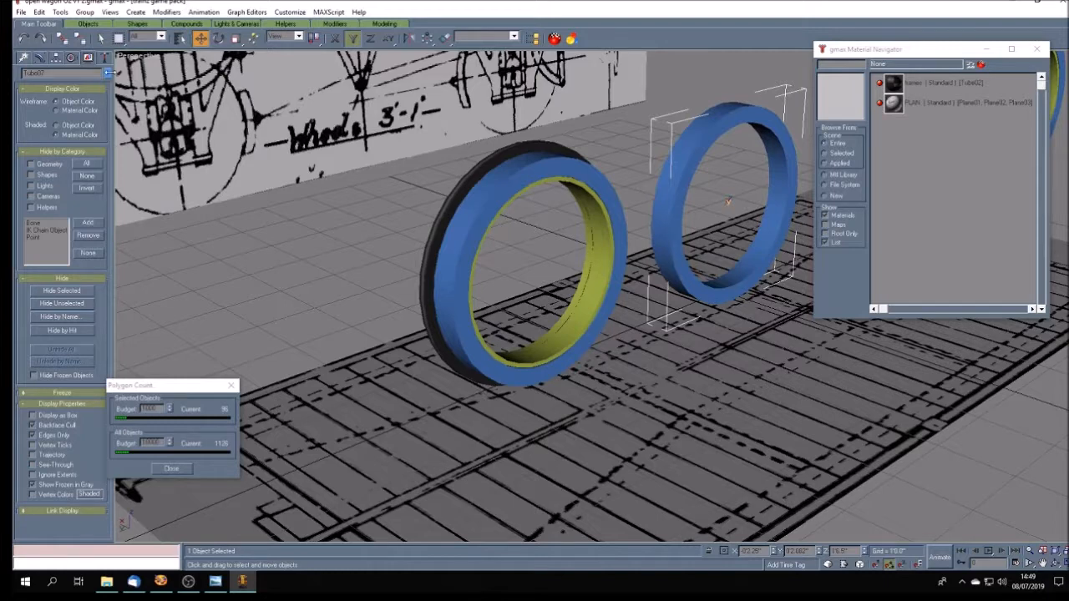
- Change the copied ring's object colour to dark blue
{"action": "left_click", "coordinate": [109, 73]}
{"action": "left_click", "coordinate": [590, 282]}
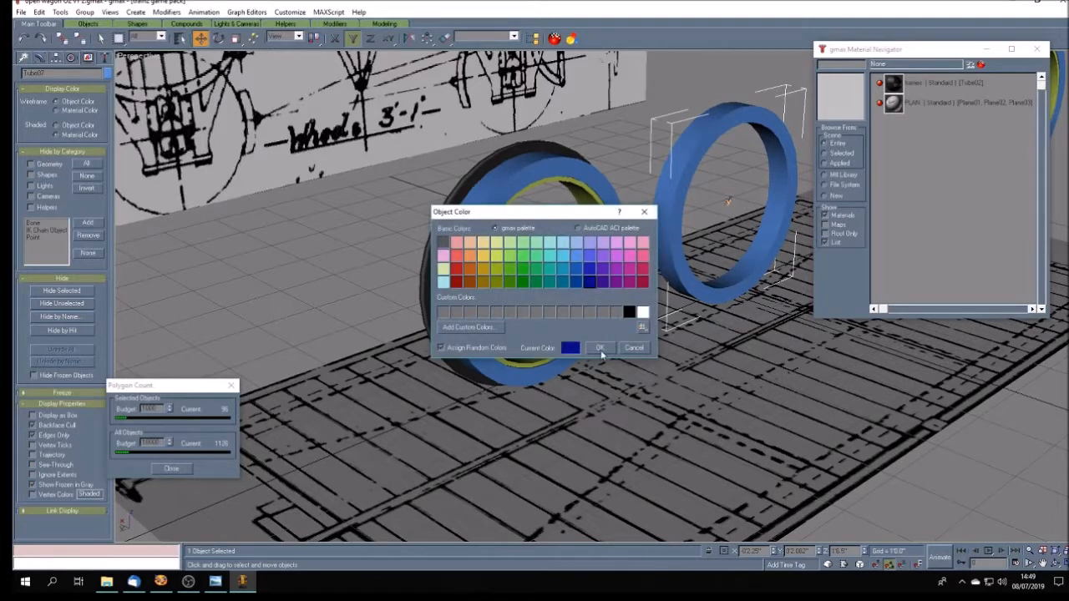
{"action": "left_click", "coordinate": [600, 347]}
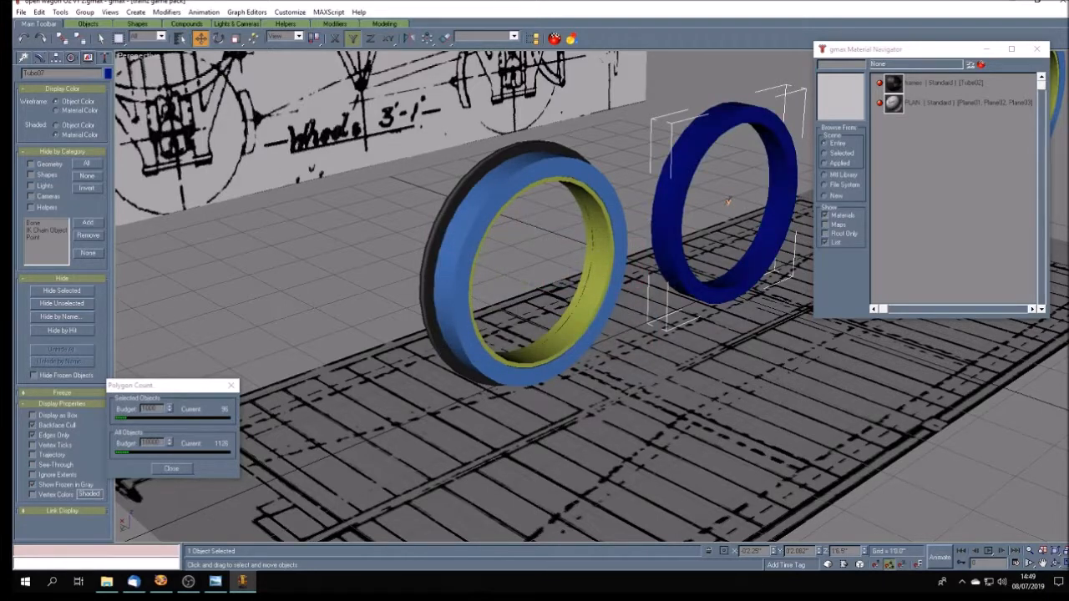
- Frame the copied ring in a maximized Left view and start editing its vertices
{"action": "left_click", "coordinate": [1058, 565]}
{"action": "left_click", "coordinate": [1042, 564]}
{"action": "left_click_drag", "start_coordinate": [498, 432], "coordinate": [410, 425]}
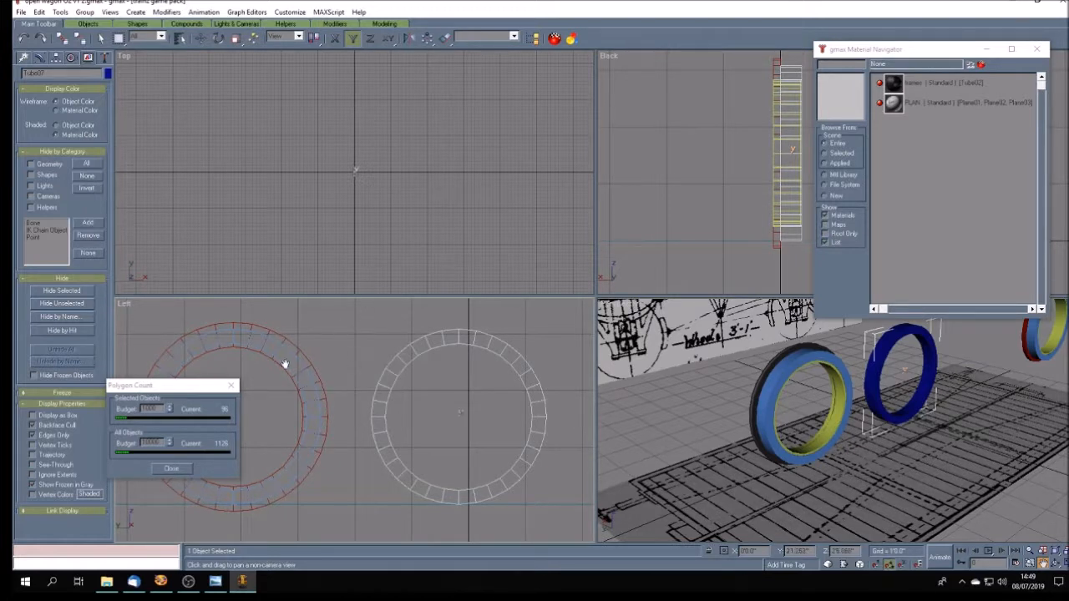
{"action": "left_click", "coordinate": [1064, 564]}
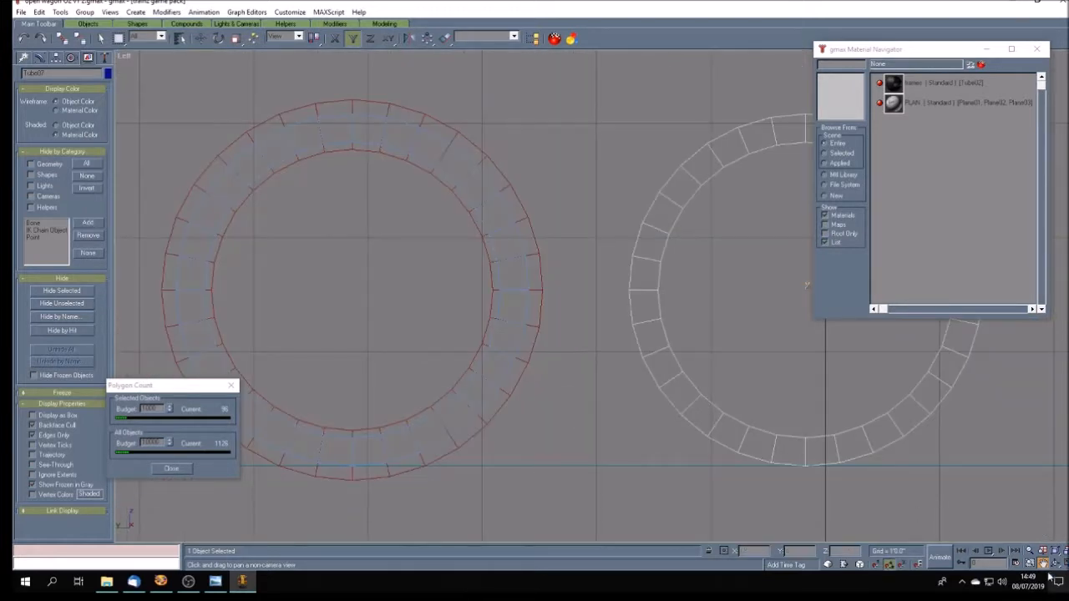
{"action": "left_click_drag", "start_coordinate": [774, 338], "coordinate": [527, 351]}
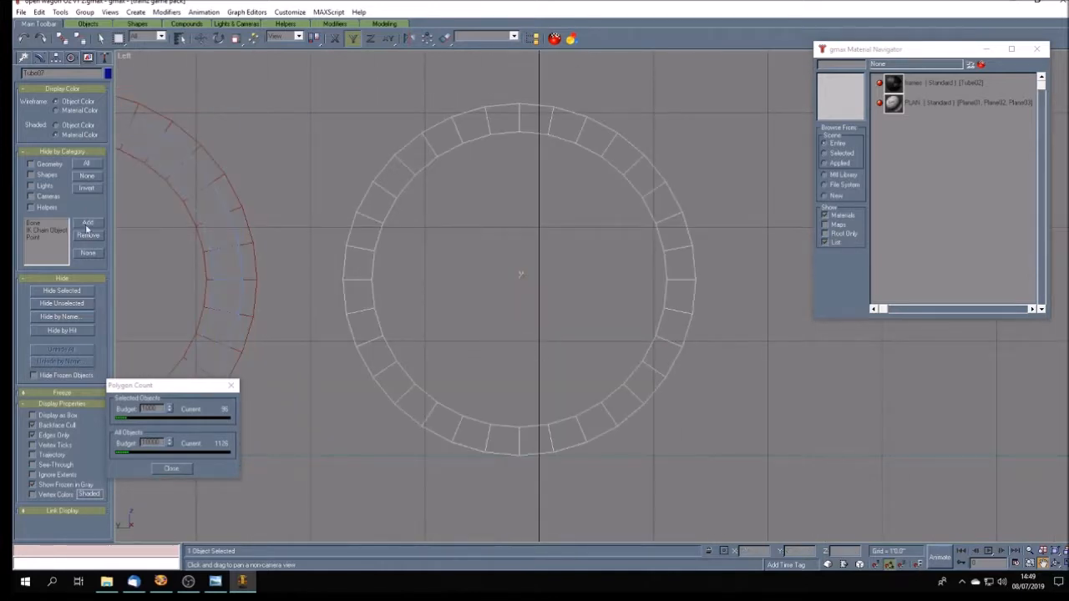
{"action": "left_click", "coordinate": [39, 56]}
{"action": "left_click", "coordinate": [27, 171]}
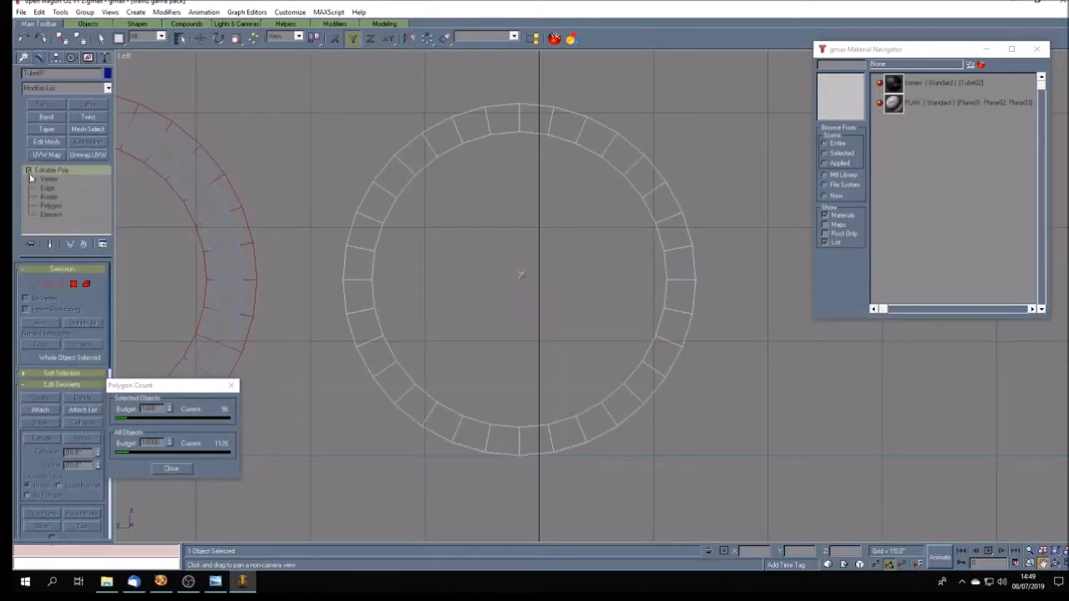
{"action": "left_click", "coordinate": [51, 180]}
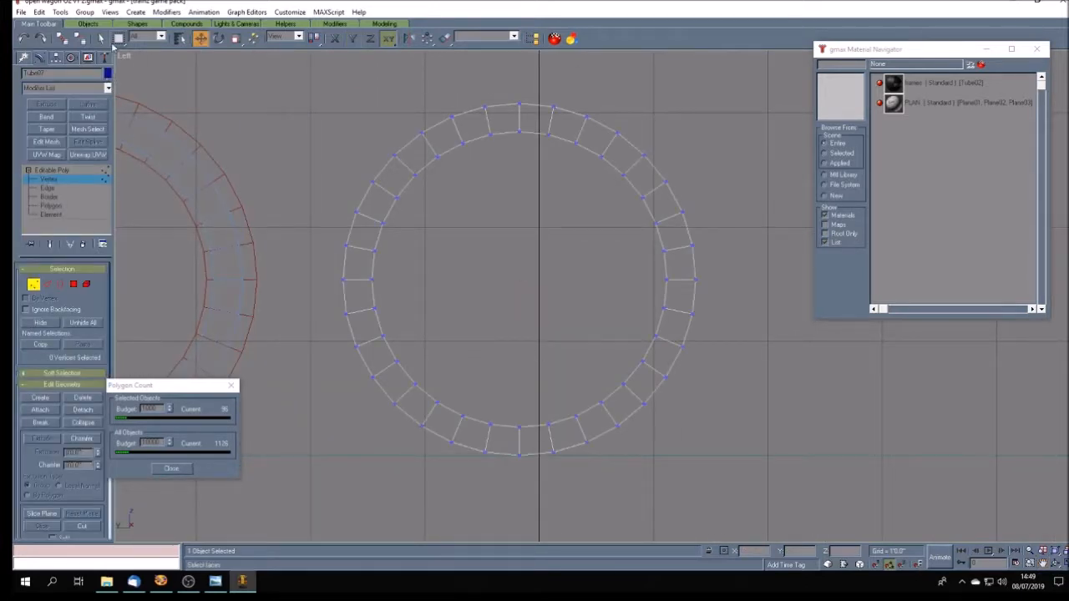
- Select all vertices around the copied ring's inner circle, delete them to leave only the outer rim, and leave vertex editing
{"action": "left_click", "coordinate": [101, 38]}
{"action": "left_click_drag", "start_coordinate": [450, 130], "coordinate": [584, 179]}
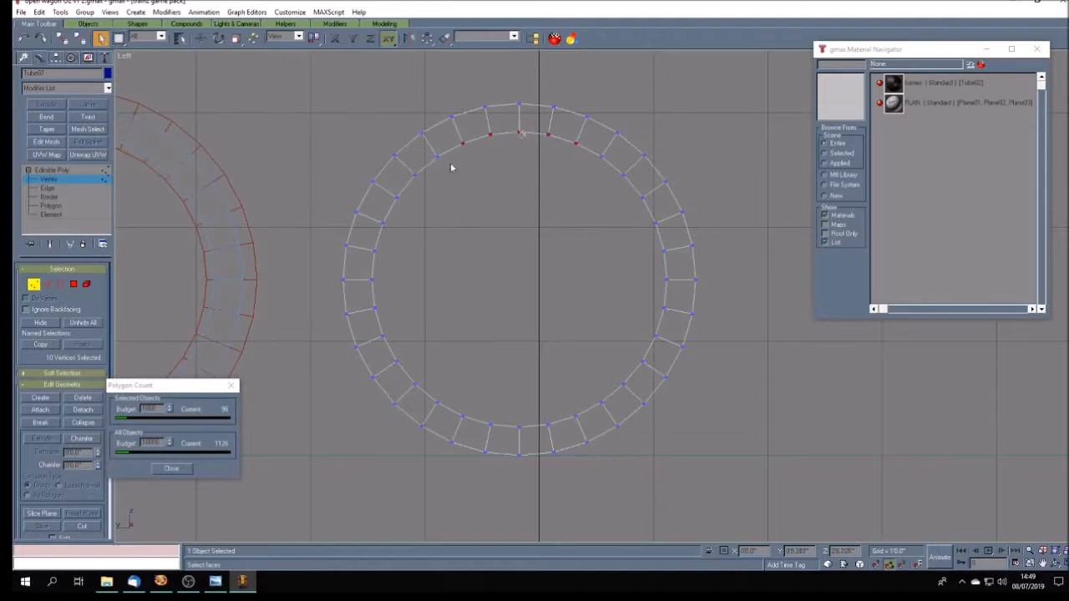
{"action": "left_click_drag", "start_coordinate": [447, 156], "coordinate": [587, 433], "text": "ctrl"}
{"action": "left_click_drag", "start_coordinate": [583, 360], "coordinate": [631, 410], "text": "ctrl"}
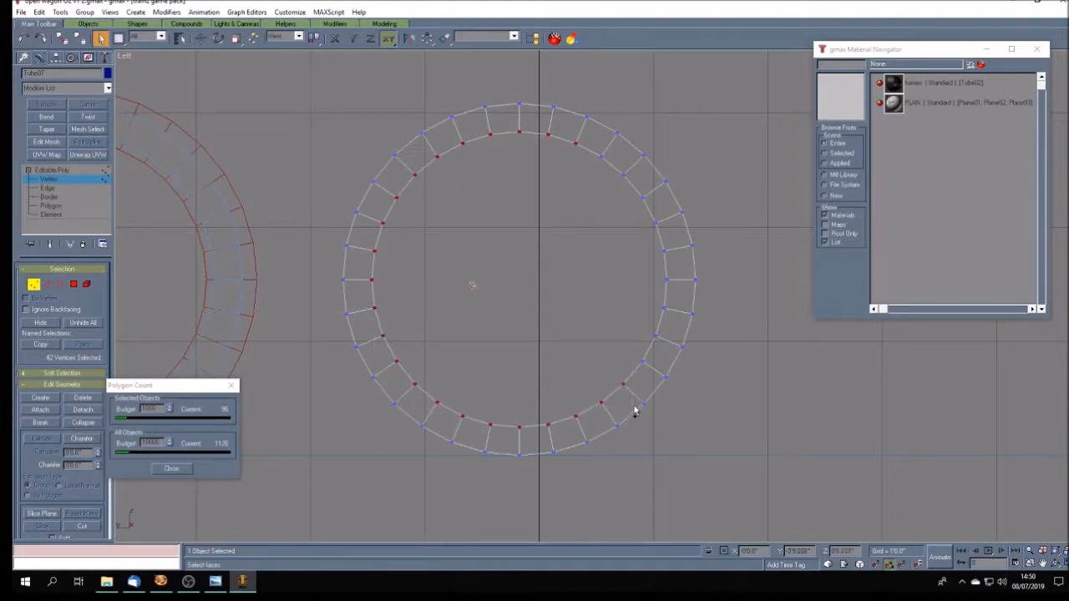
{"action": "left_click_drag", "start_coordinate": [626, 320], "coordinate": [653, 338], "text": "ctrl"}
{"action": "left_click_drag", "start_coordinate": [645, 270], "coordinate": [681, 320], "text": "ctrl"}
{"action": "left_click_drag", "start_coordinate": [641, 225], "coordinate": [677, 258], "text": "ctrl"}
{"action": "left_click_drag", "start_coordinate": [618, 173], "coordinate": [651, 220], "text": "ctrl"}
{"action": "left_click_drag", "start_coordinate": [609, 166], "coordinate": [610, 172], "text": "ctrl"}
{"action": "left_click", "coordinate": [1059, 563]}
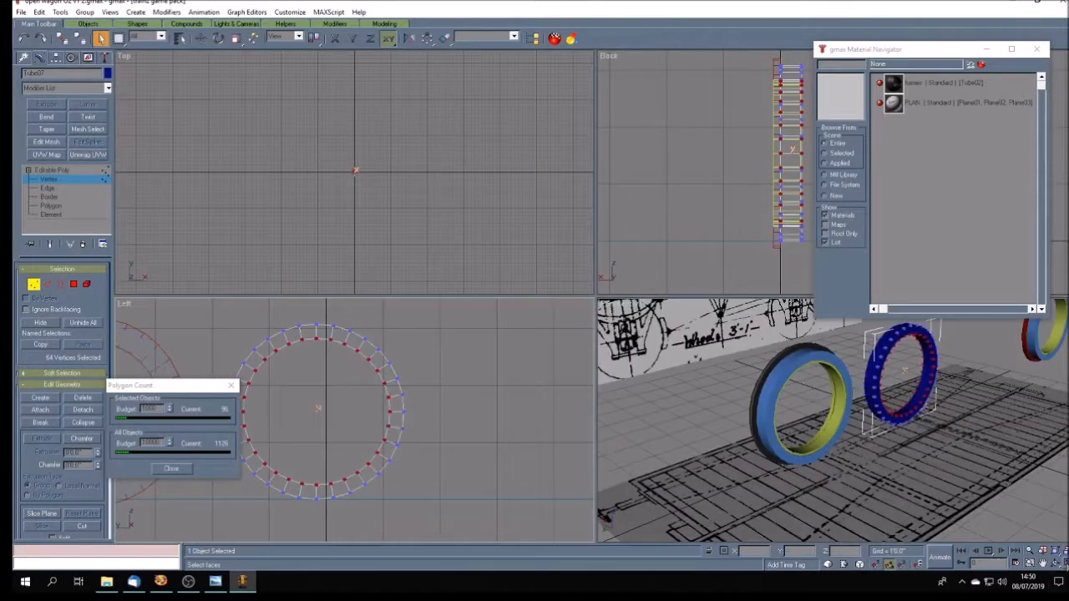
{"action": "left_click", "coordinate": [1042, 563]}
{"action": "left_click_drag", "start_coordinate": [866, 439], "coordinate": [778, 442]}
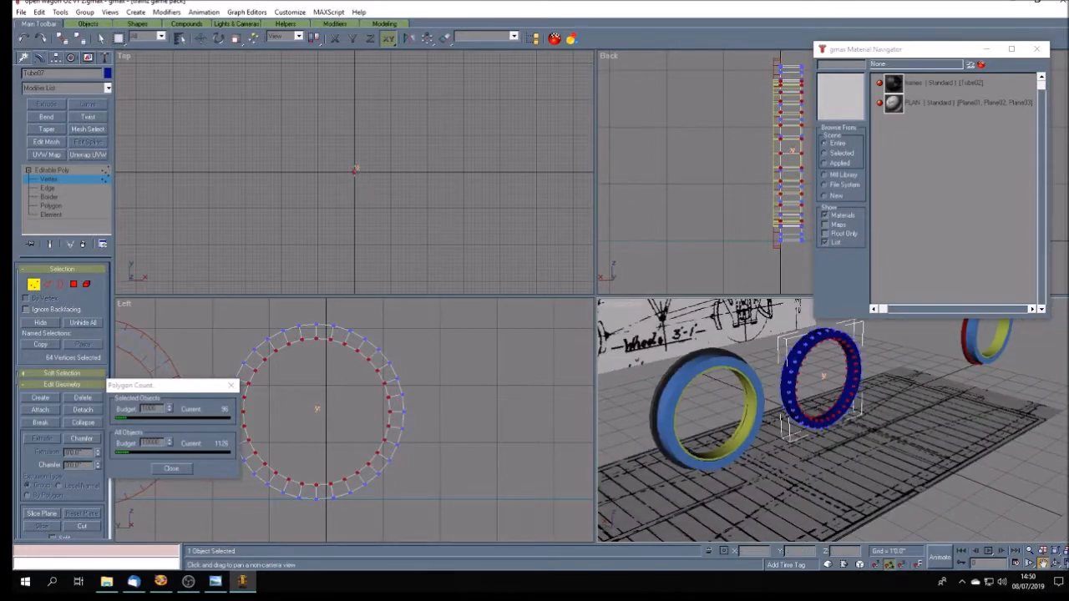
{"action": "left_click", "coordinate": [1058, 563]}
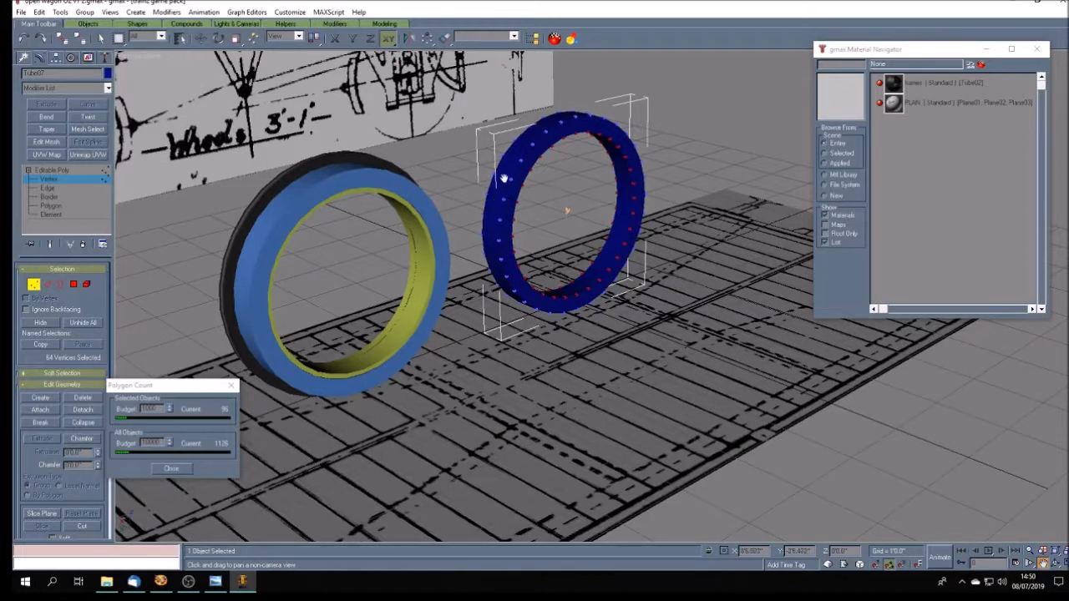
{"action": "key", "text": "Delete"}
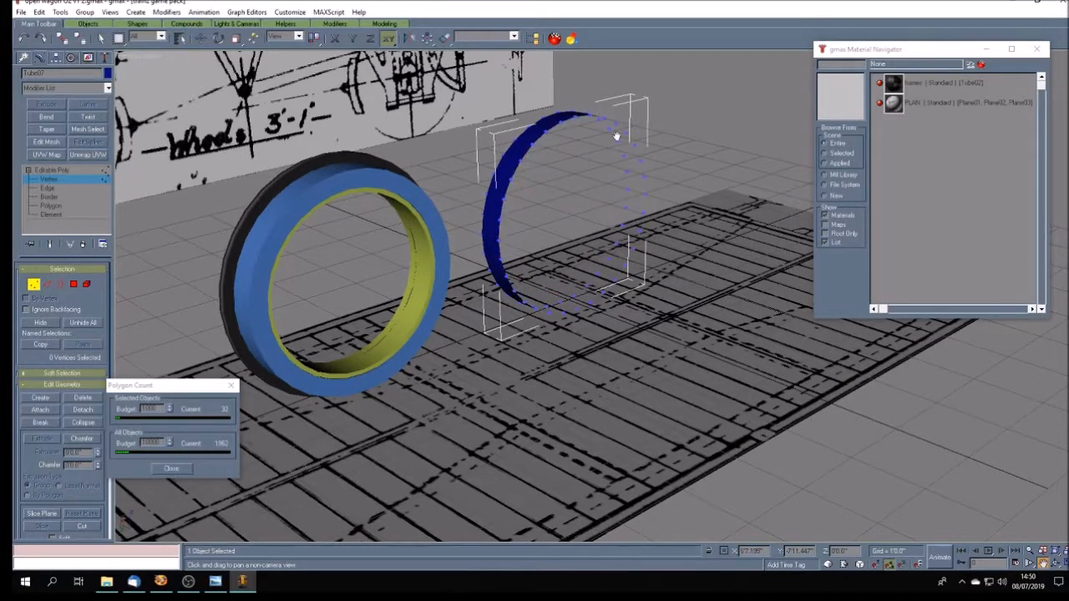
{"action": "left_click", "coordinate": [54, 170]}
{"action": "left_click", "coordinate": [450, 172]}
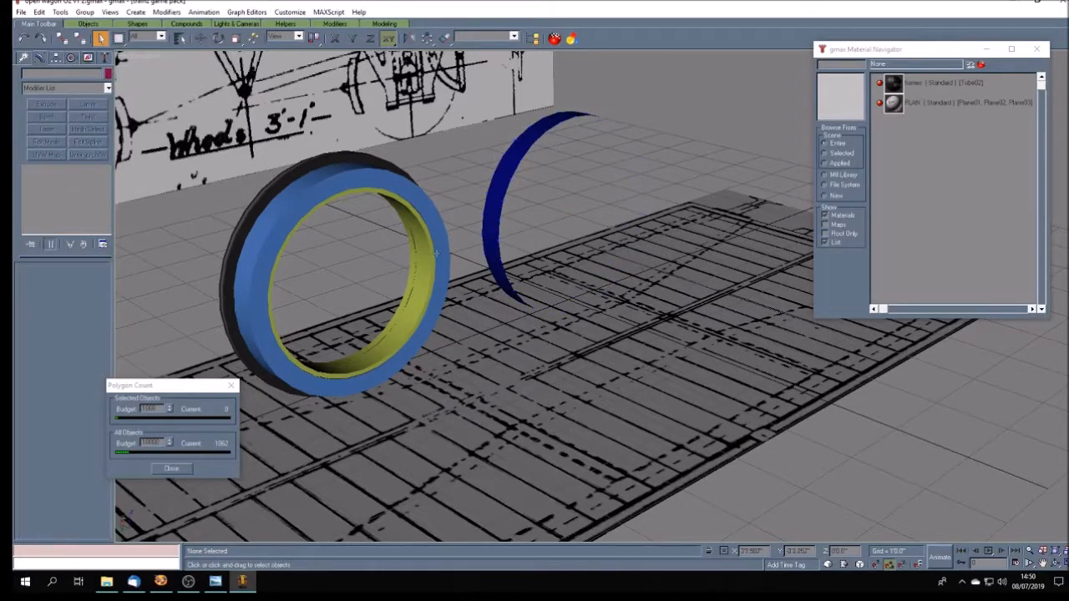
{"action": "left_click", "coordinate": [339, 190]}
{"action": "left_click", "coordinate": [92, 58]}
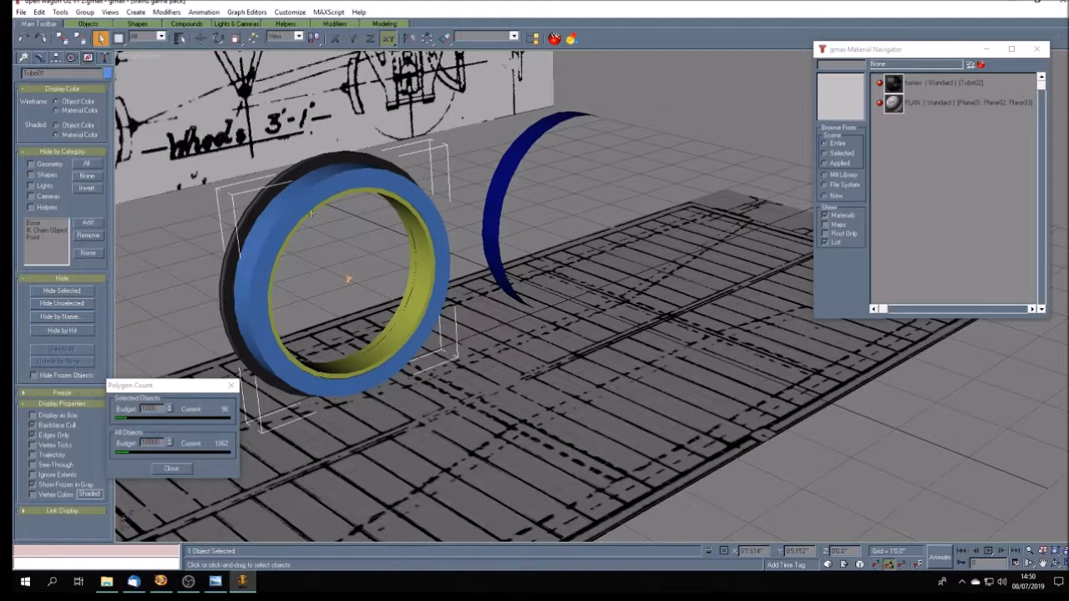
{"action": "left_click", "coordinate": [193, 282]}
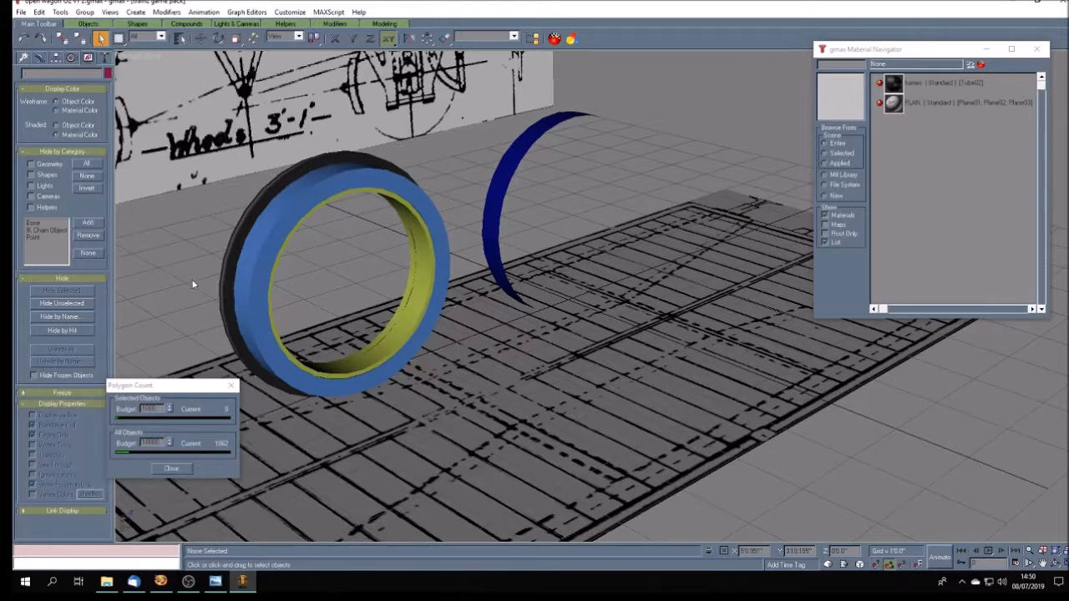
- Assign the black flange ring's material to the yellow inner ring
{"action": "left_click", "coordinate": [416, 309]}
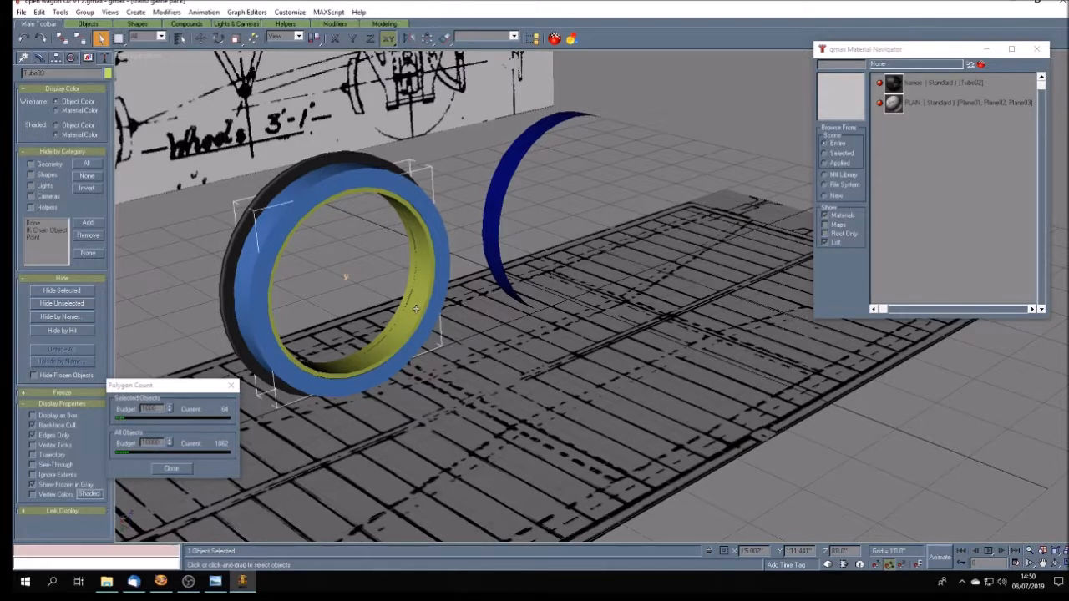
{"action": "left_click", "coordinate": [941, 84]}
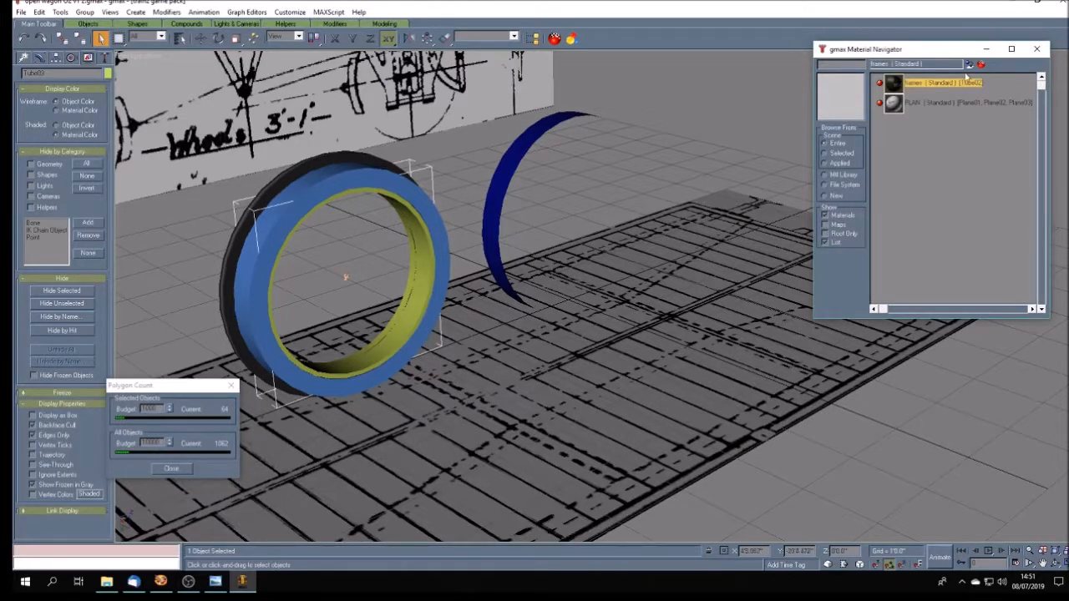
{"action": "left_click", "coordinate": [971, 66]}
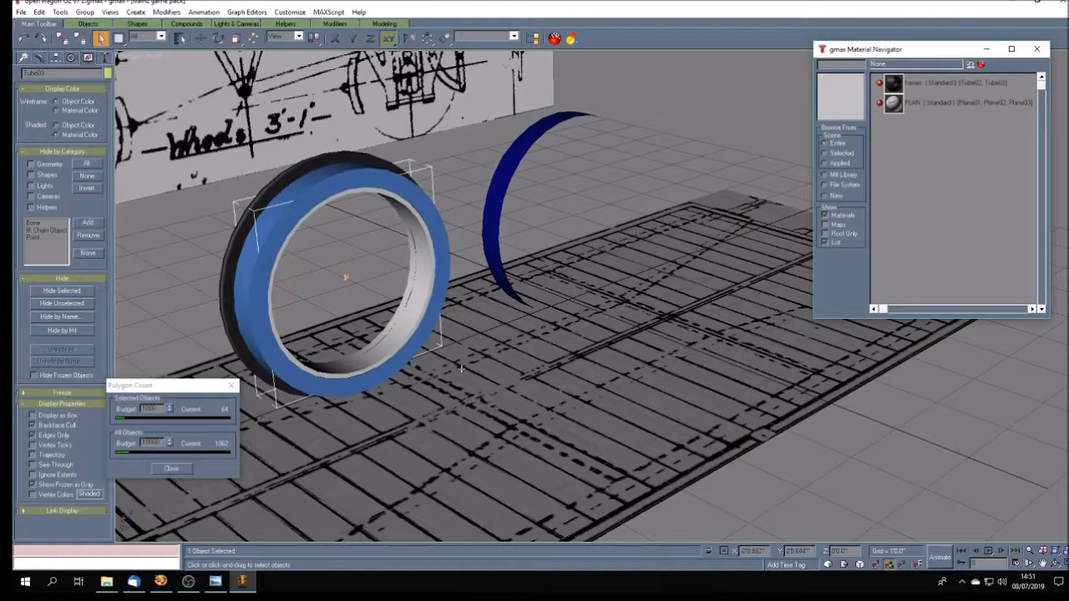
- Add an Unwrap UVW modifier to the inner ring and check the wheels in the reference photo open wagon O2.jpg
{"action": "left_click", "coordinate": [1056, 563]}
{"action": "mouse_move", "coordinate": [510, 329]}
{"action": "left_mouse_down"}
{"action": "mouse_move", "coordinate": [611, 328]}
{"action": "mouse_move", "coordinate": [570, 333]}
{"action": "mouse_move", "coordinate": [543, 356]}
{"action": "mouse_move", "coordinate": [590, 355]}
{"action": "left_mouse_up"}
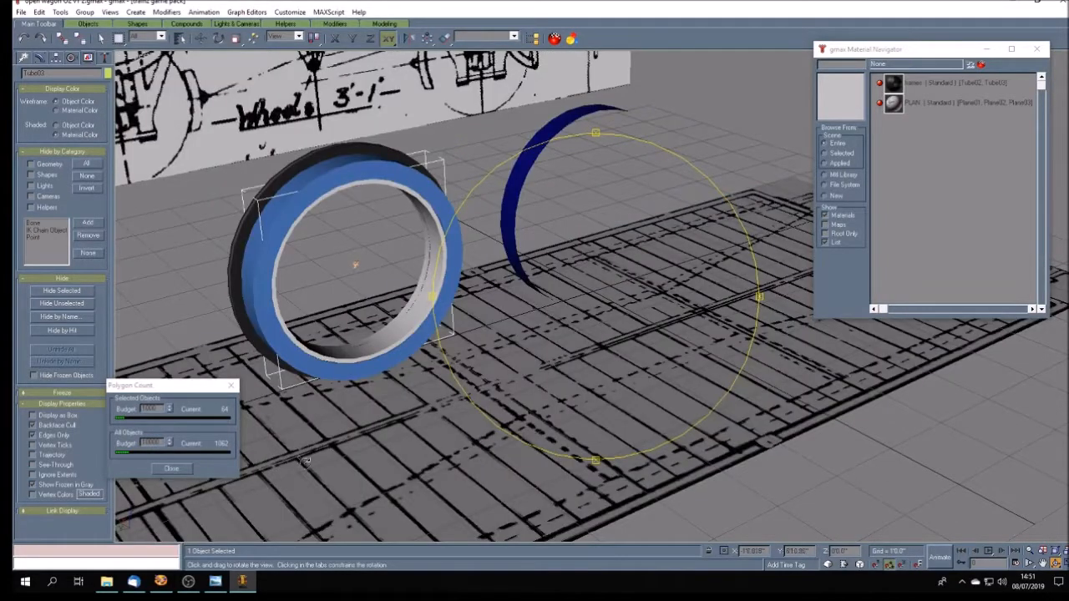
{"action": "left_click", "coordinate": [39, 58]}
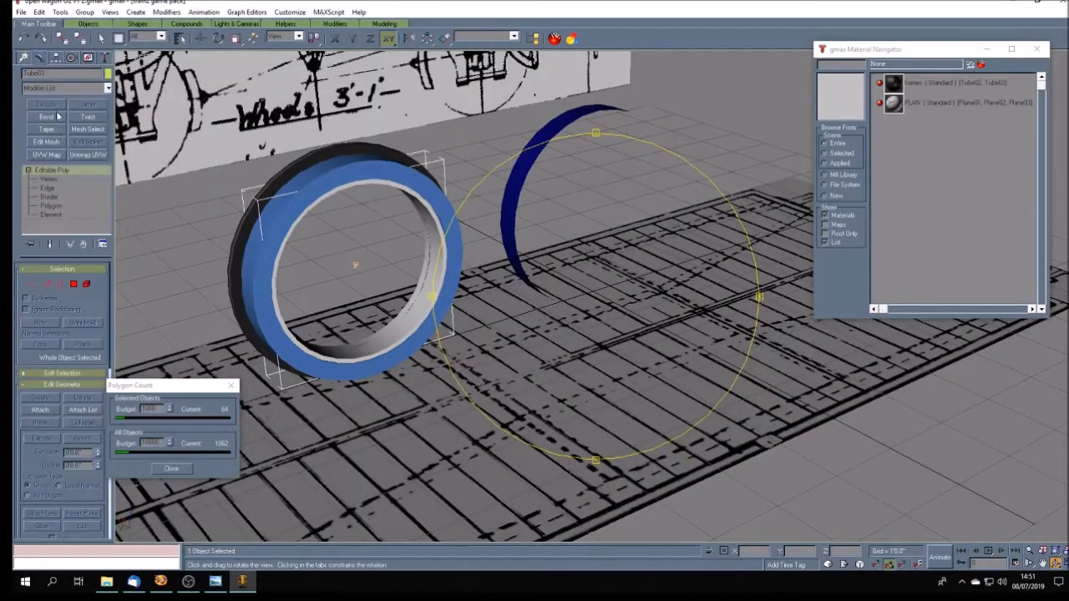
{"action": "left_click", "coordinate": [93, 155]}
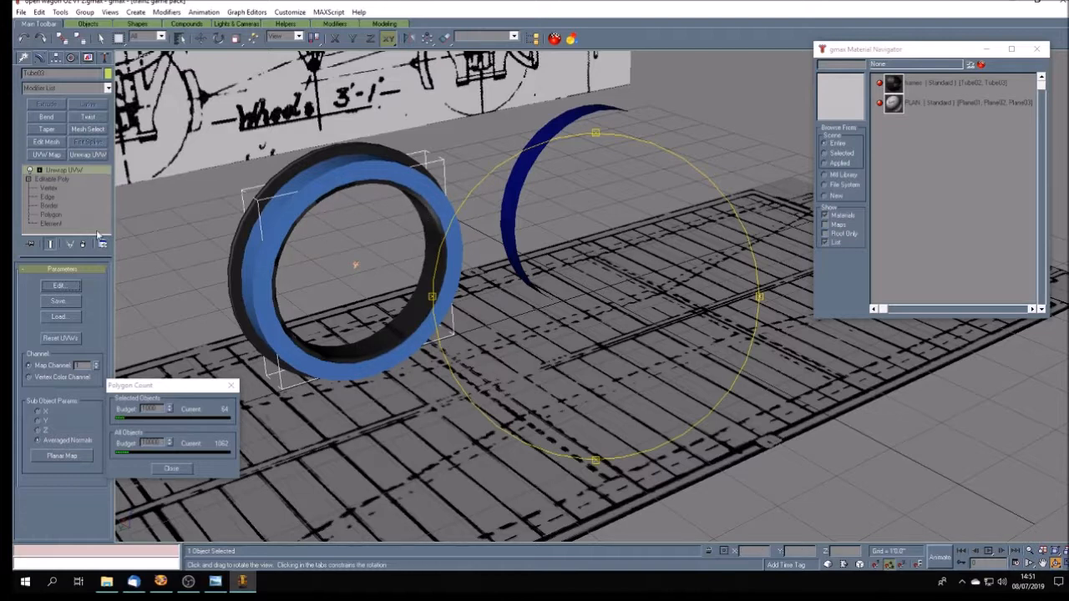
{"action": "left_click", "coordinate": [215, 582]}
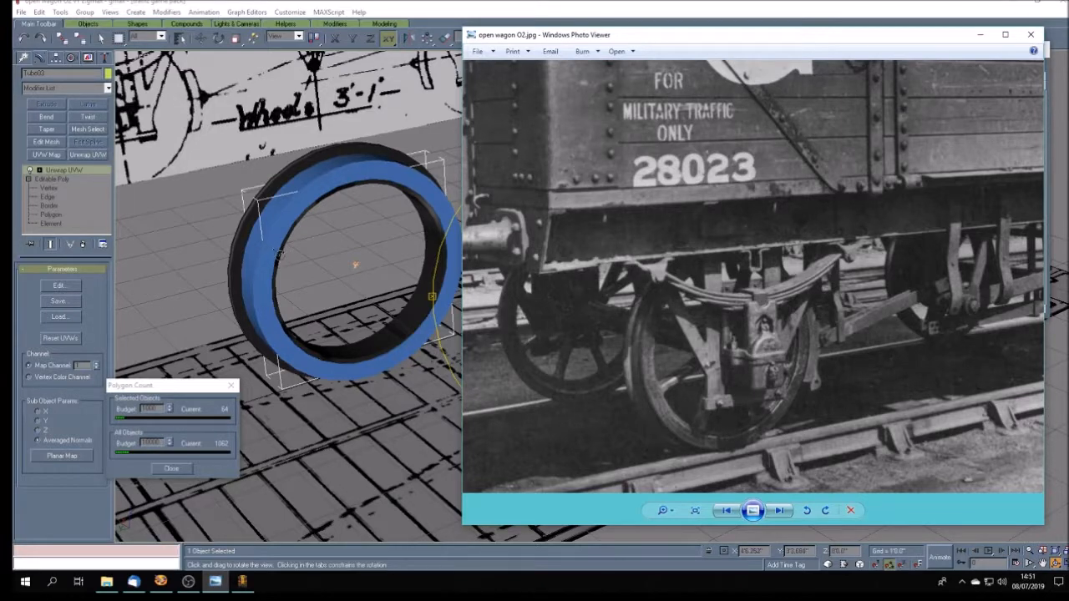
{"action": "left_click", "coordinate": [100, 39]}
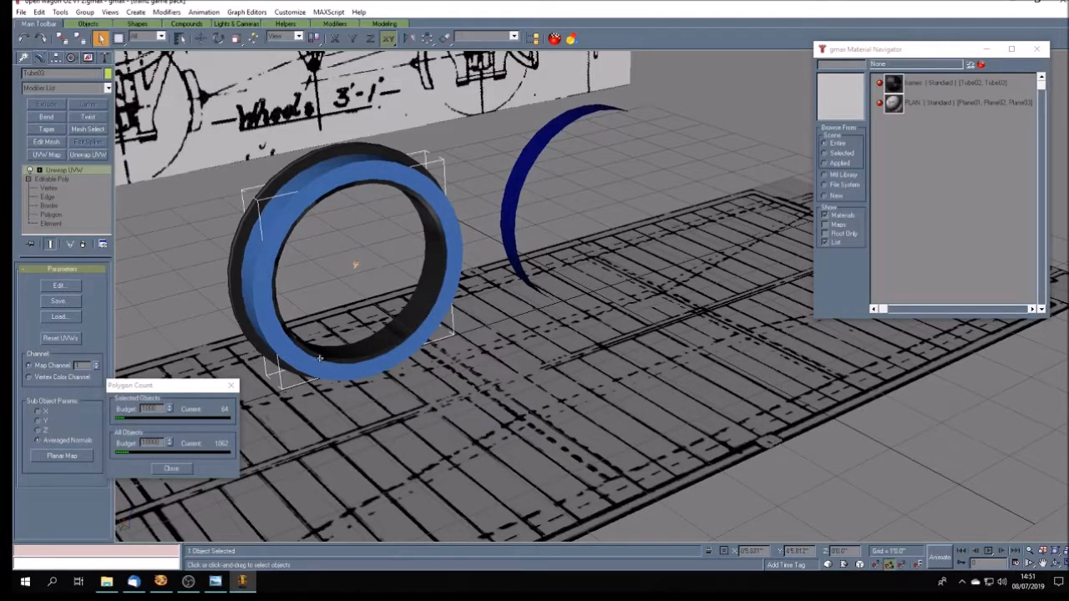
- Hide every object except the inner ring
{"action": "left_click", "coordinate": [59, 285]}
{"action": "left_click_drag", "start_coordinate": [568, 135], "coordinate": [779, 137]}
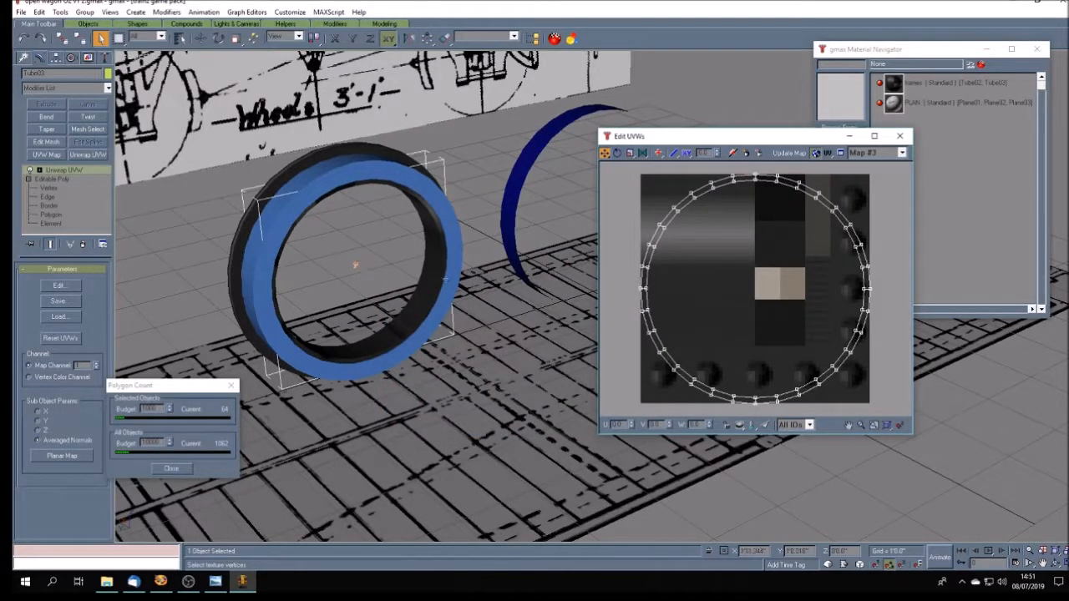
{"action": "left_click", "coordinate": [80, 59]}
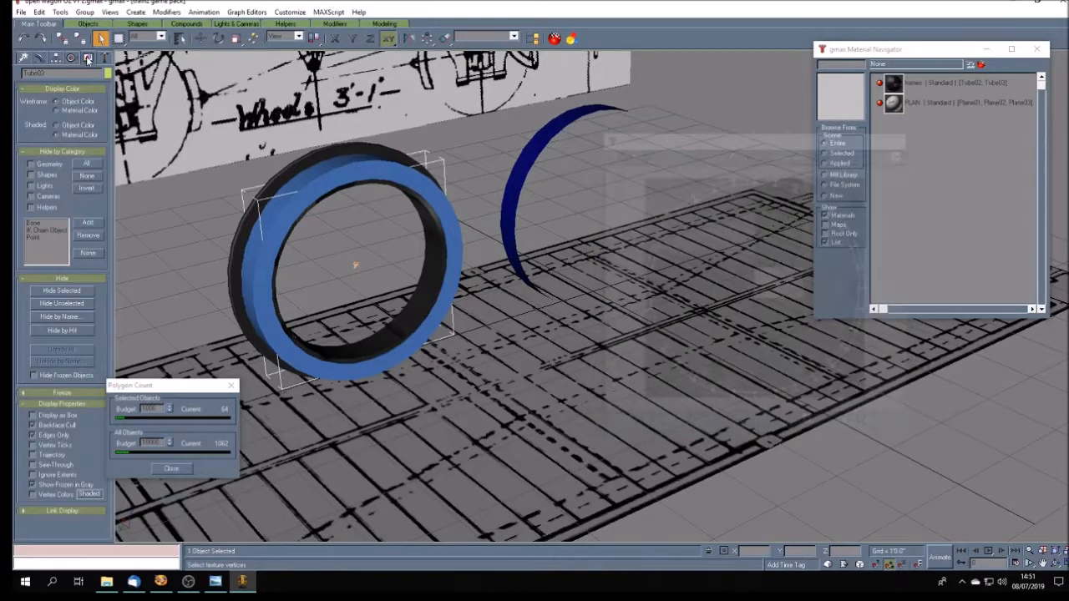
{"action": "left_click", "coordinate": [75, 306]}
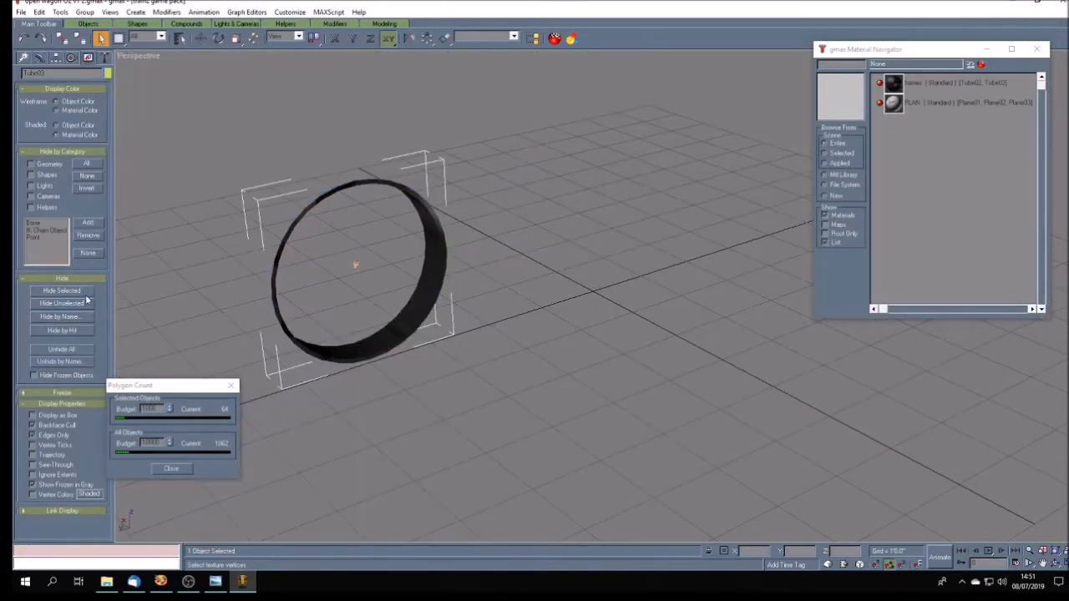
- Open the inner ring's UVs for editing, place the UV editor clear of the ring, and show the Perspective view as wireframe
{"action": "left_click", "coordinate": [39, 60]}
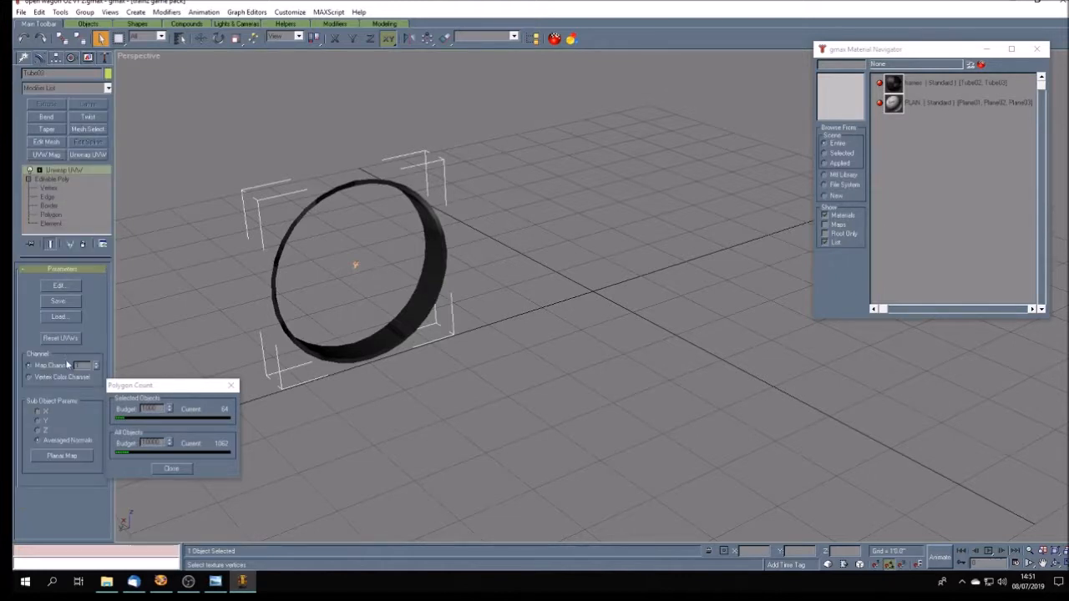
{"action": "left_click", "coordinate": [58, 285]}
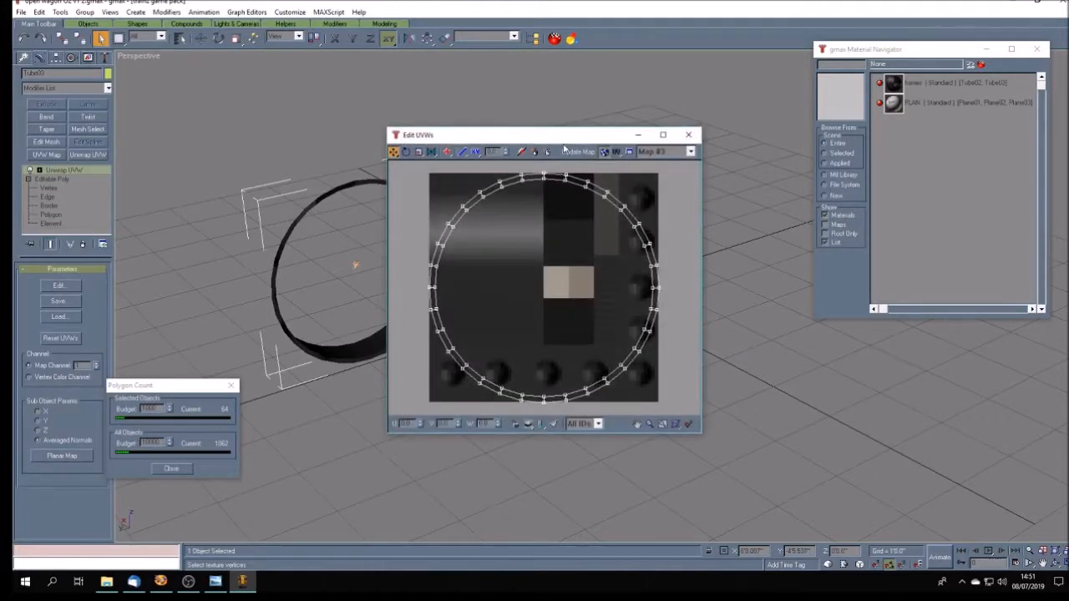
{"action": "left_click_drag", "start_coordinate": [560, 143], "coordinate": [858, 145]}
{"action": "right_click", "coordinate": [153, 53]}
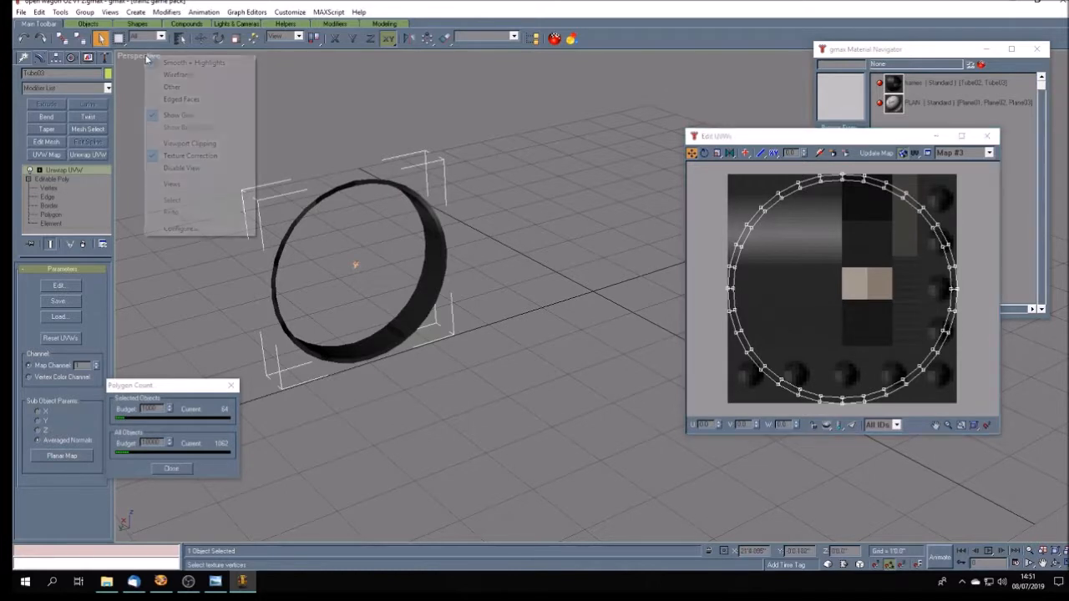
{"action": "left_click", "coordinate": [178, 75]}
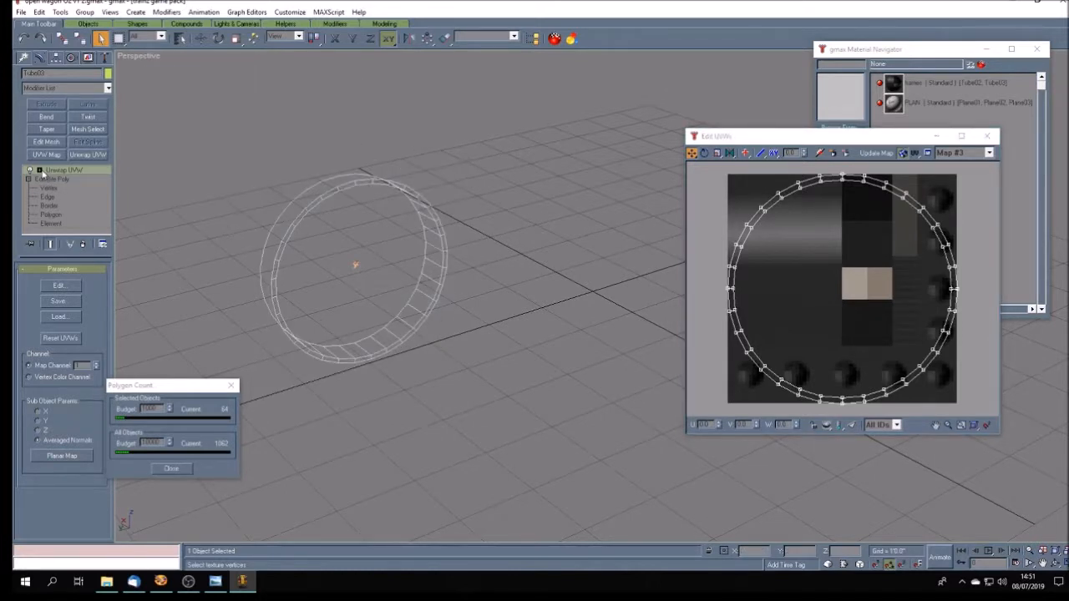
- Select the front-rim faces along the ring's upper-right arc for the Unwrap UVW modifier and show only selected faces in the UV editor
{"action": "left_click", "coordinate": [39, 171]}
{"action": "left_click", "coordinate": [65, 179]}
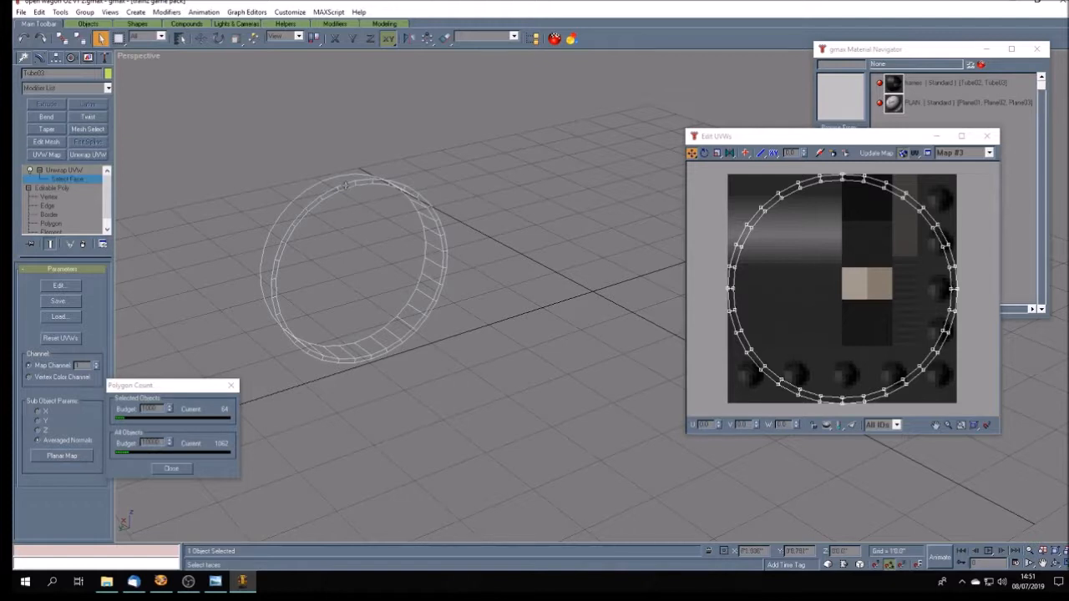
{"action": "left_click", "coordinate": [382, 181], "text": "ctrl"}
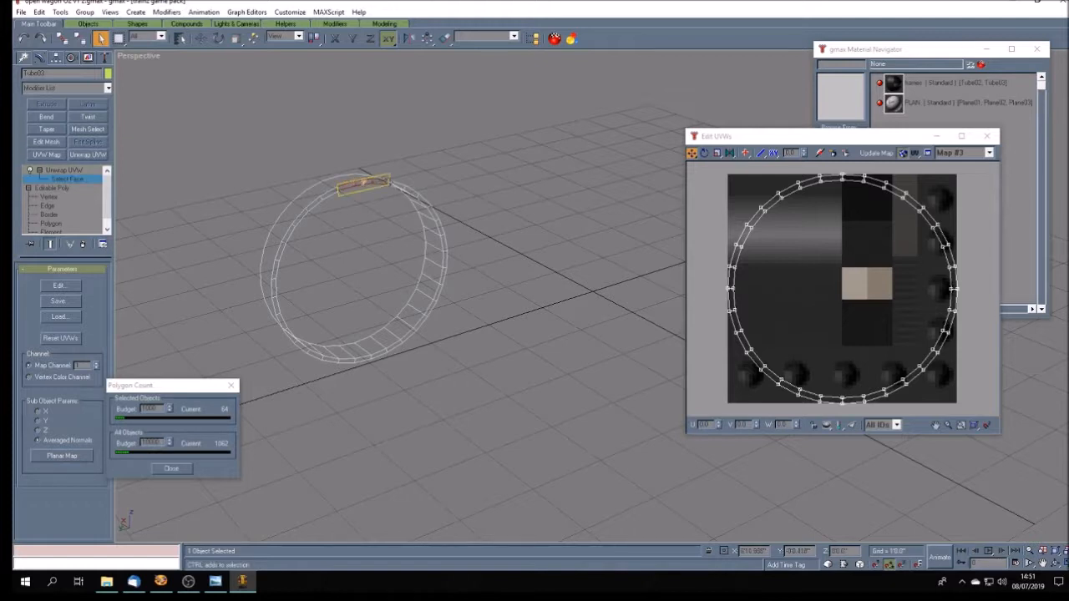
{"action": "left_click", "coordinate": [398, 186], "text": "ctrl"}
{"action": "left_click", "coordinate": [410, 191], "text": "ctrl"}
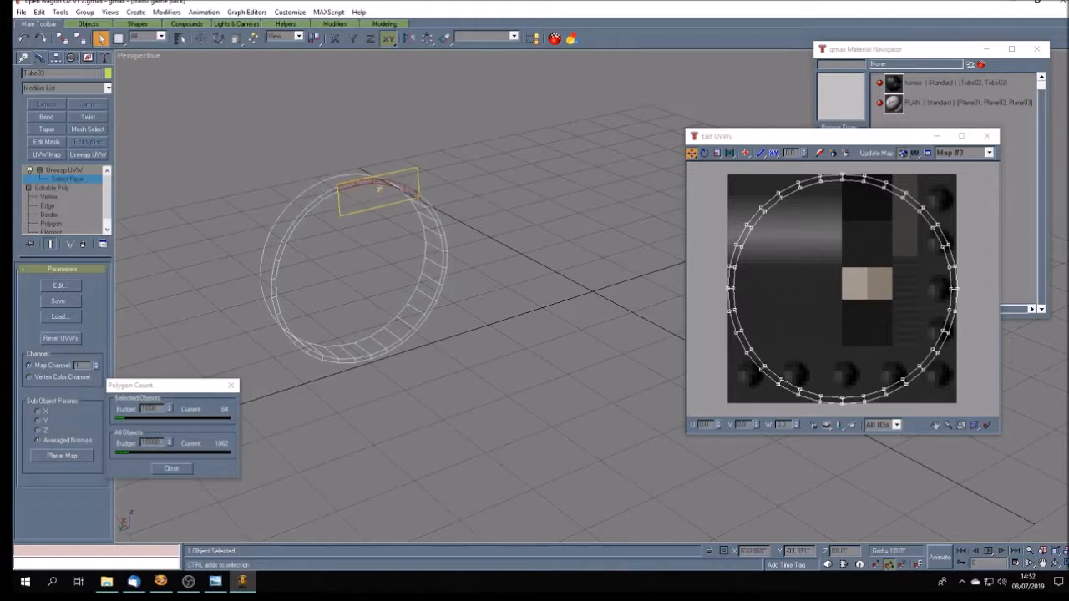
{"action": "left_click", "coordinate": [422, 195], "text": "ctrl"}
{"action": "left_click", "coordinate": [438, 227], "text": "ctrl"}
{"action": "left_click", "coordinate": [440, 234], "text": "ctrl"}
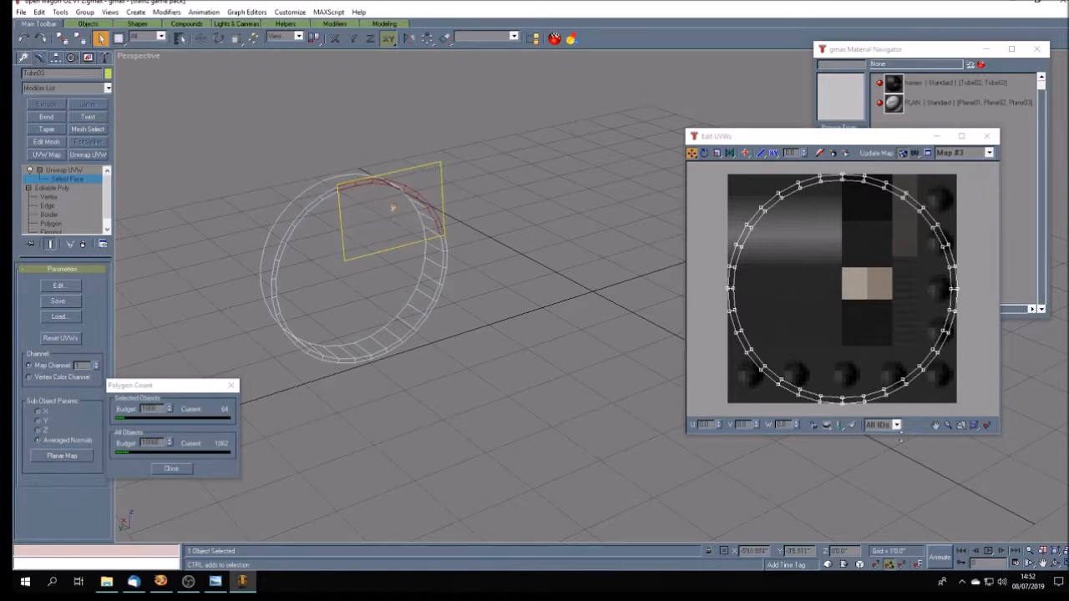
{"action": "left_click", "coordinate": [853, 426]}
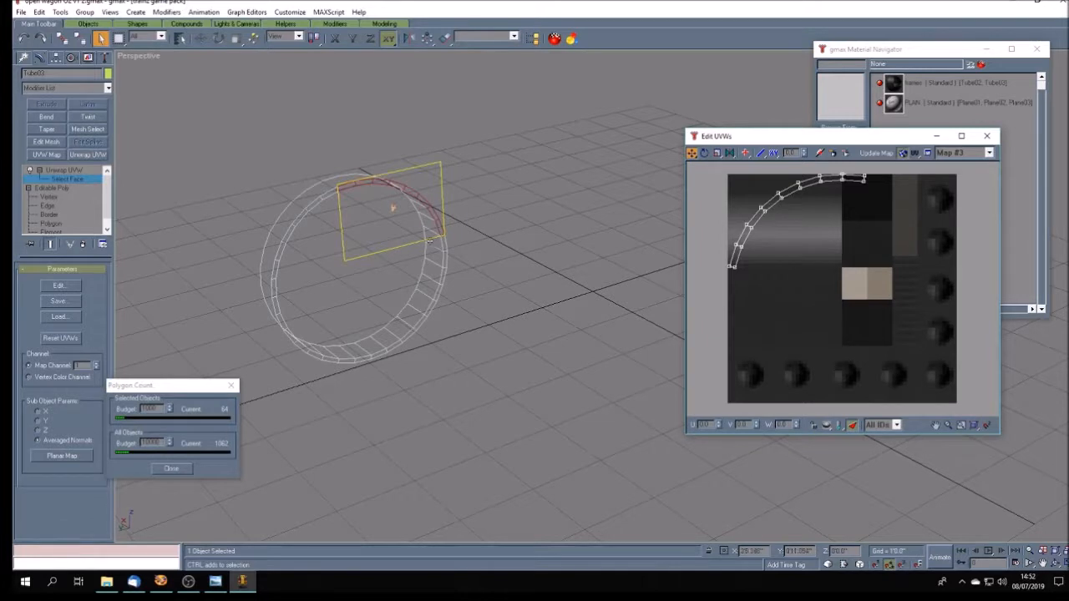
- Extend the face selection along the front rim, down the ring's right side to the bottom, leaving the inner wall faces unselected
{"action": "left_click", "coordinate": [445, 251], "text": "ctrl"}
{"action": "left_click", "coordinate": [444, 269], "text": "ctrl"}
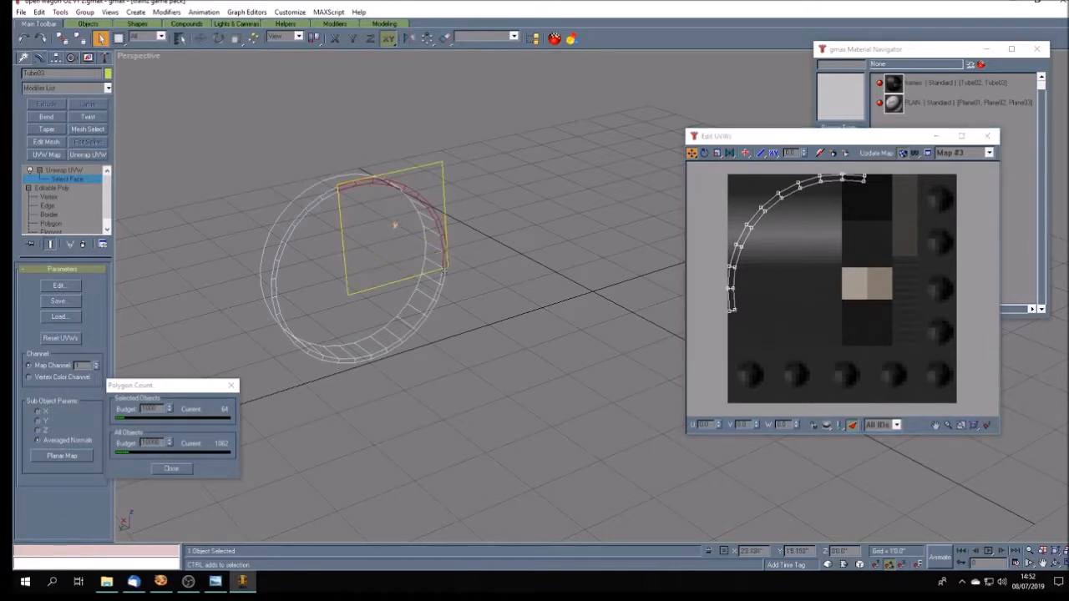
{"action": "left_click", "coordinate": [441, 297], "text": "ctrl"}
{"action": "left_click", "coordinate": [435, 309], "text": "ctrl"}
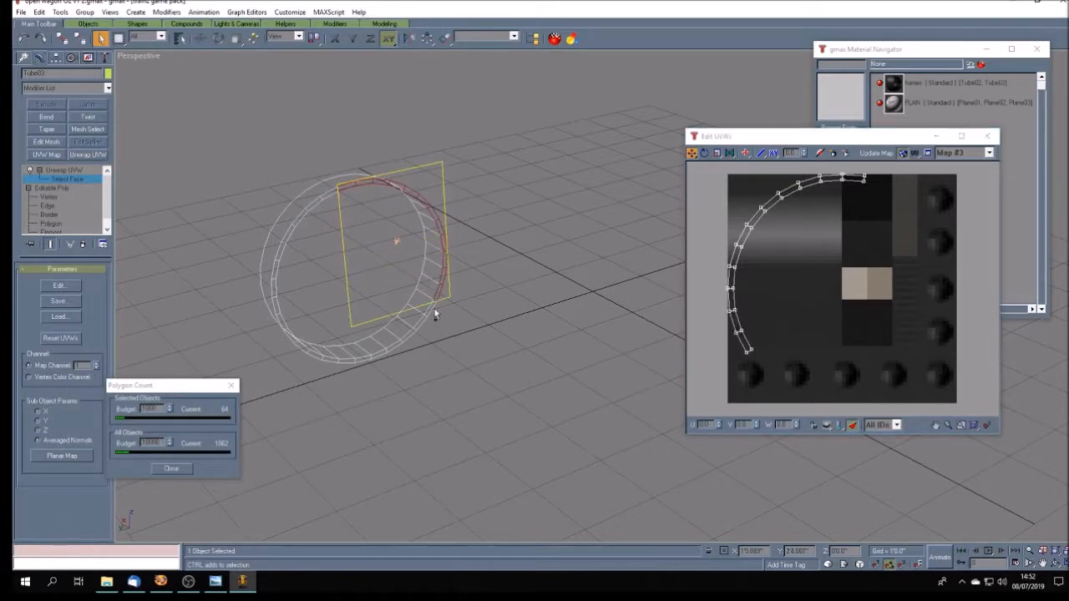
{"action": "left_click", "coordinate": [429, 311], "text": "ctrl"}
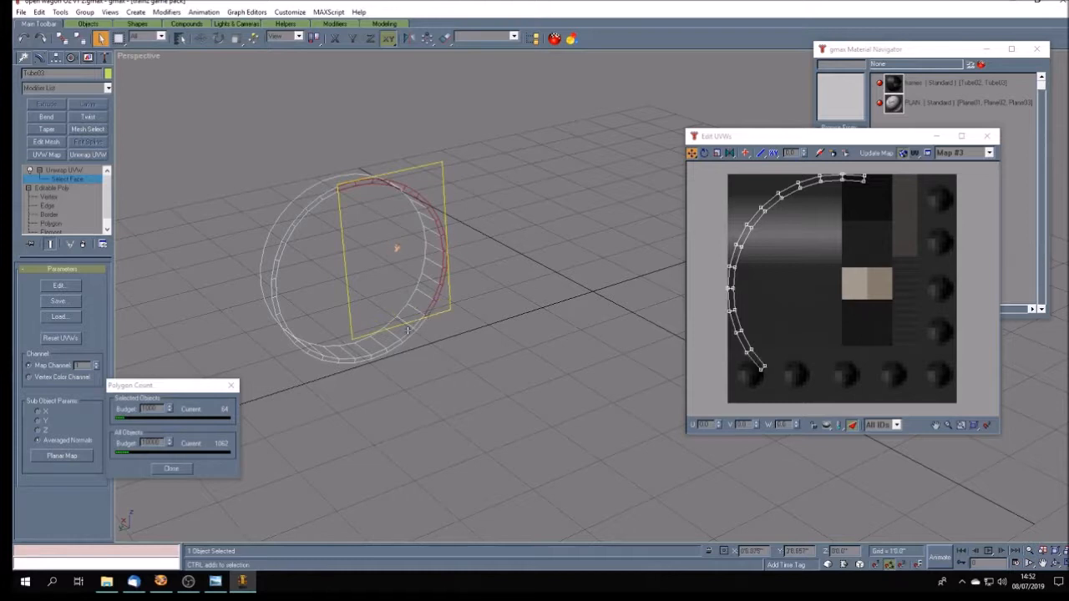
{"action": "left_click", "coordinate": [419, 326], "text": "ctrl"}
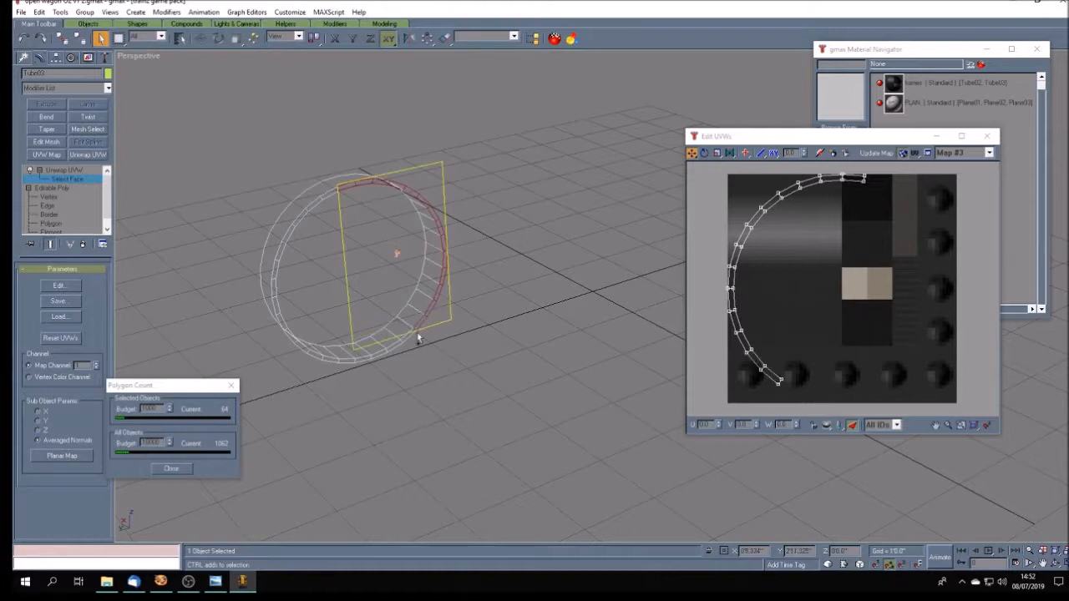
{"action": "left_click", "coordinate": [410, 336], "text": "ctrl"}
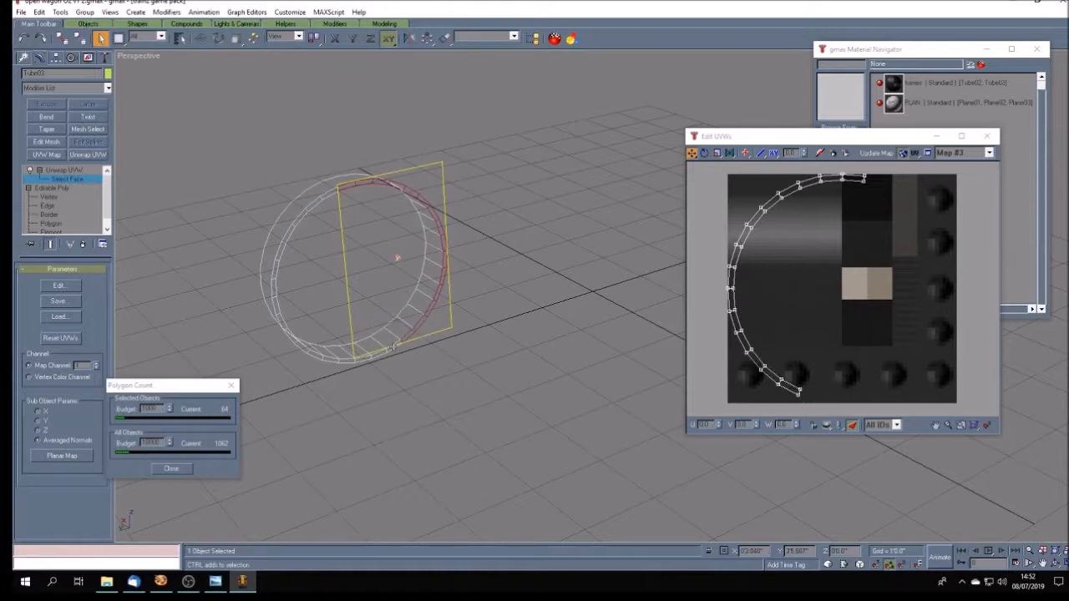
{"action": "left_click", "coordinate": [394, 346], "text": "ctrl"}
{"action": "left_click", "coordinate": [380, 354], "text": "ctrl"}
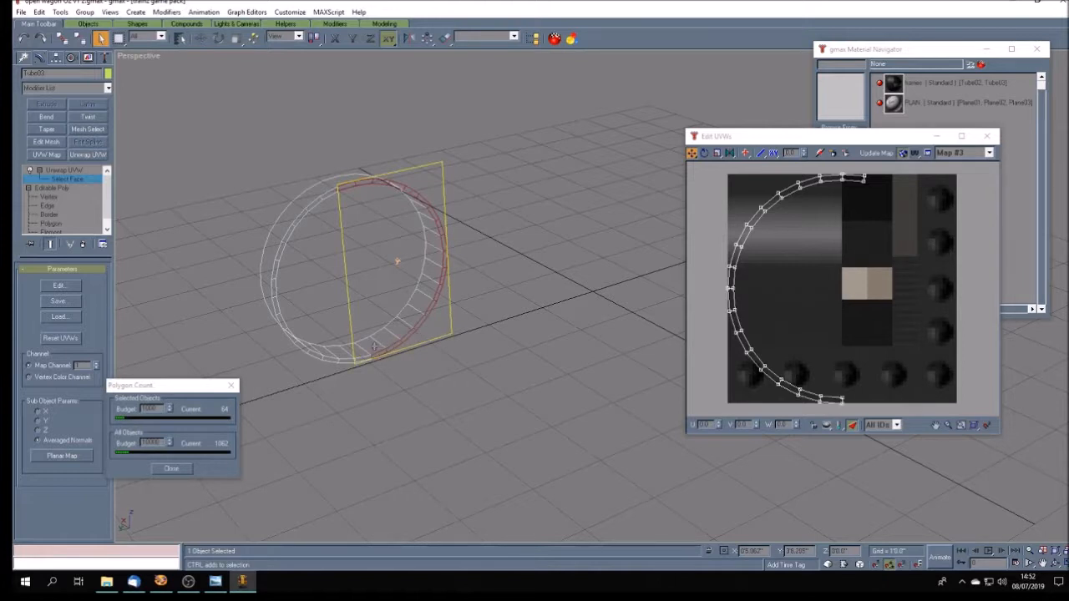
{"action": "left_click", "coordinate": [374, 347], "text": "ctrl"}
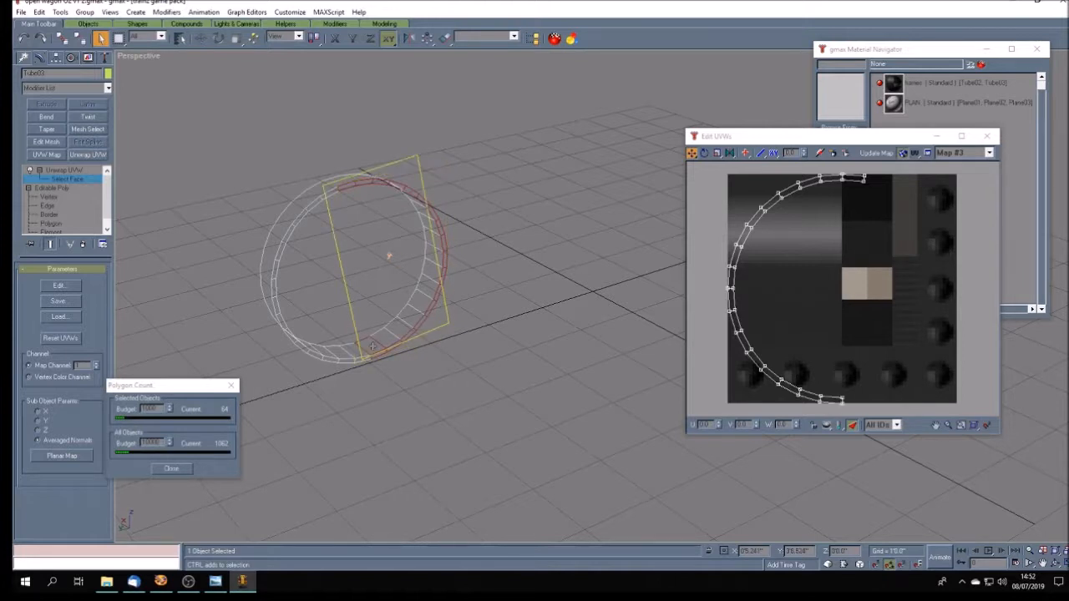
{"action": "left_click", "coordinate": [373, 346], "text": "ctrl"}
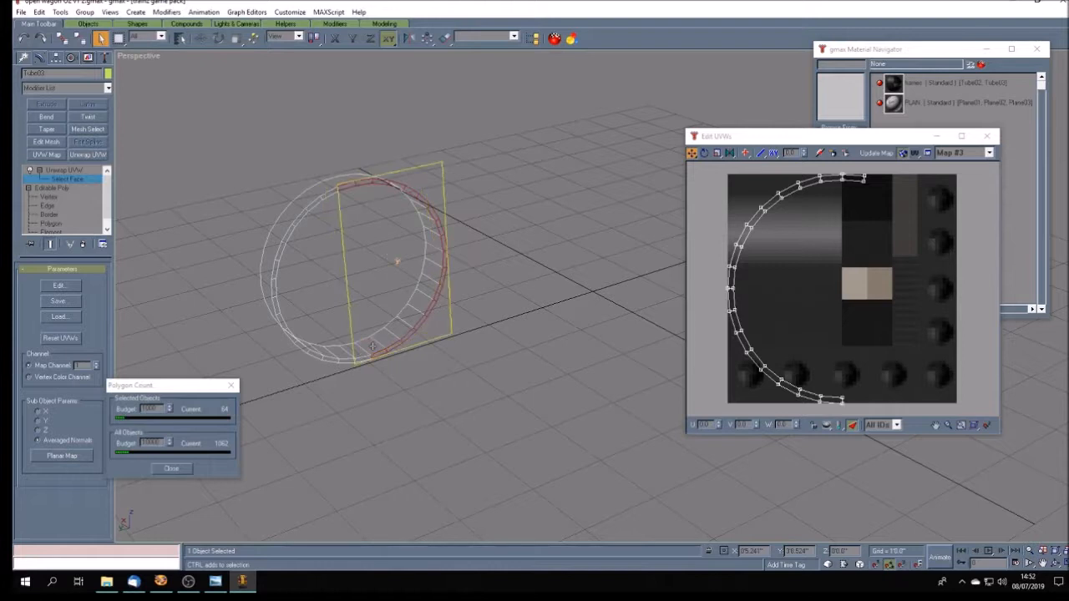
- Add the remaining front-rim faces from the ring's bottom up its left side to complete the full circle
{"action": "left_click", "coordinate": [360, 359], "text": "ctrl"}
{"action": "left_click", "coordinate": [331, 359], "text": "ctrl"}
{"action": "left_click", "coordinate": [318, 355], "text": "ctrl"}
{"action": "left_click", "coordinate": [293, 337], "text": "ctrl"}
{"action": "left_click", "coordinate": [284, 327], "text": "ctrl"}
{"action": "left_click", "coordinate": [282, 319], "text": "ctrl"}
{"action": "left_click", "coordinate": [278, 303], "text": "ctrl"}
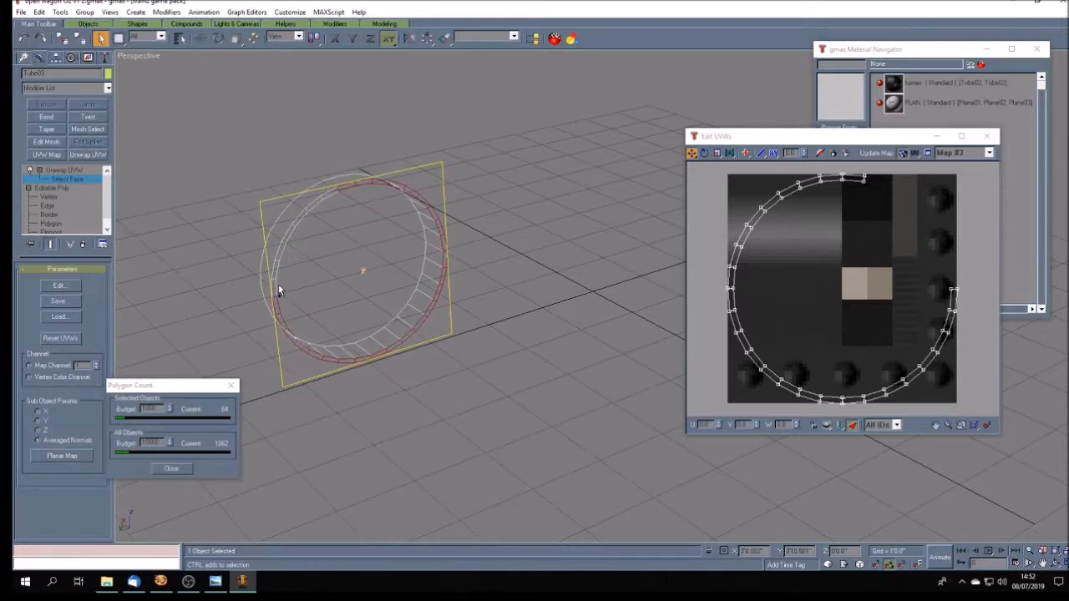
{"action": "left_click", "coordinate": [275, 282], "text": "ctrl"}
{"action": "left_click", "coordinate": [276, 266], "text": "ctrl"}
{"action": "left_click", "coordinate": [283, 246], "text": "ctrl"}
{"action": "left_click", "coordinate": [305, 213], "text": "ctrl"}
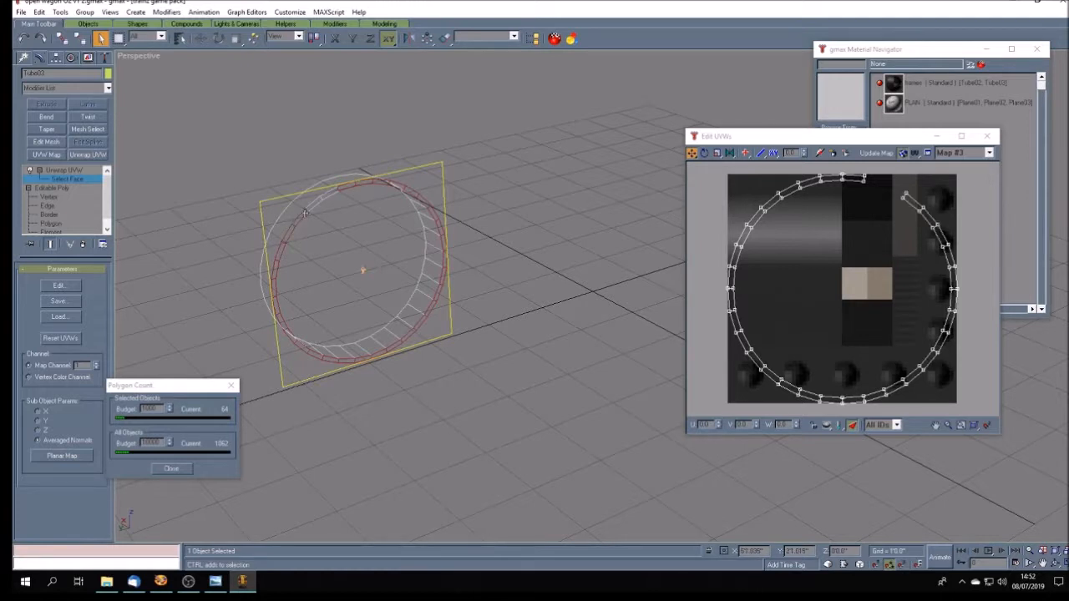
{"action": "left_click", "coordinate": [333, 193], "text": "ctrl"}
- Planar map the selected front-rim faces, then shrink their UV ring and place it on the plain dark area below the grey gradient
{"action": "left_click", "coordinate": [78, 457]}
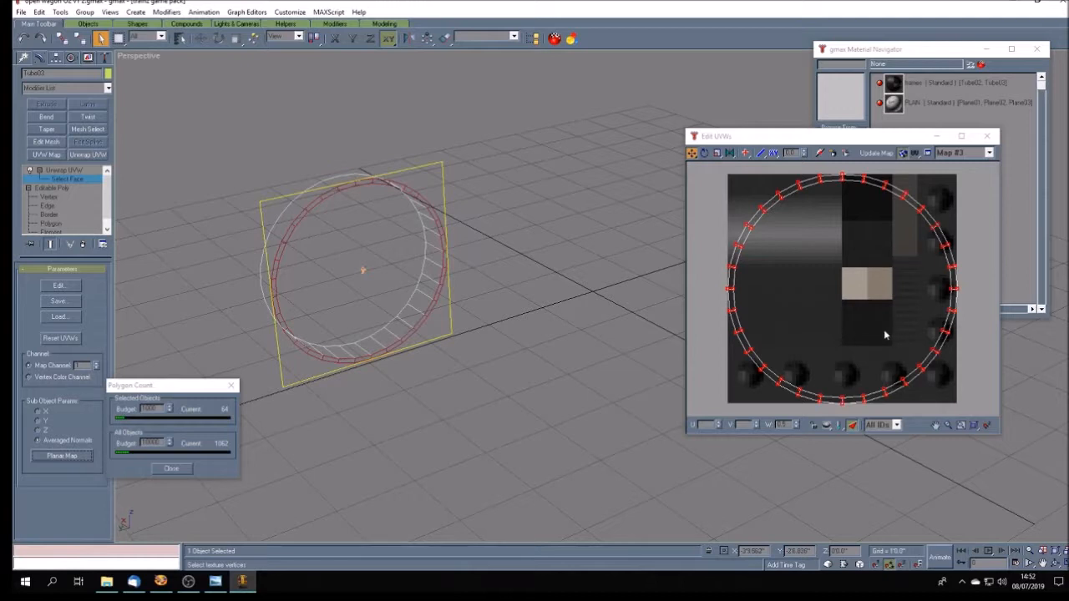
{"action": "left_click", "coordinate": [717, 153]}
{"action": "left_click_drag", "start_coordinate": [824, 178], "coordinate": [870, 275]}
{"action": "left_click", "coordinate": [691, 153]}
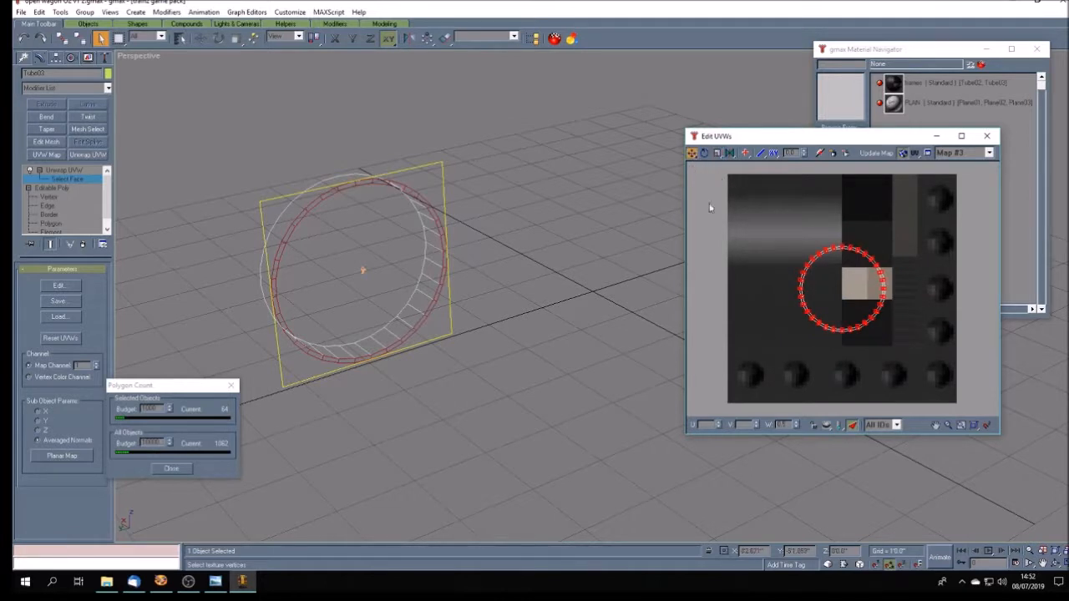
{"action": "left_click_drag", "start_coordinate": [806, 323], "coordinate": [763, 342]}
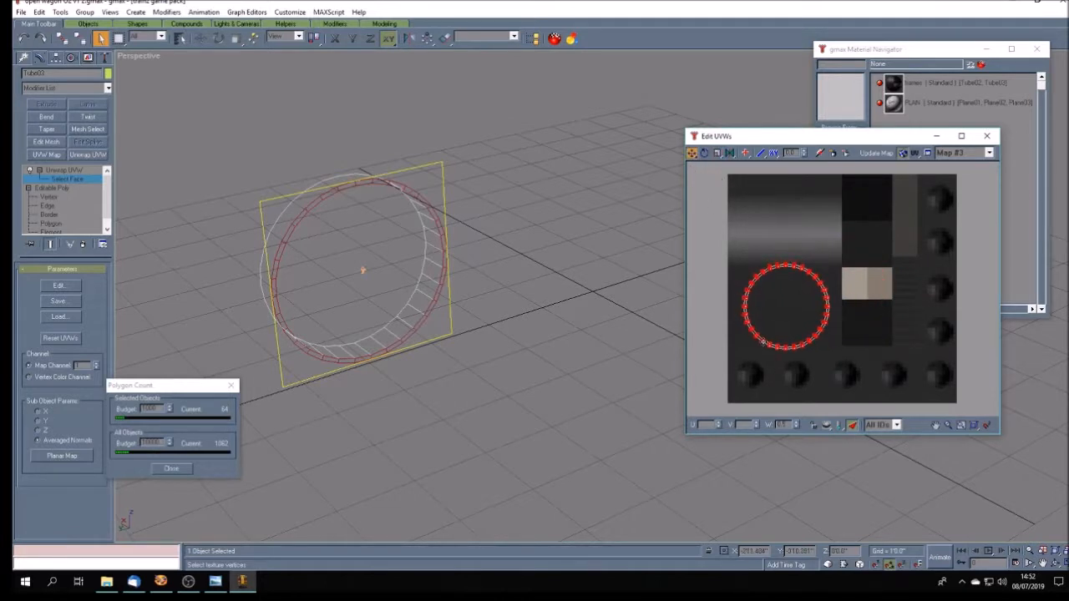
{"action": "left_click", "coordinate": [717, 153]}
{"action": "left_click_drag", "start_coordinate": [789, 264], "coordinate": [798, 294]}
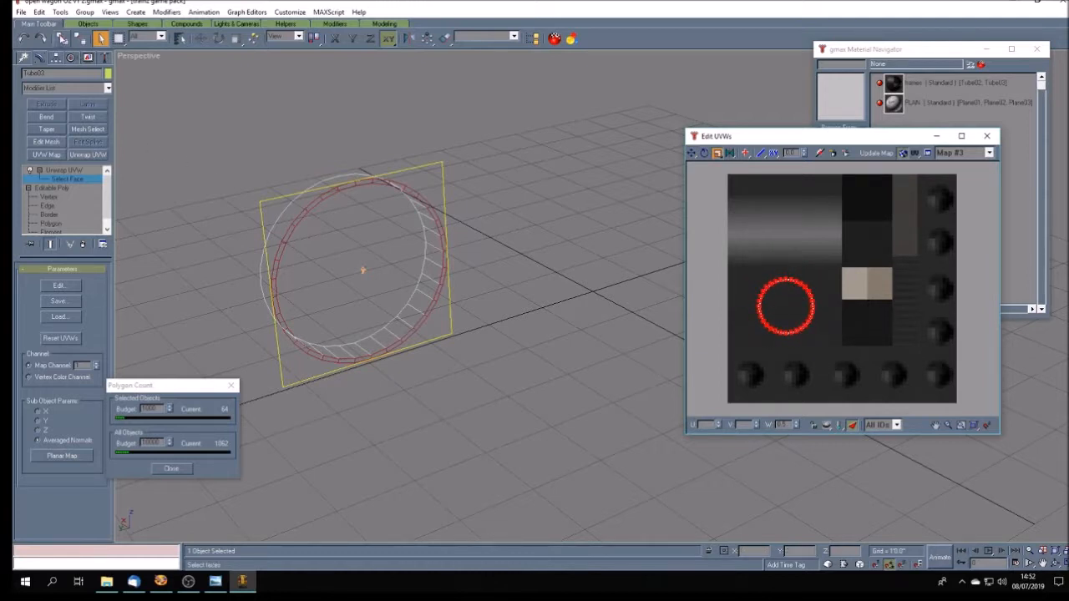
- Invert the face selection to the ring's wall faces, planar map them, and fit their shrunken UVs onto the dark square above the beige block
{"action": "left_click", "coordinate": [43, 12]}
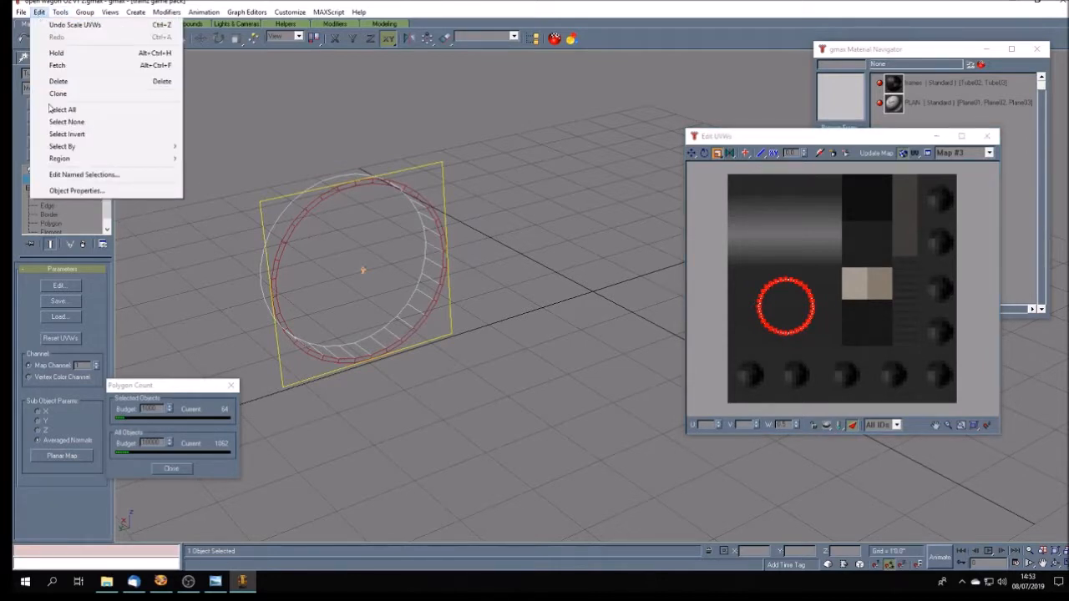
{"action": "left_click", "coordinate": [59, 135]}
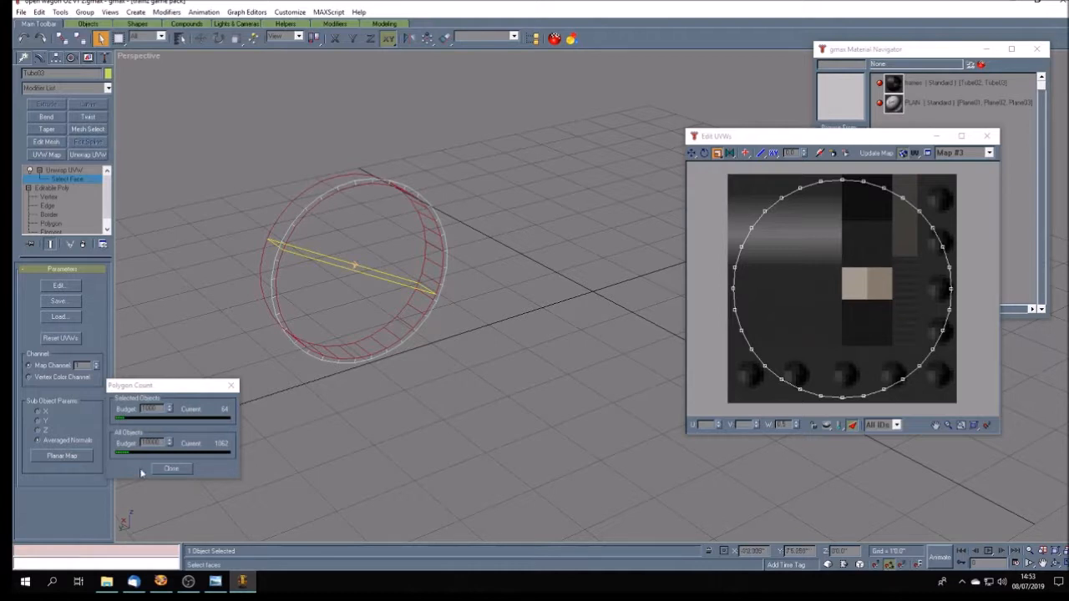
{"action": "left_click", "coordinate": [71, 457]}
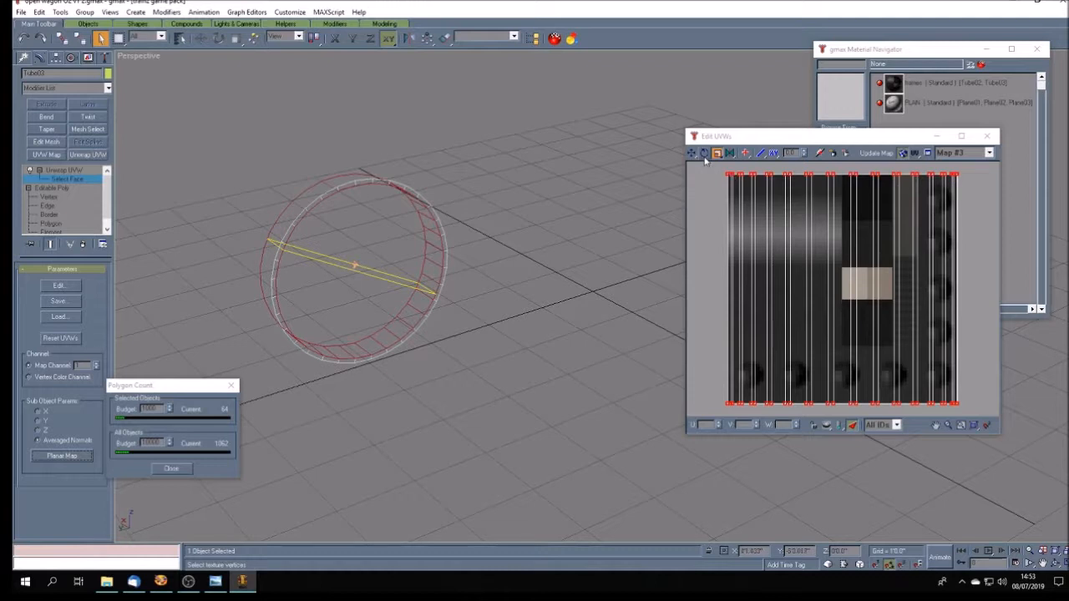
{"action": "left_click_drag", "start_coordinate": [728, 175], "coordinate": [840, 435]}
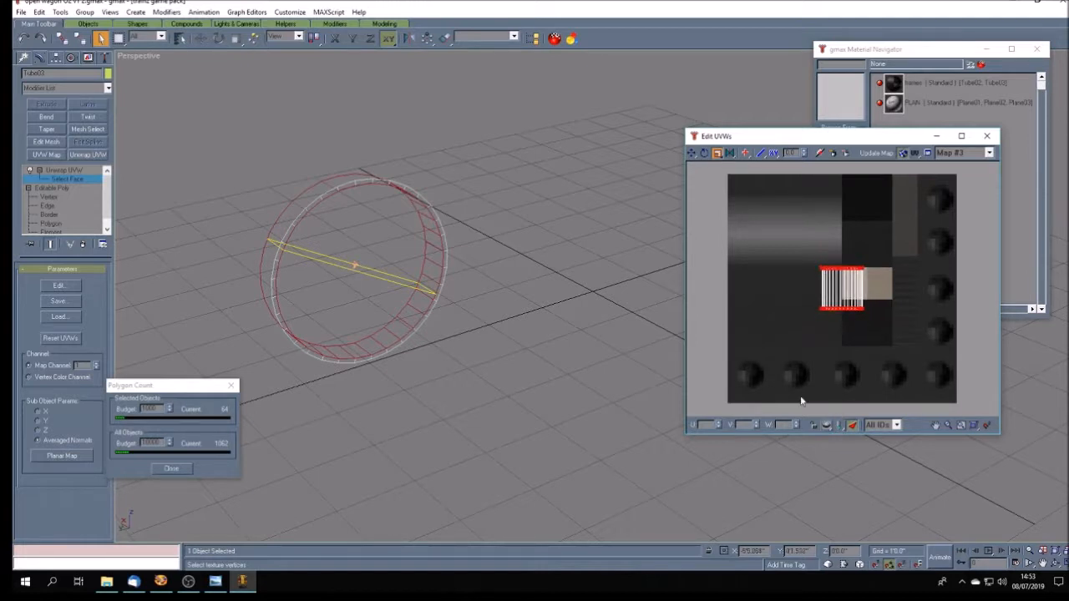
{"action": "left_click", "coordinate": [691, 152]}
{"action": "left_click_drag", "start_coordinate": [860, 309], "coordinate": [885, 265]}
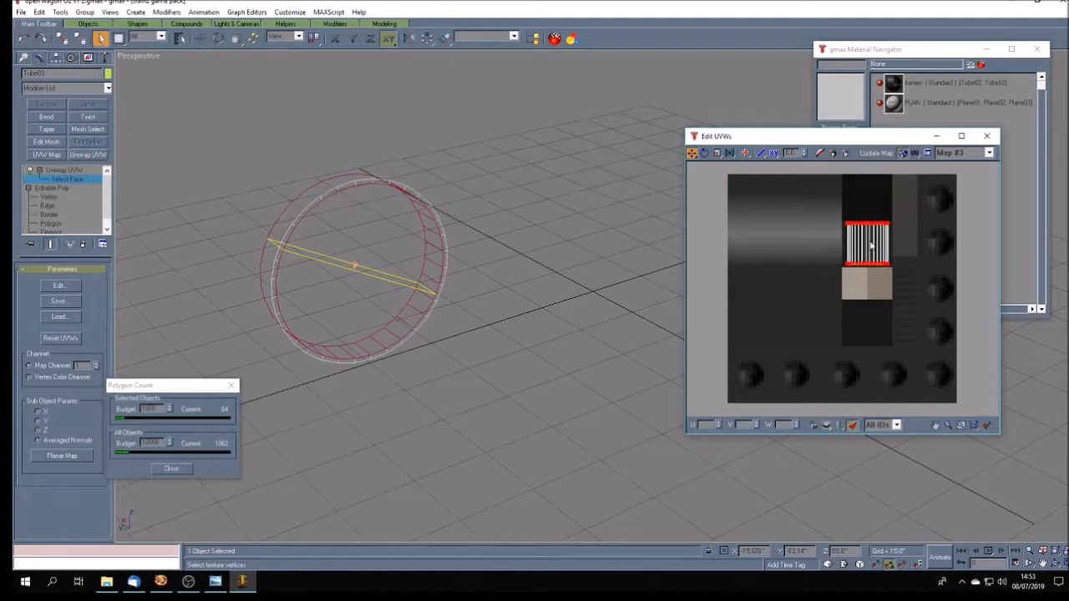
- Return the viewport to smooth shading, leave face selection and deselect the textured inner ring
{"action": "right_click", "coordinate": [138, 56]}
{"action": "left_click", "coordinate": [171, 65]}
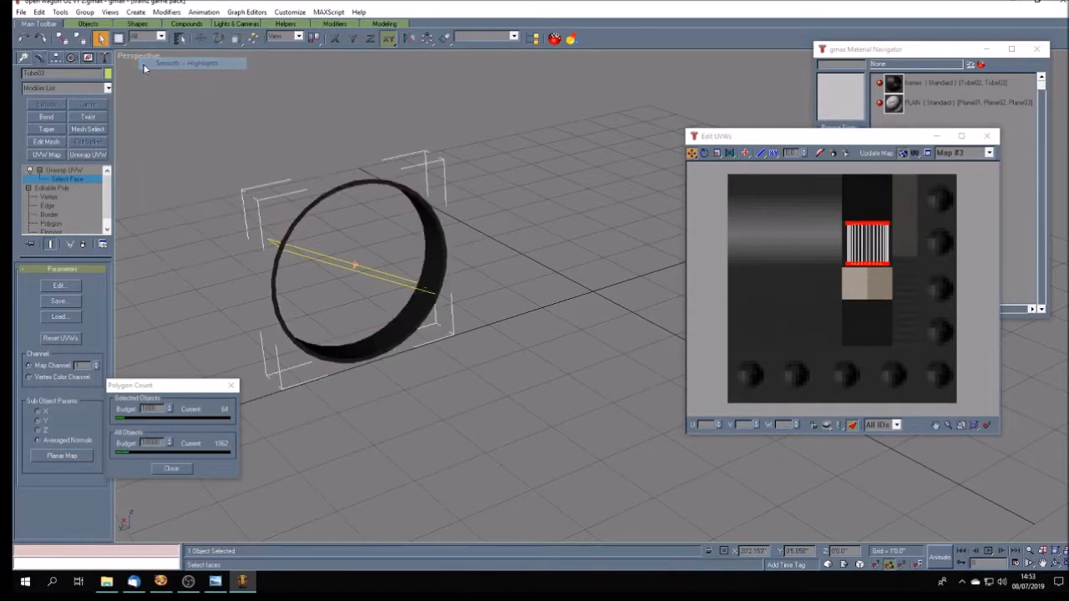
{"action": "left_click", "coordinate": [477, 360]}
{"action": "left_click", "coordinate": [54, 171]}
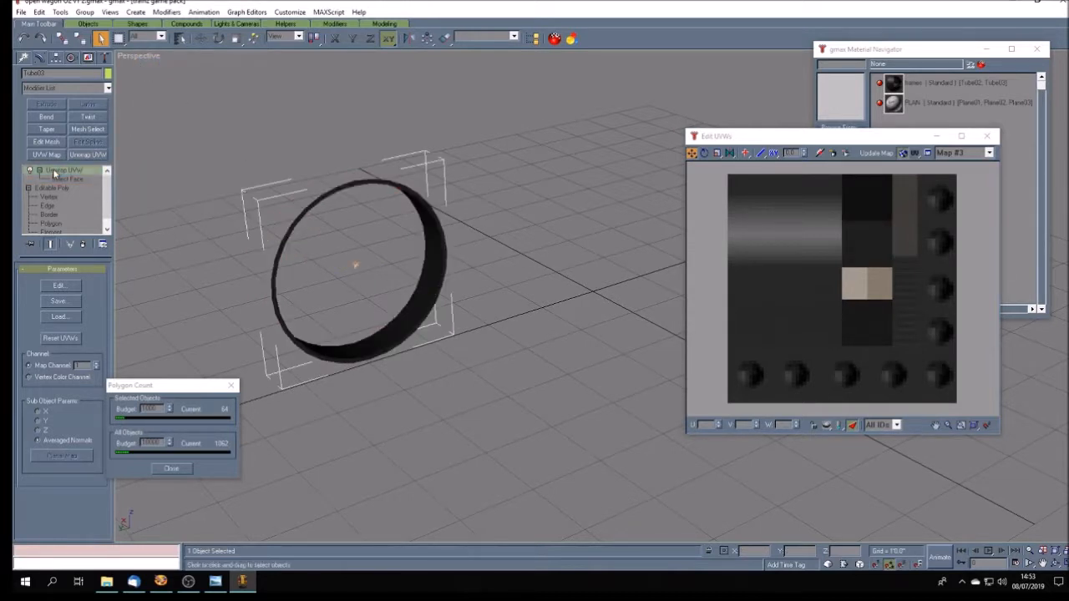
{"action": "left_click", "coordinate": [522, 217]}
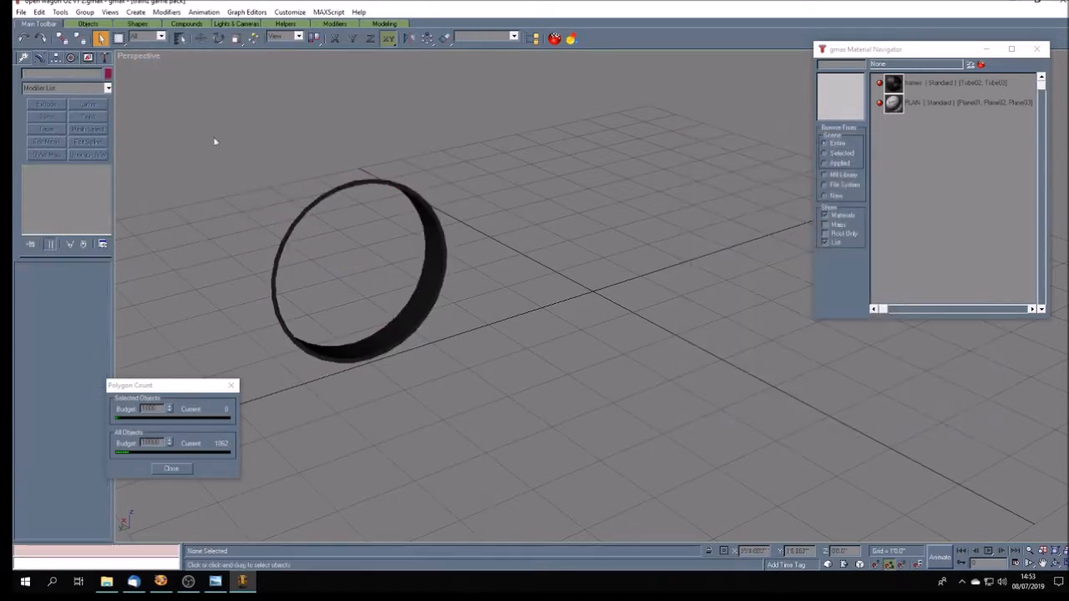
- Unhide all objects so the other wheel rings and the reference drawings are back in the scene
{"action": "left_click", "coordinate": [88, 57]}
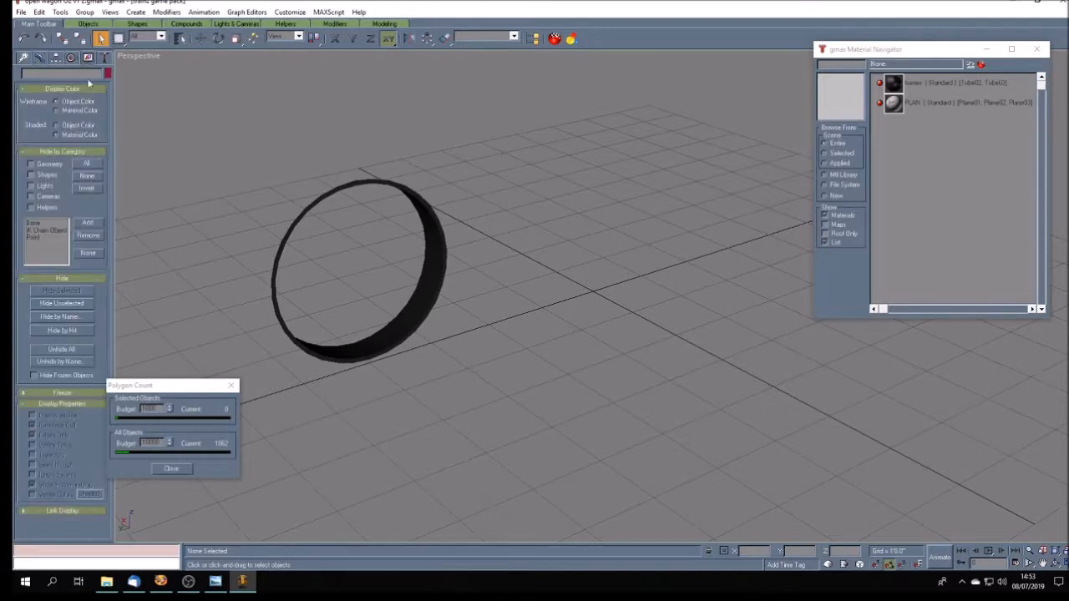
{"action": "left_click", "coordinate": [75, 349]}
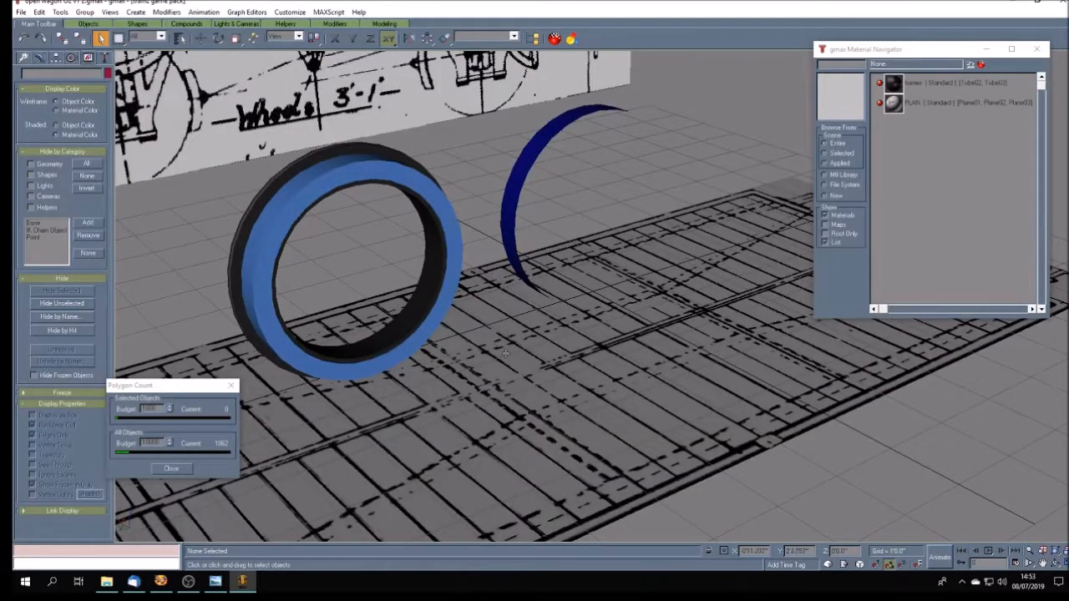
{"action": "left_click", "coordinate": [1055, 563]}
{"action": "key", "text": "F3"}
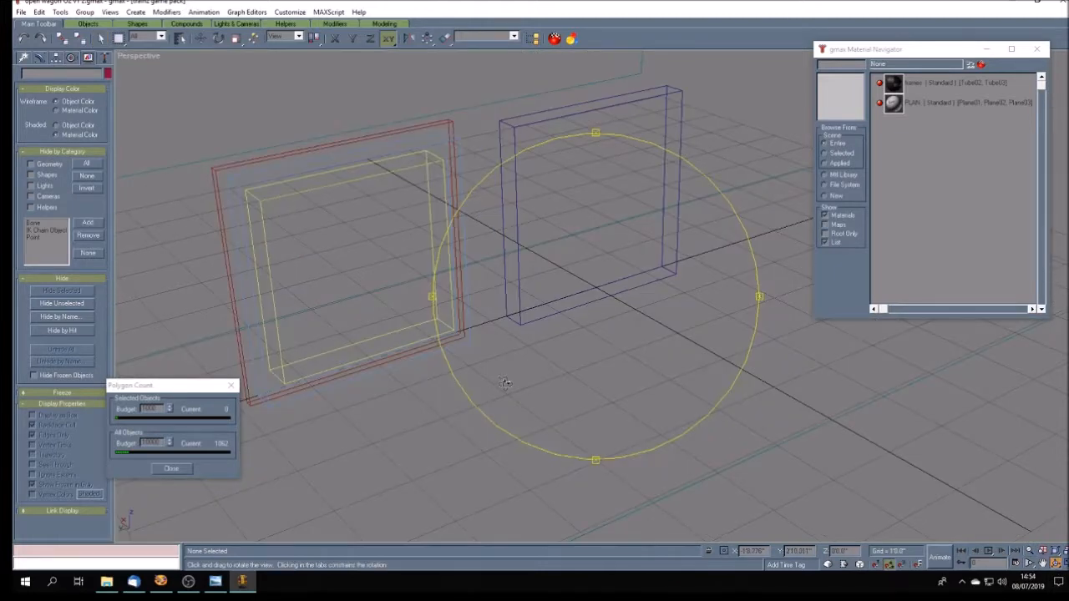
{"action": "key", "text": "F3"}
{"action": "left_click_drag", "start_coordinate": [504, 382], "coordinate": [505, 384]}
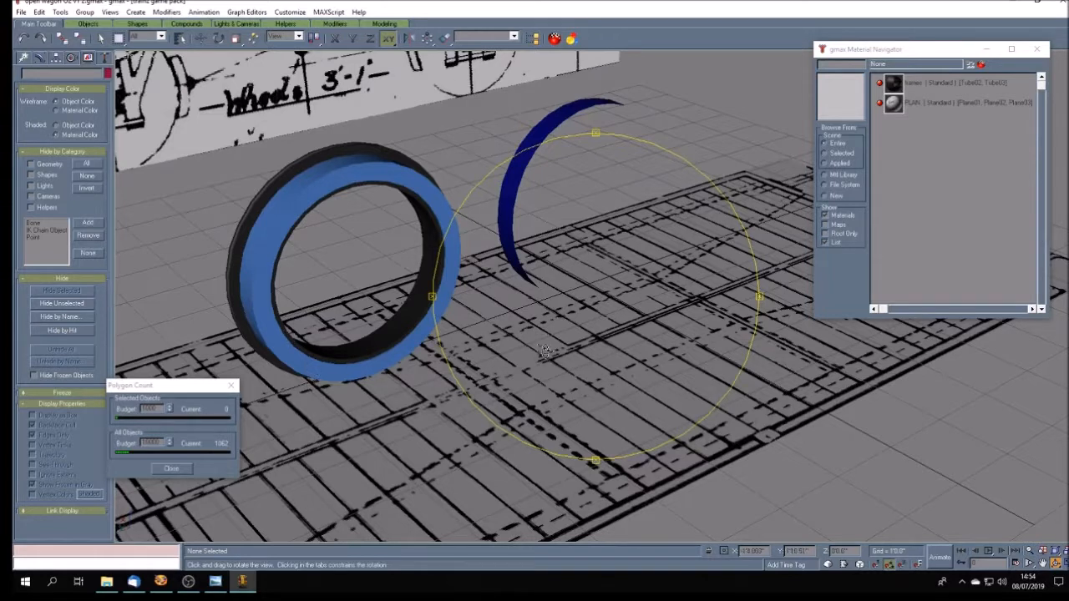
{"action": "left_click", "coordinate": [100, 37]}
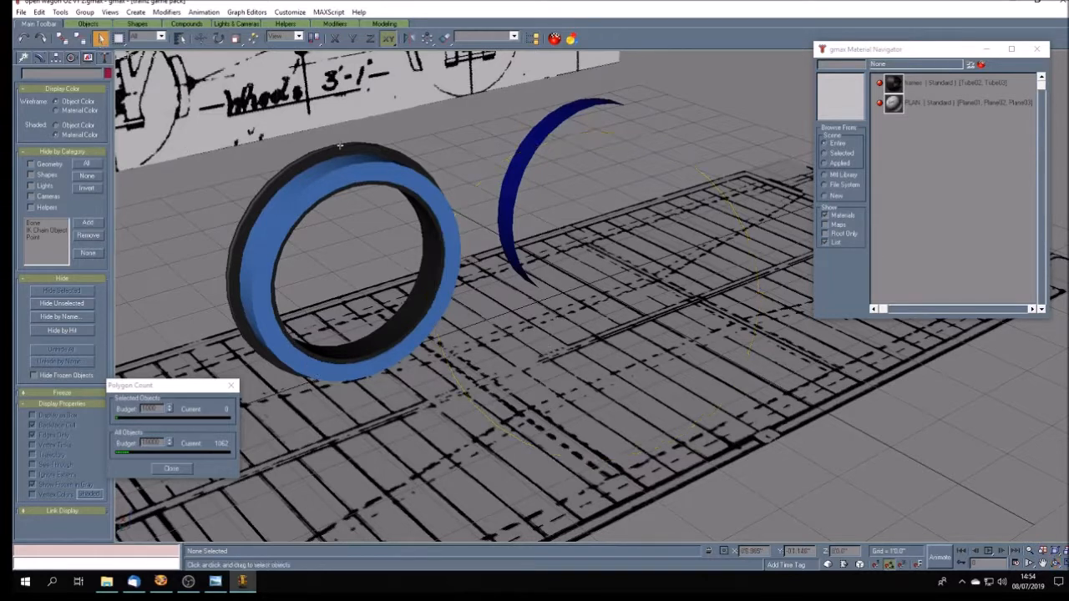
- Hide everything except the light-blue wheel ring and display it in wireframe
{"action": "left_click", "coordinate": [359, 172]}
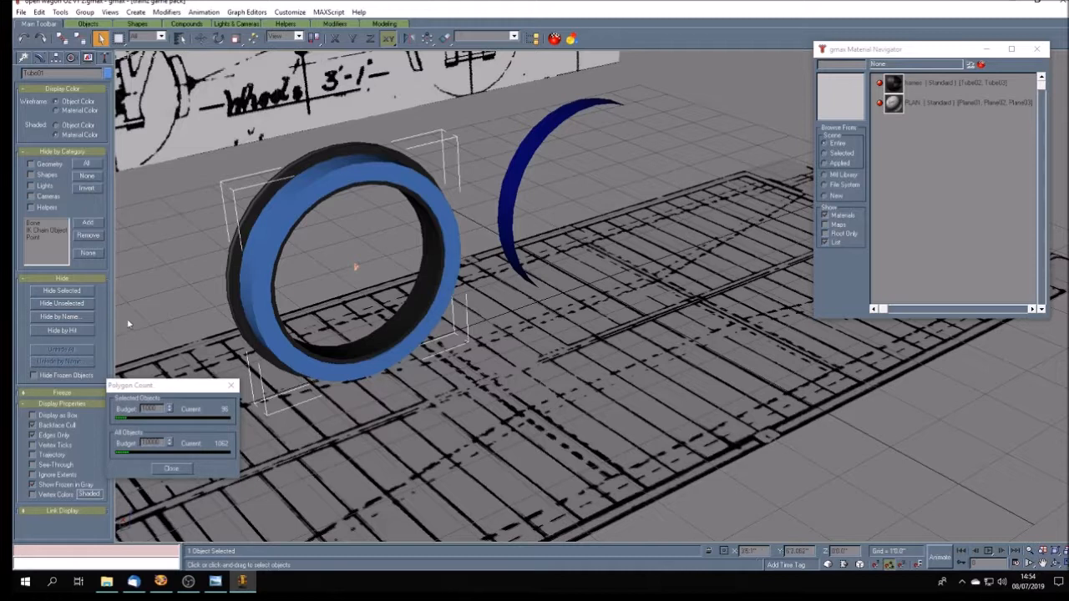
{"action": "left_click", "coordinate": [62, 303]}
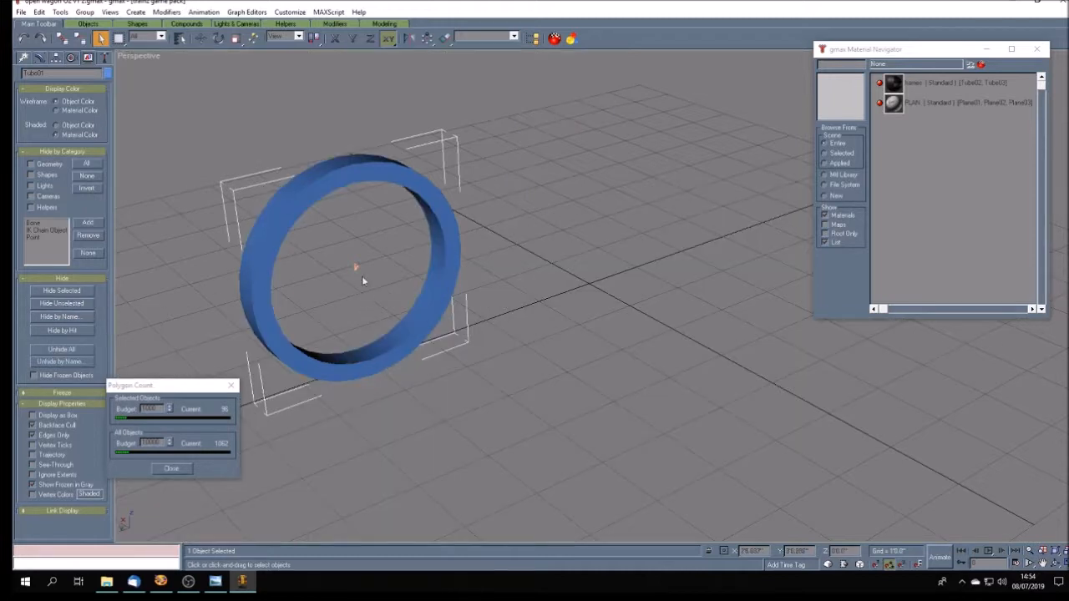
{"action": "right_click", "coordinate": [139, 56]}
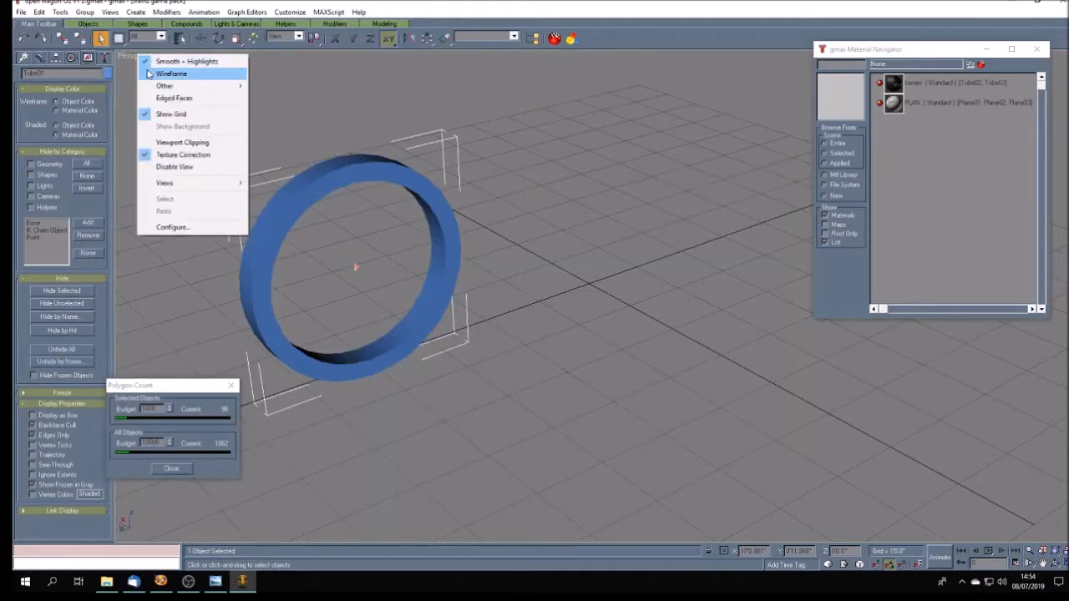
{"action": "left_click", "coordinate": [147, 73]}
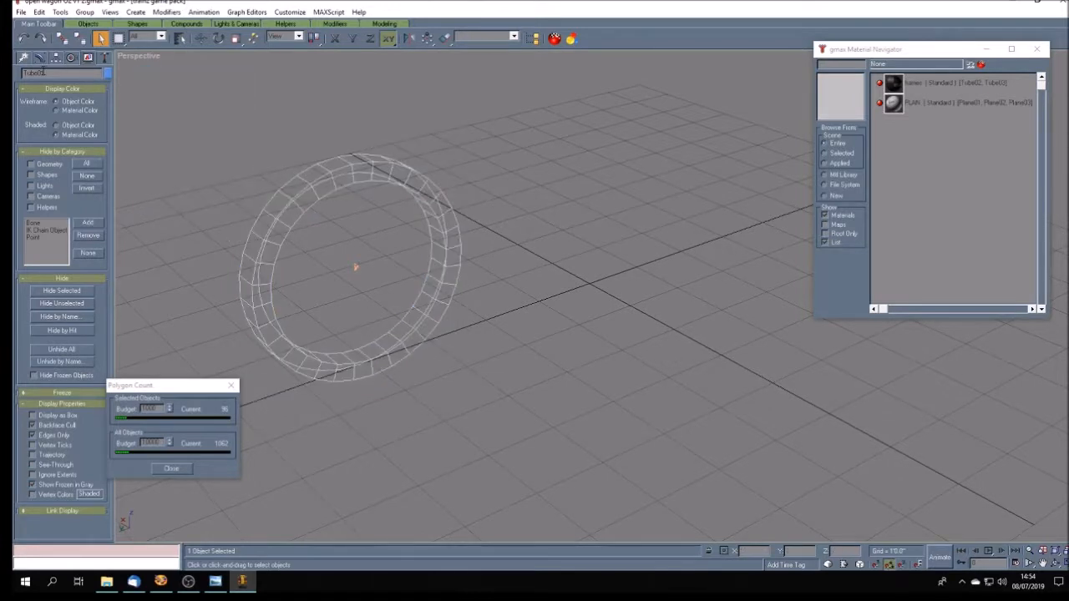
- Select the light-blue ring's outer-wall polygons from its top down the upper part of the left side
{"action": "left_click", "coordinate": [40, 60]}
{"action": "left_click", "coordinate": [52, 206]}
{"action": "left_click", "coordinate": [314, 173]}
{"action": "left_click", "coordinate": [295, 192], "text": "ctrl"}
{"action": "left_click", "coordinate": [281, 204], "text": "ctrl"}
{"action": "left_click", "coordinate": [268, 222], "text": "ctrl"}
{"action": "left_click", "coordinate": [252, 245], "text": "ctrl"}
{"action": "left_click", "coordinate": [248, 270], "text": "ctrl"}
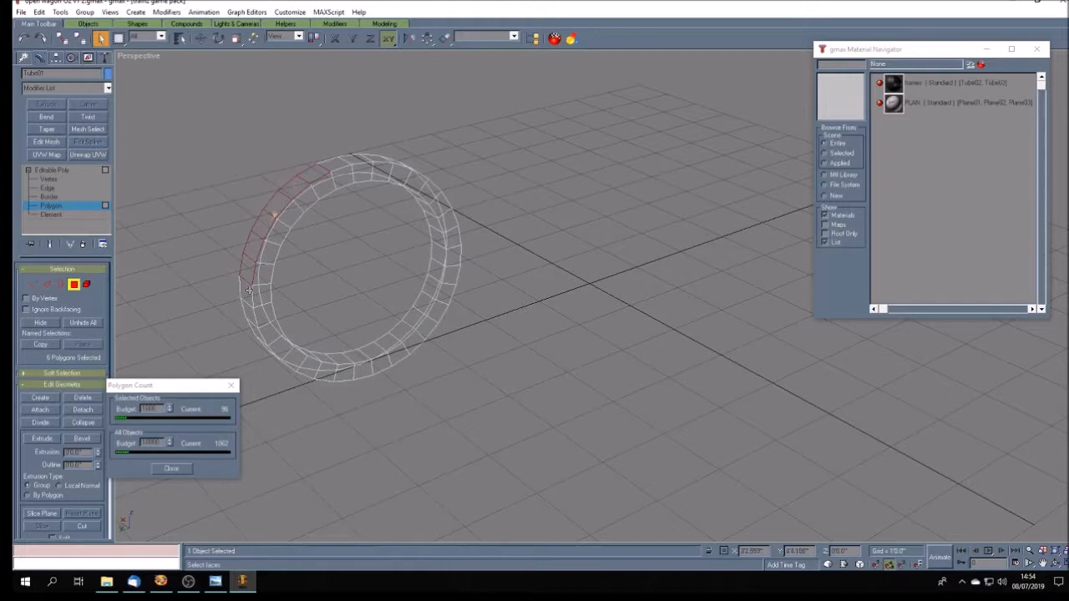
{"action": "left_click", "coordinate": [243, 289], "text": "ctrl"}
{"action": "left_click", "coordinate": [344, 161], "text": "ctrl"}
- Extend the outer-wall polygon selection down the rest of the ring's left side to its bottom
{"action": "left_click", "coordinate": [1056, 564]}
{"action": "left_click_drag", "start_coordinate": [575, 346], "coordinate": [627, 313]}
{"action": "left_click", "coordinate": [100, 38]}
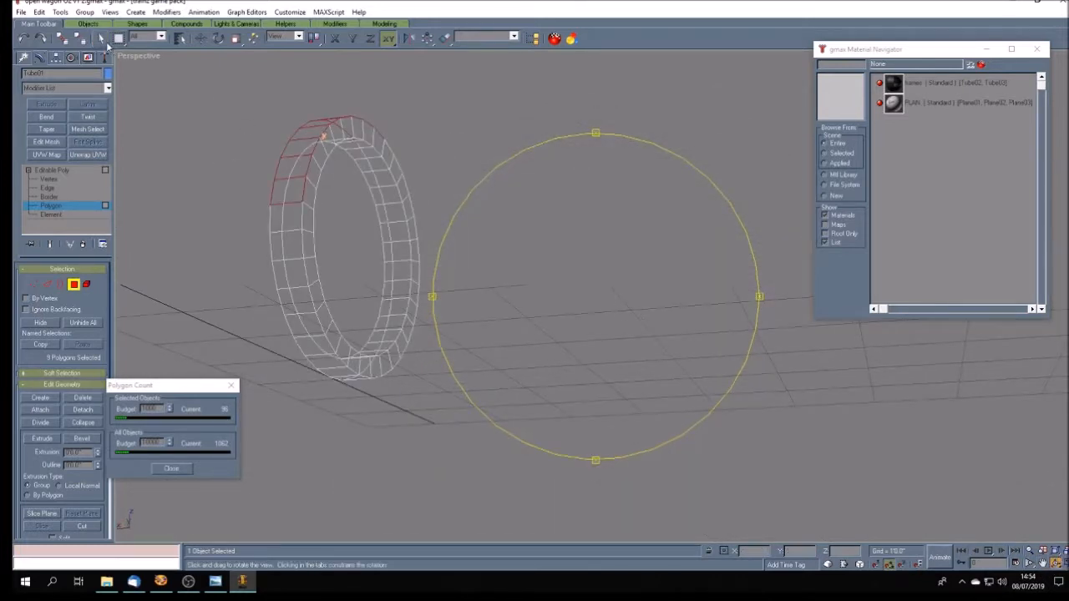
{"action": "left_click", "coordinate": [286, 219], "text": "ctrl"}
{"action": "left_click", "coordinate": [290, 252], "text": "ctrl"}
{"action": "left_click", "coordinate": [288, 275], "text": "ctrl"}
{"action": "left_click", "coordinate": [303, 301], "text": "ctrl"}
{"action": "left_click", "coordinate": [302, 321], "text": "ctrl"}
{"action": "left_click", "coordinate": [316, 343], "text": "ctrl"}
{"action": "left_click", "coordinate": [324, 364], "text": "ctrl"}
{"action": "left_click", "coordinate": [339, 375], "text": "ctrl"}
- Continue the outer-wall polygon selection from the ring's bottom up to the middle of its opposite side
{"action": "left_click", "coordinate": [1056, 563]}
{"action": "left_click_drag", "start_coordinate": [595, 354], "coordinate": [496, 326]}
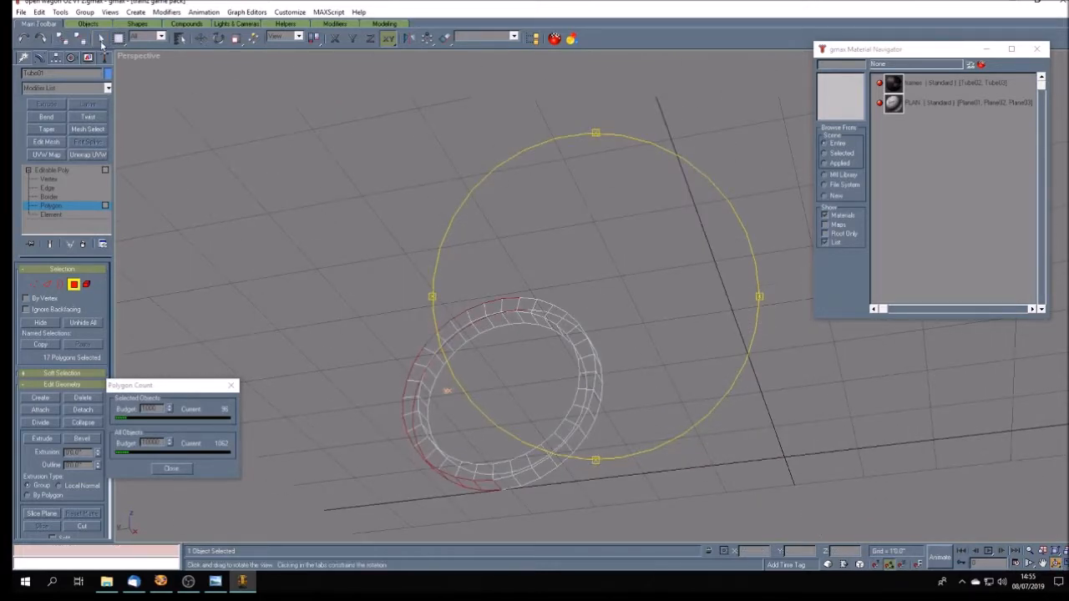
{"action": "left_click", "coordinate": [100, 38]}
{"action": "left_click", "coordinate": [508, 484], "text": "ctrl"}
{"action": "left_click", "coordinate": [525, 478], "text": "ctrl"}
{"action": "left_click", "coordinate": [543, 466], "text": "ctrl"}
{"action": "left_click", "coordinate": [560, 457], "text": "ctrl"}
{"action": "left_click", "coordinate": [575, 438], "text": "ctrl"}
{"action": "left_click", "coordinate": [588, 420], "text": "ctrl"}
{"action": "left_click", "coordinate": [598, 396], "text": "ctrl"}
{"action": "left_click", "coordinate": [599, 382], "text": "ctrl"}
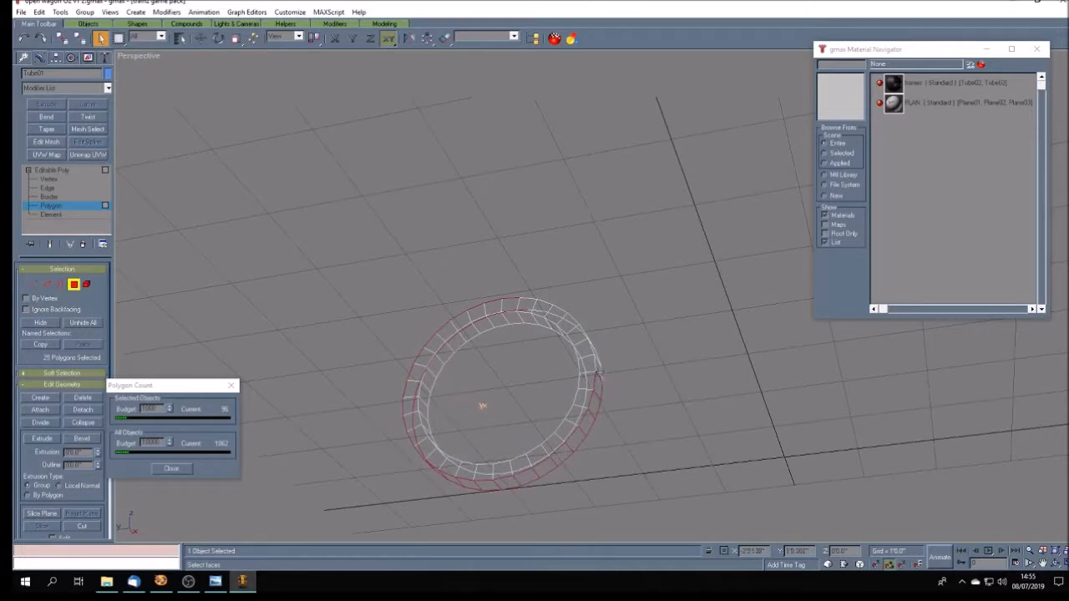
{"action": "left_click", "coordinate": [600, 367], "text": "ctrl"}
- Add the remaining outer-wall polygons up to the ring's top, delete the whole outer wall and leave polygon editing
{"action": "left_click", "coordinate": [1055, 565]}
{"action": "left_click_drag", "start_coordinate": [544, 398], "coordinate": [560, 413]}
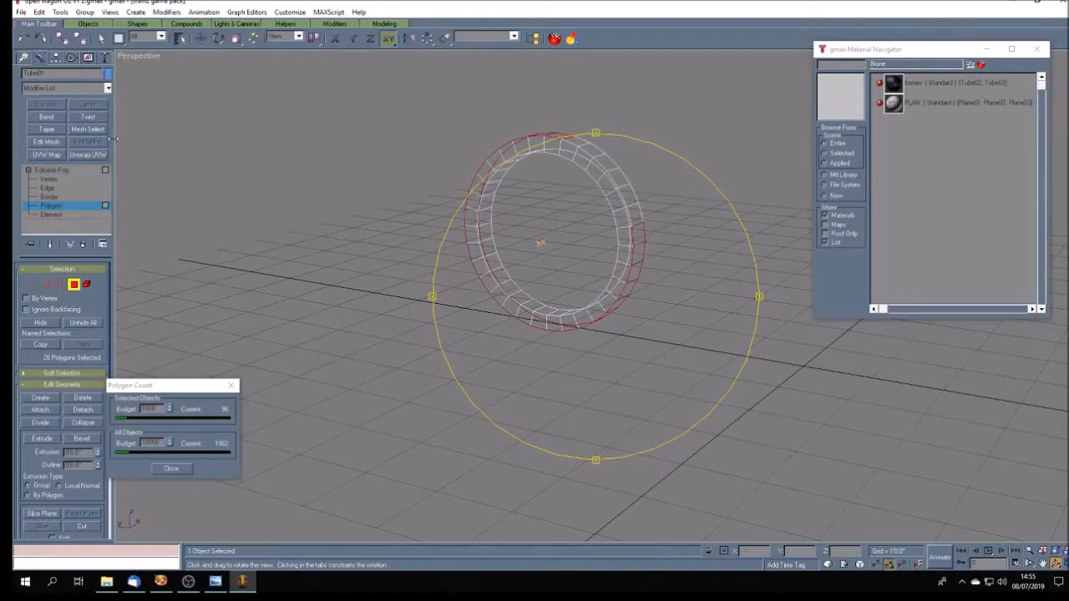
{"action": "left_click", "coordinate": [100, 38]}
{"action": "left_click", "coordinate": [637, 214], "text": "ctrl"}
{"action": "left_click", "coordinate": [631, 196], "text": "ctrl"}
{"action": "left_click", "coordinate": [619, 178], "text": "ctrl"}
{"action": "left_click", "coordinate": [608, 165], "text": "ctrl"}
{"action": "left_click", "coordinate": [590, 148], "text": "ctrl"}
{"action": "left_click", "coordinate": [576, 141], "text": "ctrl"}
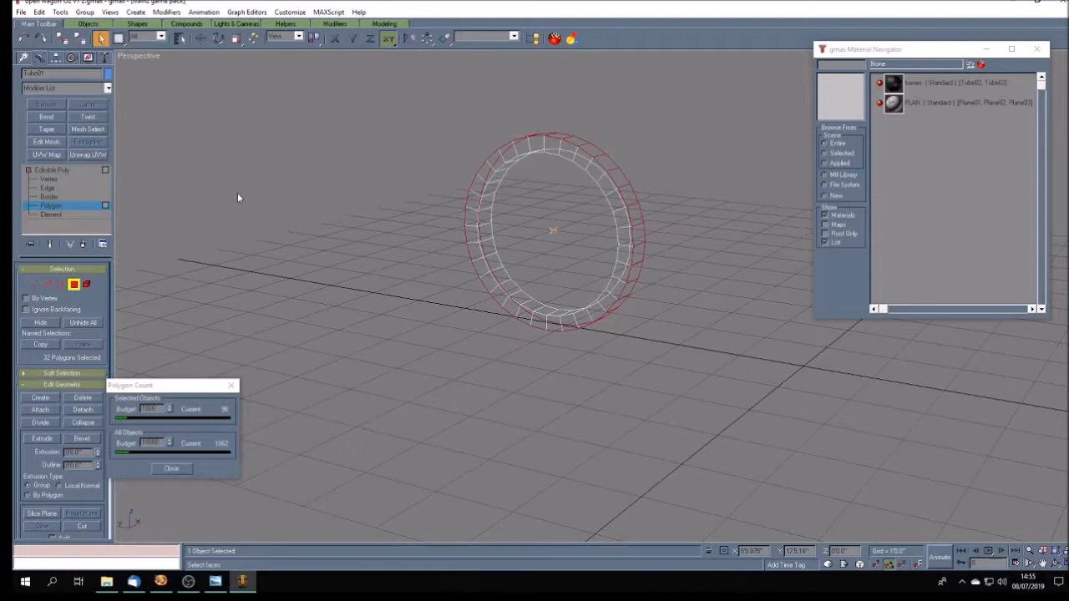
{"action": "key", "text": "Delete"}
{"action": "key", "text": "Return"}
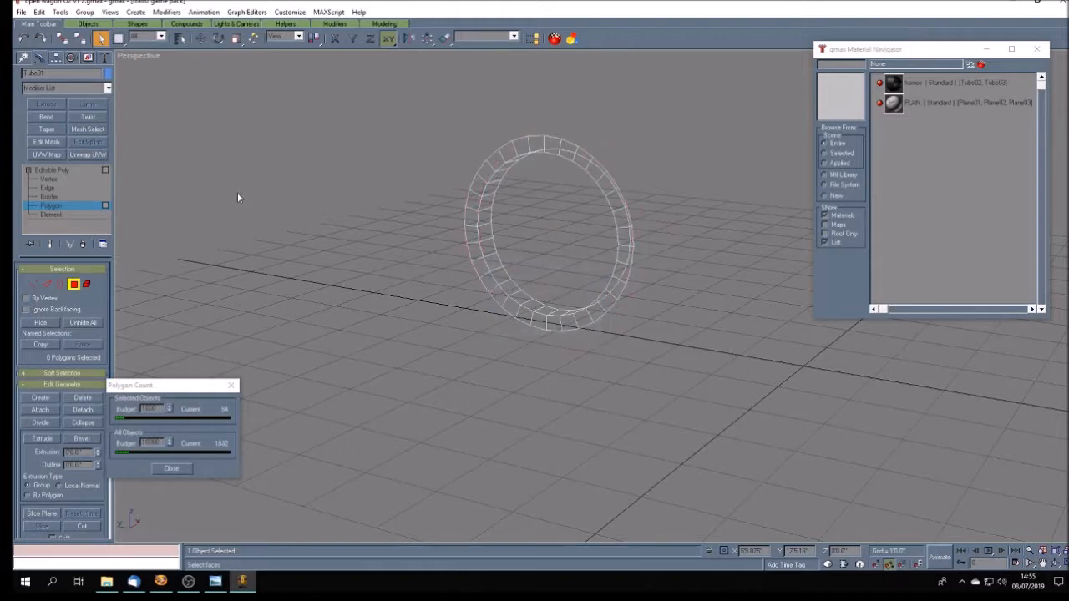
{"action": "left_click", "coordinate": [80, 170]}
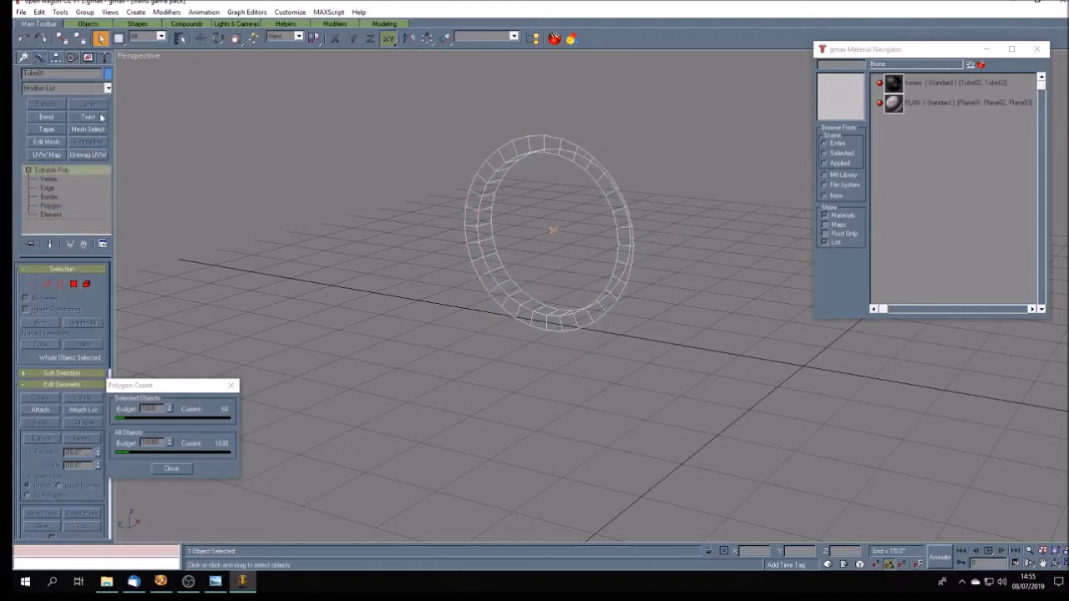
- Switch the viewport to smooth shading, deselect the trimmed ring and unhide all objects
{"action": "right_click", "coordinate": [131, 57]}
{"action": "left_click", "coordinate": [159, 64]}
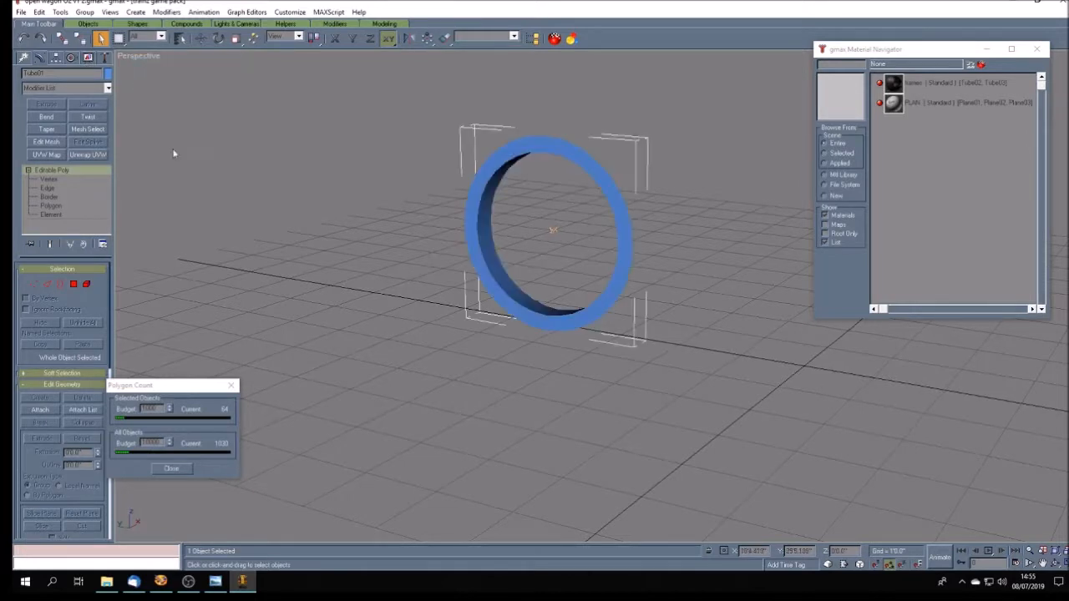
{"action": "right_click", "coordinate": [131, 57]}
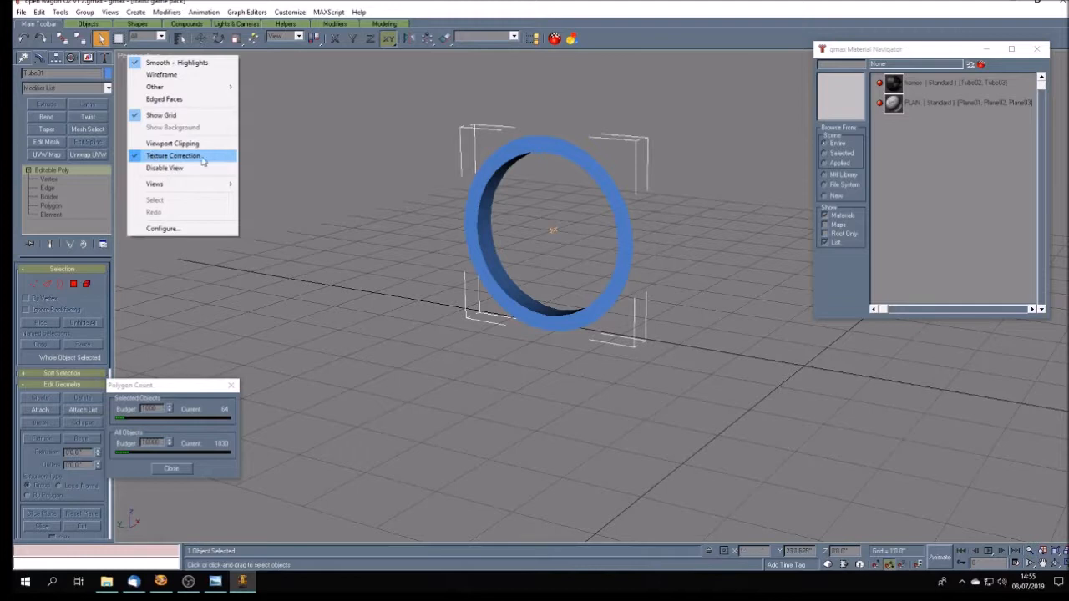
{"action": "left_click", "coordinate": [380, 178]}
{"action": "left_click", "coordinate": [88, 58]}
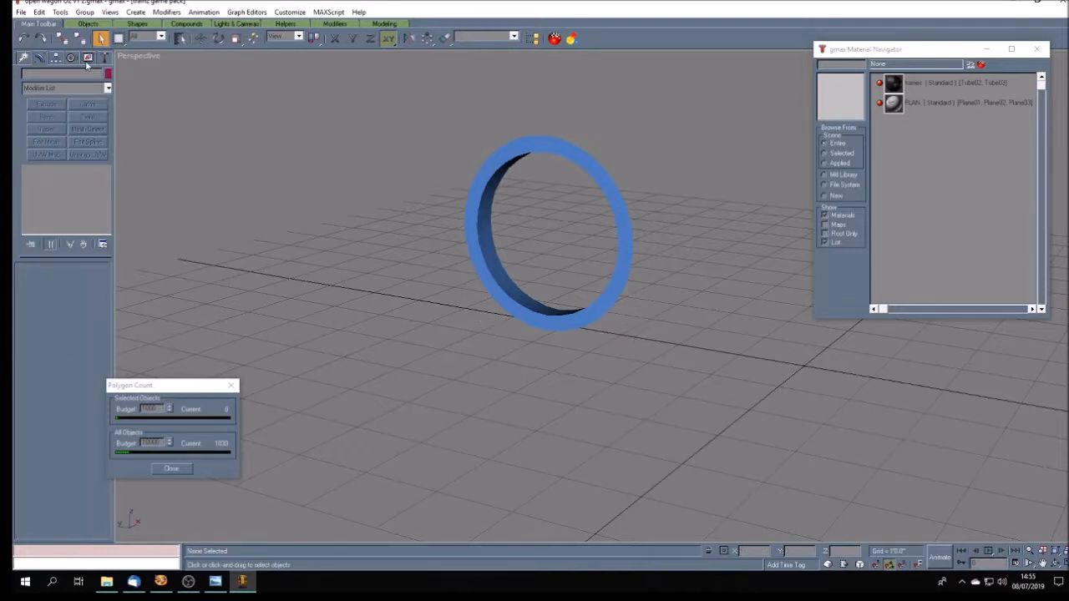
{"action": "left_click", "coordinate": [66, 350]}
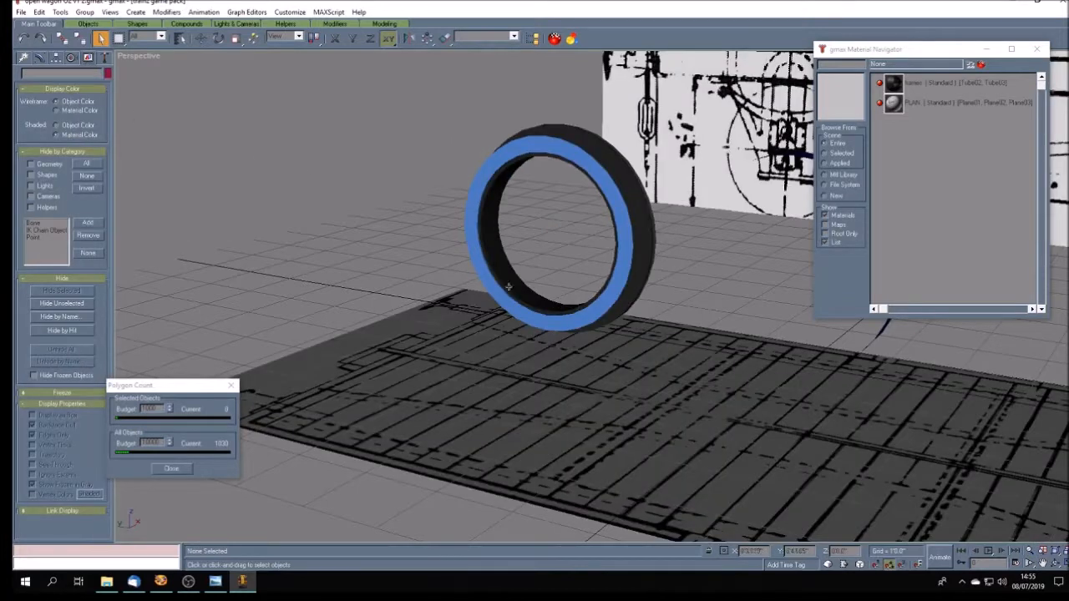
{"action": "left_click", "coordinate": [1057, 565]}
{"action": "mouse_move", "coordinate": [550, 373]}
{"action": "left_mouse_down"}
{"action": "mouse_move", "coordinate": [636, 377]}
{"action": "mouse_move", "coordinate": [611, 387]}
{"action": "left_mouse_up"}
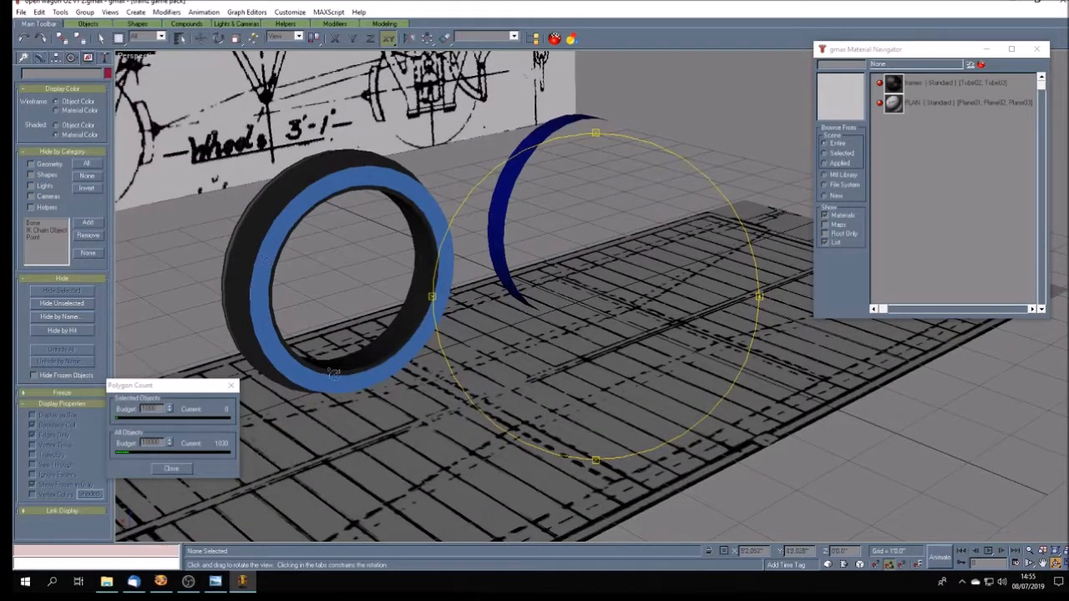
{"action": "left_click", "coordinate": [100, 38]}
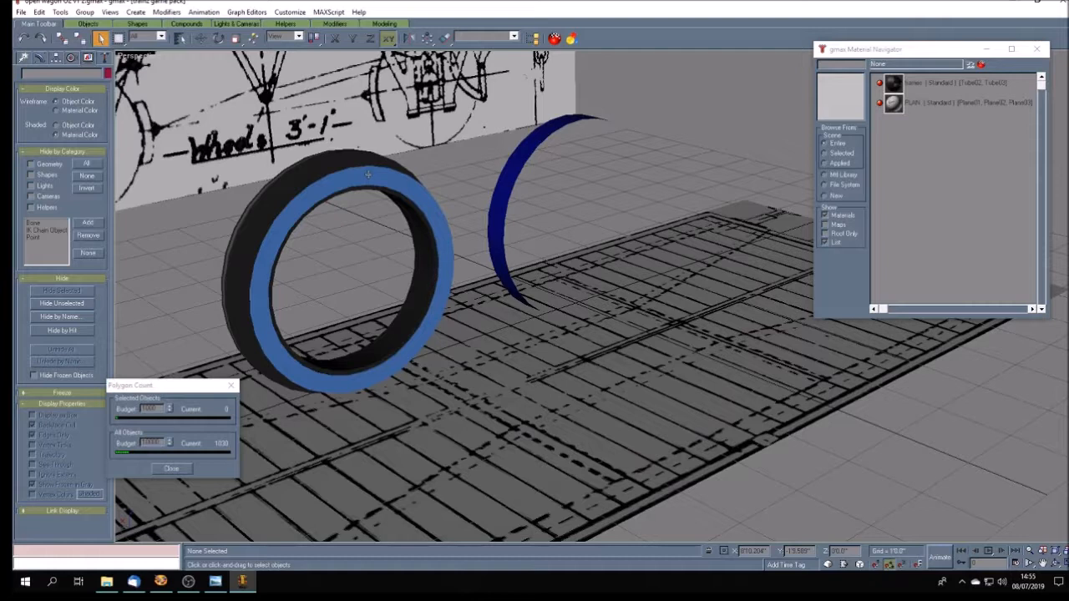
- Align the separate dark-blue ring to the light-blue ring in X and Y position, then deselect it
{"action": "left_click", "coordinate": [368, 174]}
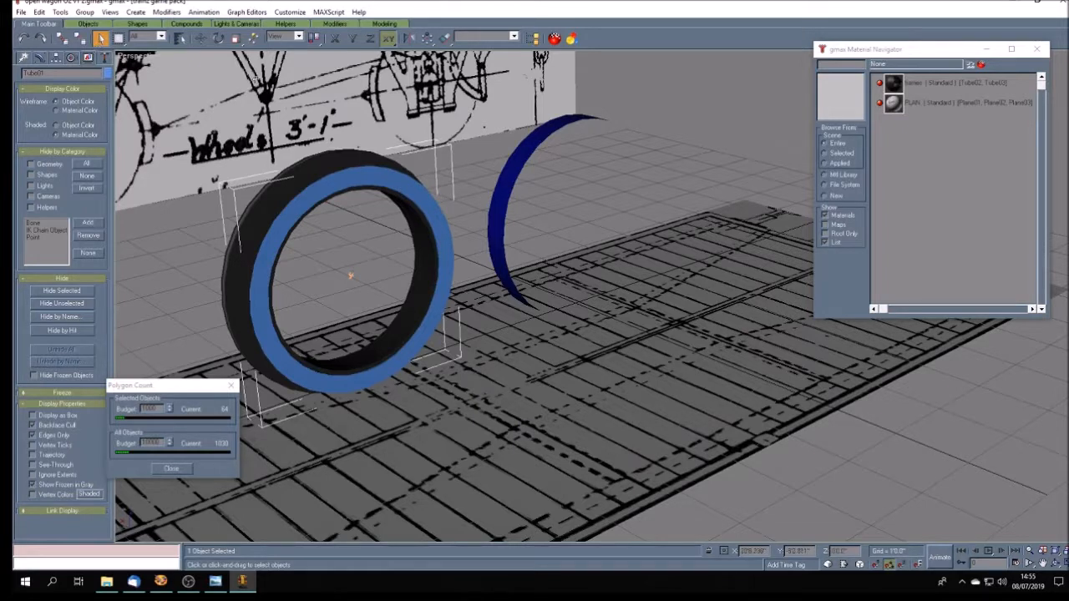
{"action": "left_click", "coordinate": [181, 266]}
{"action": "left_click", "coordinate": [515, 163]}
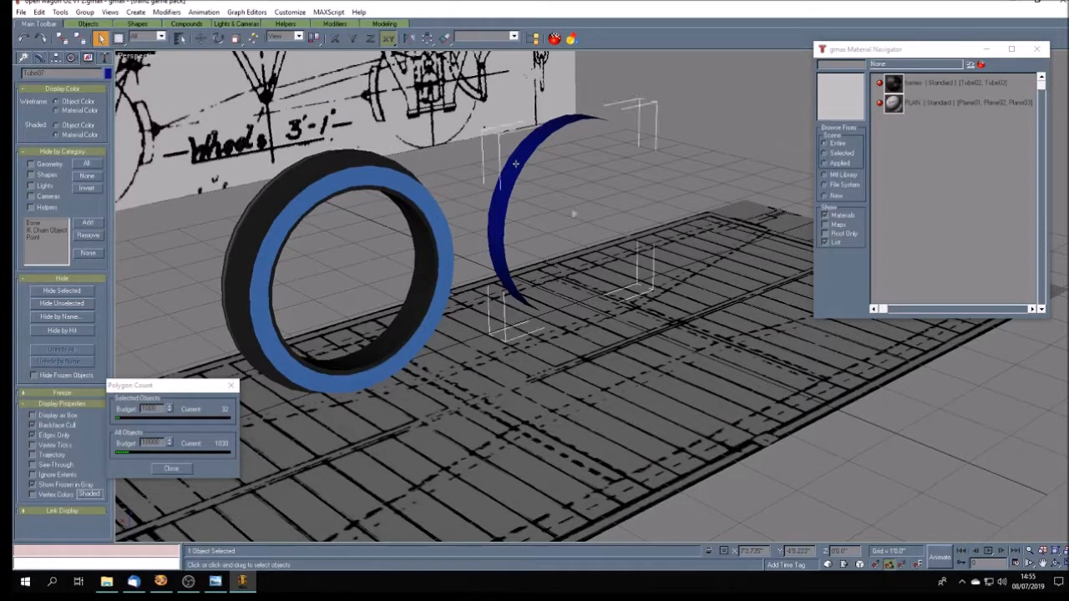
{"action": "left_click", "coordinate": [445, 37]}
{"action": "left_click", "coordinate": [349, 185]}
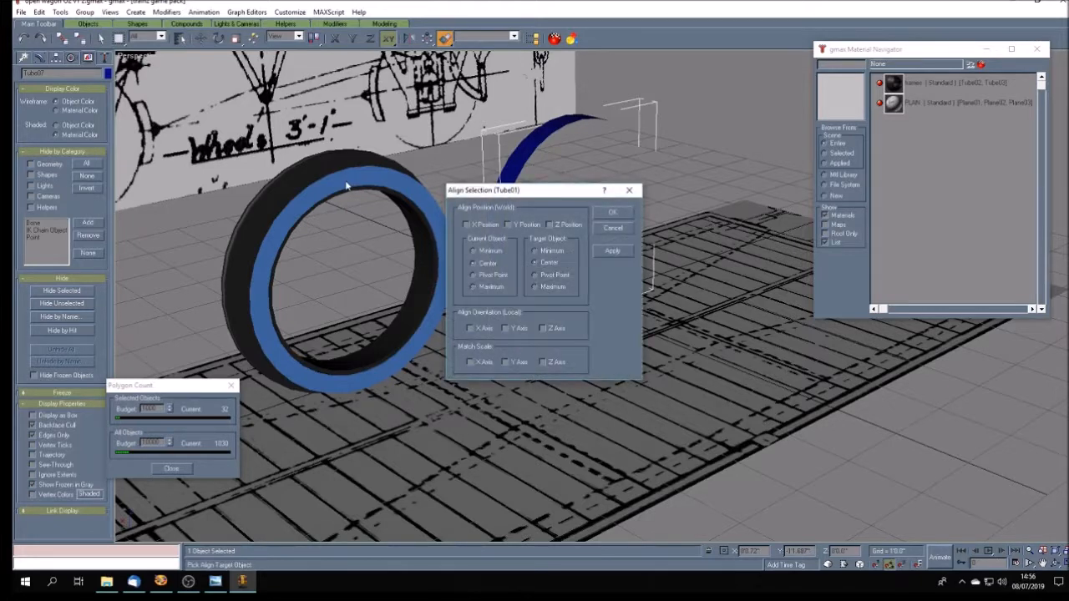
{"action": "left_click", "coordinate": [484, 225]}
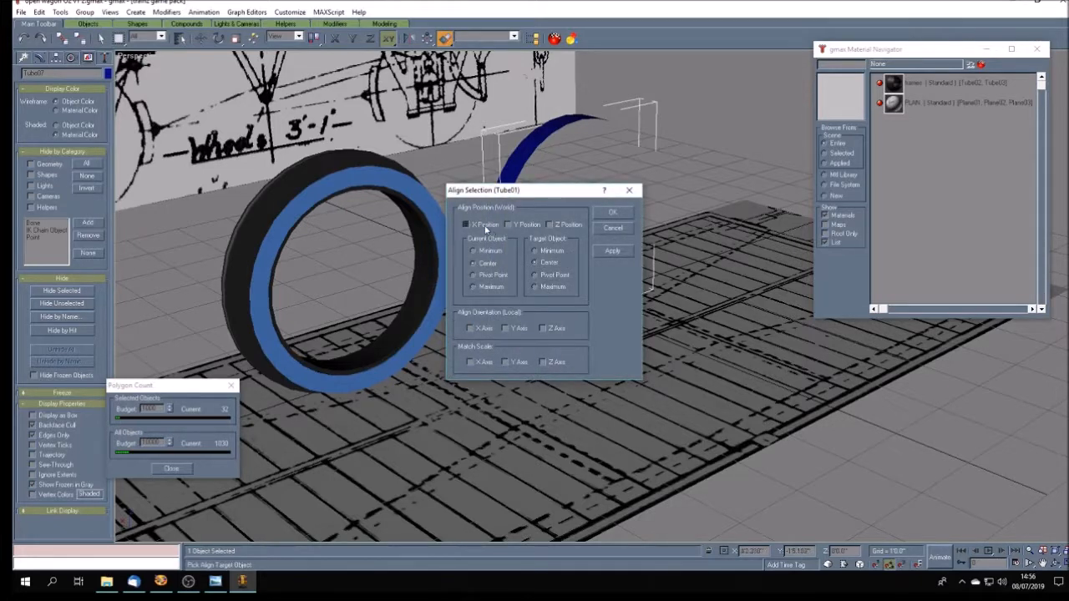
{"action": "left_click", "coordinate": [531, 225]}
{"action": "left_click", "coordinate": [622, 213]}
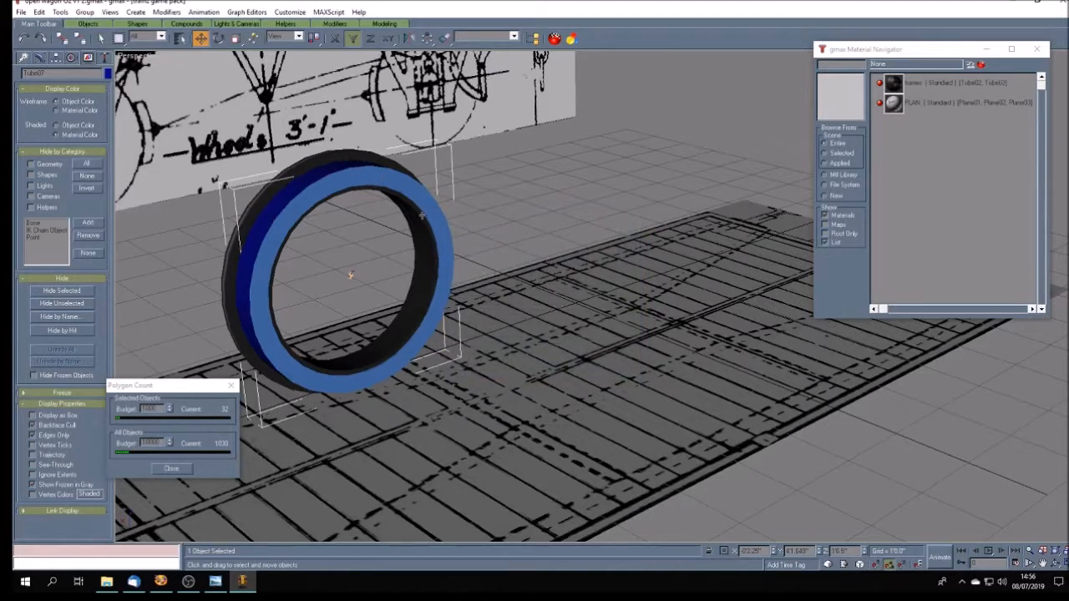
{"action": "left_click", "coordinate": [532, 186]}
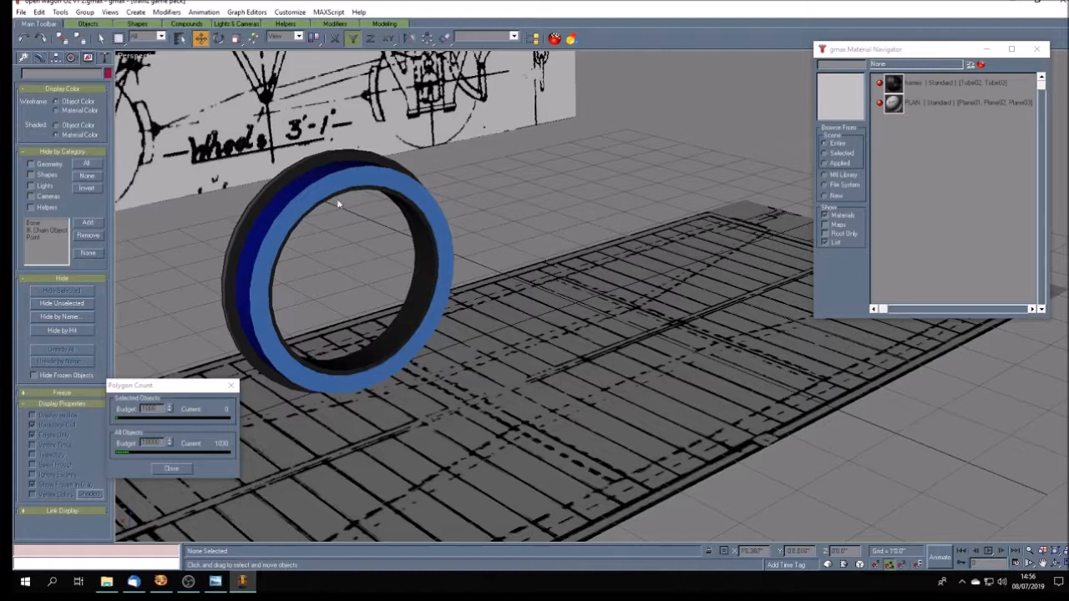
- Assign the other rings' dark textured material to the light-blue ring, add Unwrap UVW and open its UV editor beside the wheel
{"action": "left_click", "coordinate": [356, 175]}
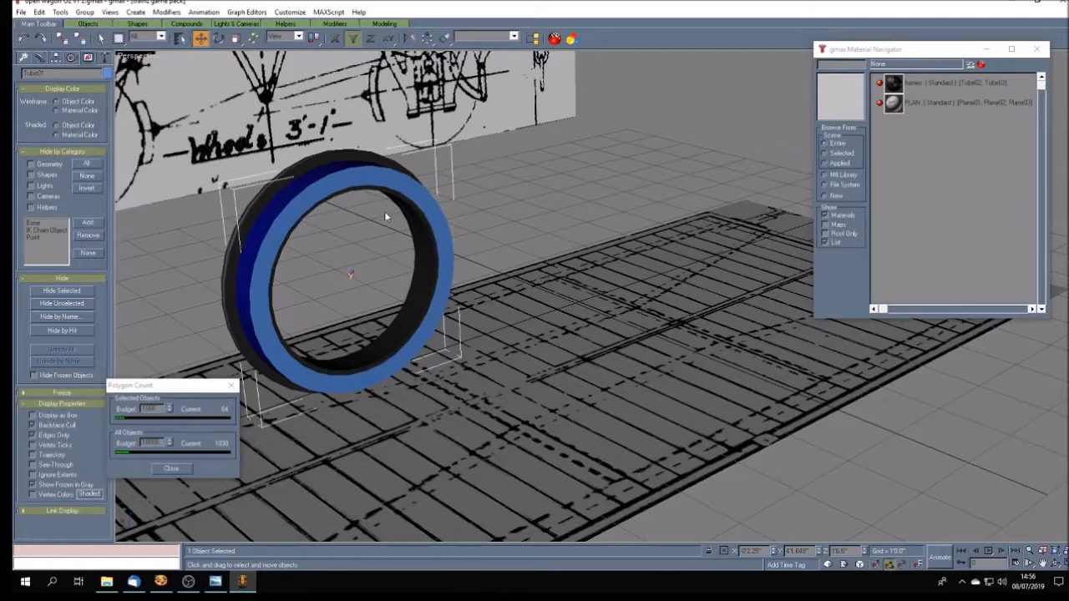
{"action": "left_click", "coordinate": [945, 82]}
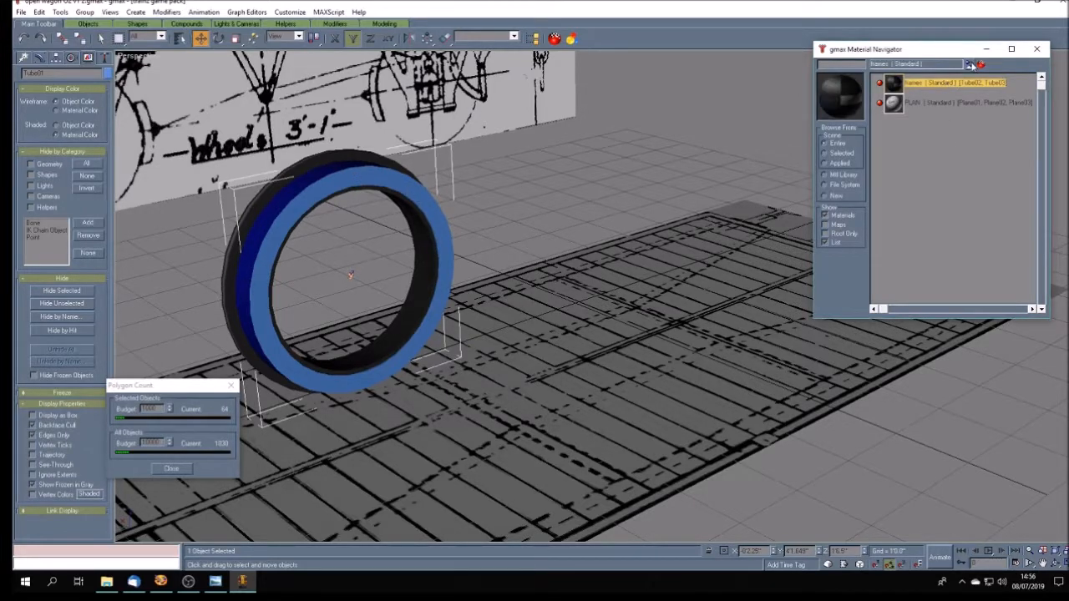
{"action": "left_click", "coordinate": [970, 64]}
{"action": "left_click", "coordinate": [38, 57]}
{"action": "left_click", "coordinate": [87, 155]}
{"action": "left_click", "coordinate": [59, 286]}
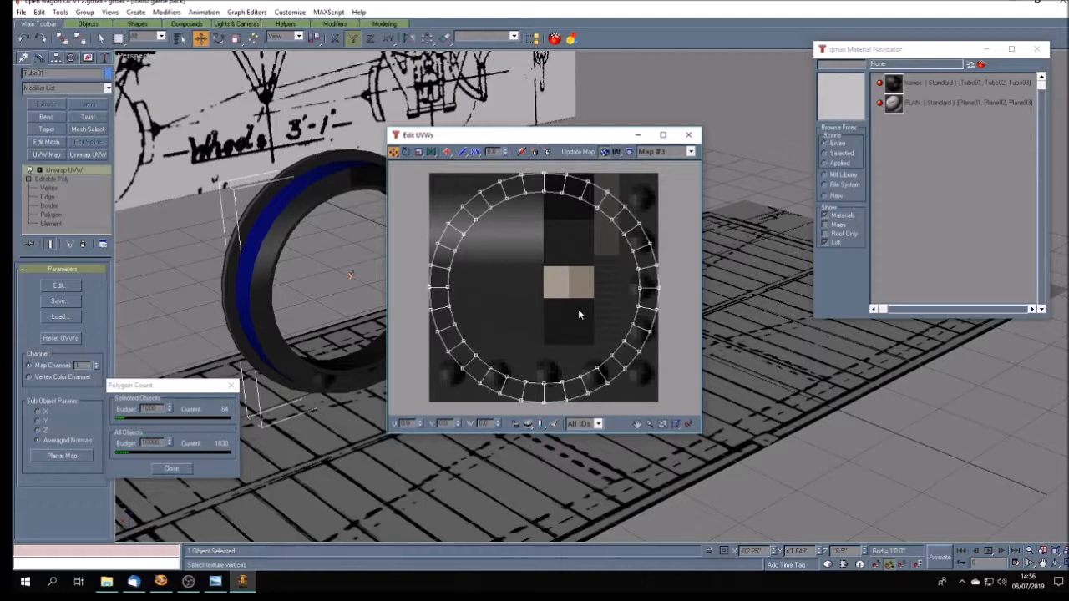
{"action": "left_click_drag", "start_coordinate": [496, 137], "coordinate": [599, 137]}
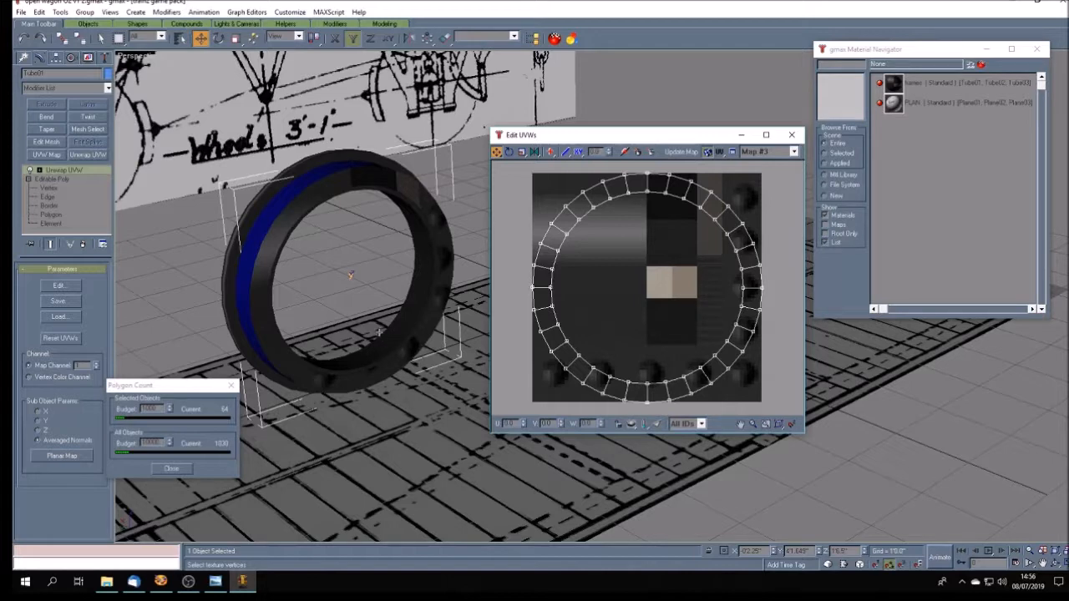
- Check in the UV editor which texture patch a lower inner face of the inner ring Tube03 is mapped to
{"action": "left_click", "coordinate": [792, 134]}
{"action": "left_click", "coordinate": [508, 231]}
{"action": "left_click", "coordinate": [352, 365]}
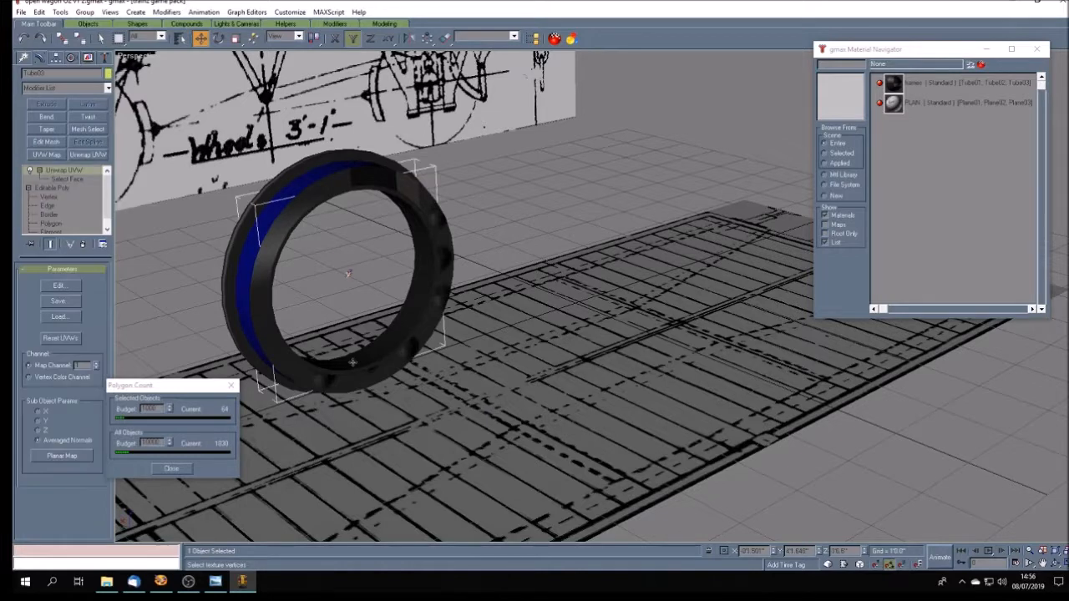
{"action": "left_click", "coordinate": [58, 285]}
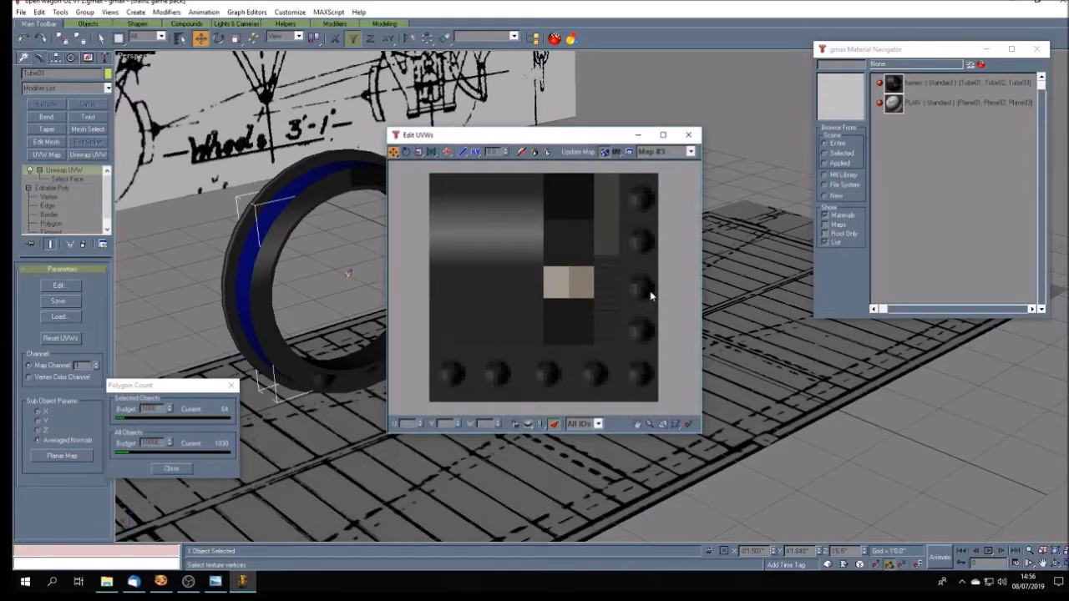
{"action": "left_click", "coordinate": [67, 179]}
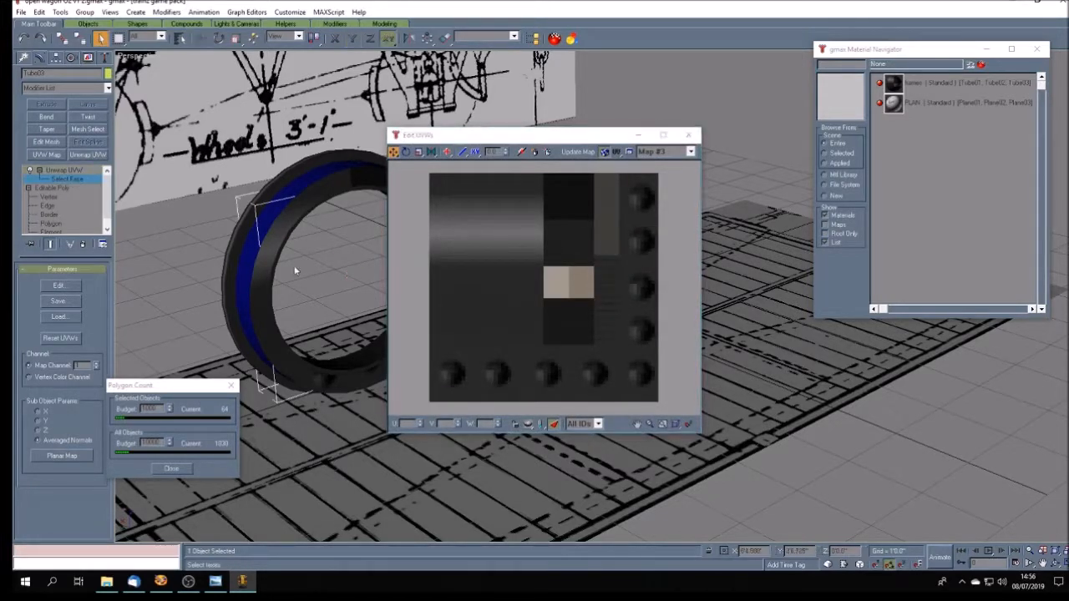
{"action": "left_click", "coordinate": [349, 363]}
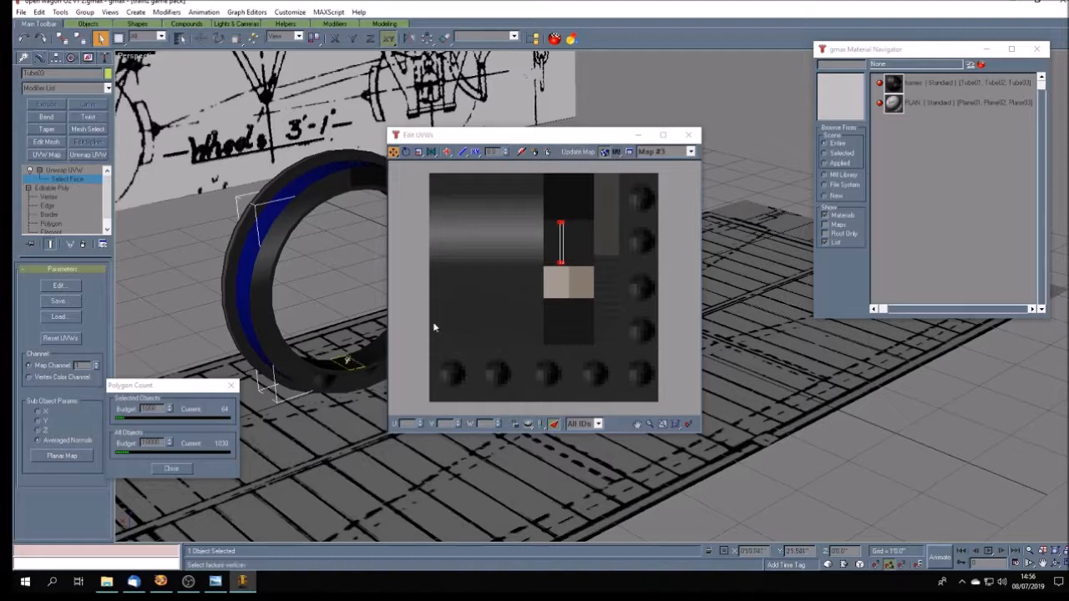
{"action": "left_click", "coordinate": [688, 134]}
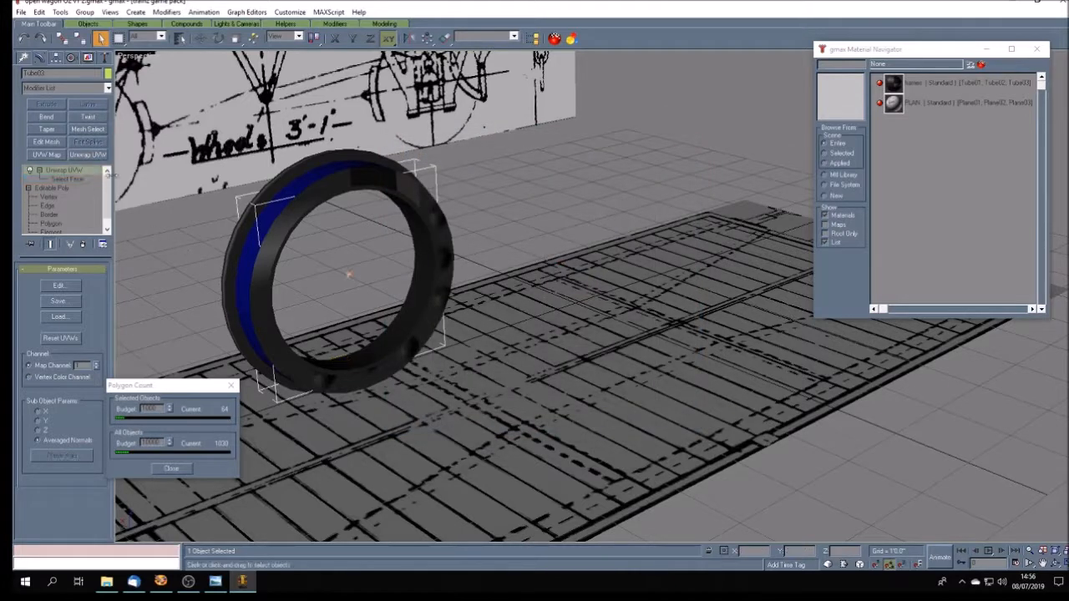
- Scale down the whole UV layout of the front ring Tube01 and place it on the dark square below the beige patches
{"action": "left_click", "coordinate": [392, 187]}
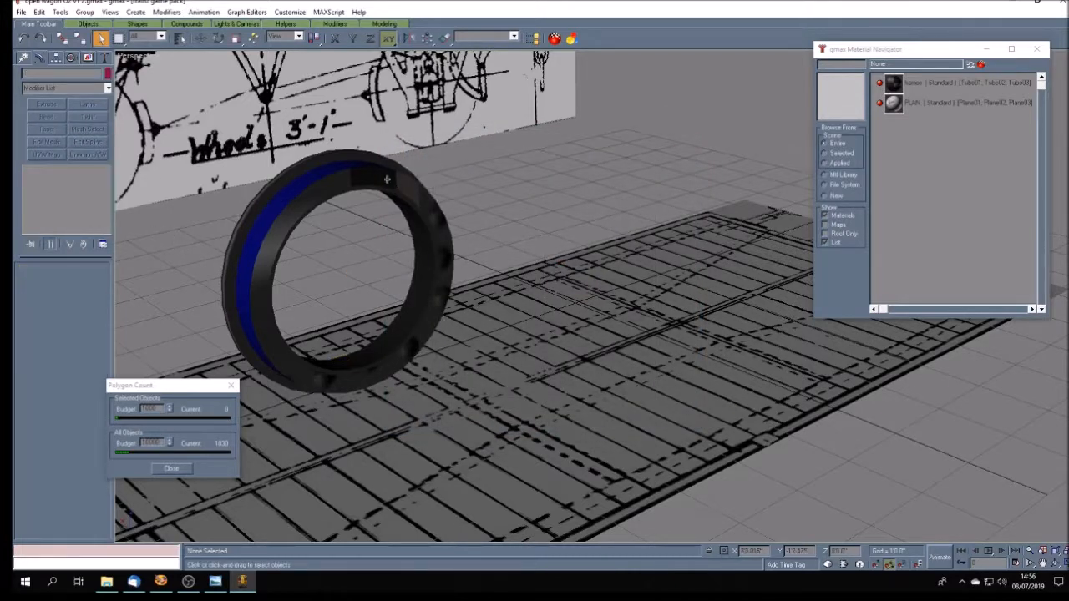
{"action": "left_click", "coordinate": [344, 177]}
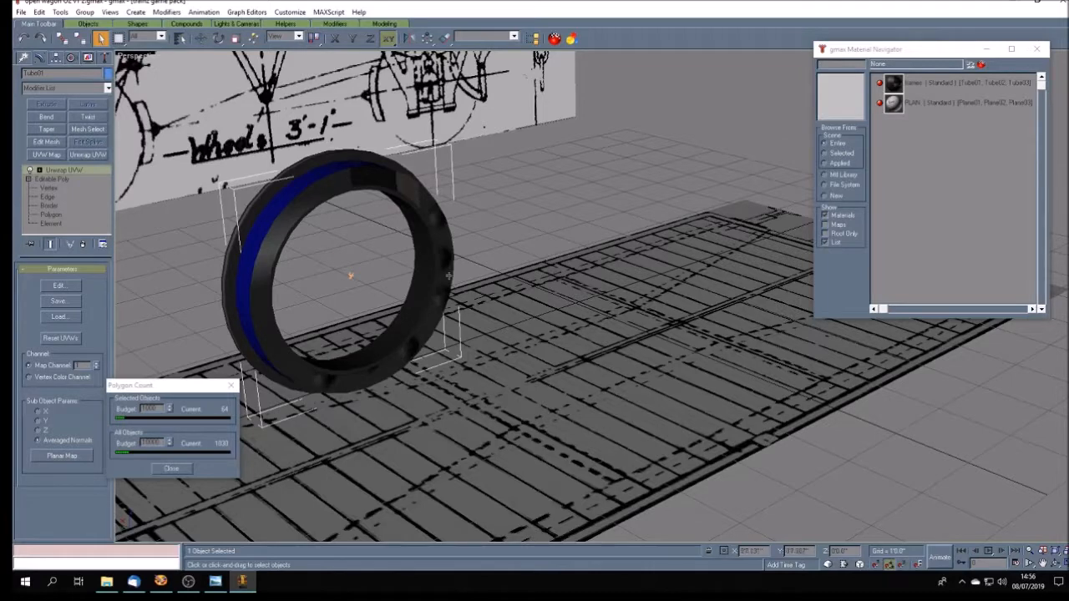
{"action": "left_click", "coordinate": [60, 286]}
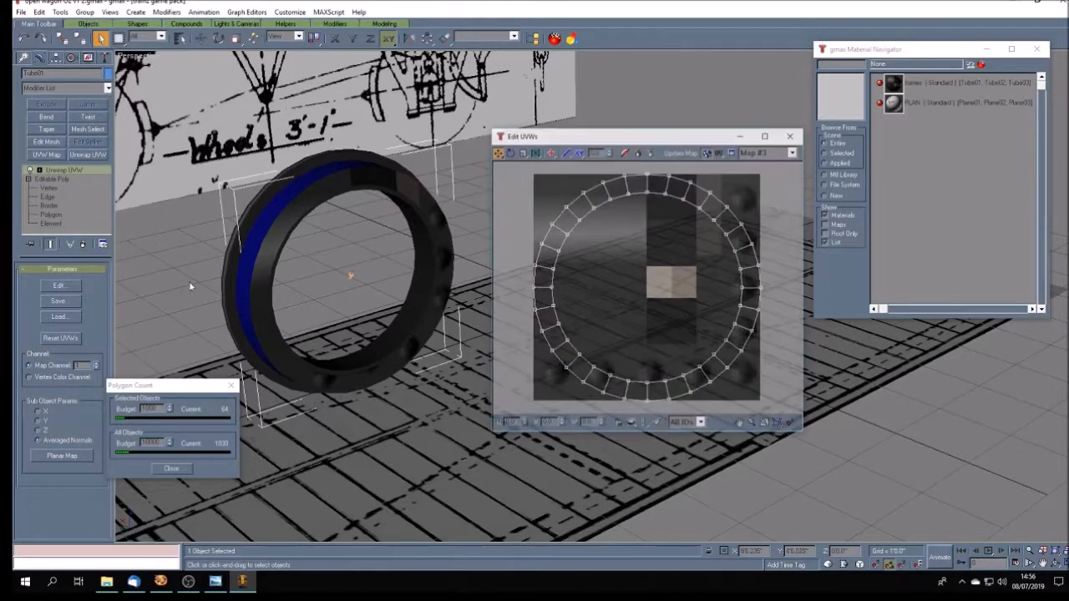
{"action": "left_click", "coordinate": [522, 151]}
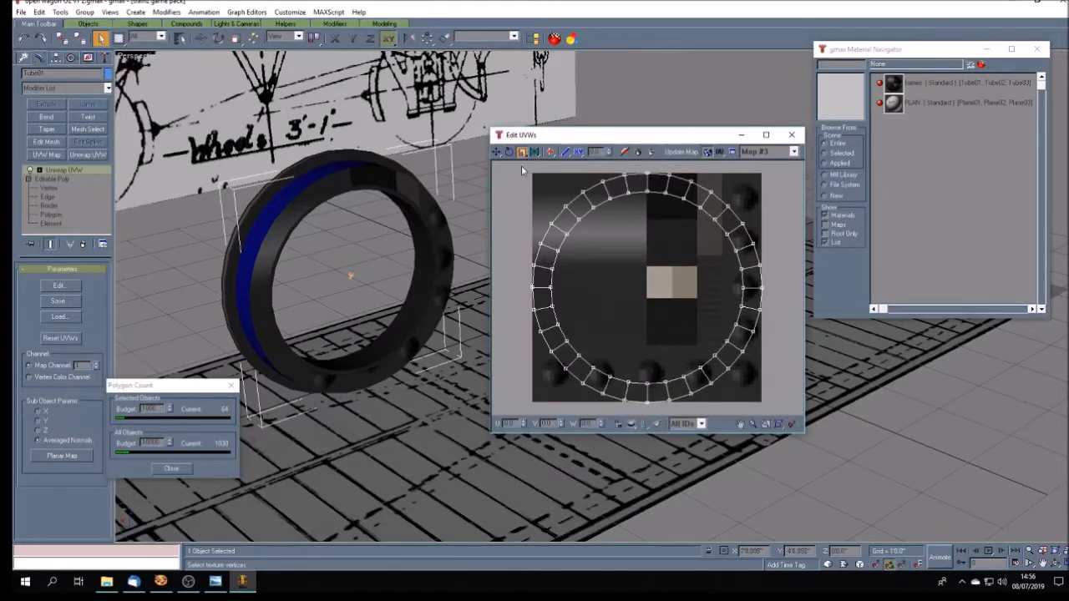
{"action": "left_click_drag", "start_coordinate": [522, 165], "coordinate": [803, 433]}
{"action": "left_click_drag", "start_coordinate": [647, 192], "coordinate": [668, 459]}
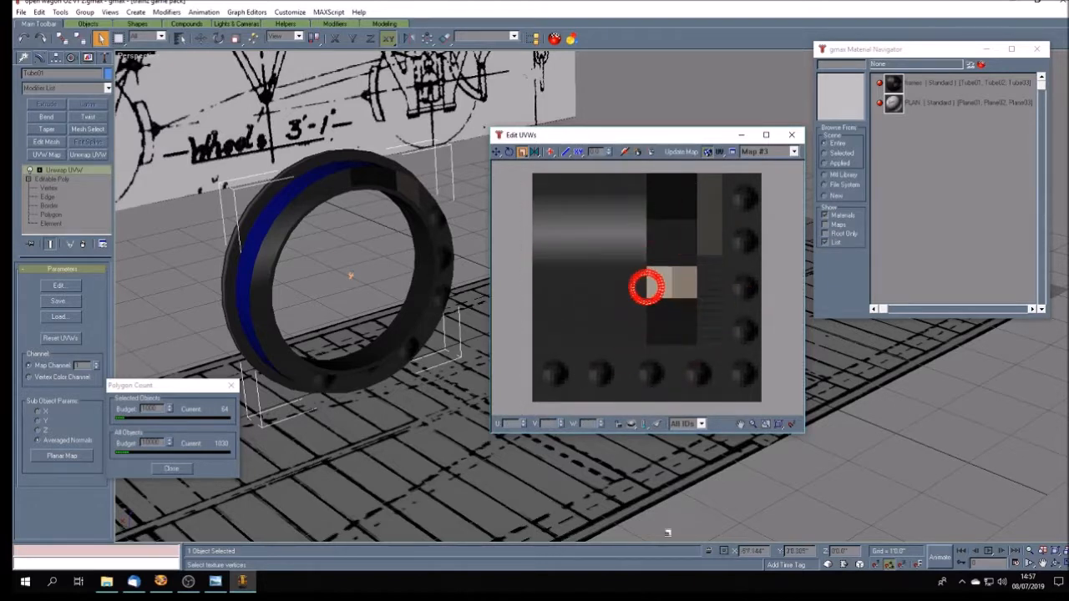
{"action": "left_click", "coordinate": [496, 151]}
{"action": "left_click_drag", "start_coordinate": [648, 305], "coordinate": [674, 337]}
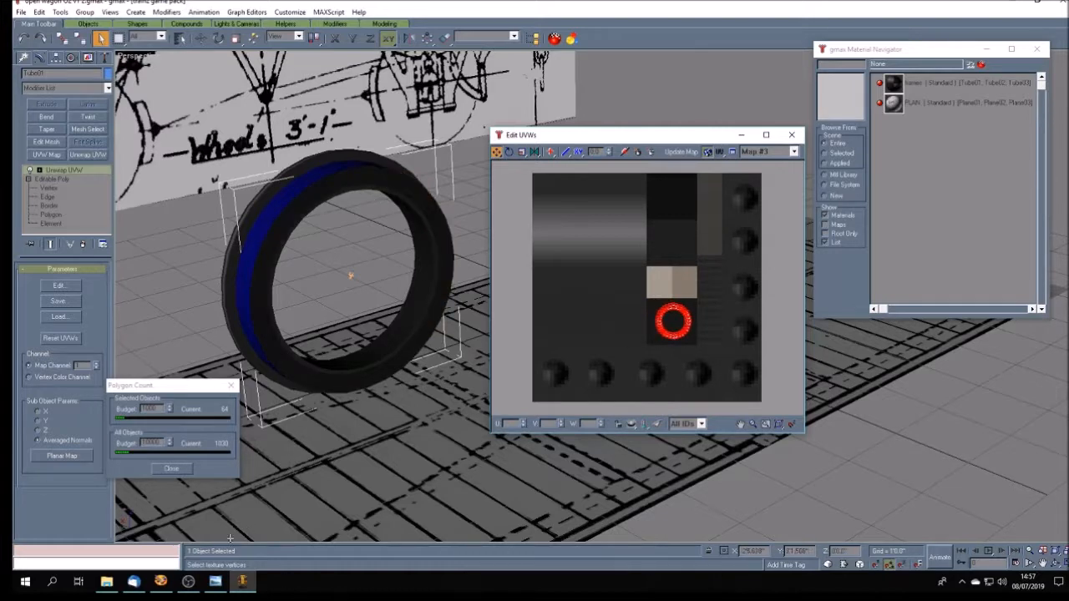
- Examine the wagon's wheels in the reference photo open wagon O2.jpg, then inspect the modelled tyre in gmax from another angle
{"action": "left_click", "coordinate": [214, 583]}
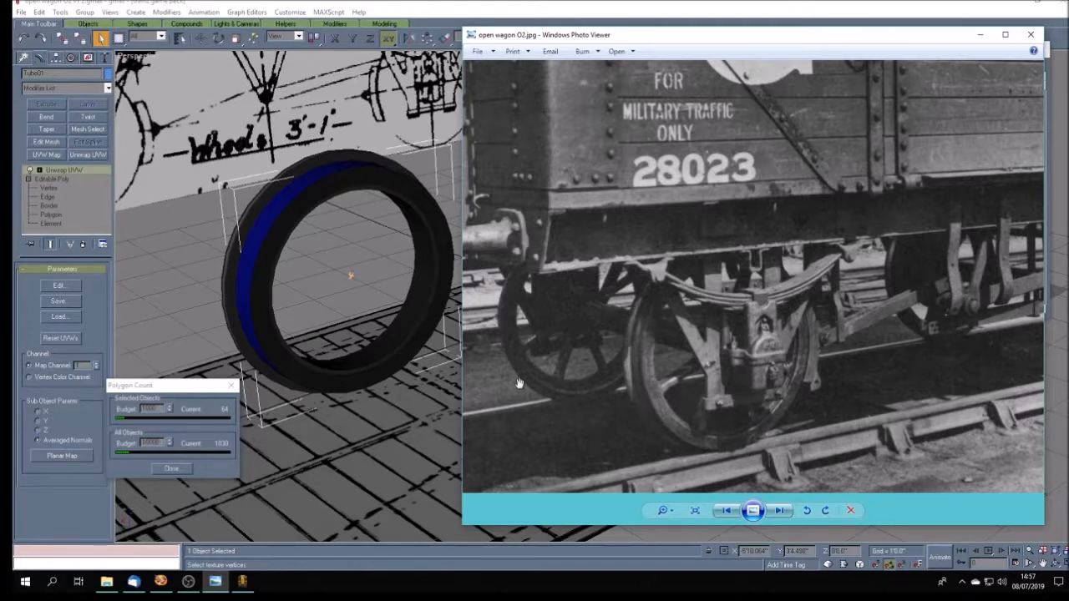
{"action": "left_click", "coordinate": [815, 14]}
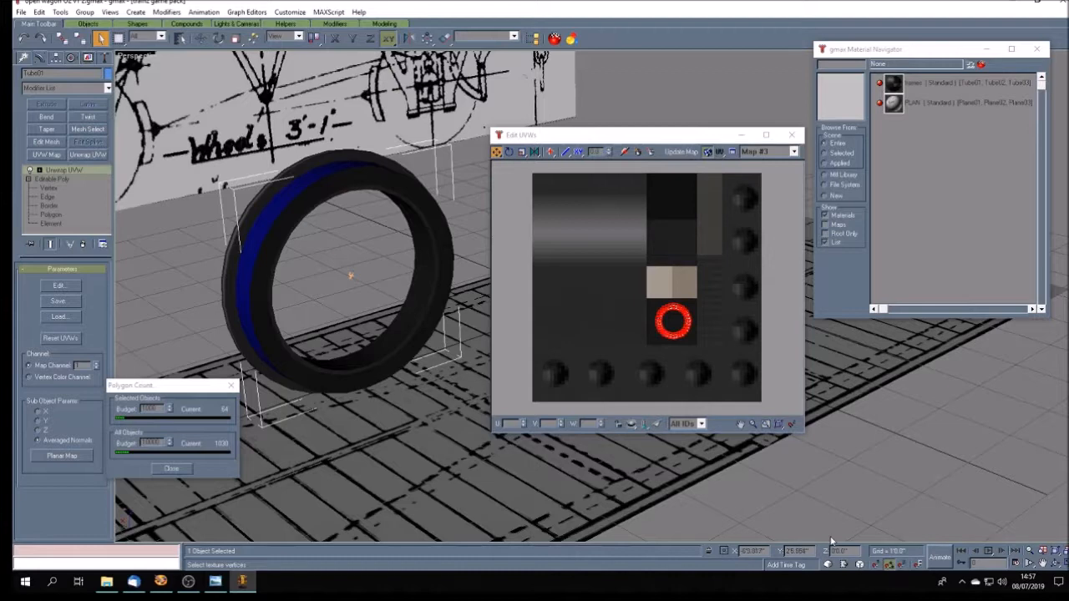
{"action": "left_click", "coordinate": [1055, 565]}
{"action": "mouse_move", "coordinate": [478, 379]}
{"action": "left_mouse_down"}
{"action": "mouse_move", "coordinate": [501, 384]}
{"action": "mouse_move", "coordinate": [466, 355]}
{"action": "mouse_move", "coordinate": [470, 386]}
{"action": "left_mouse_up"}
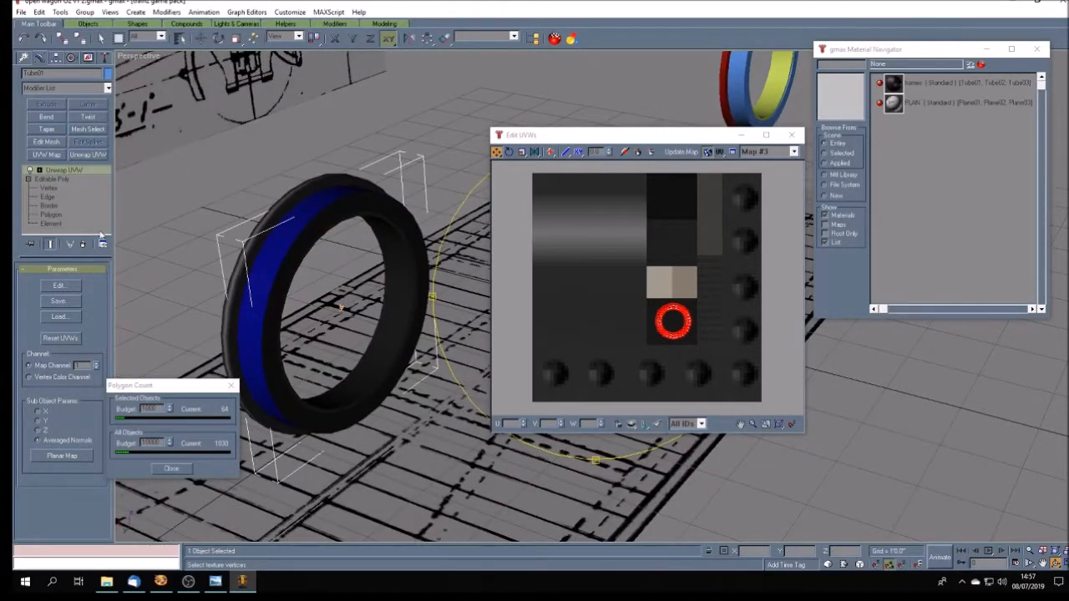
{"action": "left_click", "coordinate": [98, 40]}
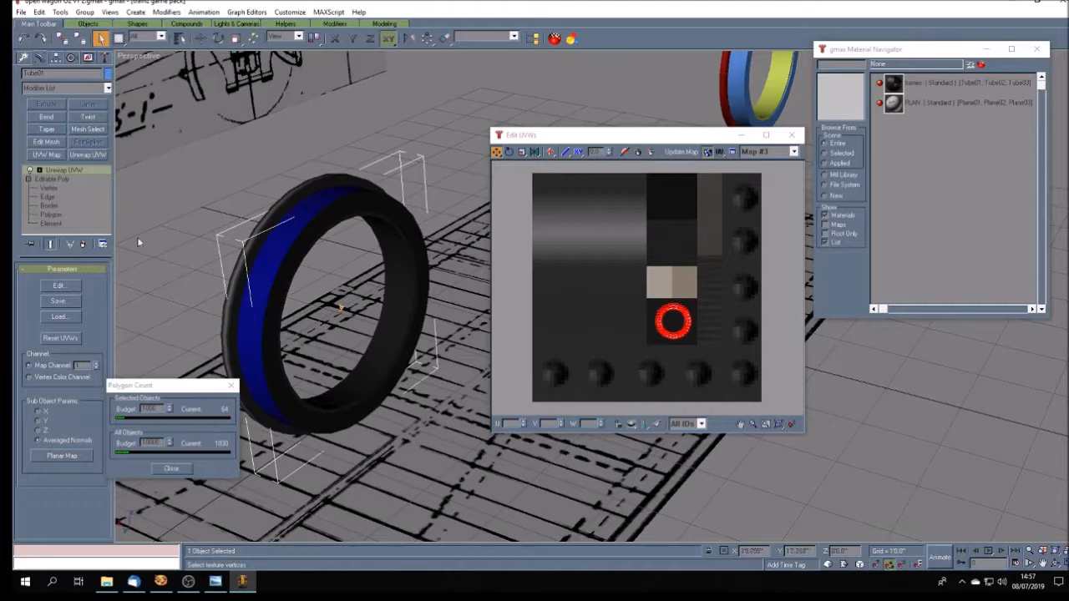
- Show all UVs of the inner ring Tube03 and move its rectangular strip cluster onto the plain dark area over its circular cluster
{"action": "left_click", "coordinate": [792, 136]}
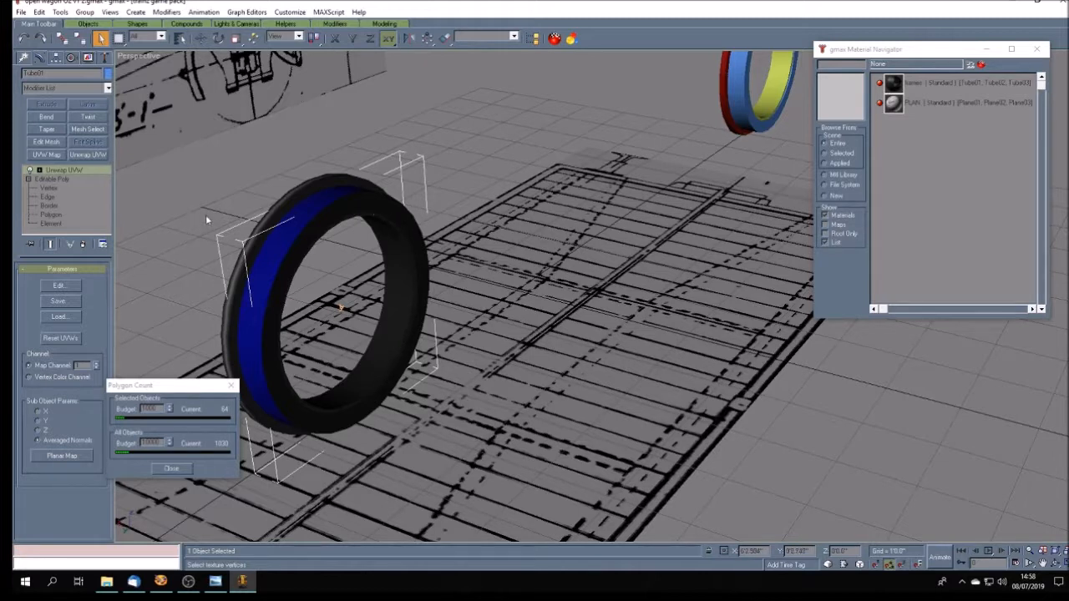
{"action": "left_click", "coordinate": [164, 238]}
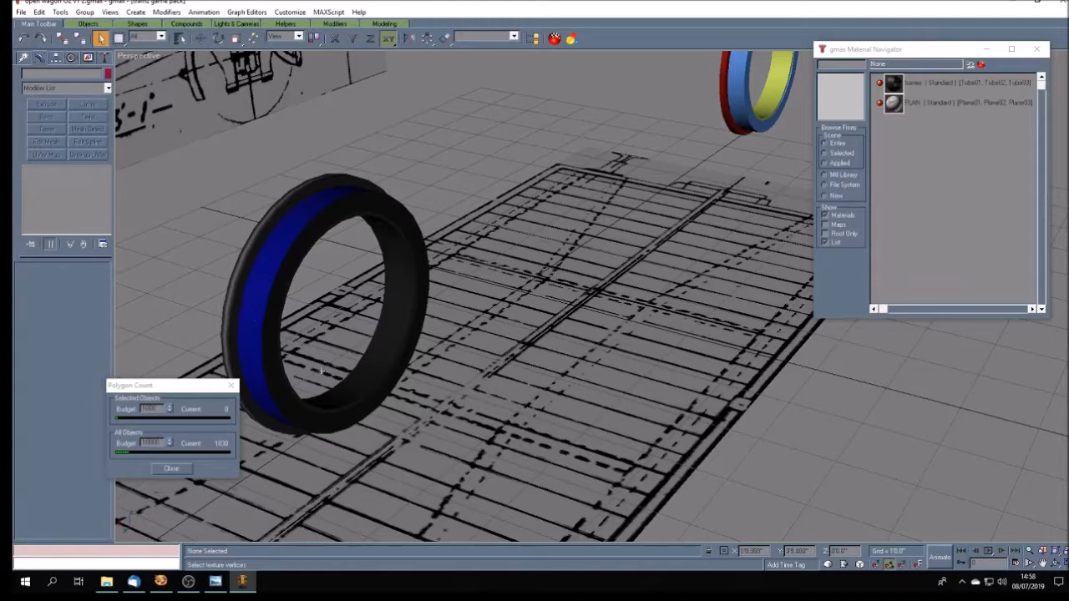
{"action": "left_click", "coordinate": [406, 359]}
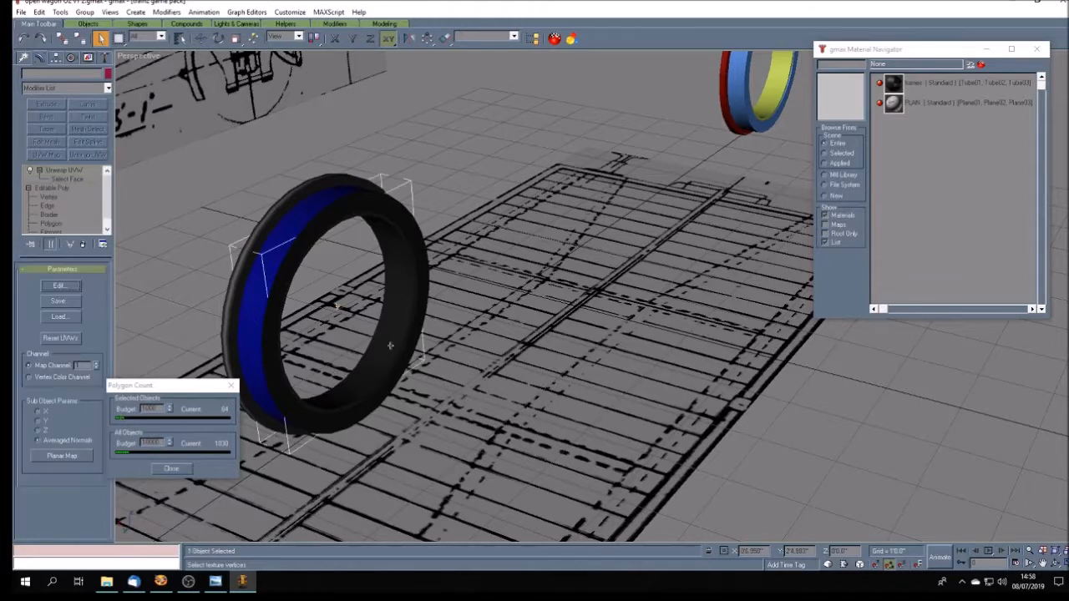
{"action": "left_click", "coordinate": [60, 287]}
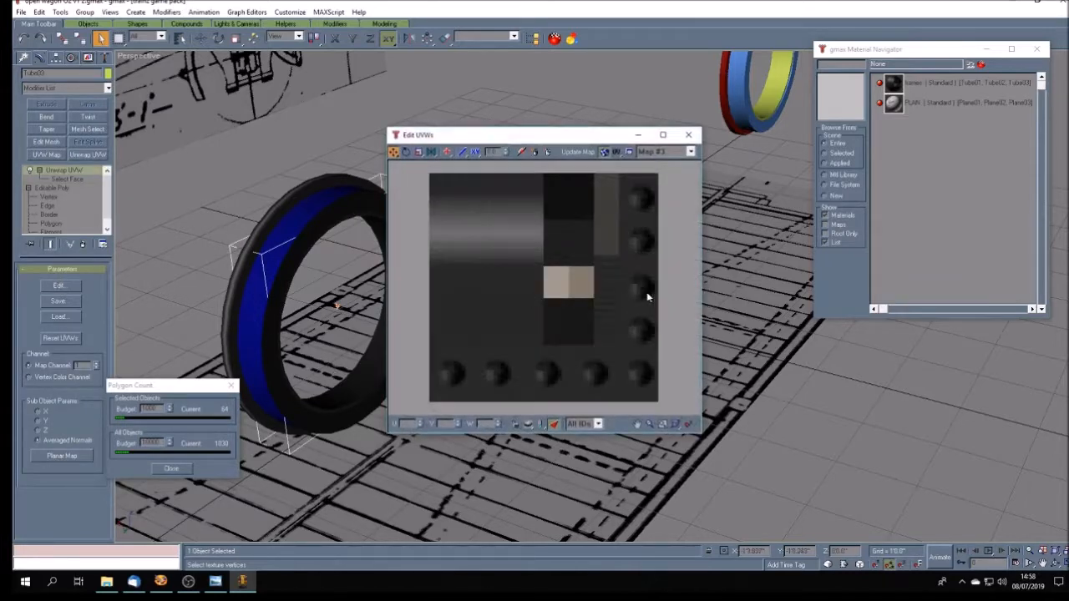
{"action": "left_click", "coordinate": [555, 424]}
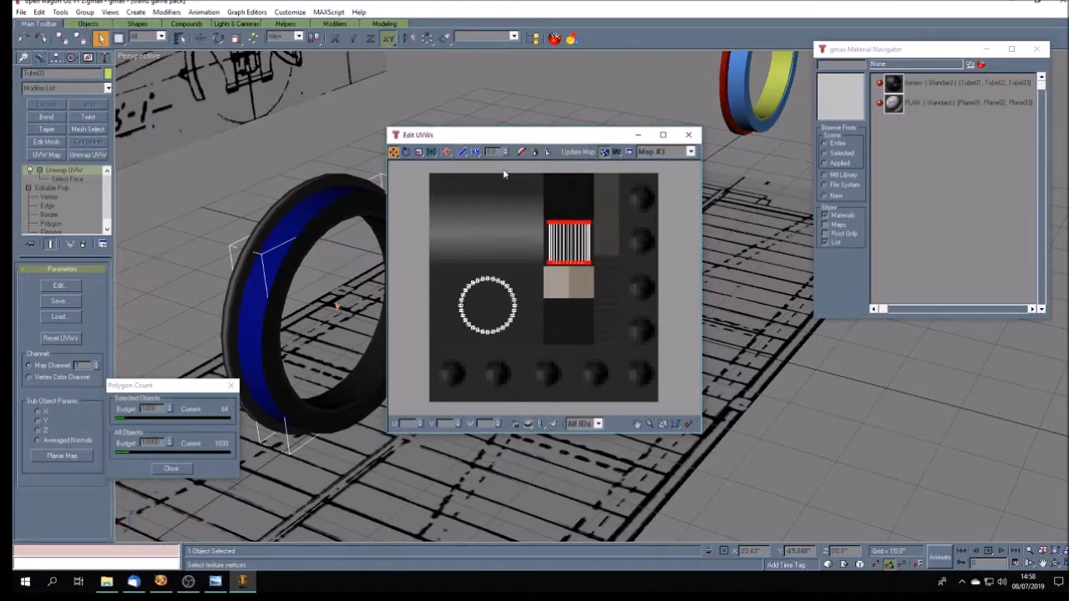
{"action": "left_click_drag", "start_coordinate": [511, 140], "coordinate": [604, 150]}
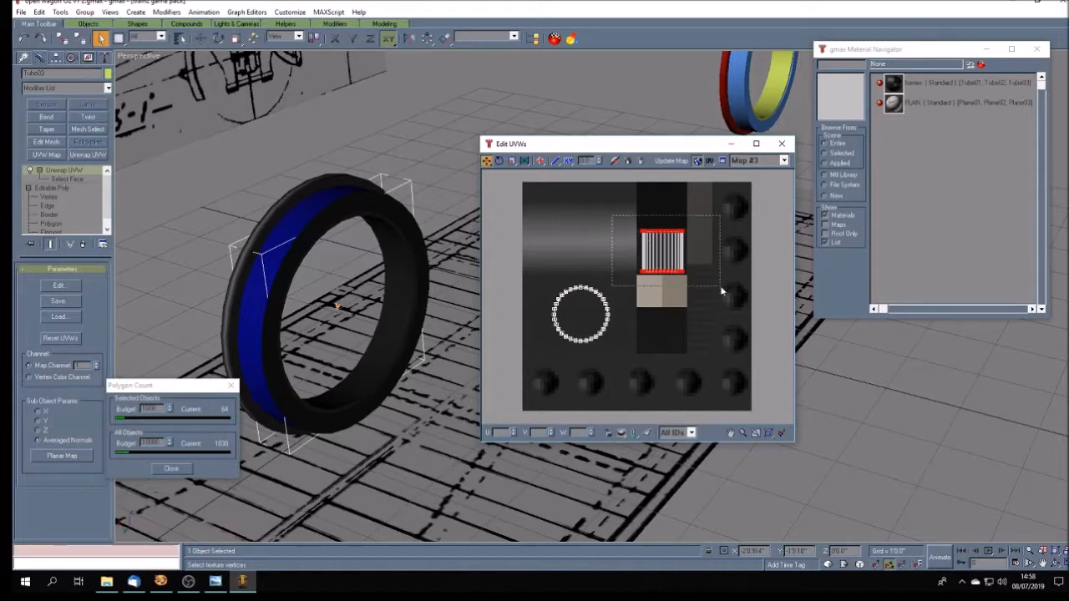
{"action": "left_click_drag", "start_coordinate": [664, 251], "coordinate": [582, 313]}
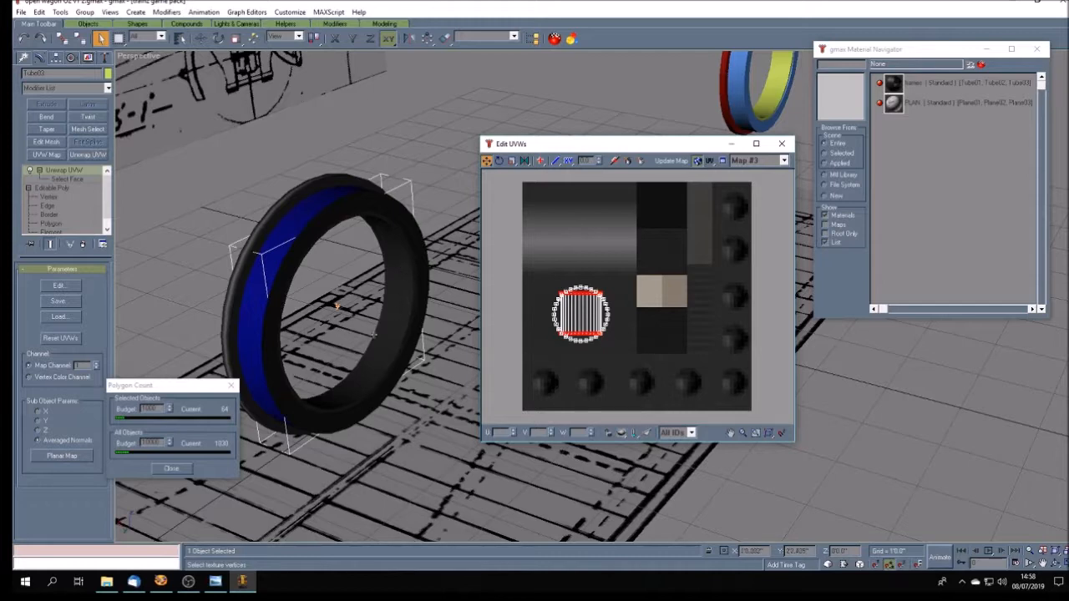
- Open the front ring Tube01 for UV face selection, with a wireframe viewport and only selected faces shown in the UV editor
{"action": "left_click", "coordinate": [209, 227]}
{"action": "left_click", "coordinate": [419, 324]}
{"action": "left_click", "coordinate": [58, 287]}
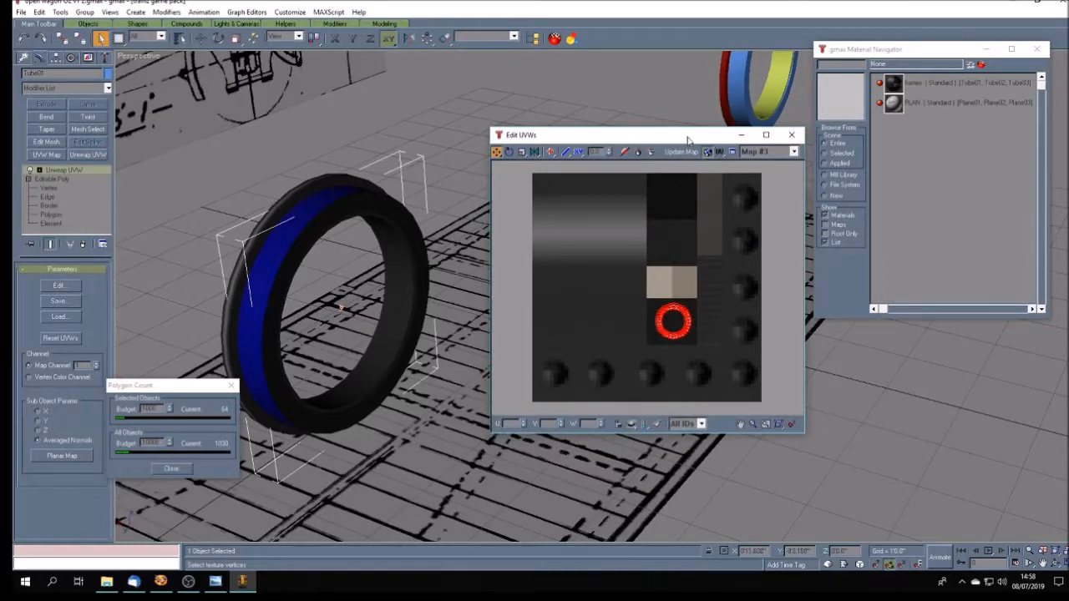
{"action": "left_click_drag", "start_coordinate": [689, 137], "coordinate": [806, 126]}
{"action": "left_click", "coordinate": [39, 170]}
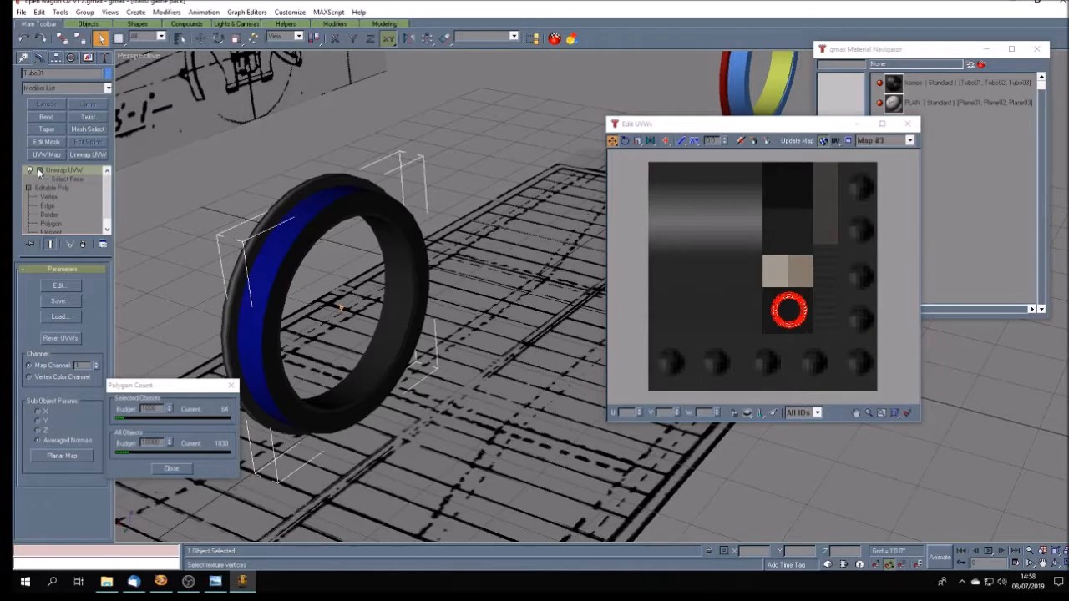
{"action": "right_click", "coordinate": [135, 60]}
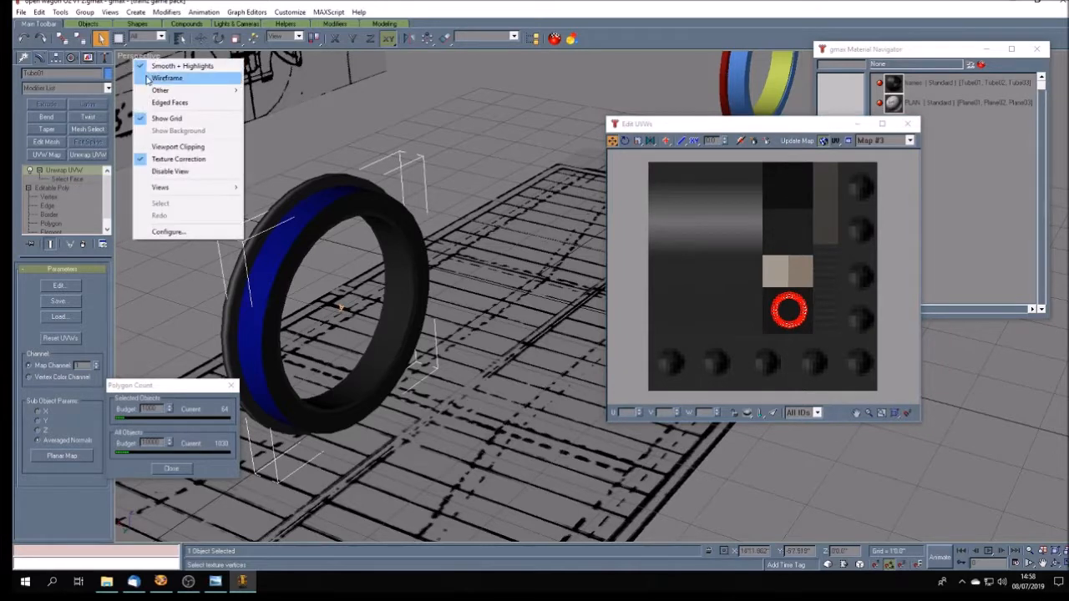
{"action": "left_click", "coordinate": [167, 78]}
{"action": "left_click", "coordinate": [65, 180]}
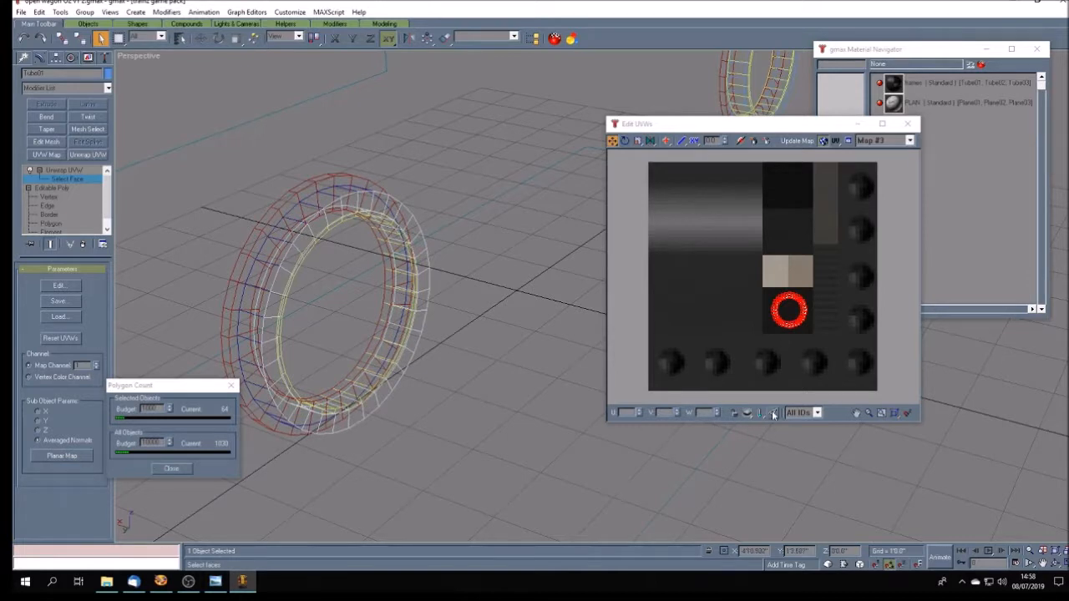
{"action": "left_click", "coordinate": [773, 413]}
- Select the front ring's faces one after another around its circumference, undoing any wrong pick
{"action": "left_click", "coordinate": [352, 206]}
{"action": "left_click", "coordinate": [365, 202], "text": "ctrl"}
{"action": "left_click", "coordinate": [380, 206], "text": "ctrl"}
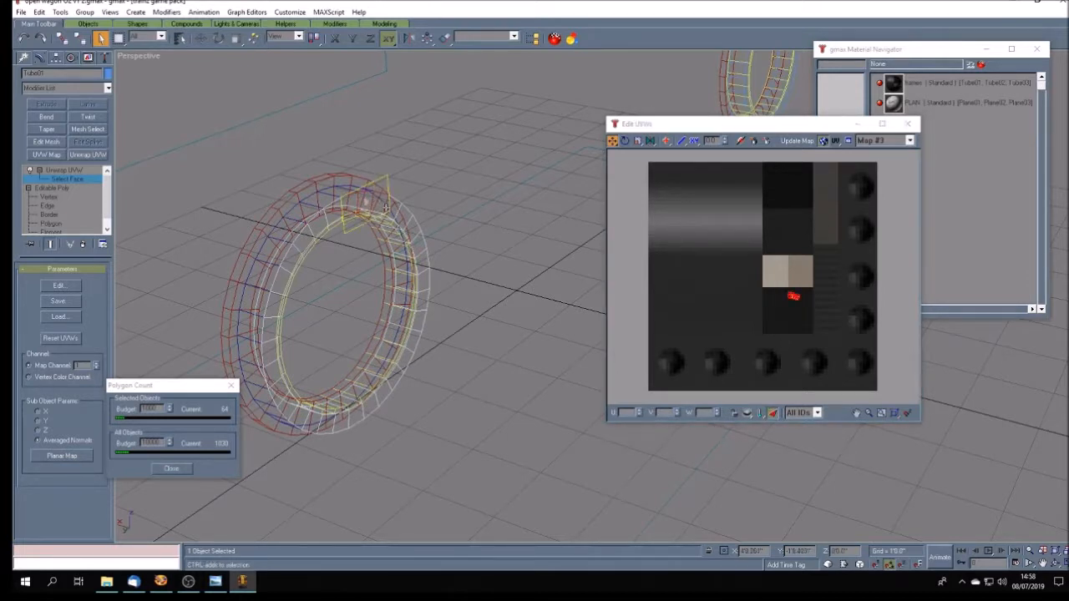
{"action": "left_click", "coordinate": [395, 212], "text": "ctrl"}
{"action": "left_click", "coordinate": [405, 219], "text": "ctrl"}
{"action": "left_click", "coordinate": [412, 230], "text": "ctrl"}
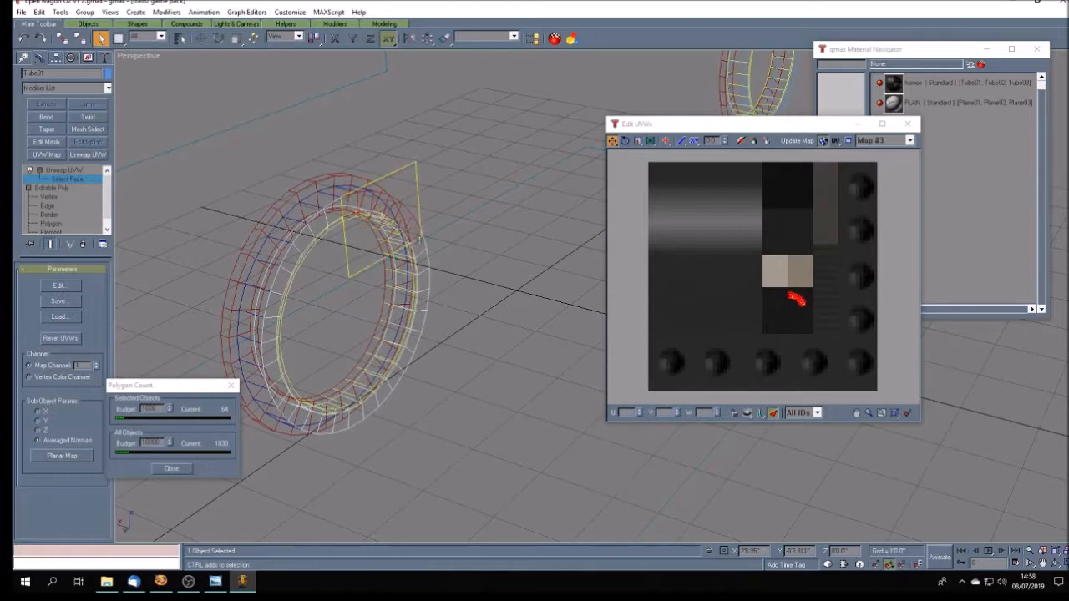
{"action": "left_click", "coordinate": [417, 245], "text": "ctrl"}
{"action": "left_click", "coordinate": [422, 263], "text": "ctrl"}
{"action": "left_click", "coordinate": [424, 279], "text": "ctrl"}
{"action": "left_click", "coordinate": [422, 301], "text": "ctrl"}
{"action": "left_click", "coordinate": [420, 319], "text": "ctrl"}
{"action": "left_click", "coordinate": [415, 337], "text": "ctrl"}
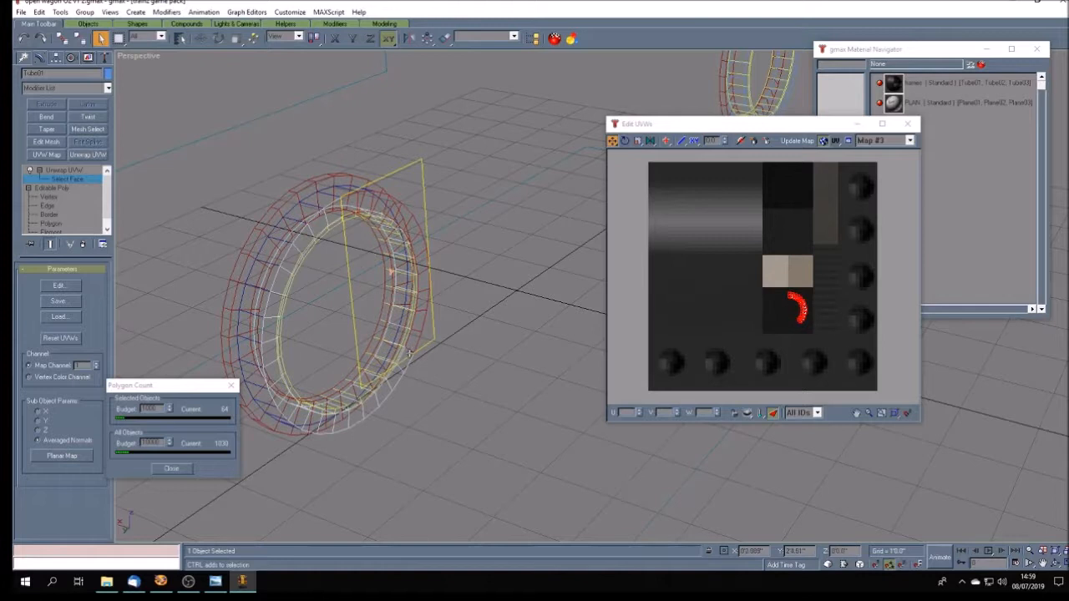
{"action": "left_click", "coordinate": [392, 371], "text": "ctrl"}
{"action": "left_click", "coordinate": [390, 378], "text": "ctrl"}
{"action": "left_click", "coordinate": [384, 393], "text": "ctrl"}
{"action": "left_click", "coordinate": [351, 418], "text": "ctrl"}
{"action": "left_click", "coordinate": [334, 420], "text": "ctrl"}
{"action": "left_click", "coordinate": [315, 420], "text": "ctrl"}
{"action": "left_click", "coordinate": [303, 417], "text": "ctrl"}
{"action": "left_click", "coordinate": [297, 416], "text": "ctrl"}
{"action": "left_click", "coordinate": [283, 402], "text": "ctrl"}
{"action": "left_click", "coordinate": [275, 382], "text": "ctrl"}
{"action": "left_click", "coordinate": [274, 373], "text": "ctrl"}
{"action": "left_click", "coordinate": [272, 353], "text": "ctrl"}
{"action": "left_click", "coordinate": [268, 323], "text": "ctrl"}
{"action": "left_click", "coordinate": [271, 302], "text": "ctrl"}
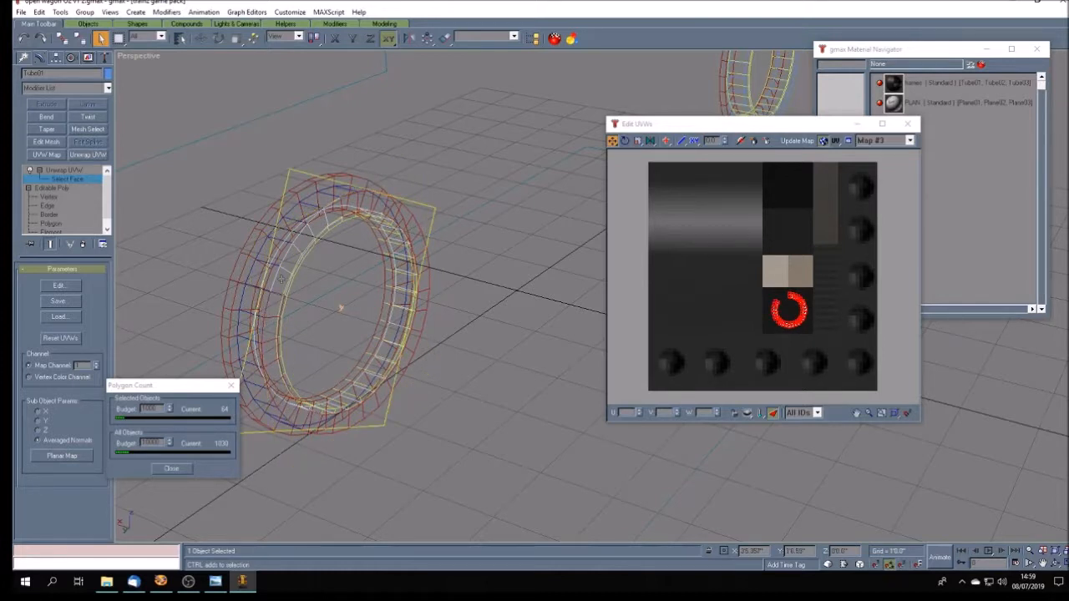
{"action": "left_click", "coordinate": [23, 40]}
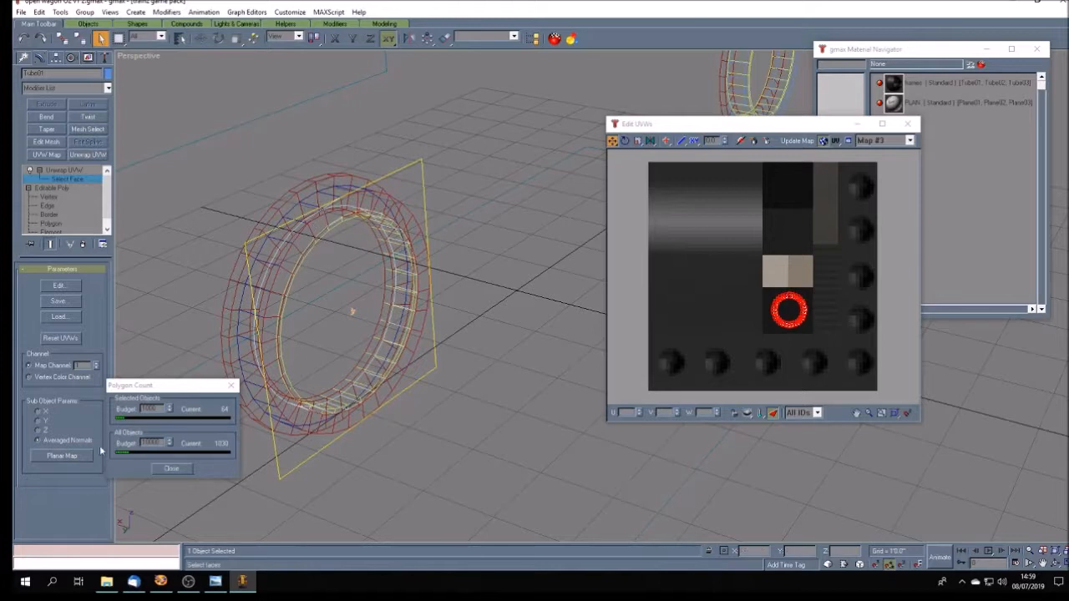
- Apply a planar map with averaged normals to all of the front ring's faces and restore Smooth + Highlights shading
{"action": "left_click", "coordinate": [62, 456]}
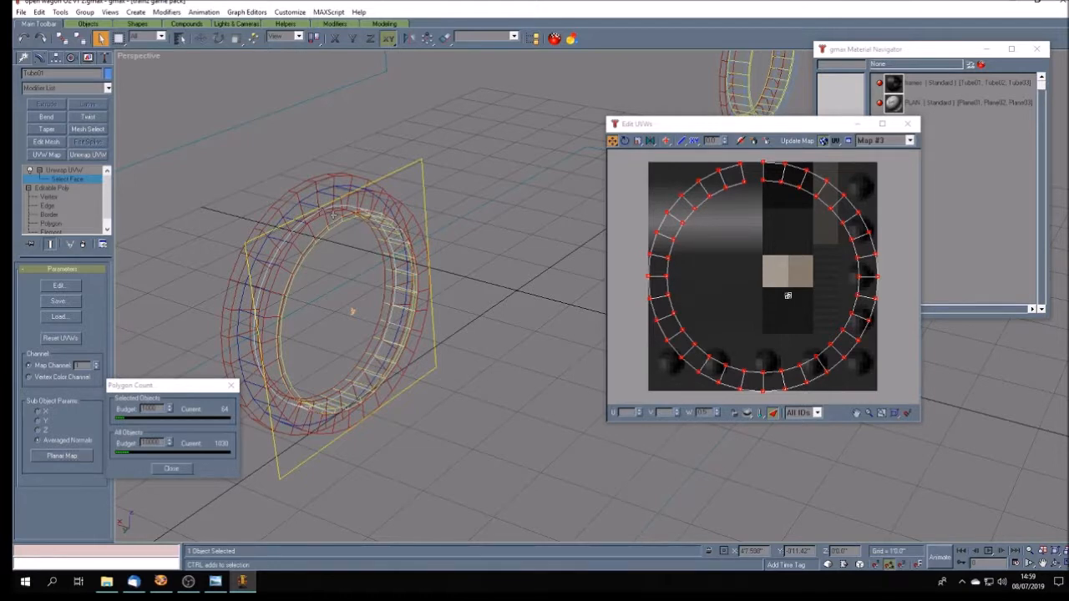
{"action": "left_click", "coordinate": [54, 457]}
{"action": "right_click", "coordinate": [152, 58]}
{"action": "left_click", "coordinate": [171, 63]}
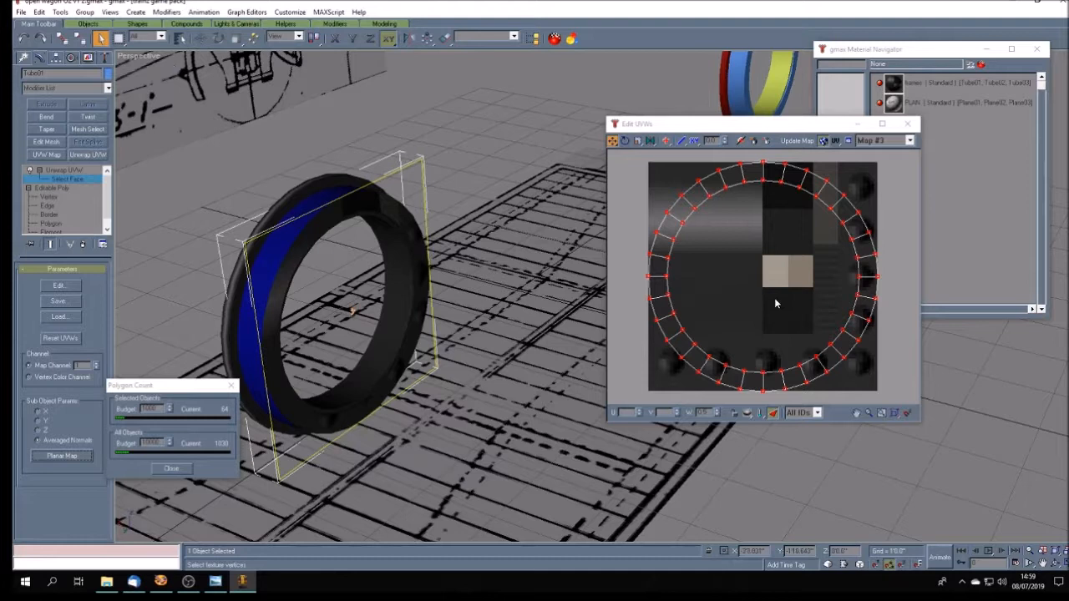
- Shrink the front ring's planar-mapped UV circle and move it onto the dark square below the beige patches
{"action": "left_click", "coordinate": [638, 141]}
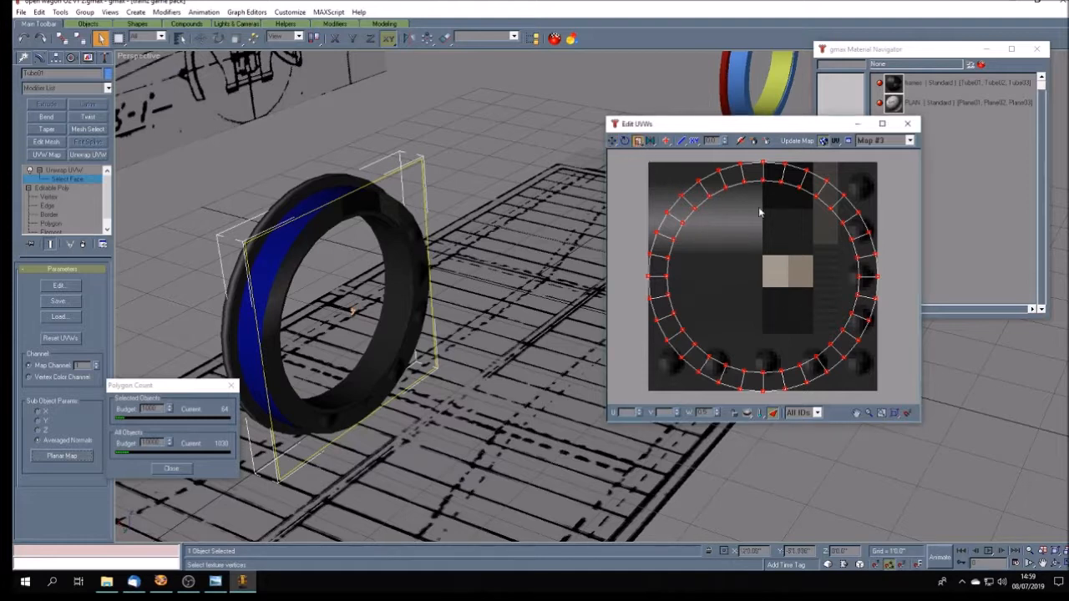
{"action": "left_click_drag", "start_coordinate": [728, 190], "coordinate": [697, 369]}
{"action": "left_click", "coordinate": [612, 140]}
{"action": "left_click_drag", "start_coordinate": [766, 293], "coordinate": [794, 328]}
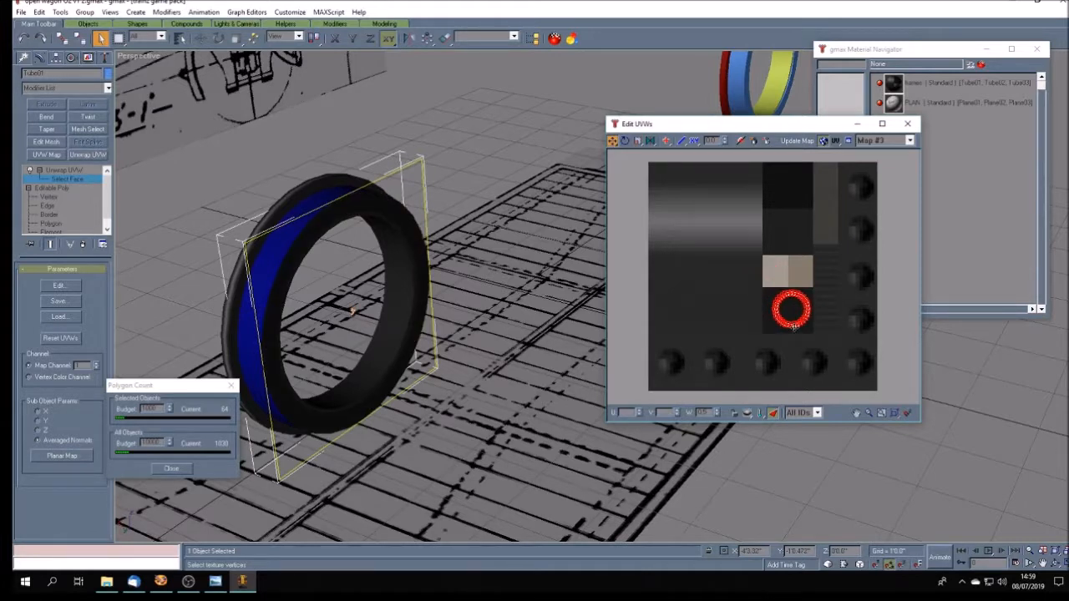
- Invert the face selection on Tube01 and apply a planar map with averaged normals to its remaining edge faces
{"action": "left_click", "coordinate": [39, 12]}
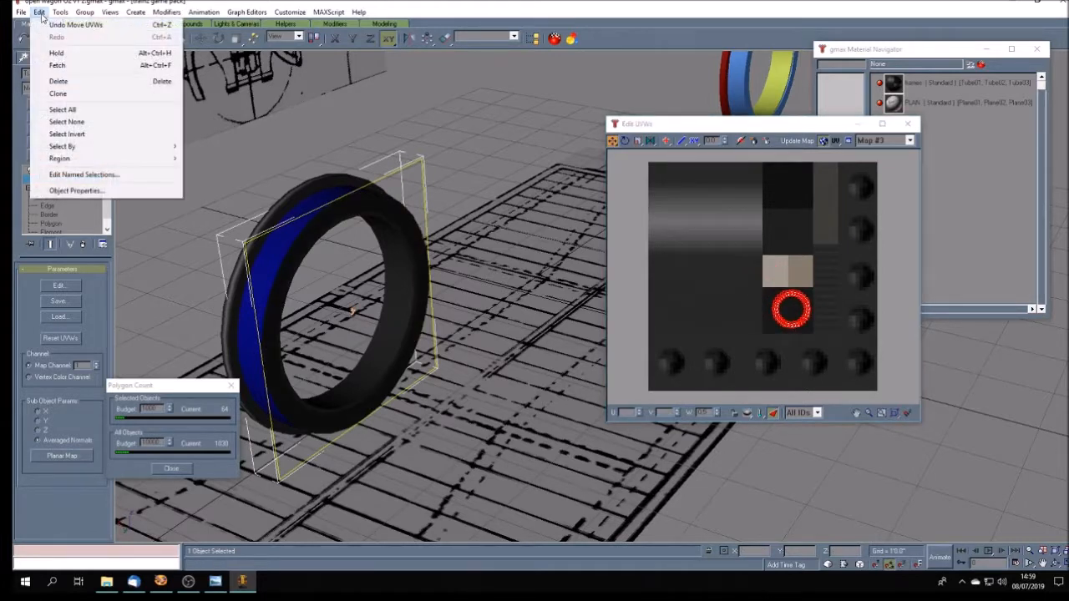
{"action": "left_click", "coordinate": [79, 135]}
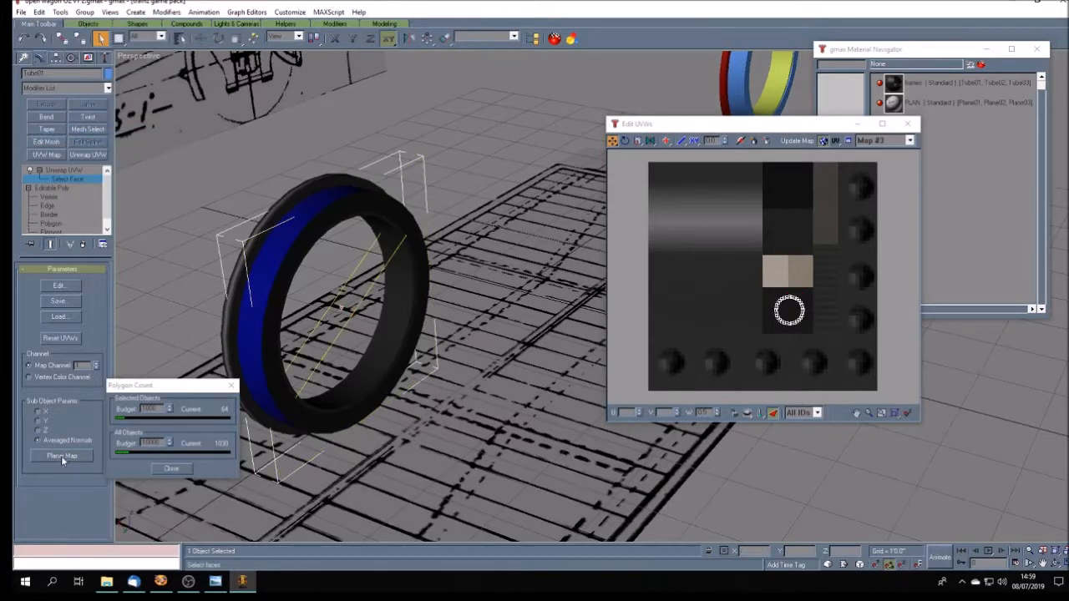
{"action": "left_click", "coordinate": [84, 458]}
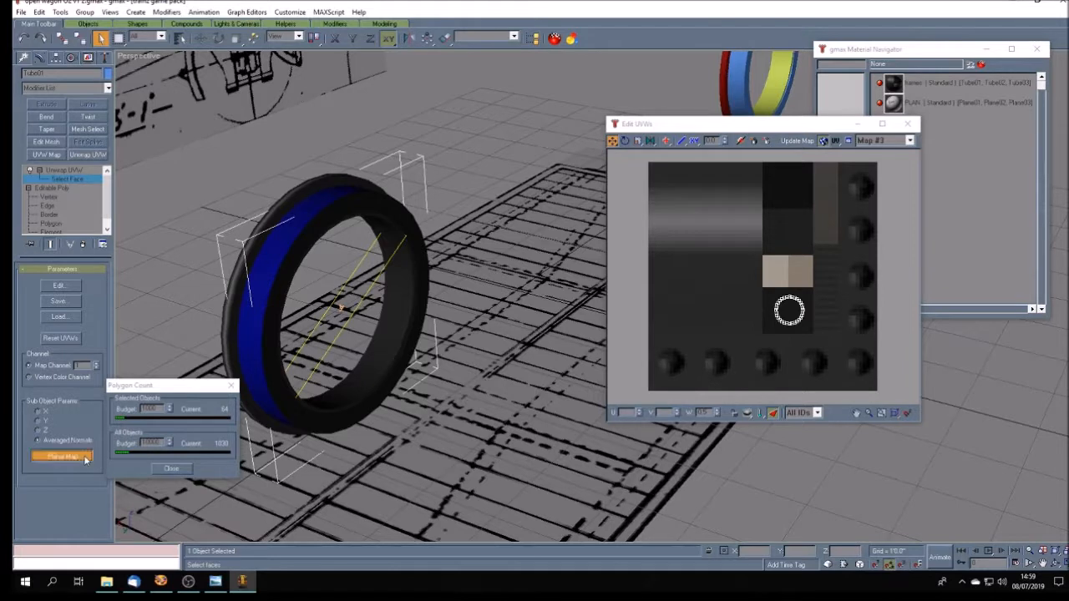
- Shrink the edge faces' UV strips, move them onto the dark square above the beige patches, and finish the face-level UV editing
{"action": "left_click", "coordinate": [637, 141]}
{"action": "left_click_drag", "start_coordinate": [646, 163], "coordinate": [755, 499]}
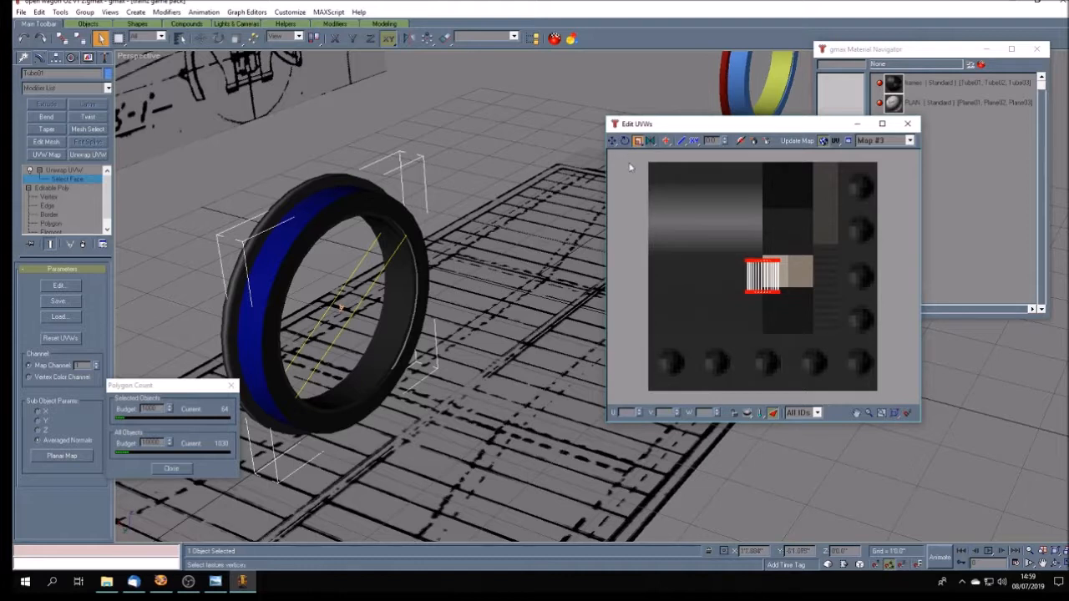
{"action": "left_click", "coordinate": [612, 140]}
{"action": "left_click_drag", "start_coordinate": [776, 293], "coordinate": [800, 248]}
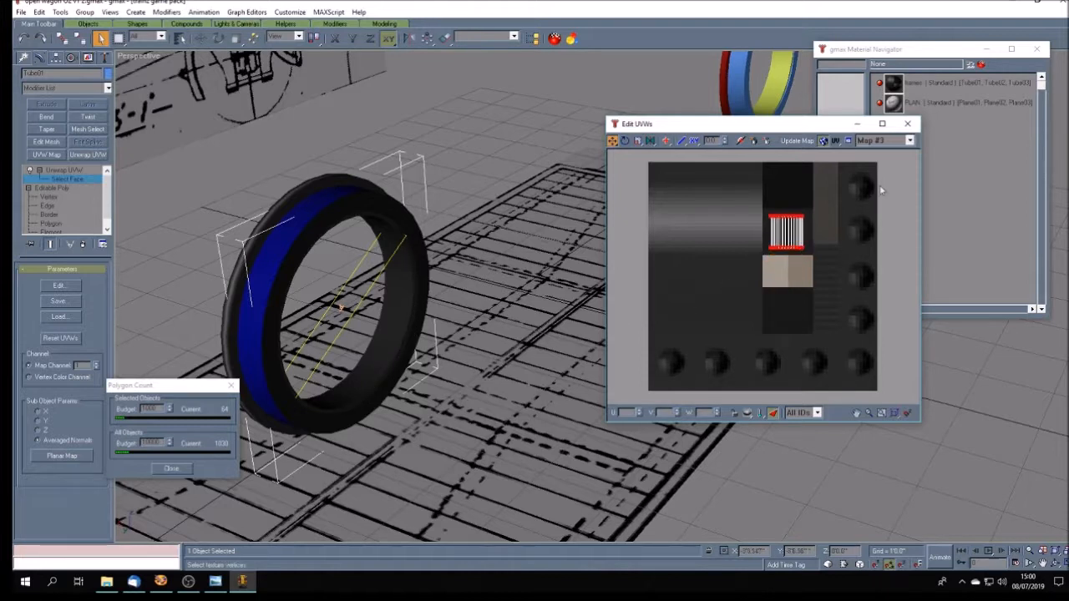
{"action": "left_click", "coordinate": [907, 123]}
{"action": "left_click", "coordinate": [78, 171]}
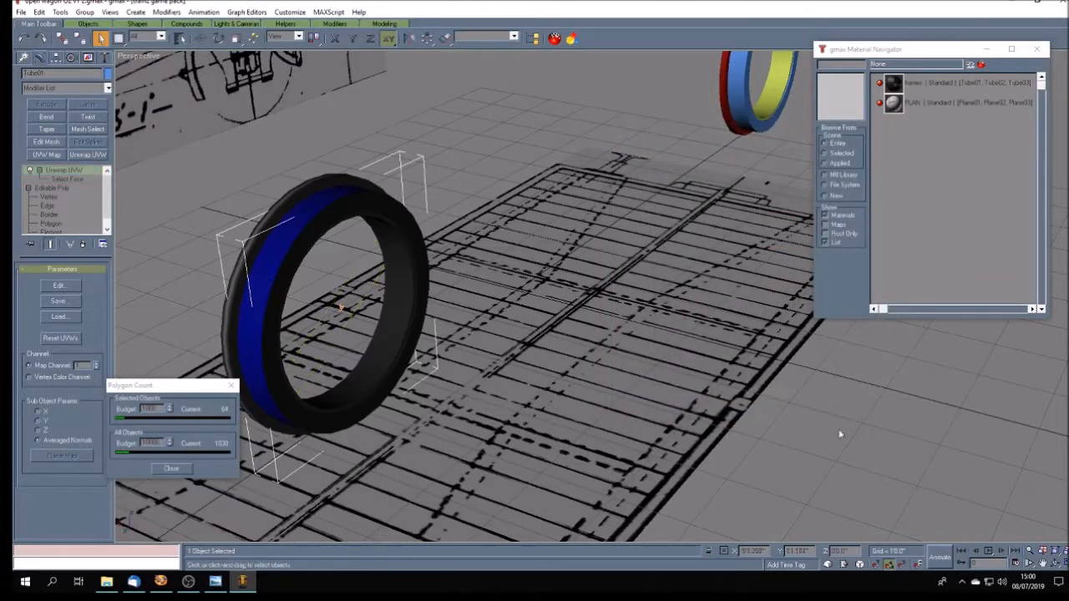
- Examine the textured tyre rings from several angles and study the spoked wheels in the open wagon O2.jpg reference photo
{"action": "left_click", "coordinate": [1054, 564]}
{"action": "mouse_move", "coordinate": [492, 382]}
{"action": "left_mouse_down"}
{"action": "mouse_move", "coordinate": [531, 378]}
{"action": "mouse_move", "coordinate": [501, 390]}
{"action": "mouse_move", "coordinate": [501, 373]}
{"action": "mouse_move", "coordinate": [629, 354]}
{"action": "mouse_move", "coordinate": [623, 389]}
{"action": "mouse_move", "coordinate": [573, 391]}
{"action": "mouse_move", "coordinate": [612, 390]}
{"action": "mouse_move", "coordinate": [584, 376]}
{"action": "mouse_move", "coordinate": [563, 381]}
{"action": "mouse_move", "coordinate": [557, 359]}
{"action": "left_mouse_up"}
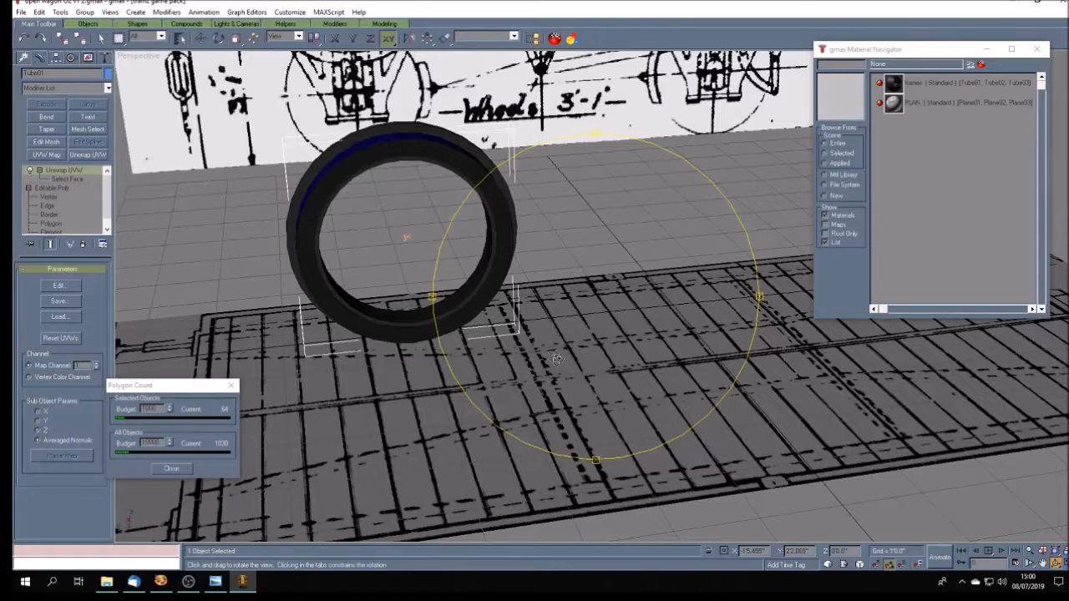
{"action": "left_click_drag", "start_coordinate": [557, 359], "coordinate": [561, 358]}
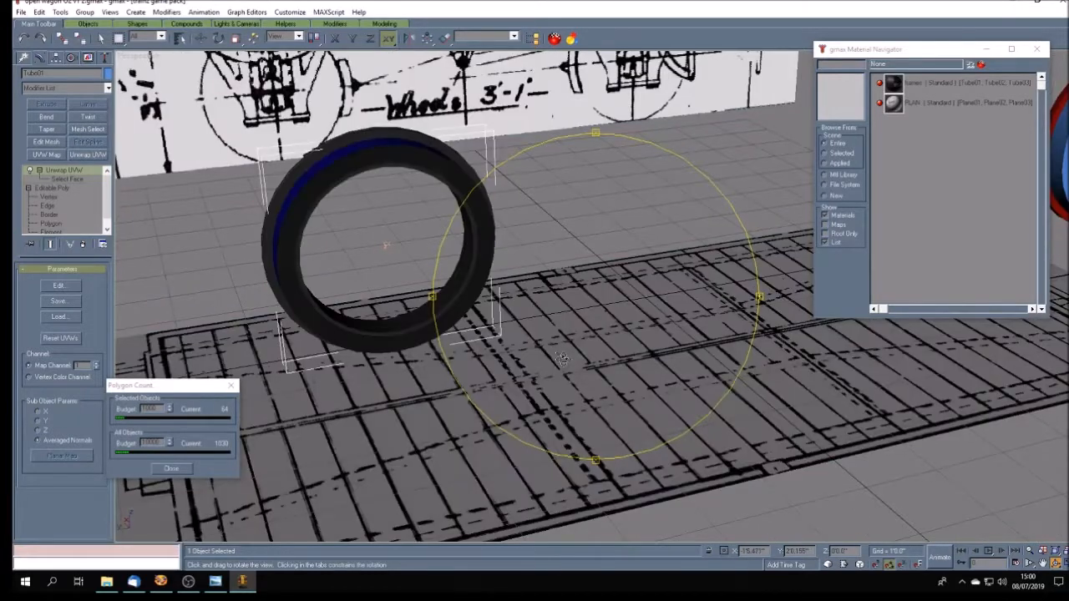
{"action": "left_click", "coordinate": [216, 581]}
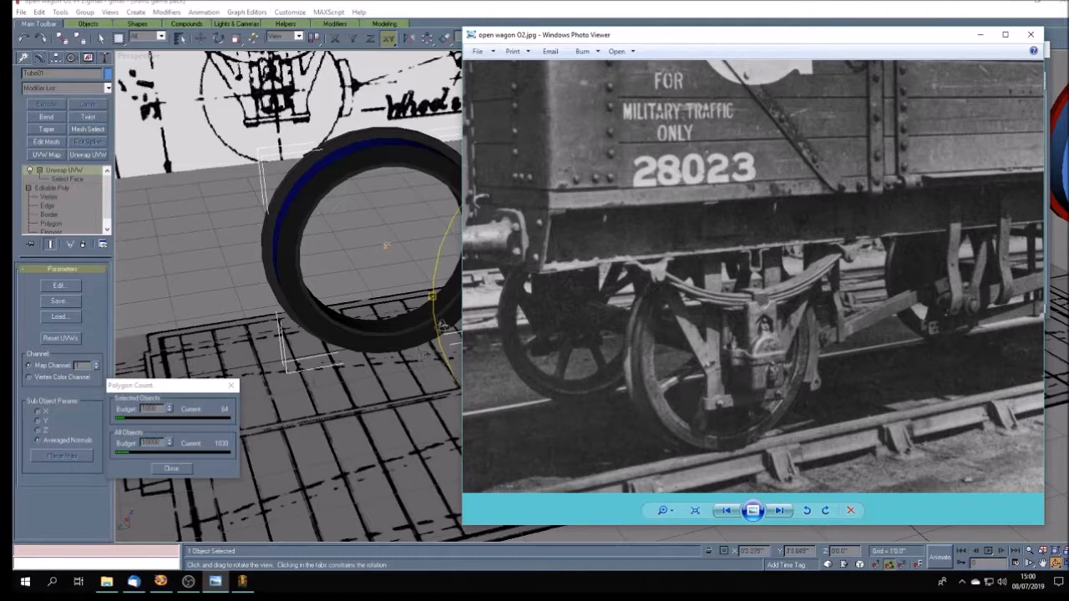
{"action": "left_click", "coordinate": [328, 11]}
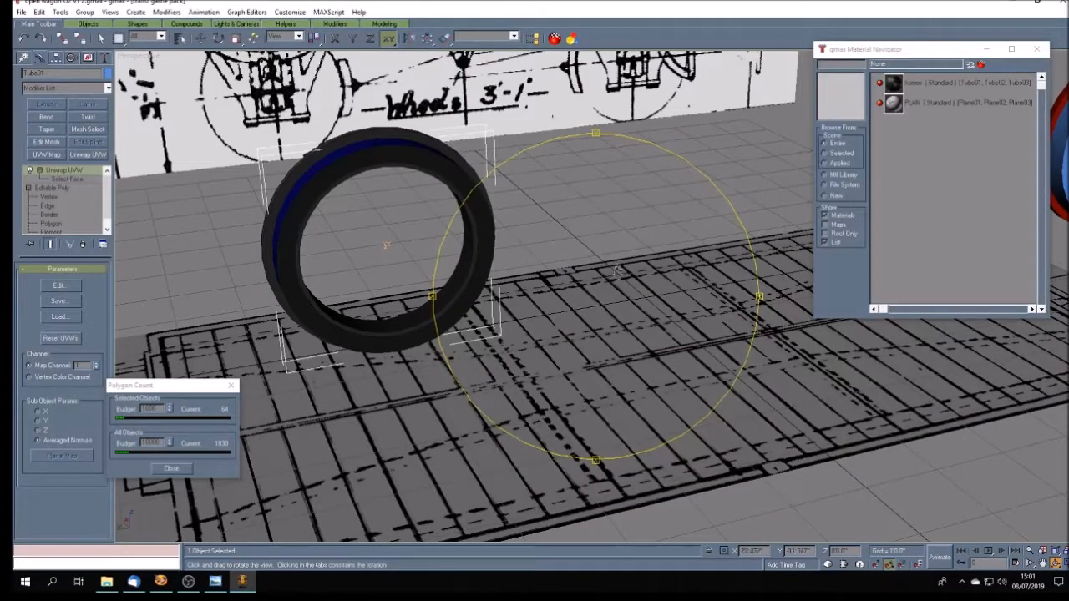
{"action": "left_click_drag", "start_coordinate": [590, 355], "coordinate": [562, 366]}
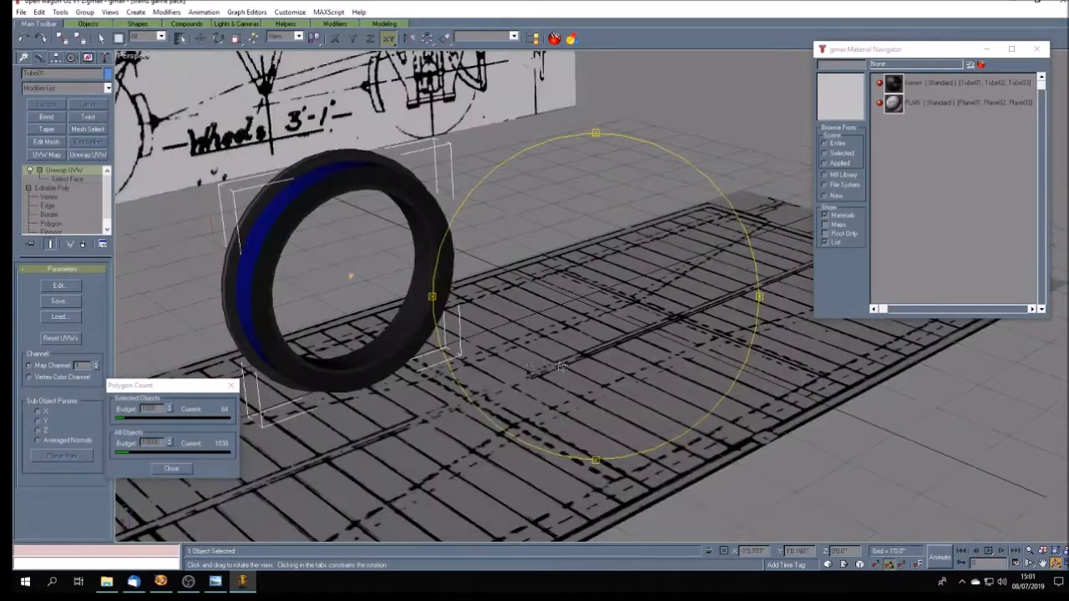
{"action": "mouse_move", "coordinate": [504, 320]}
{"action": "left_mouse_down"}
{"action": "mouse_move", "coordinate": [346, 279]}
{"action": "mouse_move", "coordinate": [248, 309]}
{"action": "left_mouse_up"}
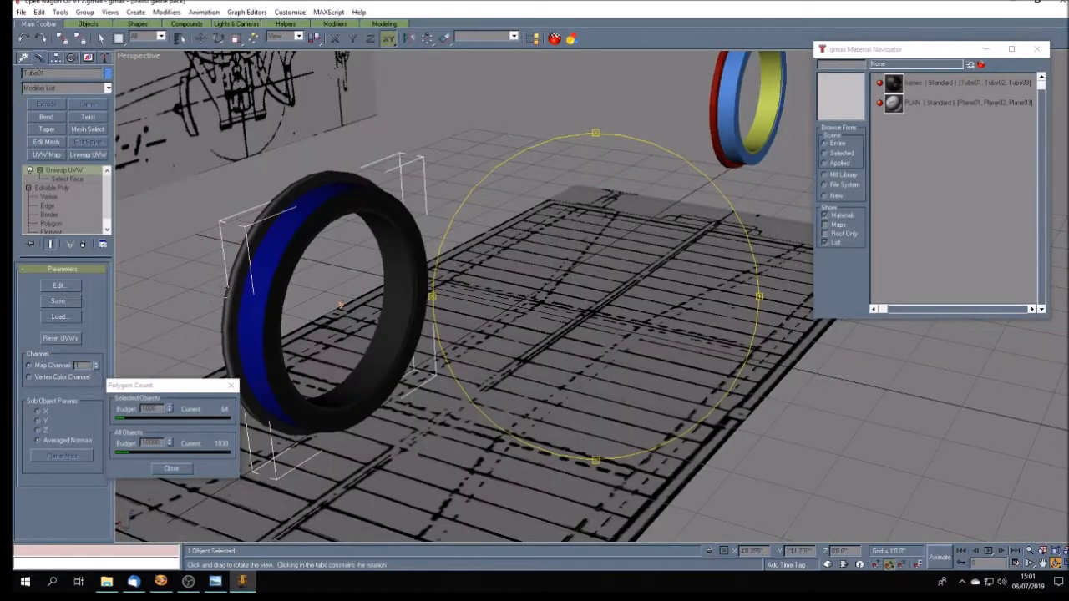
{"action": "mouse_move", "coordinate": [421, 319]}
{"action": "left_mouse_down"}
{"action": "mouse_move", "coordinate": [515, 340]}
{"action": "mouse_move", "coordinate": [221, 244]}
{"action": "left_mouse_up"}
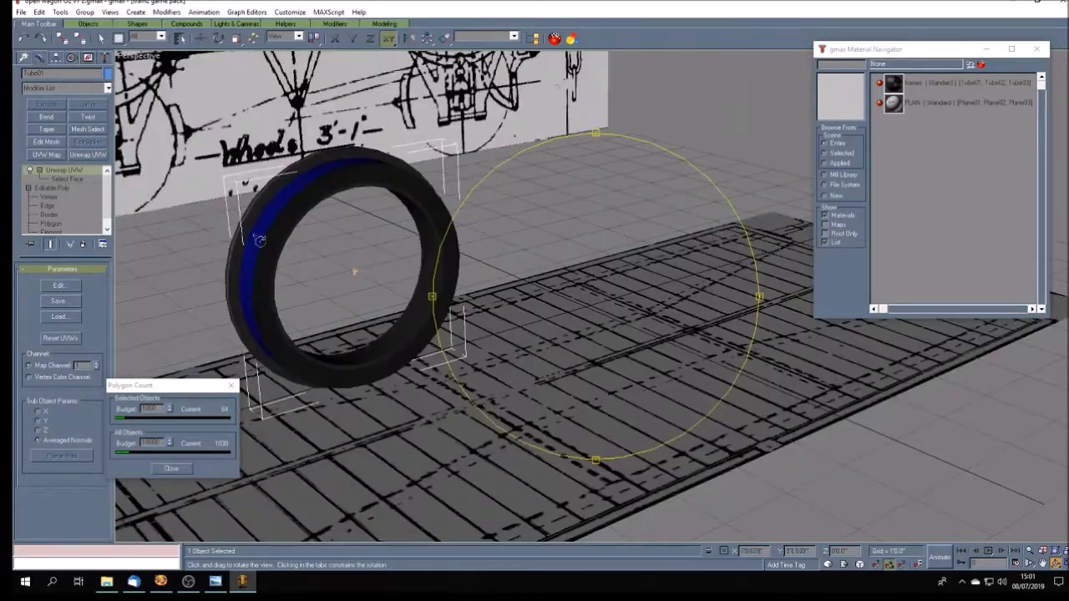
{"action": "left_click_drag", "start_coordinate": [525, 314], "coordinate": [515, 331]}
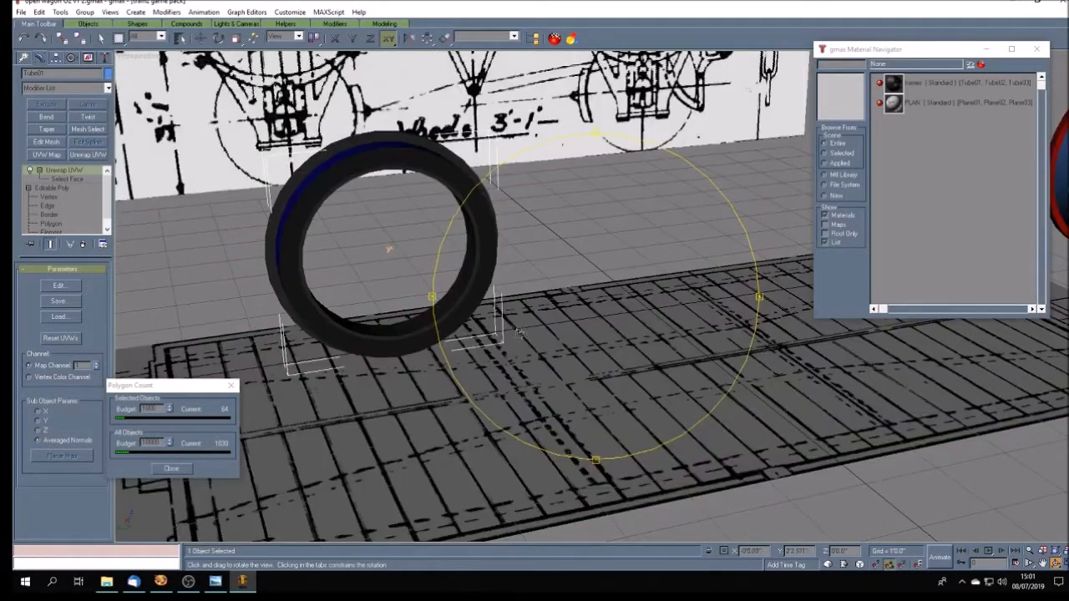
- Compare the tyre ring in a full-size Left view with the wheel spokes in the reference photo
{"action": "left_click", "coordinate": [1067, 564]}
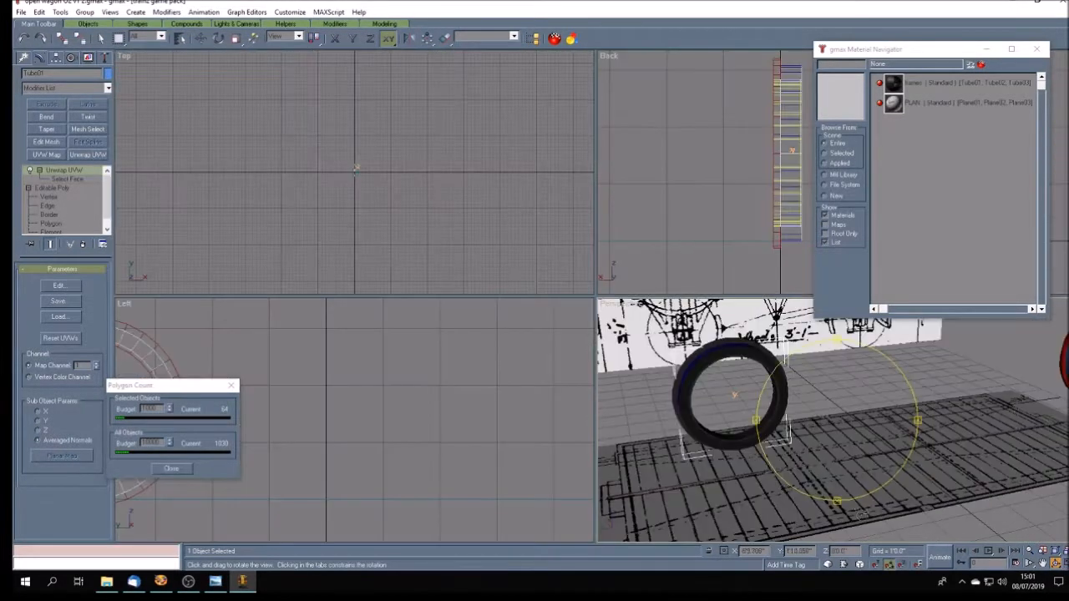
{"action": "left_click", "coordinate": [1043, 564]}
{"action": "left_click_drag", "start_coordinate": [323, 417], "coordinate": [537, 411]}
{"action": "scroll", "coordinate": [538, 407], "scroll_direction": "down", "scroll_amount": 2}
{"action": "left_click_drag", "start_coordinate": [365, 411], "coordinate": [399, 389]}
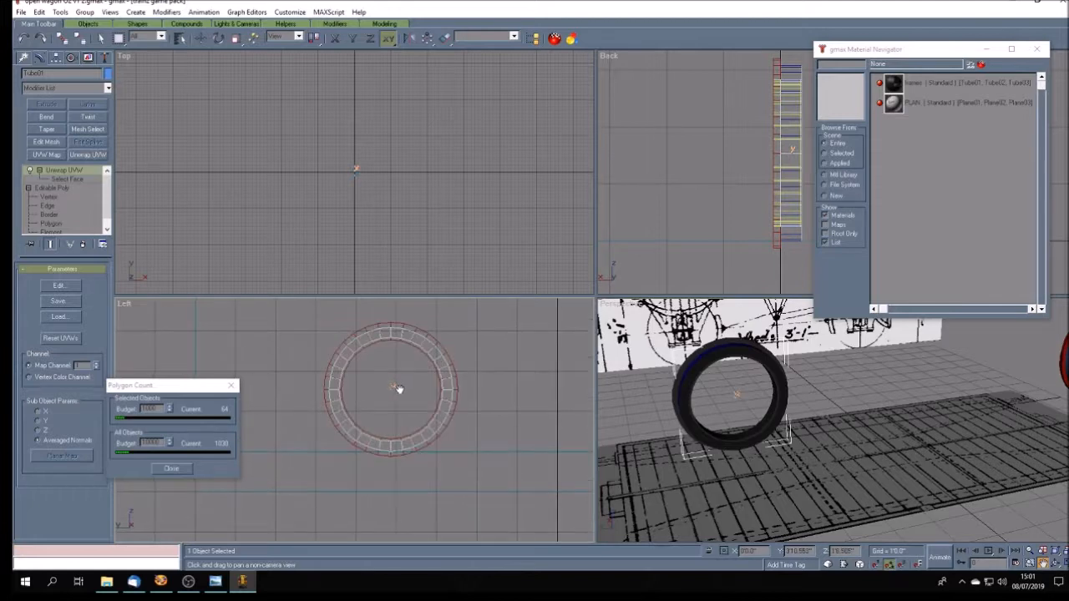
{"action": "left_click", "coordinate": [1062, 565]}
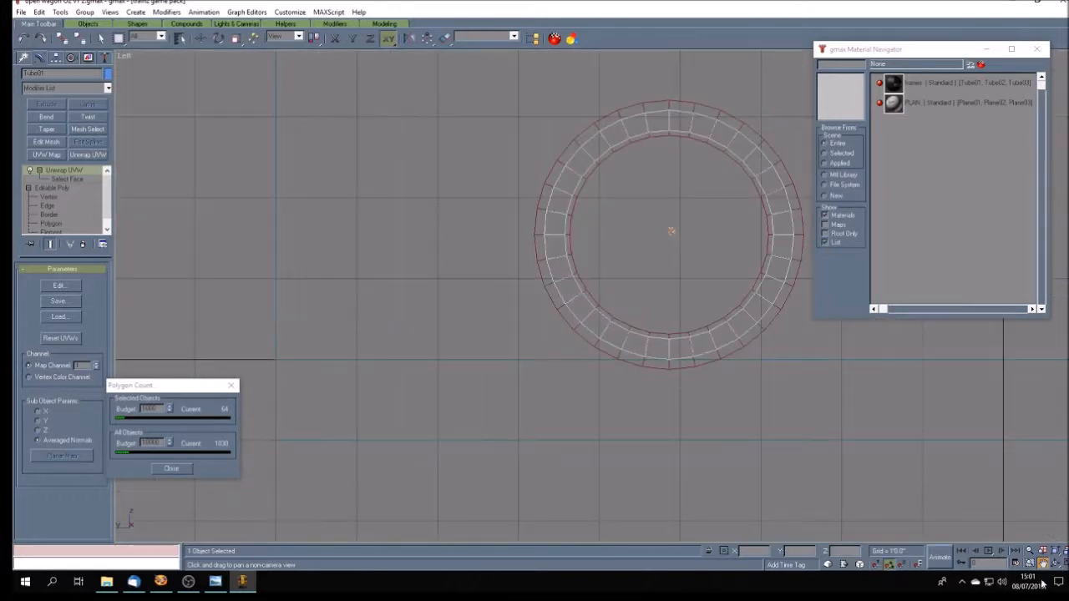
{"action": "left_click_drag", "start_coordinate": [607, 251], "coordinate": [539, 264]}
{"action": "scroll", "coordinate": [521, 294], "scroll_direction": "up", "scroll_amount": 2}
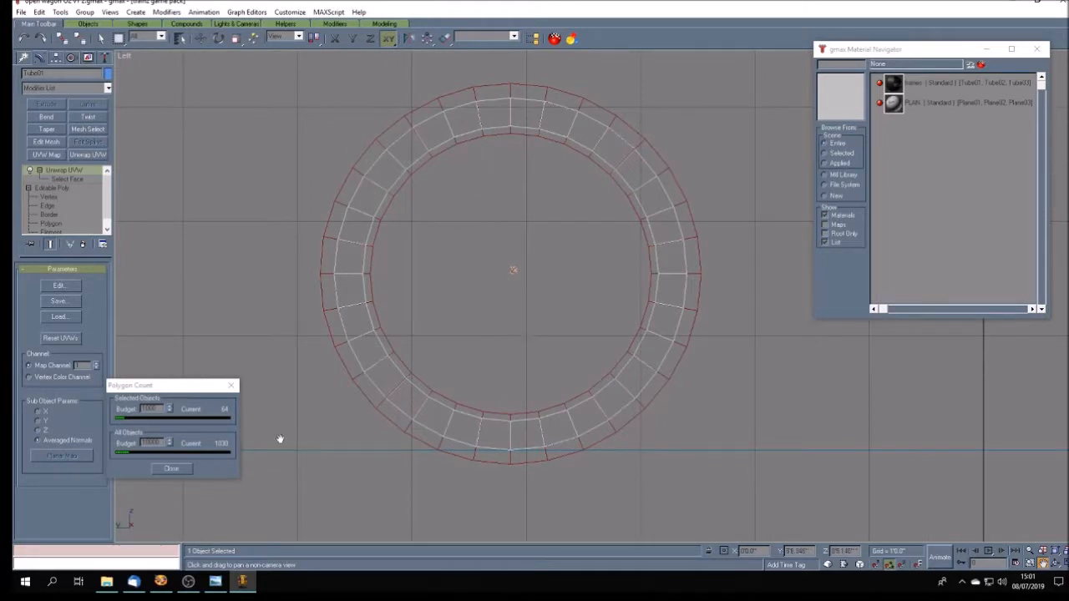
{"action": "left_click", "coordinate": [215, 582]}
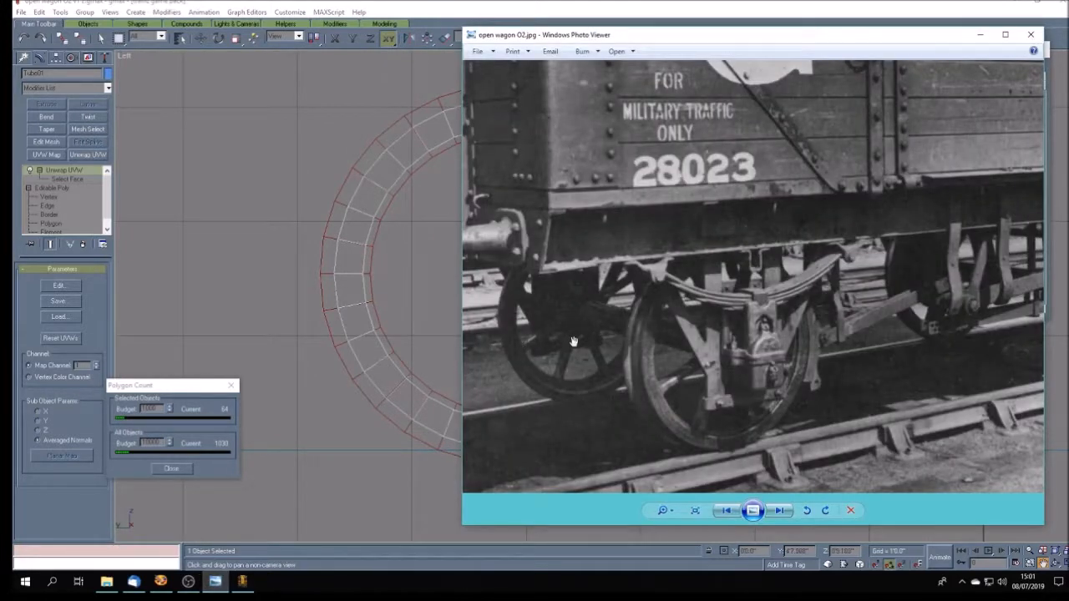
{"action": "left_click", "coordinate": [265, 236]}
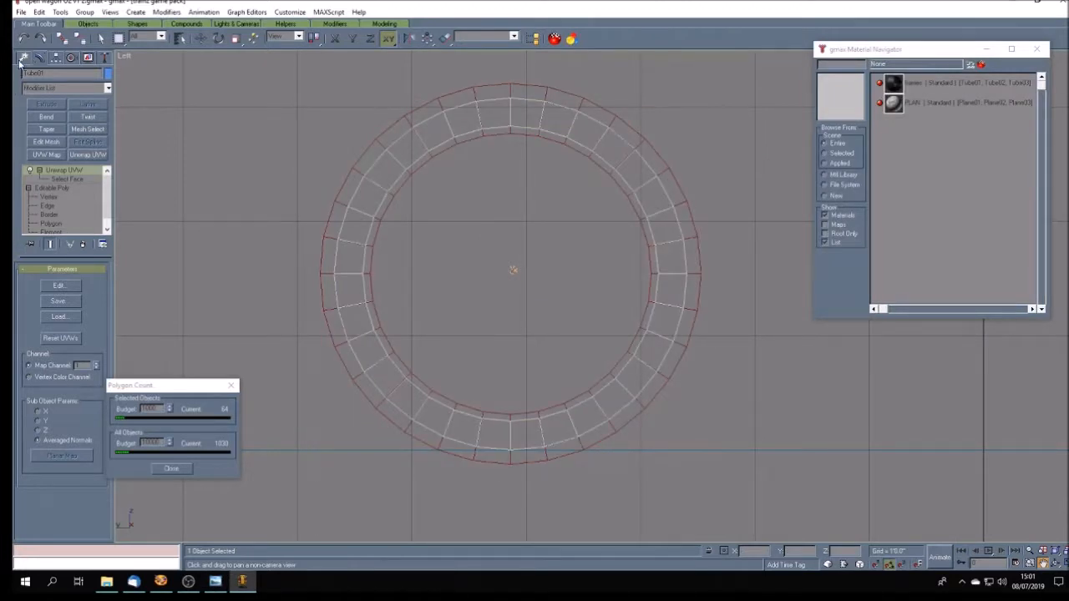
- Draw a thin horizontal box across the tyre ring's inner diameter in the Left view and set its length to 1.5"
{"action": "left_click", "coordinate": [24, 58]}
{"action": "left_click", "coordinate": [101, 38]}
{"action": "left_click", "coordinate": [213, 157]}
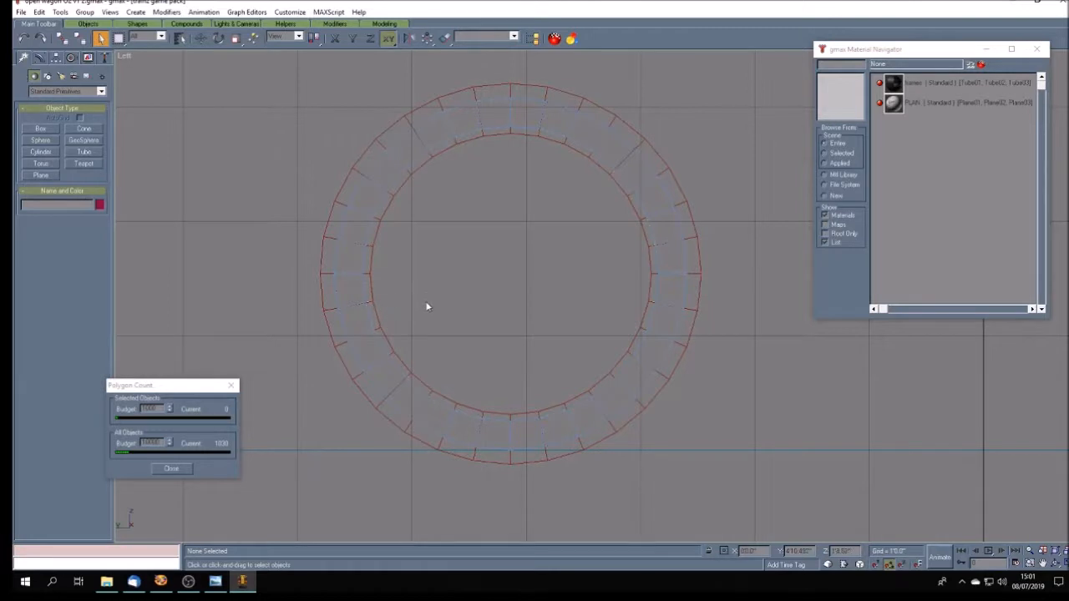
{"action": "left_click", "coordinate": [40, 128]}
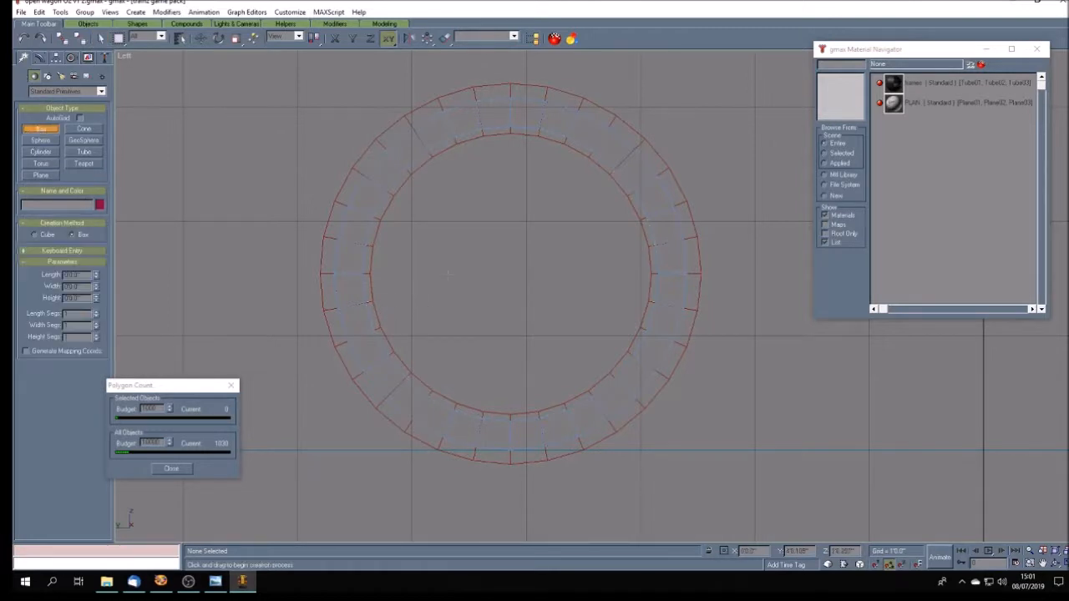
{"action": "left_click_drag", "start_coordinate": [371, 267], "coordinate": [643, 281]}
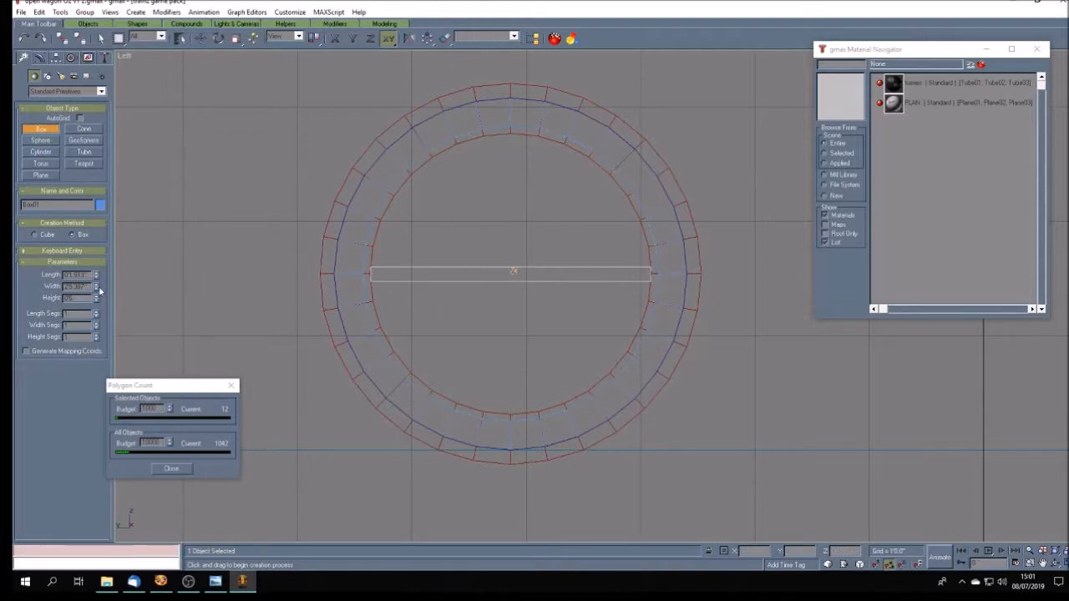
{"action": "left_click_drag", "start_coordinate": [79, 274], "coordinate": [100, 276]}
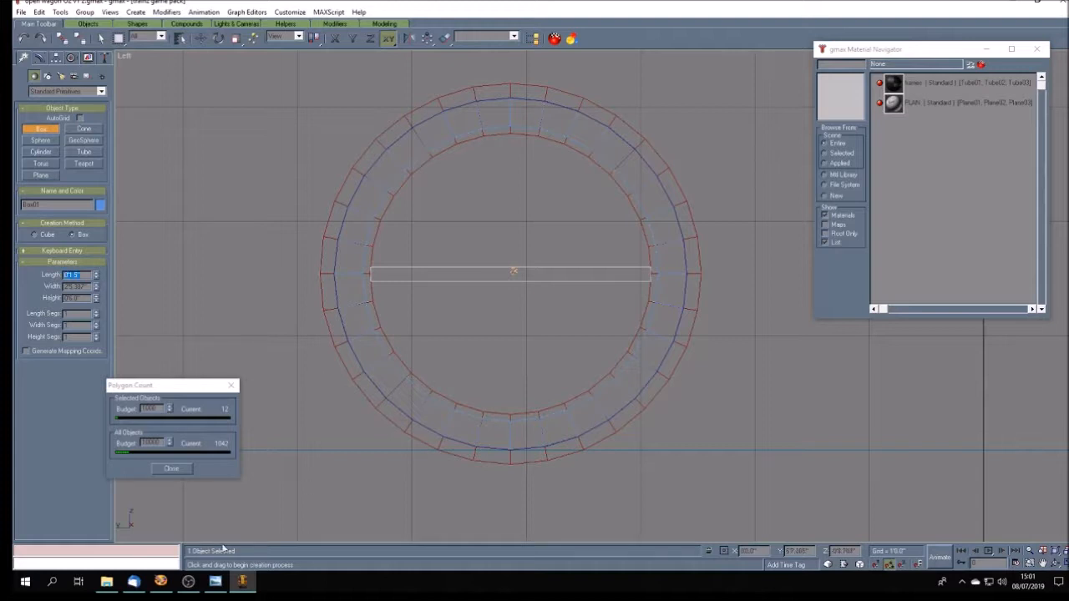
- Check the spokes in the reference photo and set the box's width to 2'6" so it spans the ring
{"action": "left_click", "coordinate": [216, 582]}
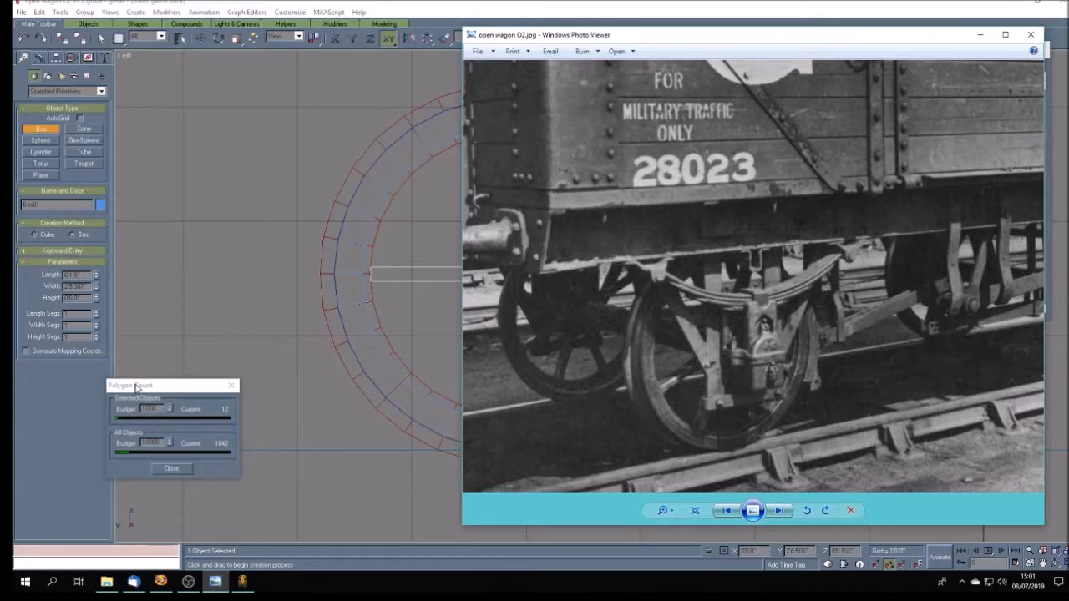
{"action": "left_click", "coordinate": [77, 286]}
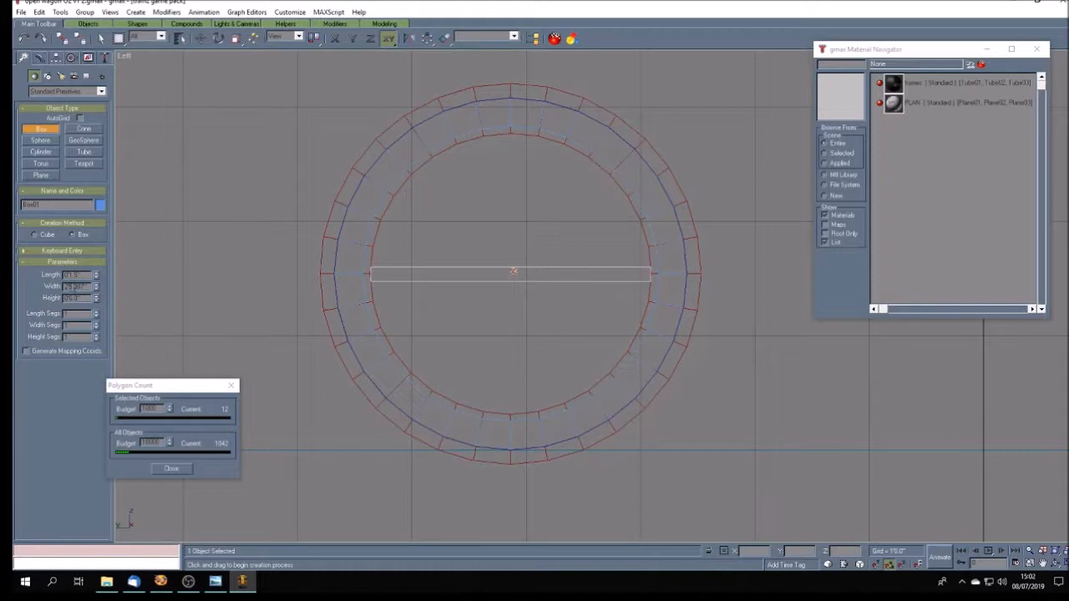
{"action": "type", "text": "29"}
{"action": "key", "text": "Return"}
- Align the box to Tube02 in X and Y position, centre to centre
{"action": "left_click", "coordinate": [444, 38]}
{"action": "left_click", "coordinate": [511, 114]}
{"action": "left_click", "coordinate": [483, 228]}
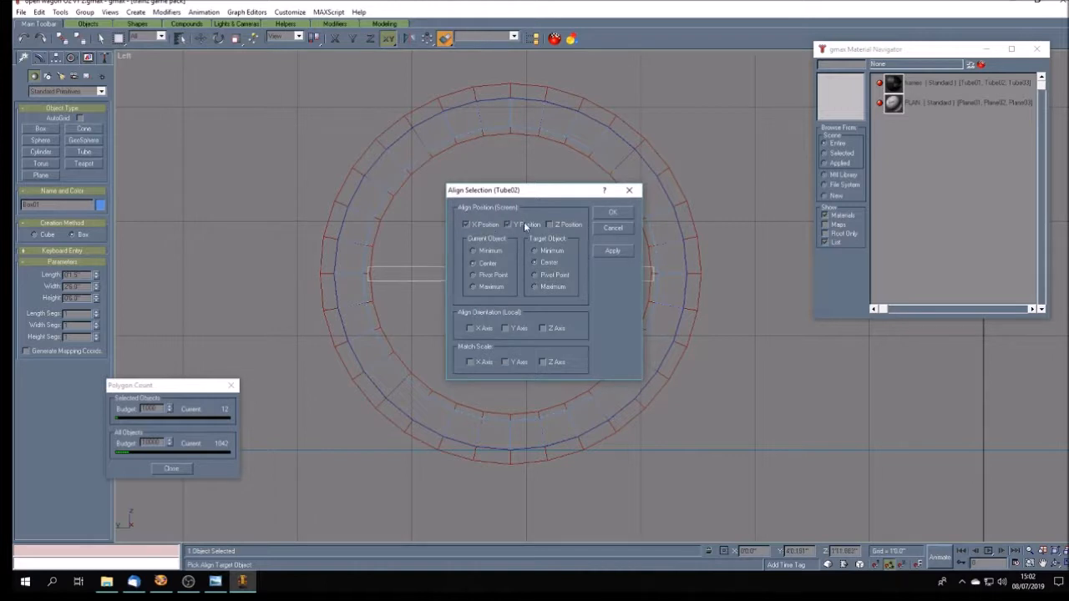
{"action": "left_click", "coordinate": [612, 212]}
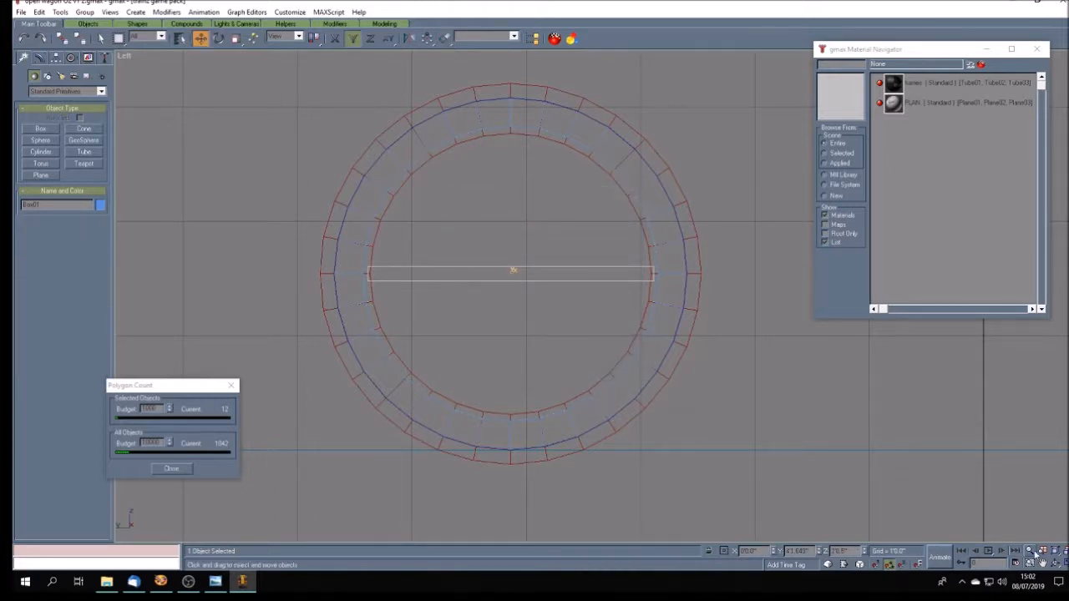
- Inspect how the box sits inside the ring in the Perspective view and compare it with the reference photo's wheel spokes
{"action": "left_click", "coordinate": [1063, 565]}
{"action": "left_click", "coordinate": [1056, 565]}
{"action": "mouse_move", "coordinate": [777, 440]}
{"action": "left_mouse_down"}
{"action": "mouse_move", "coordinate": [774, 420]}
{"action": "mouse_move", "coordinate": [793, 420]}
{"action": "left_mouse_up"}
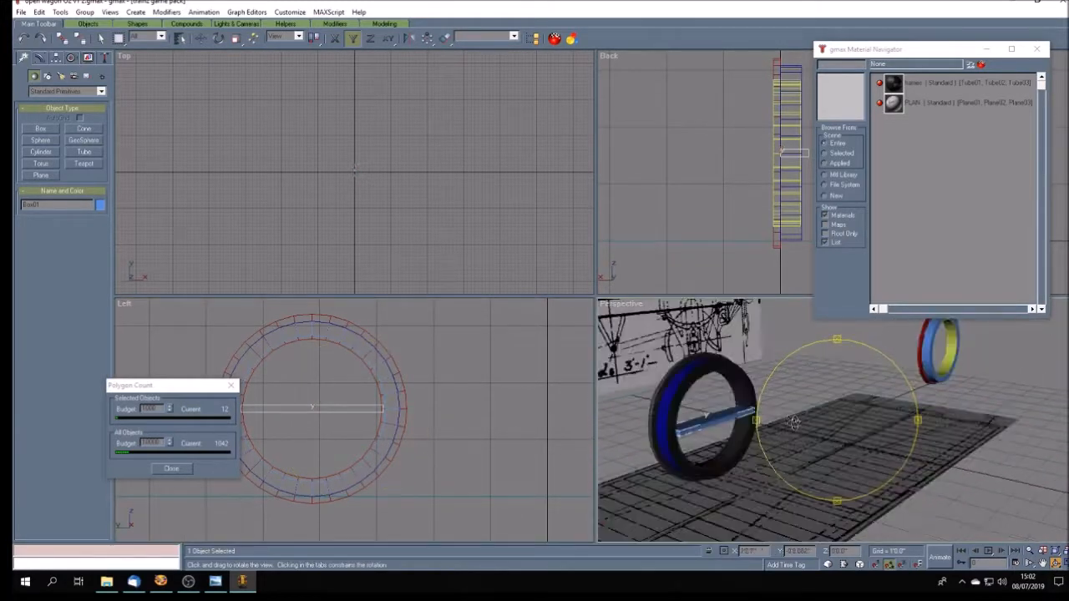
{"action": "left_click", "coordinate": [1043, 564]}
{"action": "left_click_drag", "start_coordinate": [757, 454], "coordinate": [762, 449]}
{"action": "left_click", "coordinate": [1065, 564]}
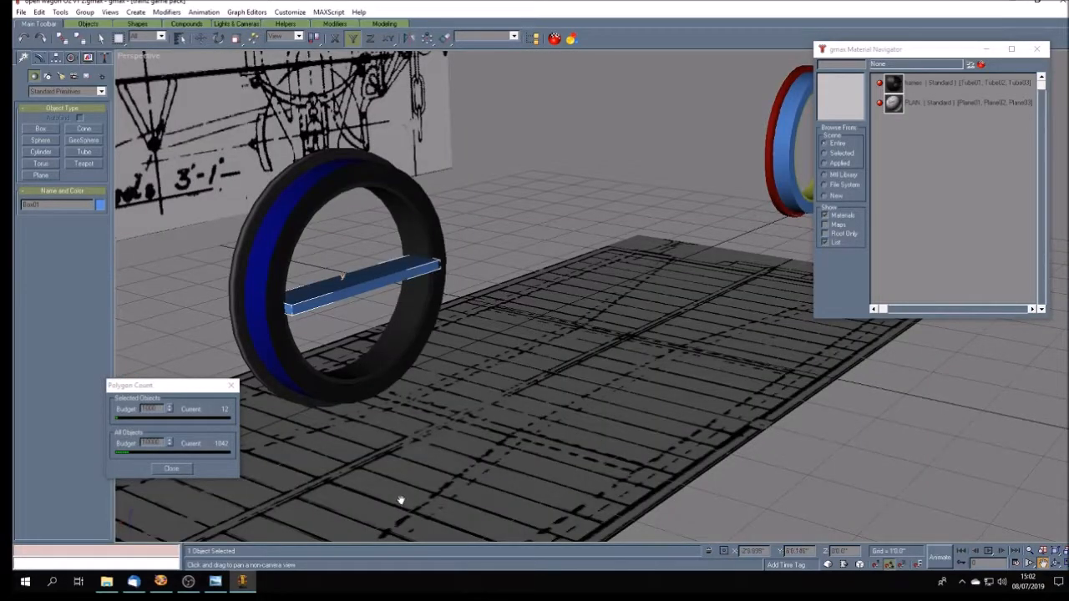
{"action": "left_click", "coordinate": [215, 582]}
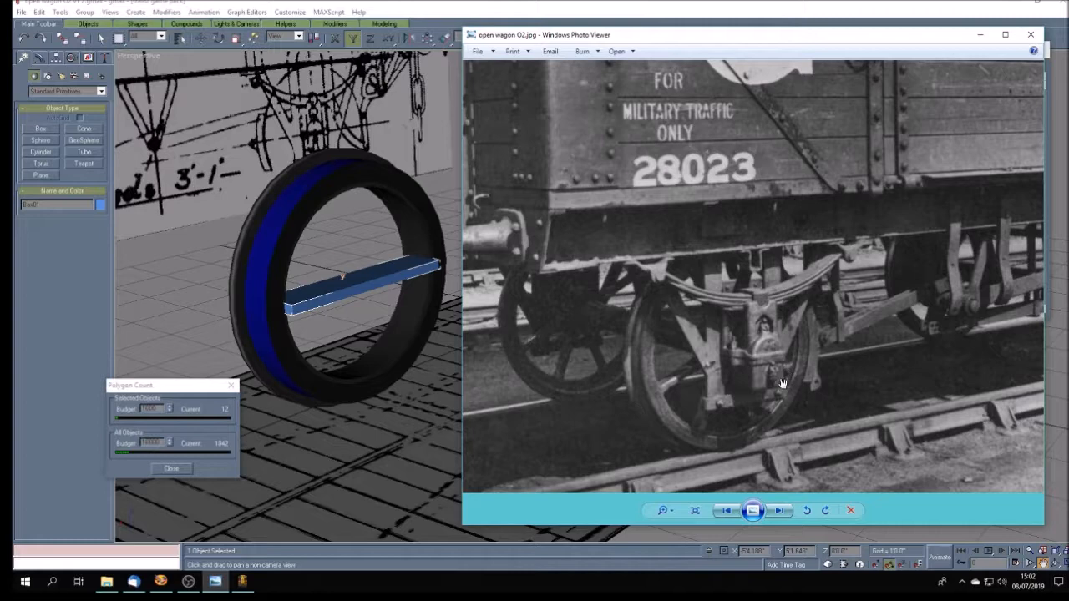
{"action": "left_click", "coordinate": [243, 586]}
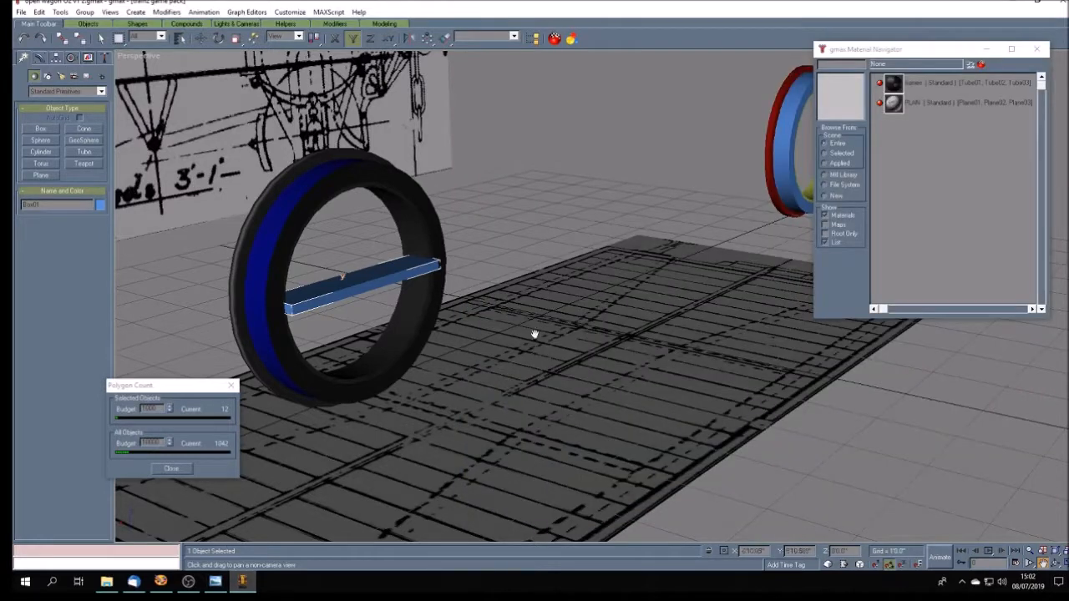
- Select the yellow inner ring of the far untextured wheel and open its Tube parameters
{"action": "middle_click_drag", "start_coordinate": [715, 241], "coordinate": [637, 236], "text": "alt"}
{"action": "key", "text": "F3"}
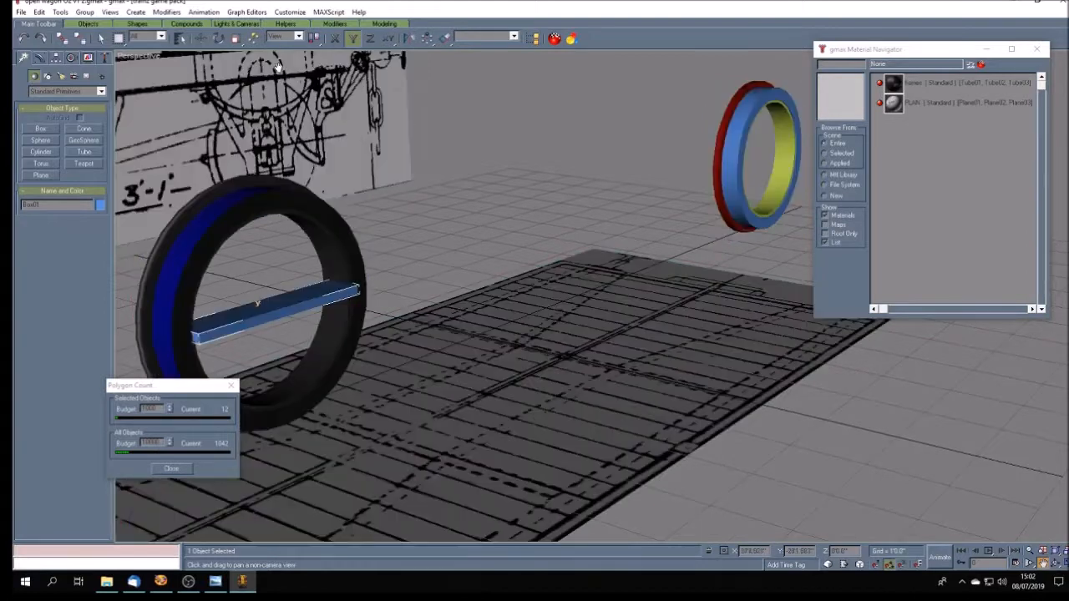
{"action": "key", "text": "q"}
{"action": "left_click", "coordinate": [779, 187]}
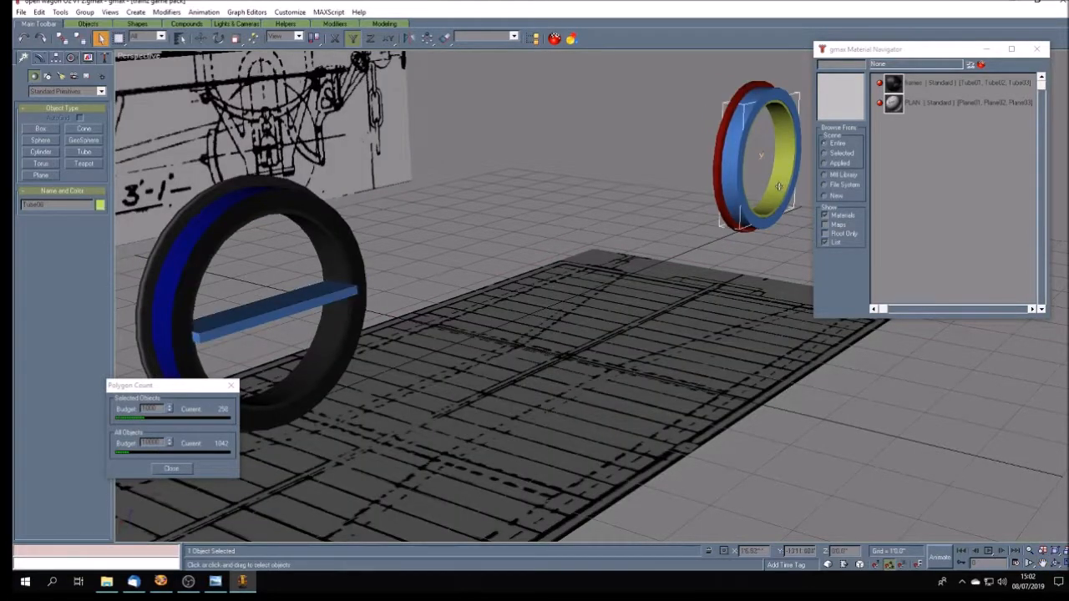
{"action": "left_click", "coordinate": [39, 57]}
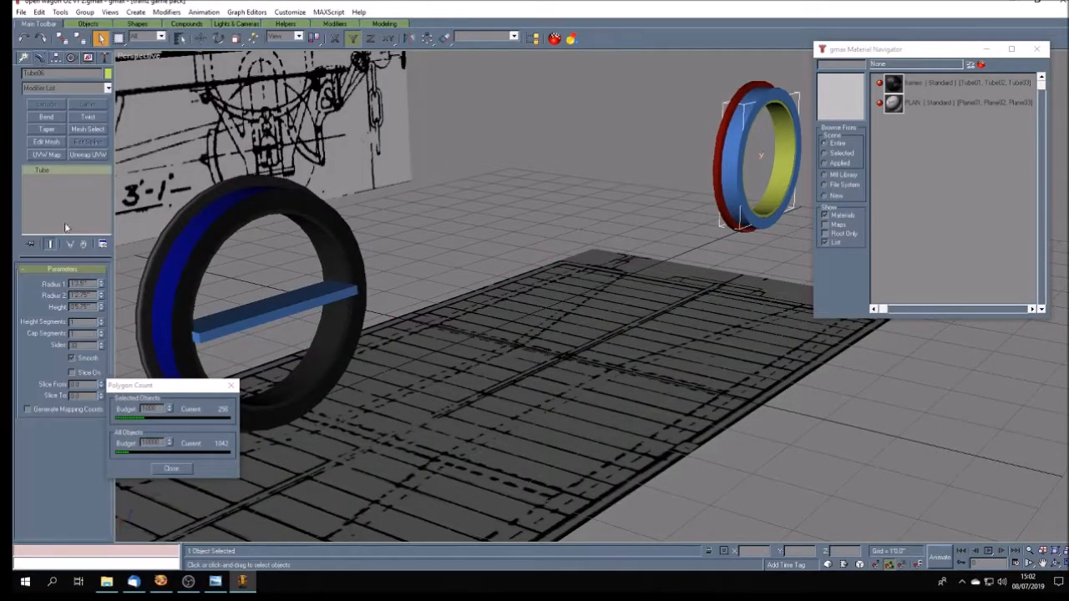
- Select the spoke box inside the textured wheel and set its height to 0'5.75"
{"action": "left_click", "coordinate": [264, 316]}
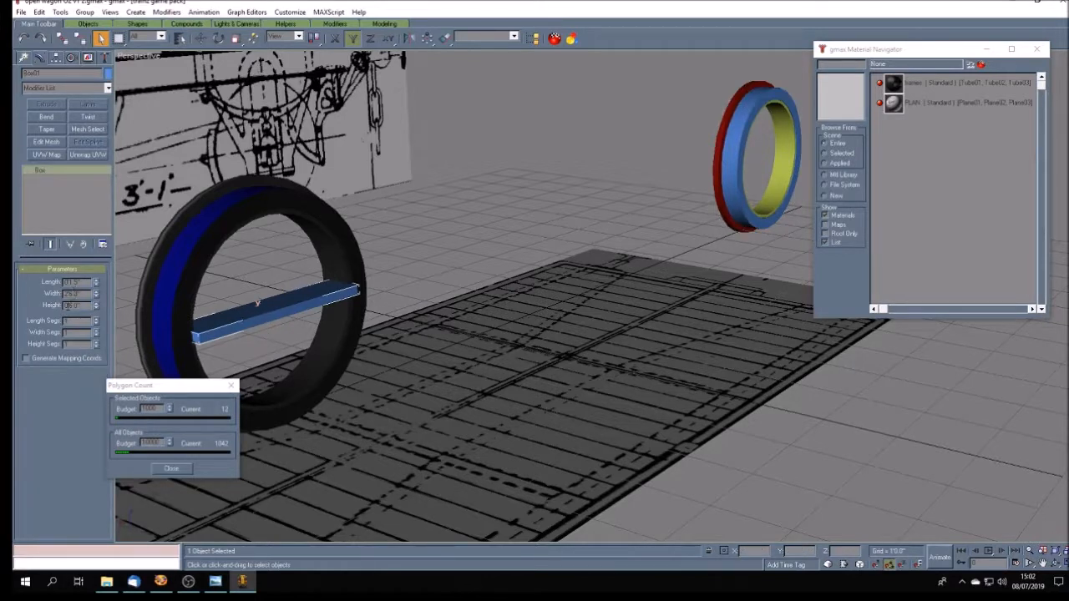
{"action": "left_click_drag", "start_coordinate": [68, 306], "coordinate": [84, 307]}
{"action": "key", "text": "Return"}
- Centre the spoke box's pivot point on the object itself
{"action": "left_click", "coordinate": [1062, 564]}
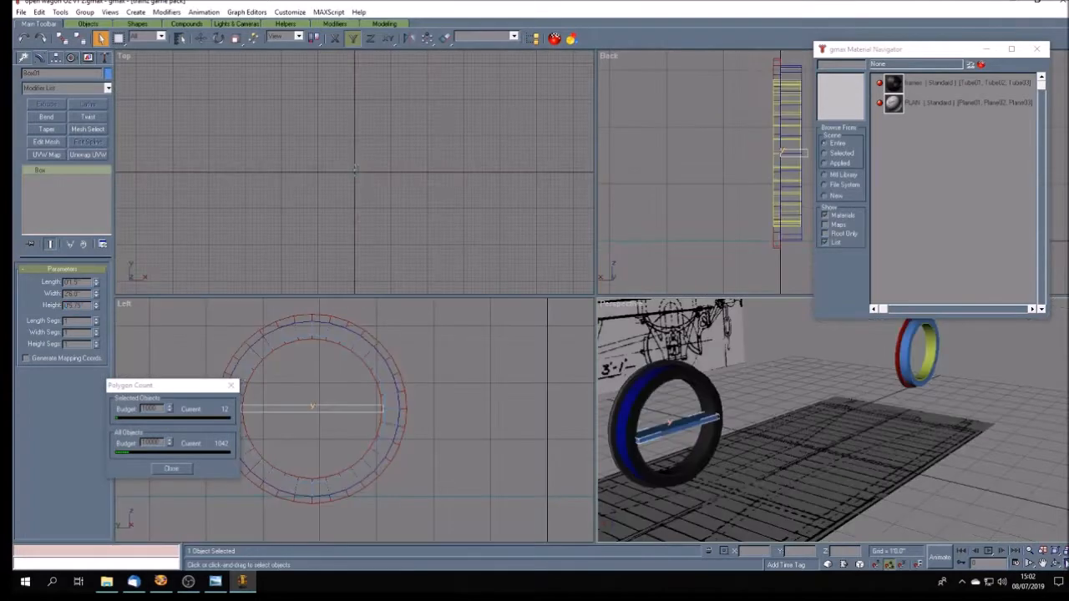
{"action": "left_click", "coordinate": [1042, 564]}
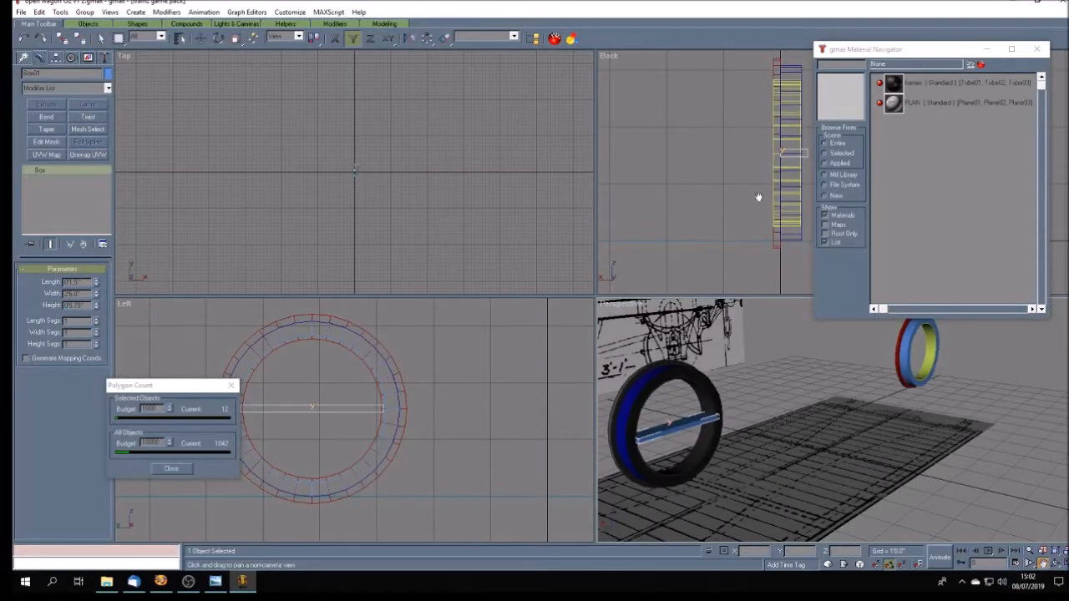
{"action": "left_click_drag", "start_coordinate": [759, 197], "coordinate": [680, 200]}
{"action": "left_click", "coordinate": [1063, 564]}
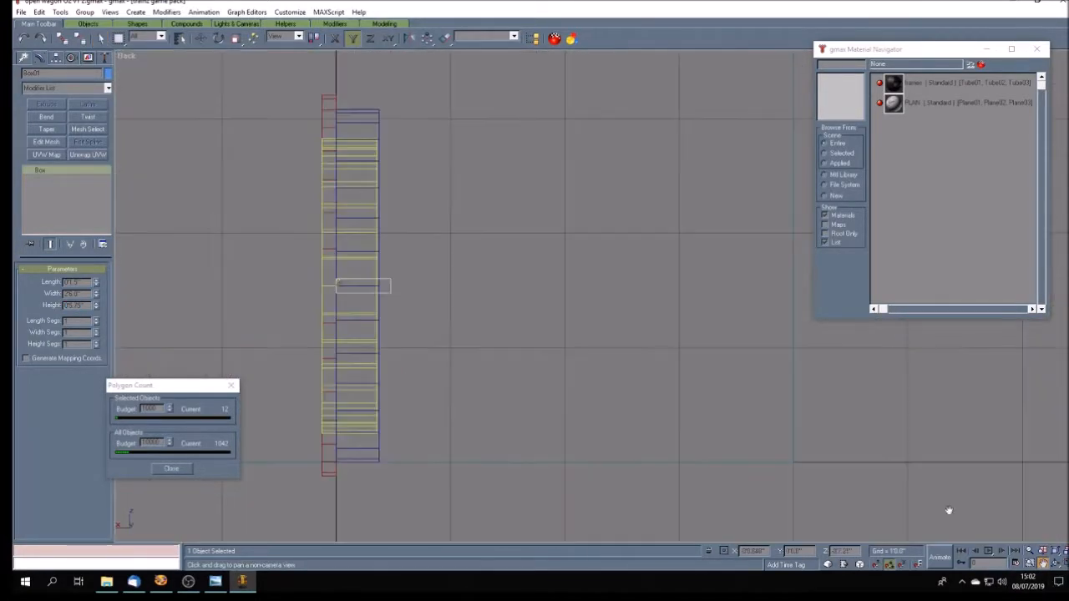
{"action": "scroll", "coordinate": [385, 242], "scroll_direction": "up", "scroll_amount": 5}
{"action": "left_click", "coordinate": [55, 57]}
{"action": "left_click", "coordinate": [62, 127]}
{"action": "left_click", "coordinate": [90, 187]}
{"action": "left_click", "coordinate": [87, 217]}
{"action": "left_click", "coordinate": [78, 130]}
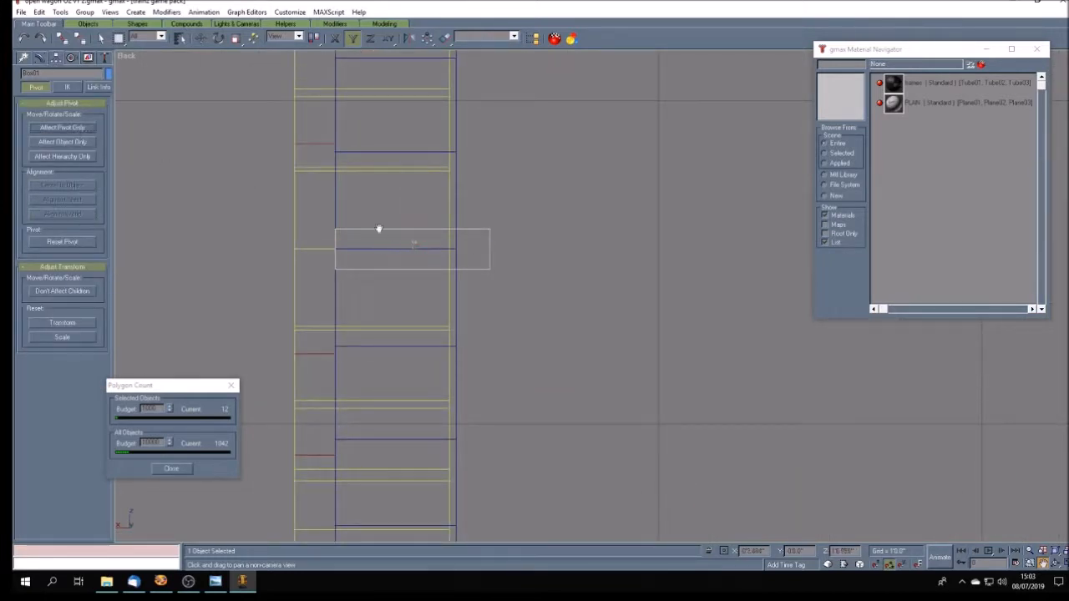
- Move the spoke box along X in the Back view until its ends line up with the yellow inner ring
{"action": "left_click", "coordinate": [201, 39]}
{"action": "key", "text": "F5"}
{"action": "left_click_drag", "start_coordinate": [415, 248], "coordinate": [375, 248]}
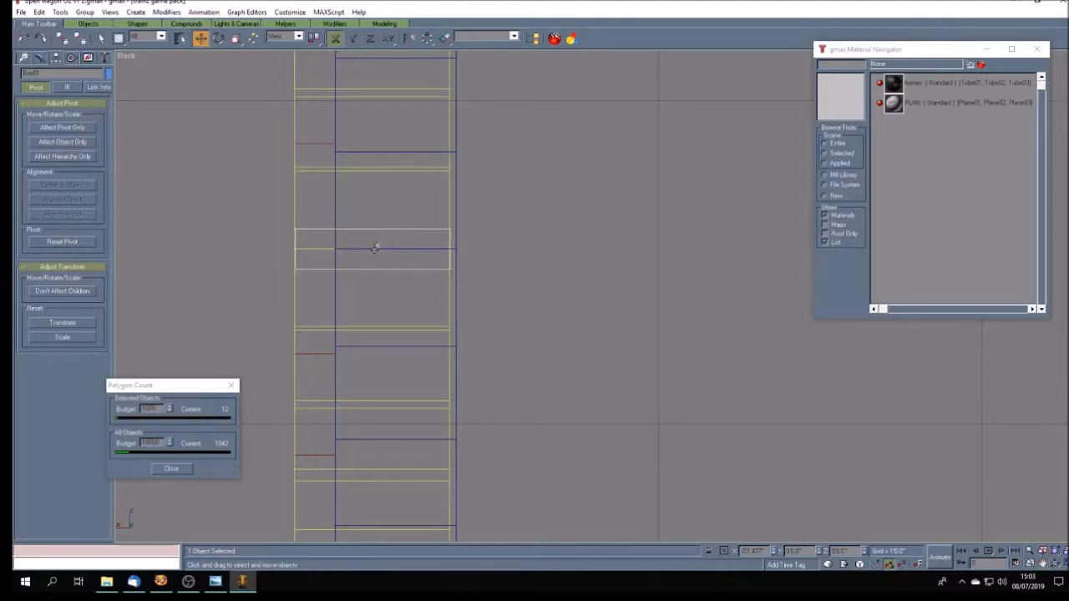
- Try aligning the spoke box to Tube04 in X position, centre to centre
{"action": "left_click", "coordinate": [444, 39]}
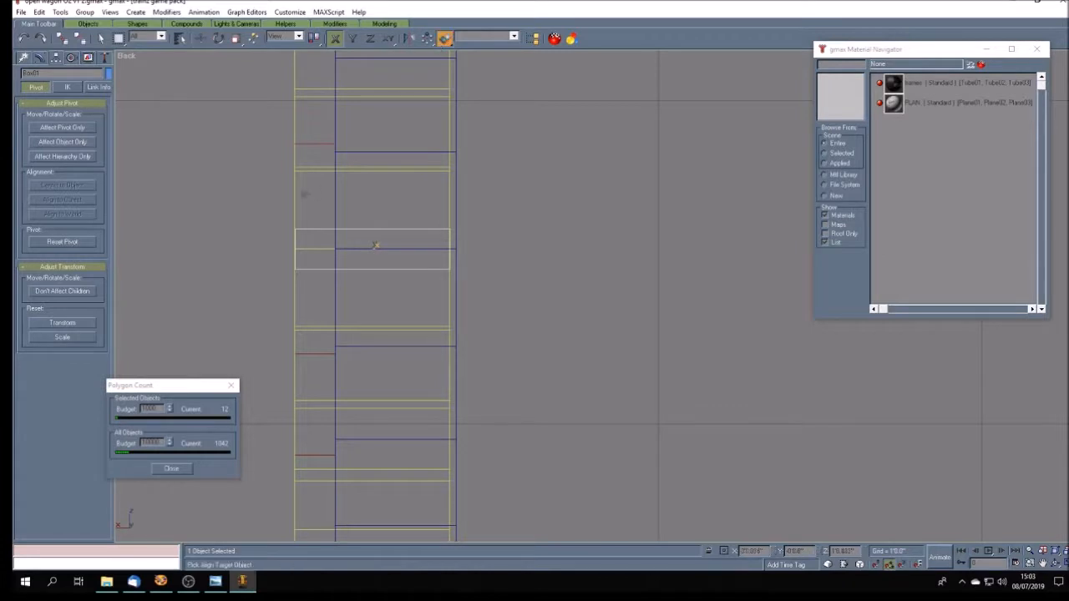
{"action": "left_click", "coordinate": [302, 197]}
{"action": "left_click", "coordinate": [495, 226]}
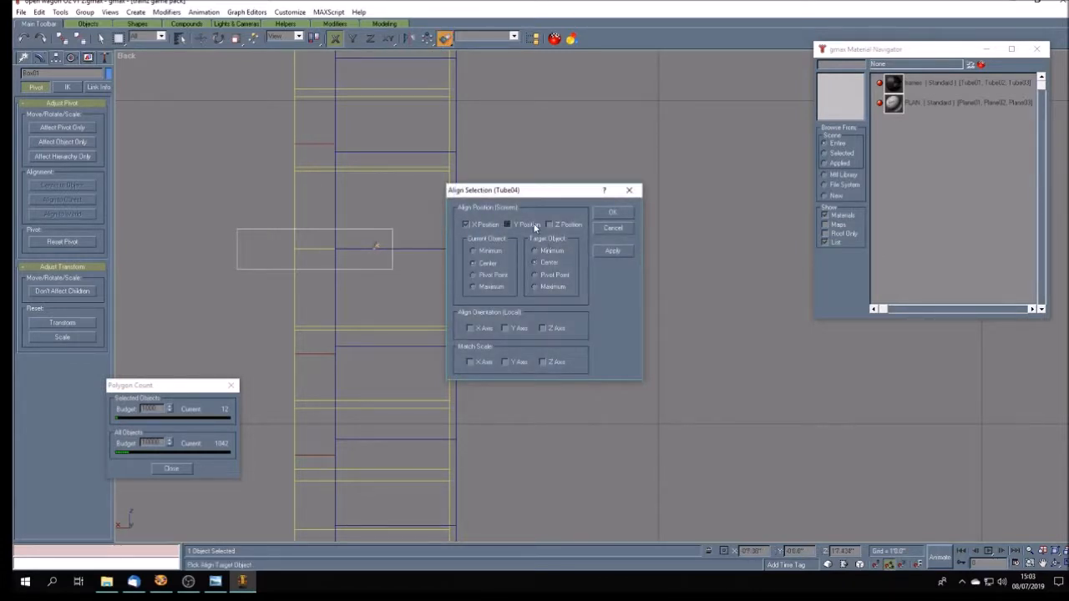
{"action": "left_click", "coordinate": [611, 213]}
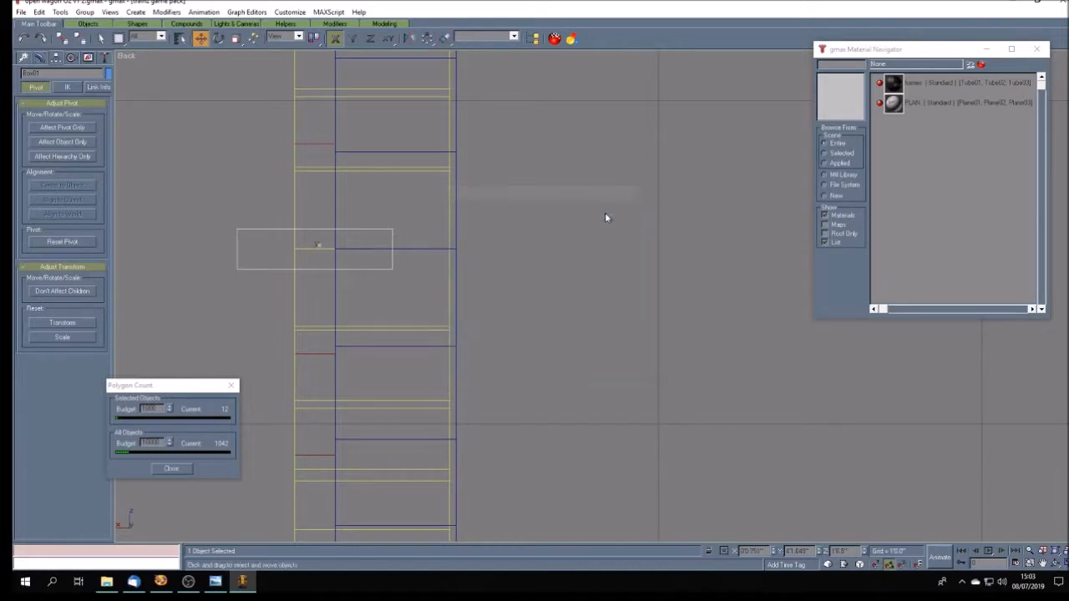
- Reselect the spoke box and align it to the yellow inner ring in X position, centre to centre
{"action": "left_click", "coordinate": [295, 208]}
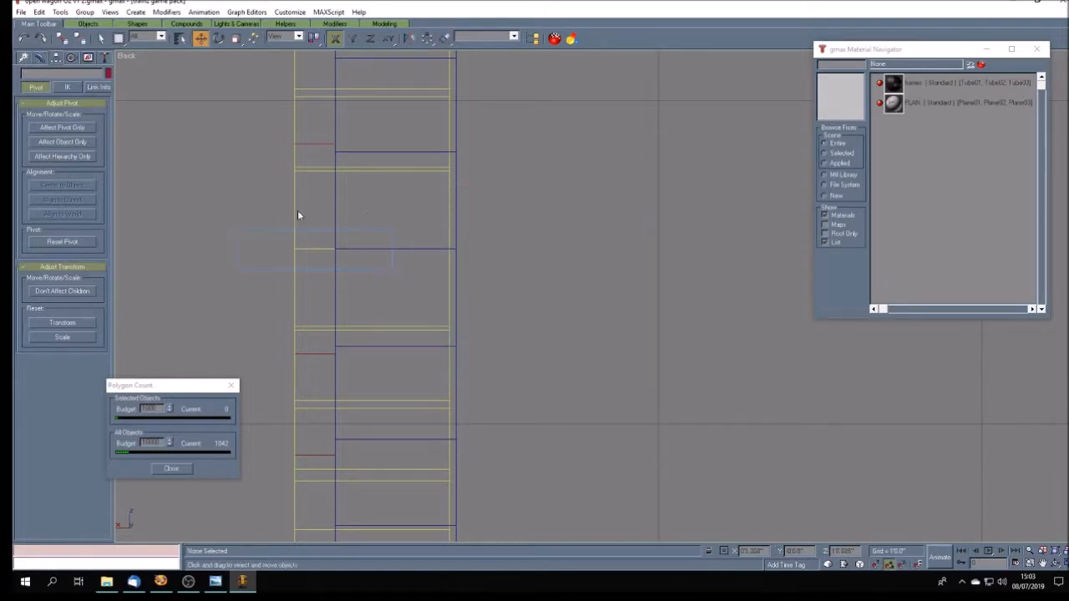
{"action": "left_click", "coordinate": [268, 268]}
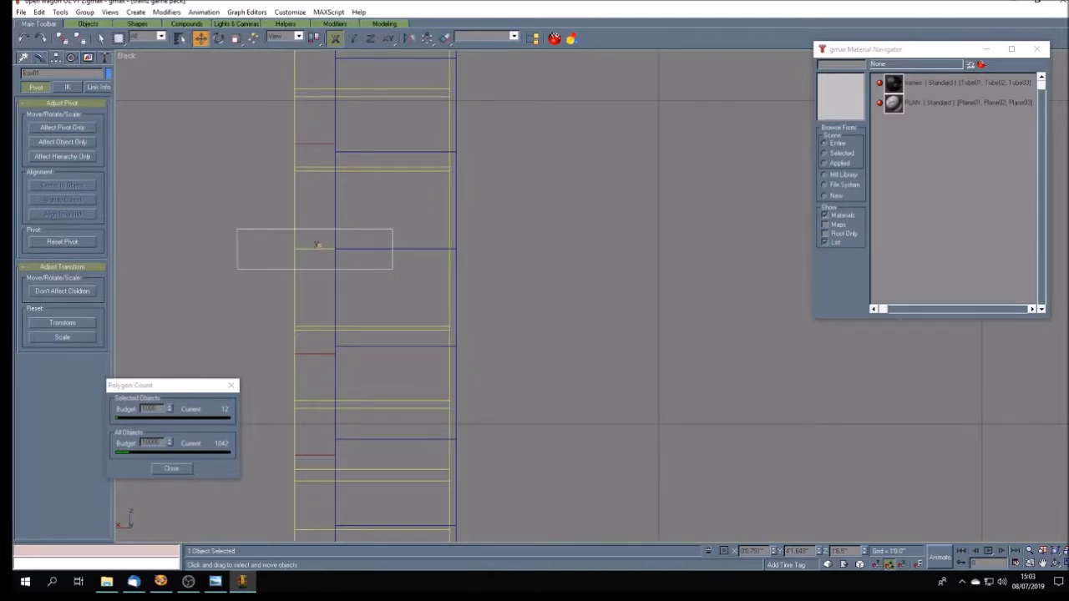
{"action": "left_click", "coordinate": [444, 38]}
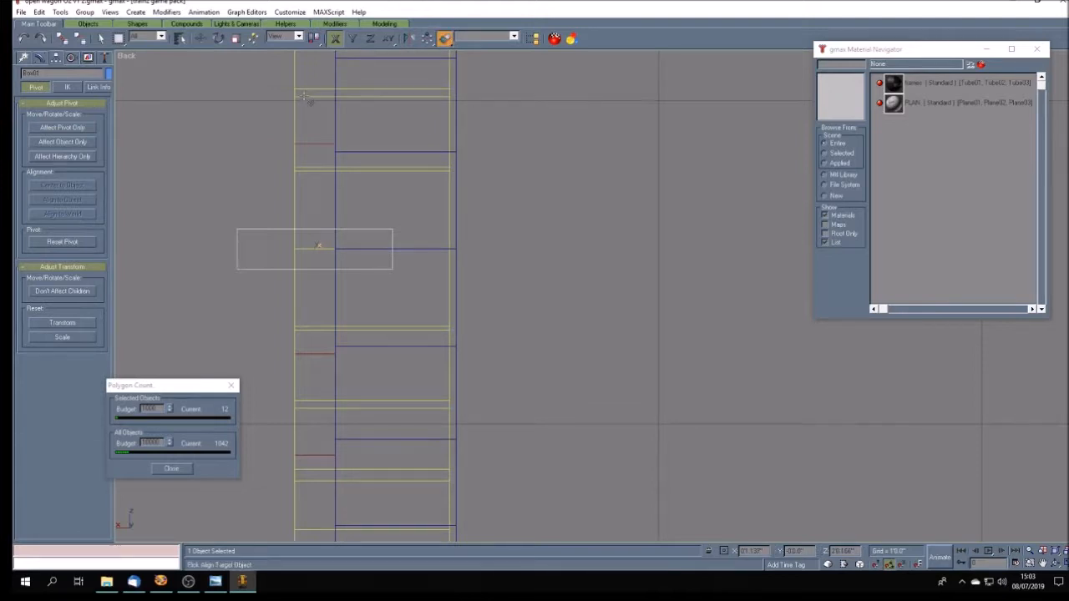
{"action": "left_click", "coordinate": [305, 97]}
{"action": "left_click", "coordinate": [488, 222]}
{"action": "left_click", "coordinate": [612, 212]}
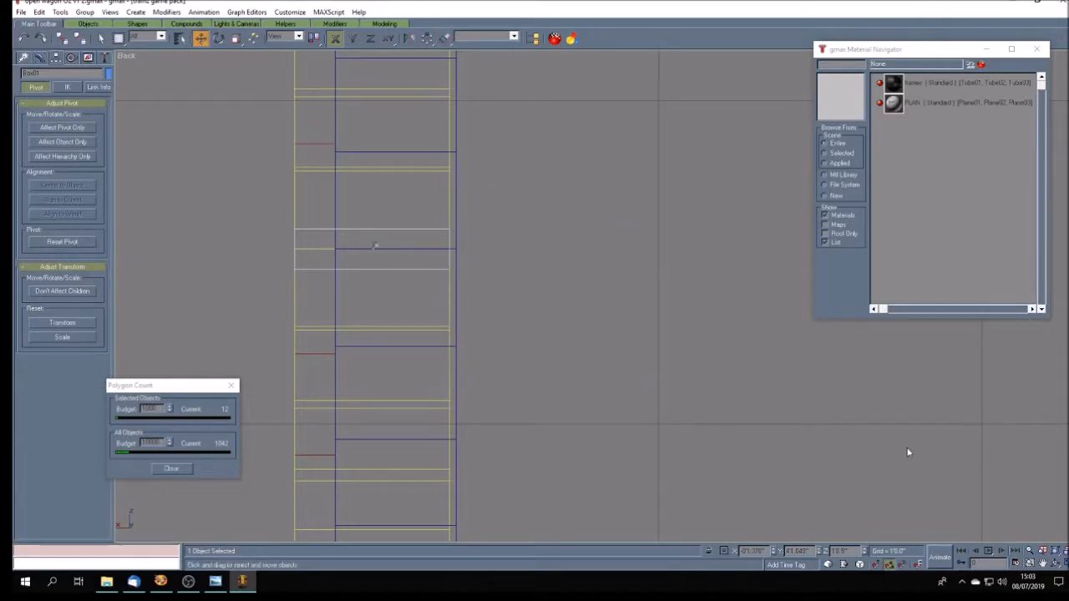
- Divide the spoke box into 3 width segments, working in the enlarged Left view
{"action": "left_click", "coordinate": [1056, 564]}
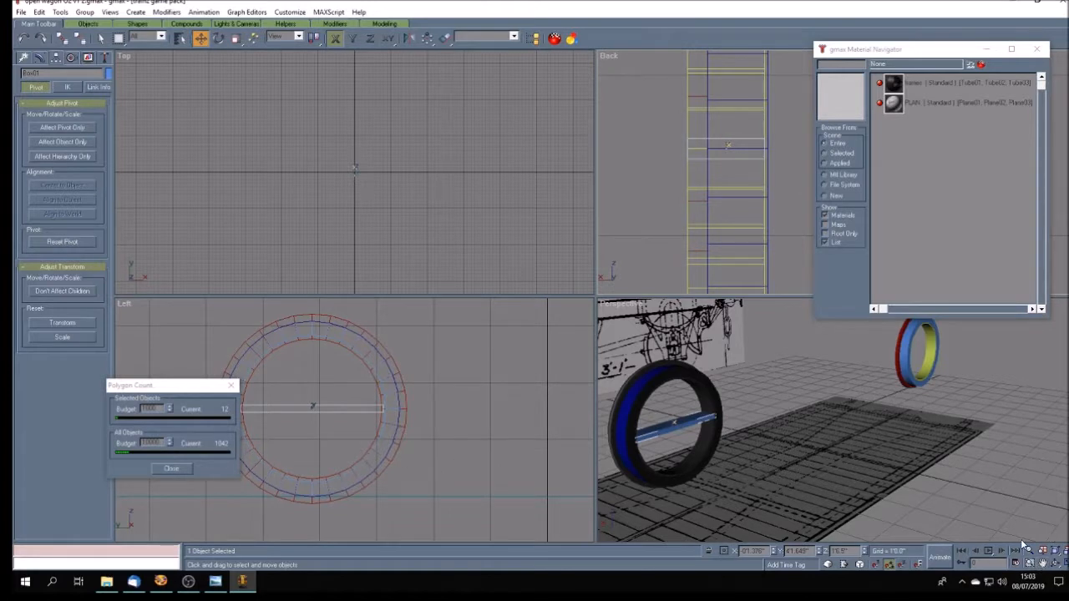
{"action": "left_click", "coordinate": [1043, 564]}
{"action": "left_click_drag", "start_coordinate": [345, 427], "coordinate": [436, 429]}
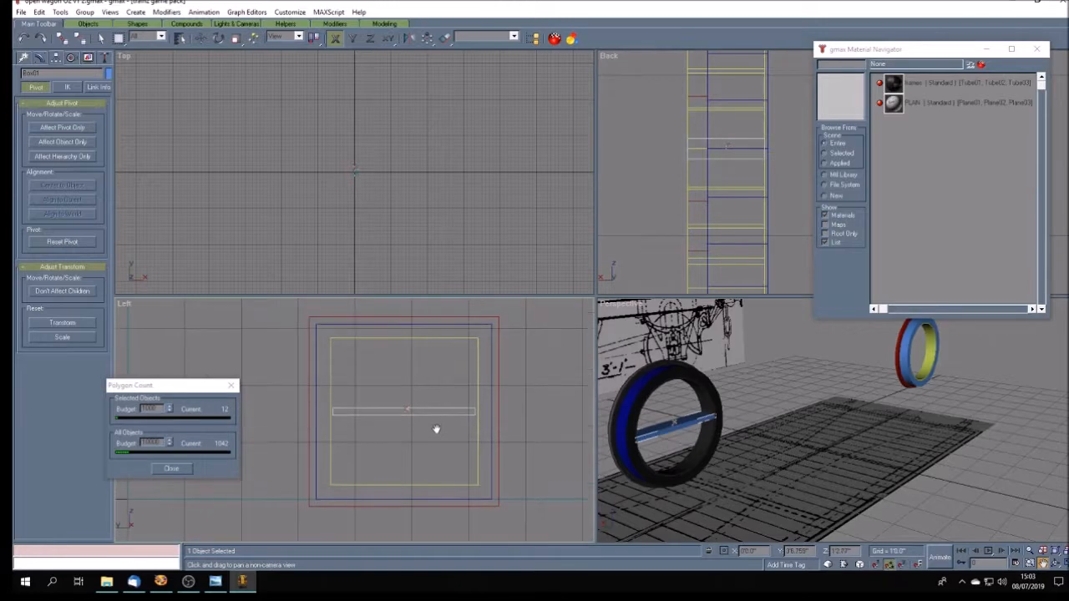
{"action": "left_click", "coordinate": [1059, 564]}
{"action": "left_click_drag", "start_coordinate": [648, 298], "coordinate": [463, 267]}
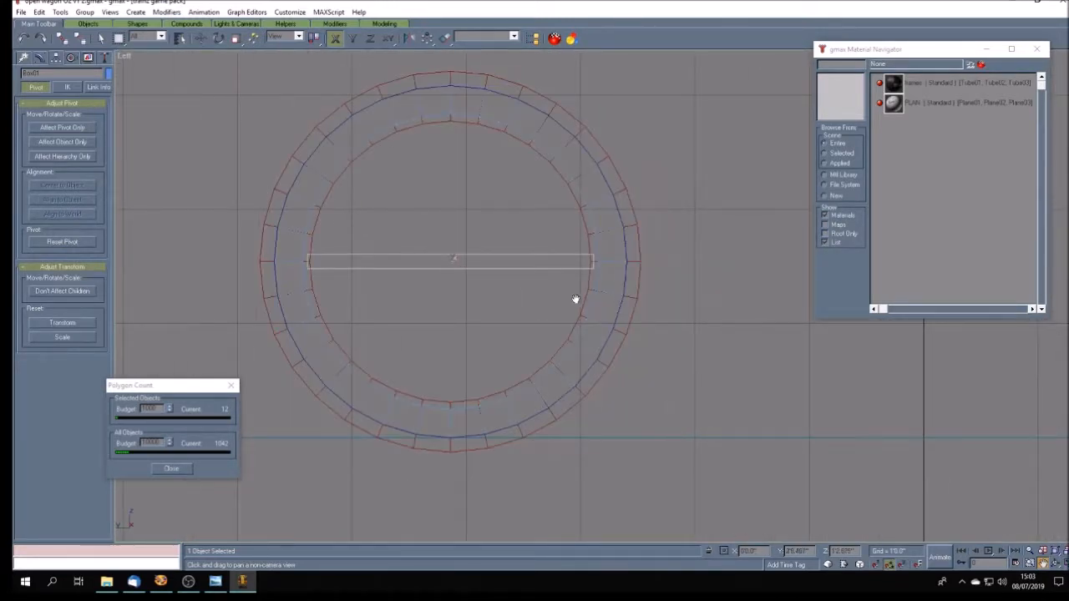
{"action": "left_click", "coordinate": [39, 58]}
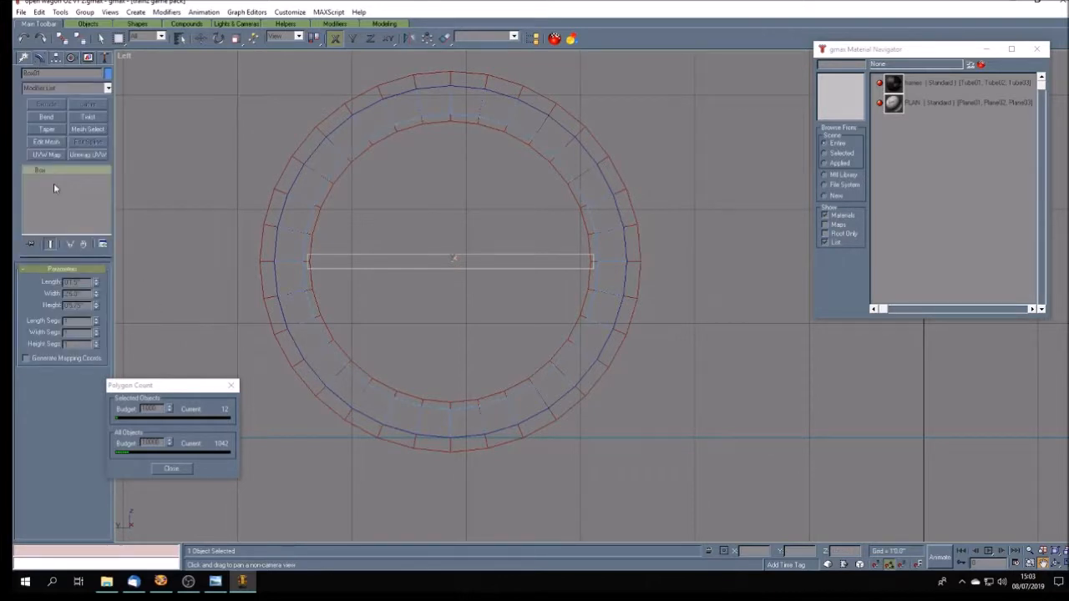
{"action": "left_click", "coordinate": [97, 320]}
{"action": "left_click", "coordinate": [97, 330]}
{"action": "left_click", "coordinate": [97, 332]}
- Change the spoke box's object colour to mid green
{"action": "left_click", "coordinate": [201, 40]}
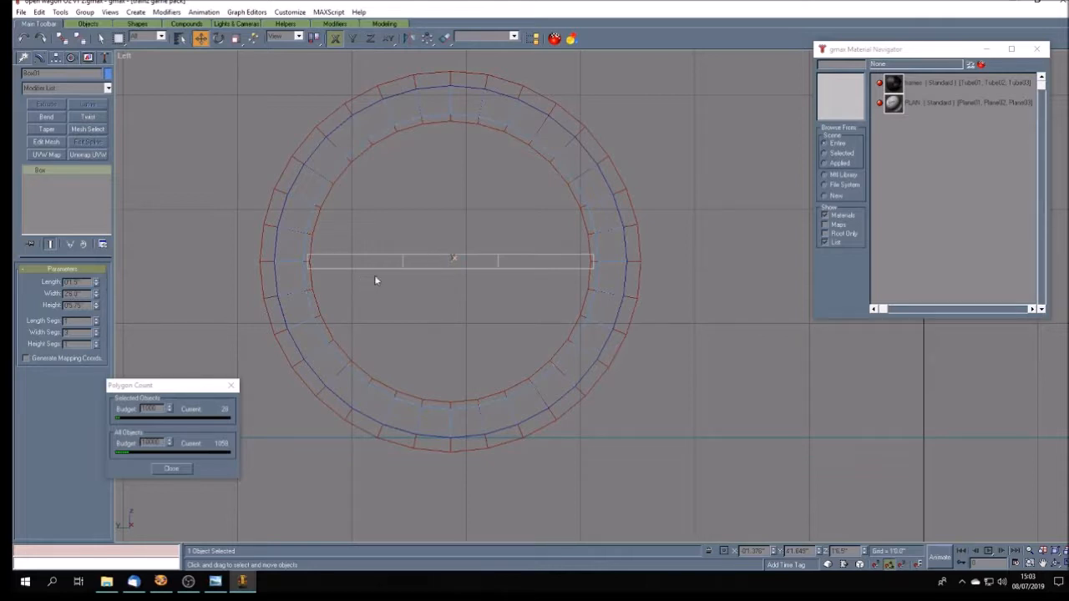
{"action": "left_click", "coordinate": [228, 267]}
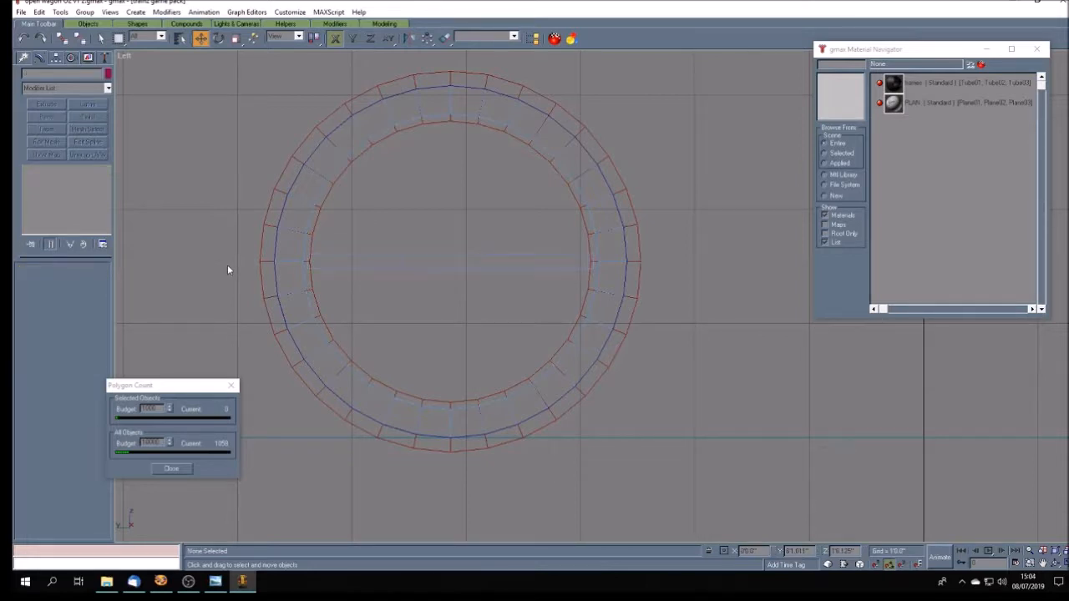
{"action": "left_click", "coordinate": [377, 269]}
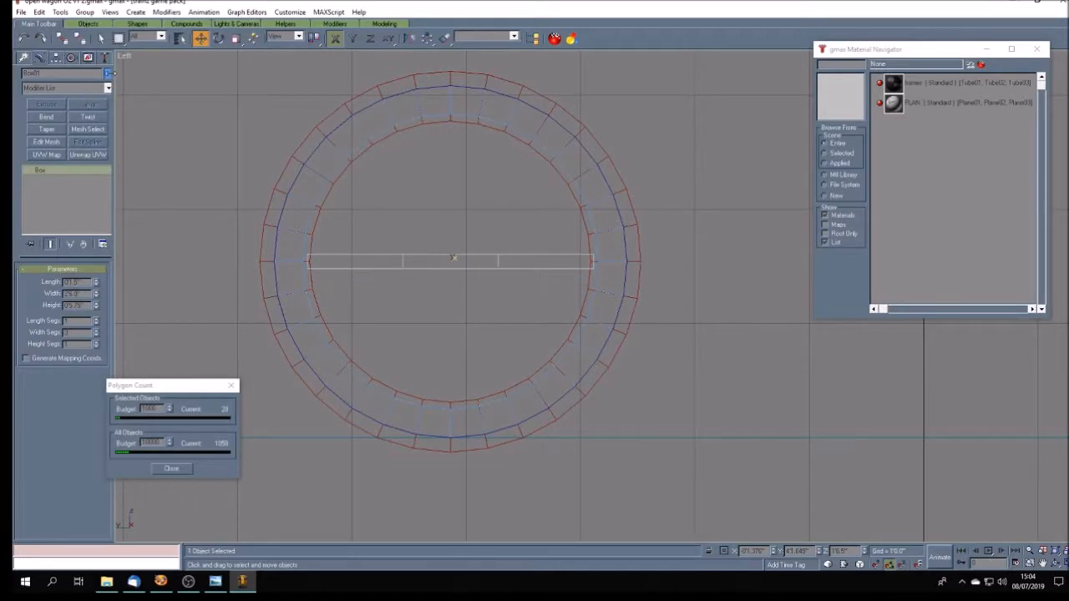
{"action": "left_click", "coordinate": [108, 73]}
{"action": "left_click", "coordinate": [523, 256]}
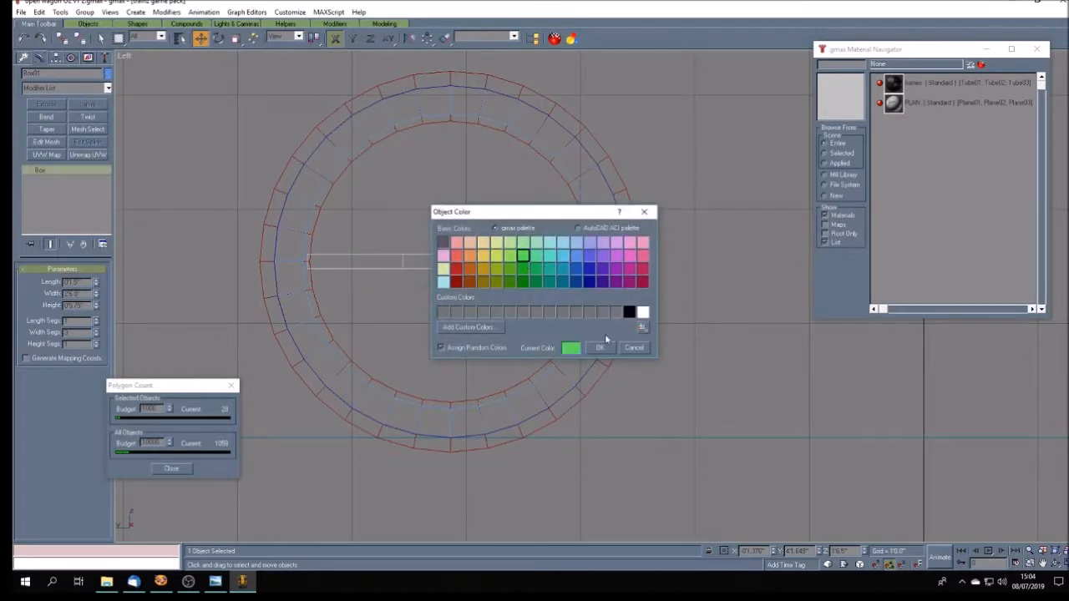
{"action": "left_click", "coordinate": [600, 348]}
{"action": "left_click", "coordinate": [454, 310]}
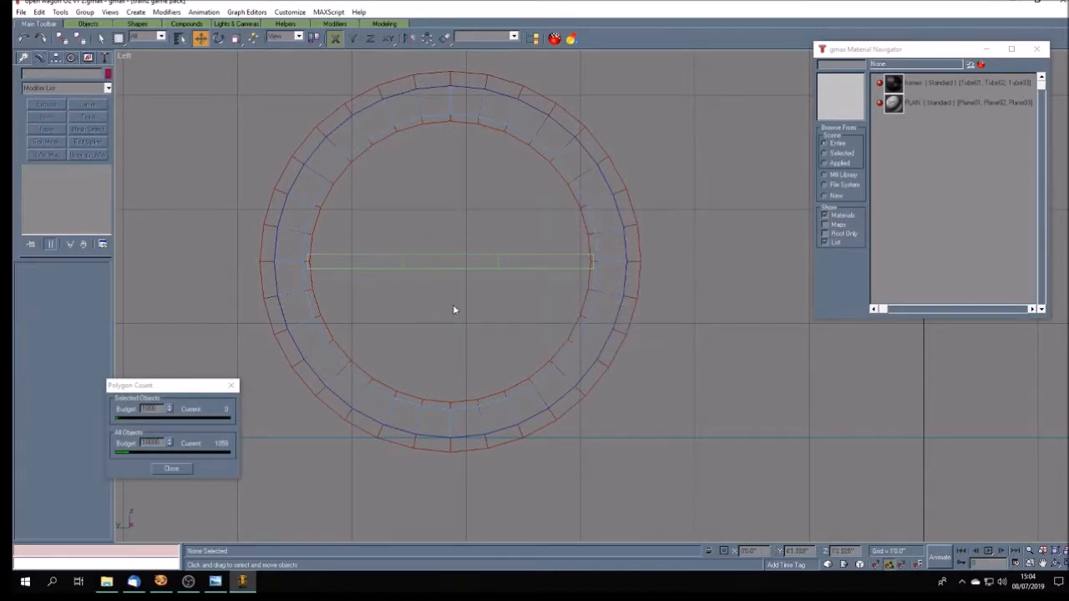
- Clone the spoke box as one copy just above the original along Y
{"action": "left_click", "coordinate": [393, 266]}
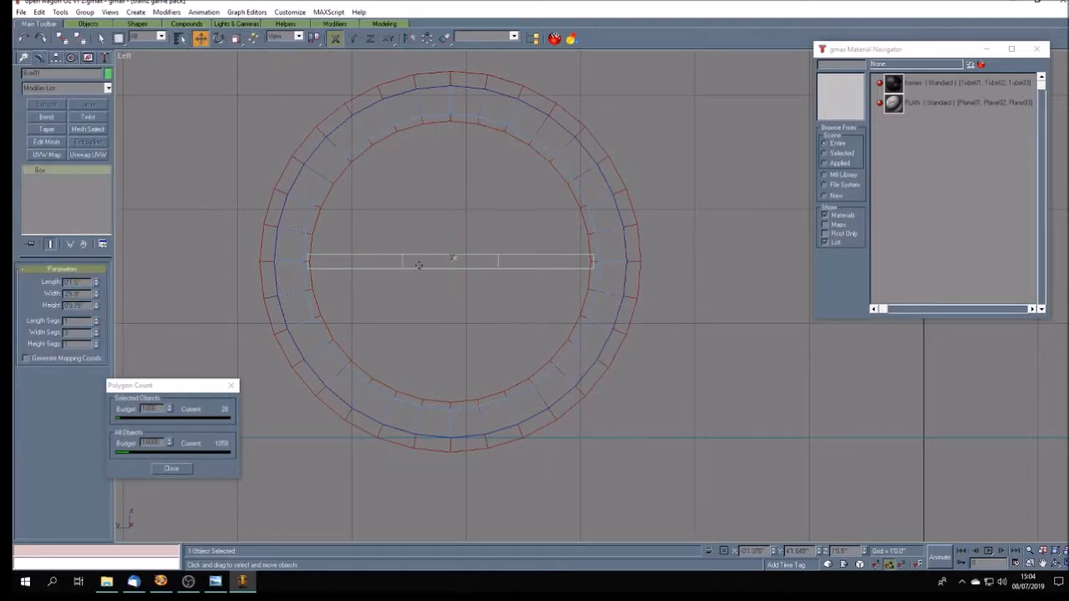
{"action": "left_click", "coordinate": [352, 38]}
{"action": "left_click_drag", "start_coordinate": [409, 256], "coordinate": [412, 238], "text": "shift"}
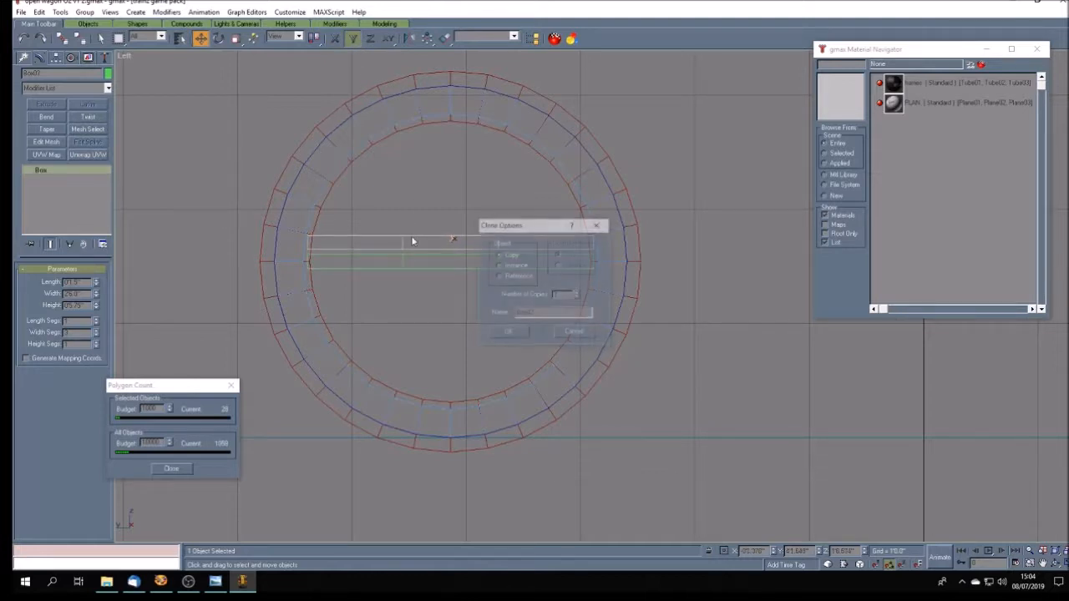
{"action": "left_click", "coordinate": [508, 334]}
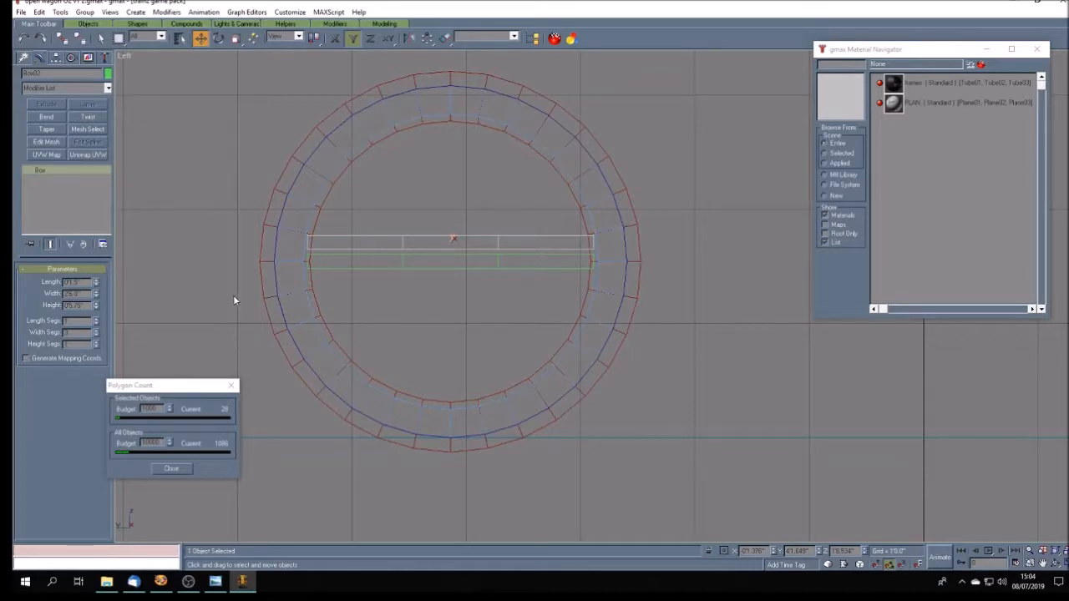
- Reduce the cloned box to 1 width segment and set its width to 0'3.0"
{"action": "left_click", "coordinate": [97, 336]}
{"action": "double_click", "coordinate": [78, 294]}
{"action": "key", "text": "Return"}
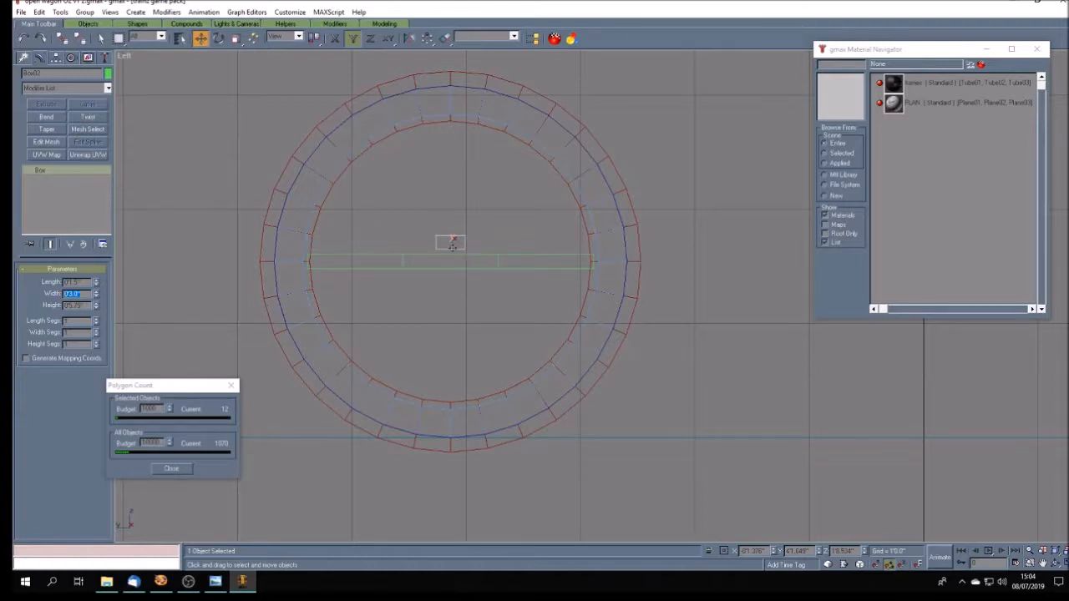
- Move the short box along X to the spoke's left end so their outer edges are flush
{"action": "key", "text": "F5"}
{"action": "left_click_drag", "start_coordinate": [452, 245], "coordinate": [323, 254]}
{"action": "key", "text": "F6"}
{"action": "scroll", "coordinate": [311, 264], "scroll_direction": "up", "scroll_amount": 8}
{"action": "key", "text": "F5"}
{"action": "left_click_drag", "start_coordinate": [409, 263], "coordinate": [406, 263]}
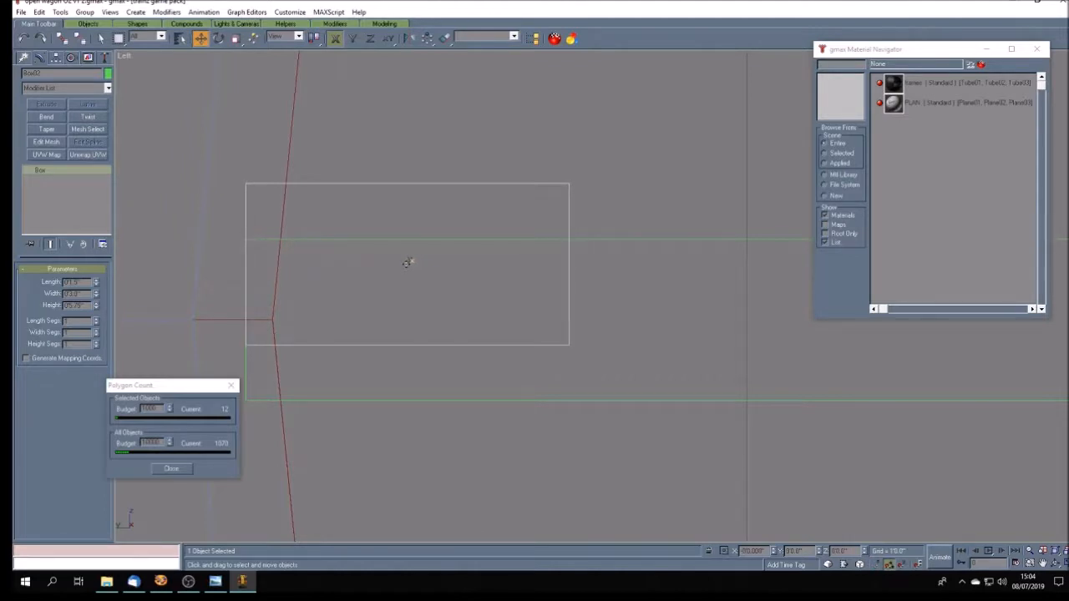
- Clone the short box along X to the spoke's right end as one copy
{"action": "scroll", "coordinate": [407, 262], "scroll_direction": "down", "scroll_amount": 8}
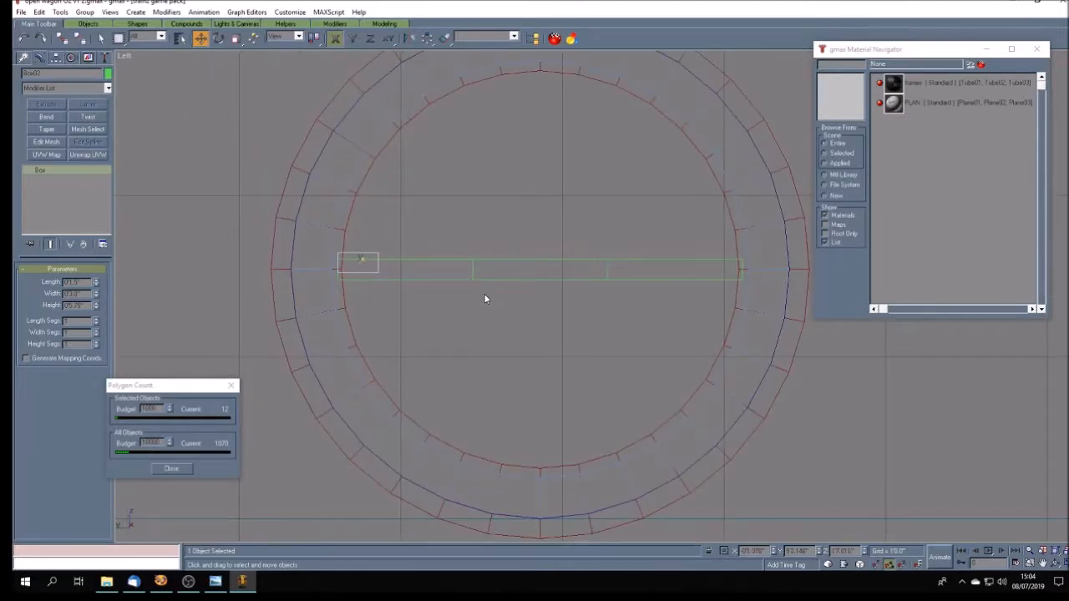
{"action": "left_click_drag", "start_coordinate": [360, 269], "coordinate": [725, 276], "text": "shift"}
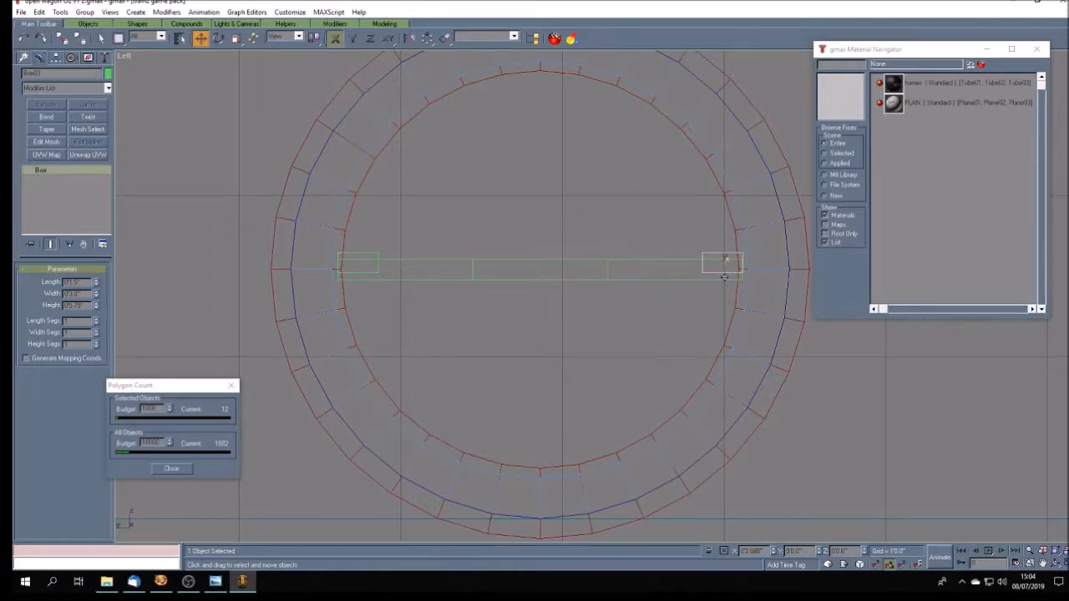
{"action": "left_click_drag", "start_coordinate": [724, 277], "coordinate": [723, 277]}
{"action": "left_click_drag", "start_coordinate": [723, 277], "coordinate": [723, 278], "text": "shift"}
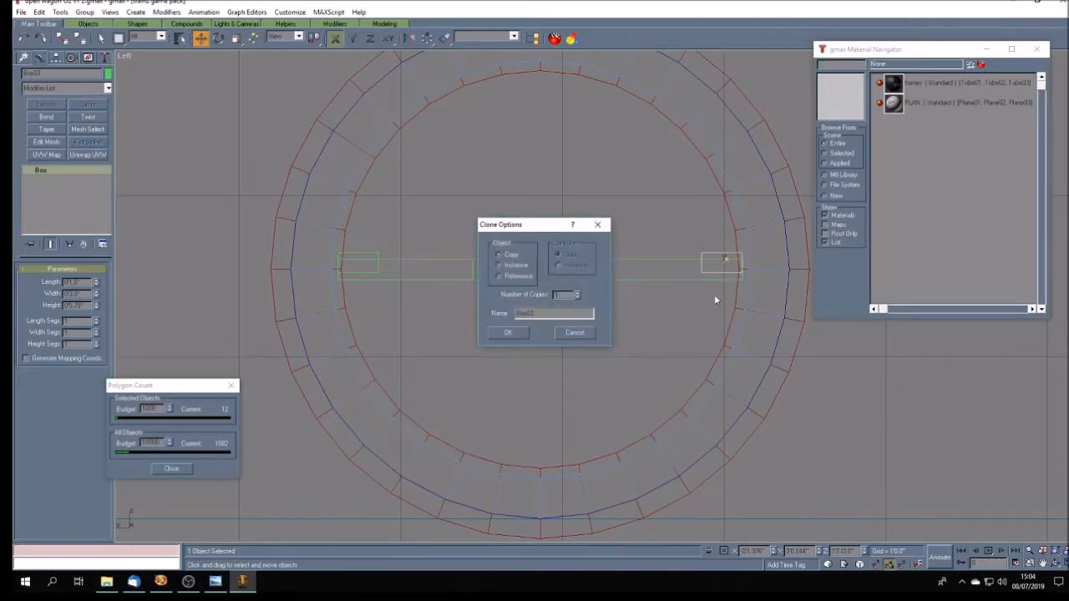
{"action": "left_click", "coordinate": [503, 336]}
- Set the width of both short end boxes to 0'2.0"
{"action": "left_click_drag", "start_coordinate": [69, 294], "coordinate": [117, 297]}
{"action": "type", "text": "2"}
{"action": "key", "text": "Return"}
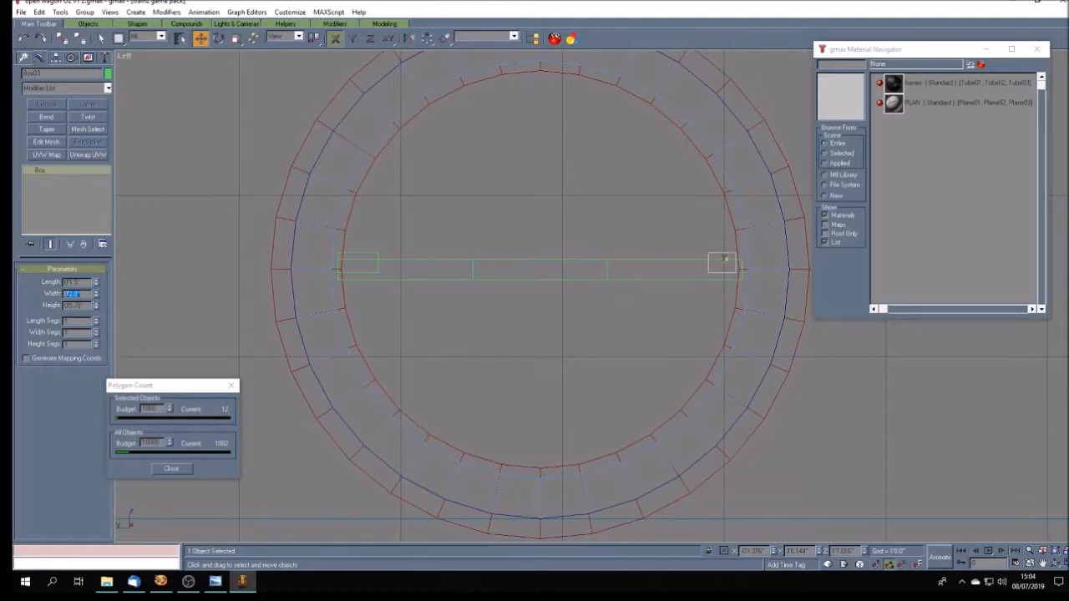
{"action": "left_click", "coordinate": [361, 259]}
{"action": "left_click_drag", "start_coordinate": [71, 294], "coordinate": [104, 292]}
{"action": "type", "text": "2"}
{"action": "key", "text": "Return"}
- Shift both short boxes outward along X and bring the right one flush with the spoke's right end
{"action": "left_click_drag", "start_coordinate": [353, 274], "coordinate": [345, 271]}
{"action": "left_click", "coordinate": [710, 273]}
{"action": "left_click_drag", "start_coordinate": [710, 273], "coordinate": [715, 274]}
{"action": "scroll", "coordinate": [754, 275], "scroll_direction": "up", "scroll_amount": 6}
{"action": "scroll", "coordinate": [715, 267], "scroll_direction": "up", "scroll_amount": 4}
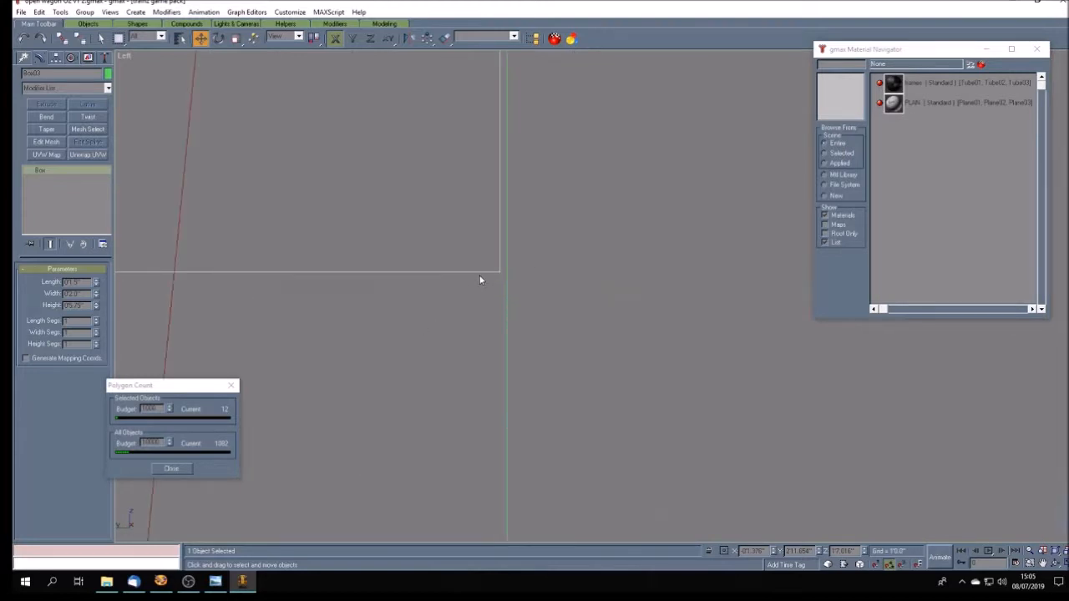
{"action": "left_click_drag", "start_coordinate": [484, 274], "coordinate": [489, 274]}
- Nudge the left short box along X until its outer edge is flush with the spoke's left end, then deselect it
{"action": "scroll", "coordinate": [640, 353], "scroll_direction": "down", "scroll_amount": 8}
{"action": "scroll", "coordinate": [639, 353], "scroll_direction": "down", "scroll_amount": 6}
{"action": "scroll", "coordinate": [446, 339], "scroll_direction": "up", "scroll_amount": 8}
{"action": "scroll", "coordinate": [448, 339], "scroll_direction": "up", "scroll_amount": 4}
{"action": "left_click", "coordinate": [452, 347]}
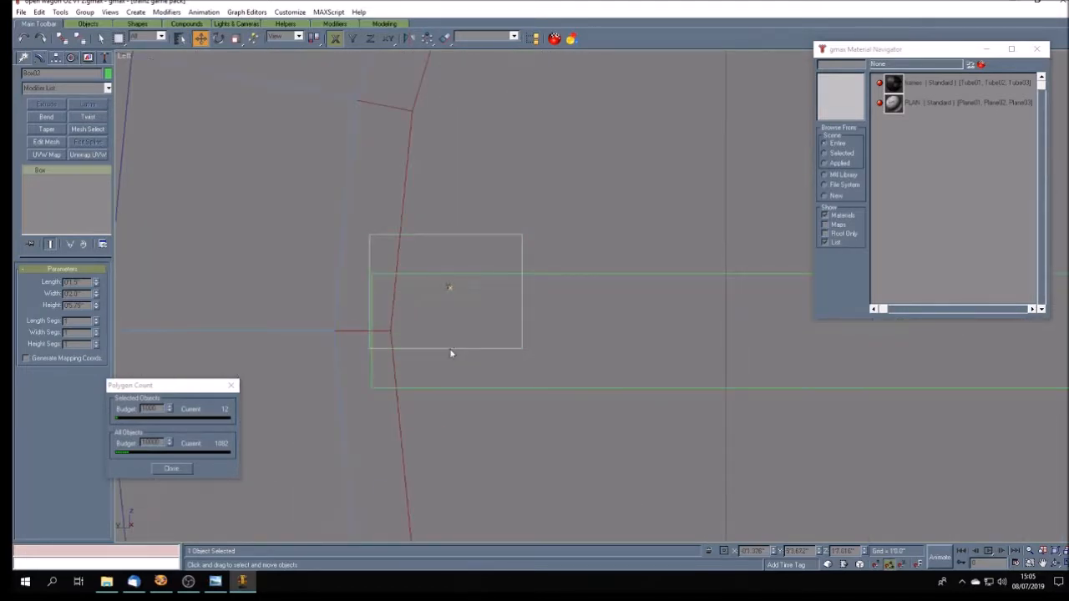
{"action": "left_click_drag", "start_coordinate": [449, 351], "coordinate": [451, 348]}
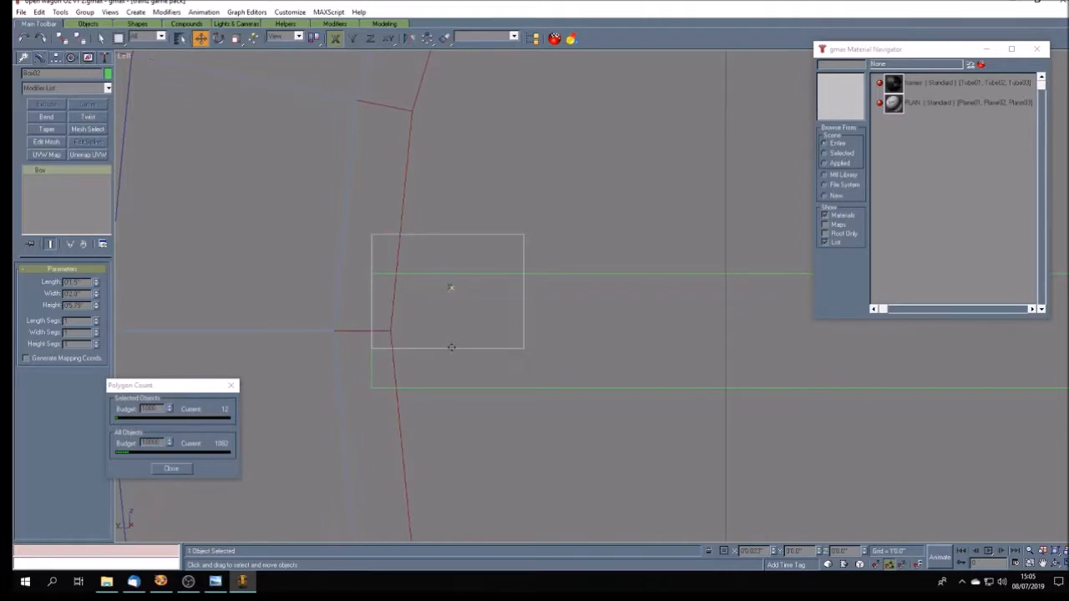
{"action": "left_click", "coordinate": [436, 382]}
{"action": "scroll", "coordinate": [437, 349], "scroll_direction": "down", "scroll_amount": 4}
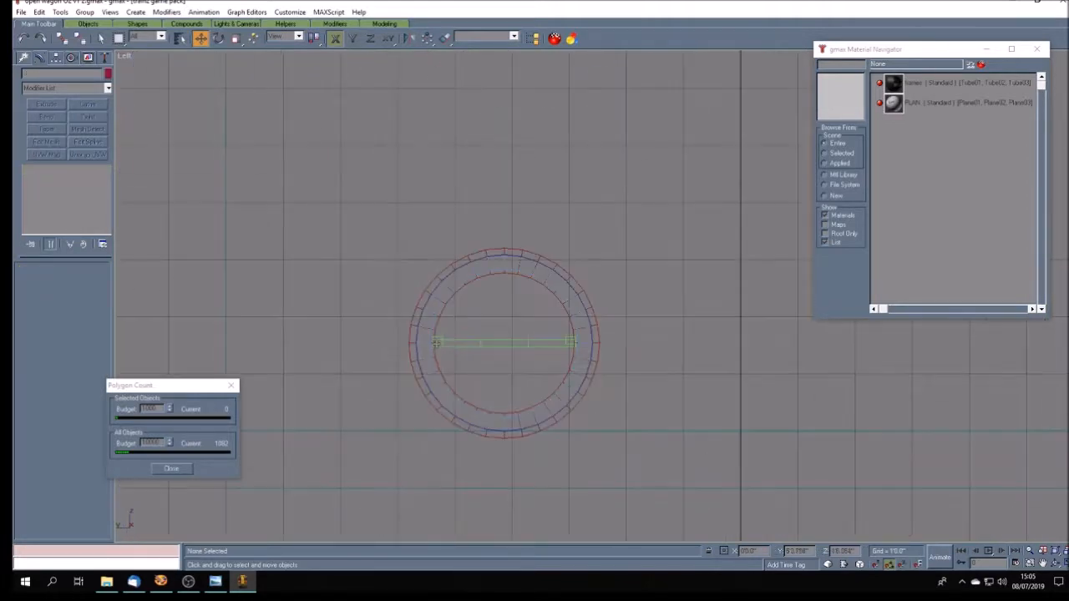
- Convert the long spoke box to an Editable Poly and enter its Vertex level
{"action": "left_click", "coordinate": [509, 343]}
{"action": "right_click", "coordinate": [46, 171]}
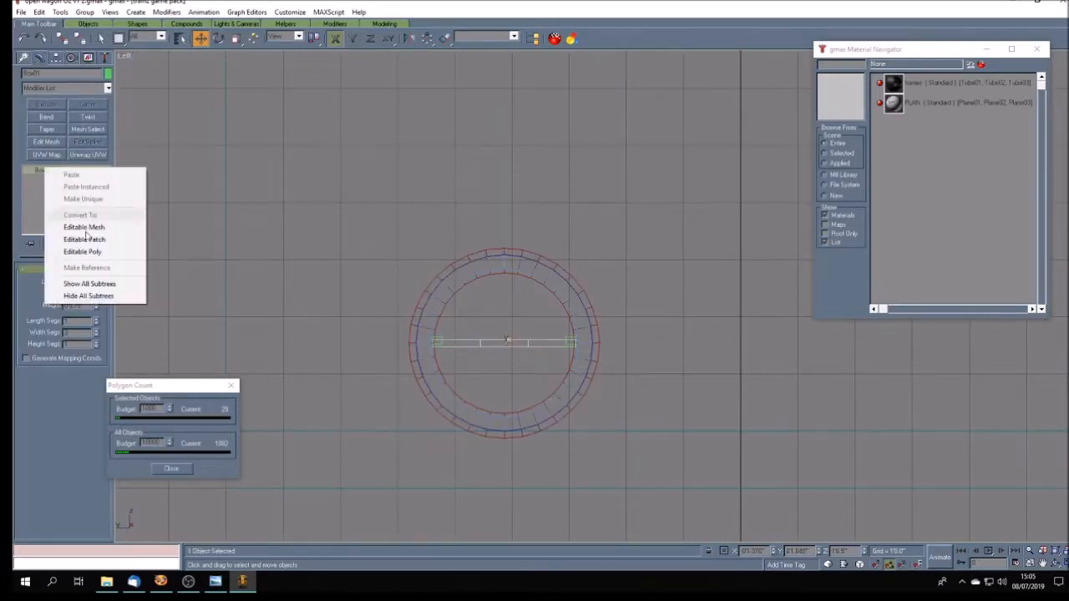
{"action": "left_click", "coordinate": [88, 252]}
{"action": "left_click", "coordinate": [28, 170]}
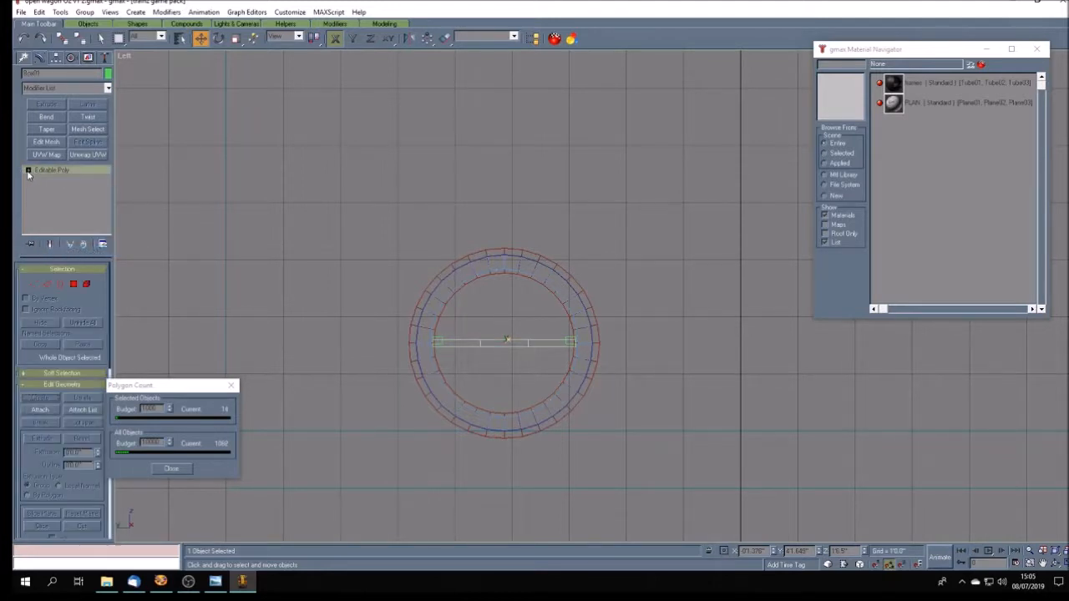
{"action": "left_click", "coordinate": [58, 206]}
{"action": "left_click", "coordinate": [57, 206]}
{"action": "left_click", "coordinate": [50, 180]}
- Move the spoke's left inner vertices along X to line up with the left short box's inner edge
{"action": "left_click_drag", "start_coordinate": [467, 371], "coordinate": [468, 353]}
{"action": "scroll", "coordinate": [468, 353], "scroll_direction": "up", "scroll_amount": 5}
{"action": "key", "text": "F5"}
{"action": "left_click_drag", "start_coordinate": [503, 322], "coordinate": [396, 325]}
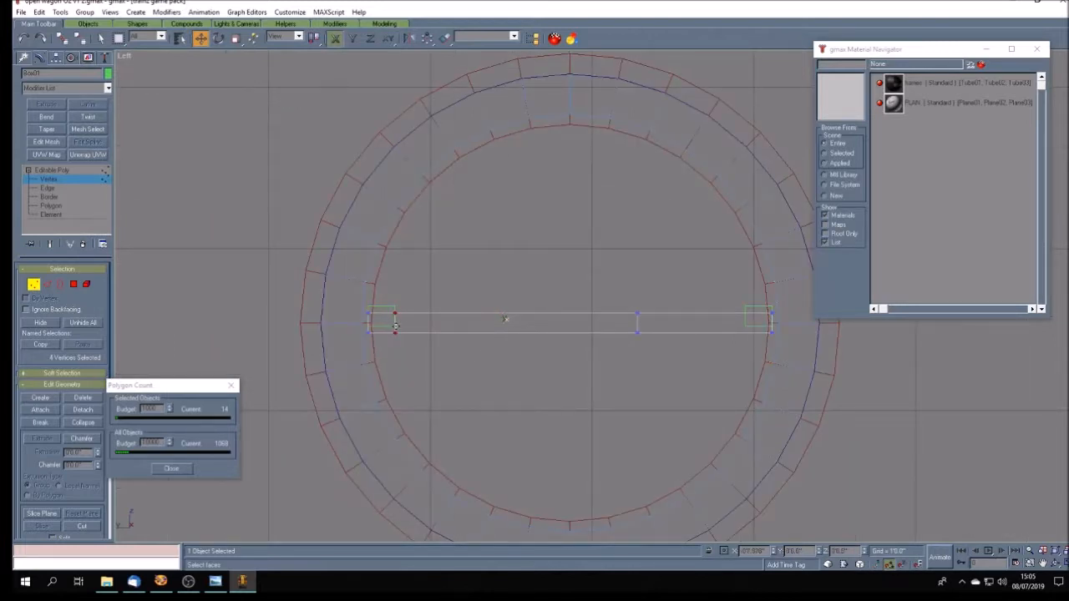
{"action": "scroll", "coordinate": [391, 326], "scroll_direction": "up", "scroll_amount": 6}
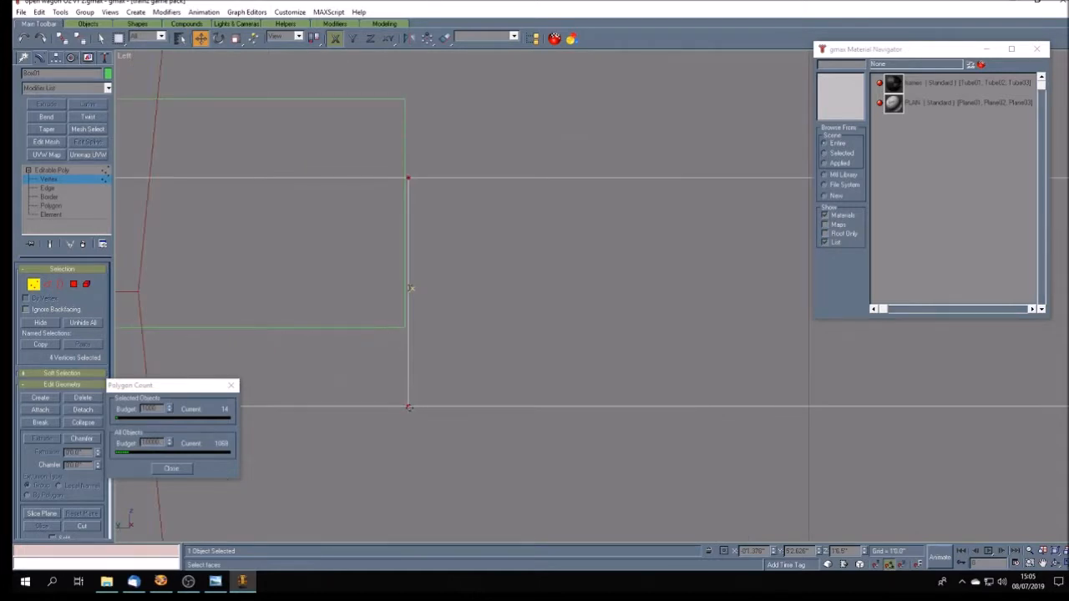
{"action": "left_click_drag", "start_coordinate": [408, 407], "coordinate": [405, 407]}
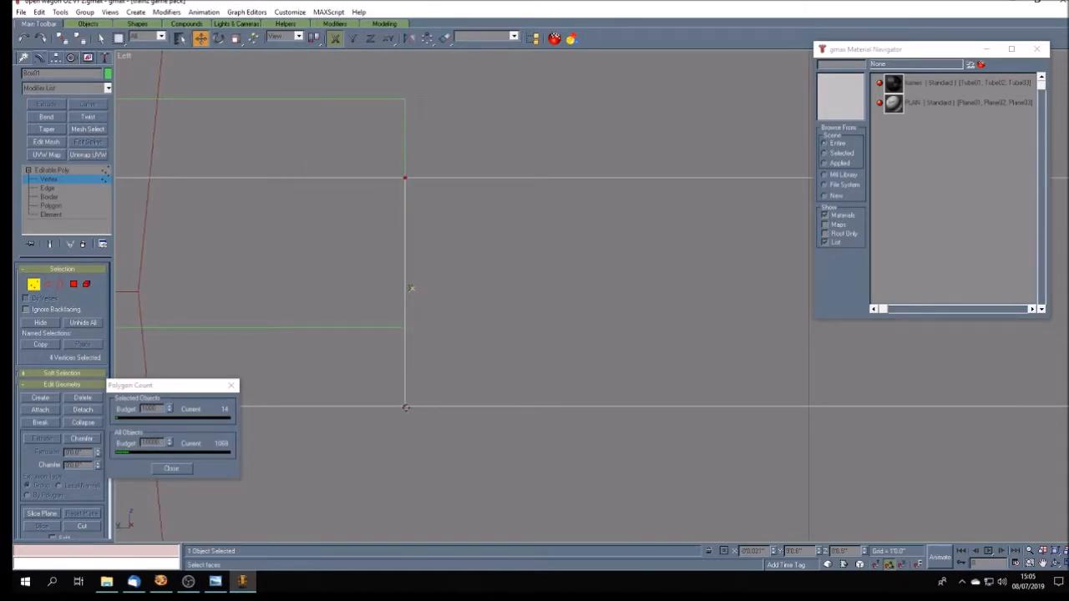
{"action": "scroll", "coordinate": [422, 375], "scroll_direction": "down", "scroll_amount": 8}
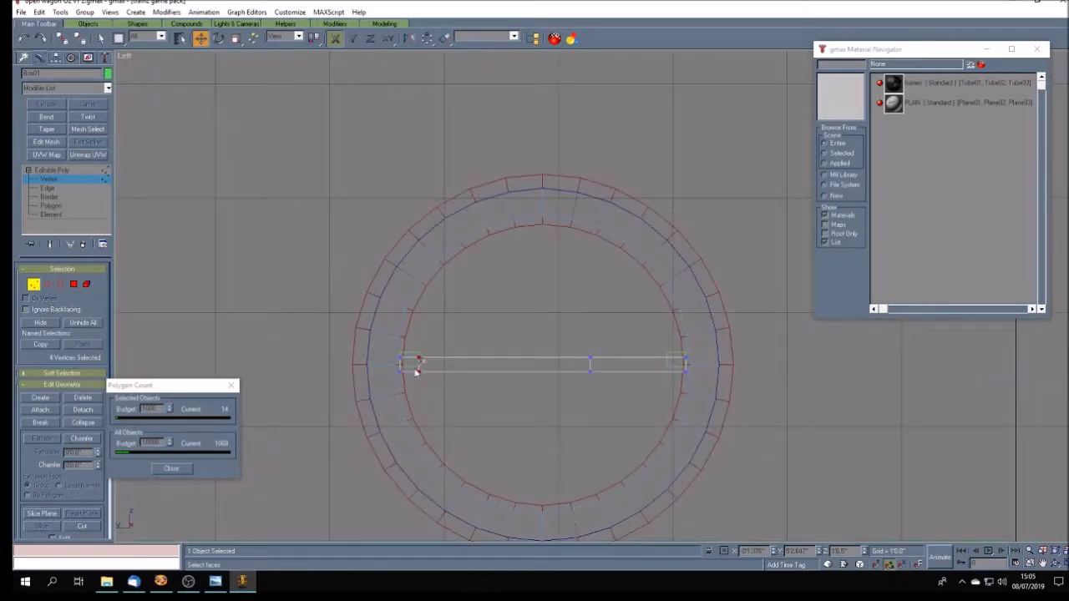
- Move the spoke's right inner vertices along X to line up with the right short box's inner edge
{"action": "scroll", "coordinate": [721, 373], "scroll_direction": "up", "scroll_amount": 6}
{"action": "scroll", "coordinate": [284, 328], "scroll_direction": "down", "scroll_amount": 4}
{"action": "left_click_drag", "start_coordinate": [195, 307], "coordinate": [279, 338]}
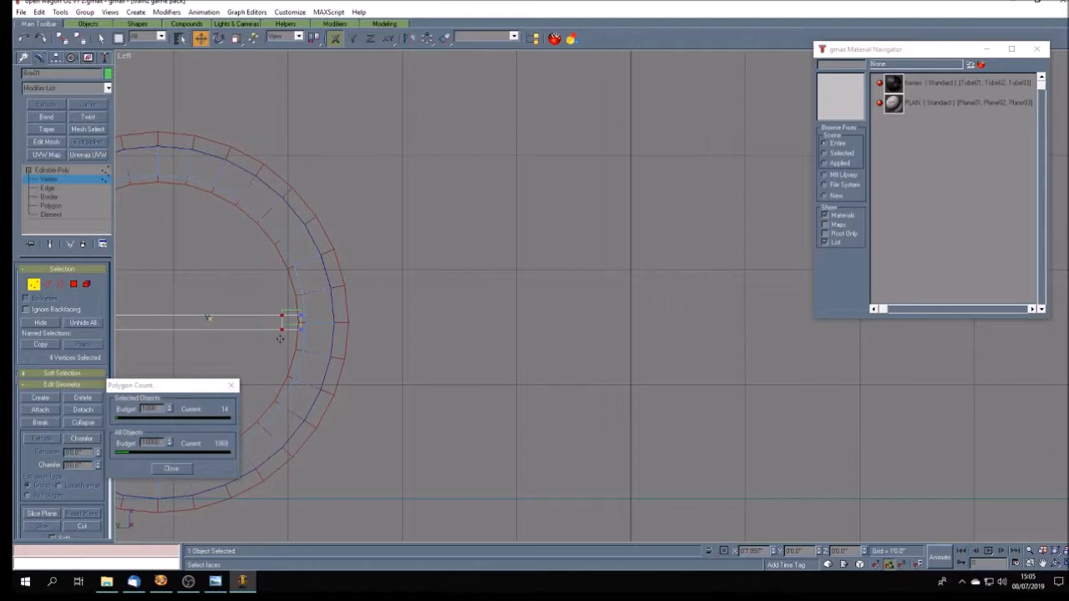
{"action": "scroll", "coordinate": [280, 334], "scroll_direction": "up", "scroll_amount": 6}
{"action": "scroll", "coordinate": [282, 330], "scroll_direction": "up", "scroll_amount": 4}
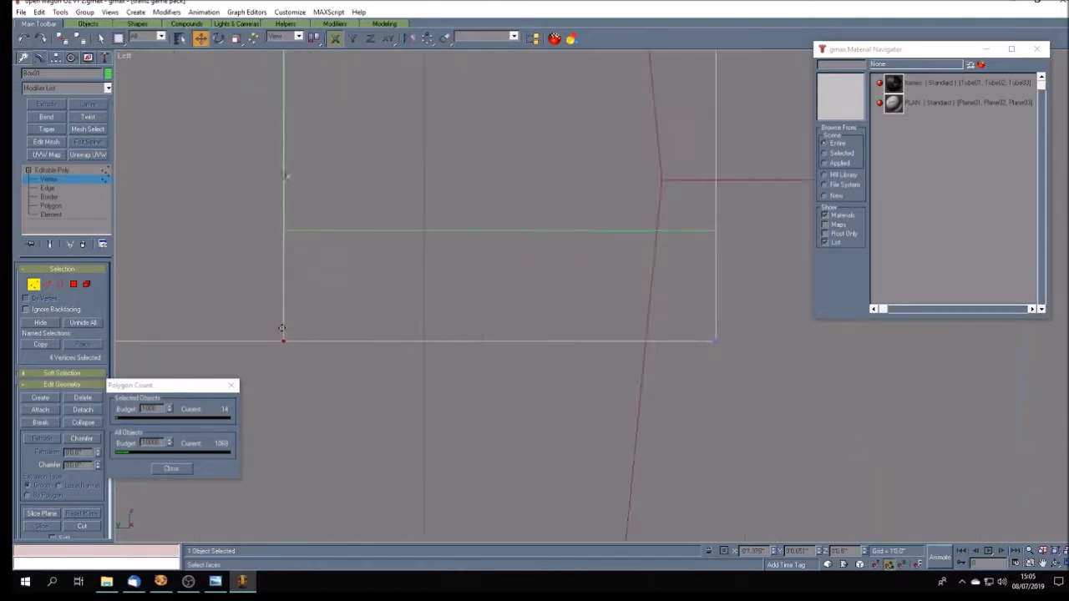
{"action": "left_click_drag", "start_coordinate": [284, 347], "coordinate": [285, 348]}
{"action": "scroll", "coordinate": [323, 360], "scroll_direction": "down", "scroll_amount": 5}
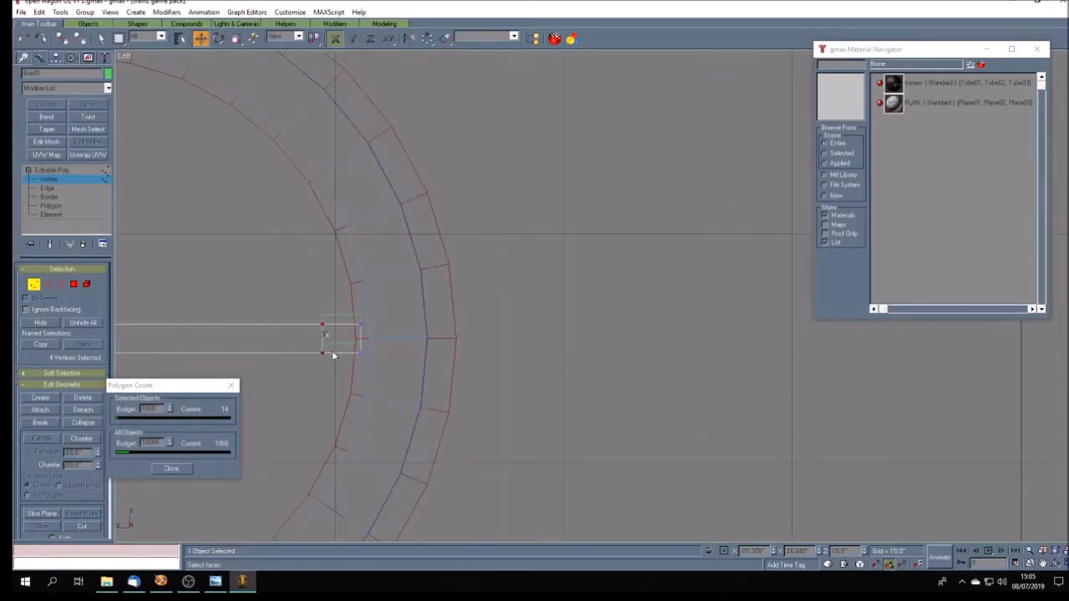
- Flare the spoke's left end by scaling its end vertices outward along Y only
{"action": "scroll", "coordinate": [314, 367], "scroll_direction": "down", "scroll_amount": 2}
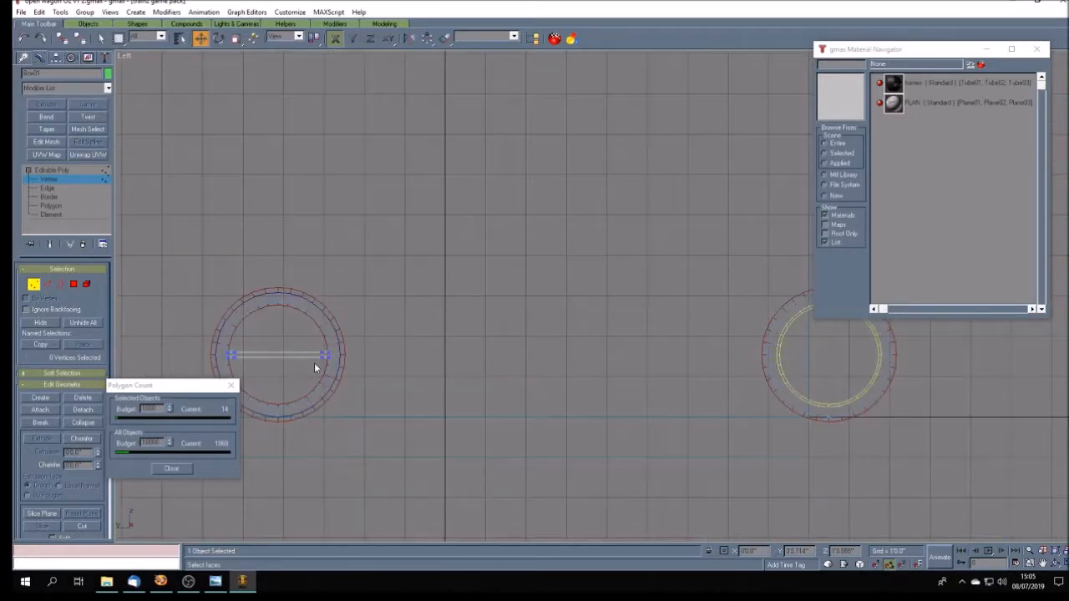
{"action": "scroll", "coordinate": [278, 369], "scroll_direction": "up", "scroll_amount": 6}
{"action": "scroll", "coordinate": [278, 370], "scroll_direction": "down", "scroll_amount": 3}
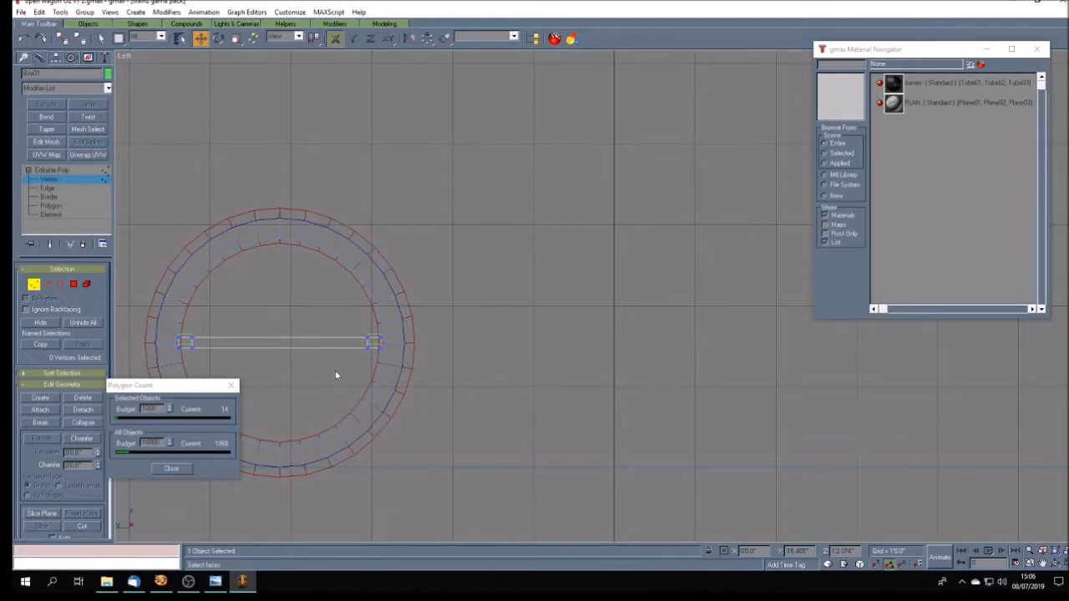
{"action": "scroll", "coordinate": [339, 370], "scroll_direction": "down", "scroll_amount": 3}
{"action": "scroll", "coordinate": [259, 367], "scroll_direction": "up", "scroll_amount": 5}
{"action": "scroll", "coordinate": [258, 367], "scroll_direction": "up", "scroll_amount": 3}
{"action": "left_click_drag", "start_coordinate": [236, 40], "coordinate": [238, 74]}
{"action": "left_click_drag", "start_coordinate": [289, 255], "coordinate": [314, 334]}
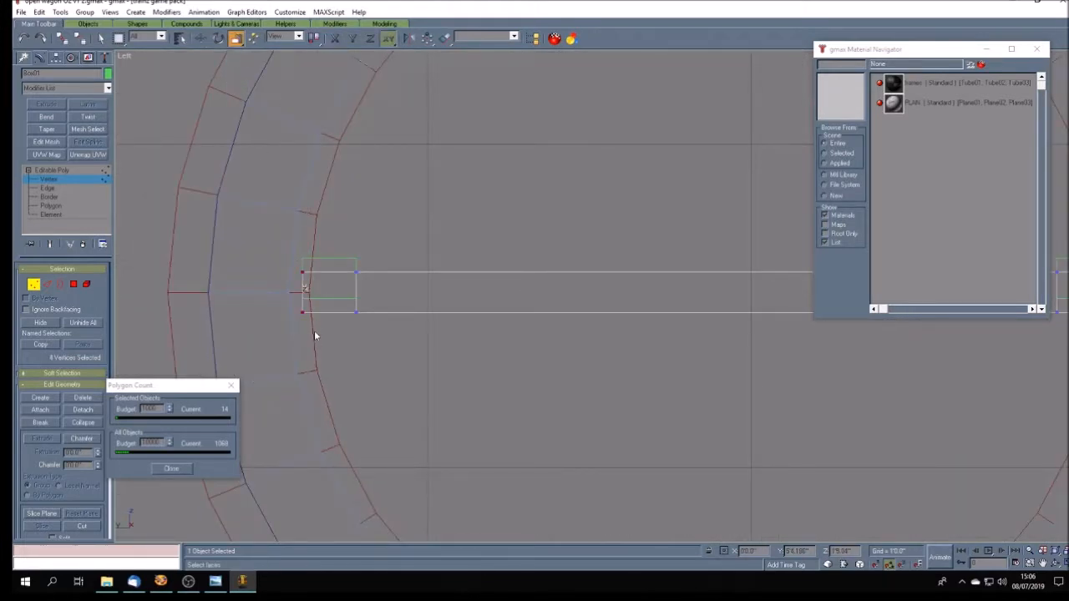
{"action": "key", "text": "F6"}
{"action": "left_click_drag", "start_coordinate": [302, 289], "coordinate": [300, 283]}
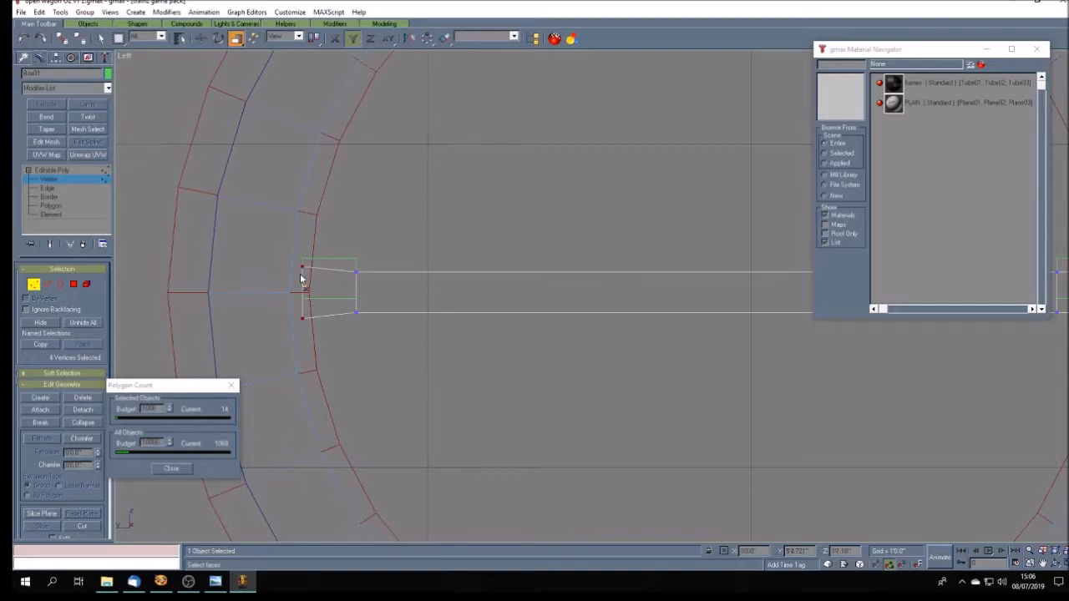
- Scale the spoke's right end vertices outward along Y to match the flare at the left end
{"action": "scroll", "coordinate": [288, 319], "scroll_direction": "down", "scroll_amount": 10}
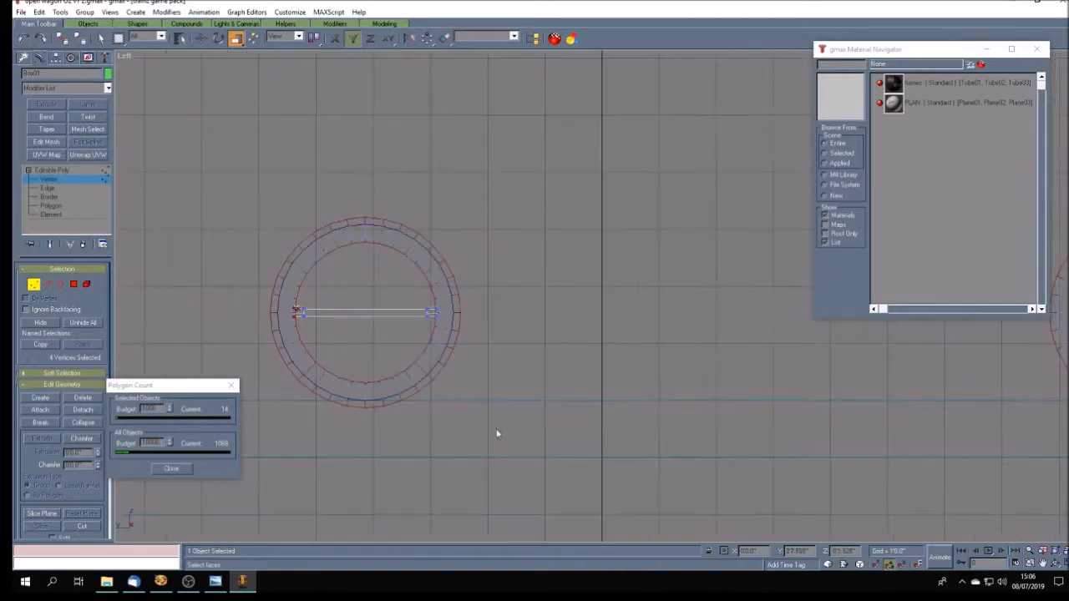
{"action": "scroll", "coordinate": [455, 342], "scroll_direction": "up", "scroll_amount": 10}
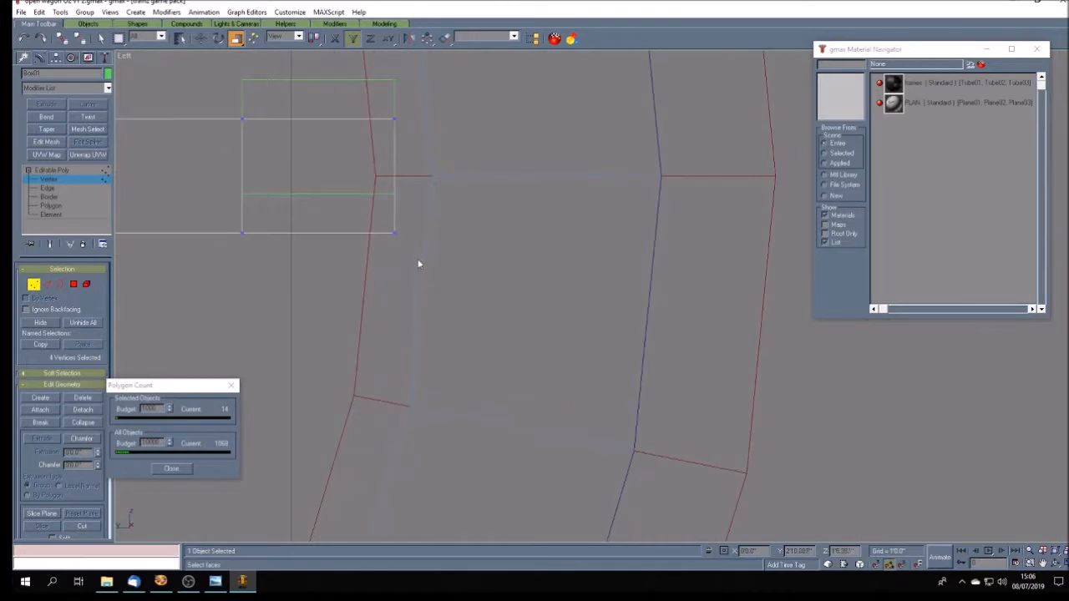
{"action": "left_click_drag", "start_coordinate": [409, 116], "coordinate": [393, 217]}
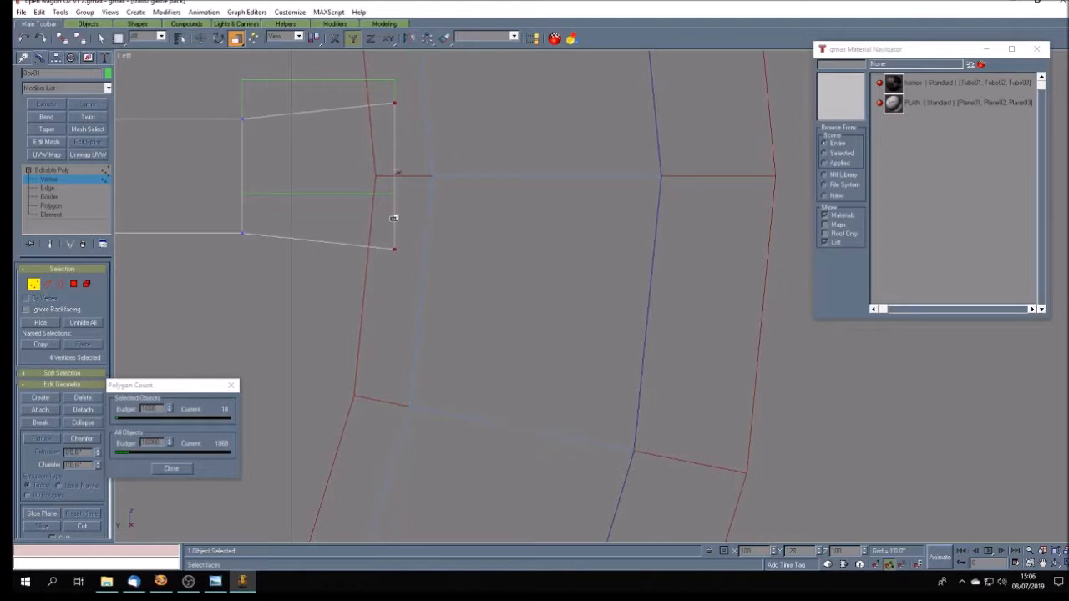
{"action": "scroll", "coordinate": [465, 242], "scroll_direction": "down", "scroll_amount": 6}
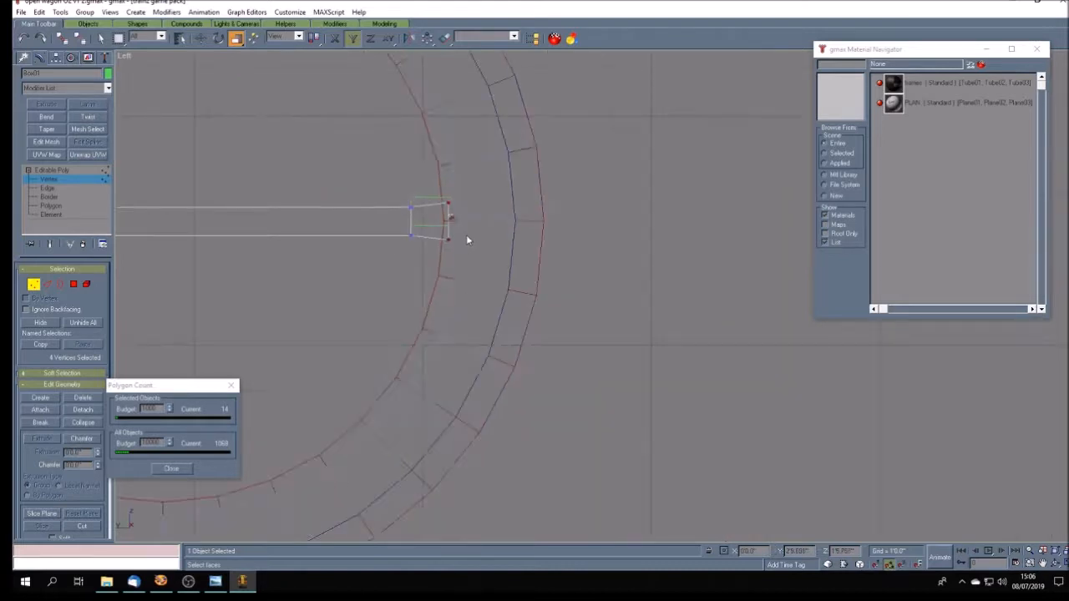
- Leave the spoke's vertex editing and delete the two short boxes at its ends
{"action": "scroll", "coordinate": [370, 268], "scroll_direction": "up", "scroll_amount": 2}
{"action": "left_click", "coordinate": [100, 39]}
{"action": "left_click", "coordinate": [230, 203]}
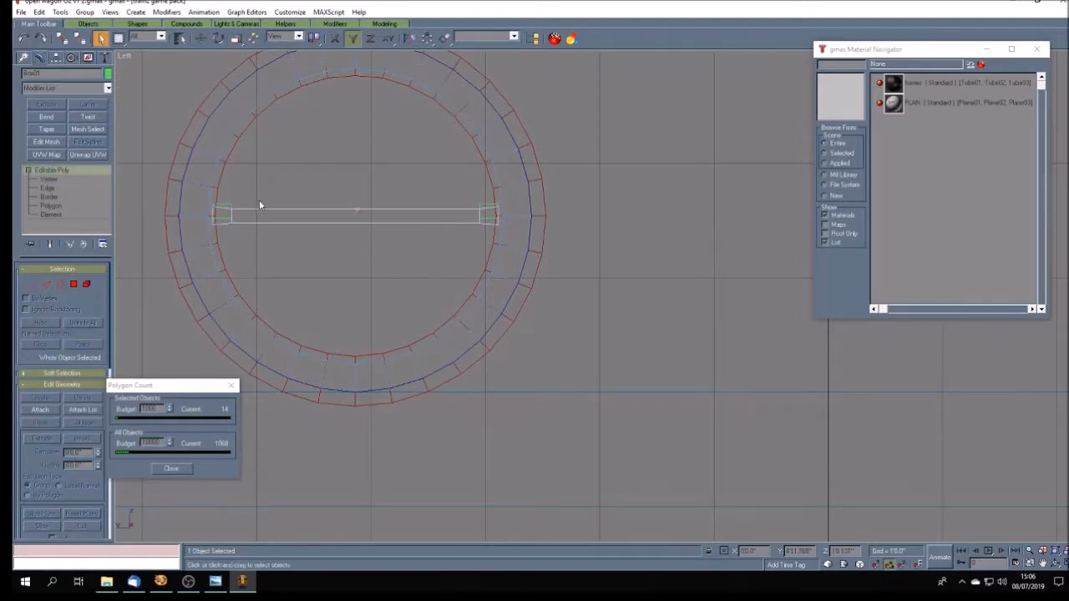
{"action": "left_click", "coordinate": [296, 209]}
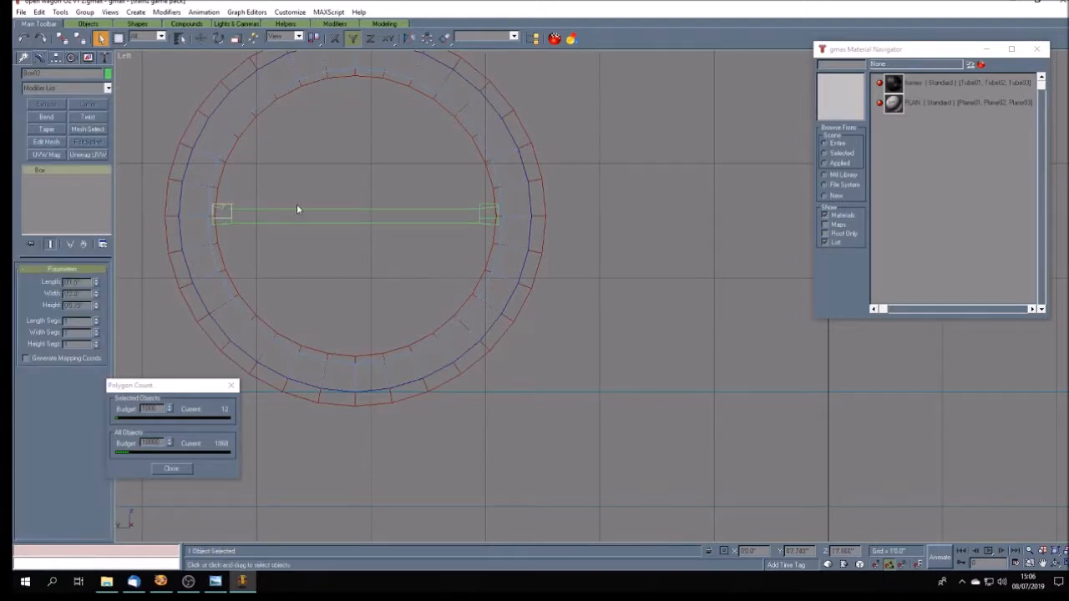
{"action": "left_click", "coordinate": [317, 203]}
{"action": "left_click", "coordinate": [480, 203]}
{"action": "left_click", "coordinate": [395, 246]}
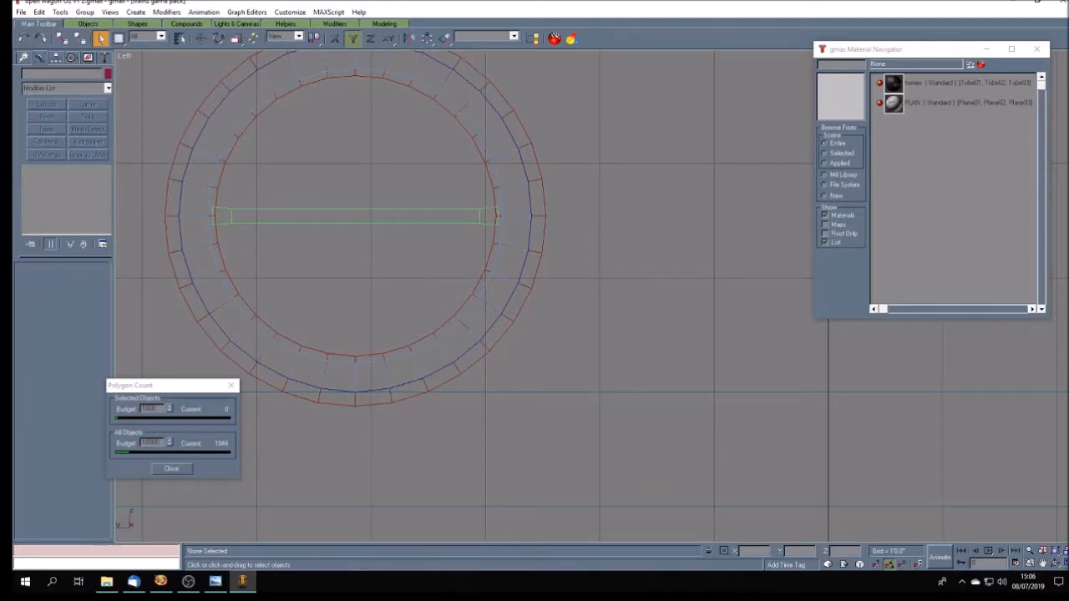
- Show the spoked wheel close up in a maximized Perspective view with wireframe display
{"action": "key", "text": "w"}
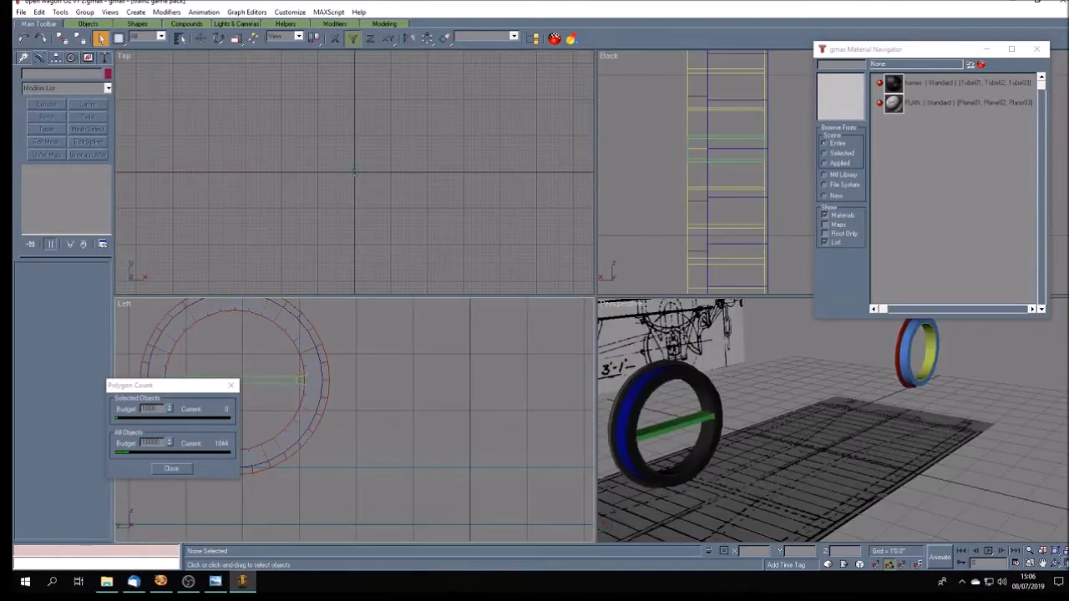
{"action": "left_click", "coordinate": [1043, 564]}
{"action": "left_click_drag", "start_coordinate": [698, 451], "coordinate": [730, 431]}
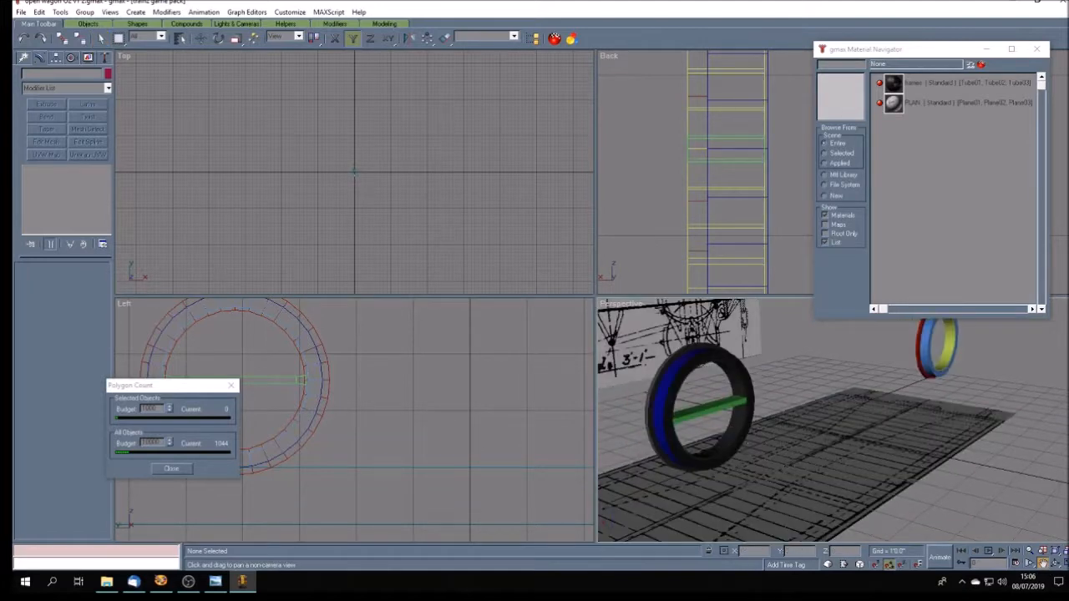
{"action": "key", "text": "w"}
{"action": "mouse_move", "coordinate": [410, 306]}
{"action": "left_mouse_down"}
{"action": "mouse_move", "coordinate": [467, 299]}
{"action": "mouse_move", "coordinate": [460, 307]}
{"action": "left_mouse_up"}
{"action": "scroll", "coordinate": [461, 298], "scroll_direction": "up", "scroll_amount": 3}
{"action": "scroll", "coordinate": [456, 299], "scroll_direction": "down", "scroll_amount": 1}
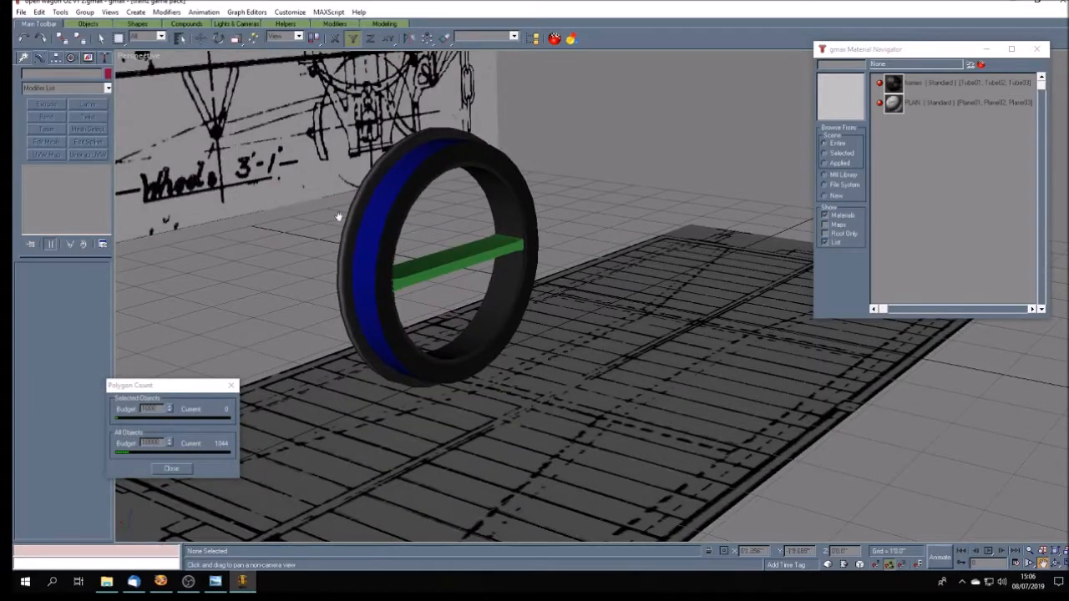
{"action": "right_click", "coordinate": [127, 56]}
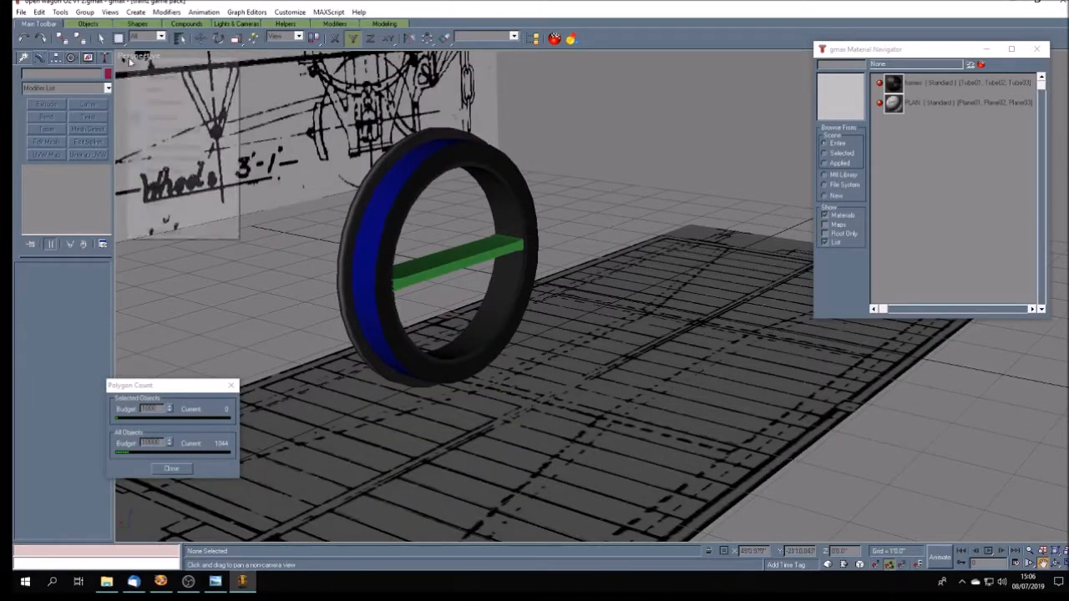
{"action": "left_click", "coordinate": [140, 77]}
- Delete the spoke's near end-cap polygon where it sits inside the tyre ring
{"action": "left_click", "coordinate": [101, 39]}
{"action": "left_click", "coordinate": [425, 273]}
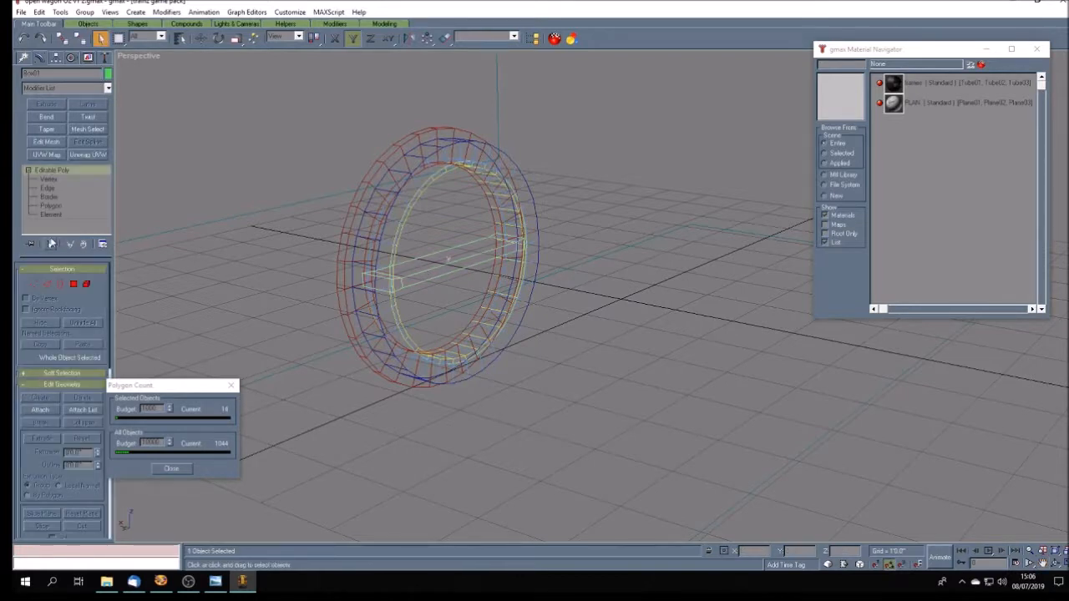
{"action": "left_click", "coordinate": [51, 205]}
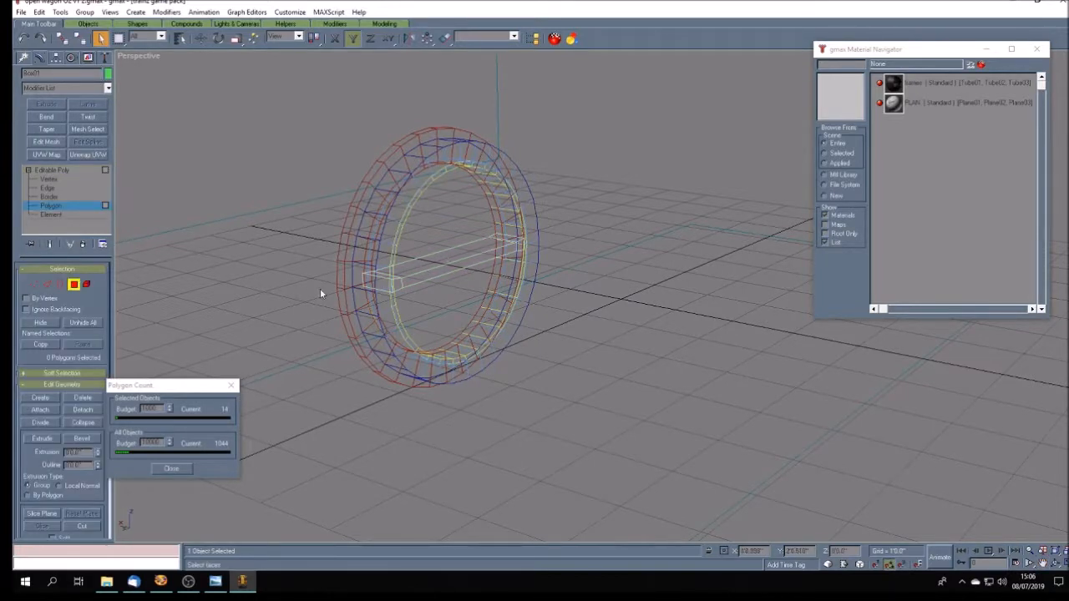
{"action": "left_click", "coordinate": [371, 282]}
{"action": "key", "text": "Delete"}
- Delete the end-cap polygon at the spoke's opposite end
{"action": "left_click", "coordinate": [1055, 565]}
{"action": "left_click_drag", "start_coordinate": [591, 310], "coordinate": [473, 311]}
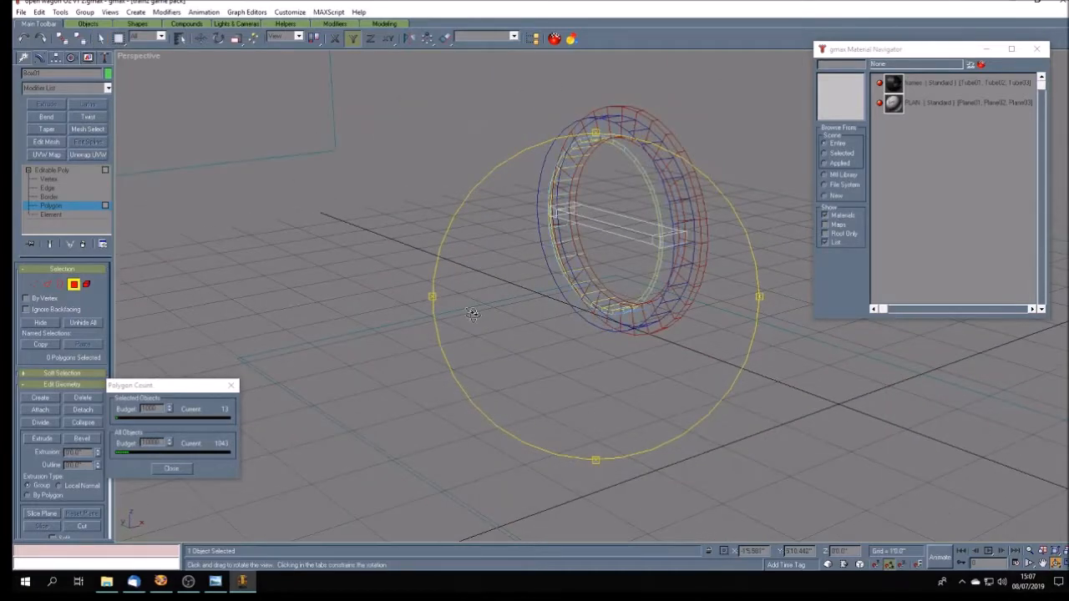
{"action": "left_click", "coordinate": [100, 39]}
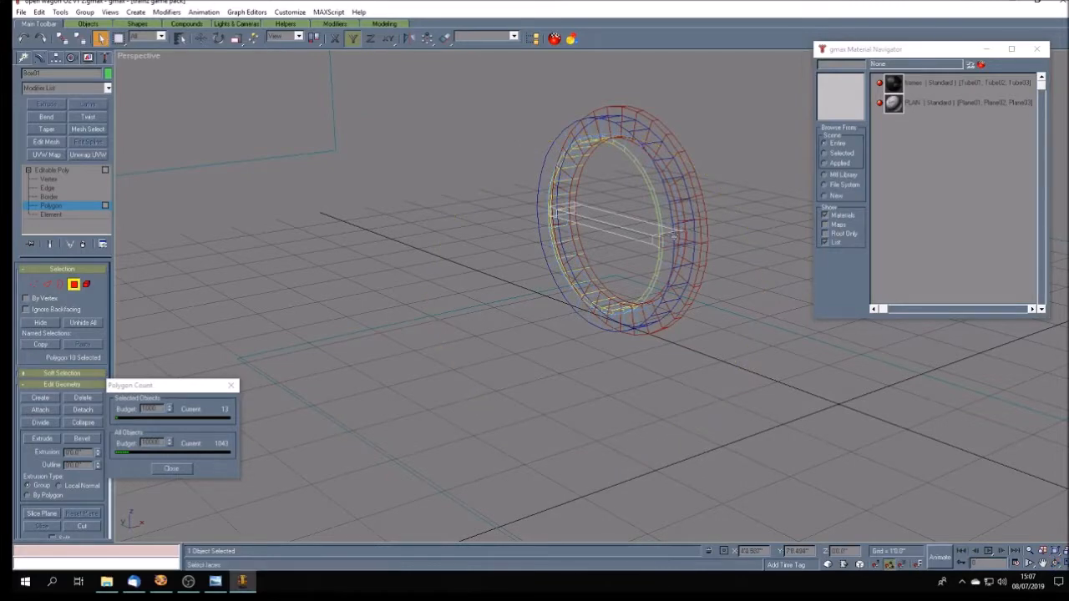
{"action": "left_click", "coordinate": [1056, 564]}
{"action": "left_click_drag", "start_coordinate": [559, 338], "coordinate": [666, 333]}
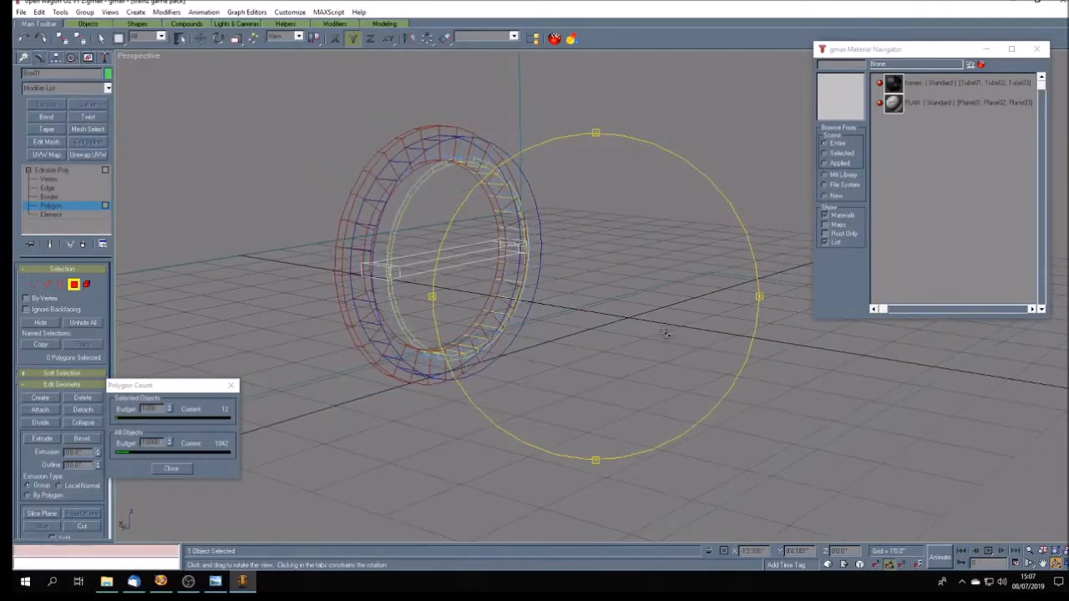
- Restore Smooth + Highlights shading and apply the tyre rings' dark material to the spoke
{"action": "right_click", "coordinate": [127, 57]}
{"action": "left_click", "coordinate": [171, 65]}
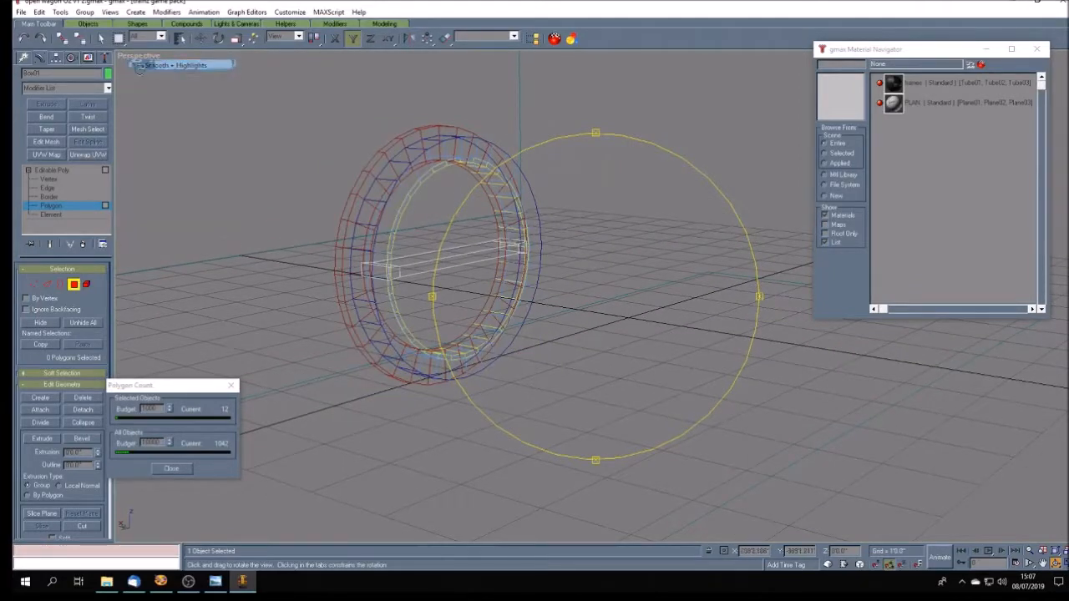
{"action": "left_click", "coordinate": [937, 85]}
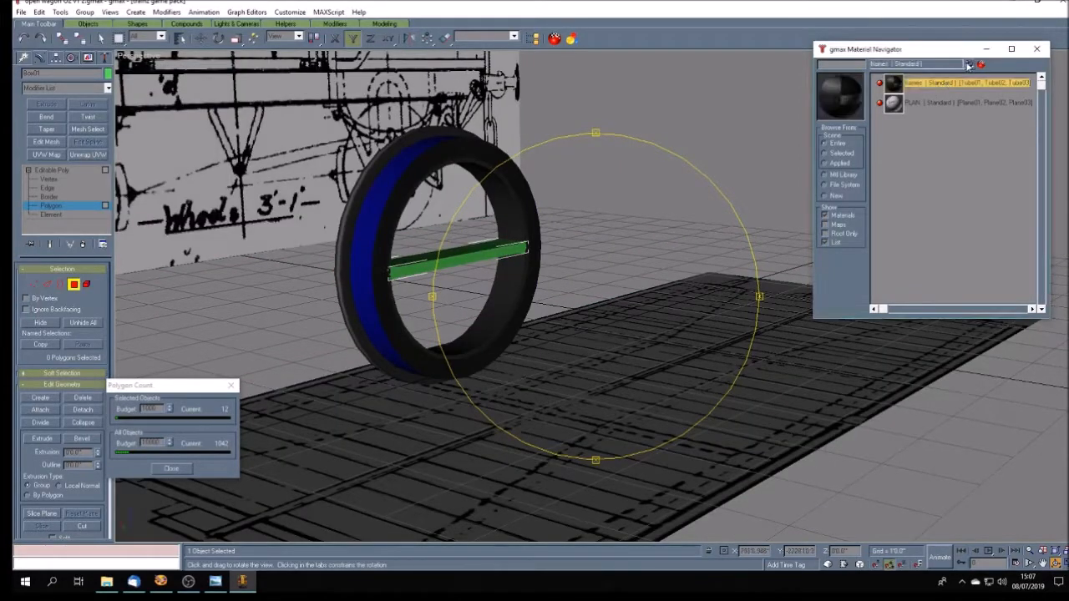
{"action": "left_click", "coordinate": [969, 65]}
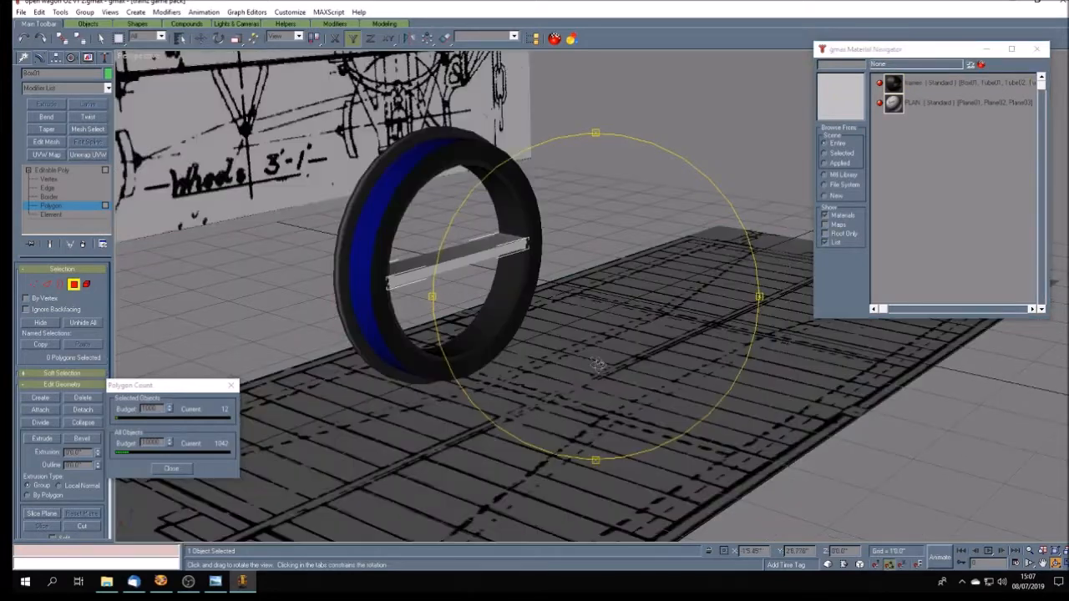
- Add an Unwrap UVW modifier to the spoke and enter its Select Face level
{"action": "left_click", "coordinate": [97, 156]}
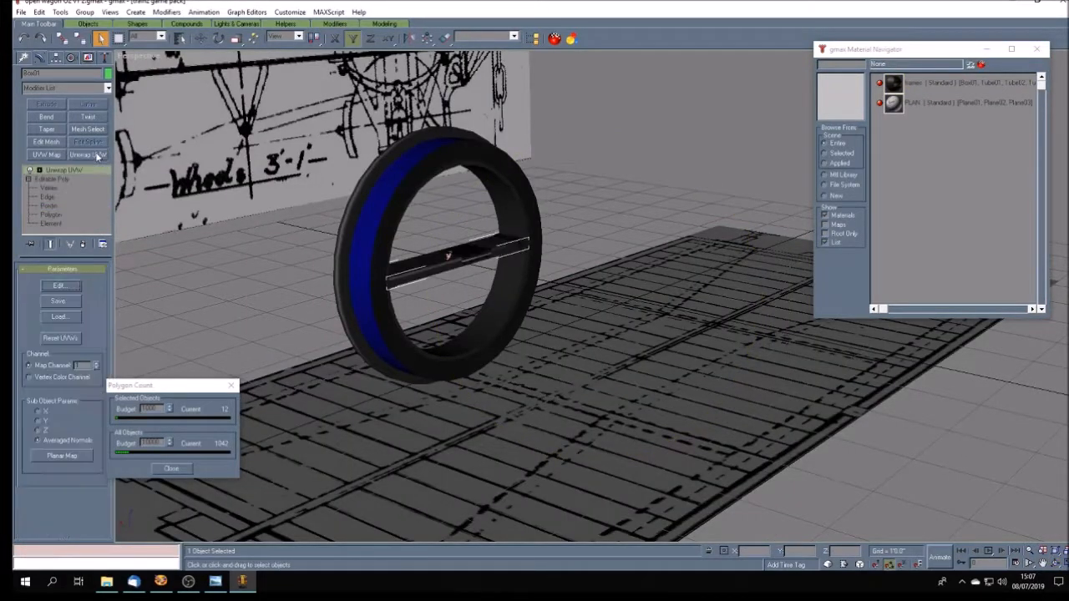
{"action": "left_click", "coordinate": [39, 170]}
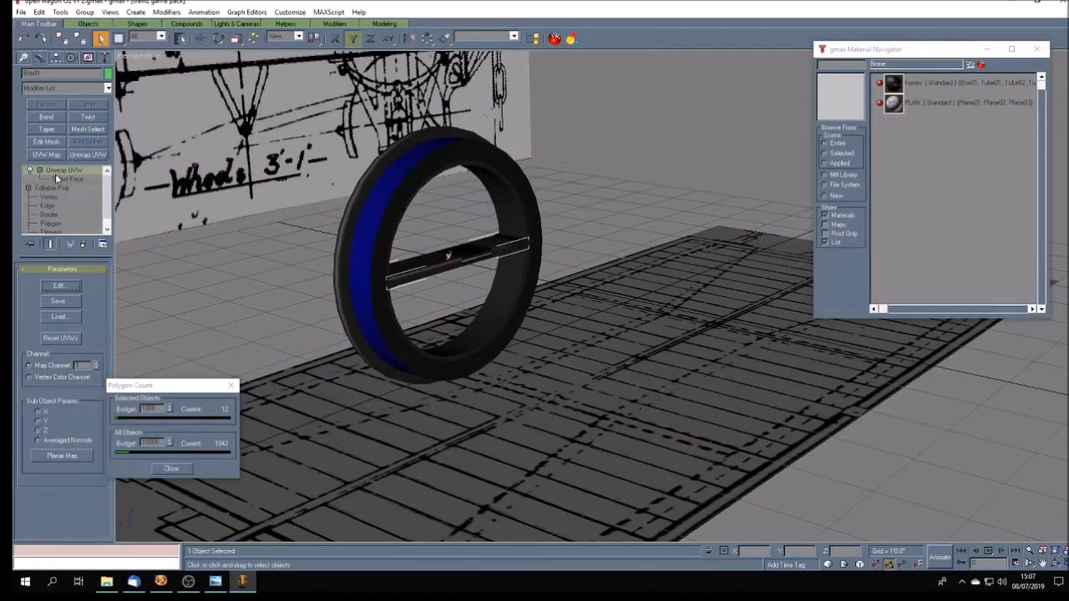
{"action": "left_click", "coordinate": [57, 179]}
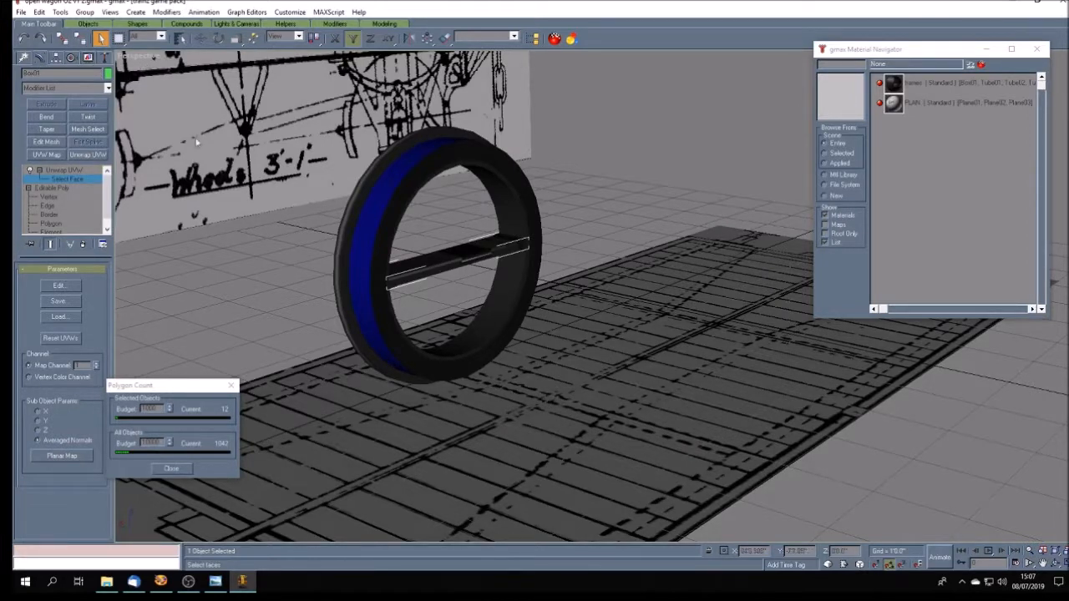
- Open the spoke's UVs for editing and planar-map its three near-side faces using averaged normals
{"action": "left_click", "coordinate": [58, 285]}
{"action": "left_click_drag", "start_coordinate": [465, 137], "coordinate": [848, 133]}
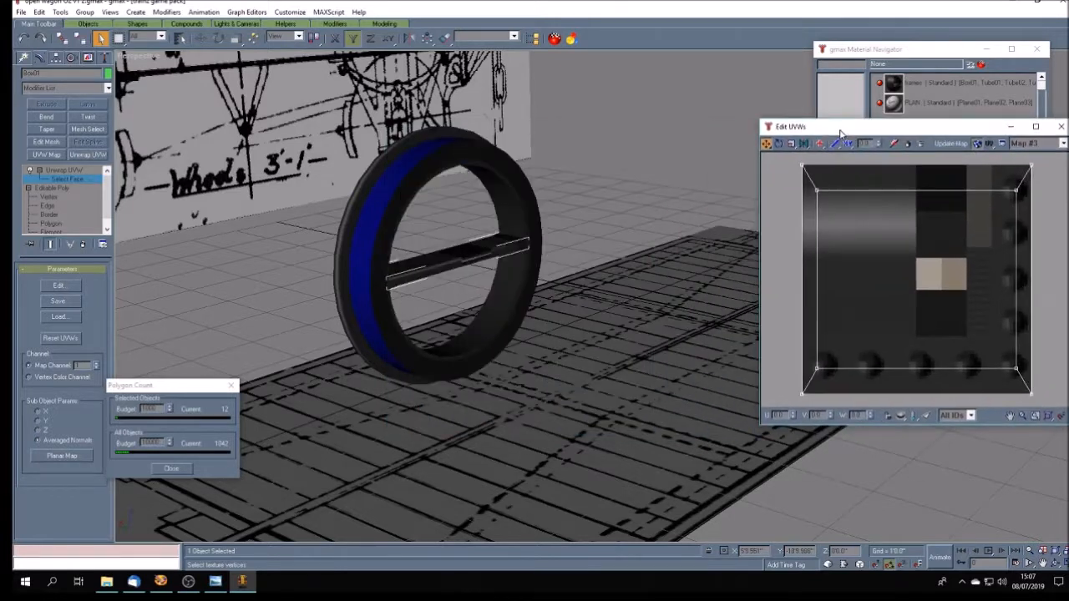
{"action": "left_click", "coordinate": [394, 281]}
{"action": "left_click", "coordinate": [452, 265]}
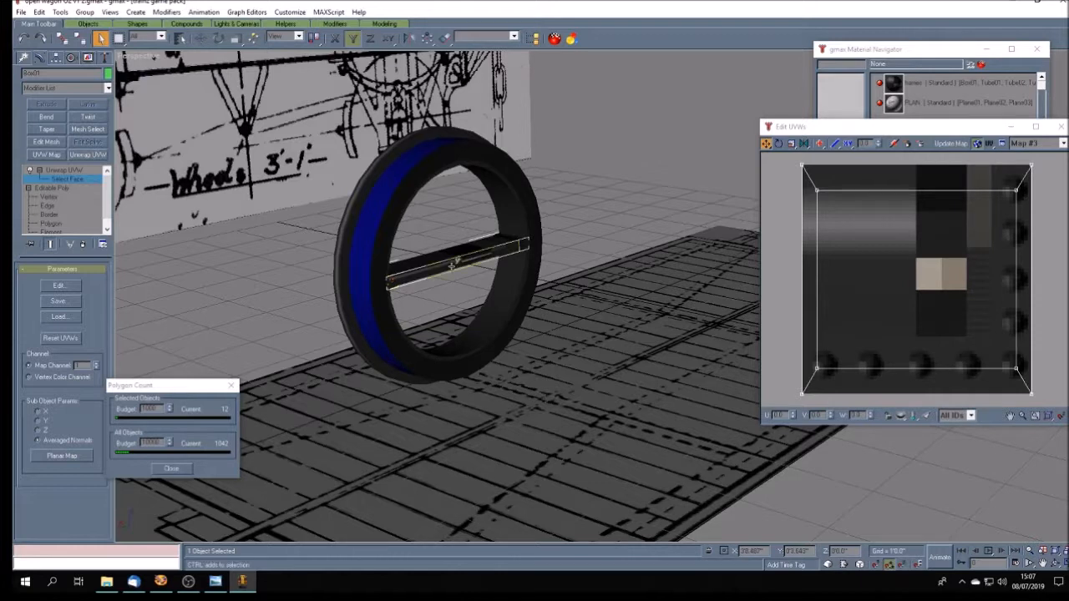
{"action": "left_click", "coordinate": [522, 245], "text": "ctrl"}
{"action": "left_click", "coordinate": [927, 417]}
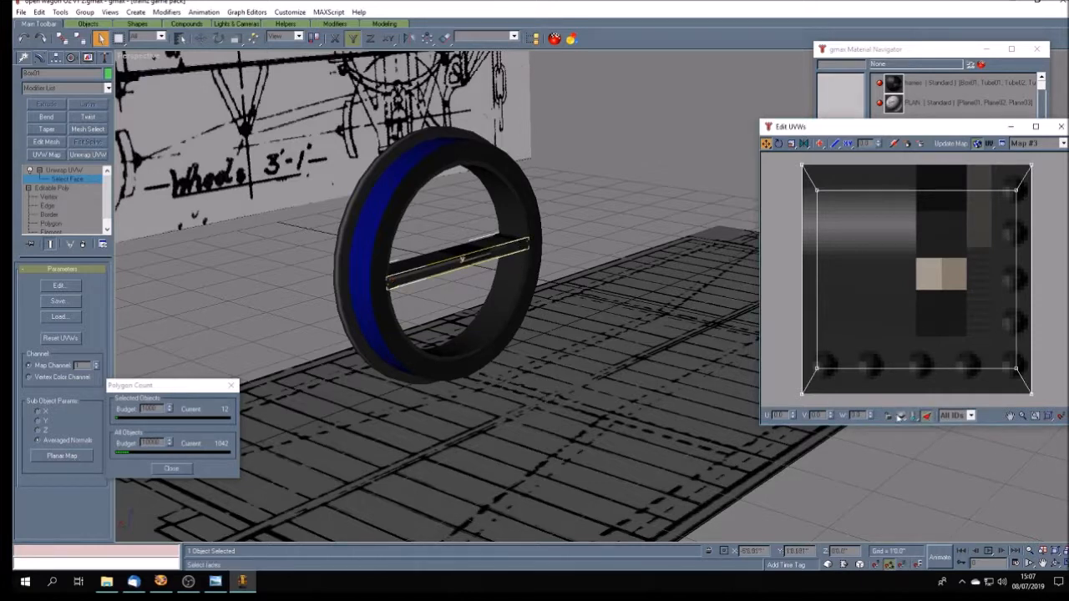
{"action": "left_click", "coordinate": [63, 456]}
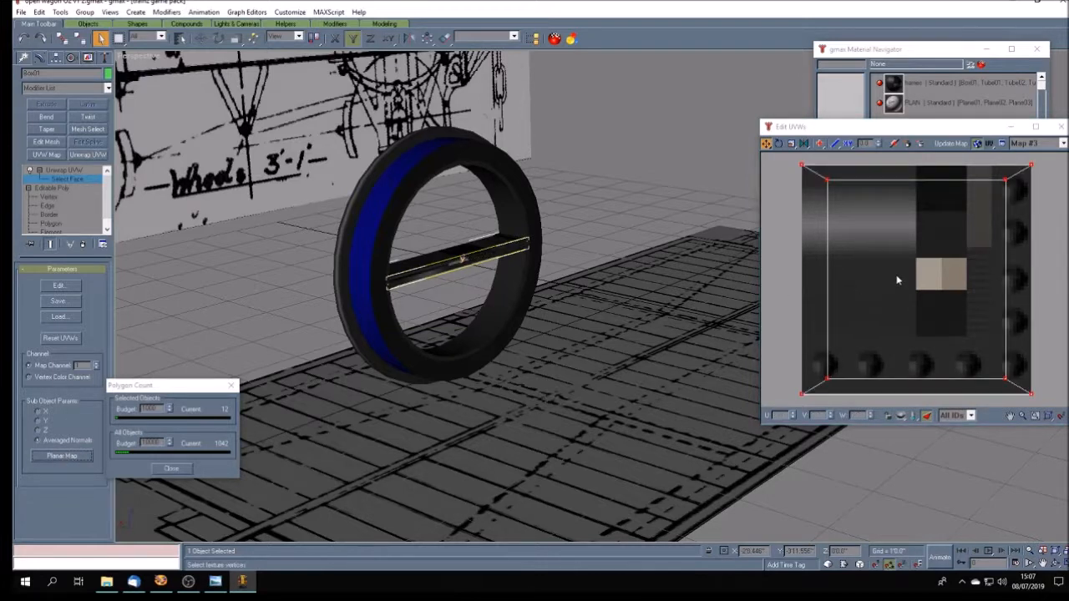
- Scale the near-side faces' UVs down to about a third and rotate them a quarter turn
{"action": "left_click", "coordinate": [791, 144]}
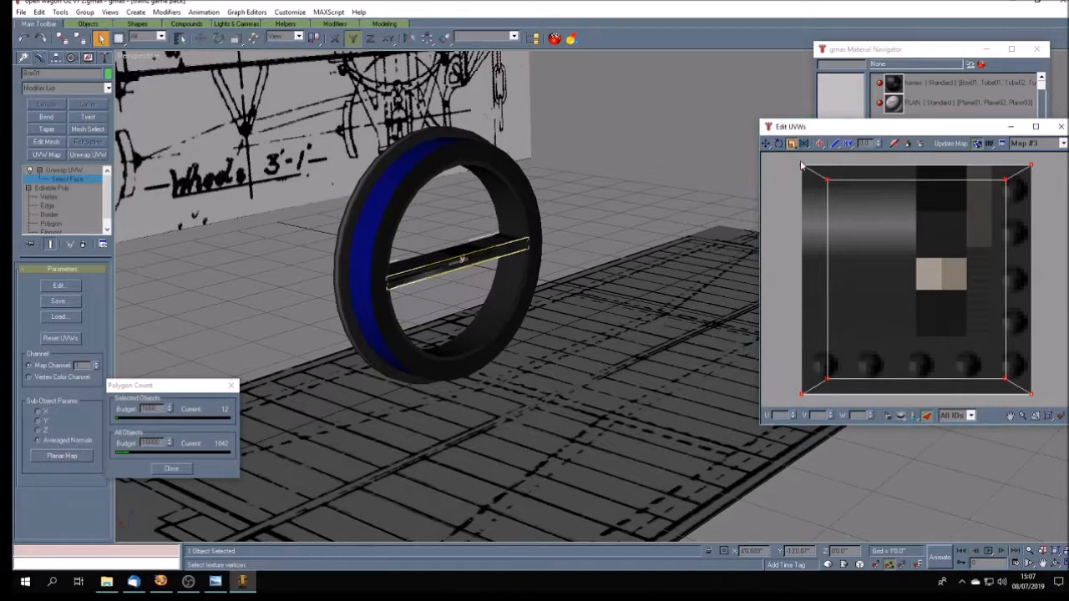
{"action": "left_click_drag", "start_coordinate": [803, 164], "coordinate": [887, 288]}
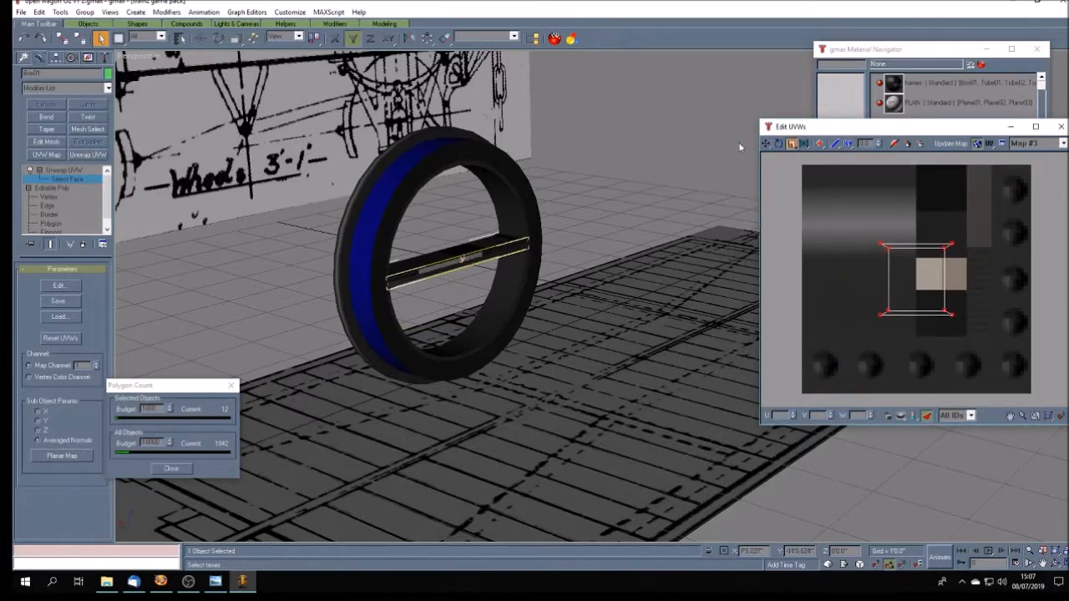
{"action": "left_click", "coordinate": [767, 144]}
{"action": "left_click", "coordinate": [778, 144]}
{"action": "left_click_drag", "start_coordinate": [881, 244], "coordinate": [861, 343]}
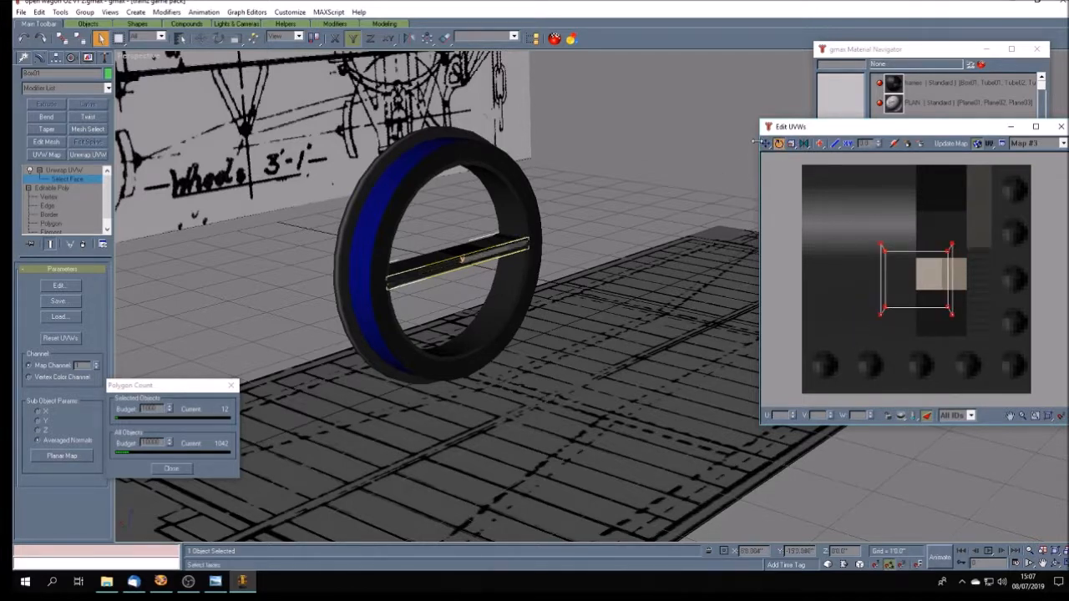
- Move the near-side UVs onto the texture's grey highlight gradient and enlarge them to nearly fill that area
{"action": "left_click", "coordinate": [766, 144]}
{"action": "left_click_drag", "start_coordinate": [881, 243], "coordinate": [808, 165]}
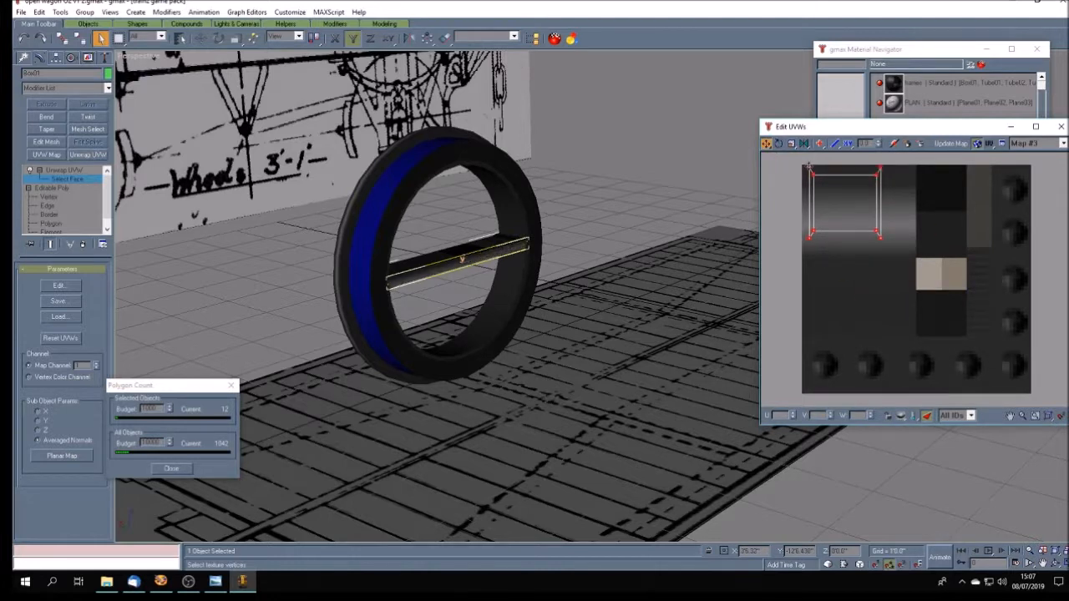
{"action": "left_click", "coordinate": [792, 143]}
{"action": "left_click_drag", "start_coordinate": [809, 168], "coordinate": [809, 150]}
{"action": "left_click", "coordinate": [767, 144]}
{"action": "left_click_drag", "start_coordinate": [890, 250], "coordinate": [909, 269]}
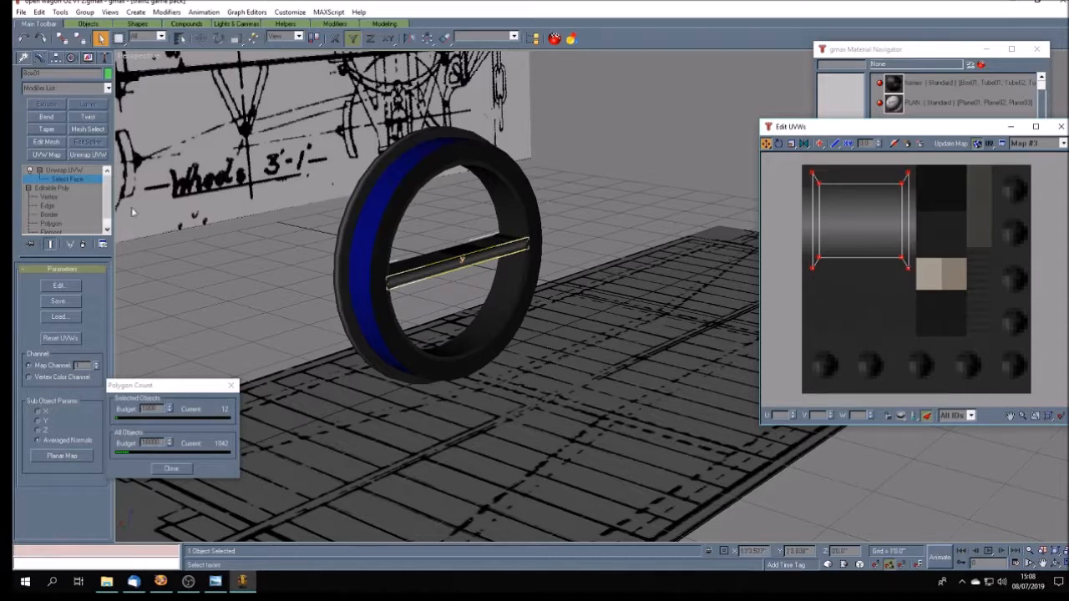
- Deselect the spoke and compare the wheel with the reference photo open wagon O2.jpg
{"action": "left_click", "coordinate": [237, 258]}
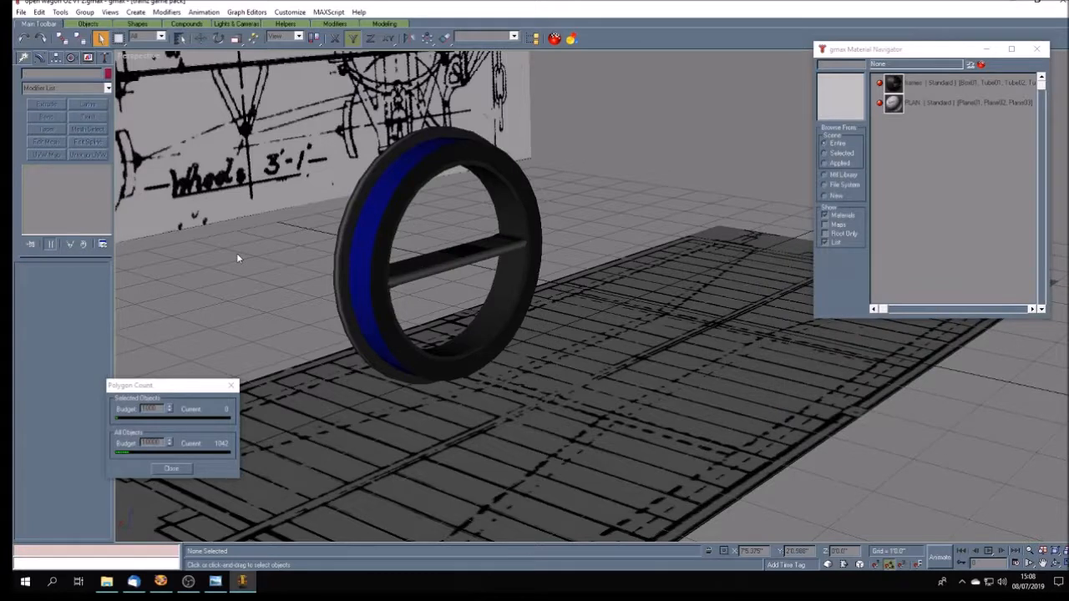
{"action": "left_click", "coordinate": [1056, 563]}
{"action": "mouse_move", "coordinate": [646, 387]}
{"action": "left_mouse_down"}
{"action": "mouse_move", "coordinate": [591, 380]}
{"action": "mouse_move", "coordinate": [632, 389]}
{"action": "left_mouse_up"}
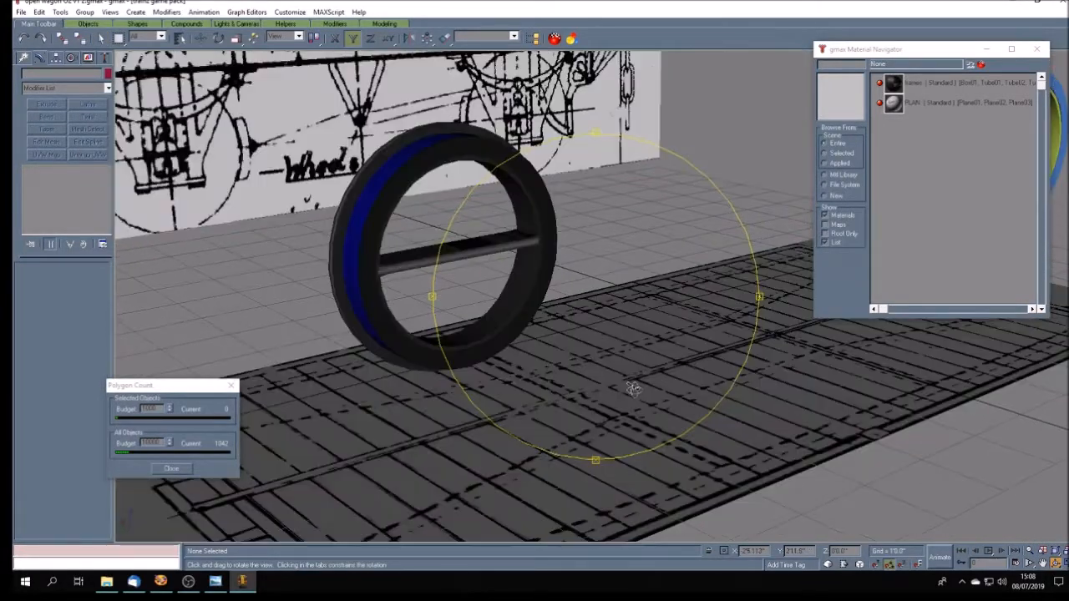
{"action": "left_click", "coordinate": [215, 581]}
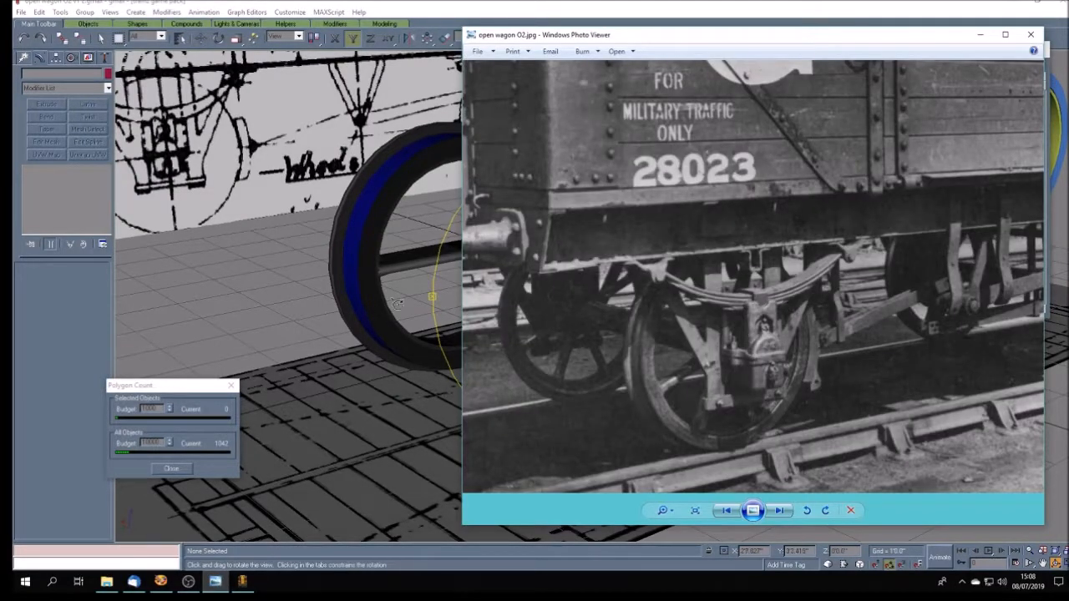
{"action": "left_click", "coordinate": [100, 38]}
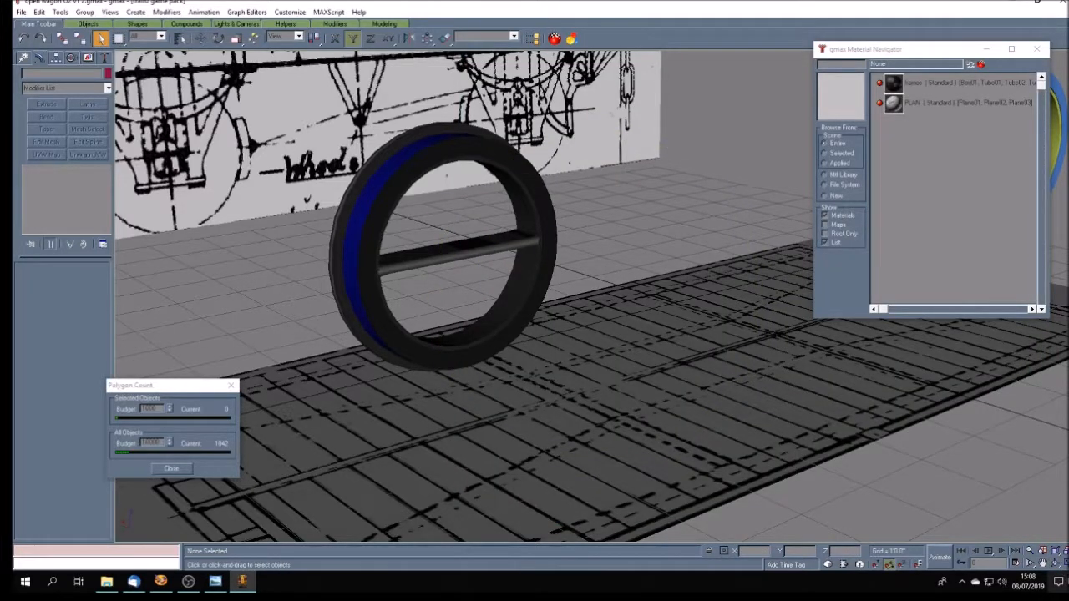
- Examine the shading on the textured spoke from several angles and distances
{"action": "left_click", "coordinate": [1057, 564]}
{"action": "left_click_drag", "start_coordinate": [598, 368], "coordinate": [544, 369]}
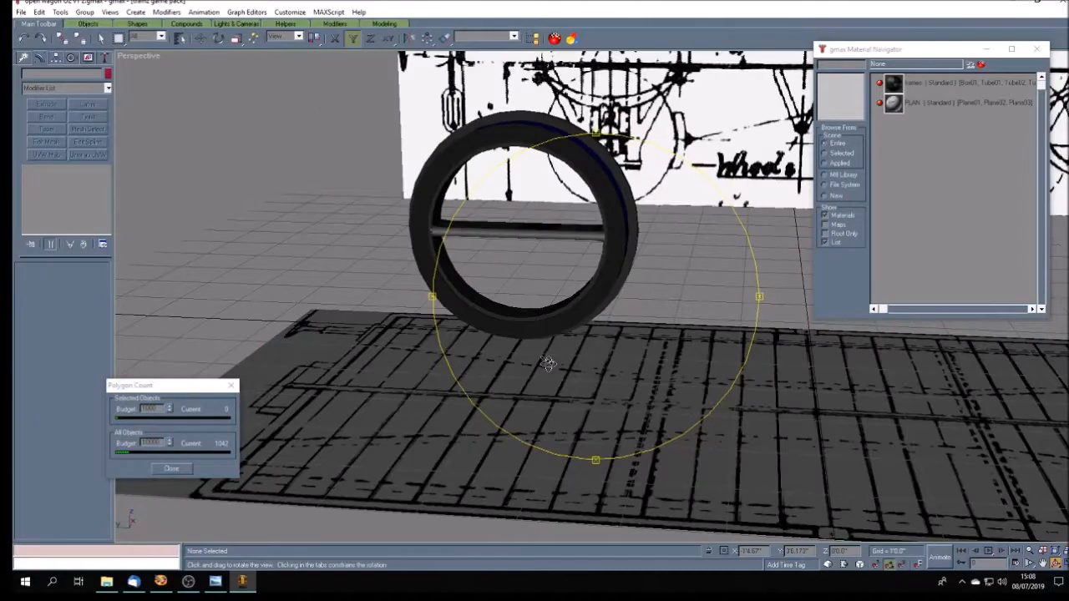
{"action": "scroll", "coordinate": [548, 363], "scroll_direction": "down", "scroll_amount": 5}
{"action": "scroll", "coordinate": [548, 365], "scroll_direction": "up", "scroll_amount": 5}
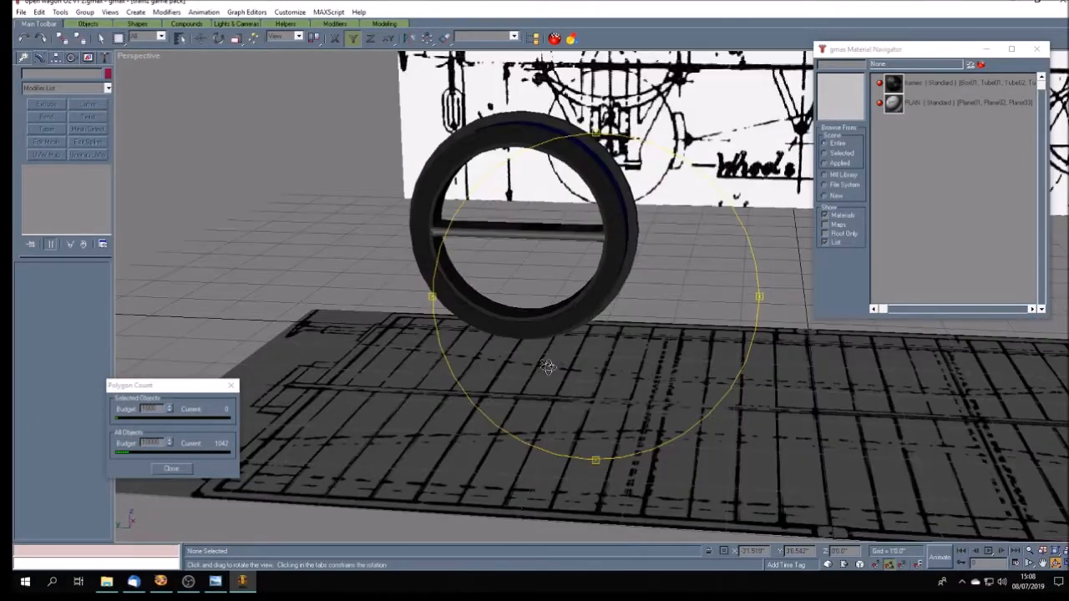
{"action": "scroll", "coordinate": [547, 367], "scroll_direction": "down", "scroll_amount": 3}
{"action": "scroll", "coordinate": [548, 368], "scroll_direction": "up", "scroll_amount": 4}
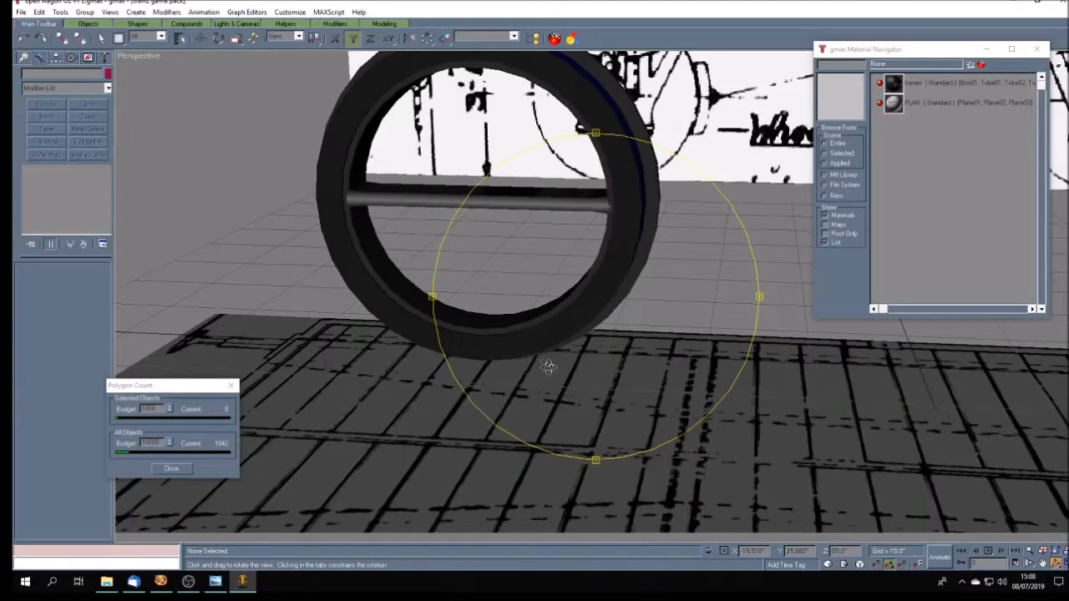
{"action": "scroll", "coordinate": [548, 367], "scroll_direction": "down", "scroll_amount": 4}
{"action": "mouse_move", "coordinate": [538, 368]}
{"action": "left_mouse_down"}
{"action": "mouse_move", "coordinate": [602, 368]}
{"action": "mouse_move", "coordinate": [539, 376]}
{"action": "left_mouse_up"}
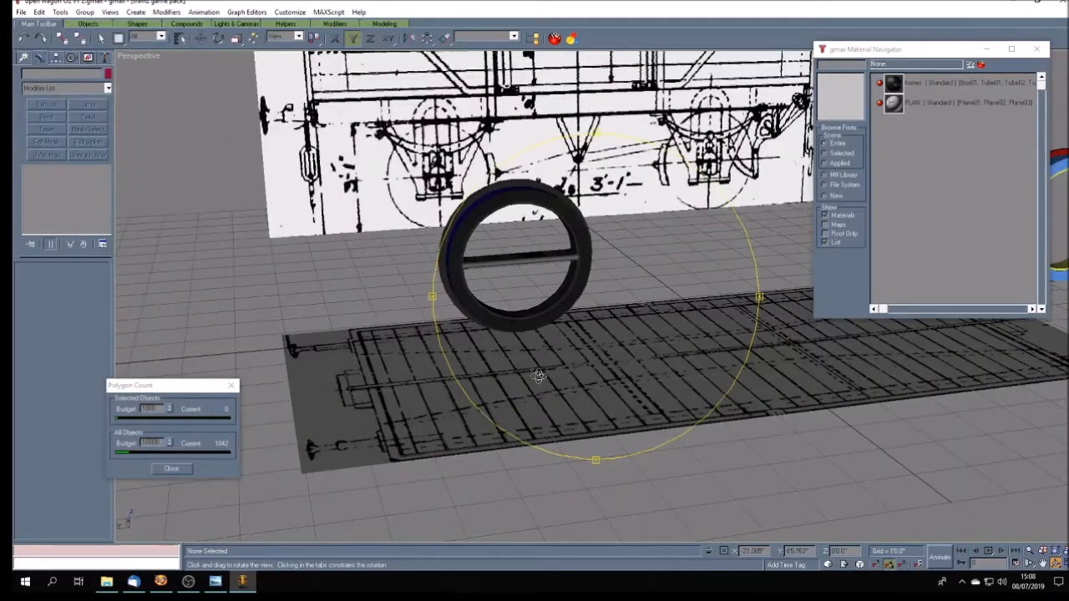
{"action": "scroll", "coordinate": [539, 376], "scroll_direction": "down", "scroll_amount": 3}
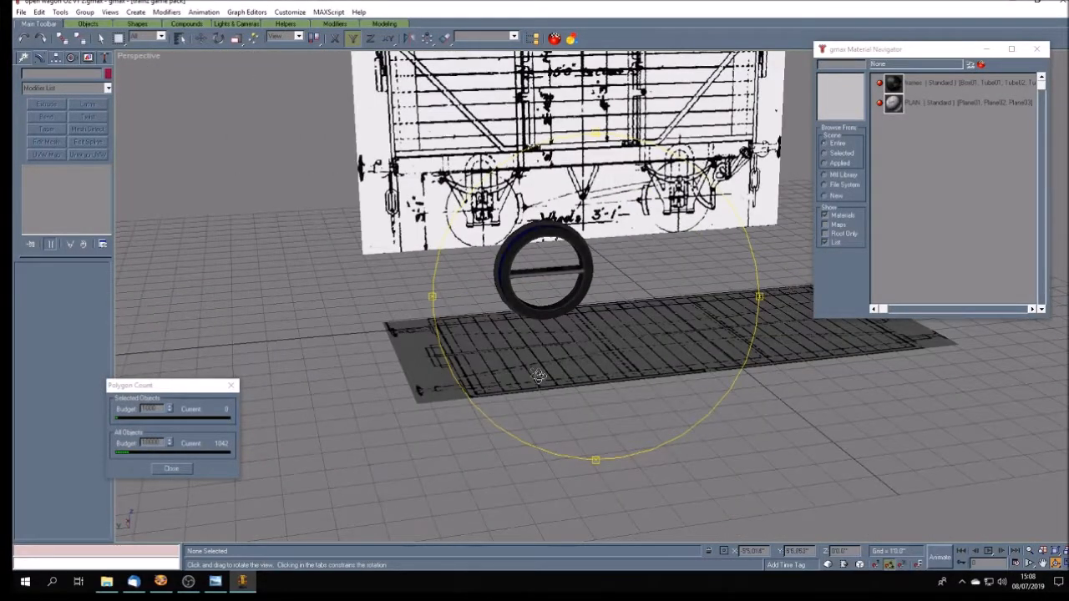
{"action": "scroll", "coordinate": [539, 376], "scroll_direction": "up", "scroll_amount": 4}
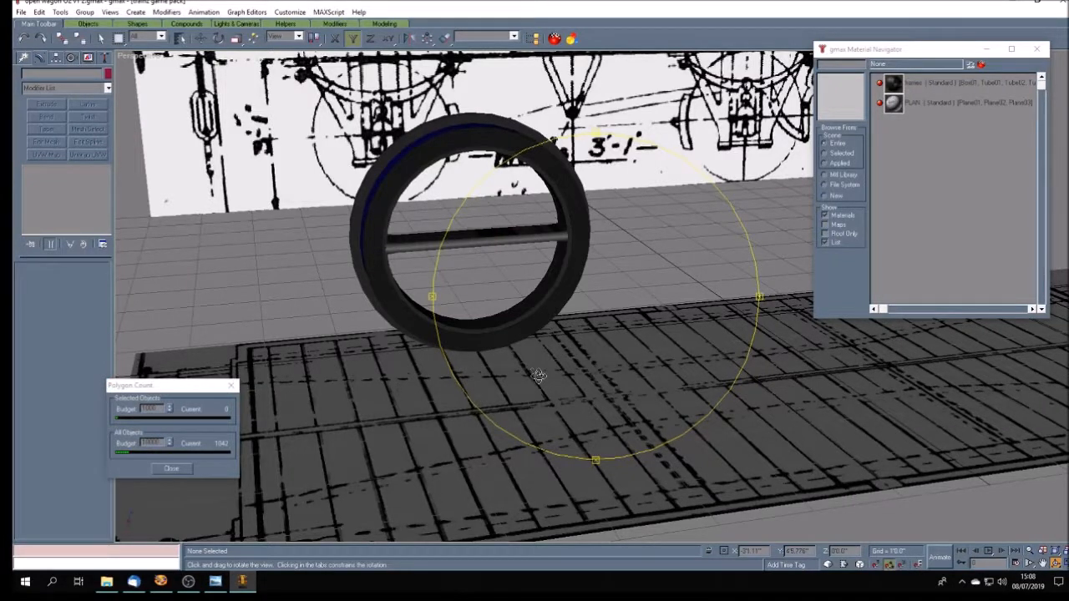
{"action": "mouse_move", "coordinate": [538, 376]}
{"action": "left_mouse_down"}
{"action": "mouse_move", "coordinate": [540, 366]}
{"action": "mouse_move", "coordinate": [587, 381]}
{"action": "left_mouse_up"}
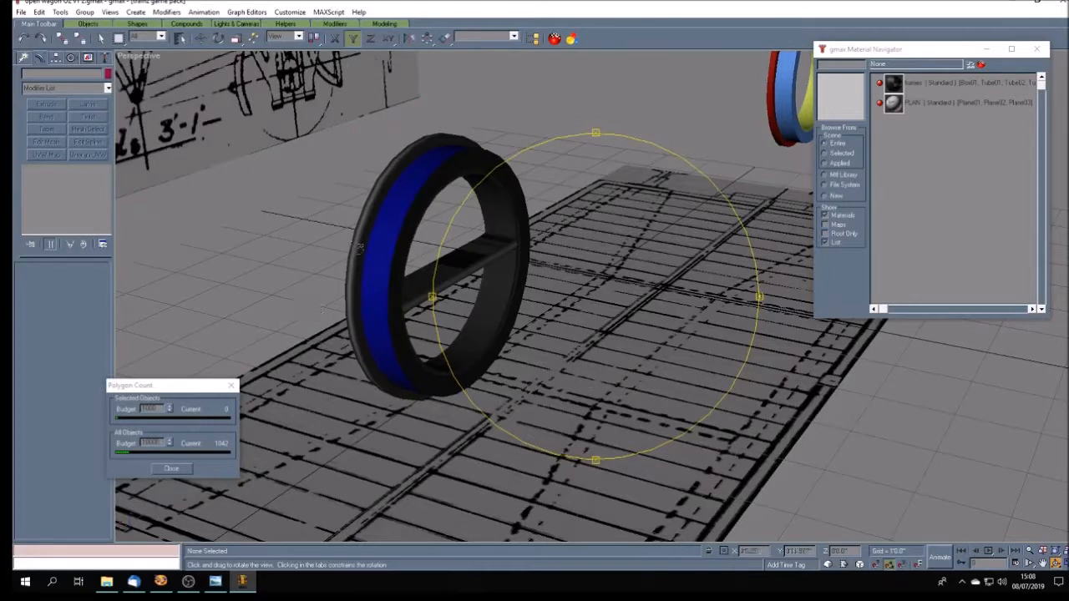
{"action": "left_click_drag", "start_coordinate": [559, 410], "coordinate": [539, 414]}
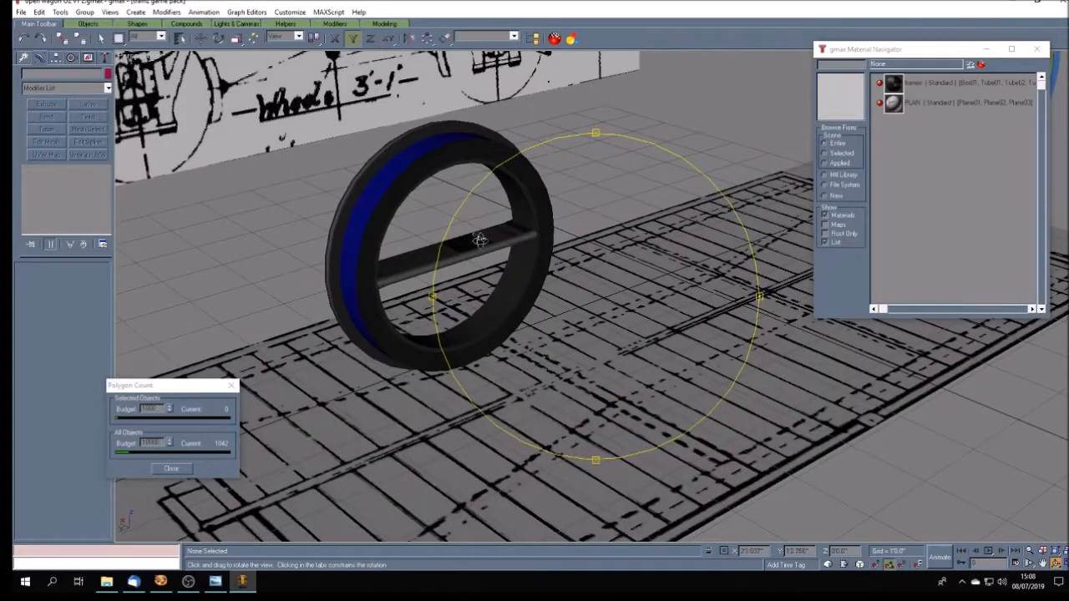
{"action": "mouse_move", "coordinate": [553, 346]}
{"action": "left_mouse_down"}
{"action": "mouse_move", "coordinate": [526, 358]}
{"action": "mouse_move", "coordinate": [511, 347]}
{"action": "left_mouse_up"}
- Reselect the spoke, invert its Unwrap UVW face selection and planar-map the remaining faces
{"action": "left_click", "coordinate": [100, 38]}
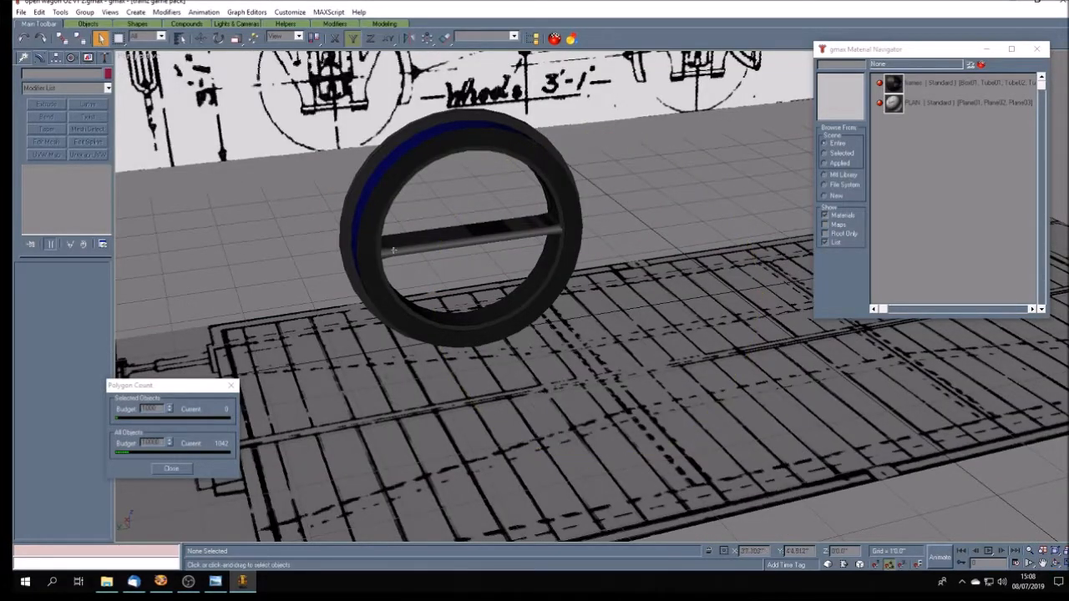
{"action": "left_click", "coordinate": [447, 254]}
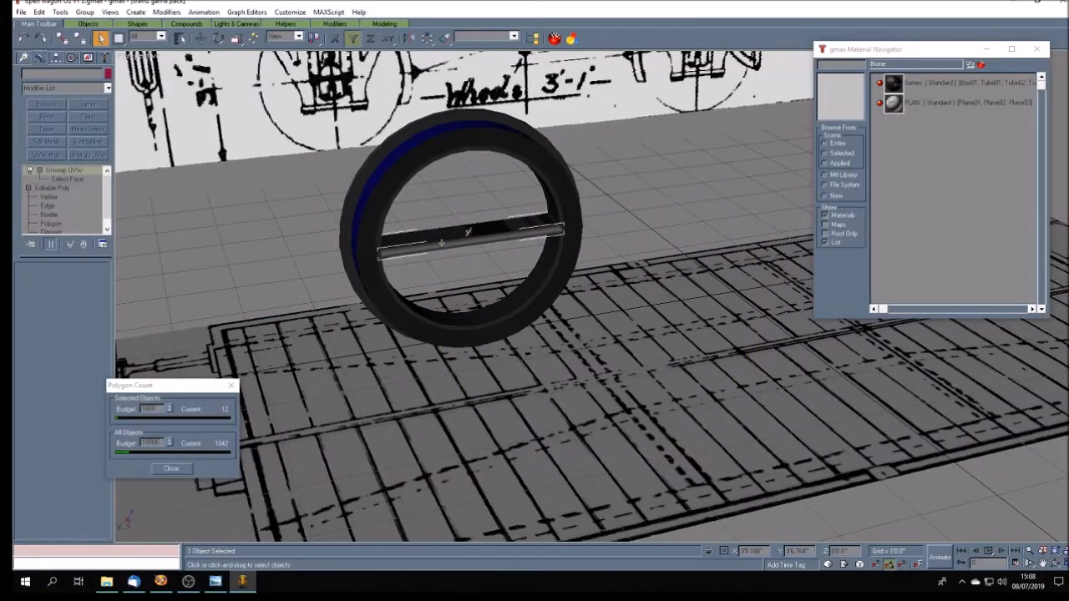
{"action": "left_click", "coordinate": [63, 180]}
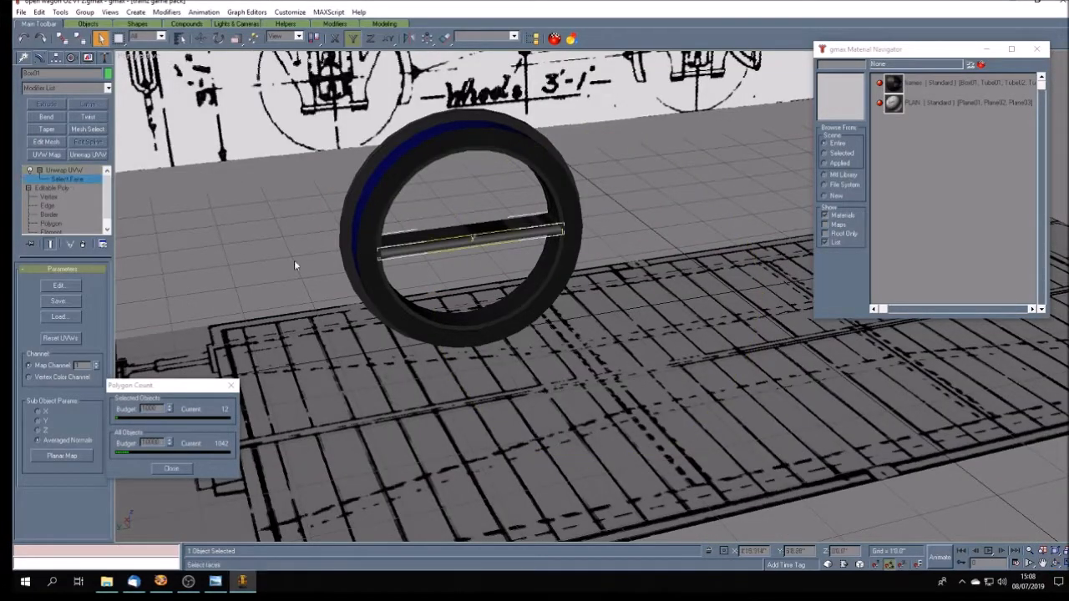
{"action": "left_click", "coordinate": [39, 13]}
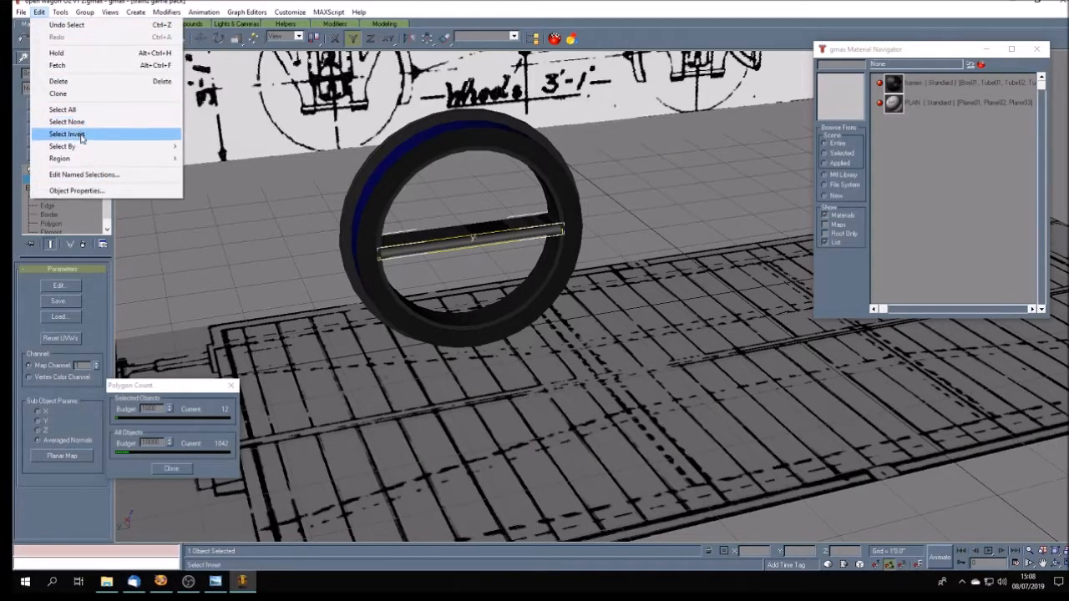
{"action": "left_click", "coordinate": [120, 133]}
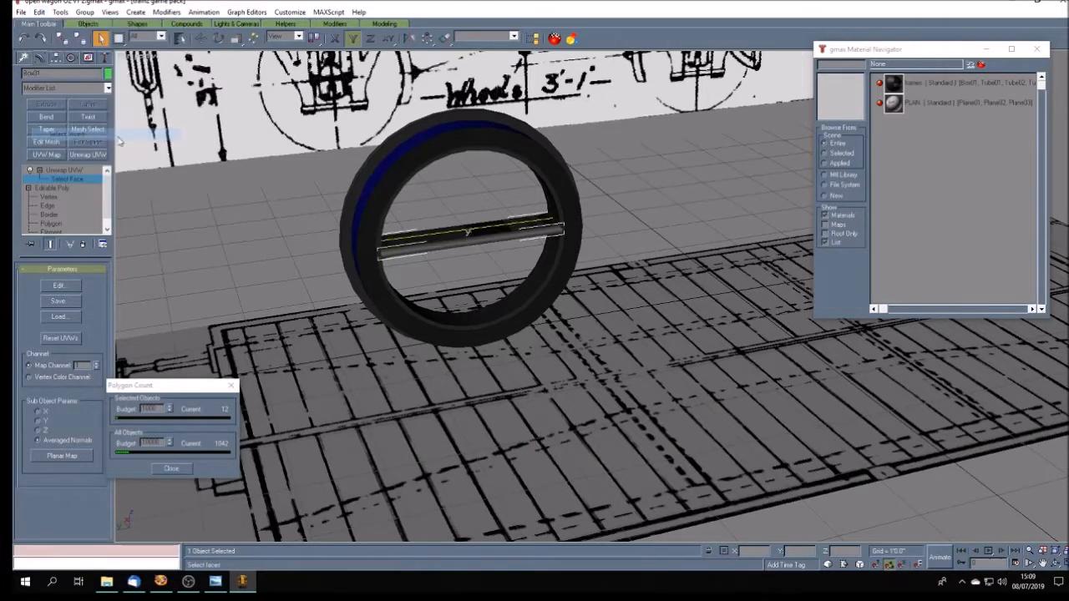
{"action": "left_click", "coordinate": [71, 287]}
{"action": "left_click_drag", "start_coordinate": [532, 134], "coordinate": [848, 160]}
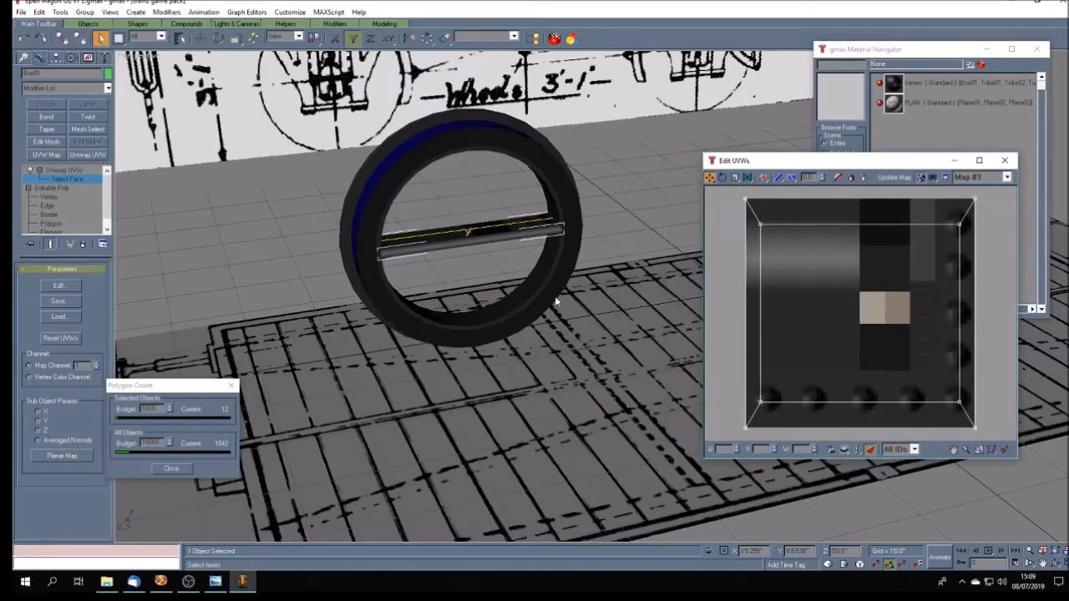
{"action": "left_click", "coordinate": [71, 458]}
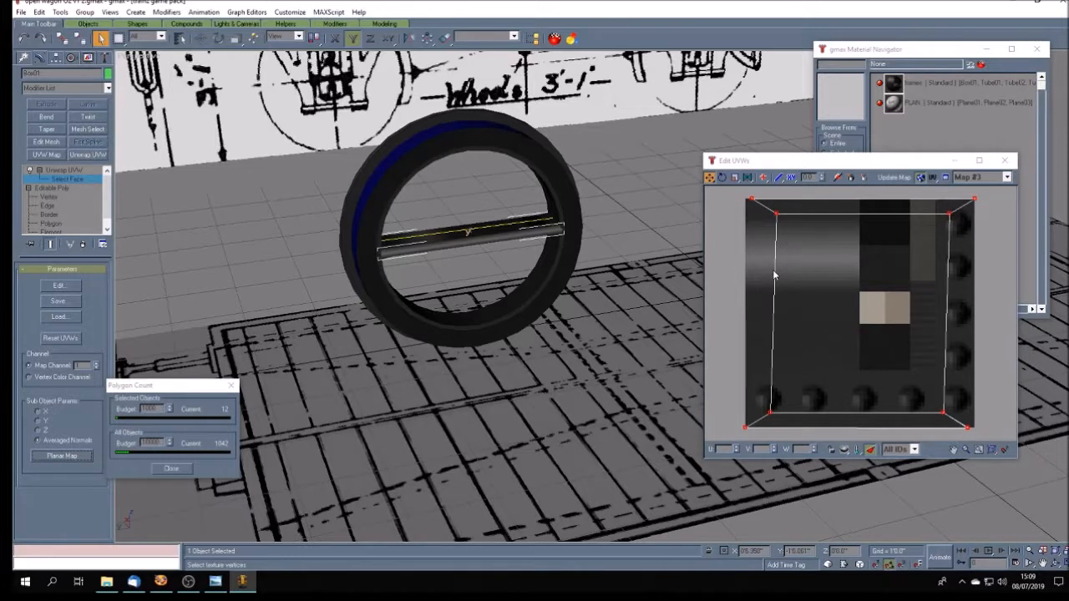
- Shrink the remaining faces' UVs into the texture's plain dark area below the gradient and close the UV editor
{"action": "left_click", "coordinate": [735, 177]}
{"action": "left_click_drag", "start_coordinate": [749, 197], "coordinate": [777, 363]}
{"action": "left_click", "coordinate": [709, 178]}
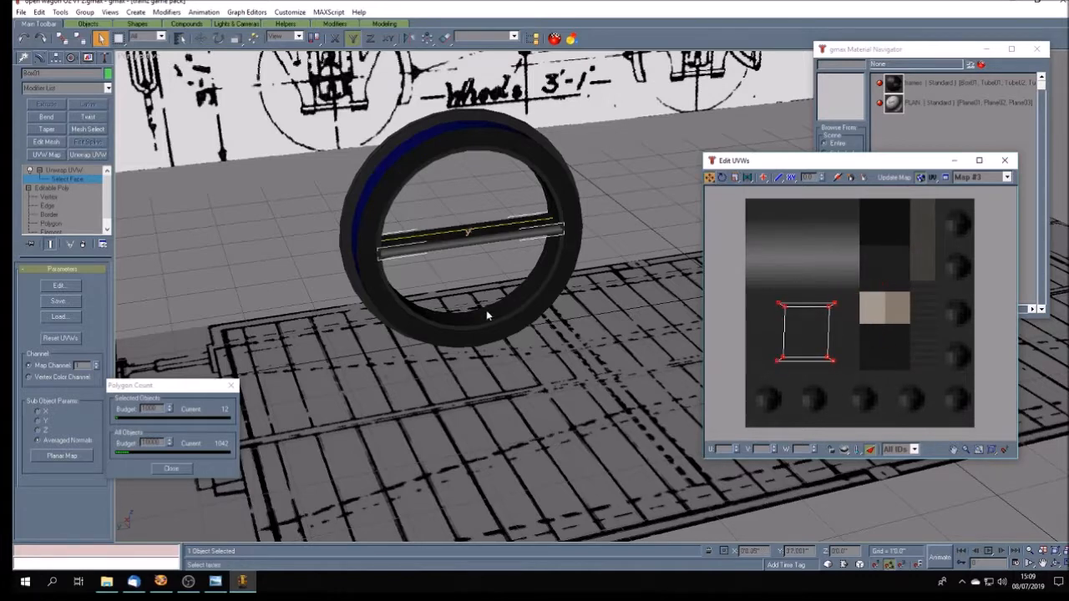
{"action": "left_click", "coordinate": [1005, 161]}
{"action": "left_click", "coordinate": [681, 194]}
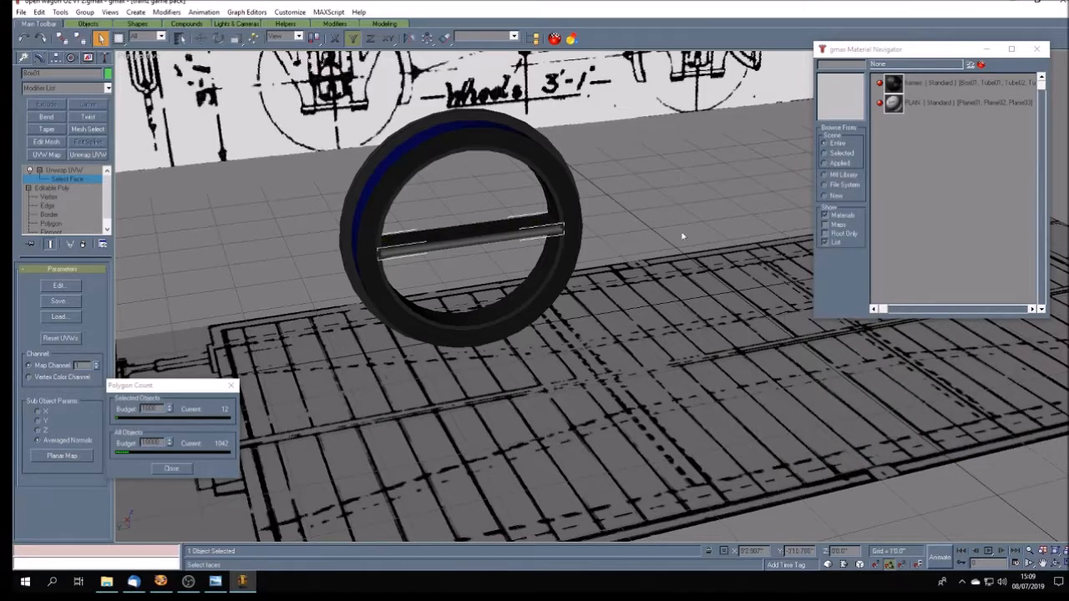
- Select the spoke's rear face in Unwrap UVW, open it in the UV editor and apply a planar map
{"action": "left_click", "coordinate": [1057, 564]}
{"action": "mouse_move", "coordinate": [555, 338]}
{"action": "left_mouse_down"}
{"action": "mouse_move", "coordinate": [675, 328]}
{"action": "mouse_move", "coordinate": [668, 354]}
{"action": "left_mouse_up"}
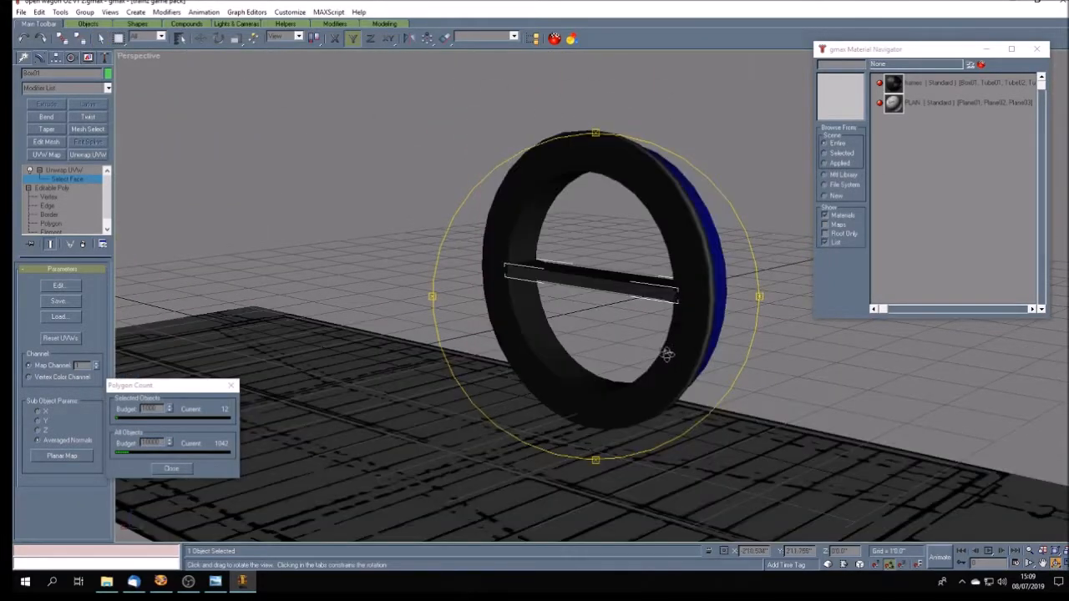
{"action": "right_click", "coordinate": [513, 322]}
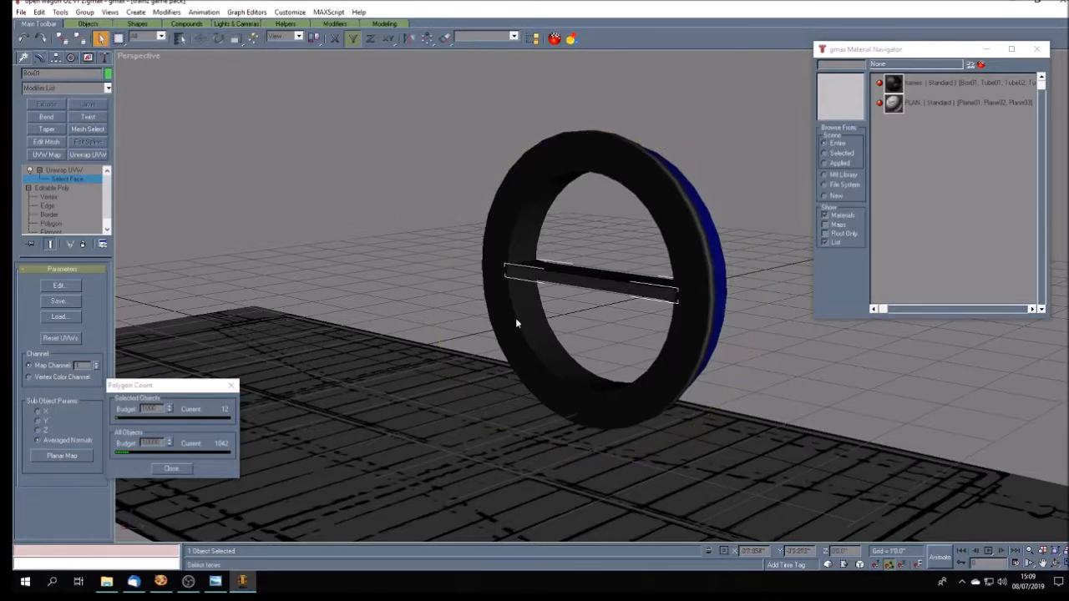
{"action": "left_click", "coordinate": [517, 272]}
{"action": "left_click", "coordinate": [537, 299]}
{"action": "left_click", "coordinate": [58, 285]}
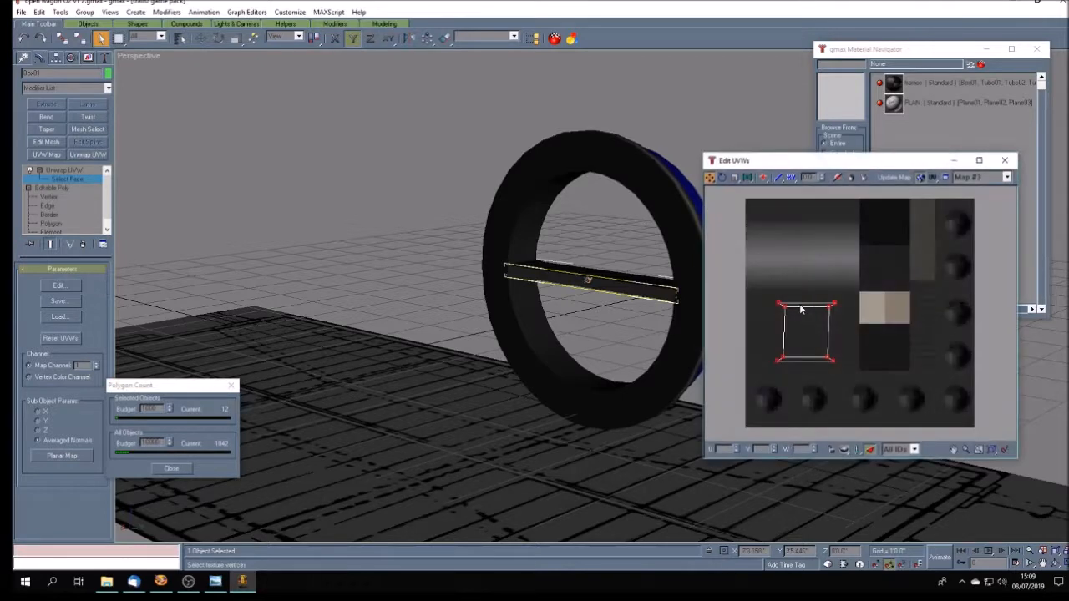
{"action": "left_click", "coordinate": [76, 456]}
- Shrink the rear face's UVs, place them inside the darkest square at the texture's upper edge and close the UV editor
{"action": "left_click", "coordinate": [737, 180]}
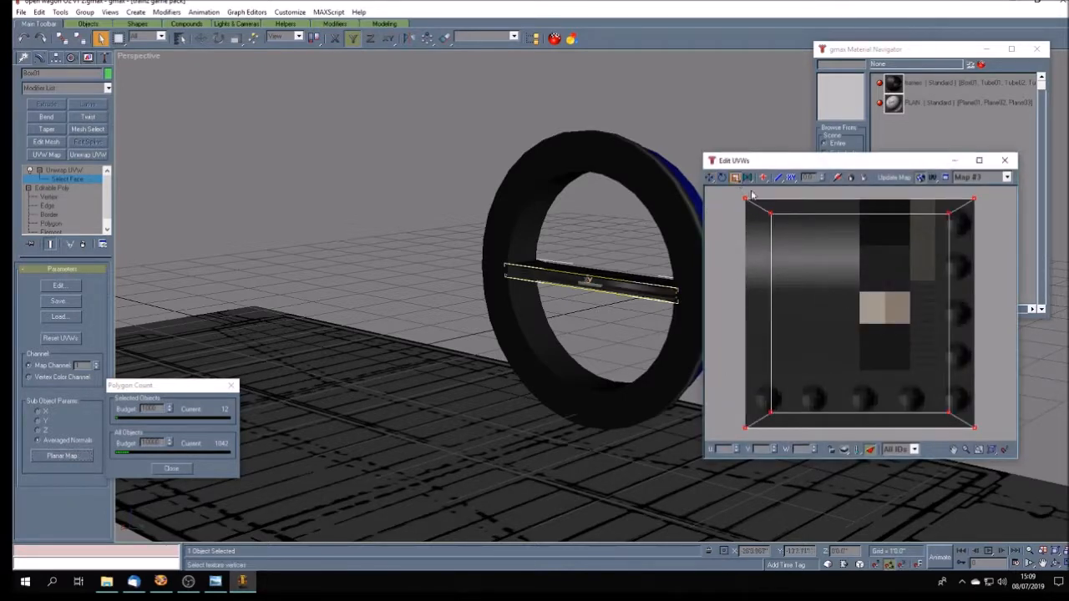
{"action": "left_click_drag", "start_coordinate": [747, 200], "coordinate": [862, 414]}
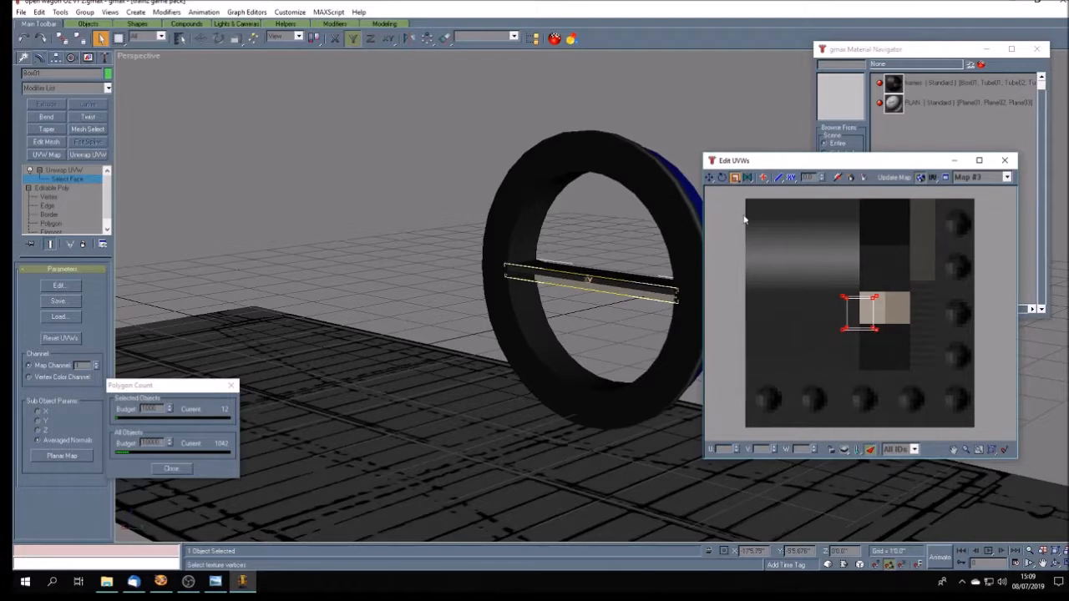
{"action": "left_click", "coordinate": [710, 177]}
{"action": "left_click_drag", "start_coordinate": [870, 324], "coordinate": [893, 232]}
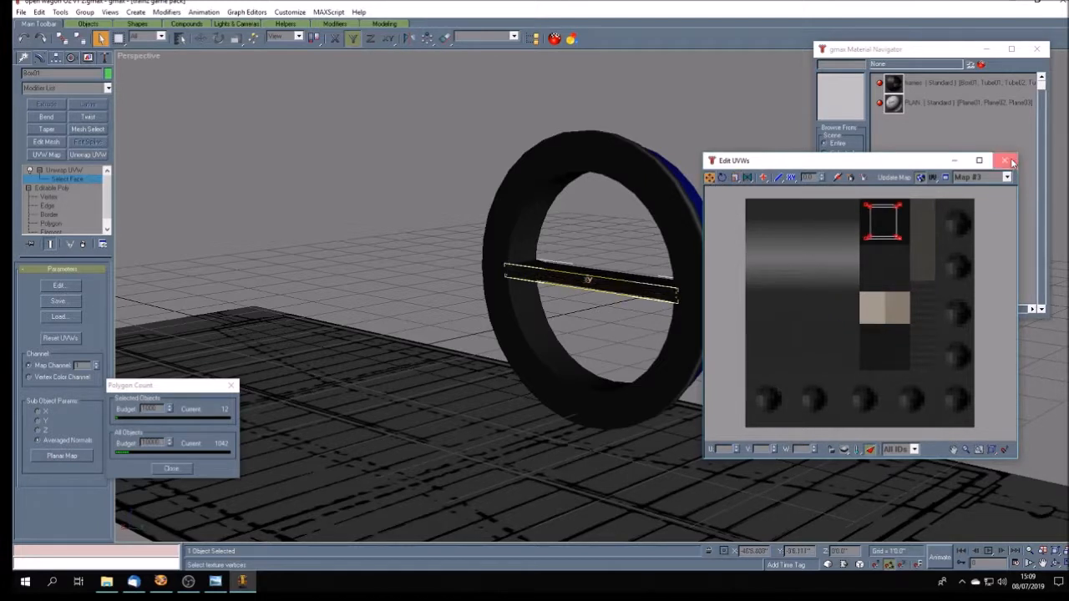
{"action": "left_click", "coordinate": [1009, 160]}
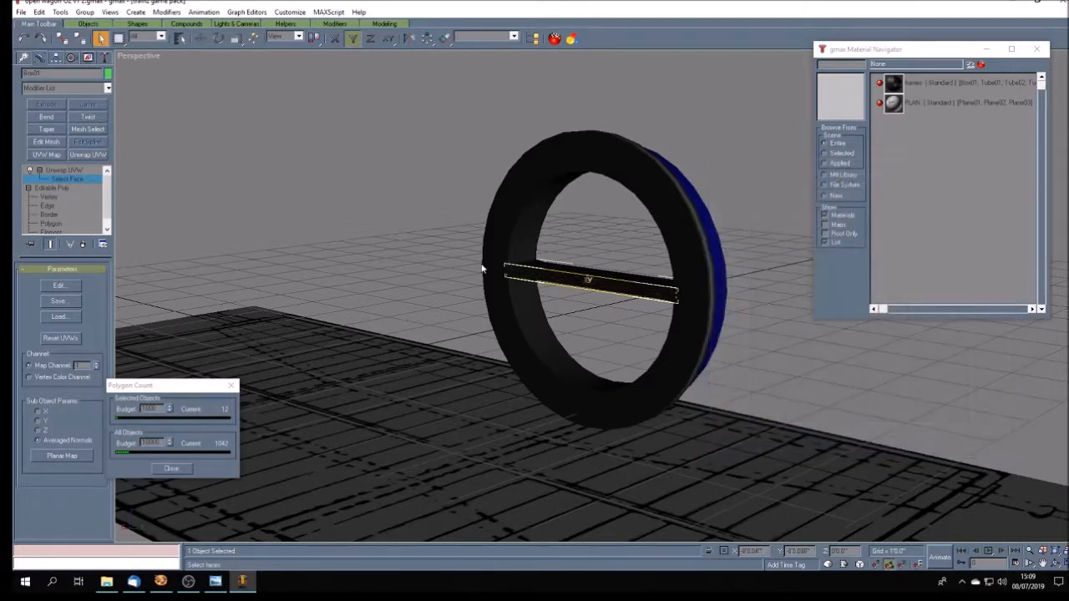
- Leave the Unwrap UVW face selection and collapse the spoke's modifier stack to an editable poly
{"action": "left_click", "coordinate": [1056, 565]}
{"action": "mouse_move", "coordinate": [585, 329]}
{"action": "left_mouse_down"}
{"action": "mouse_move", "coordinate": [568, 361]}
{"action": "mouse_move", "coordinate": [501, 335]}
{"action": "mouse_move", "coordinate": [592, 370]}
{"action": "mouse_move", "coordinate": [516, 329]}
{"action": "mouse_move", "coordinate": [507, 310]}
{"action": "mouse_move", "coordinate": [543, 320]}
{"action": "mouse_move", "coordinate": [525, 310]}
{"action": "mouse_move", "coordinate": [557, 270]}
{"action": "mouse_move", "coordinate": [496, 321]}
{"action": "mouse_move", "coordinate": [513, 323]}
{"action": "left_mouse_up"}
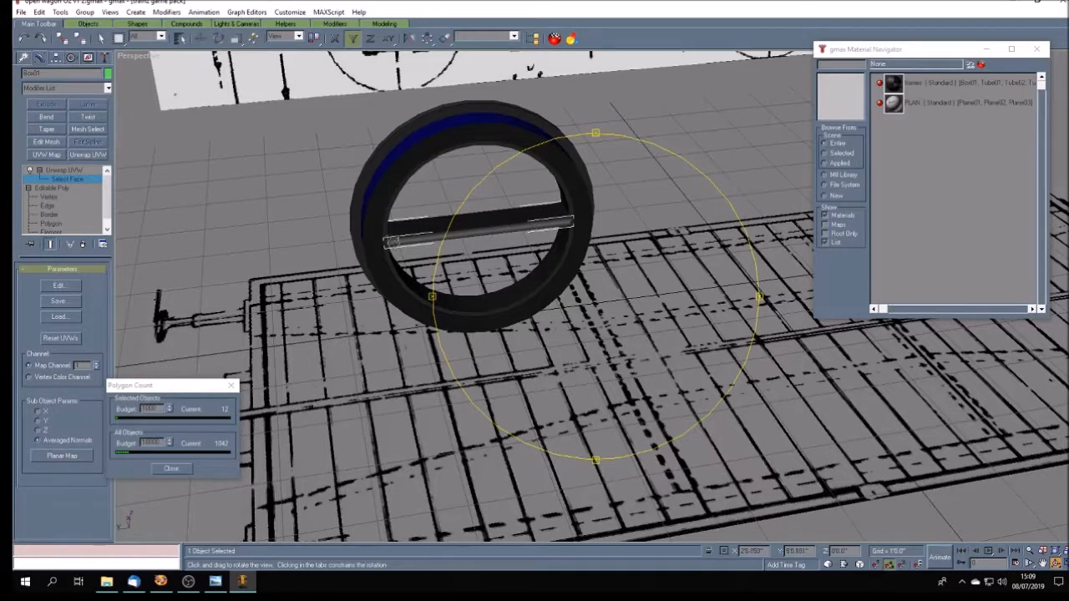
{"action": "left_click", "coordinate": [87, 170]}
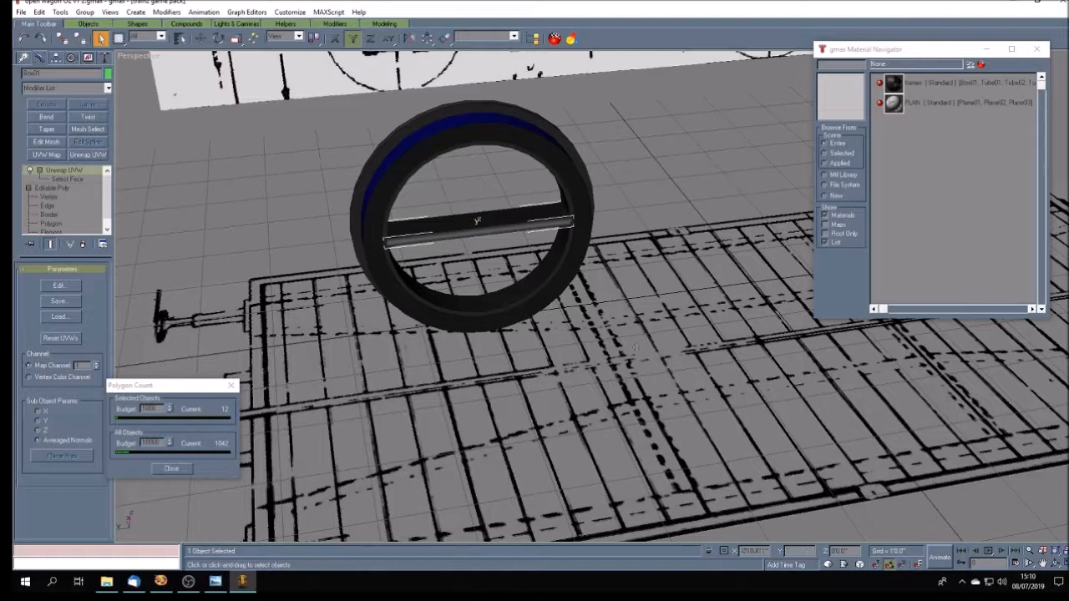
{"action": "left_click", "coordinate": [1059, 564]}
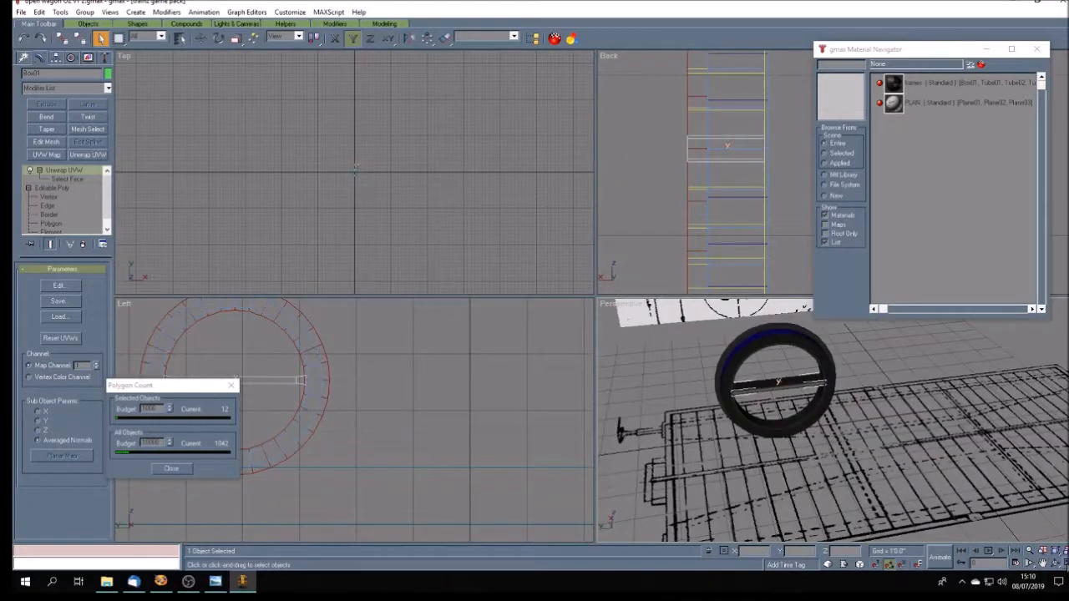
{"action": "left_click", "coordinate": [1043, 564]}
{"action": "left_click_drag", "start_coordinate": [356, 176], "coordinate": [379, 141]}
{"action": "scroll", "coordinate": [339, 115], "scroll_direction": "up", "scroll_amount": 5}
{"action": "scroll", "coordinate": [351, 160], "scroll_direction": "up", "scroll_amount": 4}
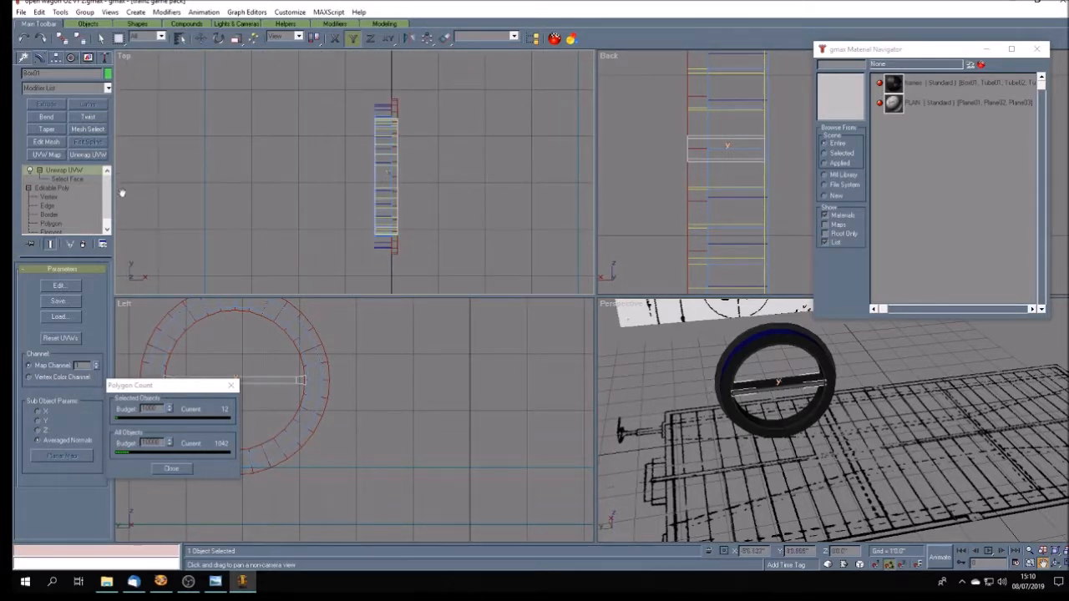
{"action": "right_click", "coordinate": [73, 173]}
{"action": "left_click", "coordinate": [106, 281]}
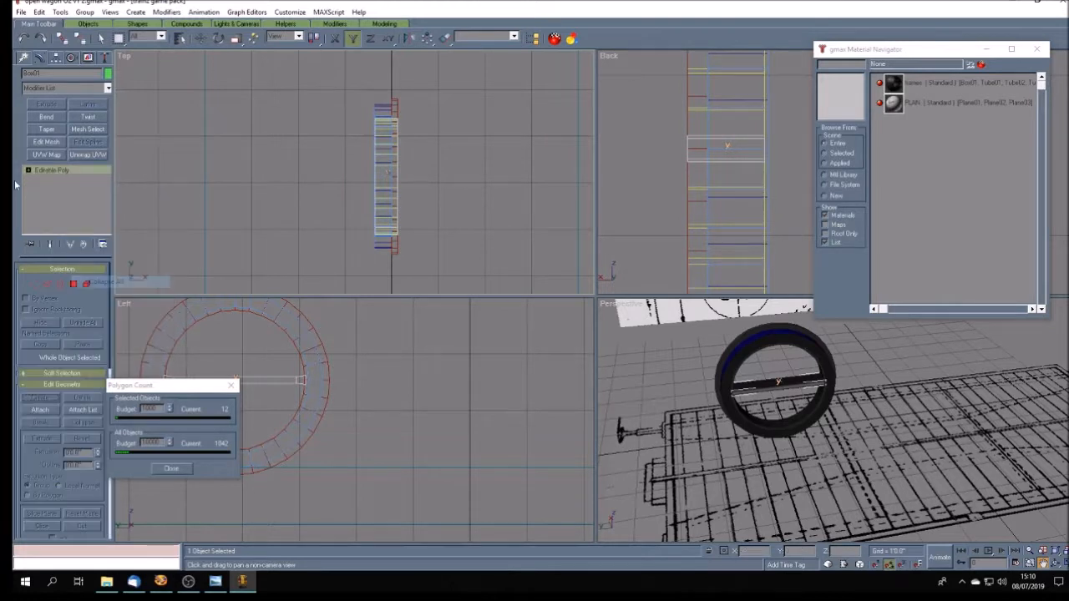
- Move the eight vertices of the spoke's outer face inward along X by about 0.4 inch, then deselect the spoke
{"action": "left_click", "coordinate": [48, 179]}
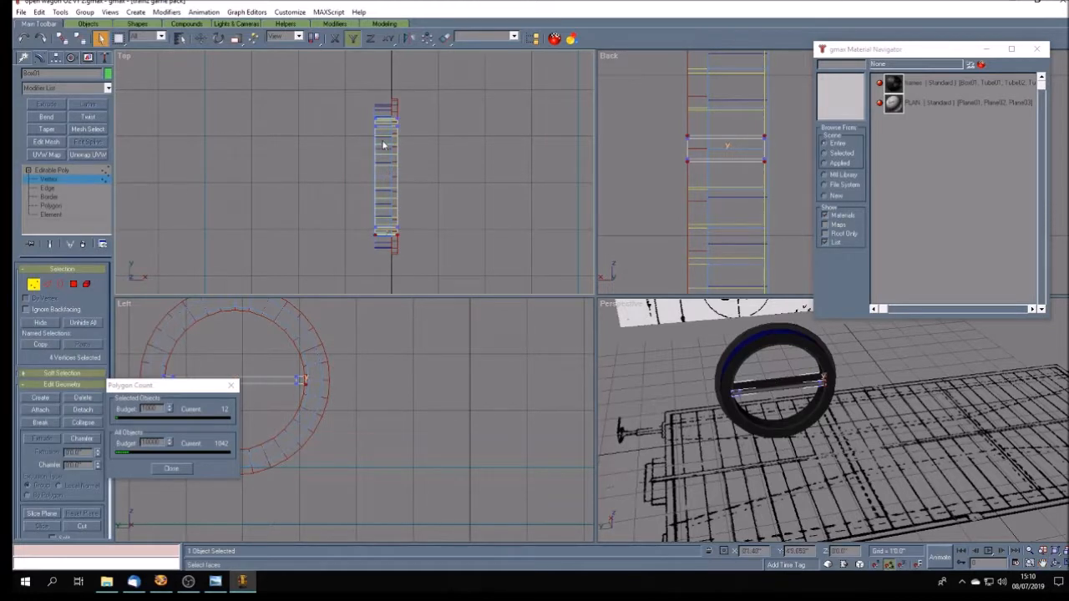
{"action": "left_click_drag", "start_coordinate": [364, 110], "coordinate": [382, 250]}
{"action": "left_click", "coordinate": [200, 38]}
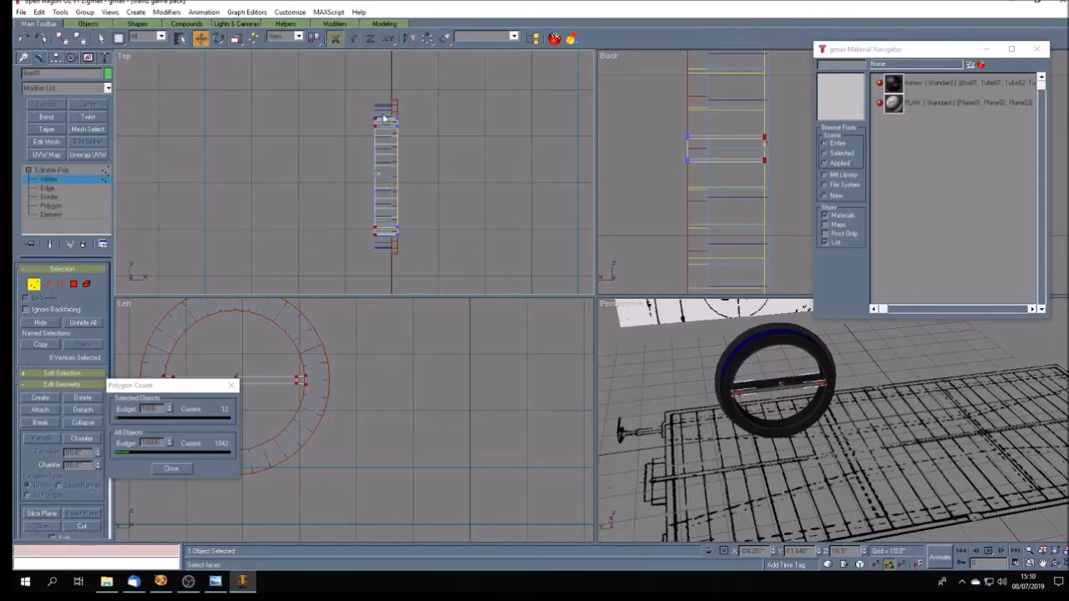
{"action": "scroll", "coordinate": [383, 118], "scroll_direction": "up", "scroll_amount": 4}
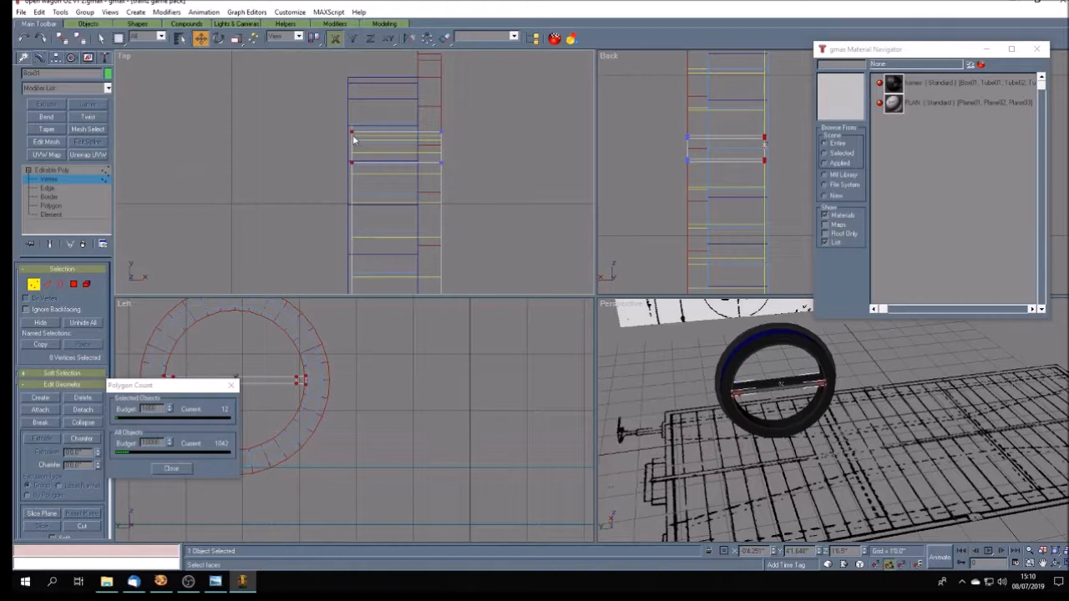
{"action": "left_click_drag", "start_coordinate": [352, 132], "coordinate": [357, 133]}
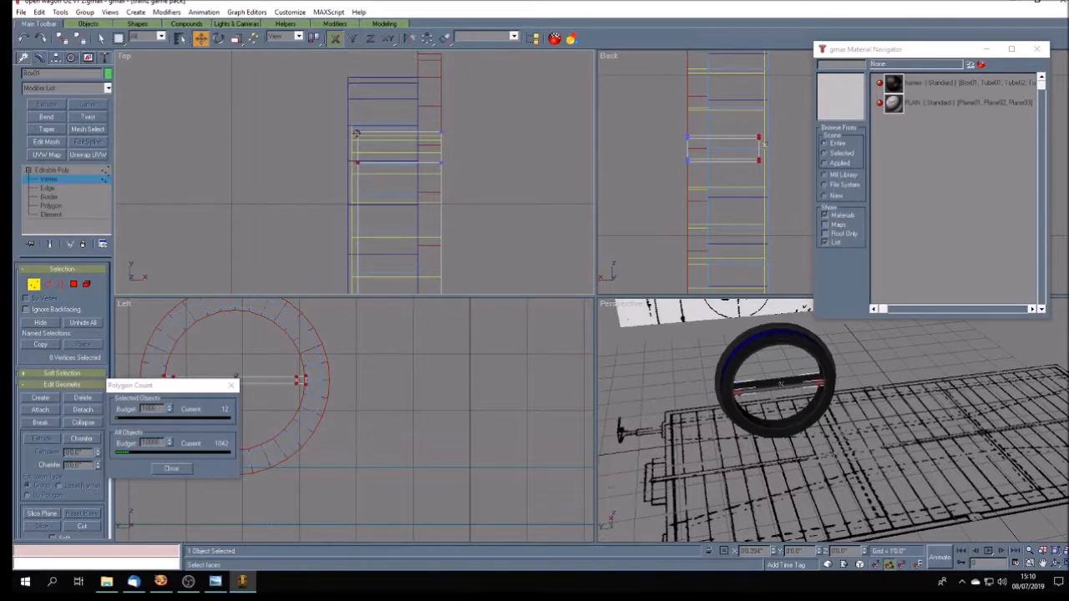
{"action": "left_click", "coordinate": [98, 176]}
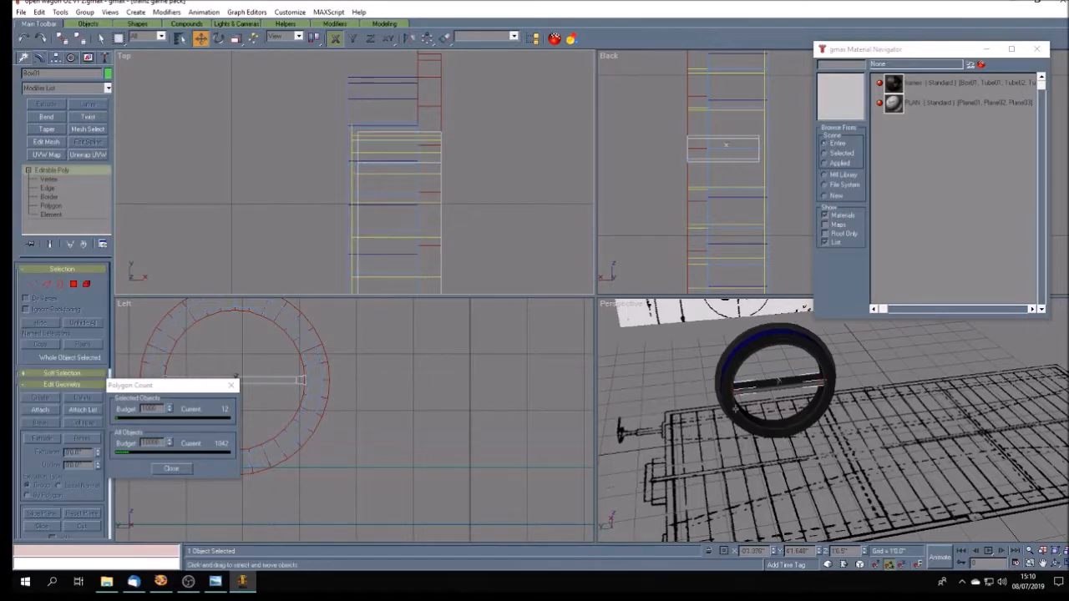
{"action": "left_click", "coordinate": [778, 372]}
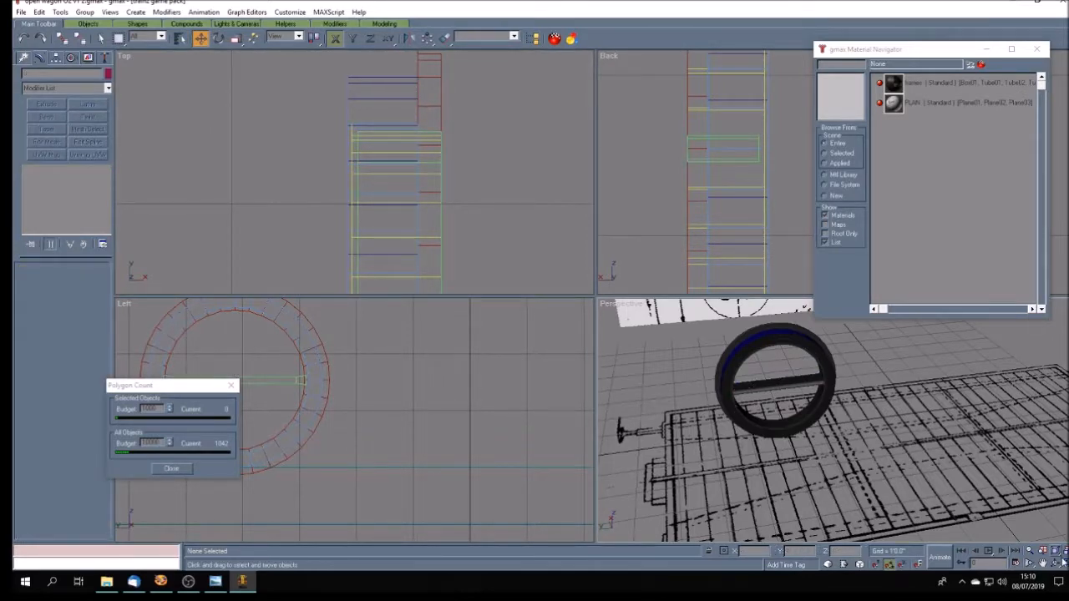
- Reselect the horizontal spoke and align its pivot to the world axes
{"action": "left_click", "coordinate": [1063, 562]}
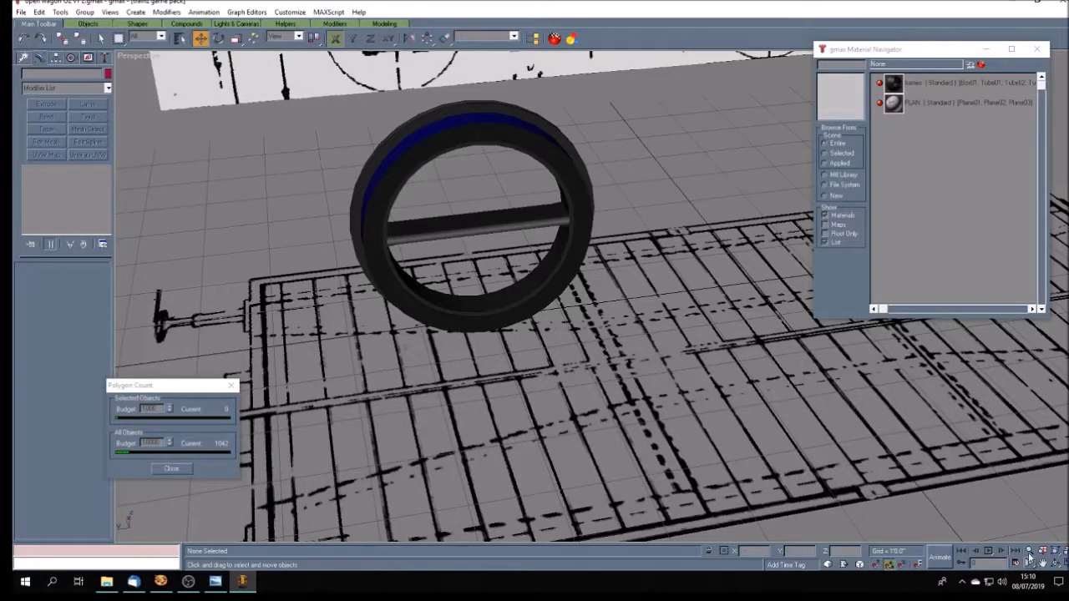
{"action": "left_click", "coordinate": [1056, 563]}
{"action": "mouse_move", "coordinate": [588, 362]}
{"action": "left_mouse_down"}
{"action": "mouse_move", "coordinate": [584, 339]}
{"action": "mouse_move", "coordinate": [596, 341]}
{"action": "left_mouse_up"}
{"action": "mouse_move", "coordinate": [465, 286]}
{"action": "left_mouse_down"}
{"action": "mouse_move", "coordinate": [474, 264]}
{"action": "mouse_move", "coordinate": [541, 278]}
{"action": "mouse_move", "coordinate": [544, 296]}
{"action": "mouse_move", "coordinate": [508, 288]}
{"action": "left_mouse_up"}
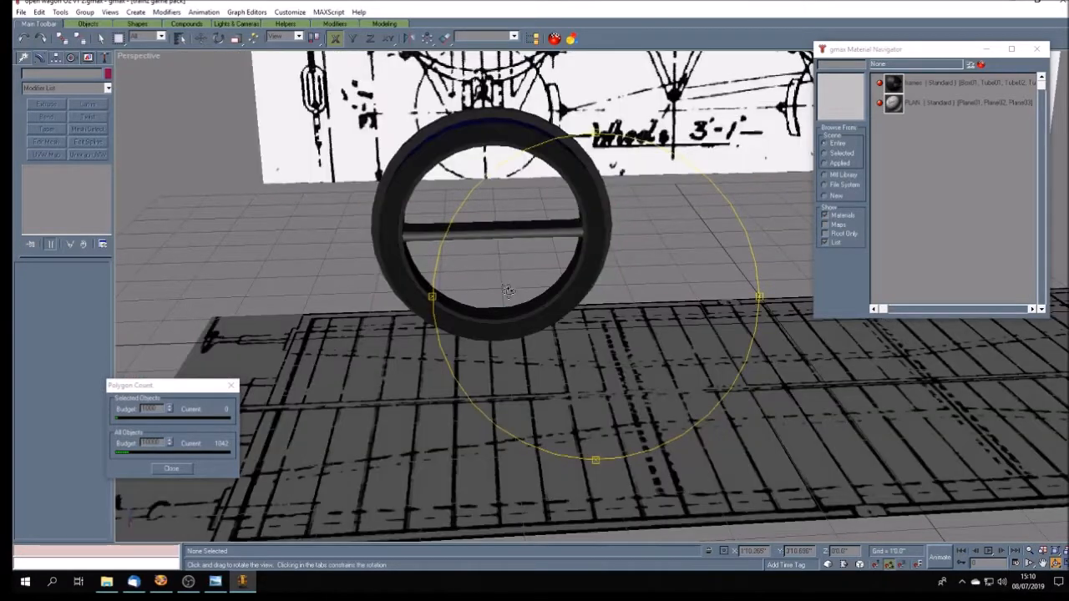
{"action": "left_click", "coordinate": [100, 37]}
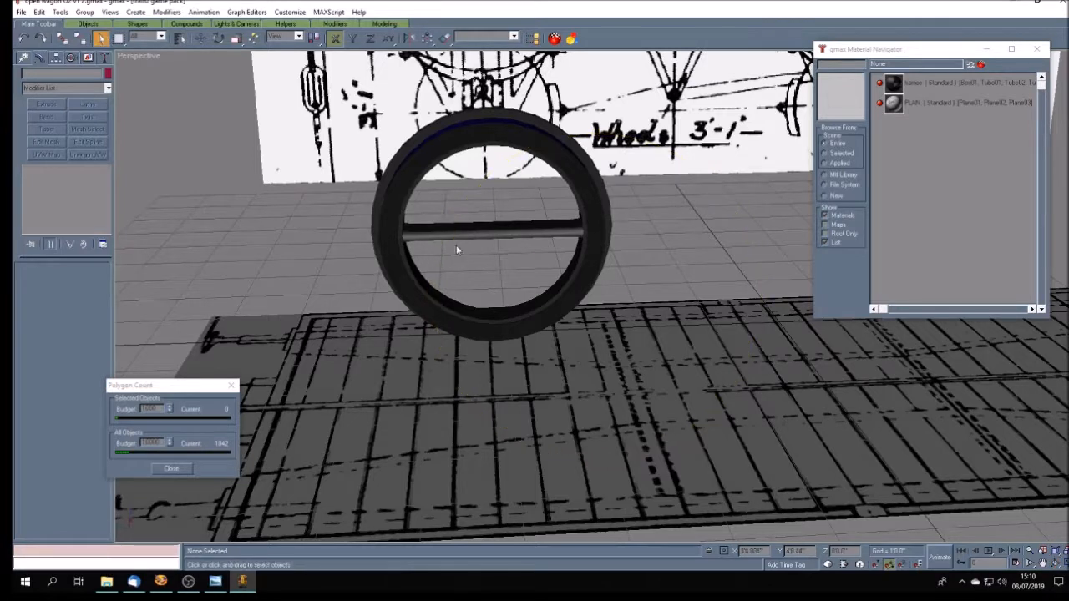
{"action": "left_click", "coordinate": [451, 235]}
{"action": "left_click", "coordinate": [55, 56]}
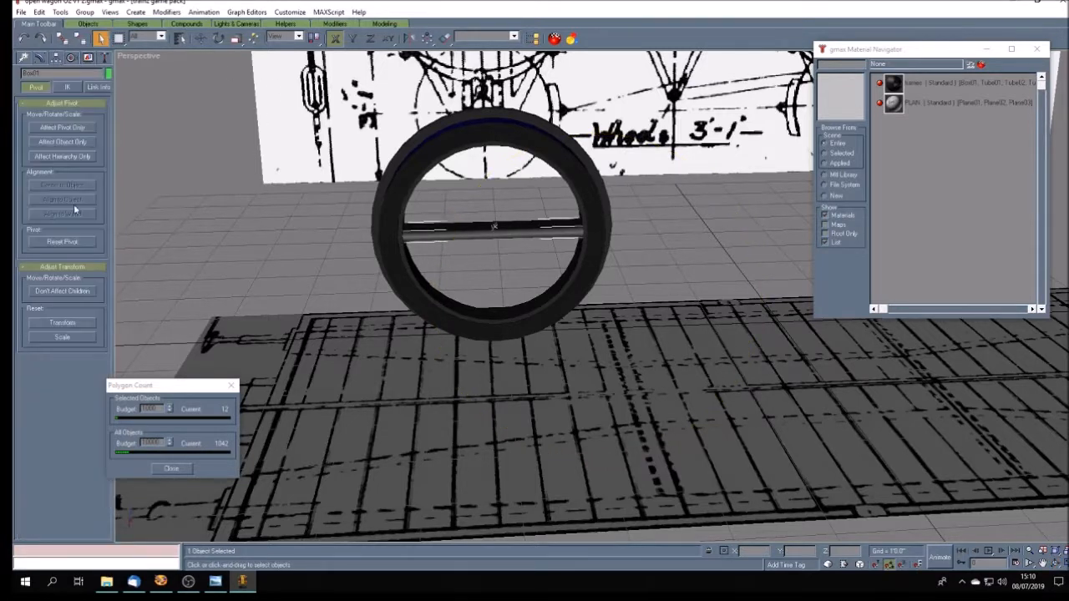
{"action": "left_click", "coordinate": [72, 127]}
{"action": "left_click", "coordinate": [81, 215]}
{"action": "left_click", "coordinate": [88, 129]}
- Clone the horizontal spoke with a 90-degree rotation about the X axis to form a vertical spoke
{"action": "left_click", "coordinate": [216, 39]}
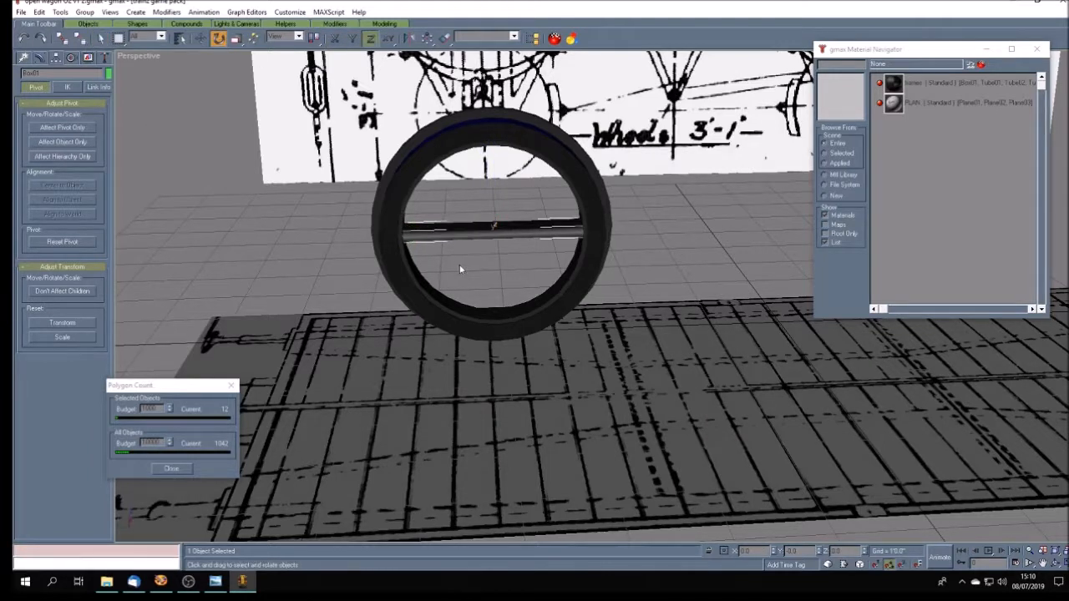
{"action": "left_click_drag", "start_coordinate": [466, 235], "coordinate": [465, 217], "text": "shift"}
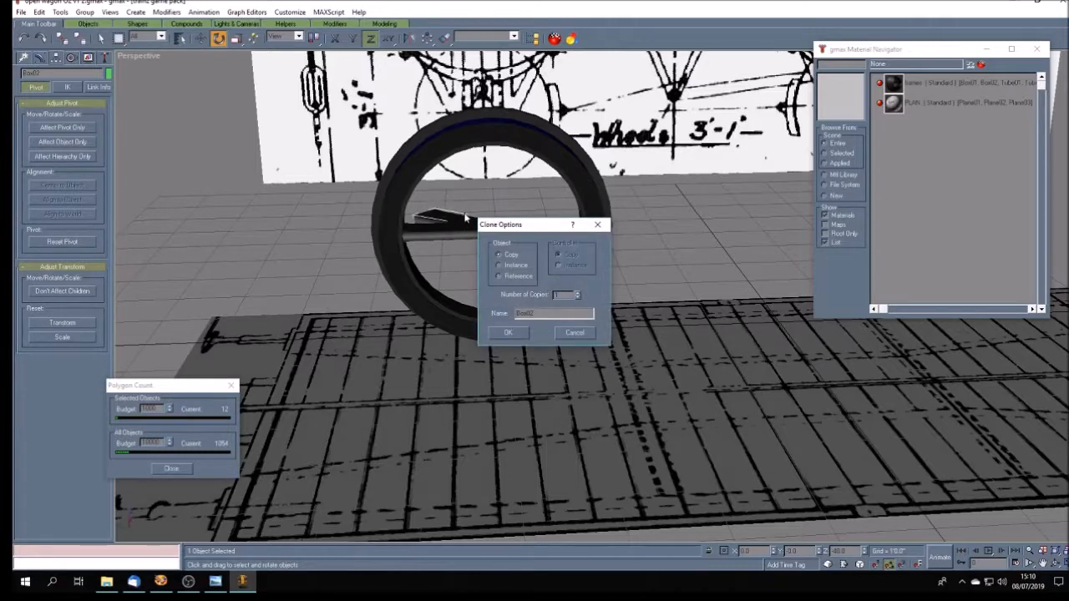
{"action": "left_click", "coordinate": [574, 333]}
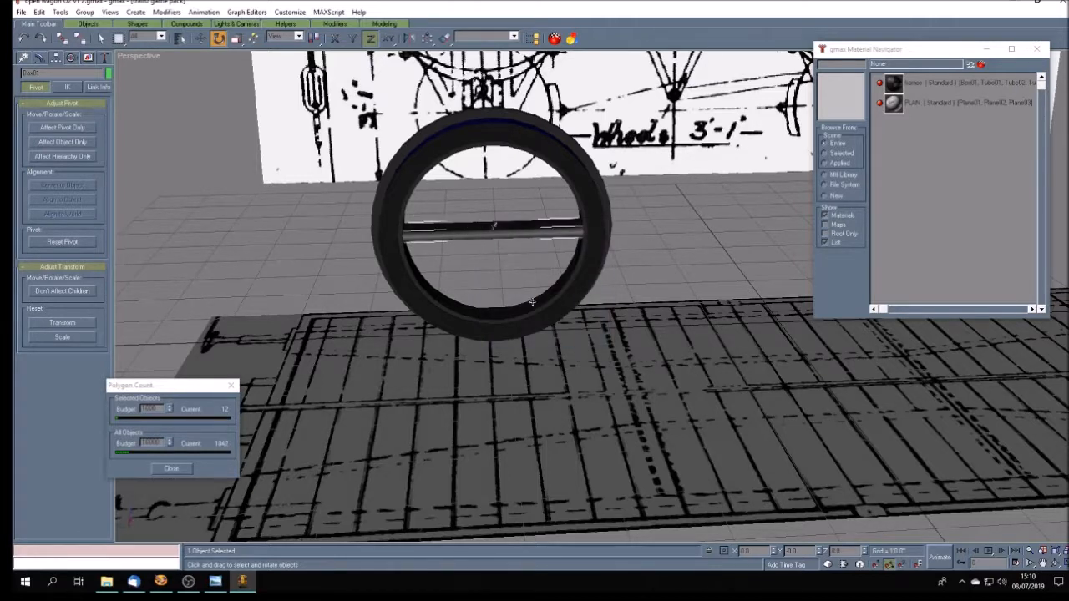
{"action": "left_click", "coordinate": [336, 40]}
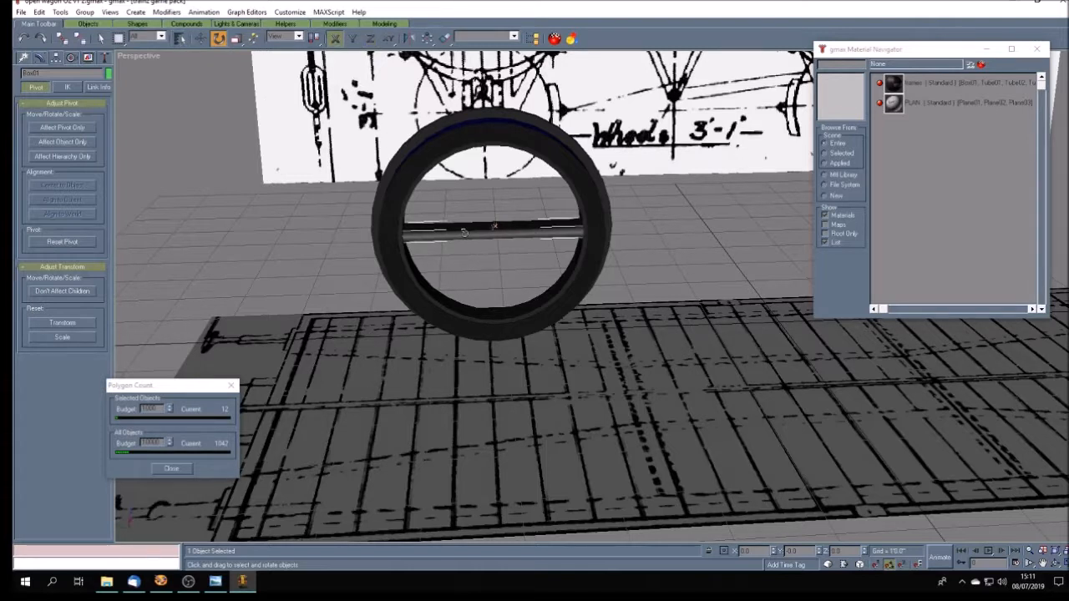
{"action": "left_click_drag", "start_coordinate": [465, 232], "coordinate": [455, 183], "text": "shift"}
{"action": "left_click", "coordinate": [508, 333]}
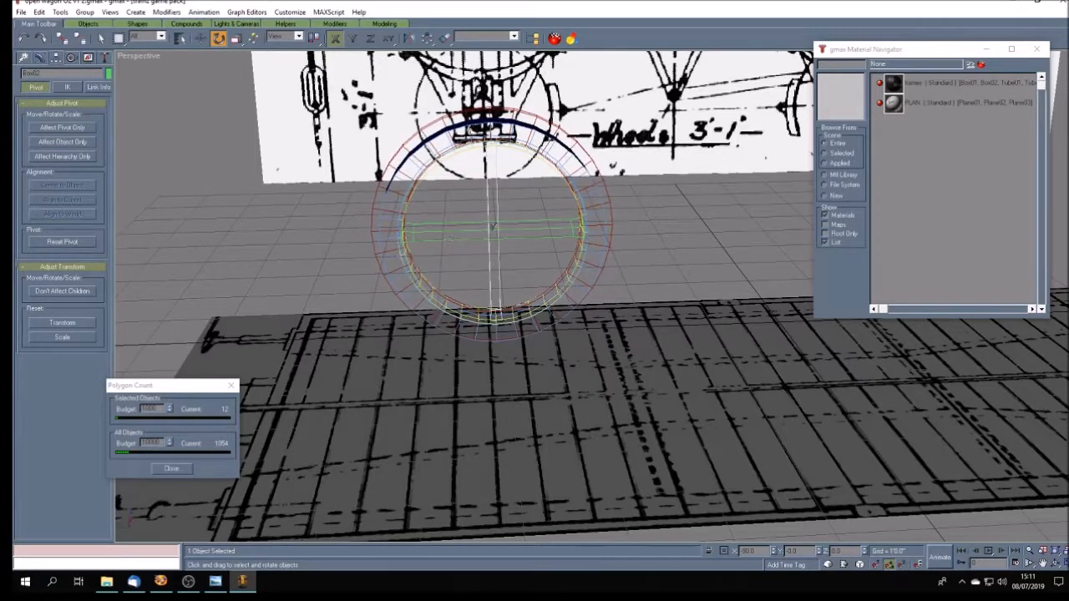
{"action": "left_click", "coordinate": [339, 267]}
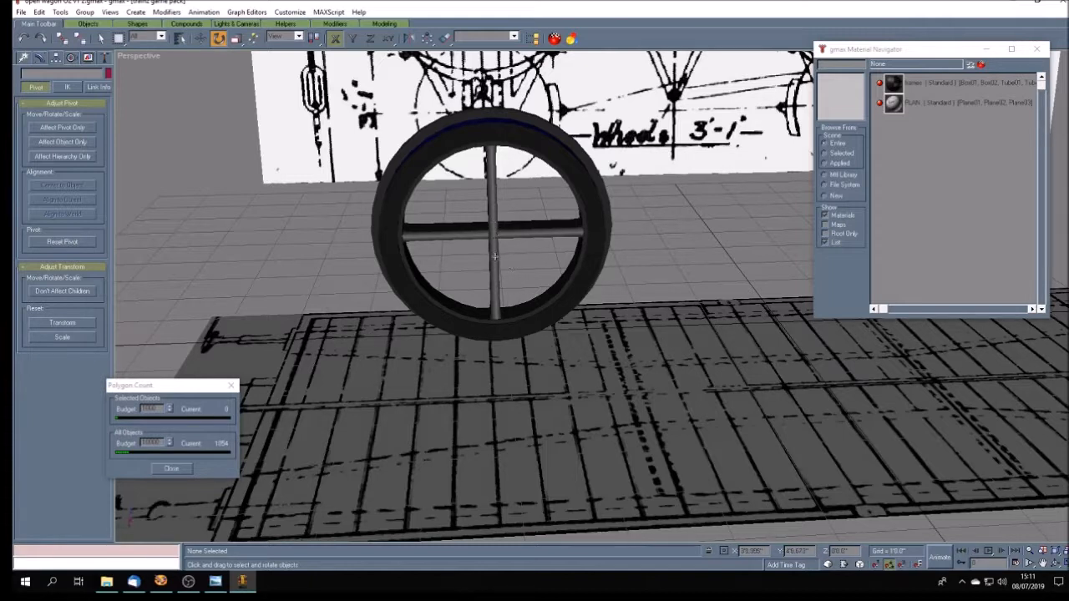
- Clone two diagonal spokes from the vertical one, rotated about X to -45 and -135 degrees
{"action": "left_click", "coordinate": [494, 256]}
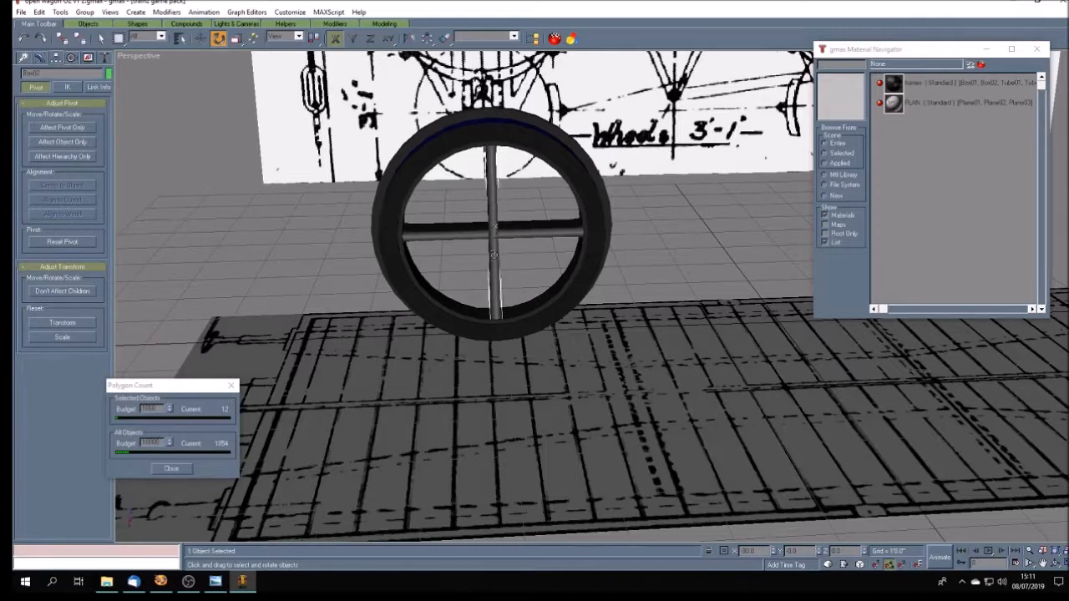
{"action": "left_click_drag", "start_coordinate": [494, 255], "coordinate": [497, 279], "text": "shift"}
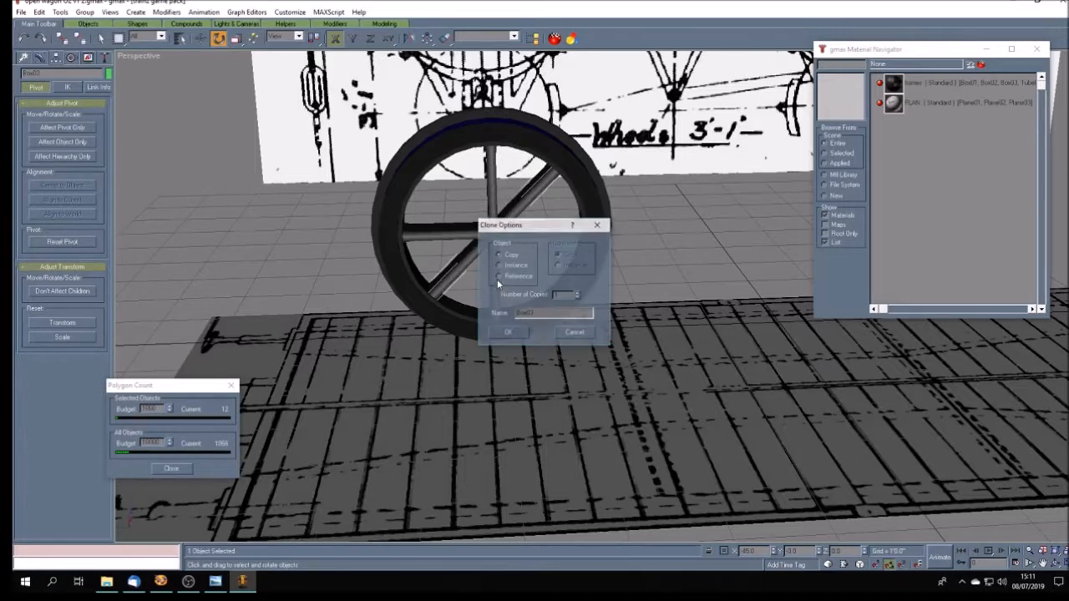
{"action": "left_click", "coordinate": [523, 332]}
{"action": "left_click_drag", "start_coordinate": [511, 209], "coordinate": [468, 160], "text": "shift"}
{"action": "left_click", "coordinate": [511, 332]}
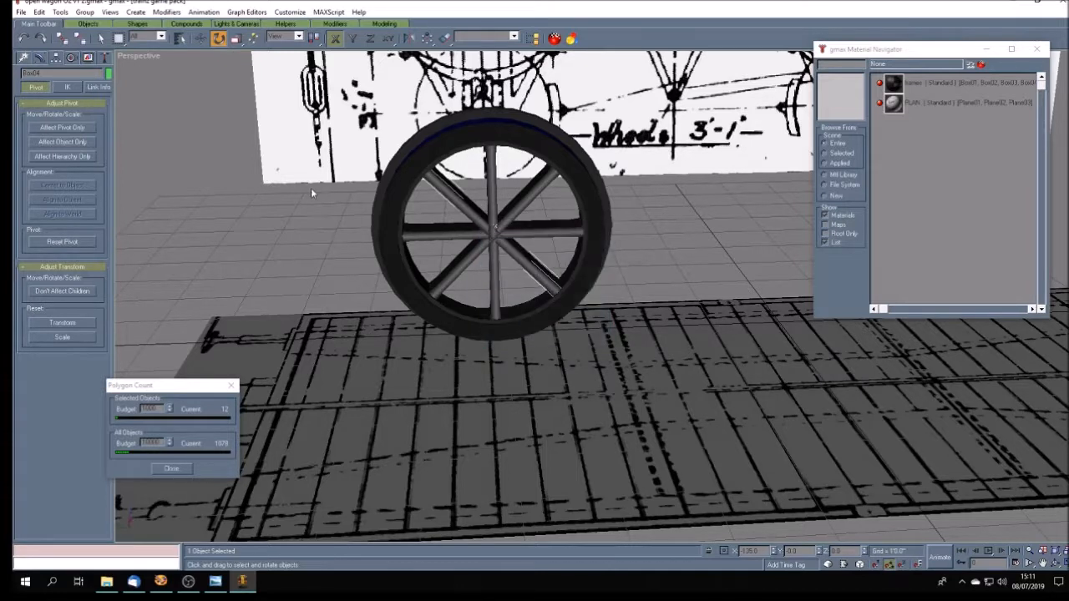
- Pick the diagonal and horizontal spokes one at a time to check the wheel's spoke arrangement
{"action": "left_click", "coordinate": [100, 38]}
{"action": "left_click", "coordinate": [422, 246]}
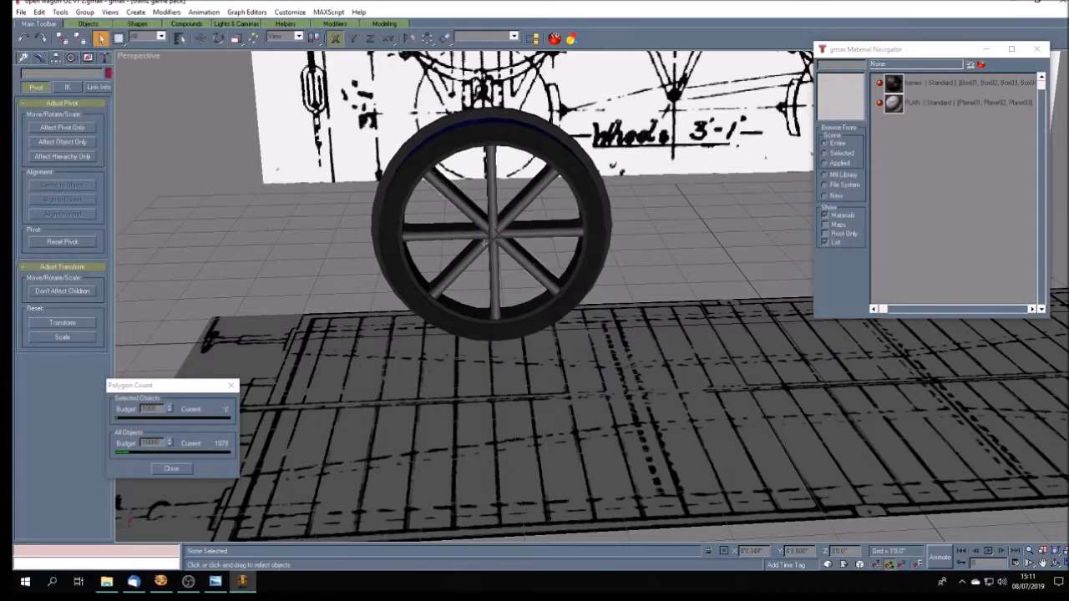
{"action": "left_click", "coordinate": [459, 204]}
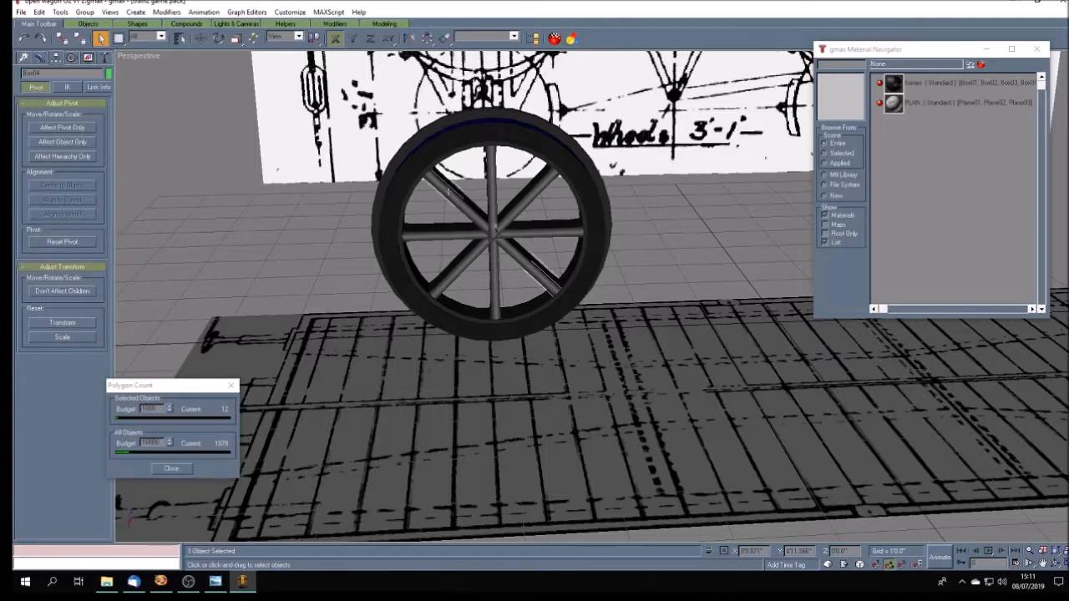
{"action": "left_click", "coordinate": [427, 233]}
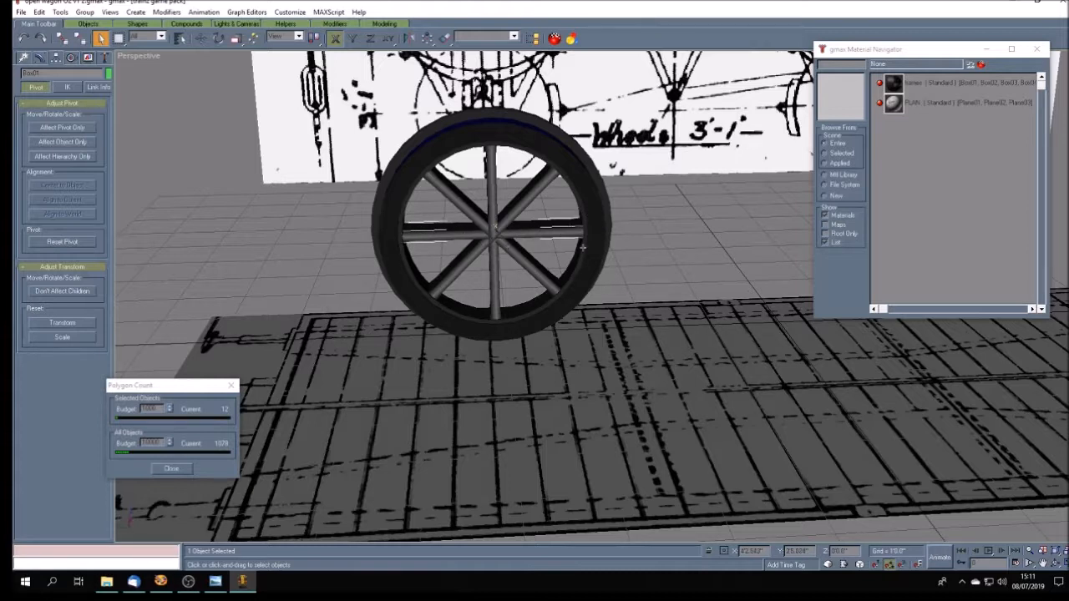
{"action": "left_click", "coordinate": [449, 274]}
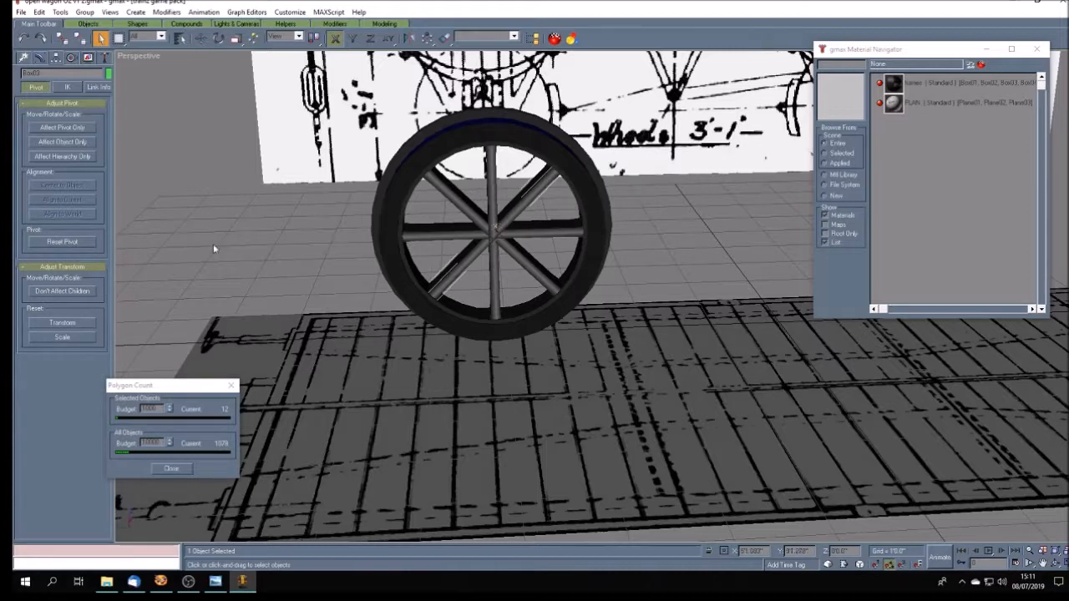
- Apply Reset XForm individually to the first diagonal spoke, the vertical spoke and the other diagonal spoke, ending with nothing selected
{"action": "left_click", "coordinate": [104, 56]}
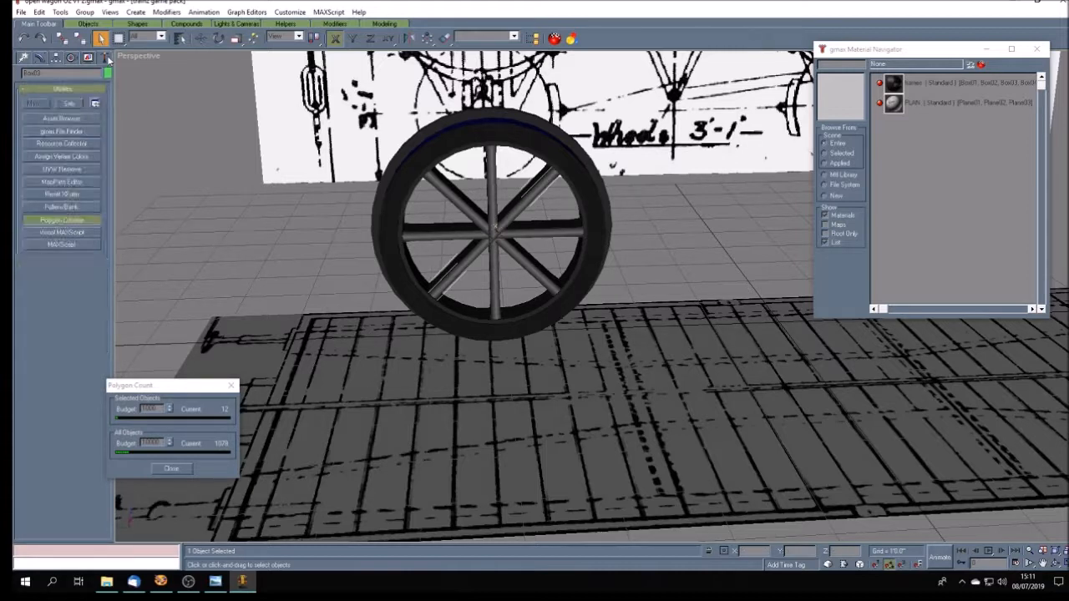
{"action": "left_click", "coordinate": [78, 195]}
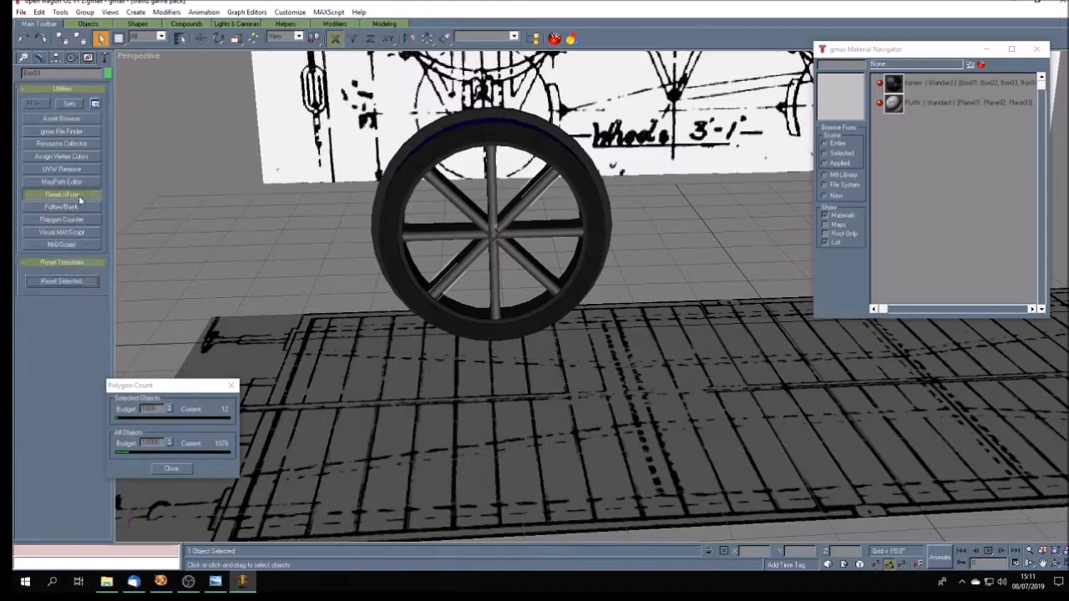
{"action": "left_click", "coordinate": [56, 282]}
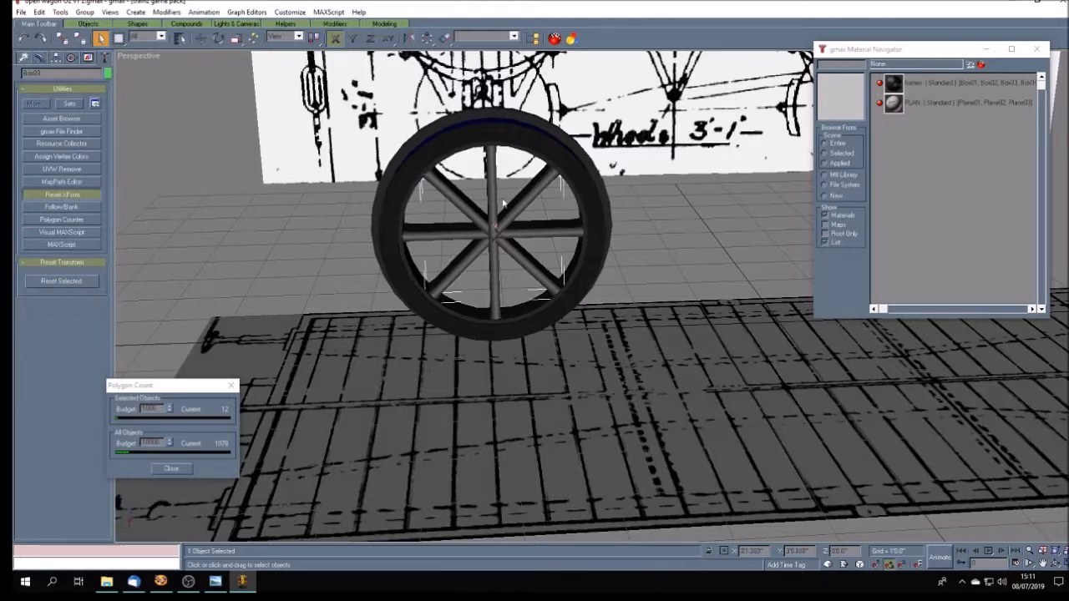
{"action": "left_click", "coordinate": [494, 223]}
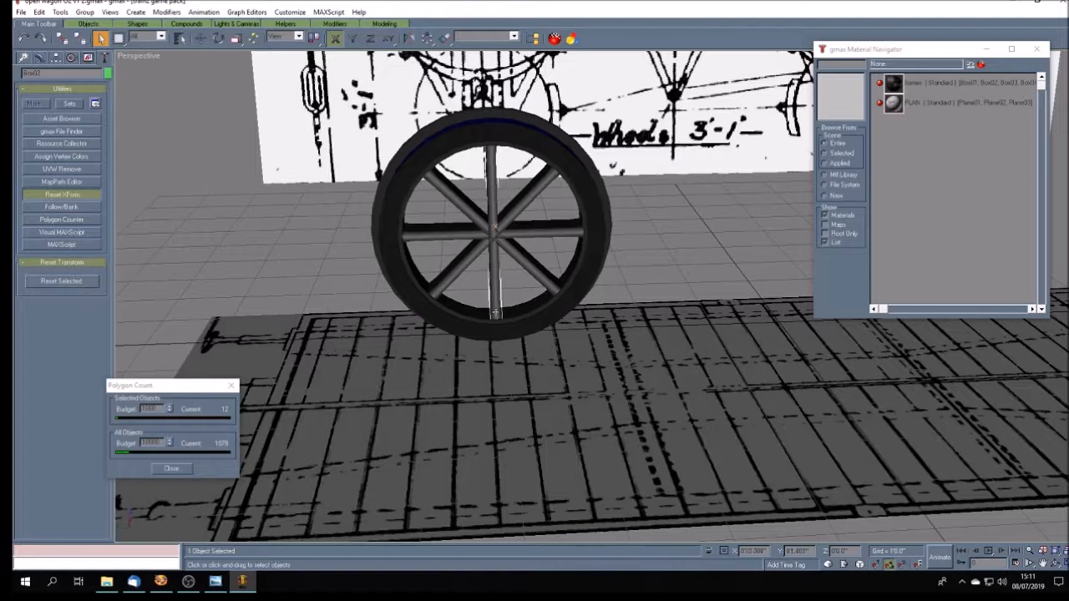
{"action": "left_click", "coordinate": [41, 281]}
{"action": "left_click", "coordinate": [434, 209]}
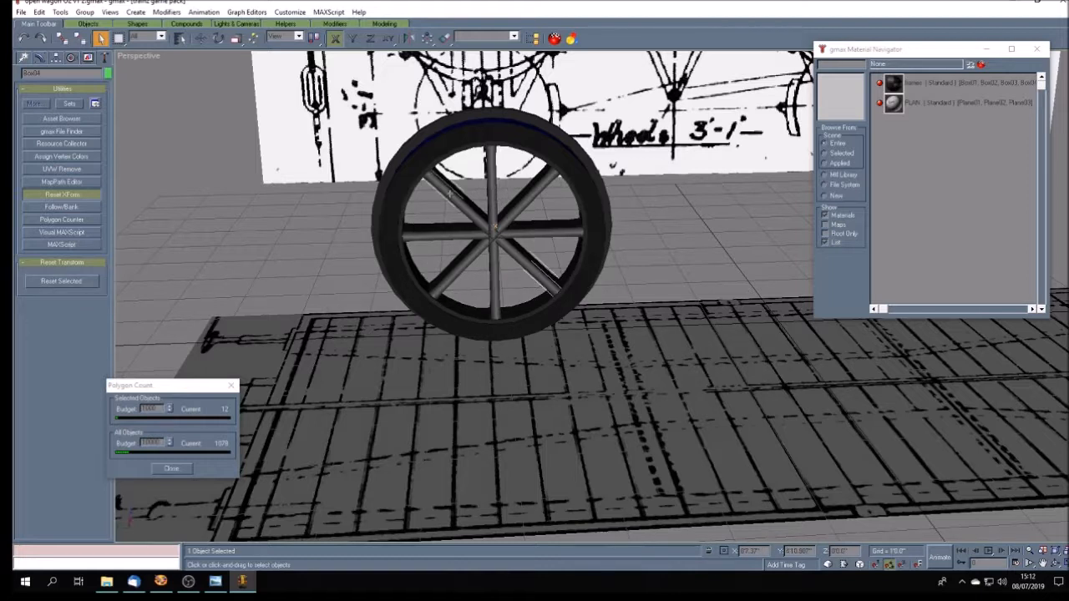
{"action": "left_click", "coordinate": [78, 280]}
{"action": "left_click", "coordinate": [351, 257]}
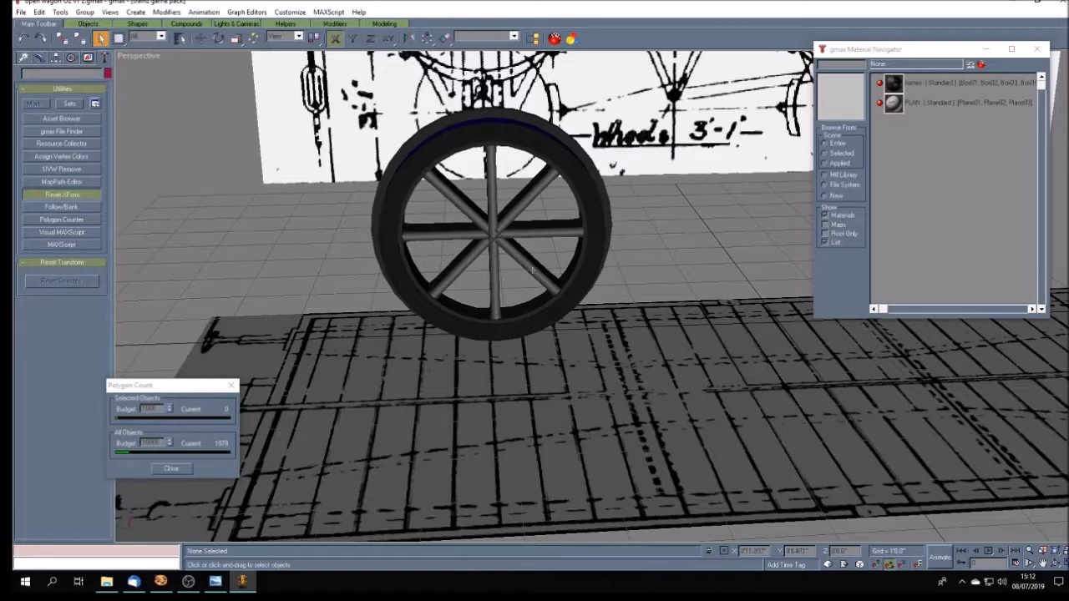
- Compare the modelled wheel's side profile and spokes with the wheels in the reference photo open wagon O2.jpg
{"action": "left_click", "coordinate": [1056, 564]}
{"action": "mouse_move", "coordinate": [557, 328]}
{"action": "left_mouse_down"}
{"action": "mouse_move", "coordinate": [626, 324]}
{"action": "mouse_move", "coordinate": [596, 328]}
{"action": "mouse_move", "coordinate": [572, 347]}
{"action": "mouse_move", "coordinate": [665, 333]}
{"action": "mouse_move", "coordinate": [640, 354]}
{"action": "mouse_move", "coordinate": [562, 356]}
{"action": "left_mouse_up"}
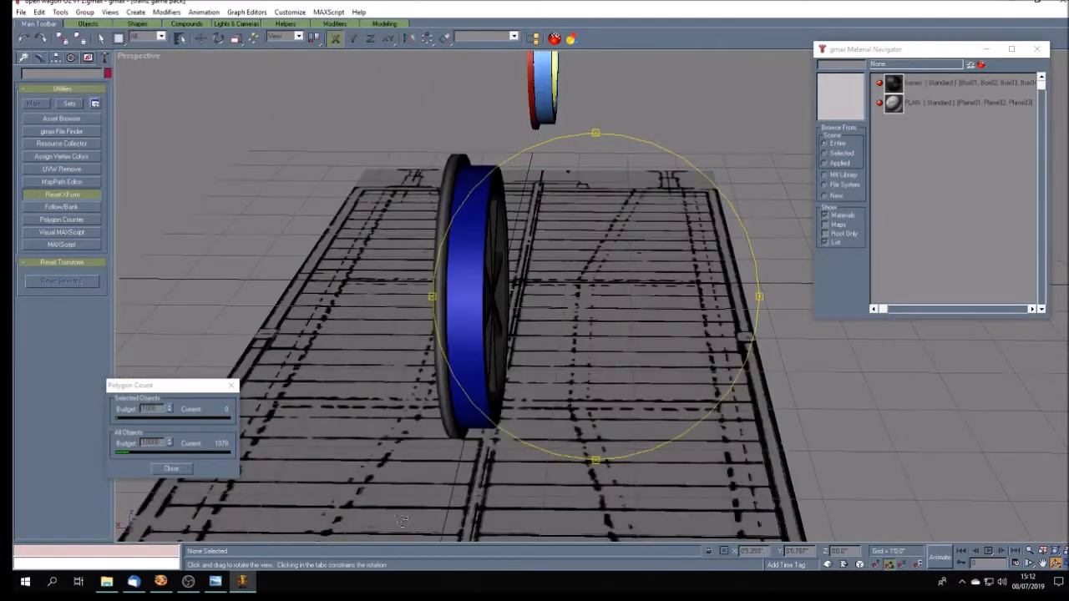
{"action": "left_click", "coordinate": [214, 584]}
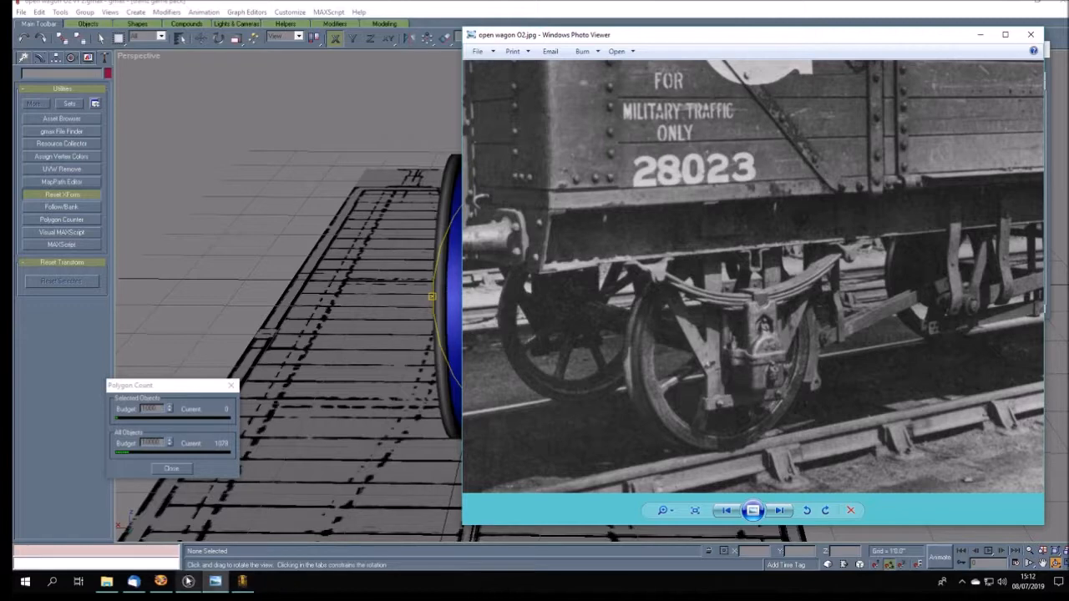
{"action": "left_click", "coordinate": [242, 582]}
{"action": "left_click_drag", "start_coordinate": [408, 384], "coordinate": [308, 240]}
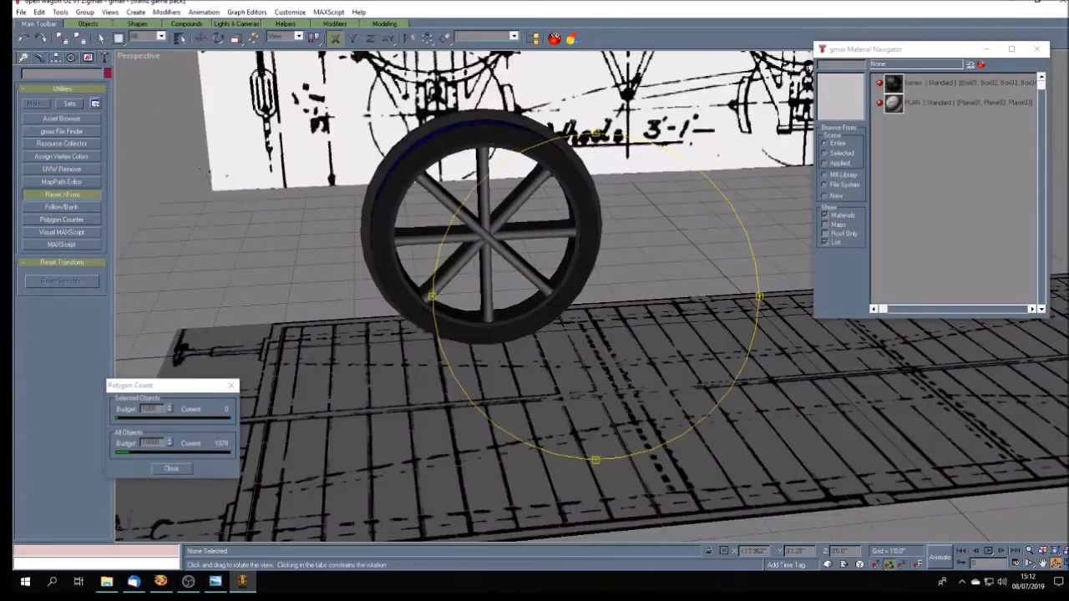
- Delete the vertical spoke and both diagonal spokes, keeping only the original horizontal one
{"action": "left_click", "coordinate": [100, 37]}
{"action": "left_click", "coordinate": [482, 193]}
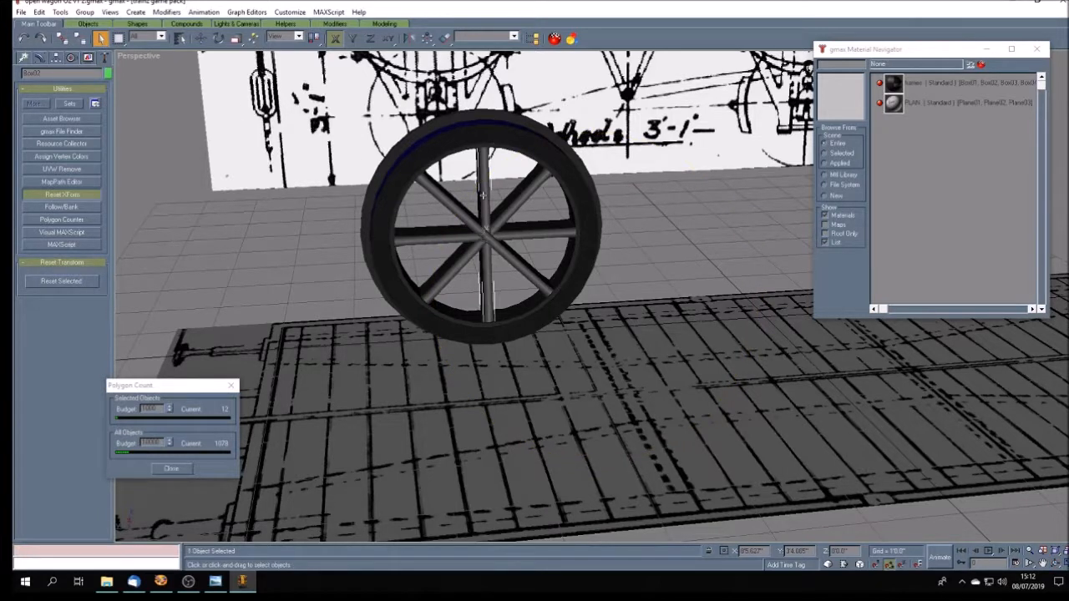
{"action": "key", "text": "Delete"}
{"action": "left_click", "coordinate": [518, 200]}
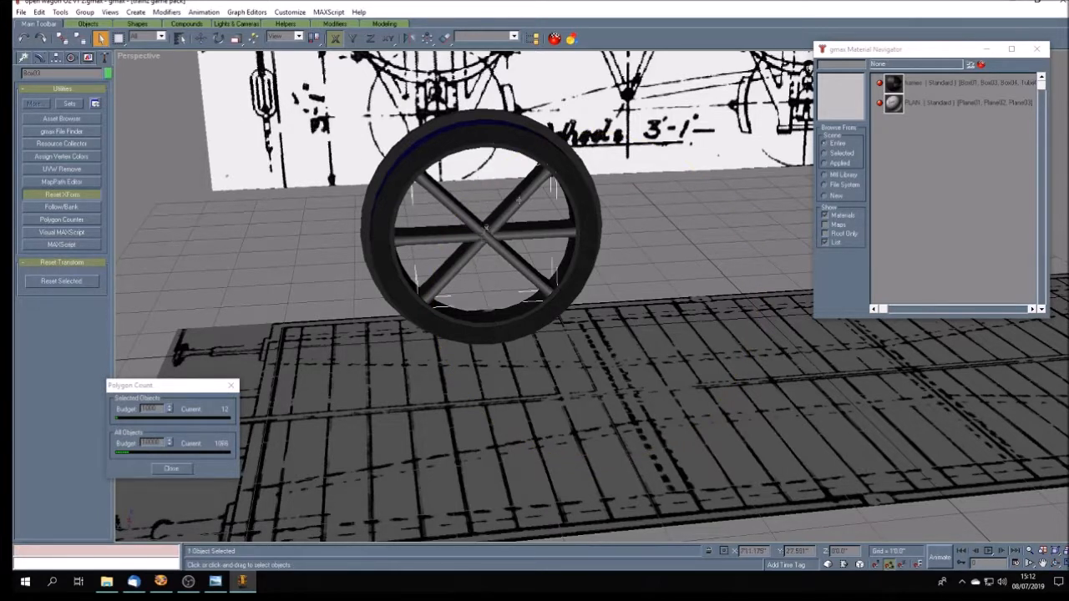
{"action": "key", "text": "Delete"}
{"action": "left_click", "coordinate": [520, 272]}
{"action": "key", "text": "Delete"}
- Move the horizontal spoke's flange-side vertices inward in the Top view to line up with the rim's inner edge line
{"action": "left_click", "coordinate": [456, 238]}
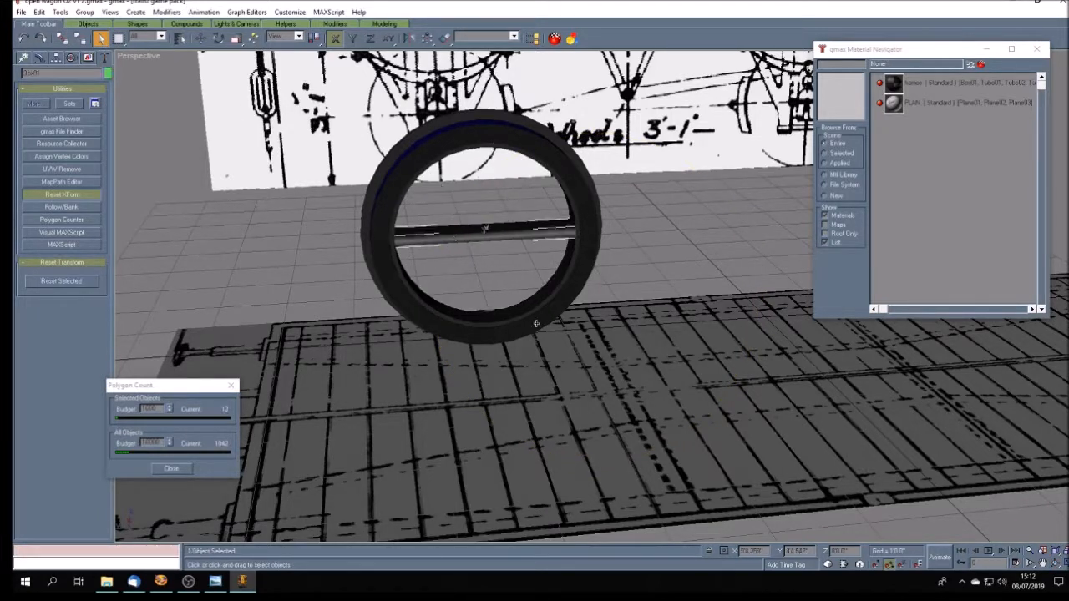
{"action": "left_click", "coordinate": [1042, 564]}
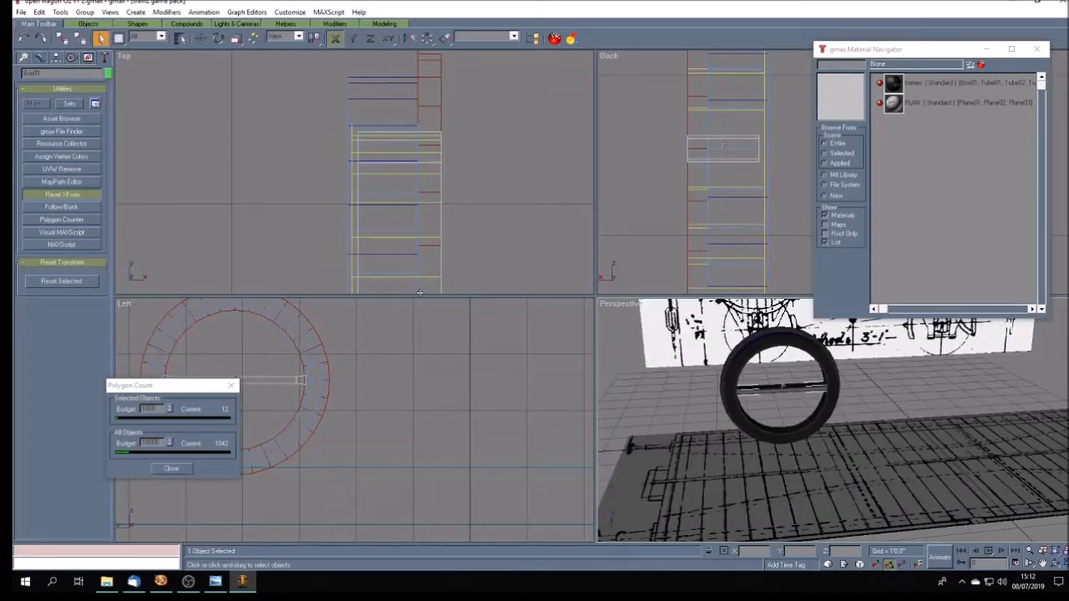
{"action": "left_click", "coordinate": [1043, 565]}
{"action": "left_click_drag", "start_coordinate": [404, 210], "coordinate": [402, 203]}
{"action": "scroll", "coordinate": [370, 117], "scroll_direction": "down", "scroll_amount": 5}
{"action": "left_click_drag", "start_coordinate": [364, 124], "coordinate": [366, 142]}
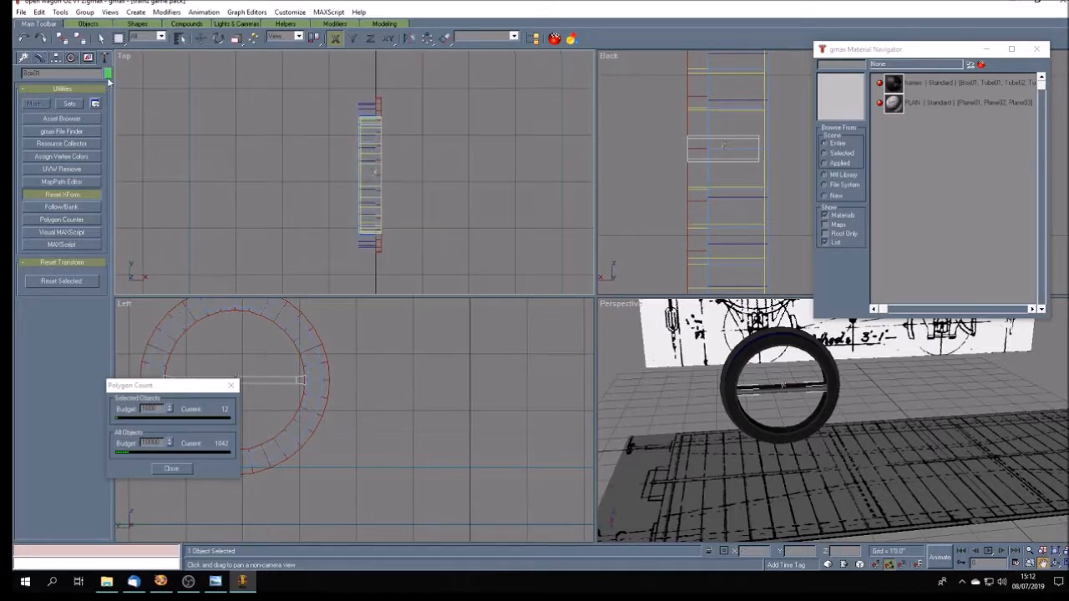
{"action": "left_click", "coordinate": [40, 58]}
{"action": "left_click", "coordinate": [50, 178]}
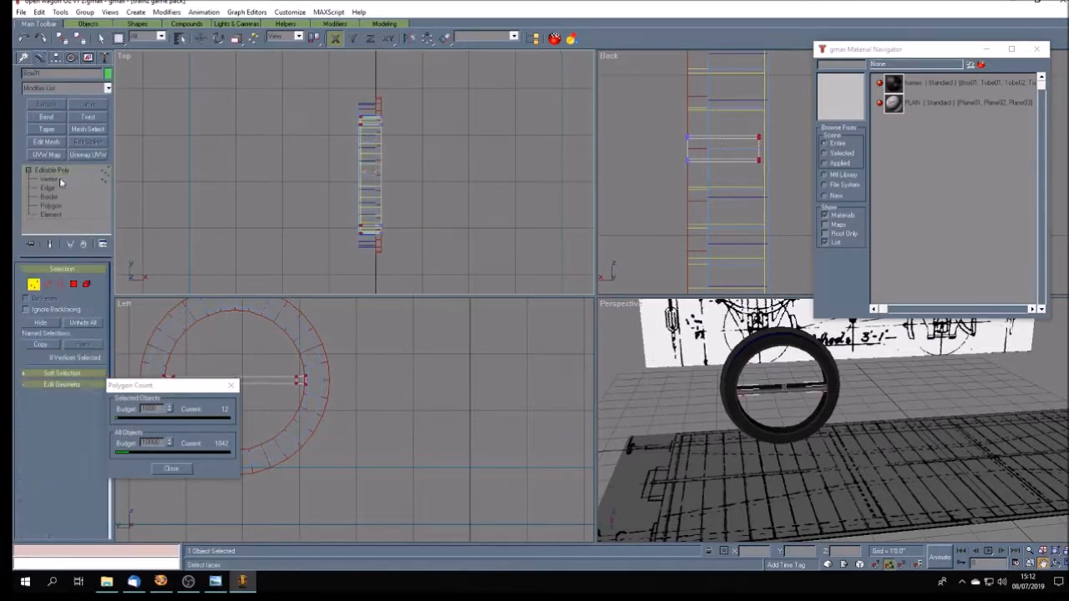
{"action": "left_click_drag", "start_coordinate": [401, 94], "coordinate": [373, 266]}
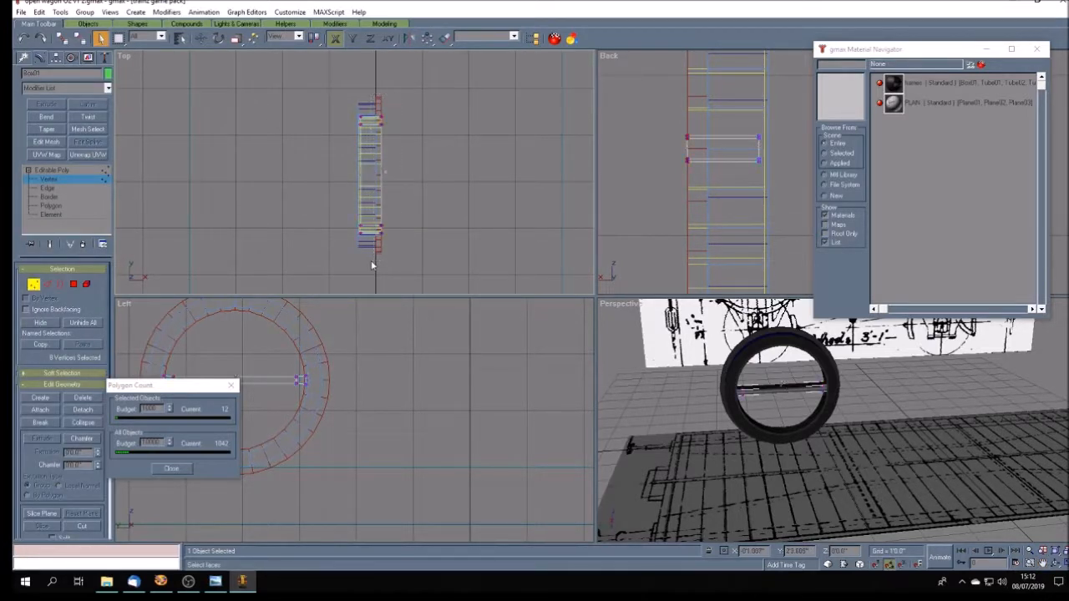
{"action": "scroll", "coordinate": [361, 210], "scroll_direction": "up", "scroll_amount": 3}
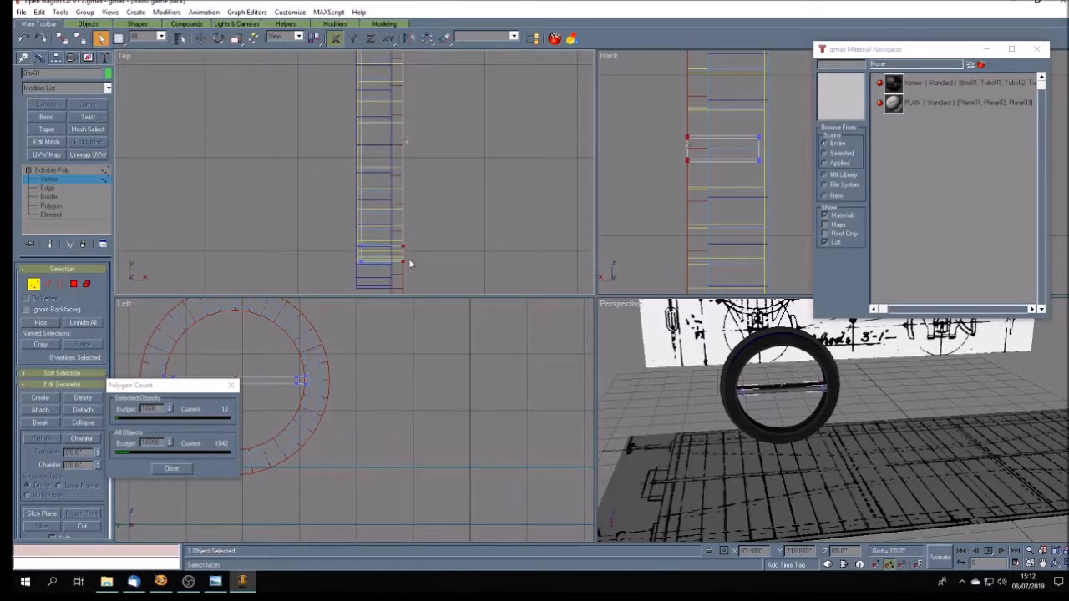
{"action": "key", "text": "w"}
{"action": "left_click_drag", "start_coordinate": [401, 247], "coordinate": [389, 248]}
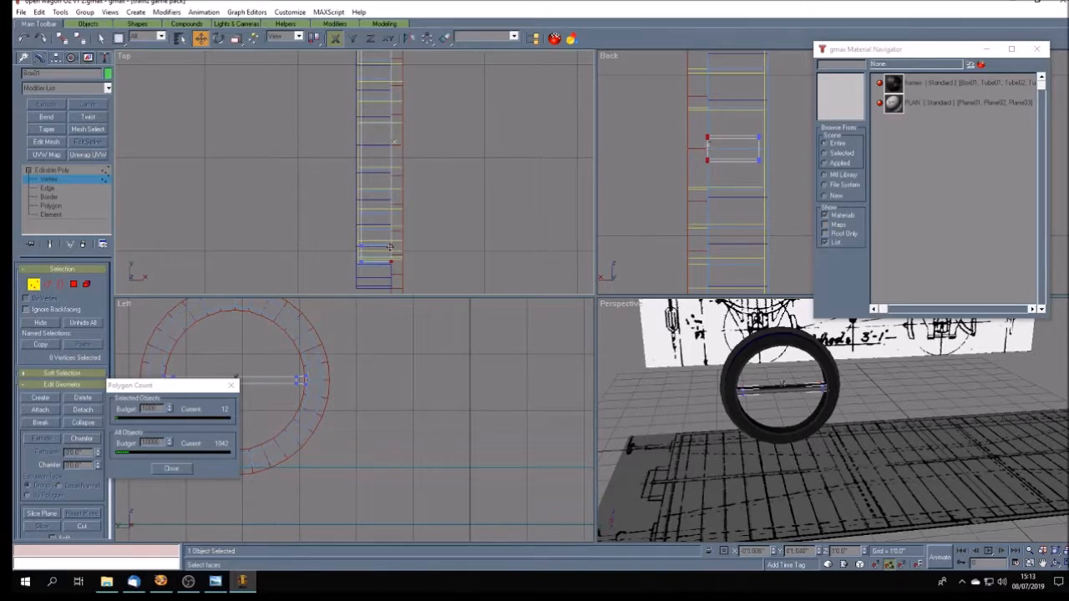
- Move the vertices on the spoke's opposite side slightly inward to narrow it further, and finish vertex editing with nothing selected
{"action": "left_click", "coordinate": [1057, 565]}
{"action": "mouse_move", "coordinate": [803, 440]}
{"action": "left_mouse_down"}
{"action": "mouse_move", "coordinate": [855, 451]}
{"action": "mouse_move", "coordinate": [816, 458]}
{"action": "left_mouse_up"}
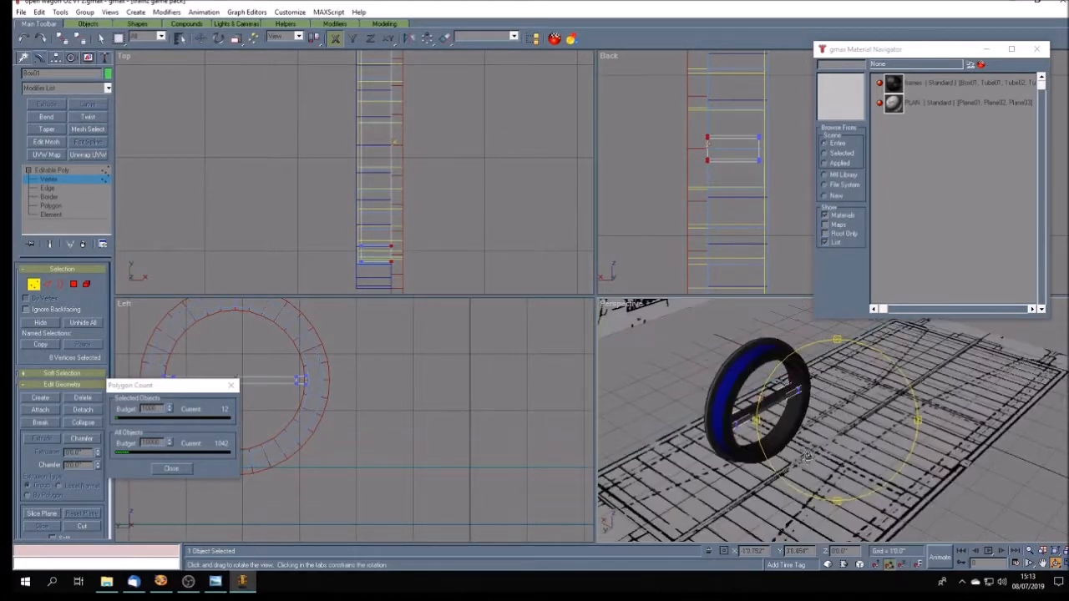
{"action": "left_click", "coordinate": [1042, 565]}
{"action": "left_click_drag", "start_coordinate": [365, 192], "coordinate": [389, 206]}
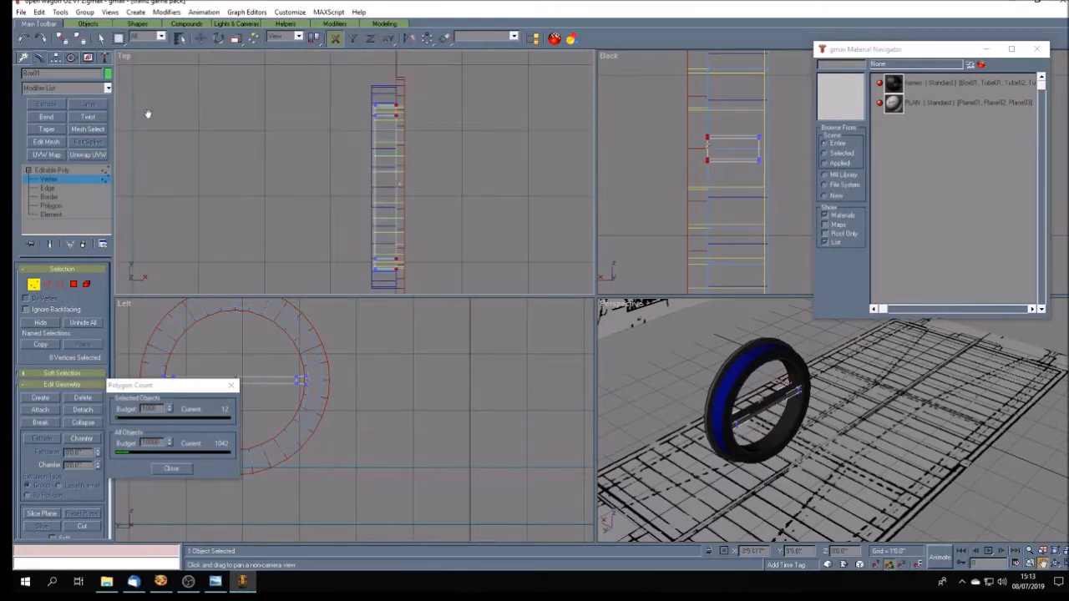
{"action": "left_click", "coordinate": [200, 37]}
{"action": "left_click_drag", "start_coordinate": [328, 98], "coordinate": [378, 283]}
{"action": "scroll", "coordinate": [376, 279], "scroll_direction": "up", "scroll_amount": 6}
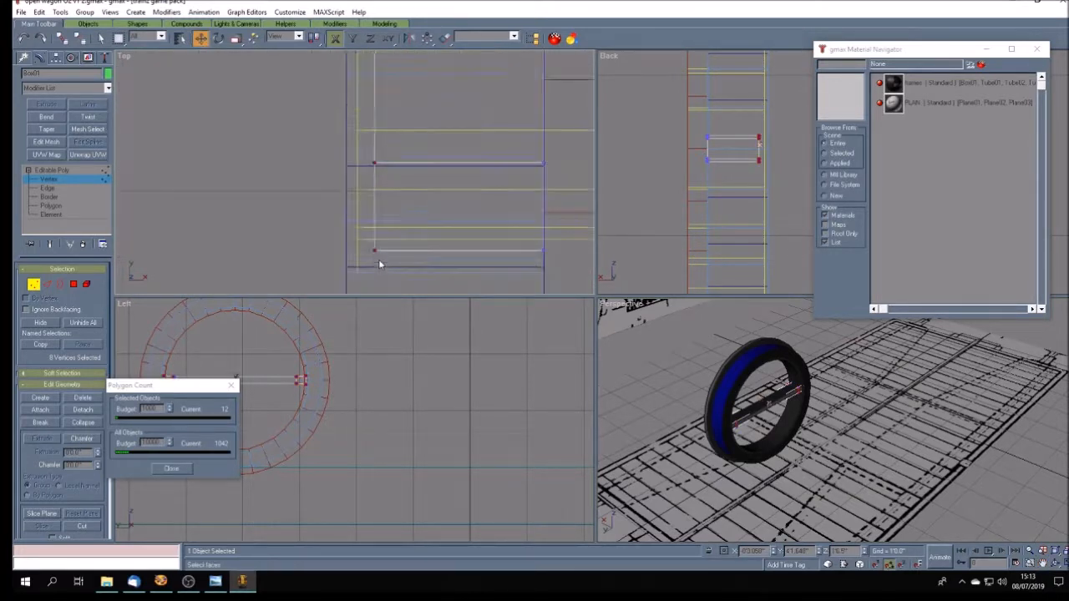
{"action": "left_click_drag", "start_coordinate": [374, 250], "coordinate": [388, 251]}
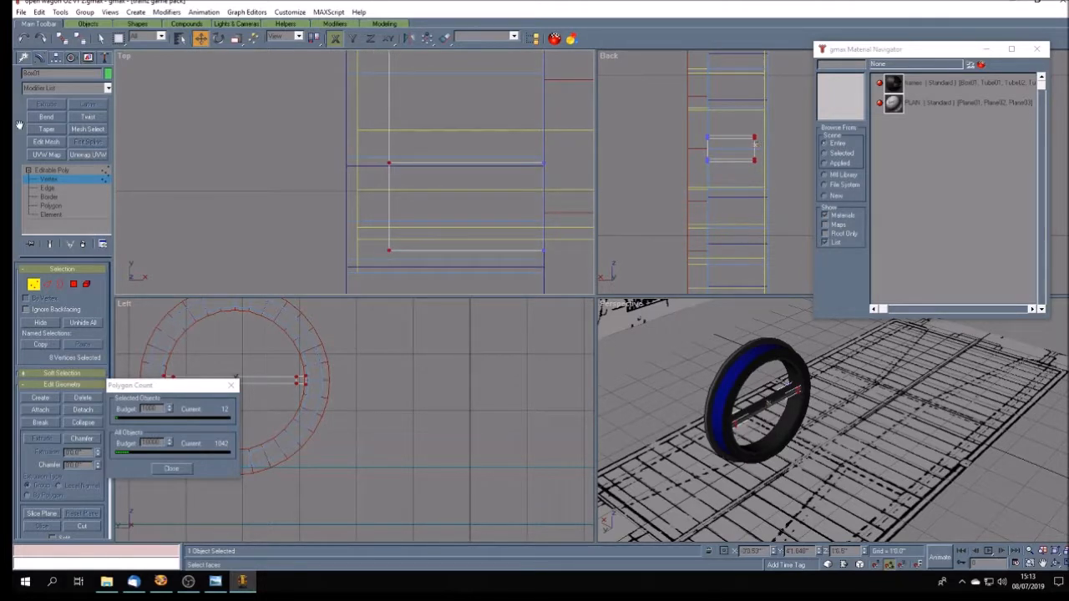
{"action": "left_click", "coordinate": [58, 171]}
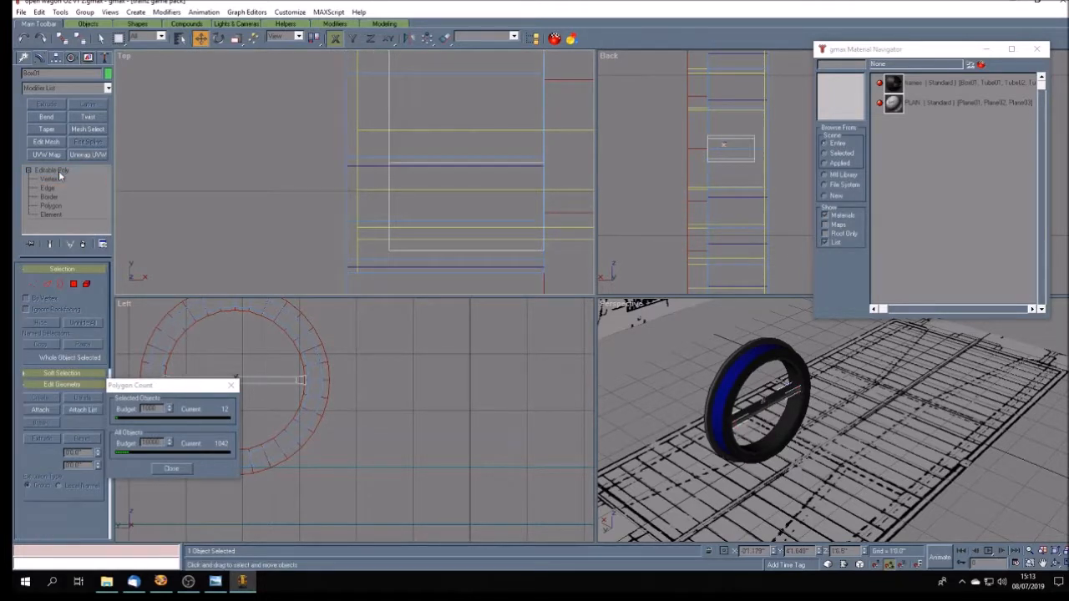
{"action": "left_click", "coordinate": [1038, 484]}
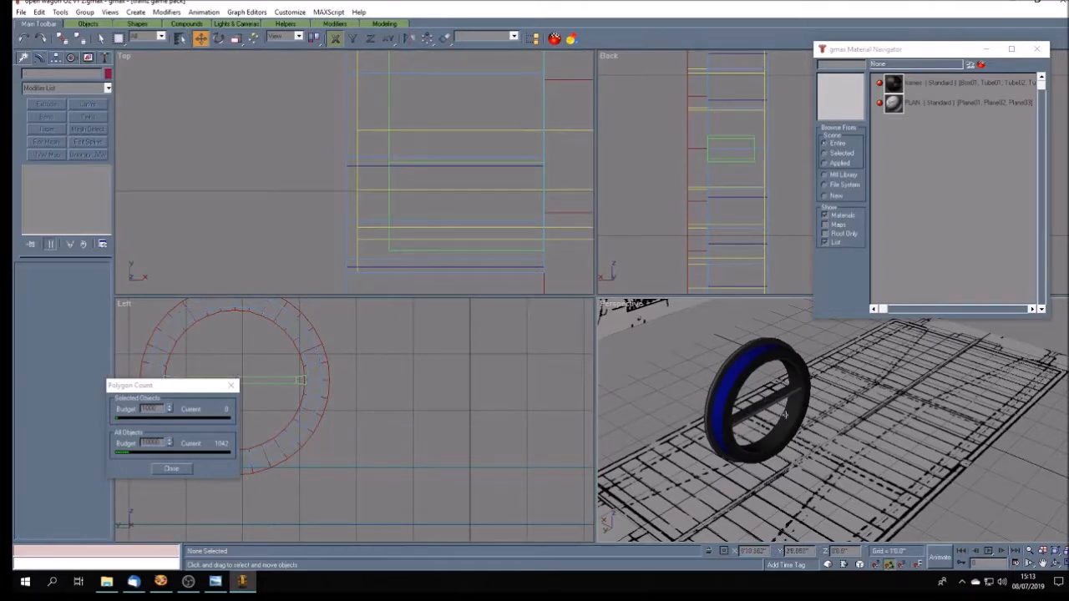
- Show the Left view as shaded and enlarge it to full size, centred on the wheel
{"action": "left_click", "coordinate": [778, 460]}
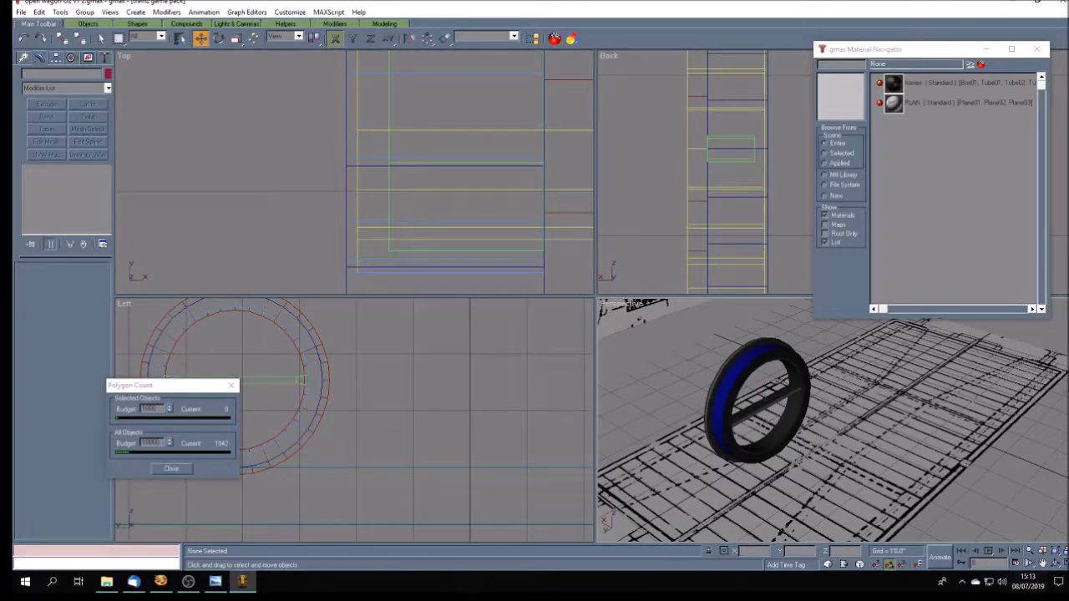
{"action": "left_click", "coordinate": [1064, 564]}
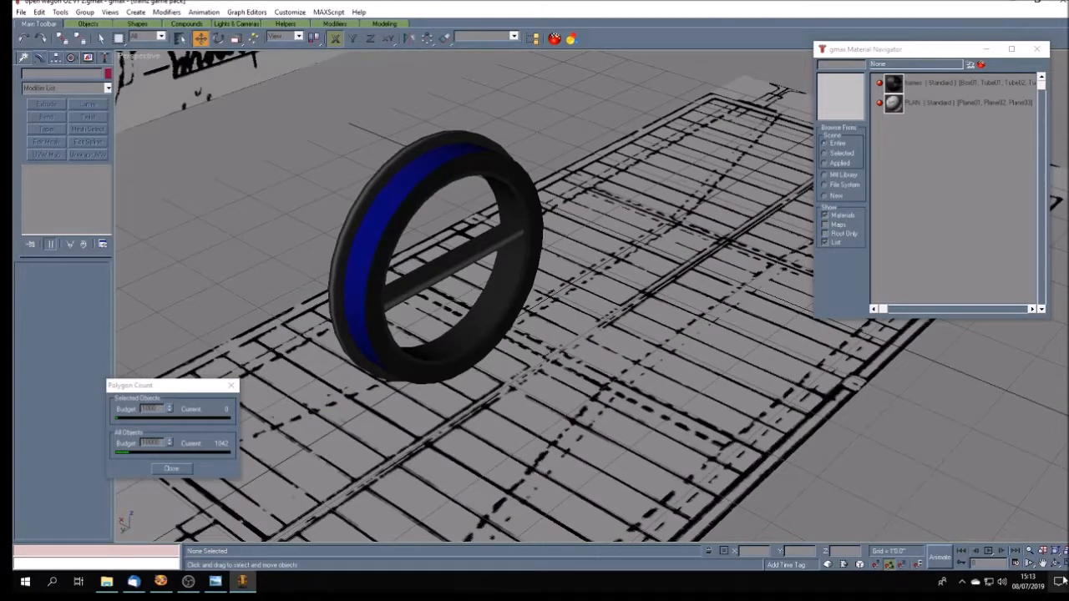
{"action": "left_click", "coordinate": [1063, 564]}
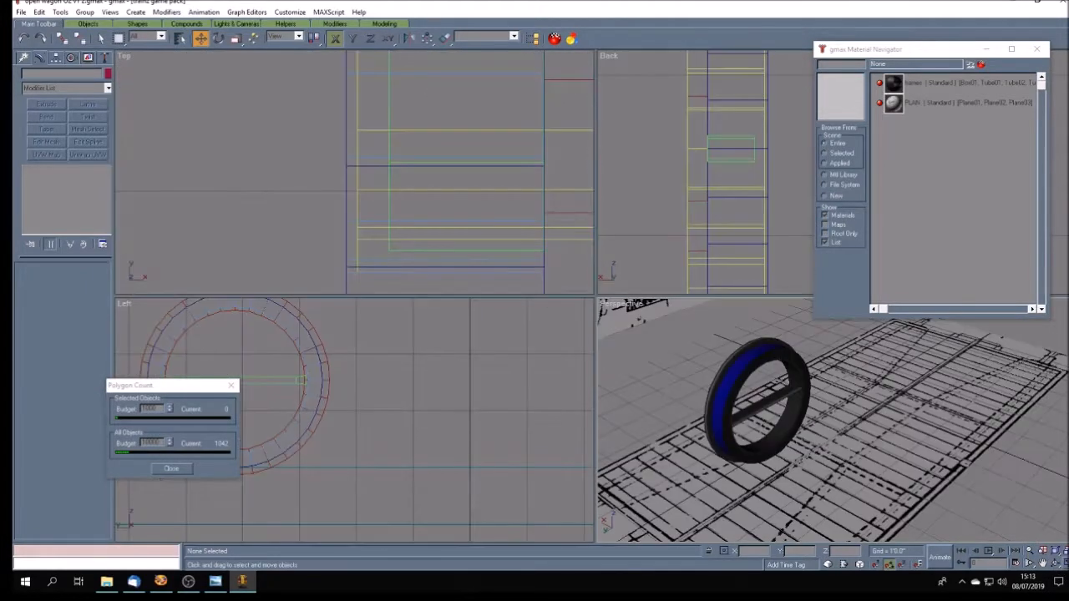
{"action": "right_click", "coordinate": [123, 304]}
{"action": "left_click", "coordinate": [155, 375]}
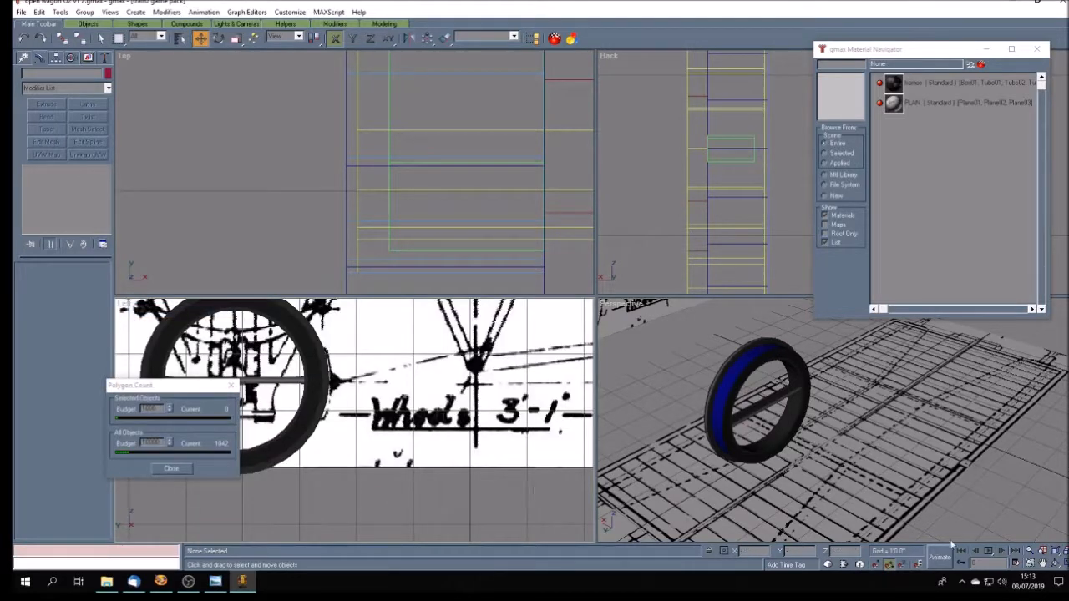
{"action": "left_click", "coordinate": [1042, 564]}
{"action": "left_click_drag", "start_coordinate": [338, 386], "coordinate": [519, 406]}
{"action": "key", "text": "w"}
{"action": "left_click_drag", "start_coordinate": [563, 282], "coordinate": [399, 318]}
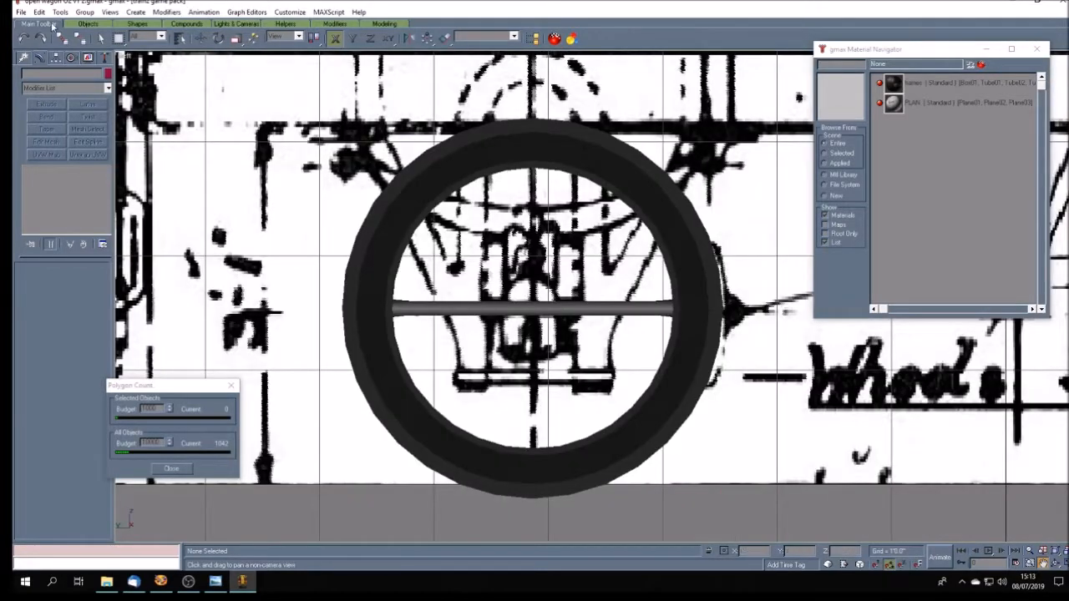
- Select the horizontal spoke and check its pivot position at the wheel's centre
{"action": "left_click", "coordinate": [100, 37]}
{"action": "left_click", "coordinate": [455, 309]}
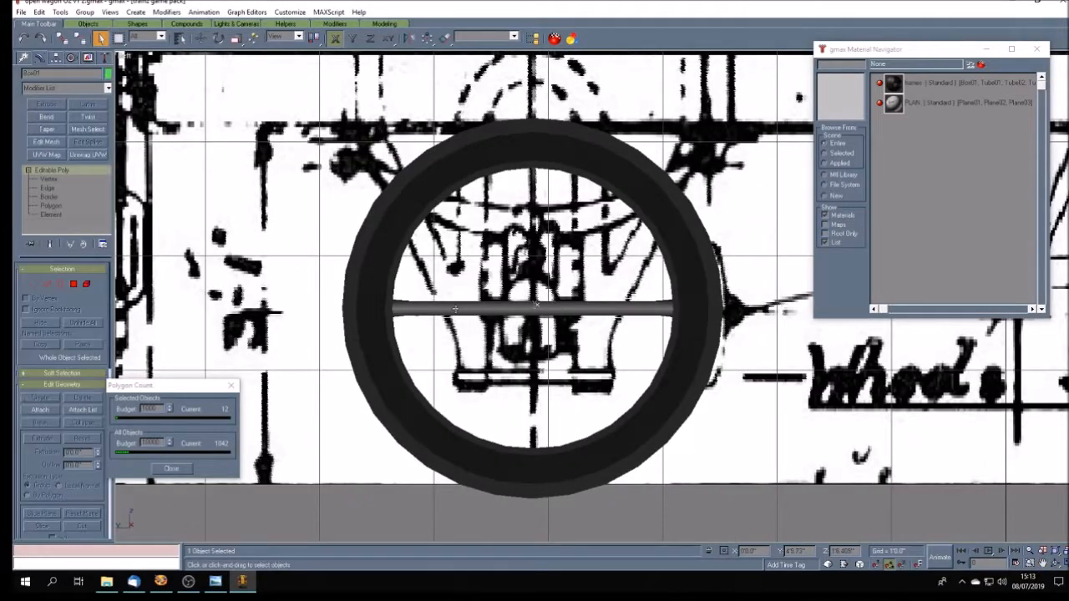
{"action": "left_click", "coordinate": [55, 59]}
{"action": "left_click", "coordinate": [67, 130]}
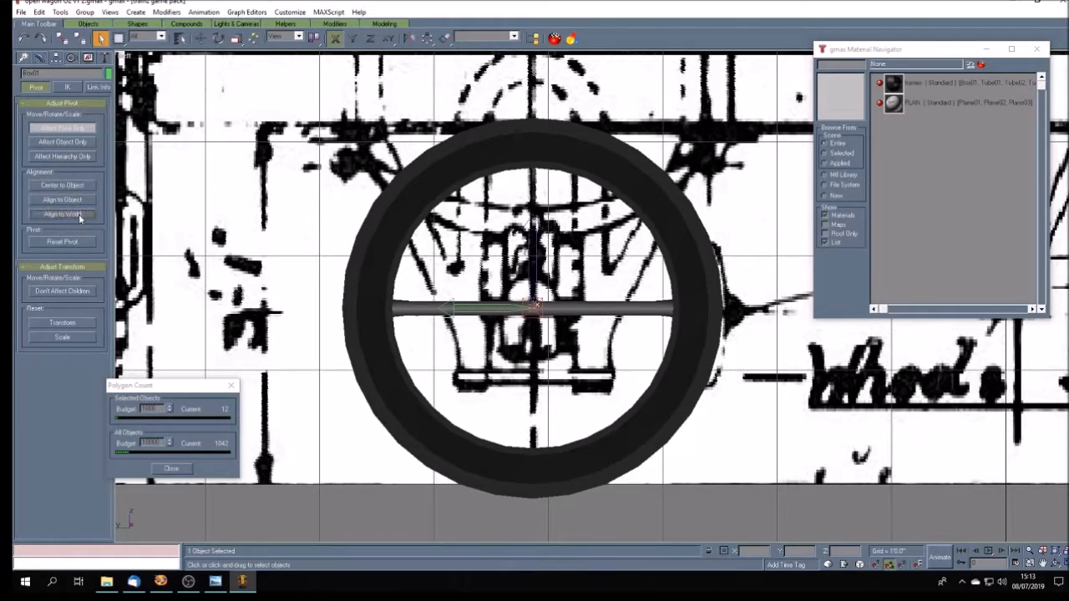
{"action": "left_click", "coordinate": [82, 129]}
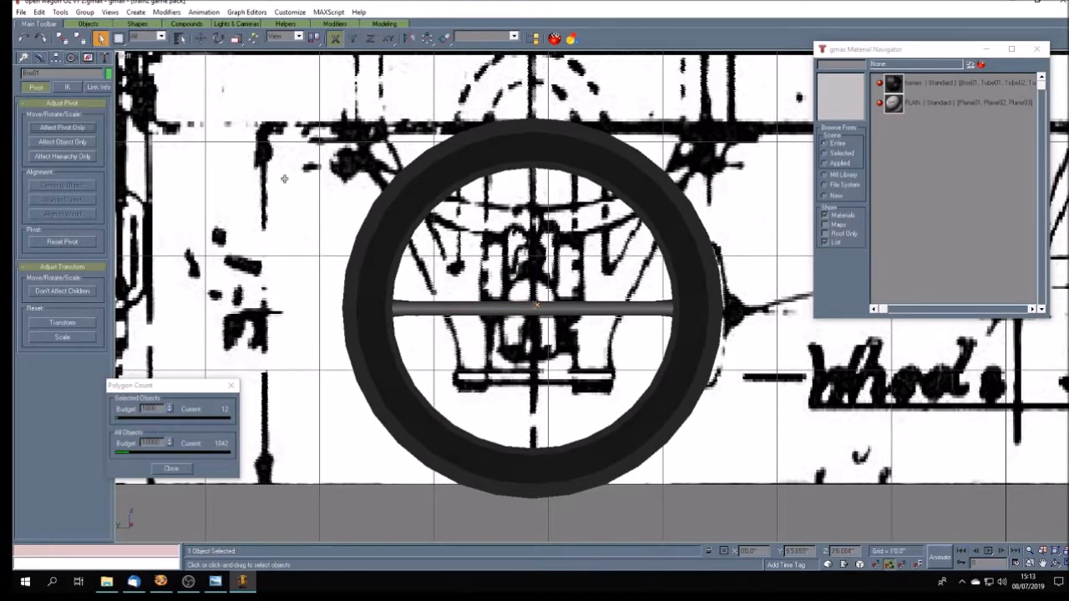
{"action": "key", "text": "e"}
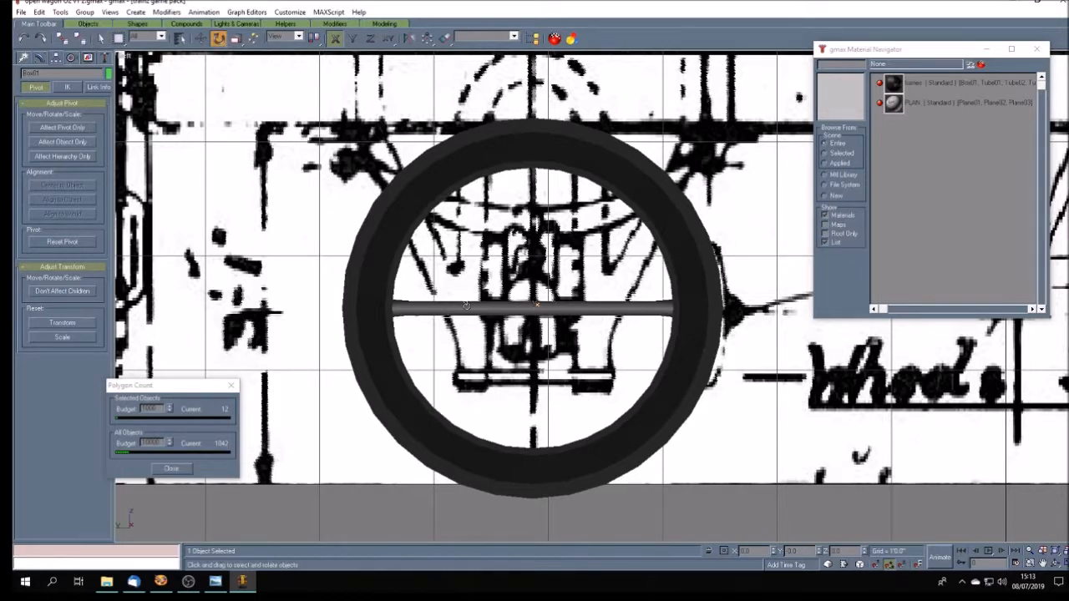
{"action": "left_click_drag", "start_coordinate": [465, 306], "coordinate": [464, 288], "text": "shift"}
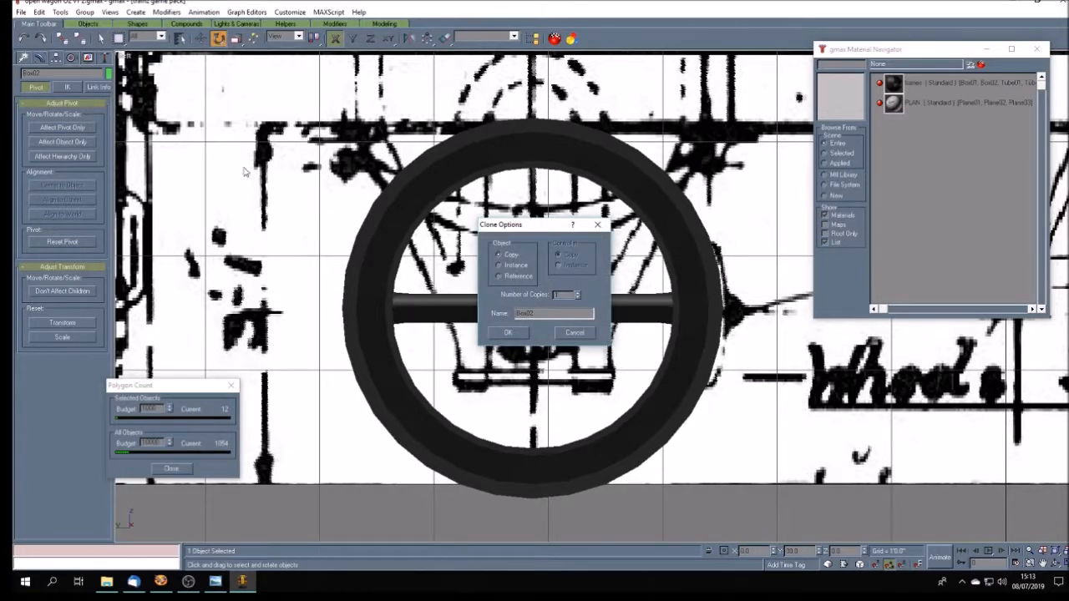
{"action": "left_click", "coordinate": [575, 331]}
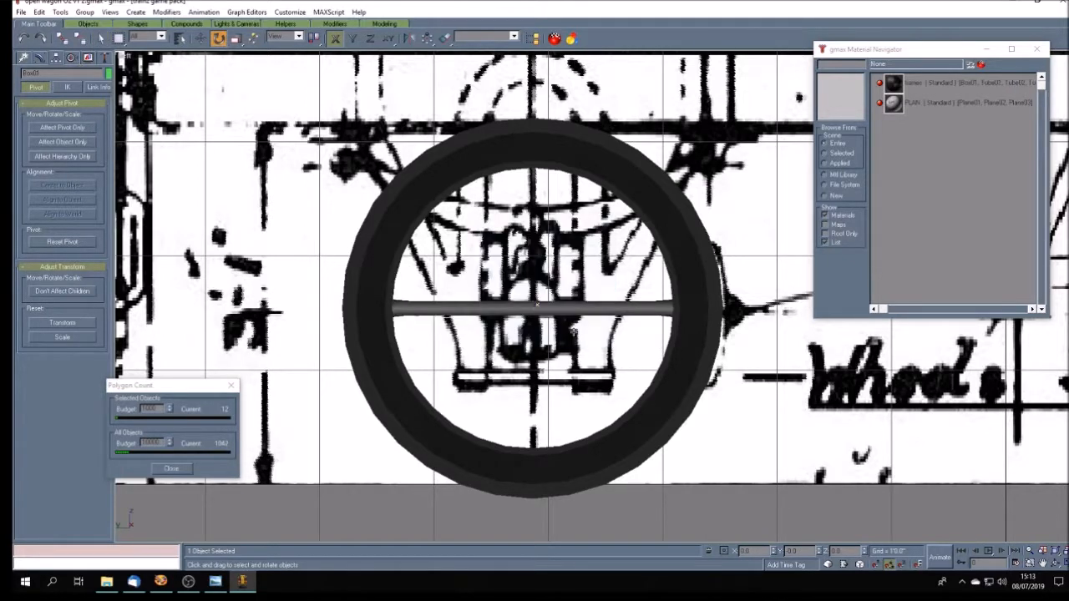
{"action": "left_click", "coordinate": [353, 38]}
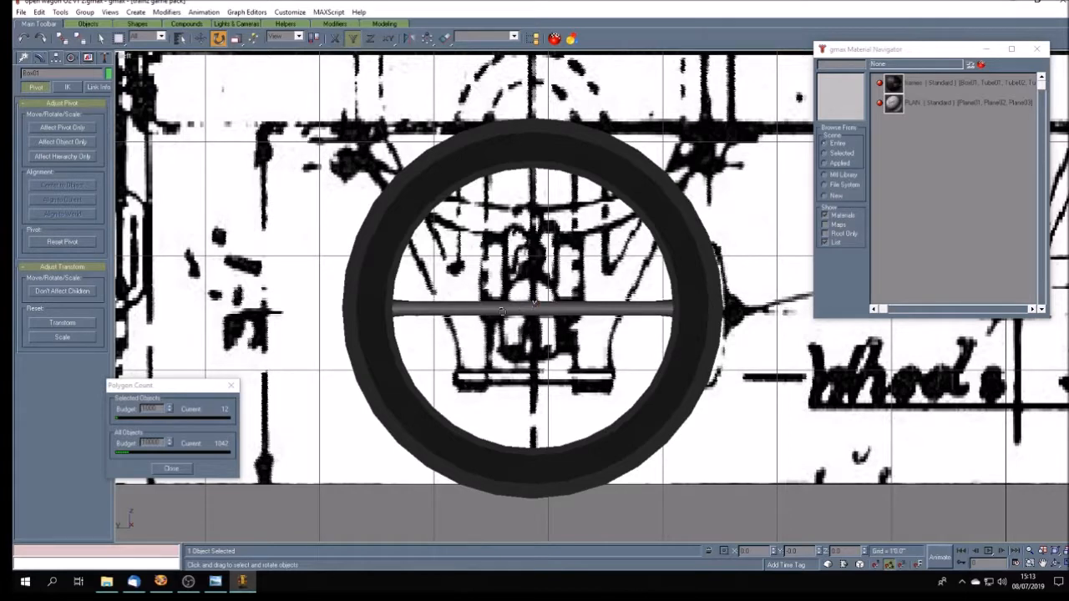
{"action": "left_click_drag", "start_coordinate": [498, 307], "coordinate": [498, 290], "text": "shift"}
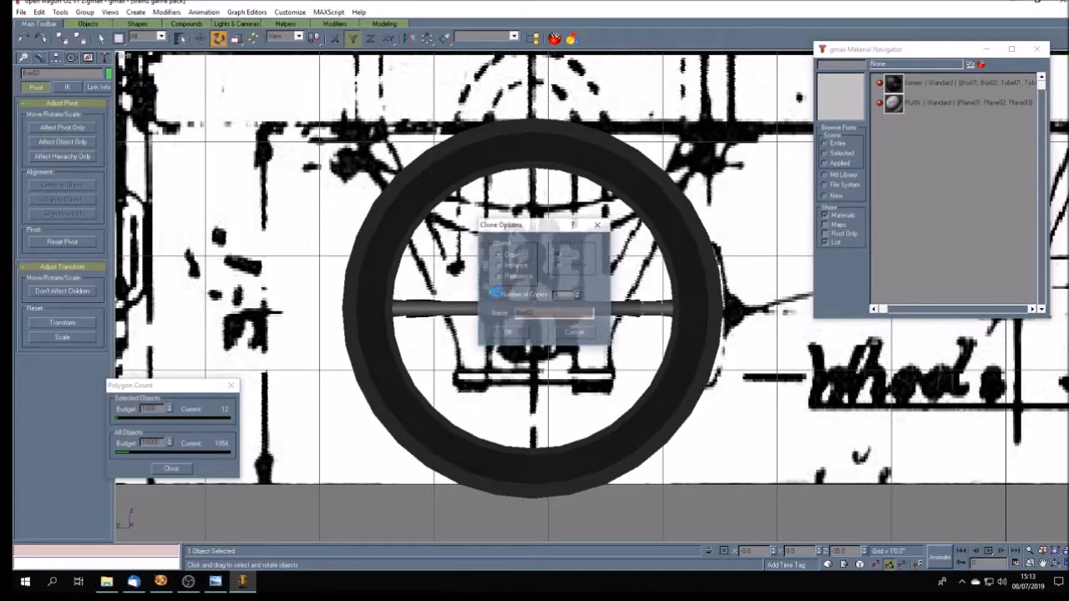
{"action": "left_click", "coordinate": [575, 332]}
- Clone the horizontal spoke as a copy rotated 90 degrees about the view's Z axis to form the vertical spoke
{"action": "left_click", "coordinate": [371, 39]}
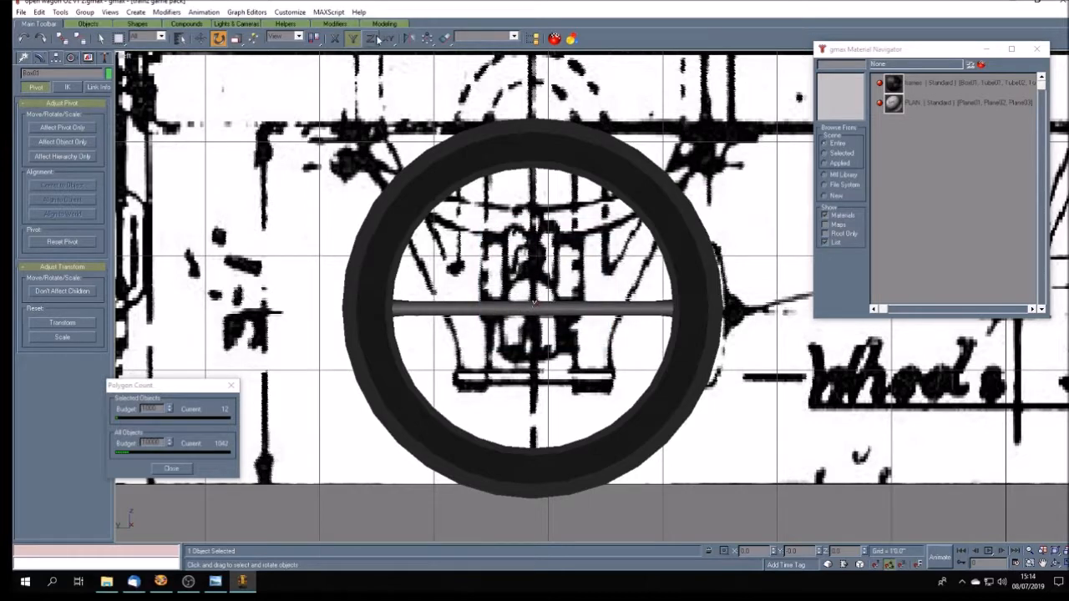
{"action": "left_click_drag", "start_coordinate": [503, 308], "coordinate": [502, 262], "text": "shift"}
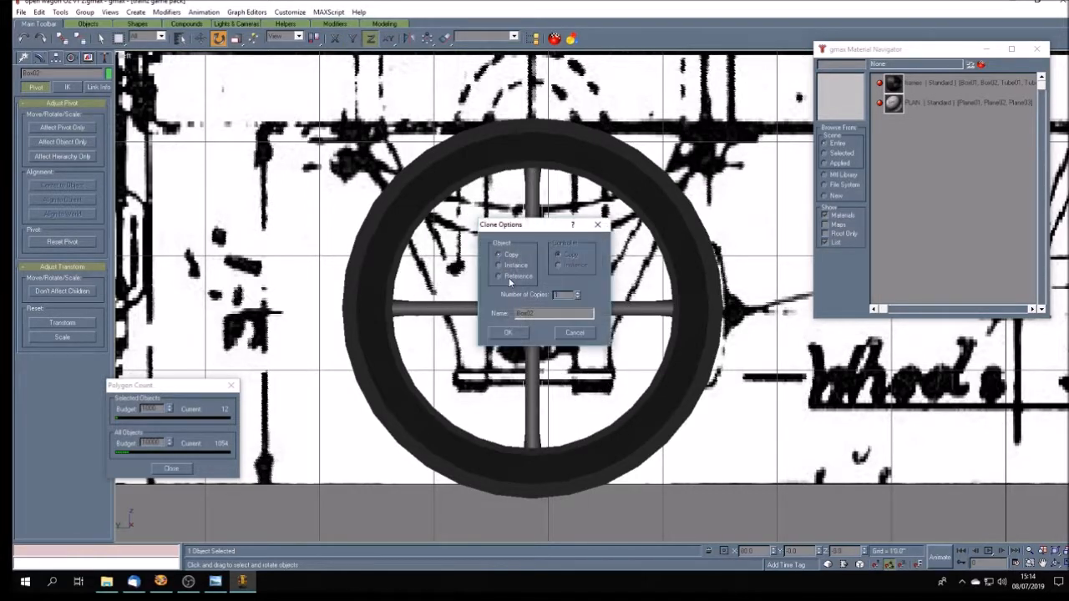
{"action": "left_click", "coordinate": [512, 333]}
- Clone the vertical spoke as a copy turned about the view's Z axis to 135 degrees, forming a diagonal spoke
{"action": "left_click_drag", "start_coordinate": [529, 253], "coordinate": [534, 227], "text": "shift"}
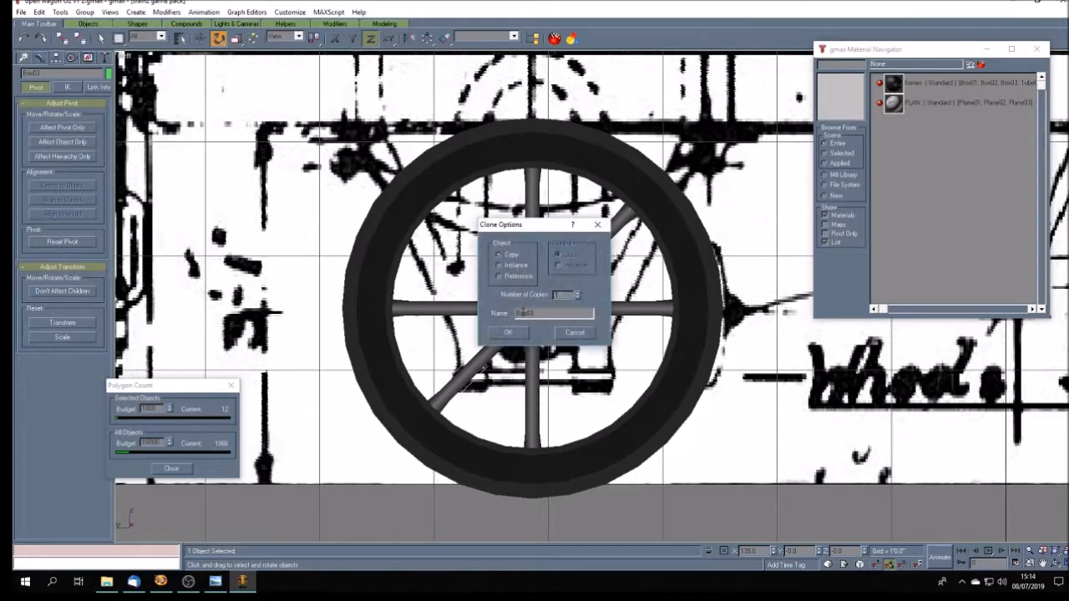
{"action": "left_click", "coordinate": [507, 332]}
{"action": "key", "text": "F3"}
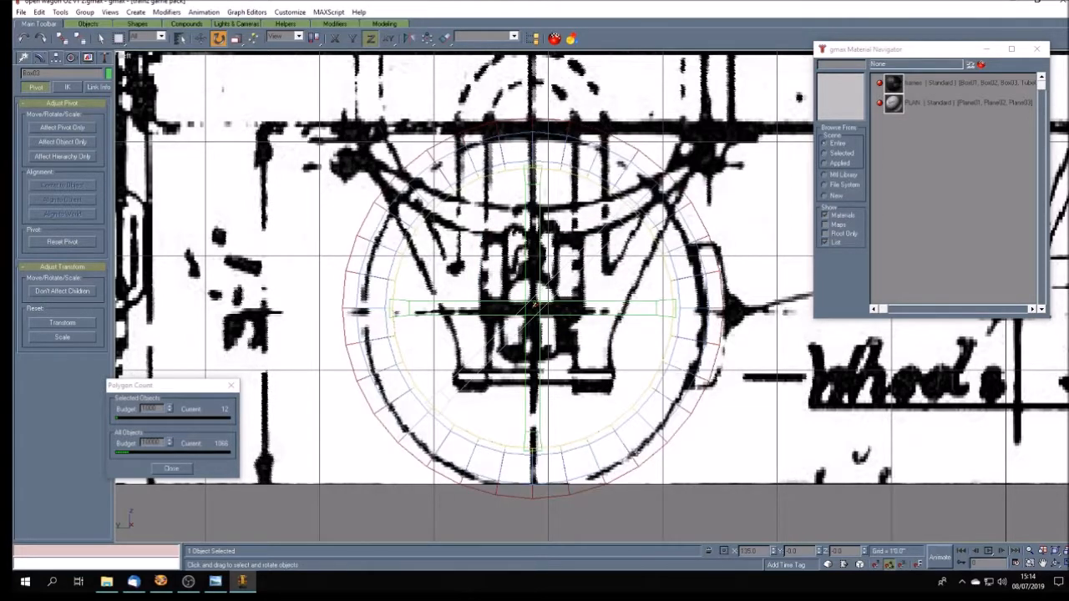
{"action": "key", "text": "F3"}
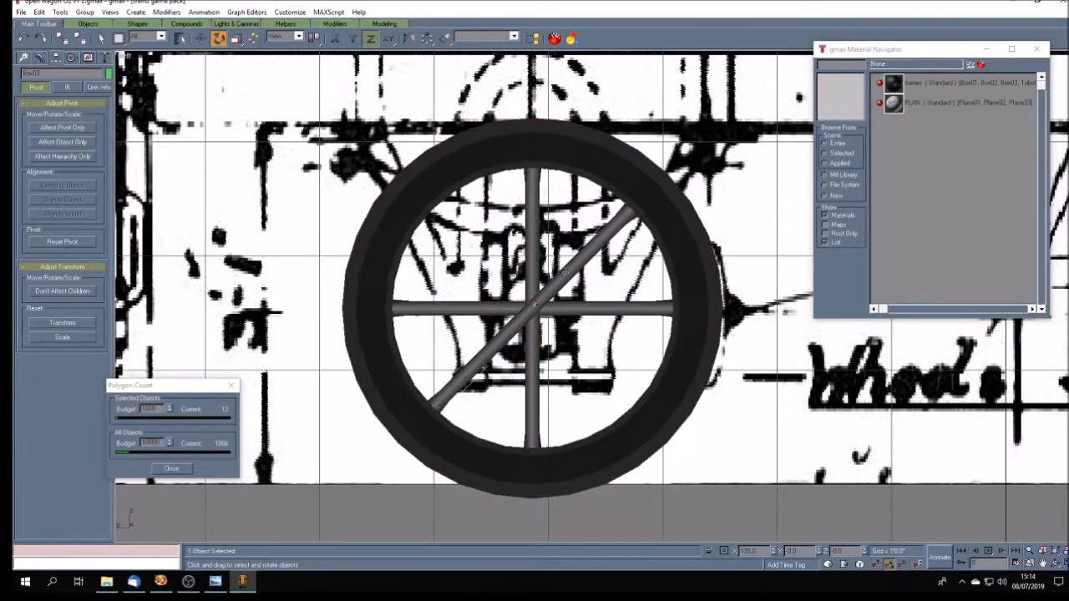
- Clone the diagonal spoke as a copy turned 90 degrees about the view's Z axis, forming the opposite diagonal spoke
{"action": "left_click_drag", "start_coordinate": [564, 271], "coordinate": [545, 224], "text": "shift"}
{"action": "left_click", "coordinate": [511, 331]}
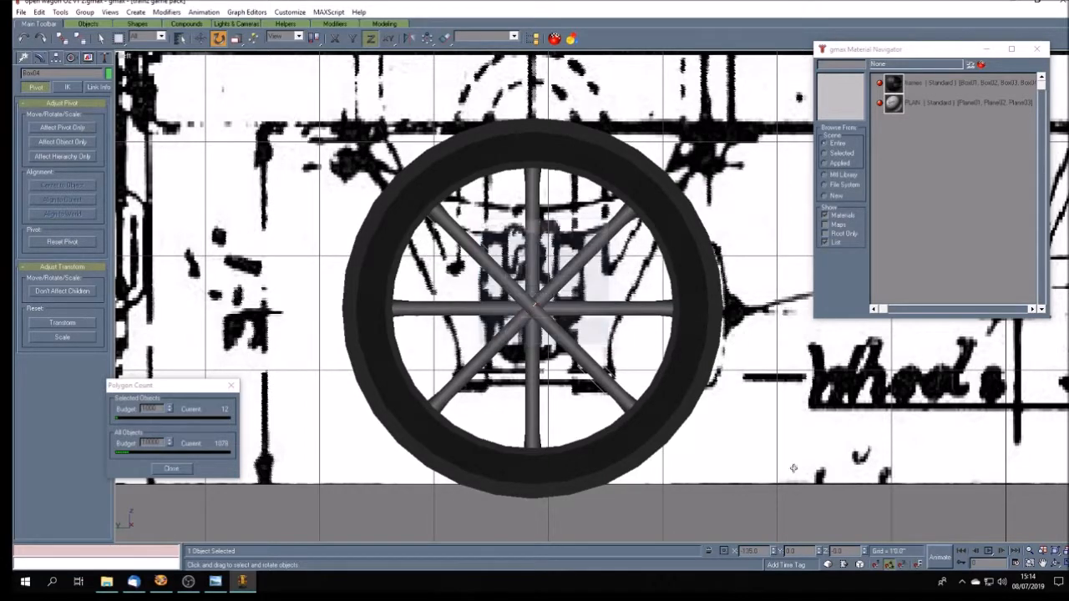
{"action": "key", "text": "w"}
{"action": "left_click", "coordinate": [997, 520]}
- Show the Perspective view at full size and examine the spoked wheel above the wagon plan
{"action": "left_click", "coordinate": [1043, 564]}
{"action": "left_click_drag", "start_coordinate": [755, 440], "coordinate": [734, 418]}
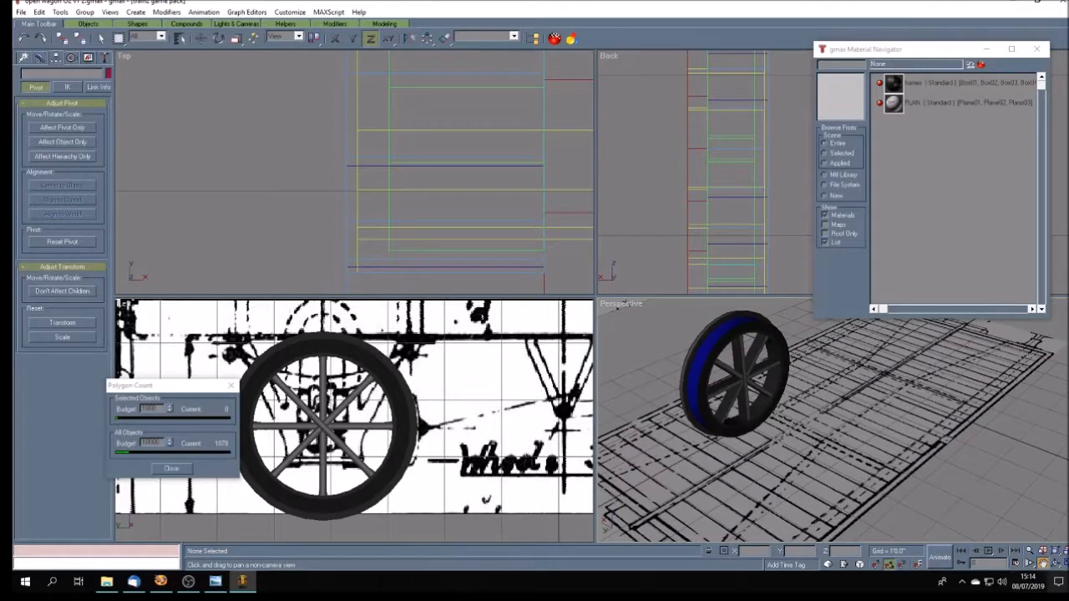
{"action": "left_click", "coordinate": [1057, 564]}
{"action": "left_click_drag", "start_coordinate": [427, 297], "coordinate": [477, 306]}
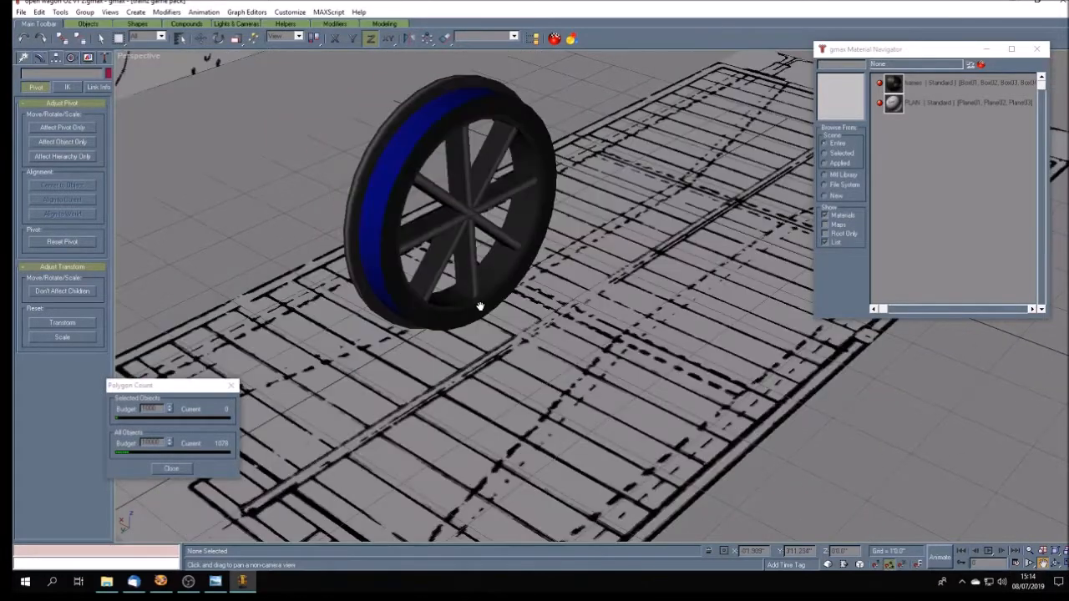
{"action": "left_click_drag", "start_coordinate": [482, 290], "coordinate": [515, 292]}
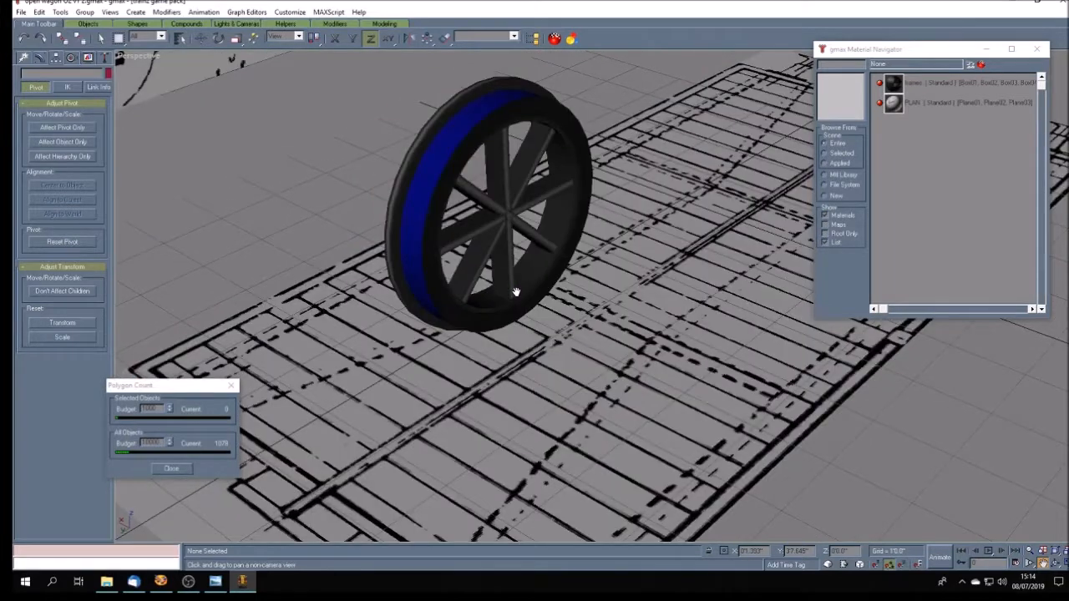
{"action": "scroll", "coordinate": [516, 292], "scroll_direction": "down", "scroll_amount": 5}
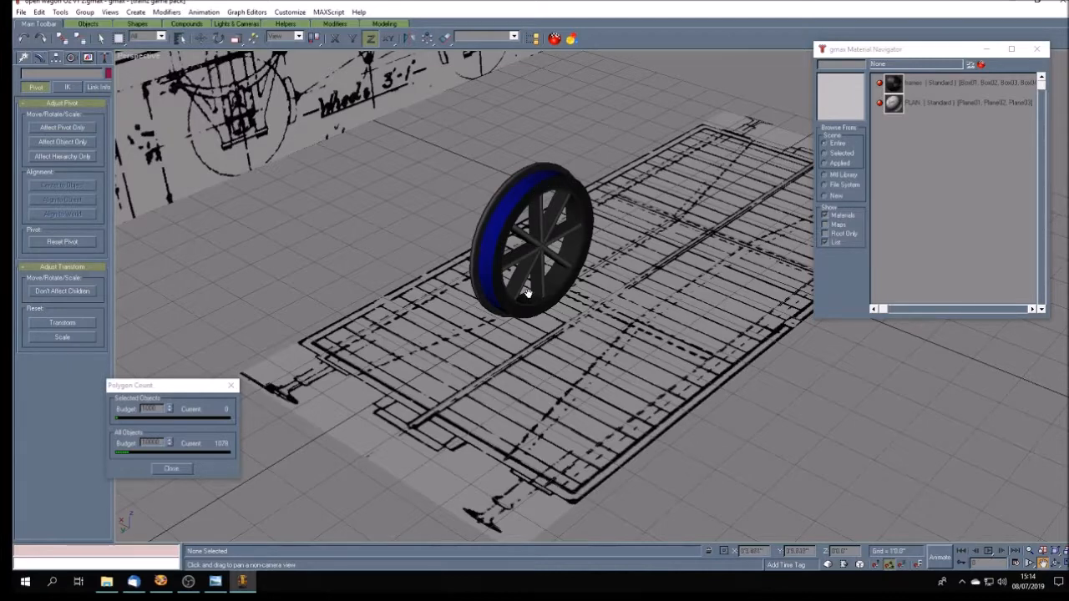
- Switch to File Explorer and copy Env_metal.bmp from the carriages folder inside gwr standard gauge
{"action": "left_click", "coordinate": [106, 582]}
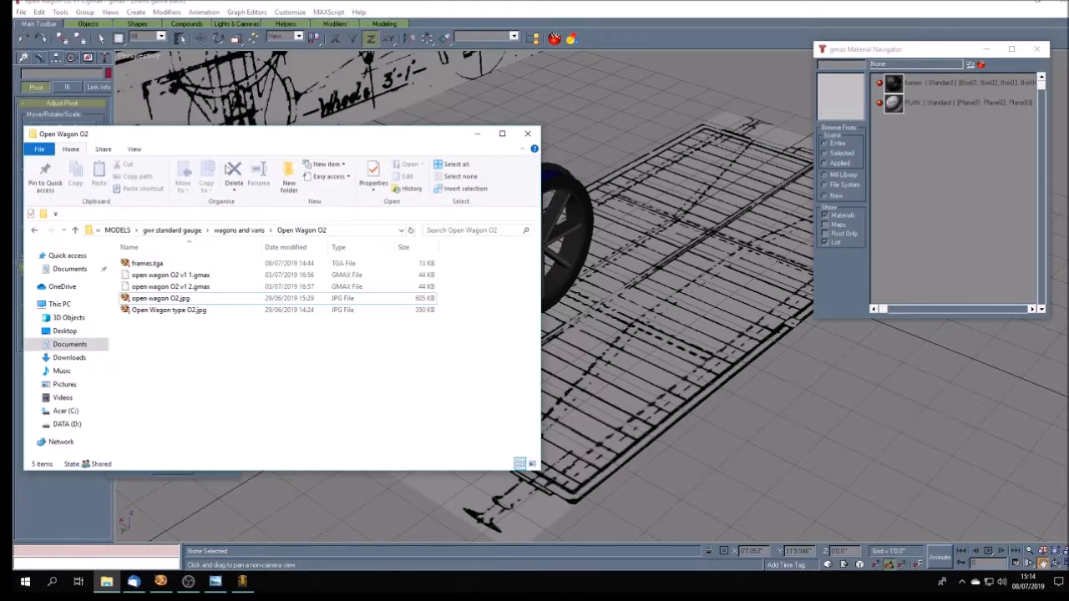
{"action": "left_click_drag", "start_coordinate": [300, 146], "coordinate": [392, 146]}
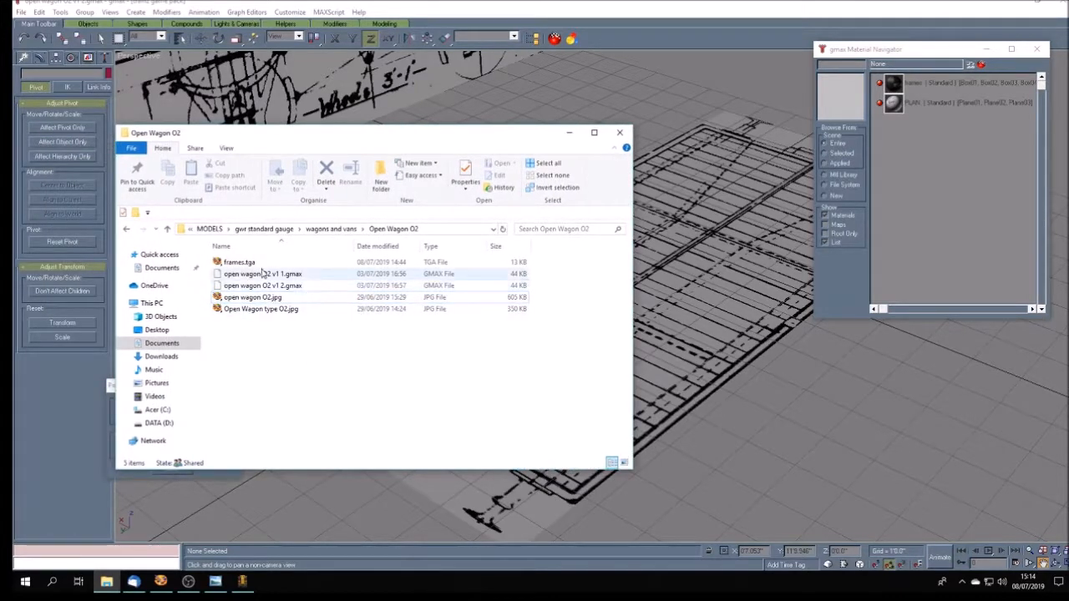
{"action": "left_click", "coordinate": [273, 230]}
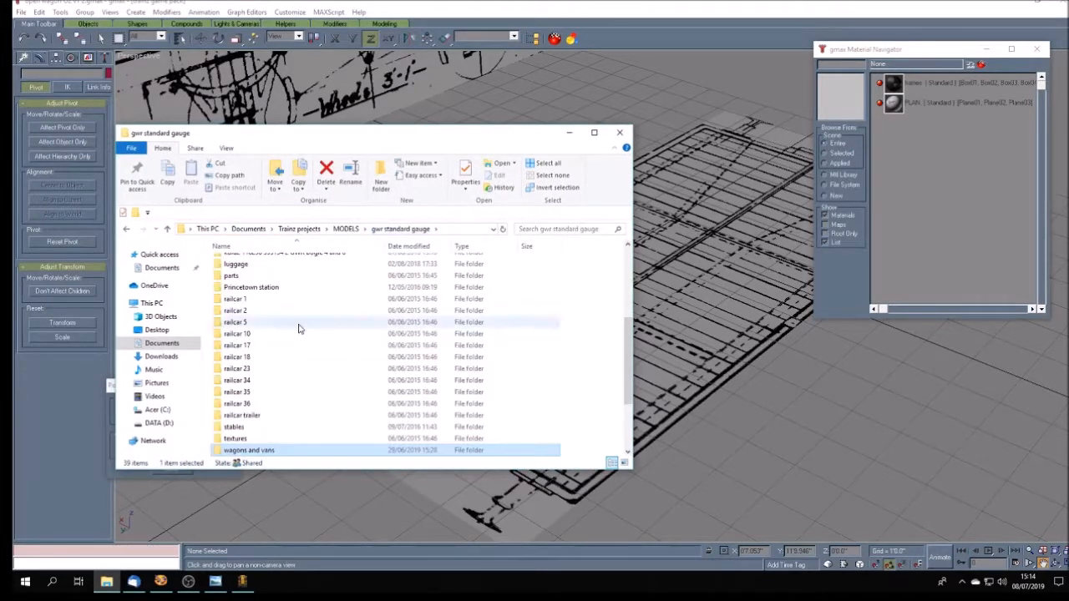
{"action": "left_click", "coordinate": [326, 352]}
{"action": "scroll", "coordinate": [326, 352], "scroll_direction": "up", "scroll_amount": 3}
{"action": "double_click", "coordinate": [330, 333]}
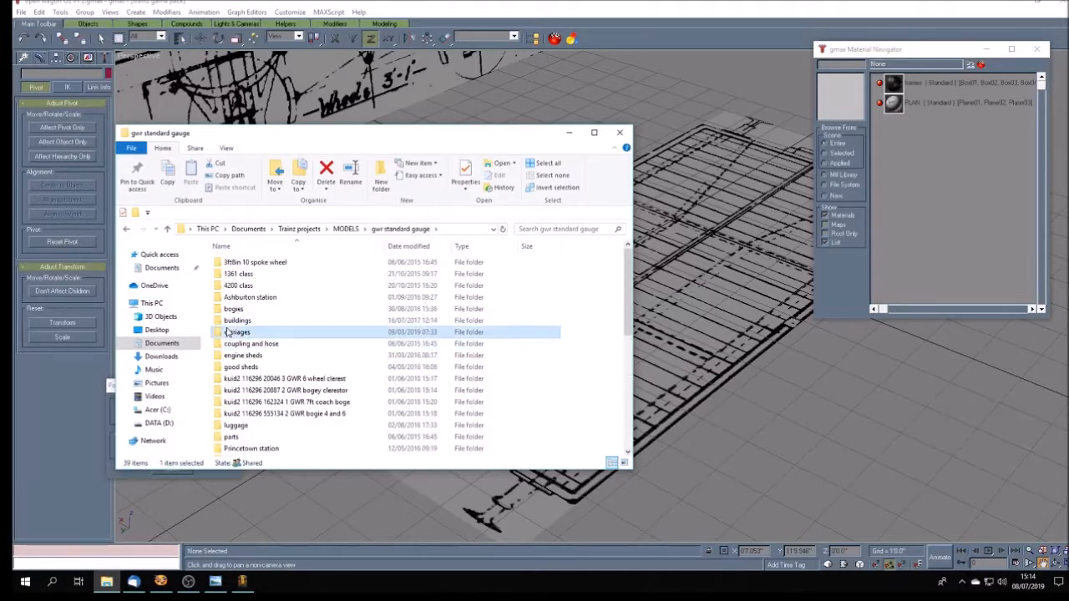
{"action": "left_click", "coordinate": [251, 274]}
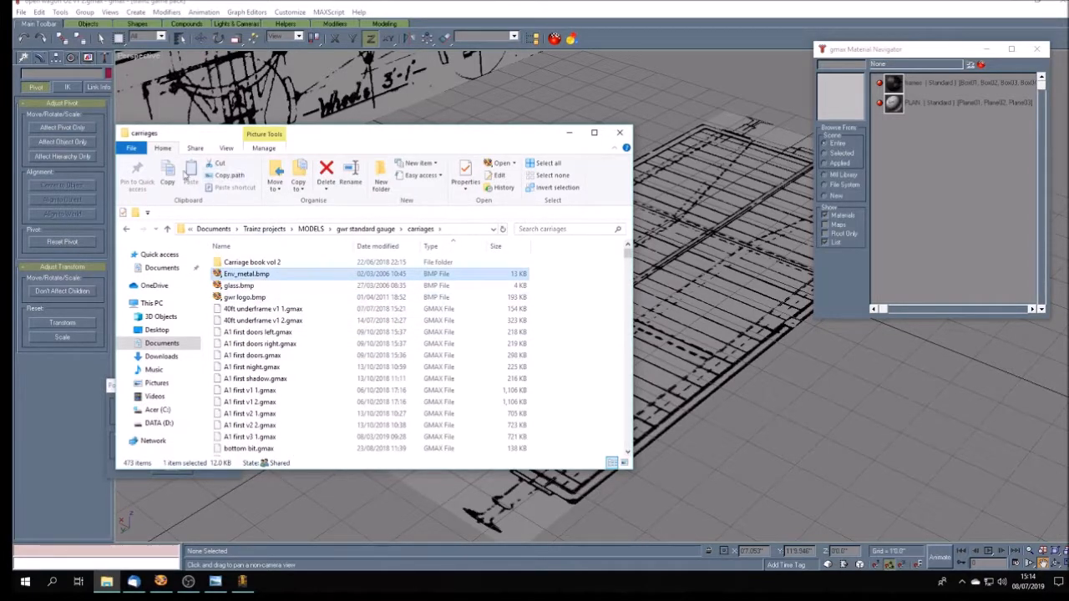
{"action": "left_click", "coordinate": [170, 175]}
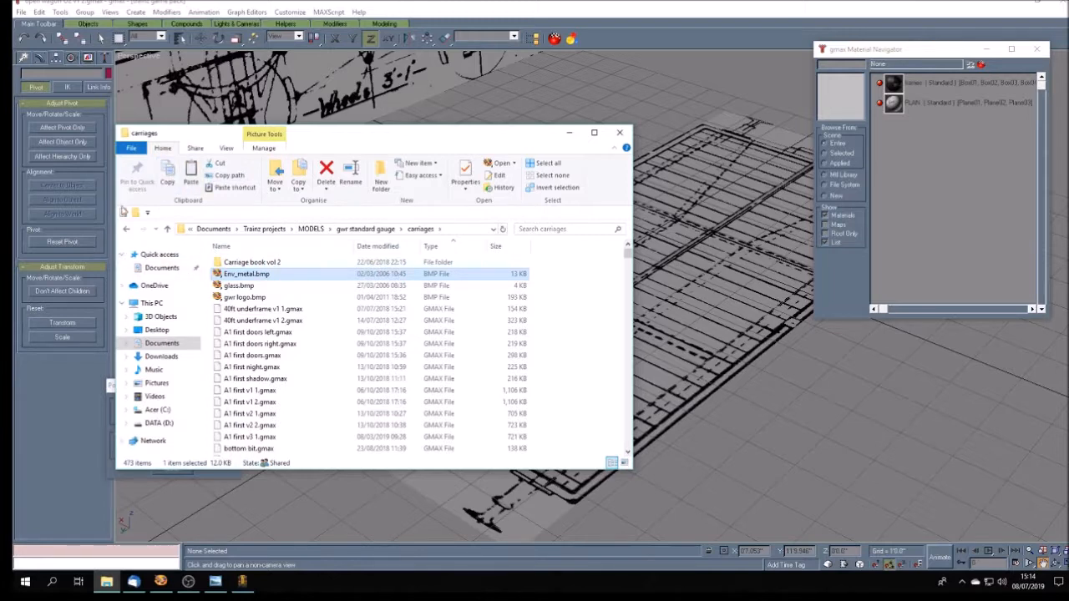
- Paste Env_metal.bmp into the Open Wagon O2 folder and return to gmax
{"action": "left_click", "coordinate": [128, 229]}
{"action": "left_click", "coordinate": [128, 230]}
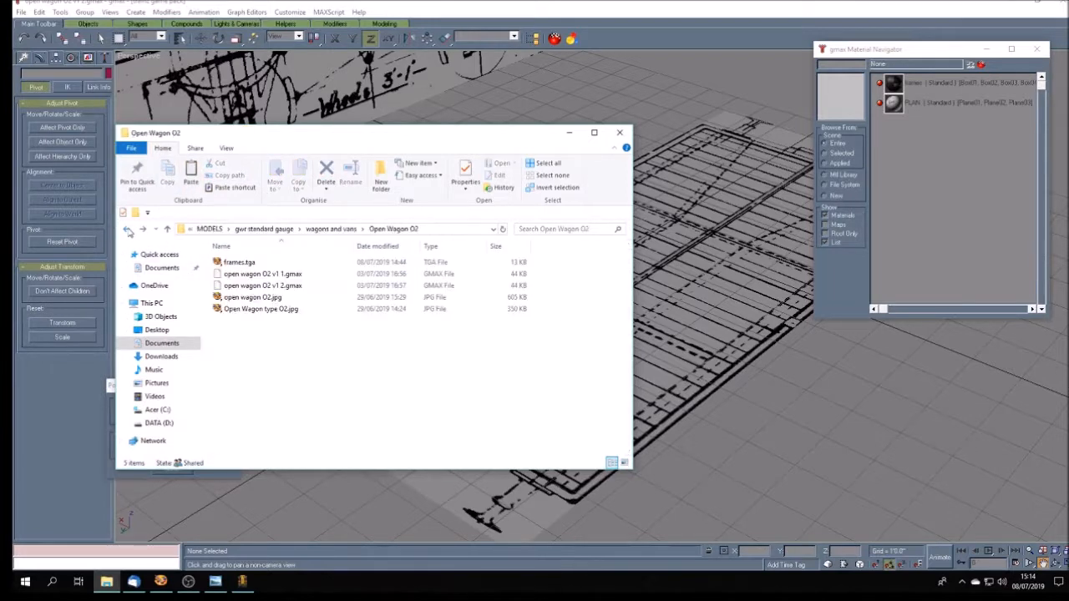
{"action": "left_click", "coordinate": [190, 177]}
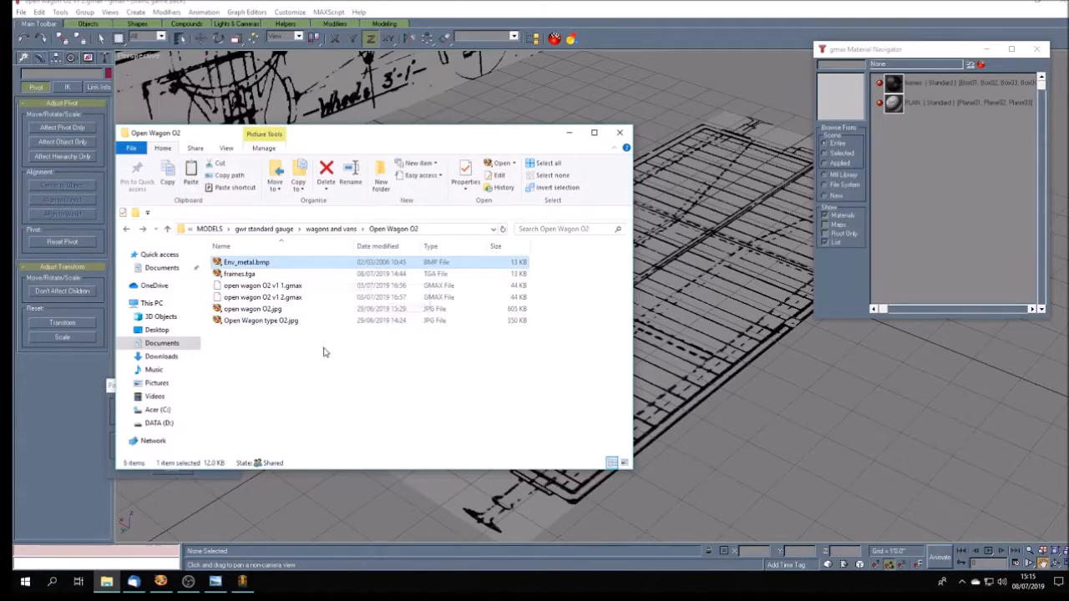
{"action": "left_click", "coordinate": [569, 132]}
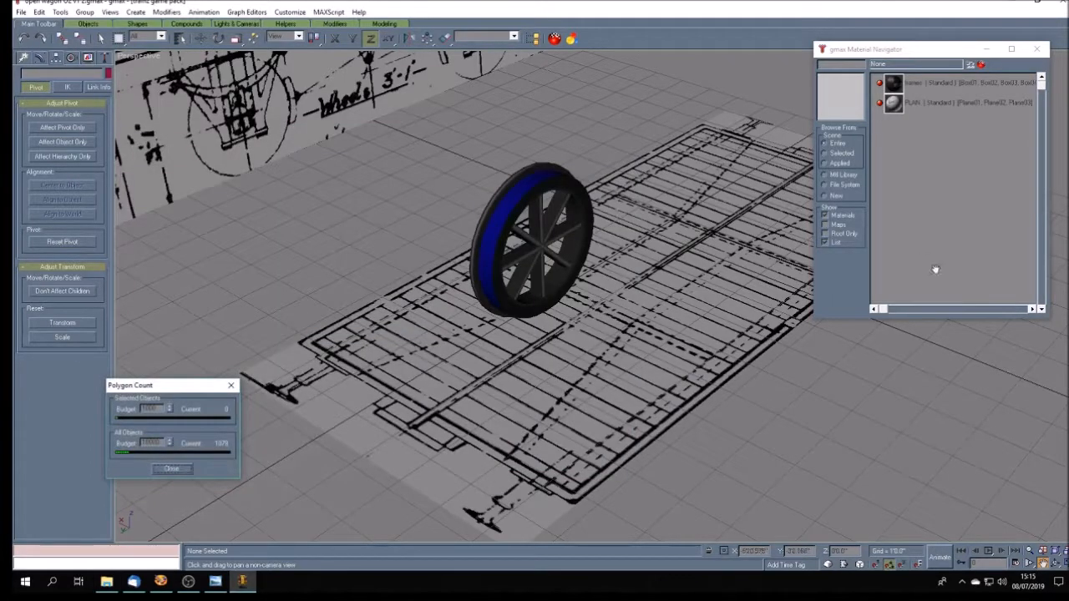
- Duplicate the frames material and name the copy "shiny frames"
{"action": "double_click", "coordinate": [977, 82]}
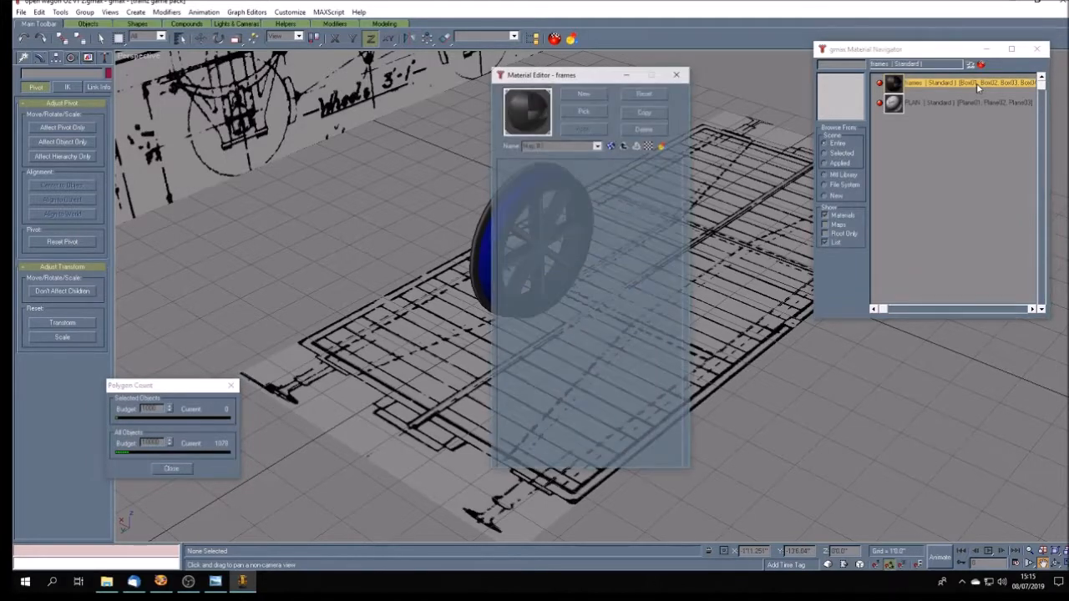
{"action": "left_click", "coordinate": [646, 112]}
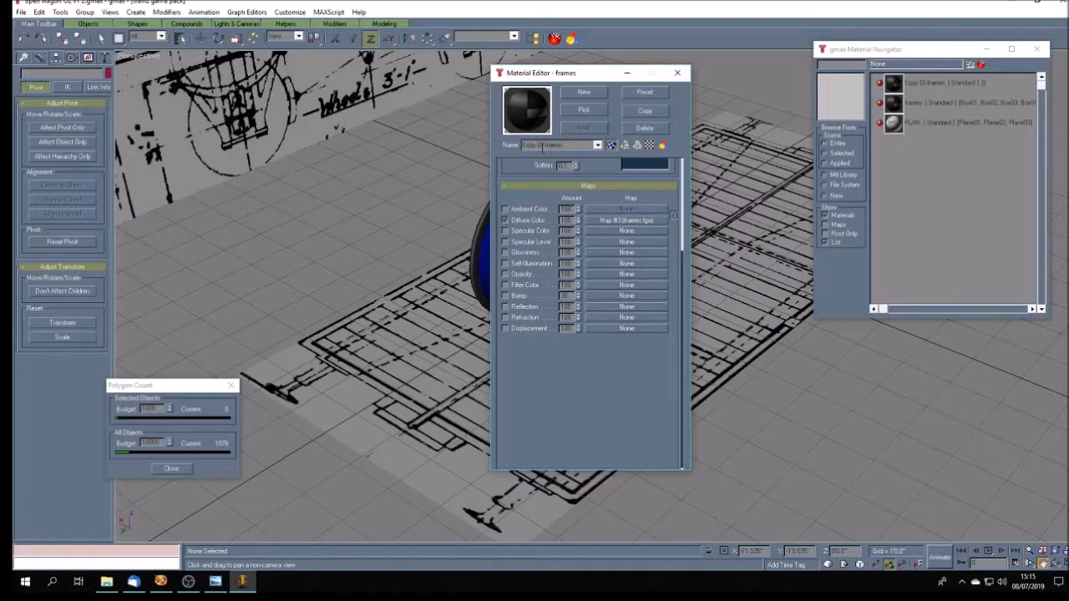
{"action": "left_click_drag", "start_coordinate": [546, 146], "coordinate": [522, 145]}
{"action": "type", "text": "shiny"}
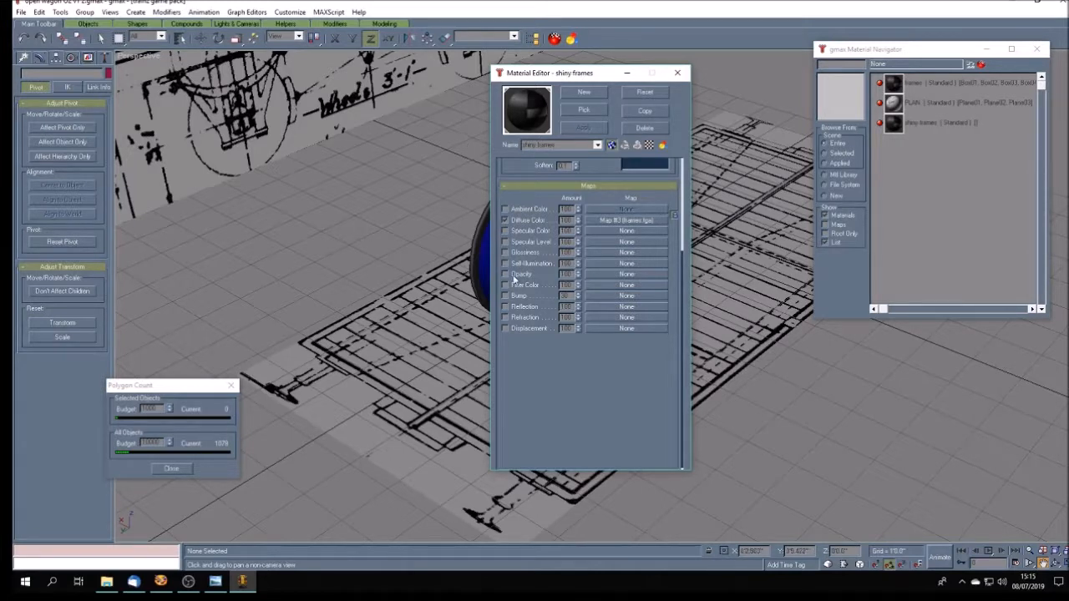
- Assign the Env_metal.bmp bitmap as the reflection map of the shiny frames material
{"action": "left_click", "coordinate": [623, 309]}
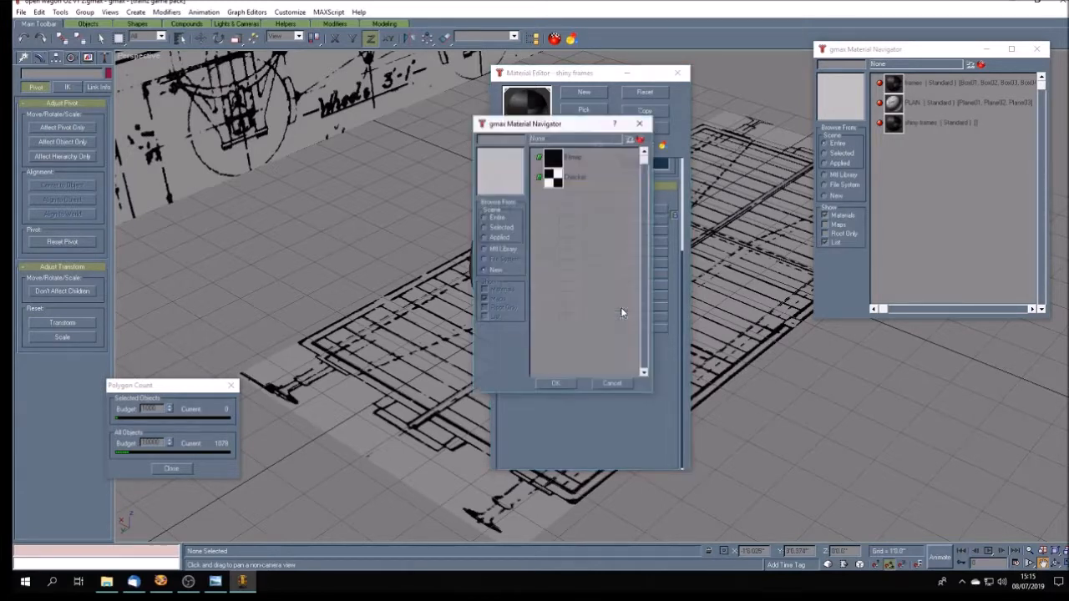
{"action": "left_click", "coordinate": [553, 160]}
{"action": "double_click", "coordinate": [553, 160]}
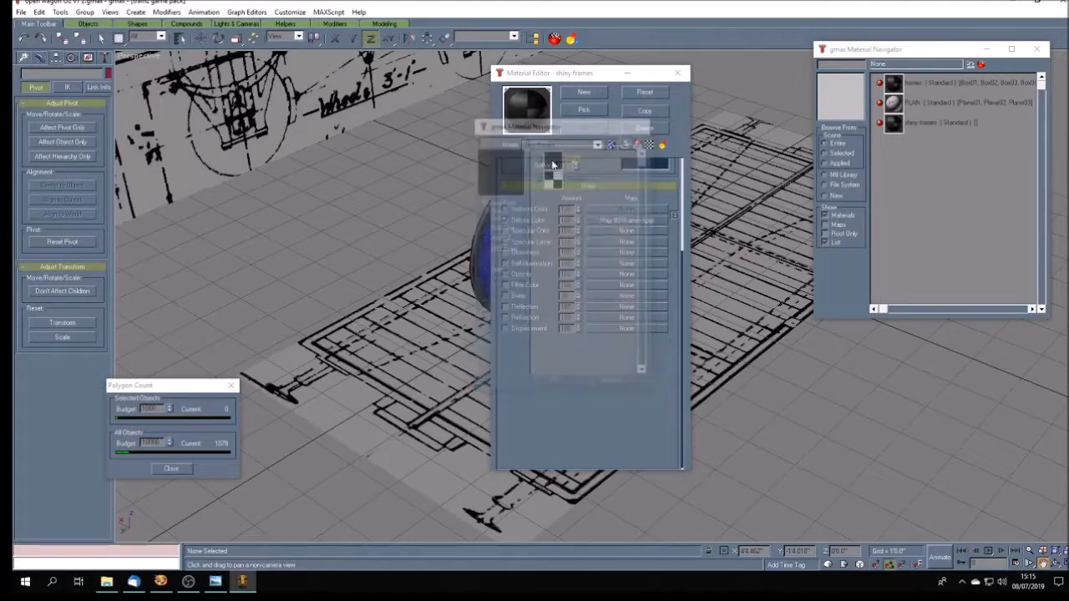
{"action": "left_click", "coordinate": [70, 84]}
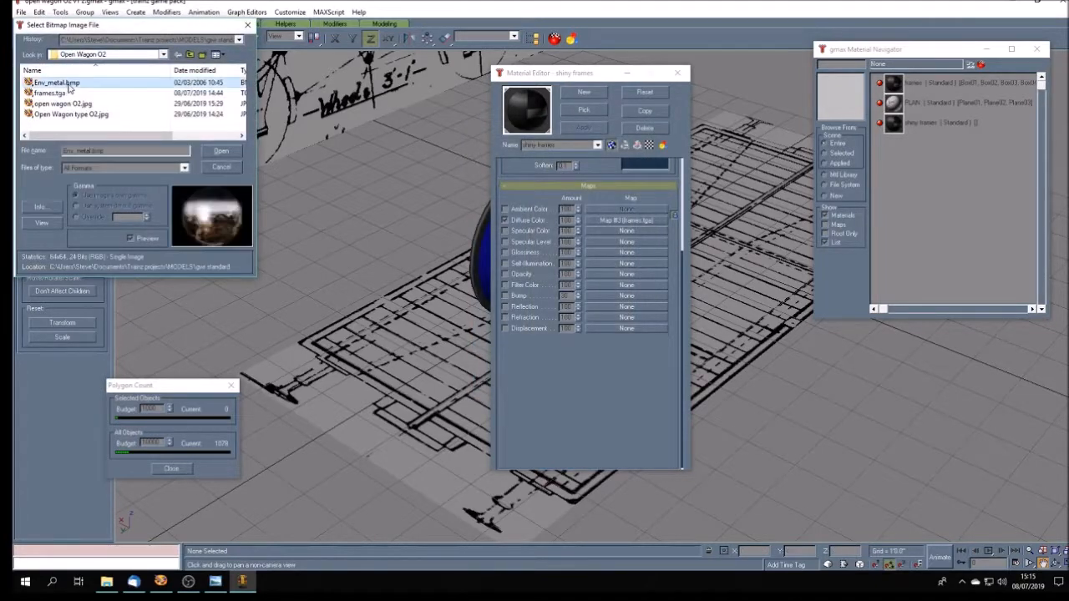
{"action": "left_click", "coordinate": [221, 151]}
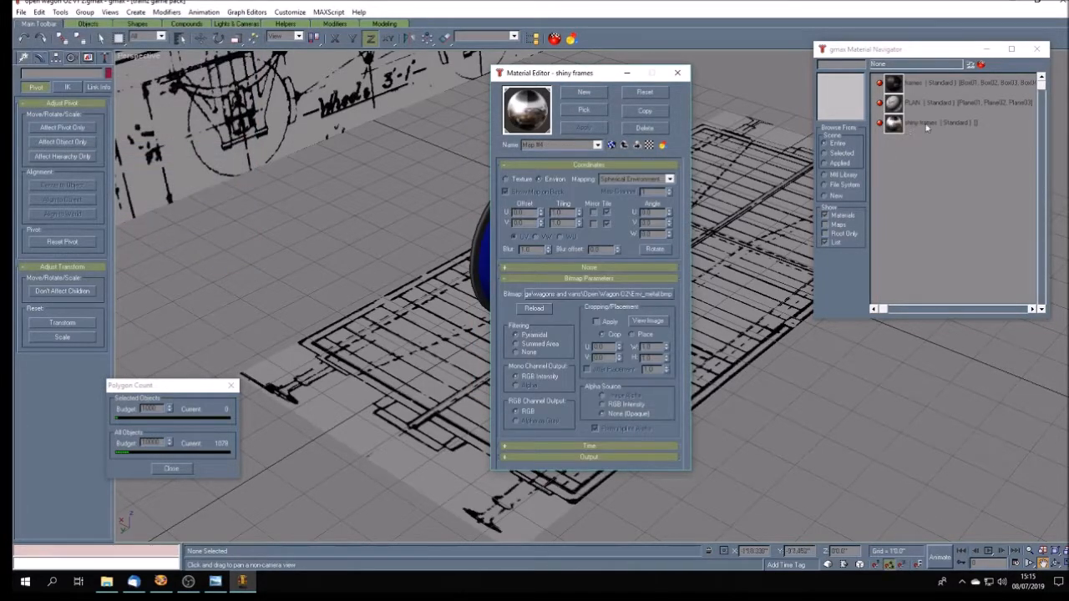
- Return to the top level of the shiny frames material and reduce its reflection amount to about 50
{"action": "left_click", "coordinate": [598, 146]}
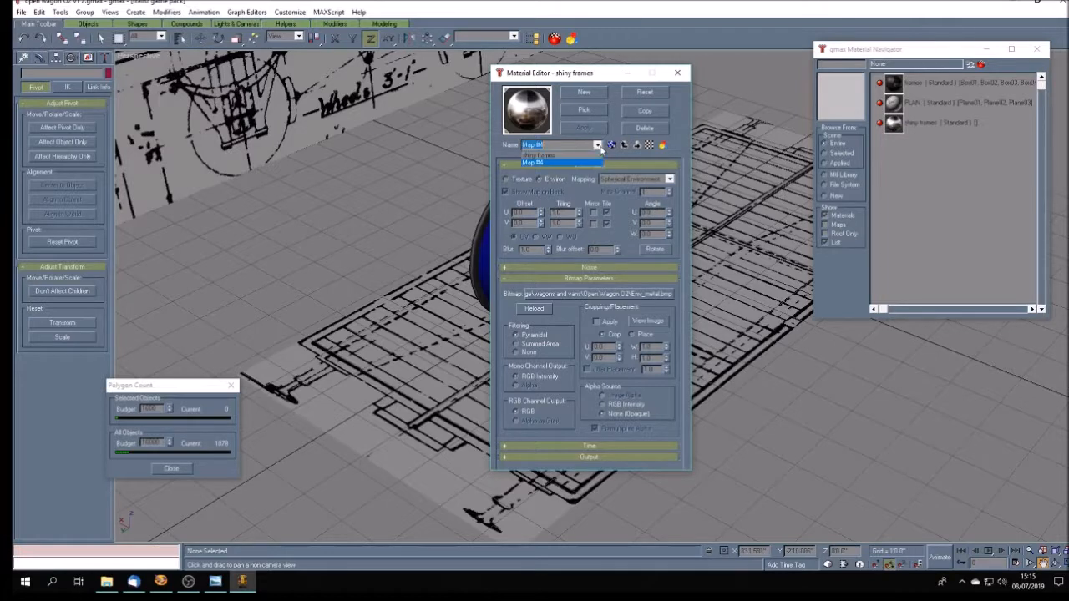
{"action": "left_click", "coordinate": [588, 156]}
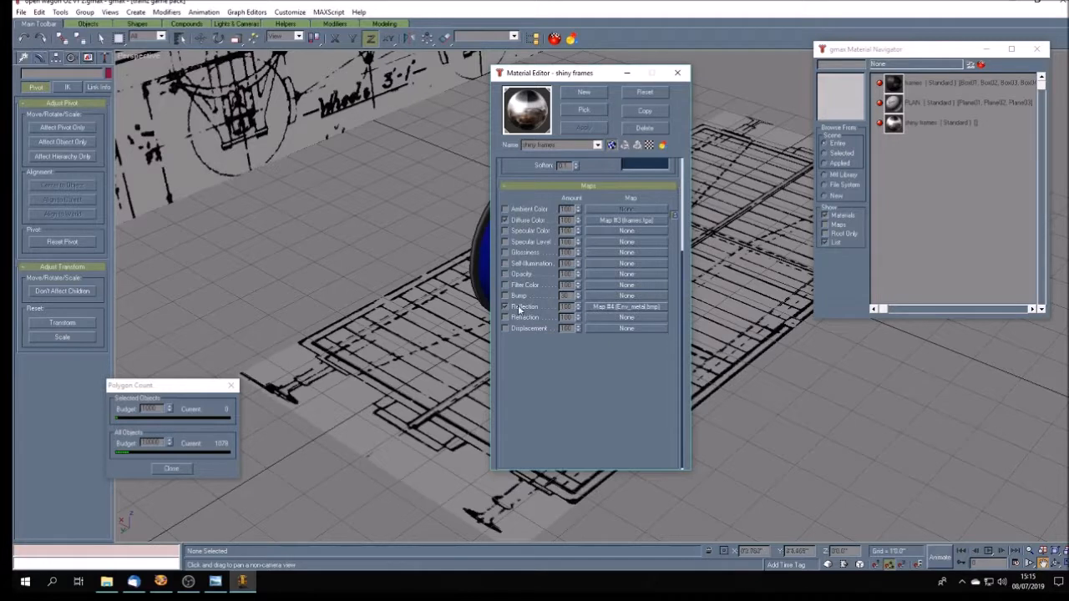
{"action": "left_click", "coordinate": [578, 310]}
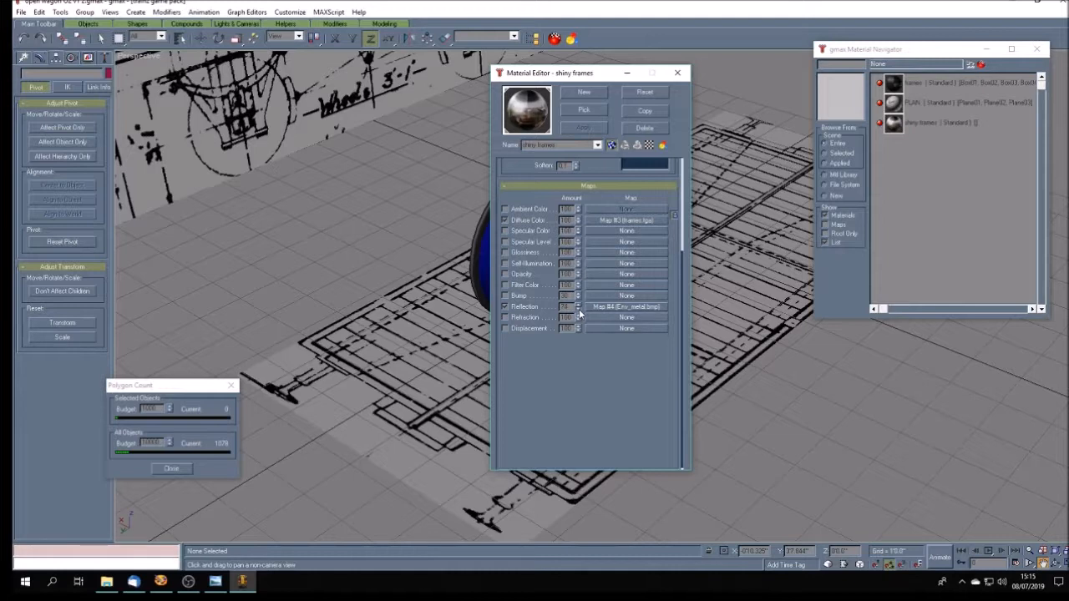
{"action": "left_click", "coordinate": [580, 313]}
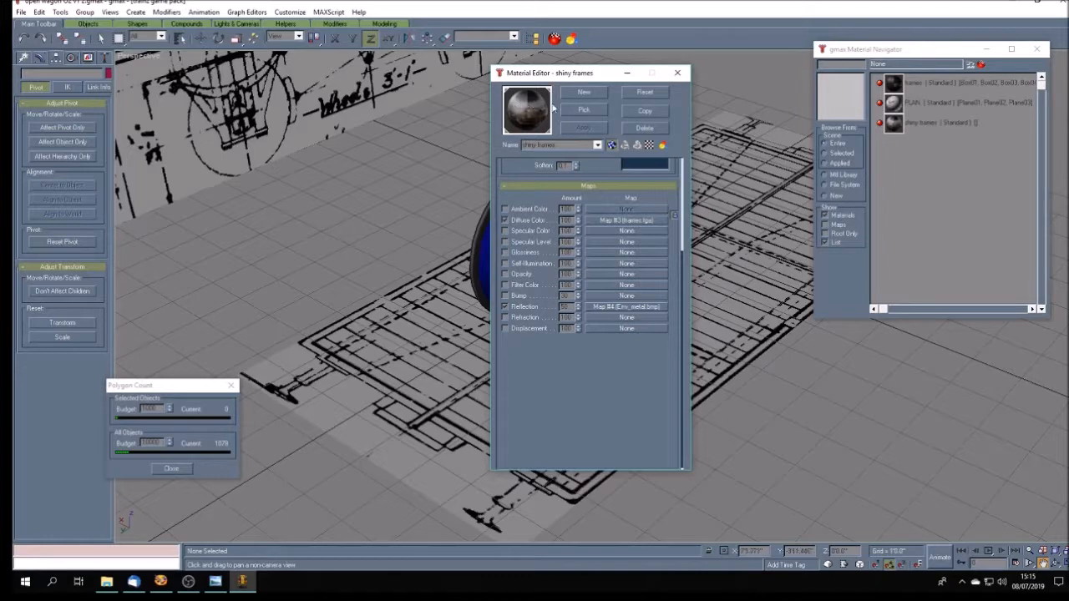
- Close the material settings and apply the shiny frames material to the wheel's blue tread ring
{"action": "left_click", "coordinate": [678, 72]}
{"action": "left_click", "coordinate": [101, 38]}
{"action": "left_click", "coordinate": [501, 204]}
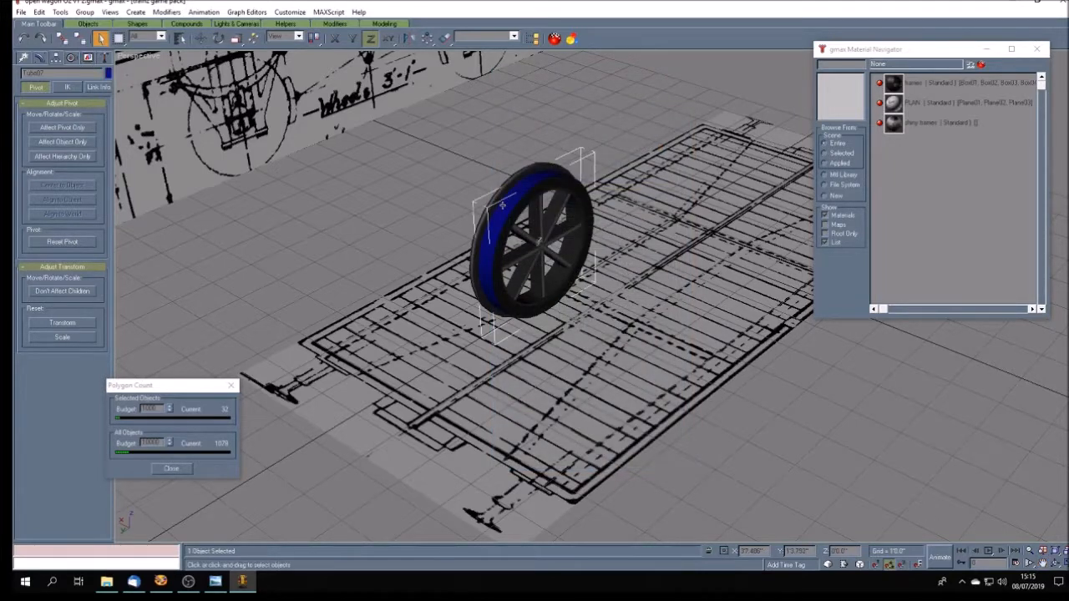
{"action": "left_click", "coordinate": [950, 123]}
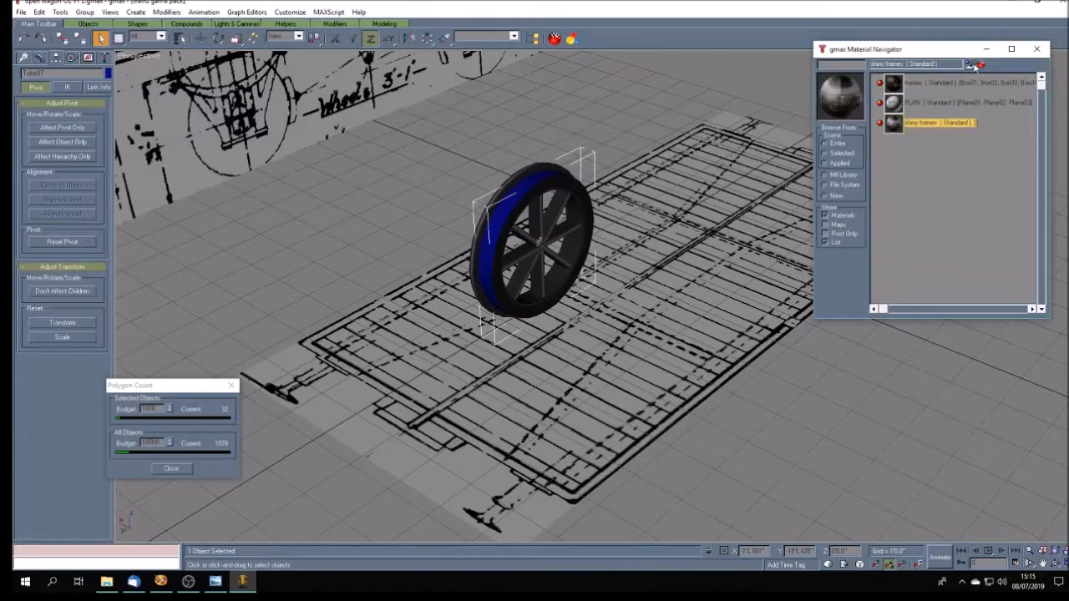
{"action": "left_click", "coordinate": [971, 65]}
- Add an Unwrap UVW modifier to the tread ring and edit its UVs against the Map #3 texture
{"action": "left_click", "coordinate": [39, 60]}
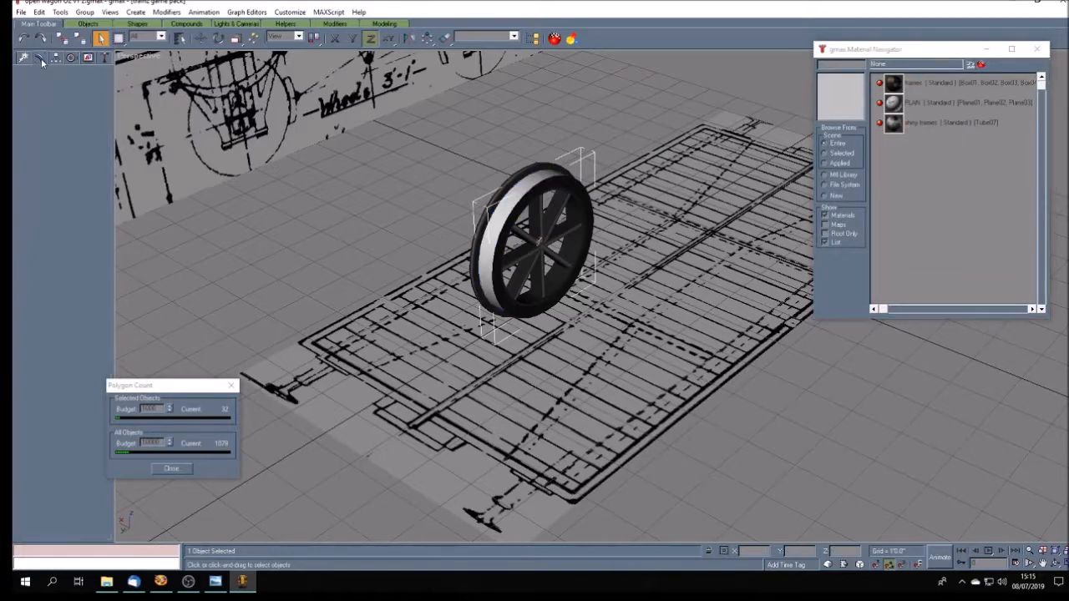
{"action": "left_click", "coordinate": [87, 156]}
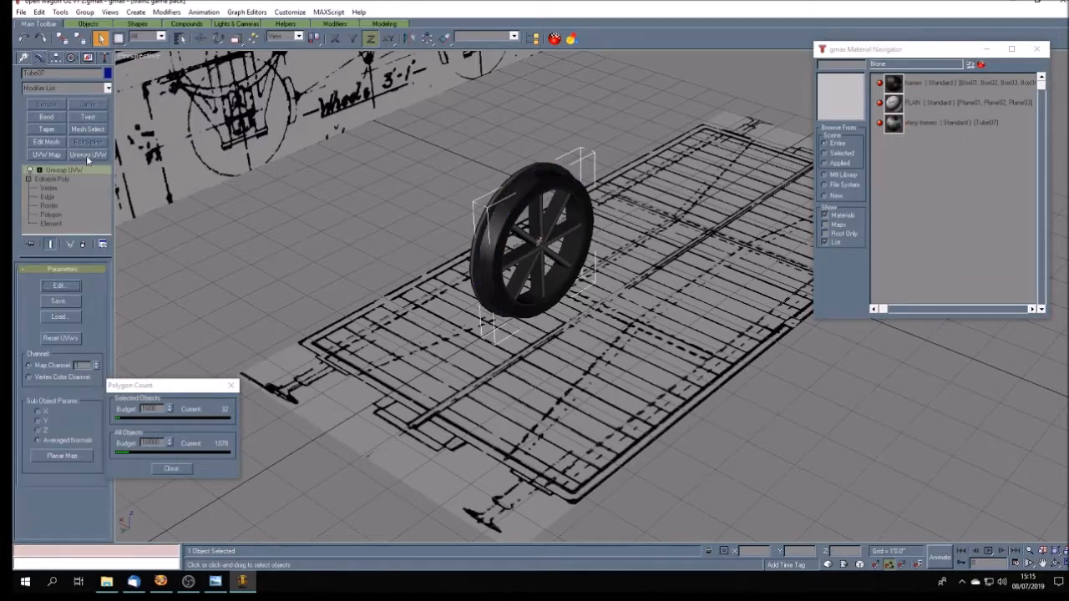
{"action": "left_click", "coordinate": [57, 286]}
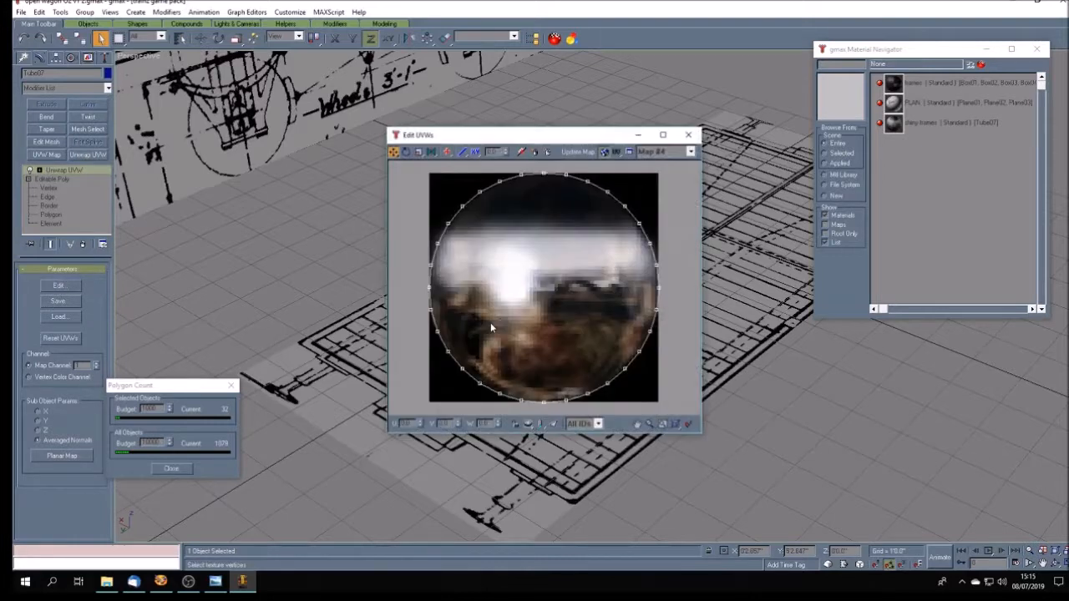
{"action": "left_click", "coordinate": [690, 152]}
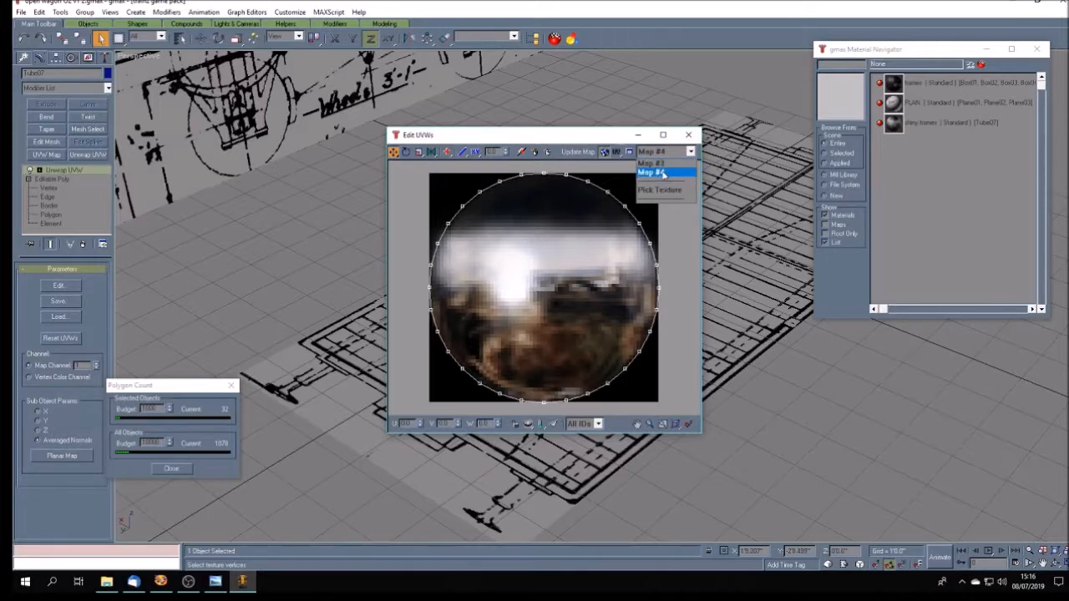
{"action": "left_click", "coordinate": [665, 164]}
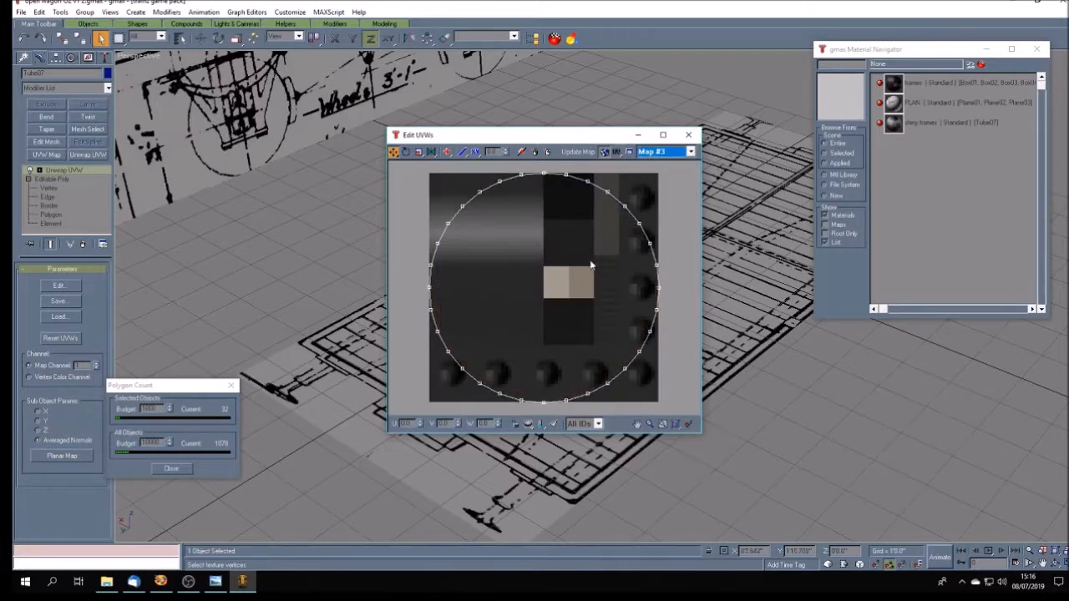
- Scale all of the tread ring's UV vertices down to a tiny circle and place it on the texture's light grey gradient area
{"action": "left_click", "coordinate": [420, 151]}
{"action": "left_click_drag", "start_coordinate": [415, 165], "coordinate": [681, 415]}
{"action": "left_click_drag", "start_coordinate": [522, 175], "coordinate": [583, 418]}
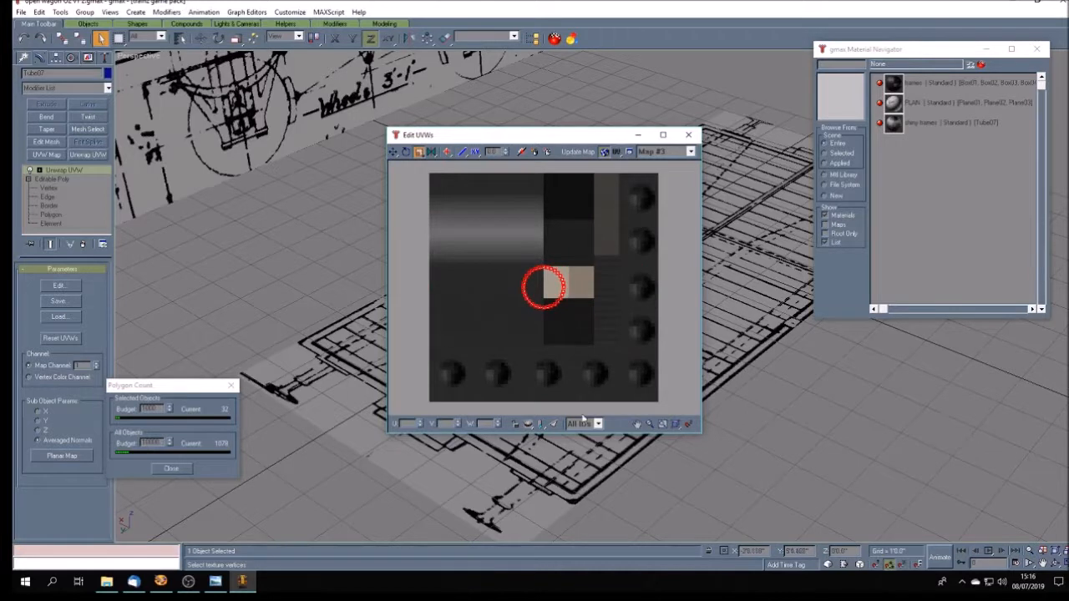
{"action": "scroll", "coordinate": [564, 349], "scroll_direction": "up", "scroll_amount": 1}
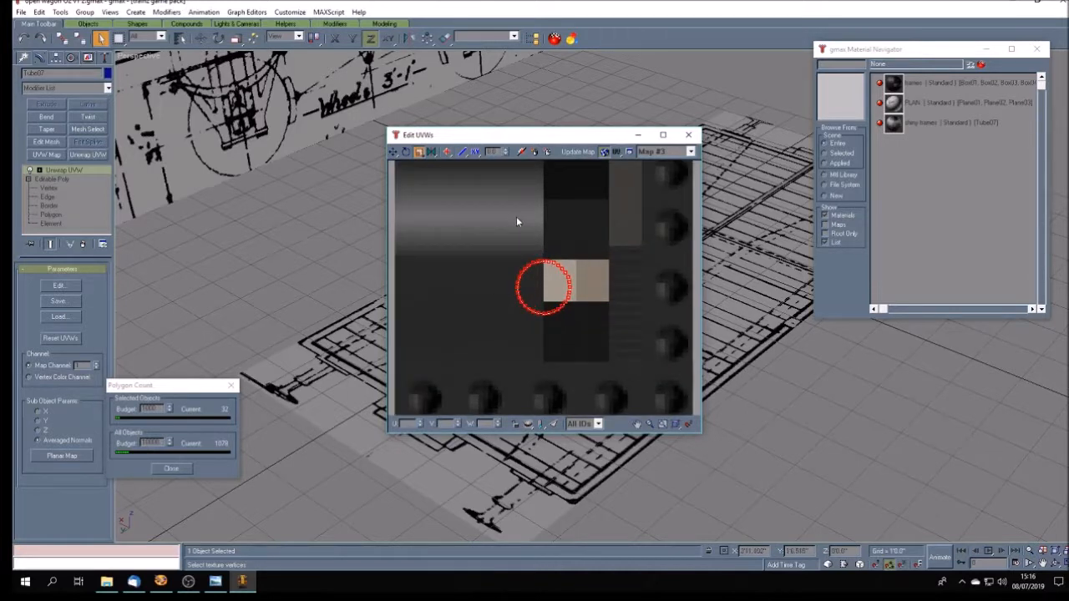
{"action": "left_click_drag", "start_coordinate": [537, 262], "coordinate": [588, 405]}
{"action": "left_click", "coordinate": [393, 152]}
{"action": "left_click_drag", "start_coordinate": [543, 288], "coordinate": [516, 220]}
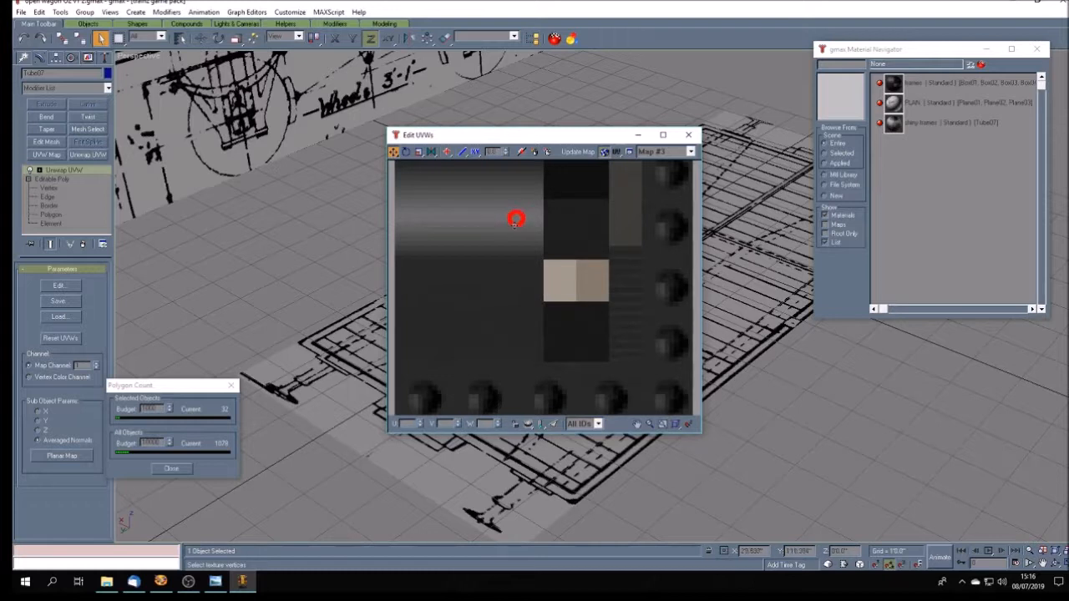
- Scale the tread ring's UVs down further, position them within the texture's light grey gradient band, and close the UV editor
{"action": "left_click", "coordinate": [637, 424]}
{"action": "scroll", "coordinate": [508, 244], "scroll_direction": "up", "scroll_amount": 3}
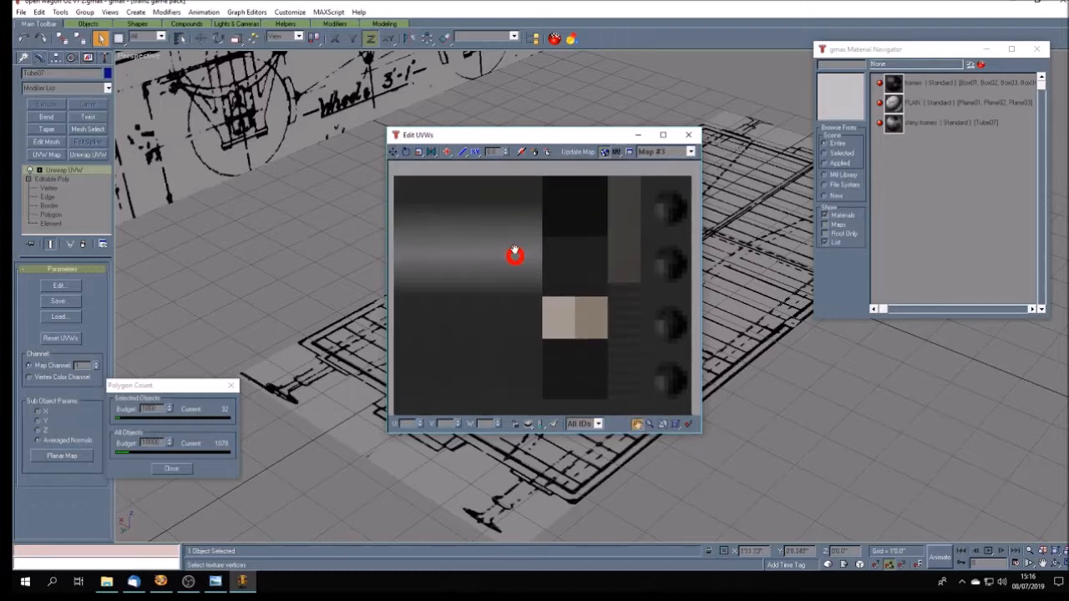
{"action": "scroll", "coordinate": [513, 253], "scroll_direction": "up", "scroll_amount": 2}
{"action": "left_click_drag", "start_coordinate": [481, 226], "coordinate": [553, 291]}
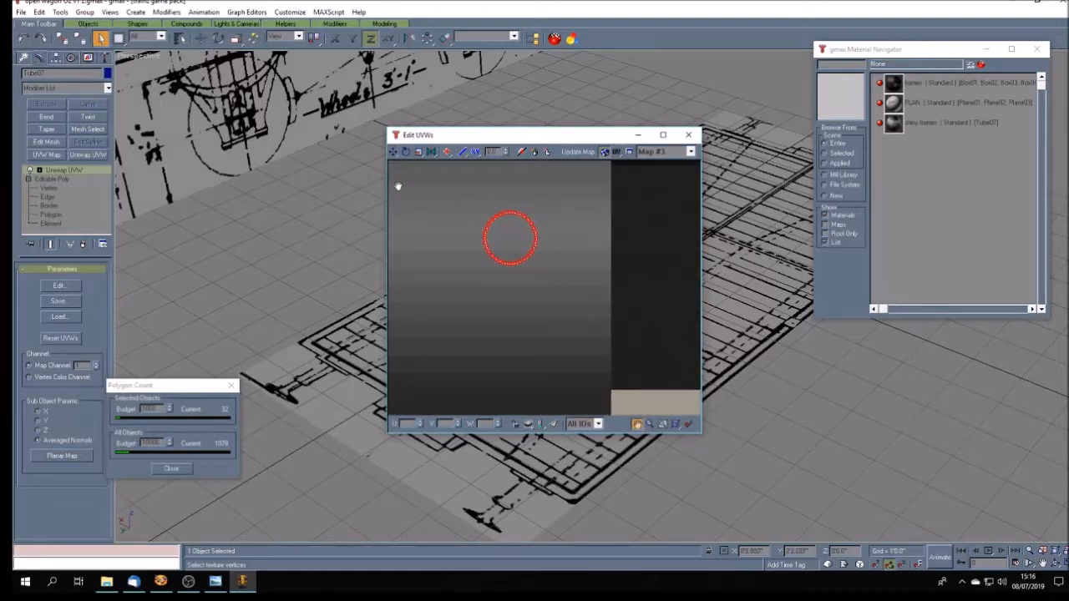
{"action": "left_click", "coordinate": [419, 152]}
{"action": "left_click_drag", "start_coordinate": [504, 213], "coordinate": [551, 348]}
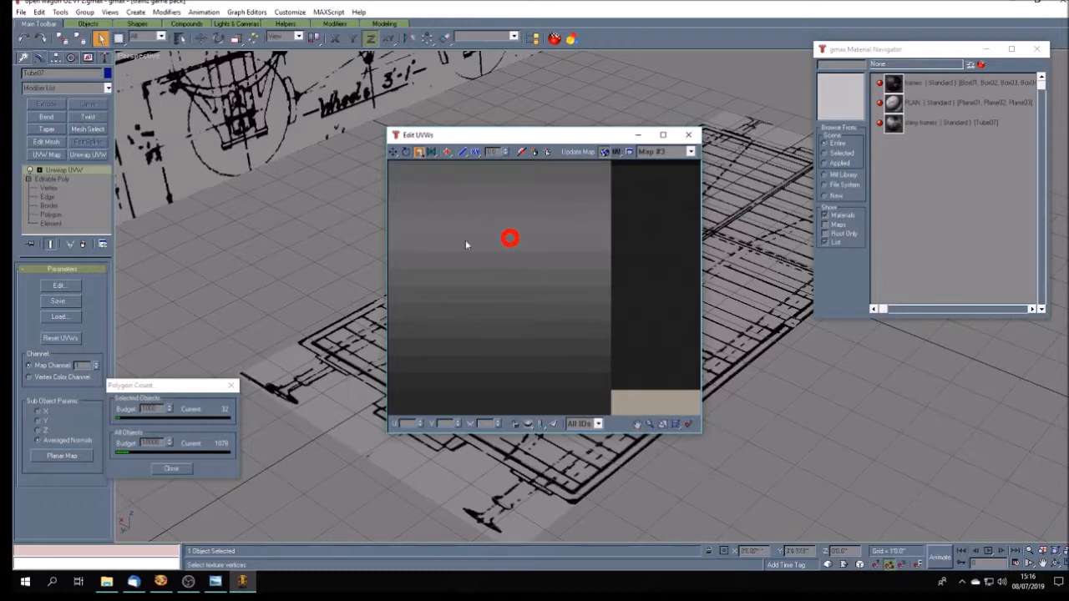
{"action": "left_click", "coordinate": [392, 152]}
{"action": "left_click_drag", "start_coordinate": [513, 243], "coordinate": [513, 249]}
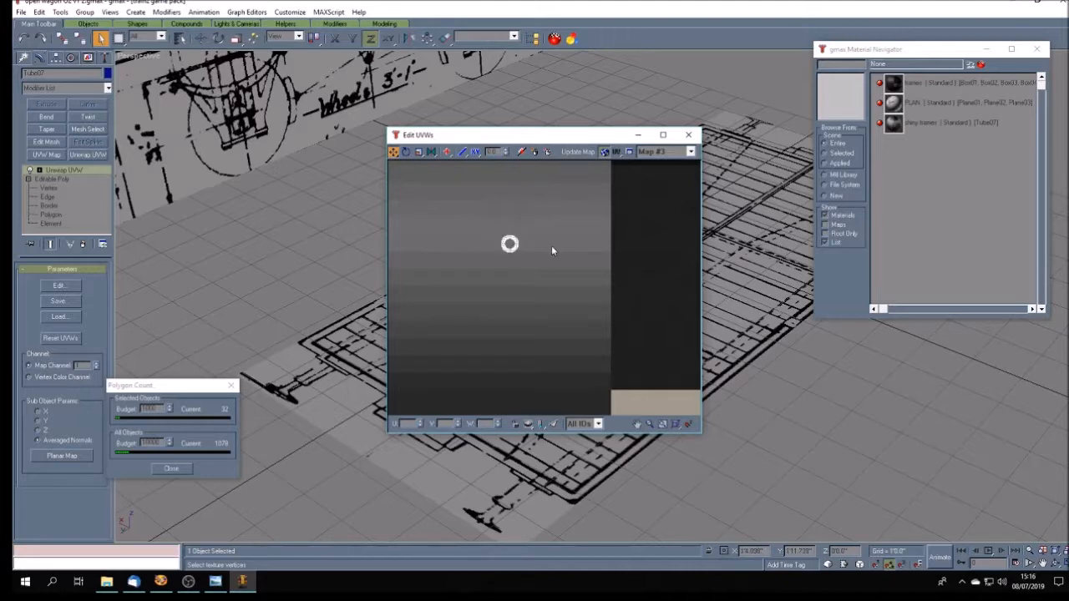
{"action": "left_click", "coordinate": [688, 135]}
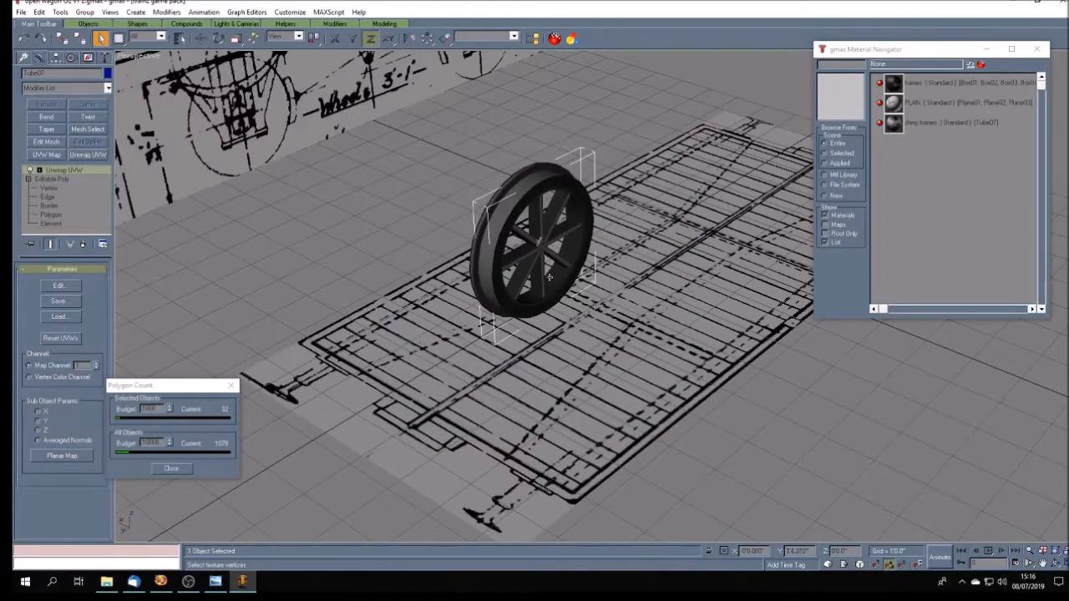
{"action": "left_click", "coordinate": [313, 250]}
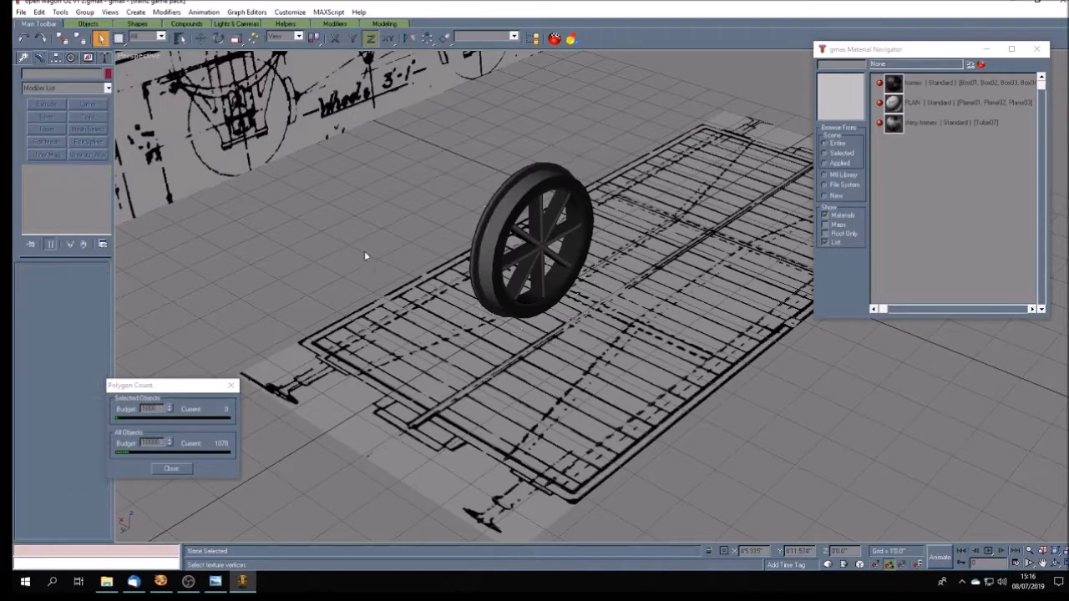
{"action": "left_click", "coordinate": [1056, 565]}
{"action": "mouse_move", "coordinate": [618, 339]}
{"action": "left_mouse_down"}
{"action": "mouse_move", "coordinate": [557, 335]}
{"action": "mouse_move", "coordinate": [630, 312]}
{"action": "mouse_move", "coordinate": [622, 318]}
{"action": "mouse_move", "coordinate": [685, 343]}
{"action": "mouse_move", "coordinate": [596, 353]}
{"action": "mouse_move", "coordinate": [591, 365]}
{"action": "mouse_move", "coordinate": [586, 341]}
{"action": "mouse_move", "coordinate": [609, 347]}
{"action": "mouse_move", "coordinate": [585, 354]}
{"action": "left_mouse_up"}
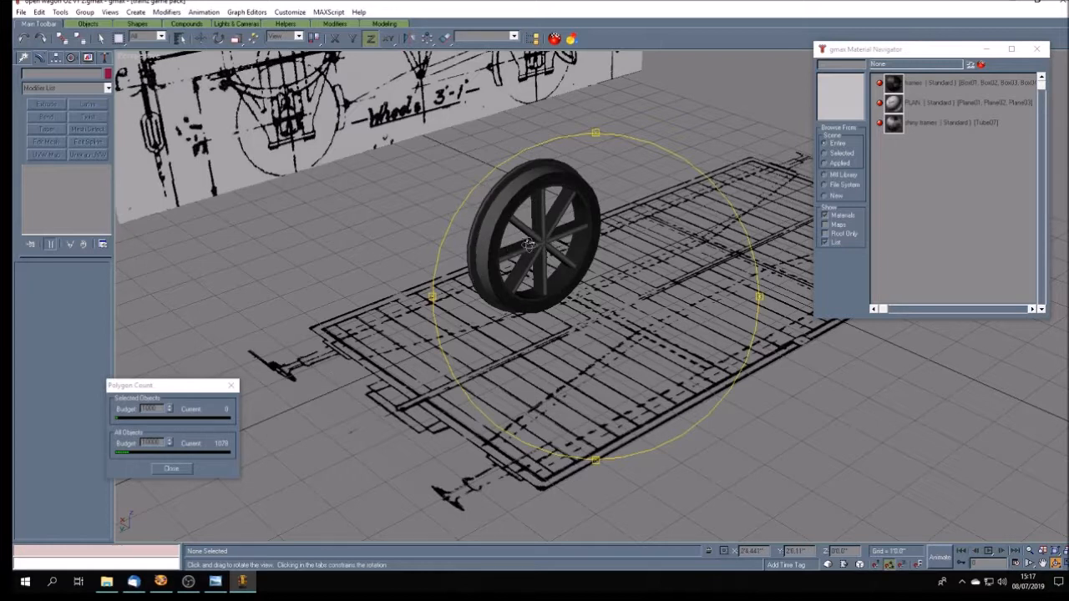
- Switch to Paint Shop Pro and set the background colour to grey with red, green and blue all at 100
{"action": "left_click", "coordinate": [160, 581]}
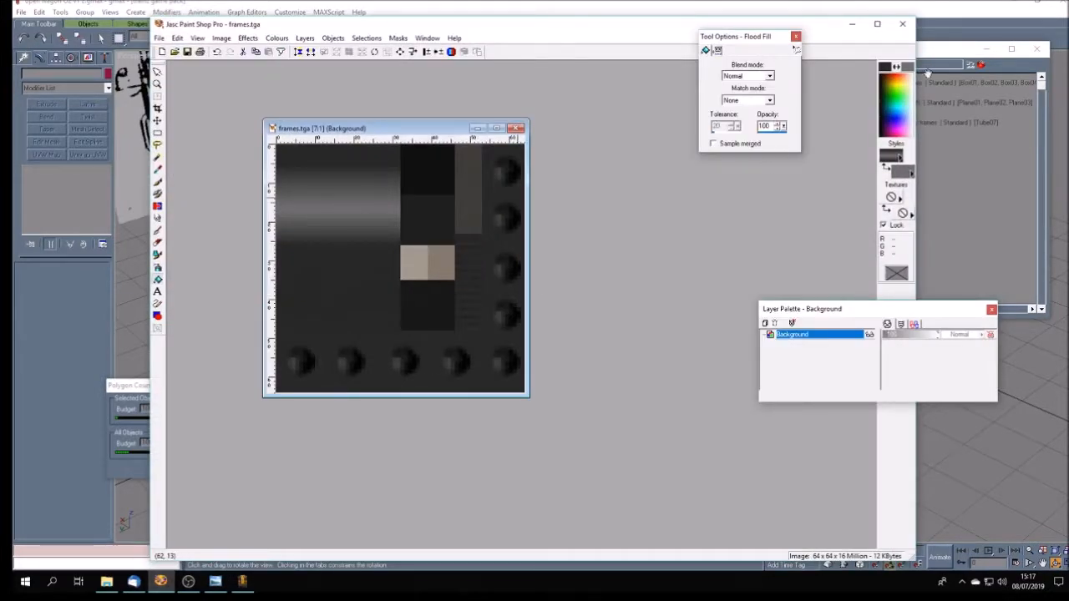
{"action": "left_click", "coordinate": [911, 70]}
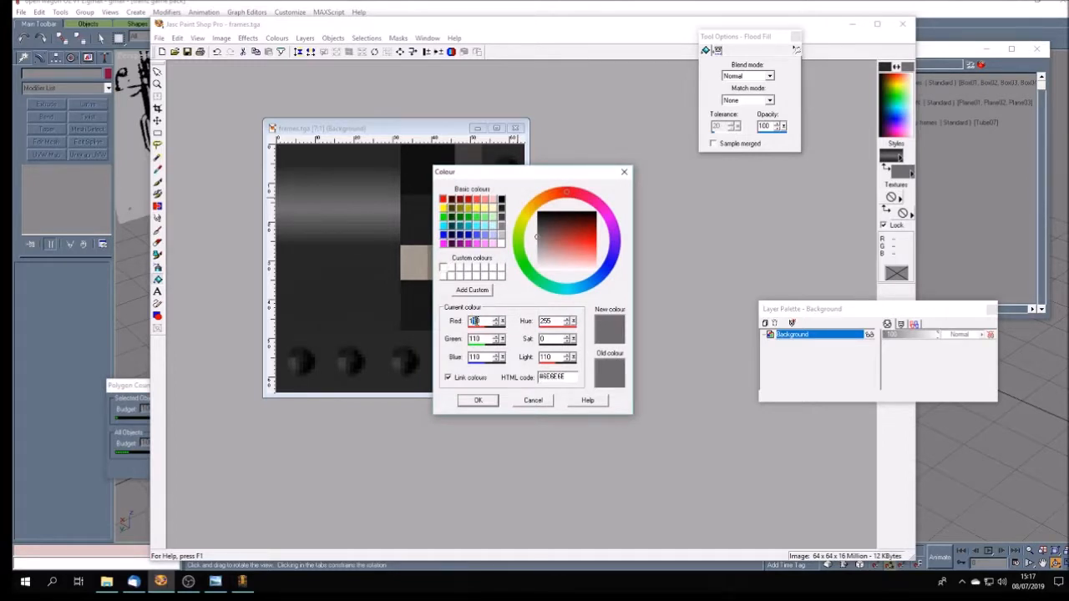
{"action": "type", "text": "100"}
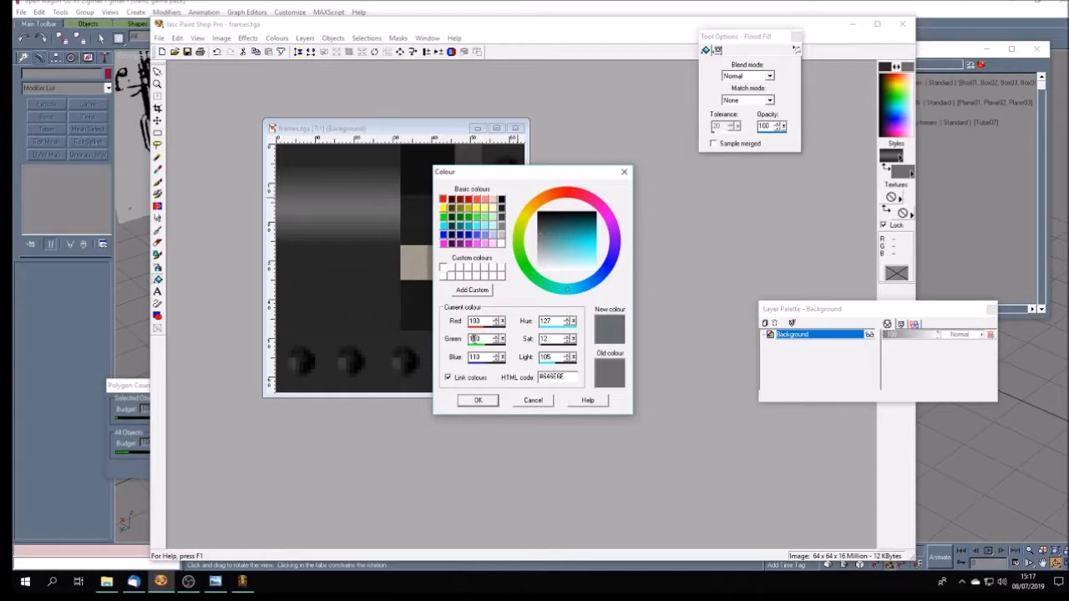
{"action": "type", "text": "100"}
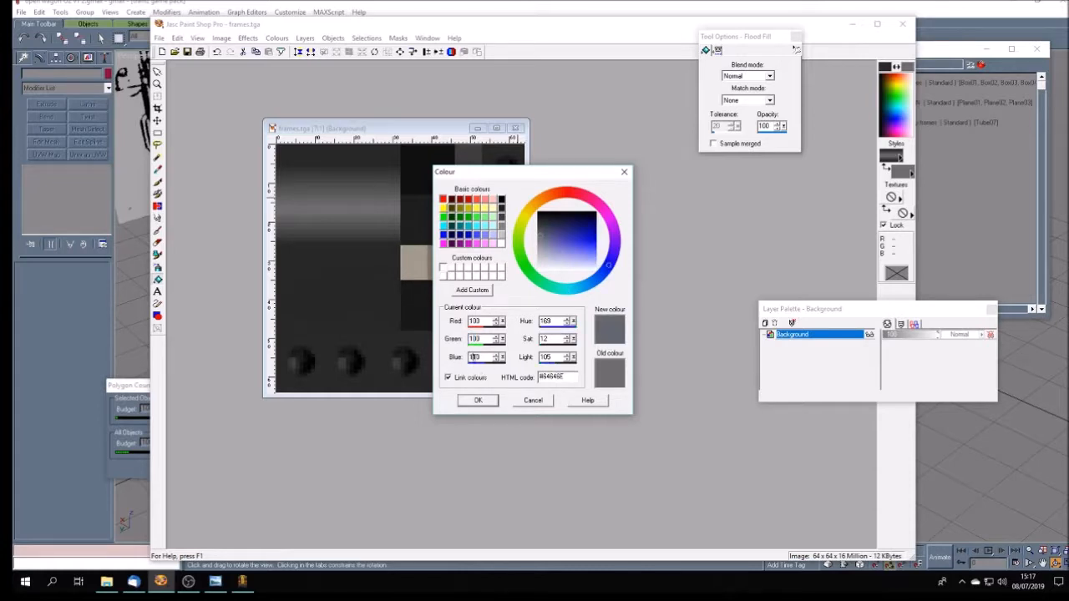
{"action": "type", "text": "100"}
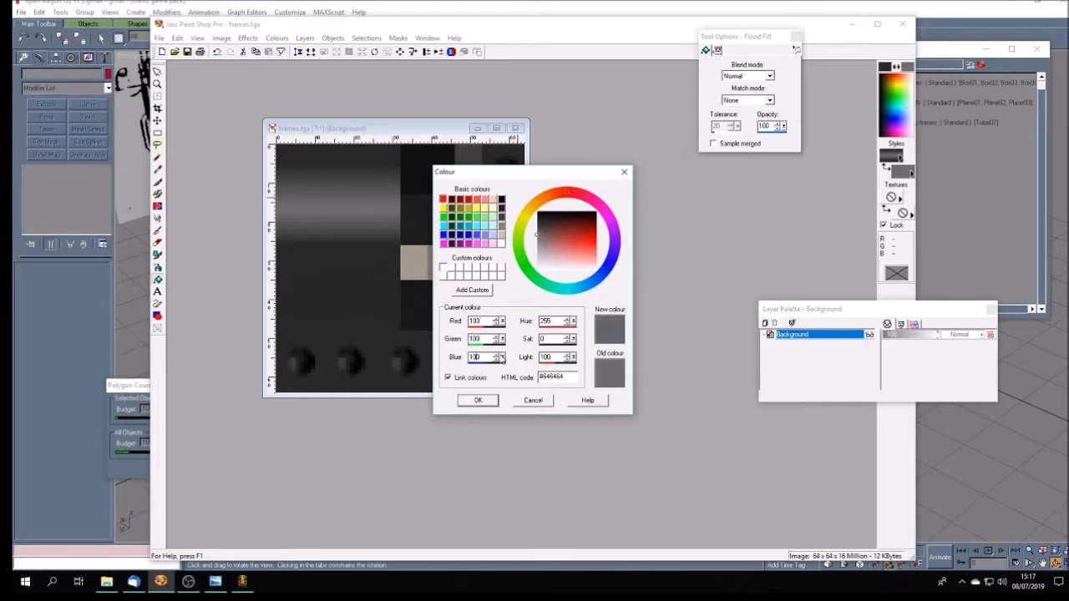
{"action": "left_click", "coordinate": [478, 400]}
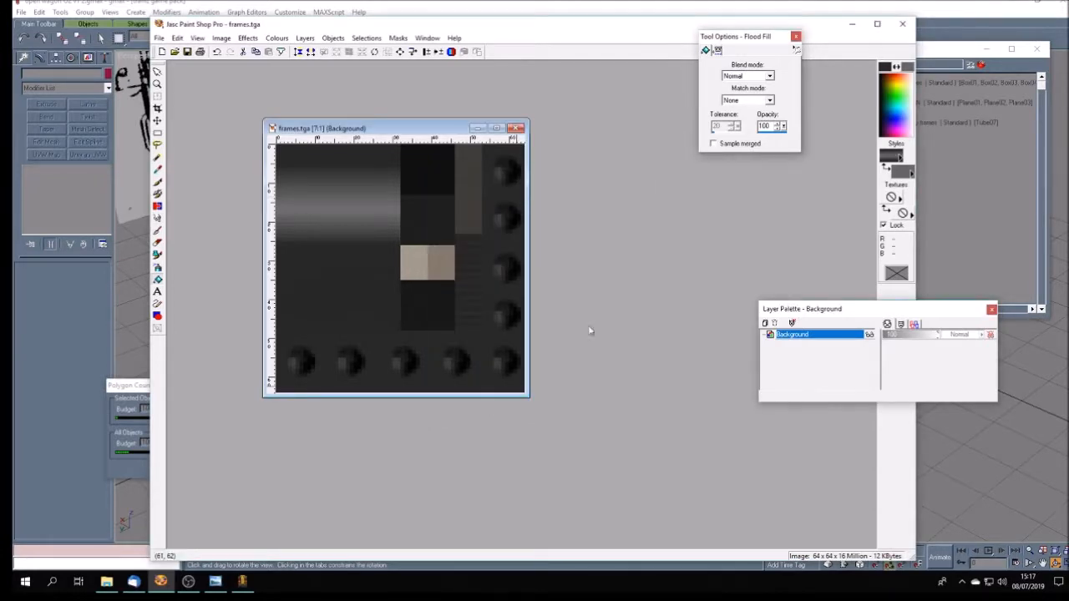
- Select the rectangular gradient block in the upper-left part of frames.tga and flood-fill it with the darker grey gradient
{"action": "left_click", "coordinate": [157, 136]}
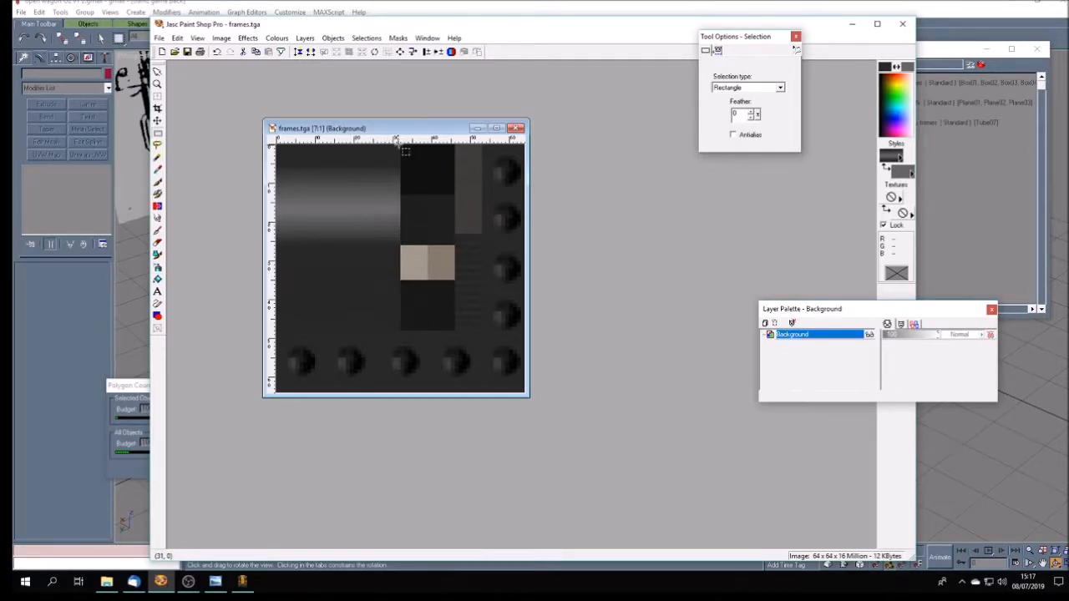
{"action": "left_click_drag", "start_coordinate": [401, 145], "coordinate": [278, 269]}
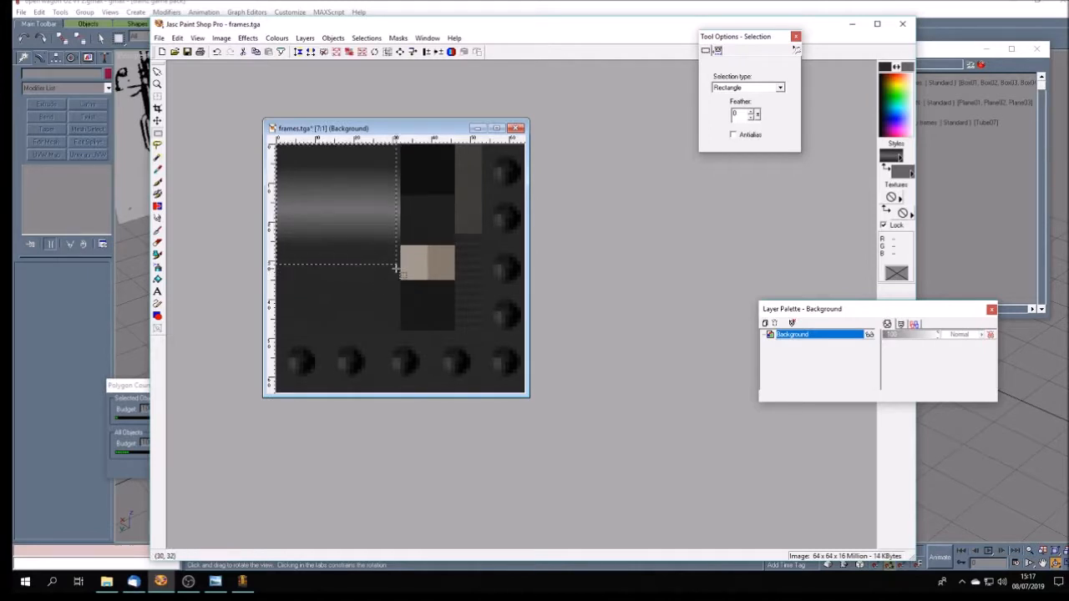
{"action": "left_click_drag", "start_coordinate": [400, 264], "coordinate": [231, 129]}
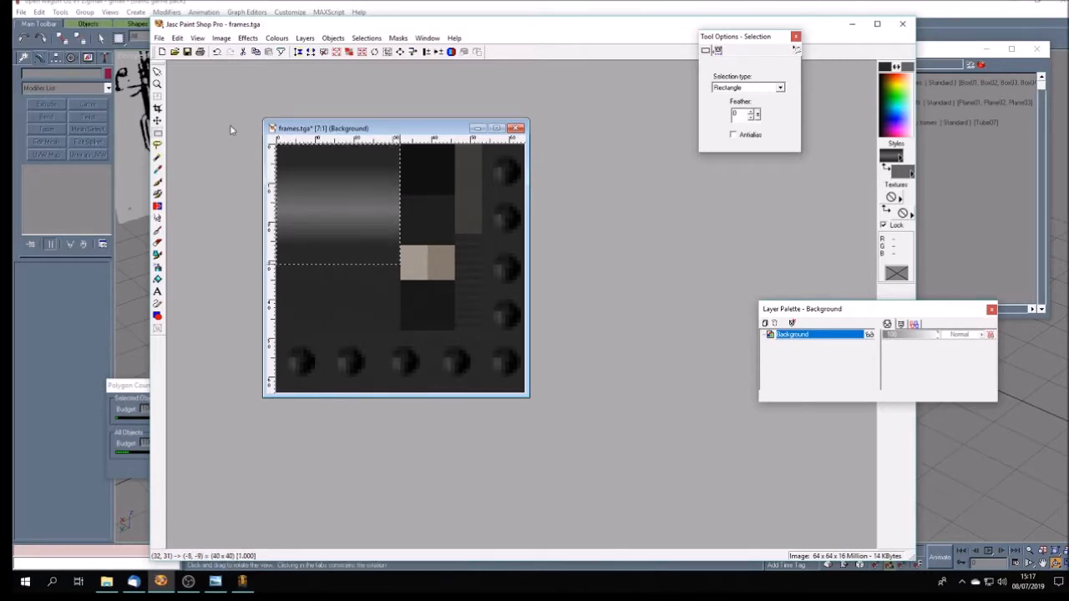
{"action": "left_click", "coordinate": [157, 280]}
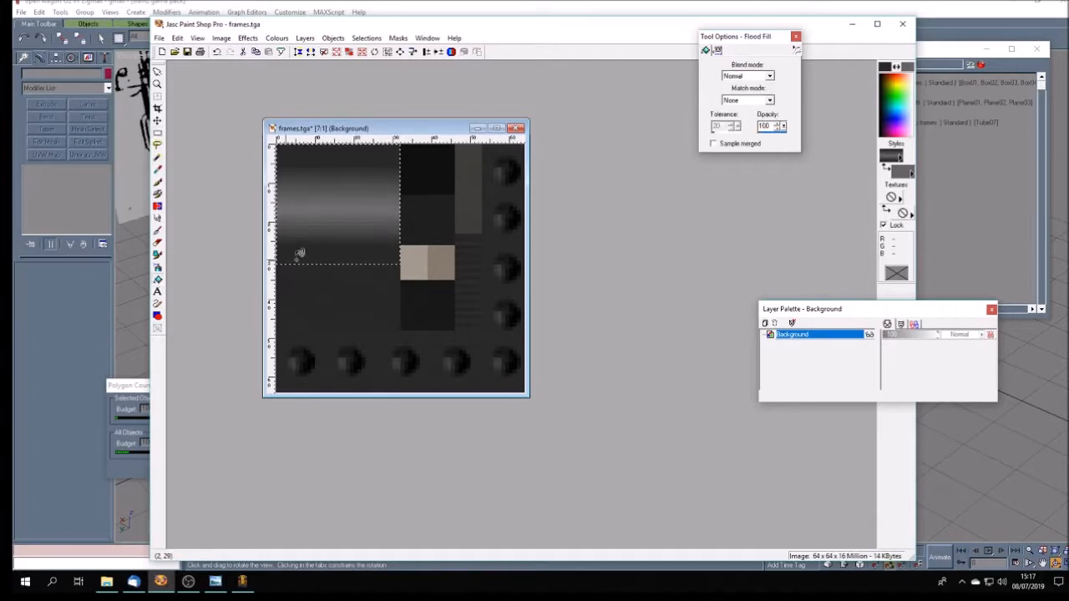
{"action": "left_click", "coordinate": [349, 204]}
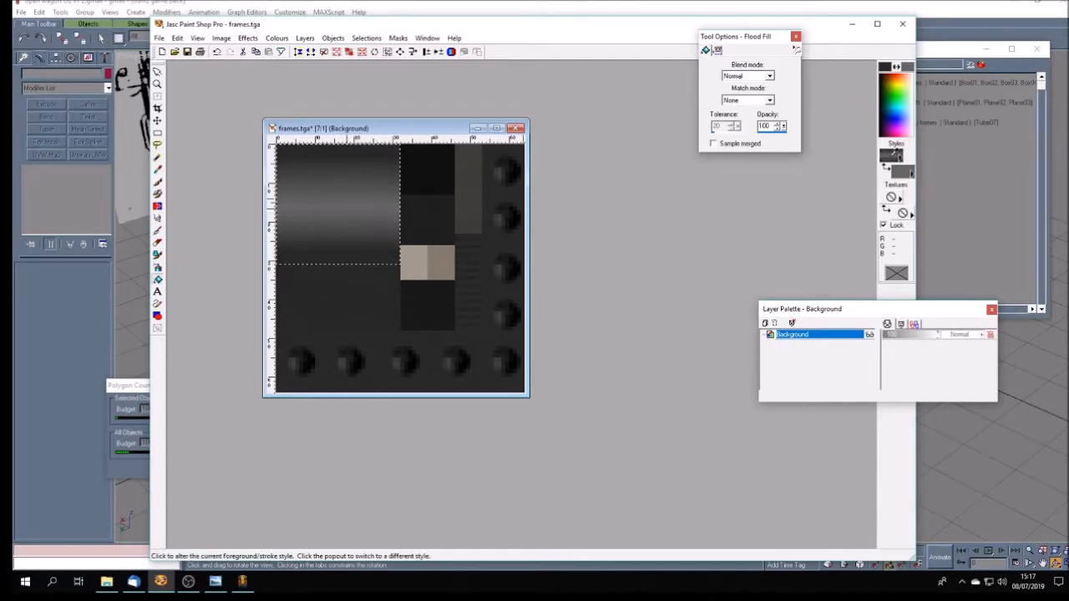
{"action": "left_click", "coordinate": [891, 156]}
{"action": "left_click", "coordinate": [473, 311]}
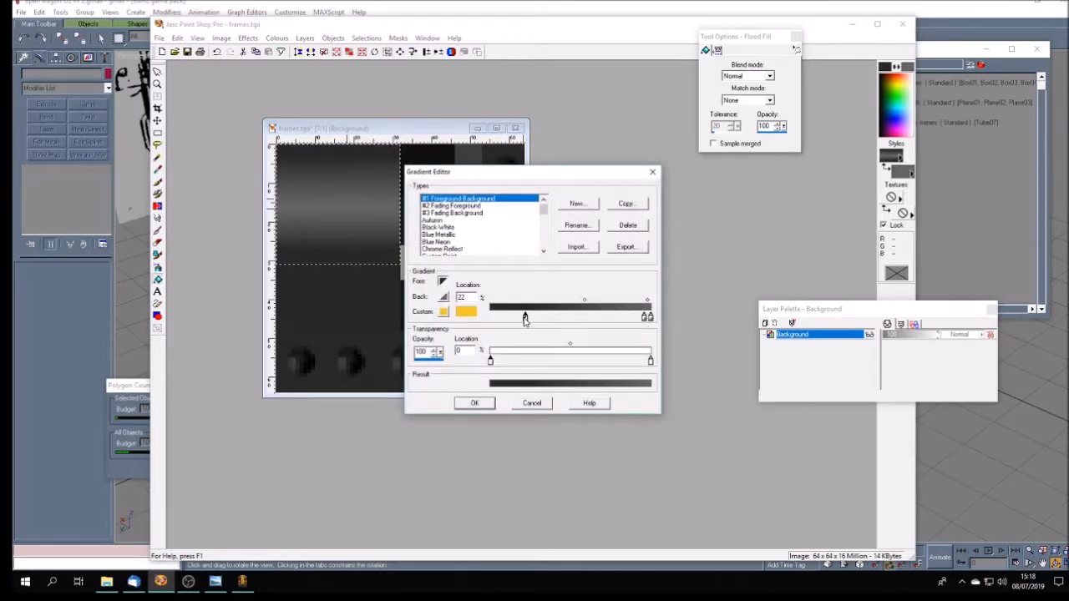
{"action": "left_click_drag", "start_coordinate": [525, 318], "coordinate": [520, 318]}
{"action": "left_click", "coordinate": [534, 404]}
{"action": "left_click", "coordinate": [477, 344]}
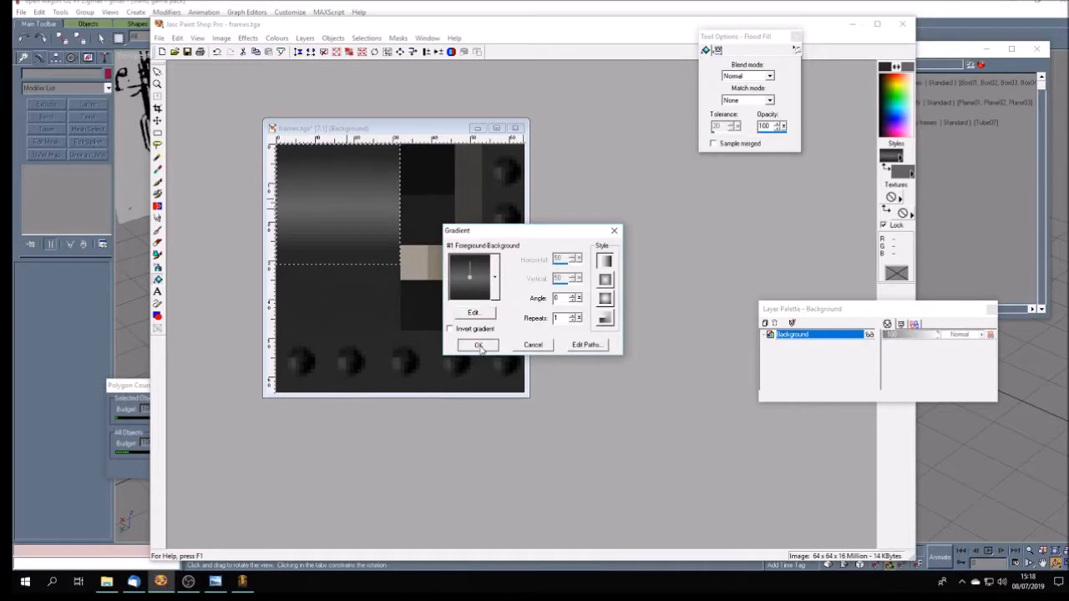
- Clear the selection, save frames.tga and switch back to gmax
{"action": "left_click", "coordinate": [325, 53]}
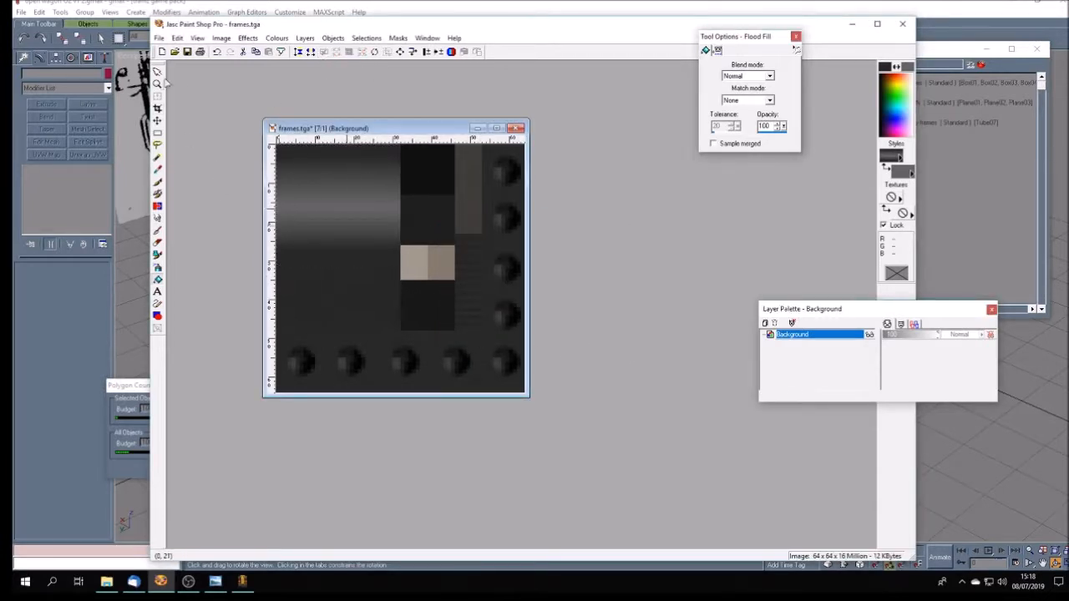
{"action": "left_click", "coordinate": [190, 55]}
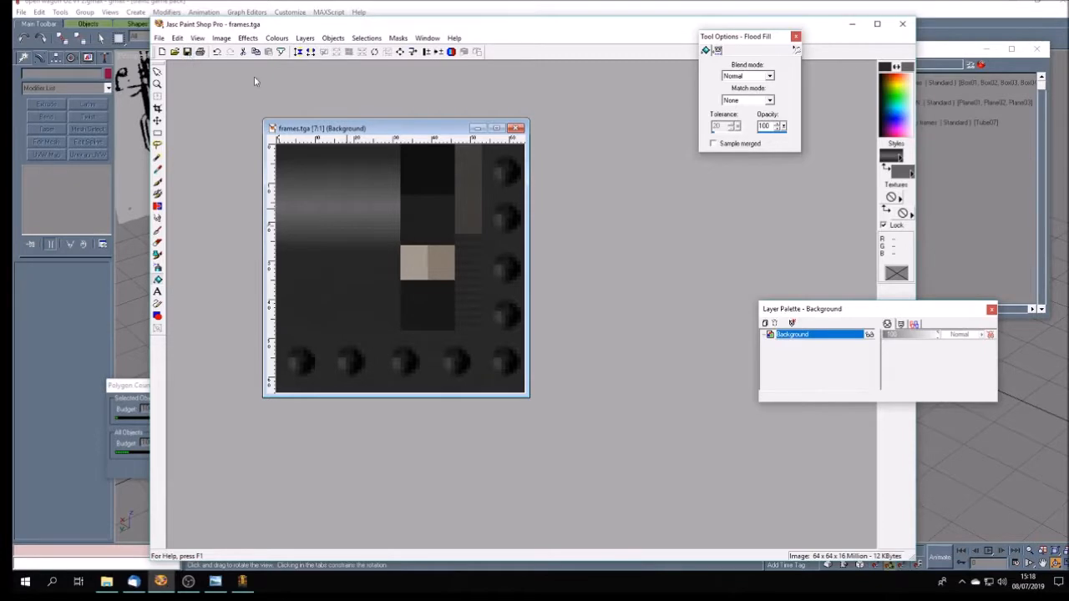
{"action": "left_click", "coordinate": [484, 9]}
- Open the frames material's Map #3 bitmap settings and reload the frames.tga texture
{"action": "double_click", "coordinate": [918, 83]}
{"action": "left_click_drag", "start_coordinate": [580, 75], "coordinate": [306, 66]}
{"action": "left_click", "coordinate": [344, 211]}
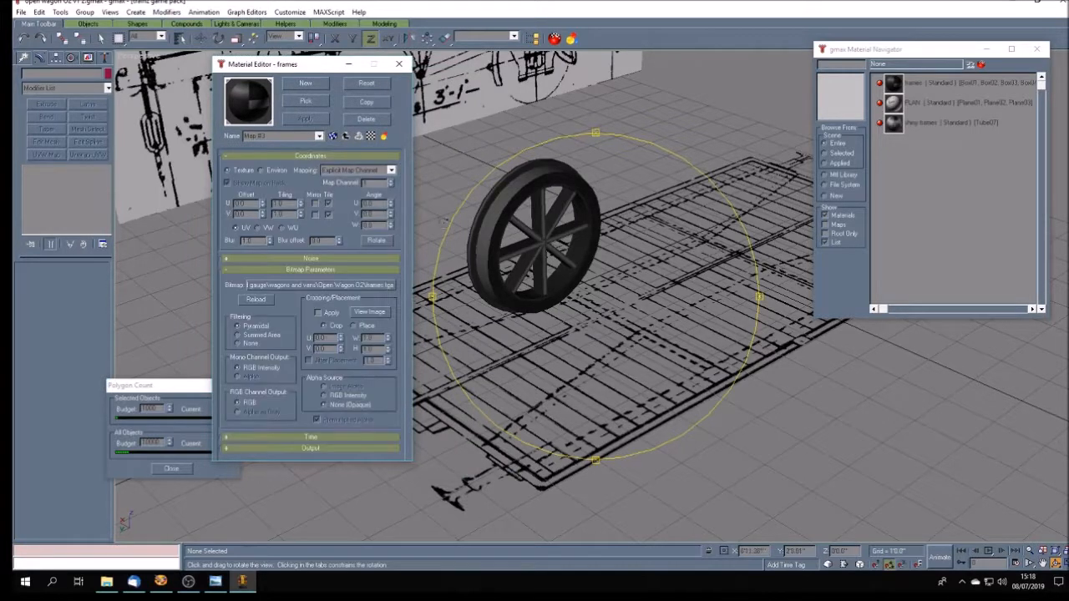
{"action": "left_click", "coordinate": [256, 301]}
- Examine the retextured wheel and its tread from several angles, minimising Paint Shop Pro and closing the material settings
{"action": "mouse_move", "coordinate": [614, 364]}
{"action": "left_mouse_down"}
{"action": "mouse_move", "coordinate": [581, 352]}
{"action": "mouse_move", "coordinate": [639, 351]}
{"action": "mouse_move", "coordinate": [610, 346]}
{"action": "left_mouse_up"}
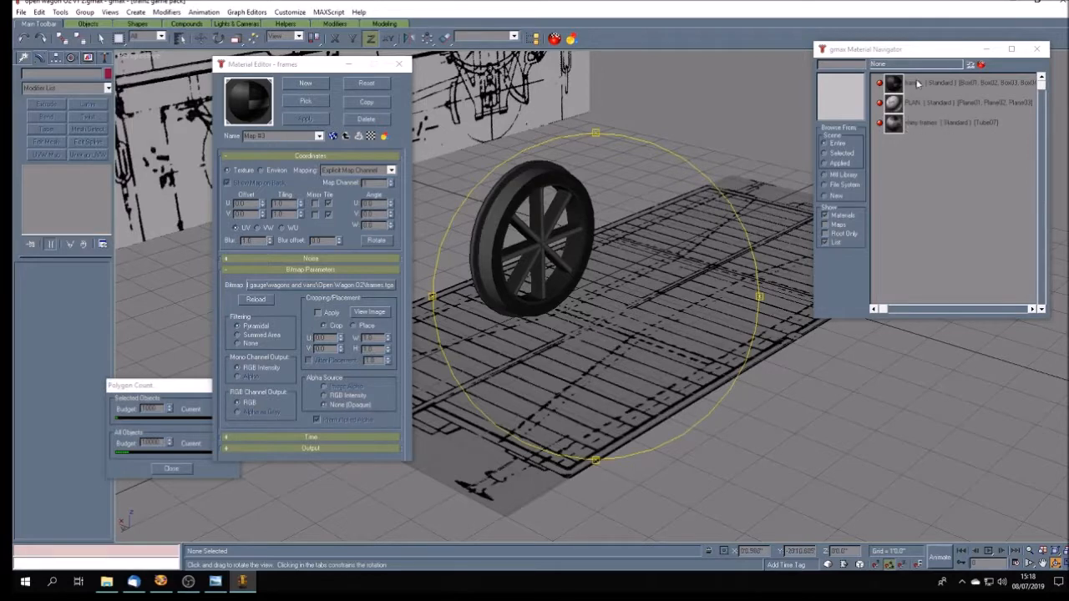
{"action": "left_click_drag", "start_coordinate": [549, 275], "coordinate": [518, 277]}
{"action": "mouse_move", "coordinate": [591, 316]}
{"action": "left_mouse_down"}
{"action": "mouse_move", "coordinate": [609, 324]}
{"action": "mouse_move", "coordinate": [570, 319]}
{"action": "mouse_move", "coordinate": [705, 316]}
{"action": "mouse_move", "coordinate": [571, 313]}
{"action": "left_mouse_up"}
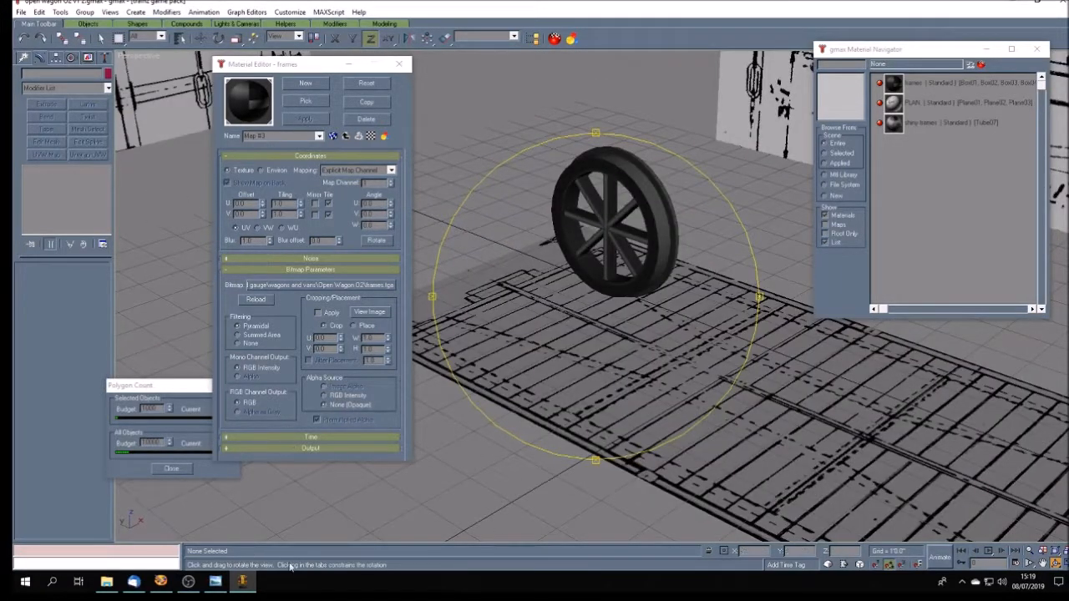
{"action": "left_click", "coordinate": [160, 582]}
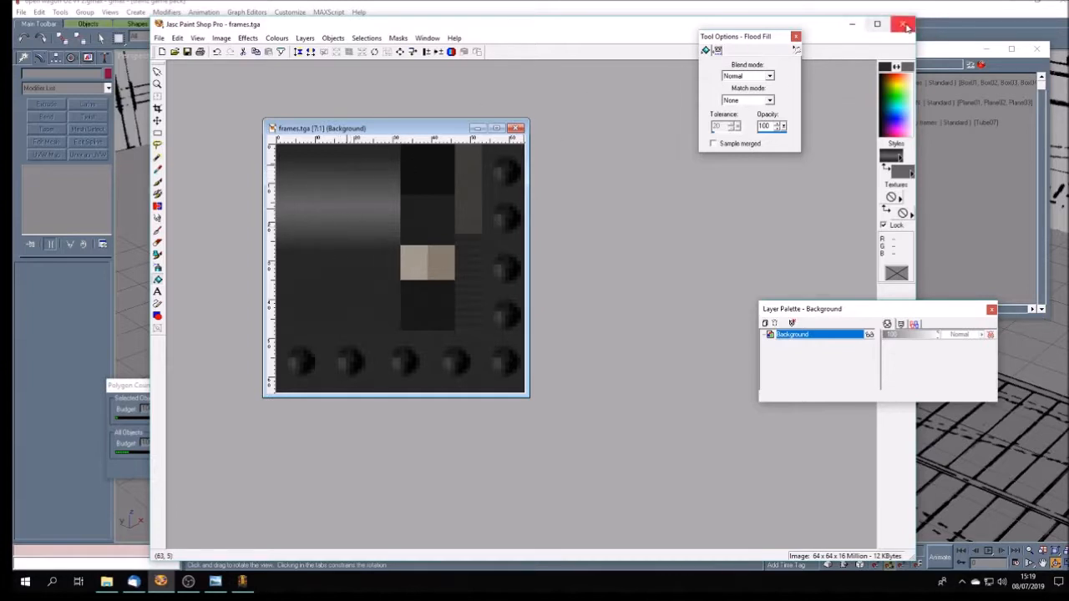
{"action": "left_click", "coordinate": [852, 23]}
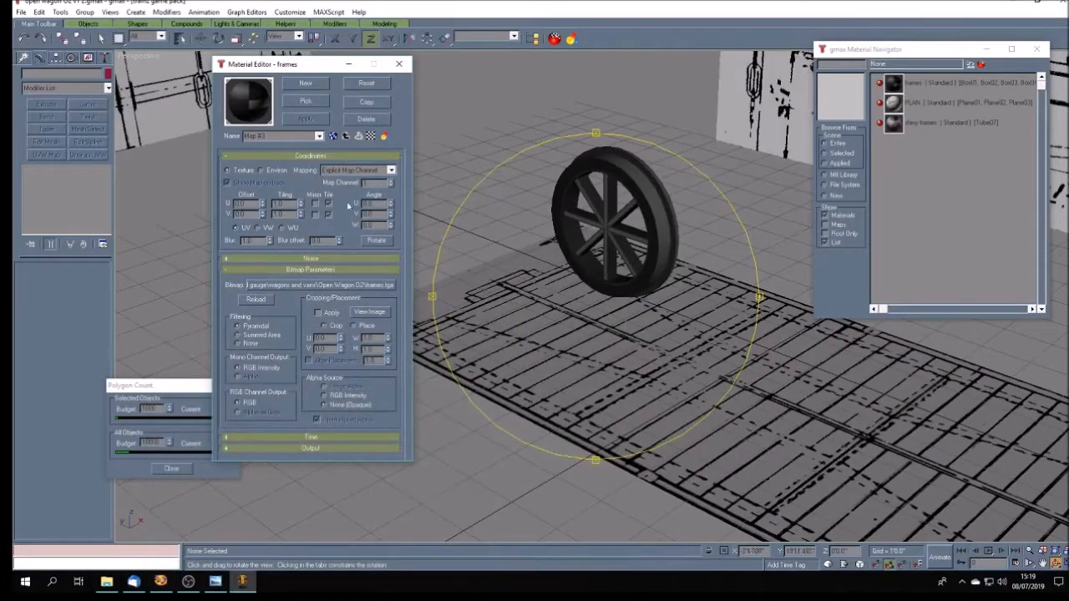
{"action": "left_click", "coordinate": [398, 63]}
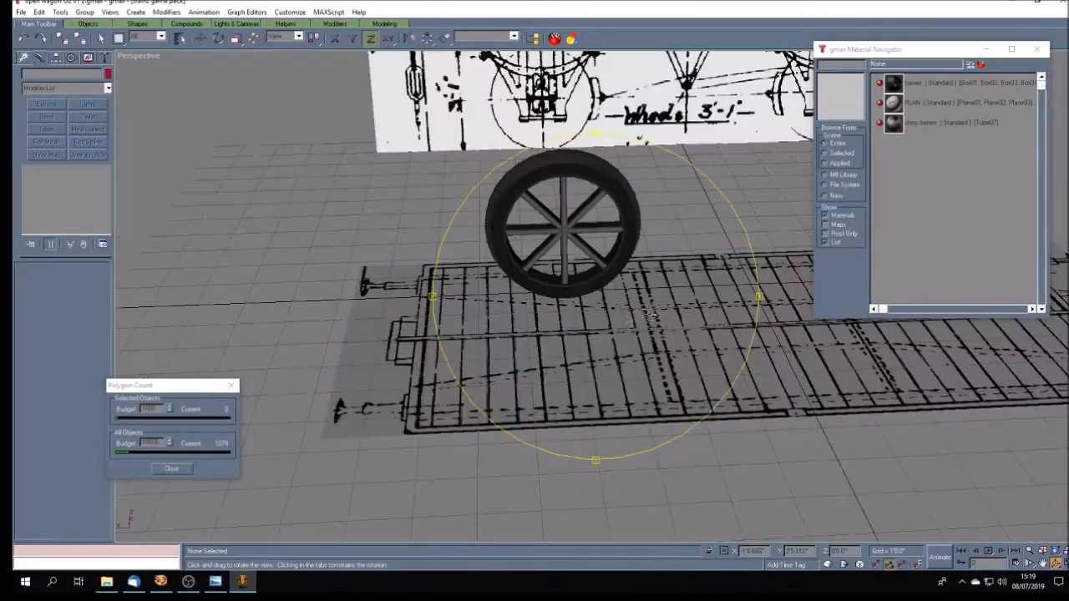
{"action": "left_click_drag", "start_coordinate": [630, 317], "coordinate": [668, 322]}
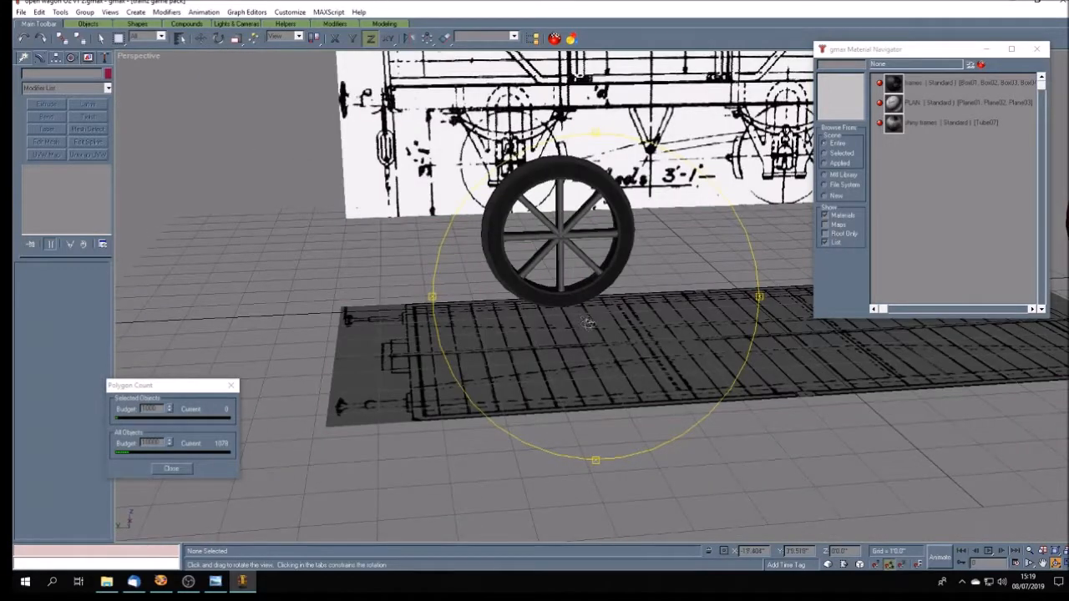
{"action": "left_click_drag", "start_coordinate": [588, 323], "coordinate": [616, 334]}
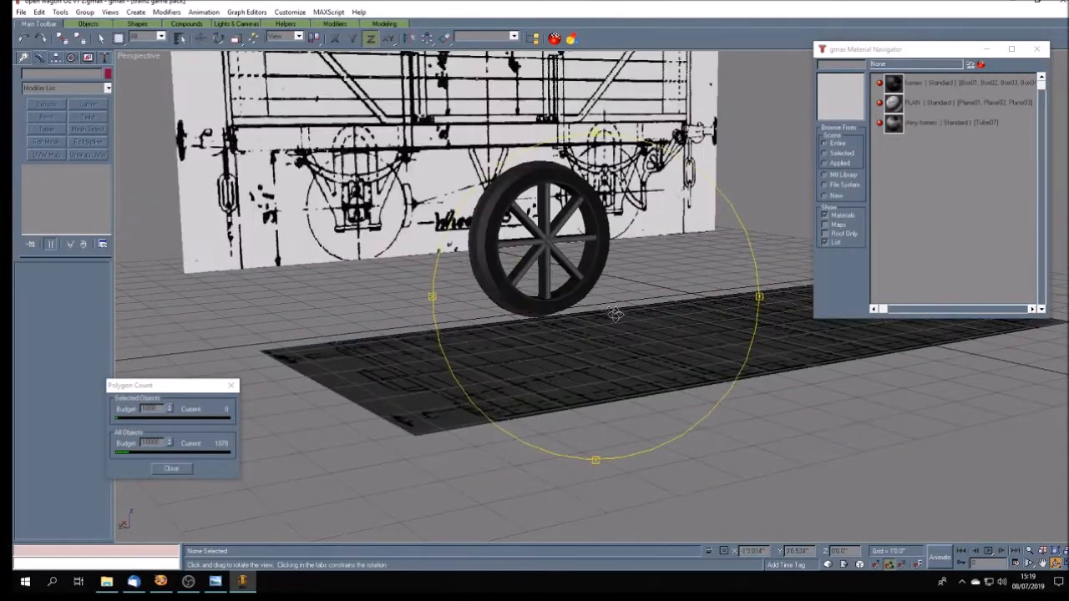
- Hide the reference planes carrying the side elevation and the floor plan drawings of the wagon
{"action": "left_click", "coordinate": [105, 40]}
{"action": "left_click", "coordinate": [284, 189]}
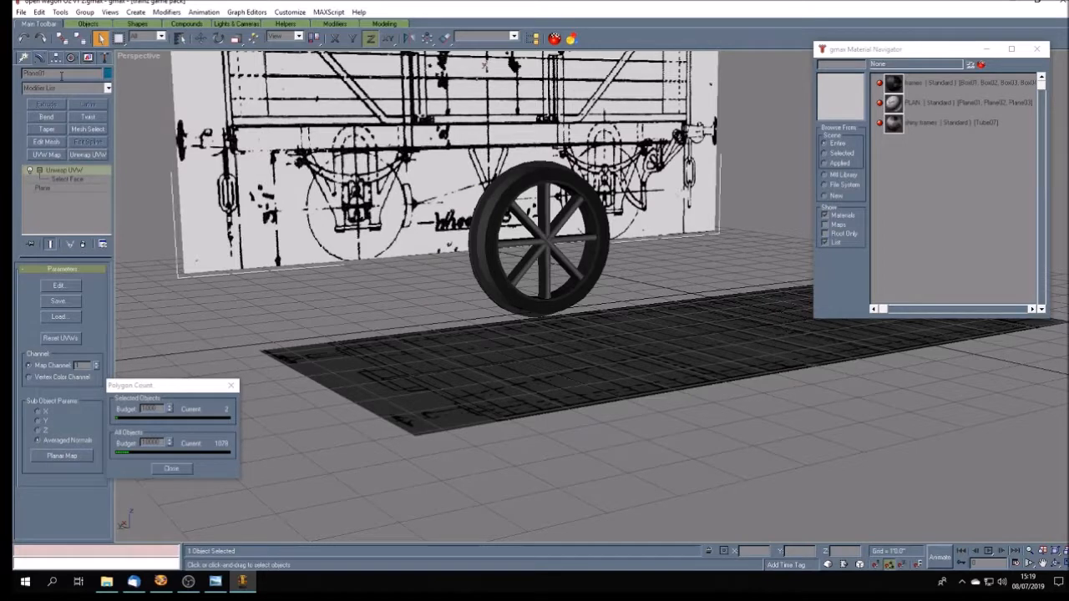
{"action": "left_click", "coordinate": [87, 58]}
{"action": "left_click", "coordinate": [77, 290]}
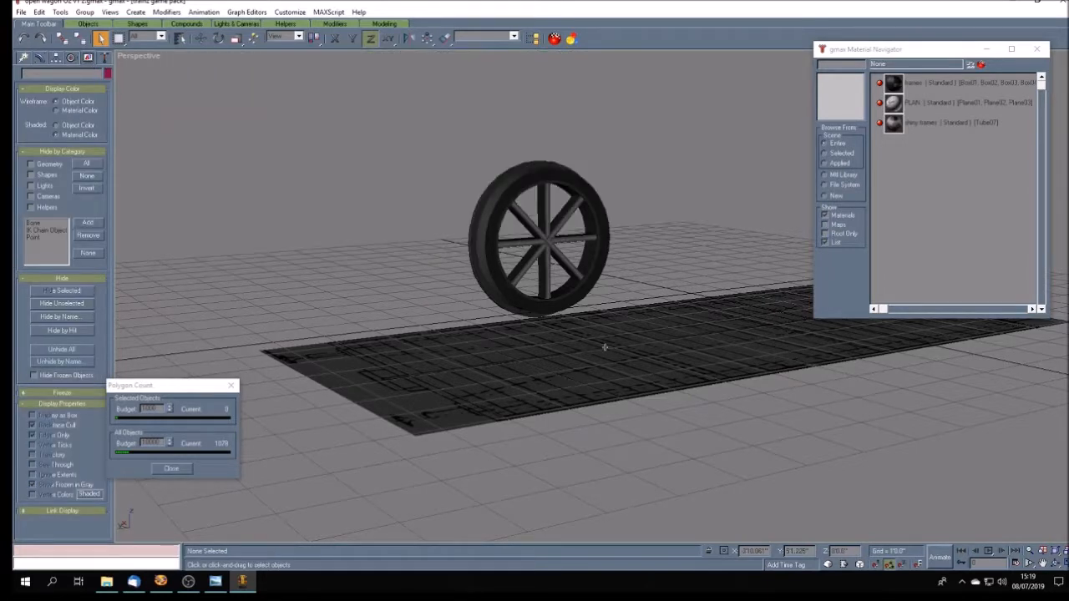
{"action": "left_click_drag", "start_coordinate": [411, 116], "coordinate": [638, 375]}
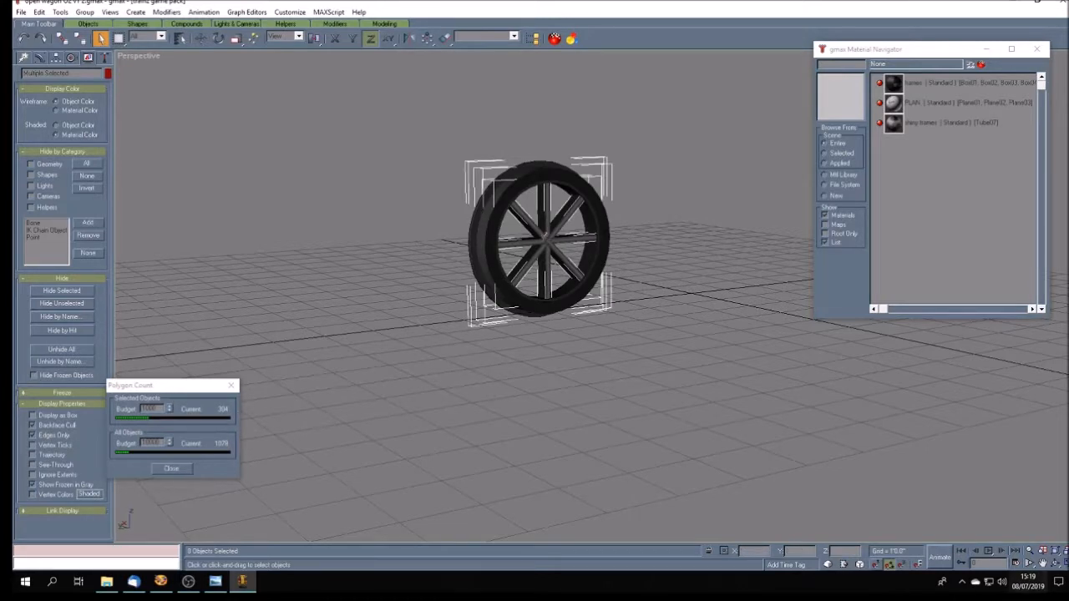
{"action": "left_click", "coordinate": [1056, 564]}
{"action": "left_click_drag", "start_coordinate": [622, 408], "coordinate": [666, 415]}
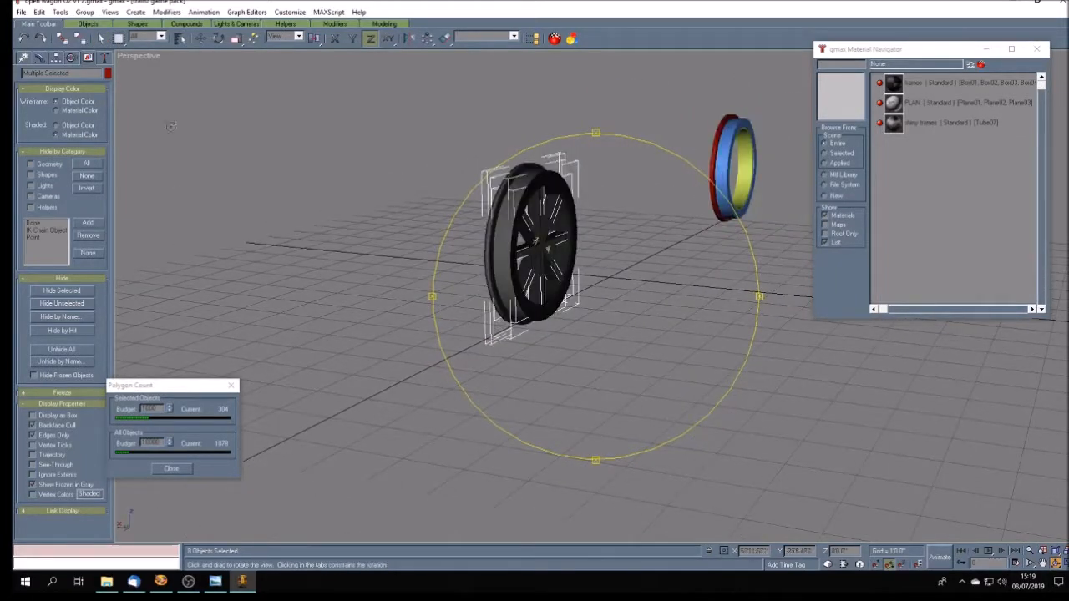
{"action": "left_click", "coordinate": [100, 39]}
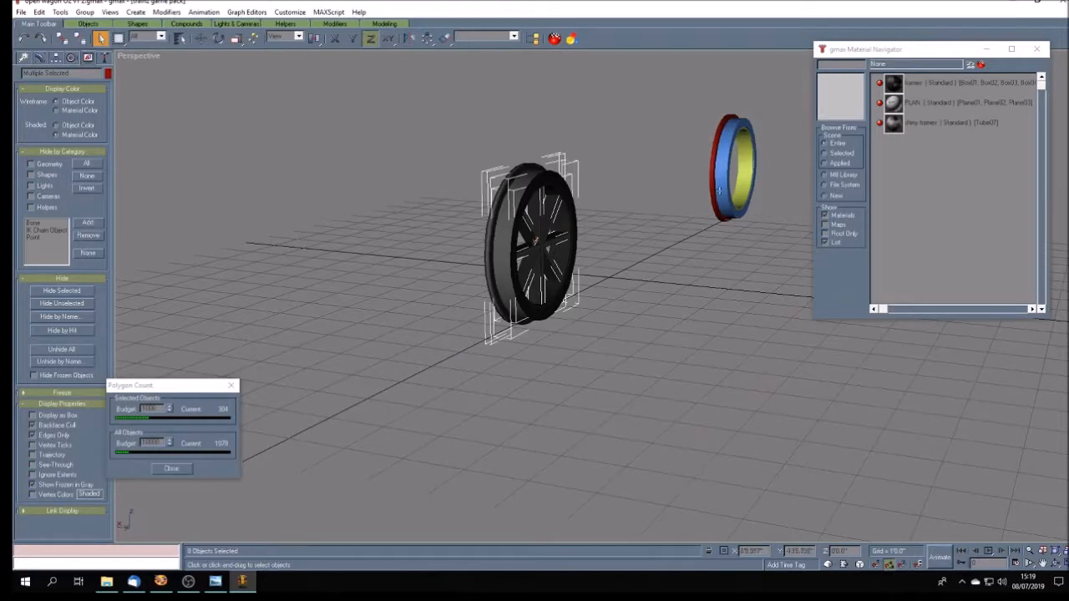
{"action": "left_click_drag", "start_coordinate": [688, 100], "coordinate": [787, 248]}
{"action": "left_click", "coordinate": [618, 339]}
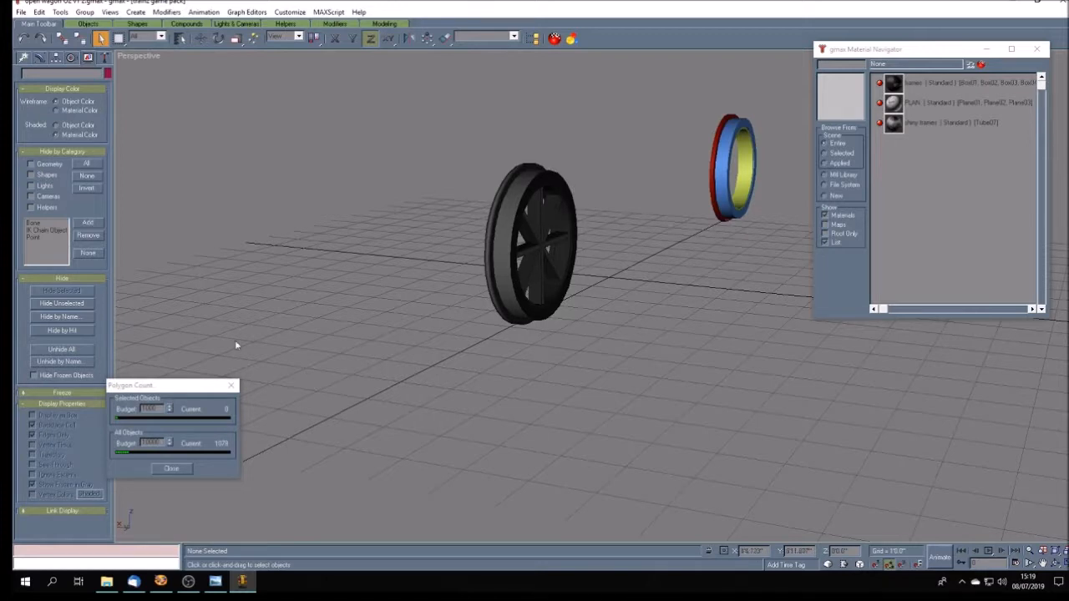
- Examine the textured wheel from several angles and compare it with the photograph open wagon O2.jpg in Windows Photo Viewer, returning to gmax
{"action": "left_click_drag", "start_coordinate": [388, 141], "coordinate": [640, 425]}
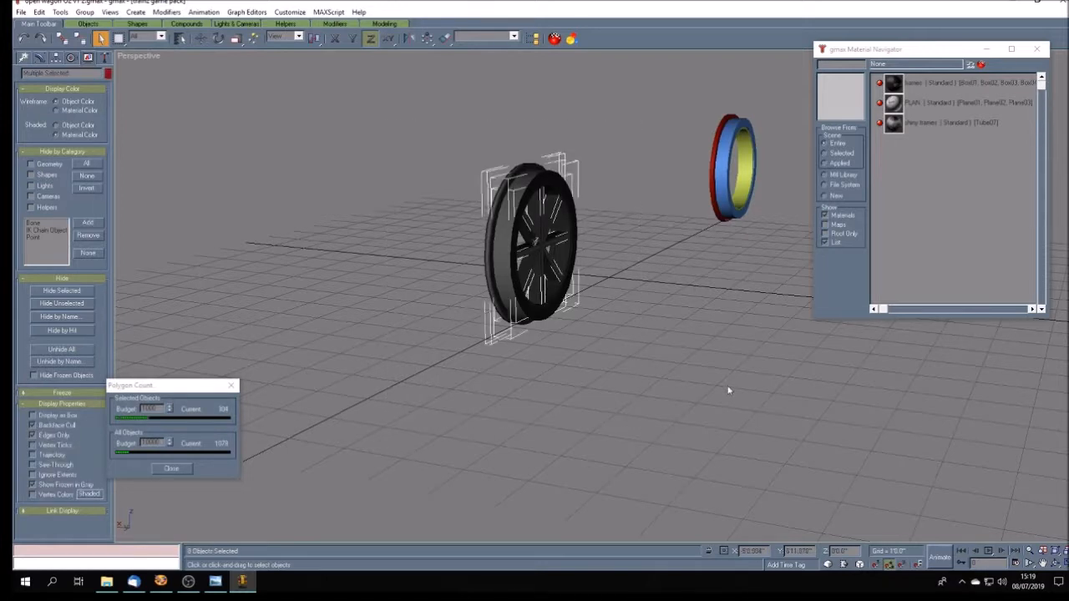
{"action": "left_click", "coordinate": [1056, 564]}
{"action": "left_click_drag", "start_coordinate": [627, 417], "coordinate": [743, 203]}
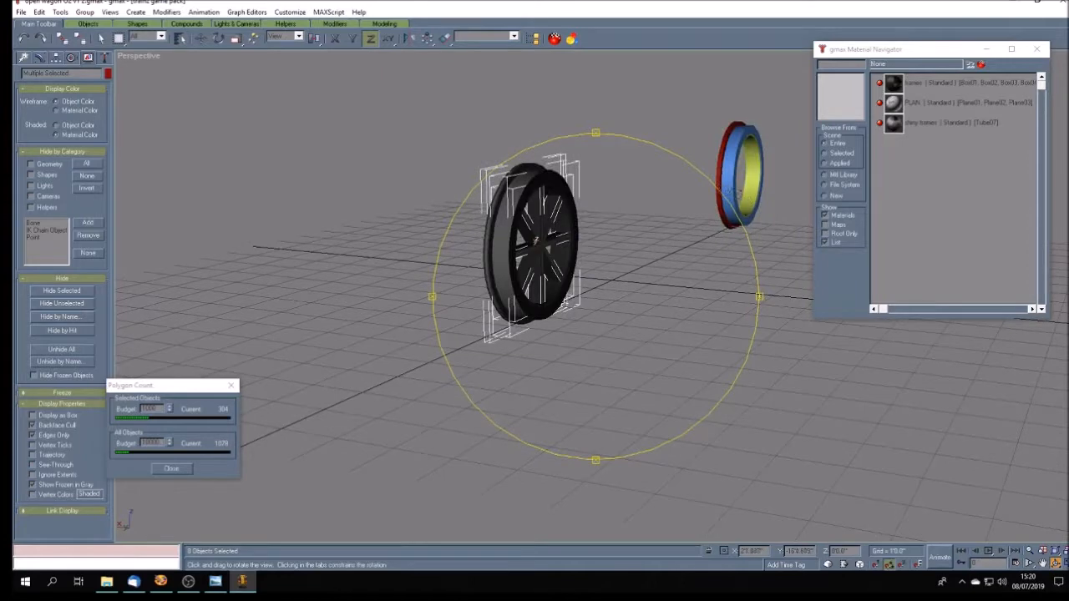
{"action": "left_click_drag", "start_coordinate": [684, 276], "coordinate": [722, 181]}
{"action": "mouse_move", "coordinate": [665, 234]}
{"action": "left_mouse_down"}
{"action": "mouse_move", "coordinate": [631, 324]}
{"action": "mouse_move", "coordinate": [618, 319]}
{"action": "mouse_move", "coordinate": [643, 313]}
{"action": "mouse_move", "coordinate": [668, 327]}
{"action": "mouse_move", "coordinate": [596, 329]}
{"action": "mouse_move", "coordinate": [593, 302]}
{"action": "mouse_move", "coordinate": [604, 371]}
{"action": "mouse_move", "coordinate": [622, 380]}
{"action": "mouse_move", "coordinate": [573, 397]}
{"action": "mouse_move", "coordinate": [561, 387]}
{"action": "mouse_move", "coordinate": [567, 396]}
{"action": "mouse_move", "coordinate": [662, 312]}
{"action": "mouse_move", "coordinate": [606, 356]}
{"action": "mouse_move", "coordinate": [545, 199]}
{"action": "left_mouse_up"}
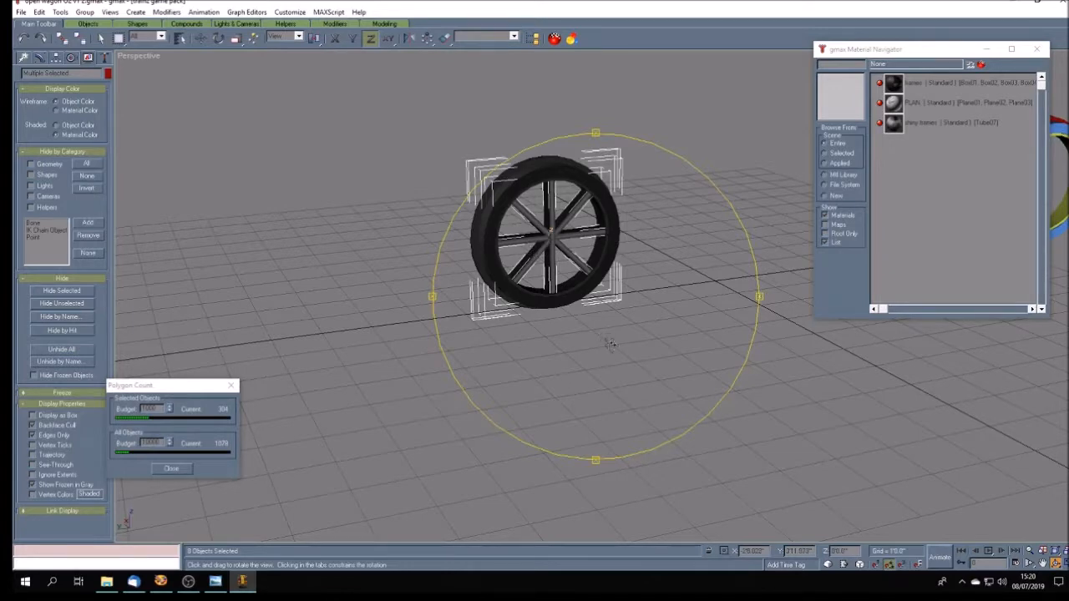
{"action": "left_click_drag", "start_coordinate": [612, 343], "coordinate": [638, 348]}
{"action": "left_click", "coordinate": [216, 582]}
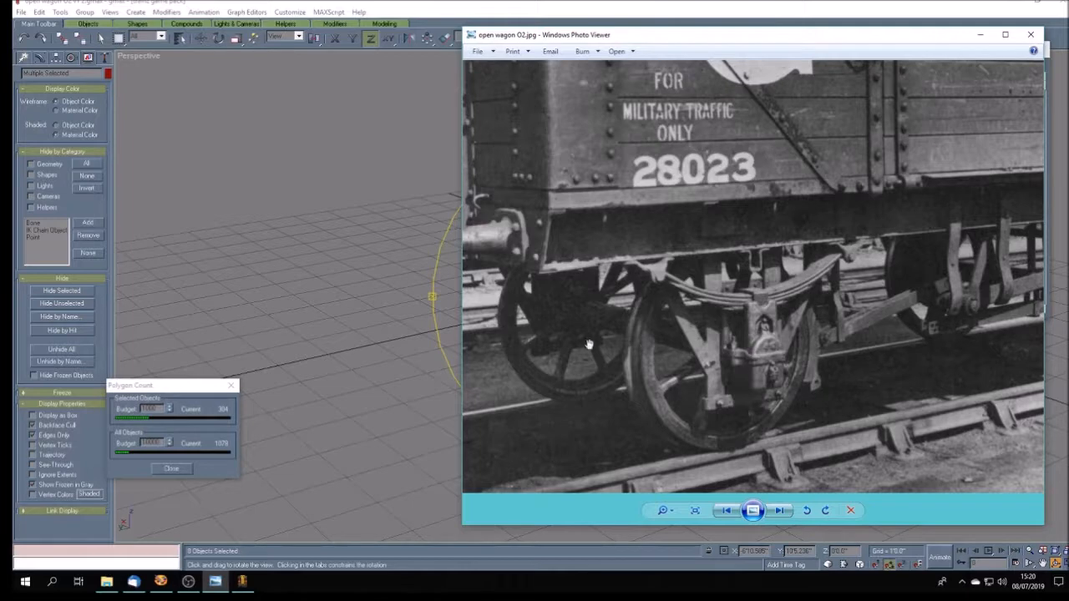
{"action": "left_click", "coordinate": [345, 8]}
{"action": "mouse_move", "coordinate": [566, 284]}
{"action": "left_mouse_down"}
{"action": "mouse_move", "coordinate": [557, 273]}
{"action": "mouse_move", "coordinate": [577, 272]}
{"action": "mouse_move", "coordinate": [556, 259]}
{"action": "mouse_move", "coordinate": [605, 292]}
{"action": "mouse_move", "coordinate": [570, 316]}
{"action": "mouse_move", "coordinate": [610, 298]}
{"action": "mouse_move", "coordinate": [673, 310]}
{"action": "mouse_move", "coordinate": [594, 347]}
{"action": "mouse_move", "coordinate": [543, 334]}
{"action": "mouse_move", "coordinate": [578, 304]}
{"action": "mouse_move", "coordinate": [559, 325]}
{"action": "mouse_move", "coordinate": [575, 343]}
{"action": "mouse_move", "coordinate": [630, 326]}
{"action": "left_mouse_up"}
{"action": "left_click", "coordinate": [100, 39]}
{"action": "left_click", "coordinate": [664, 338]}
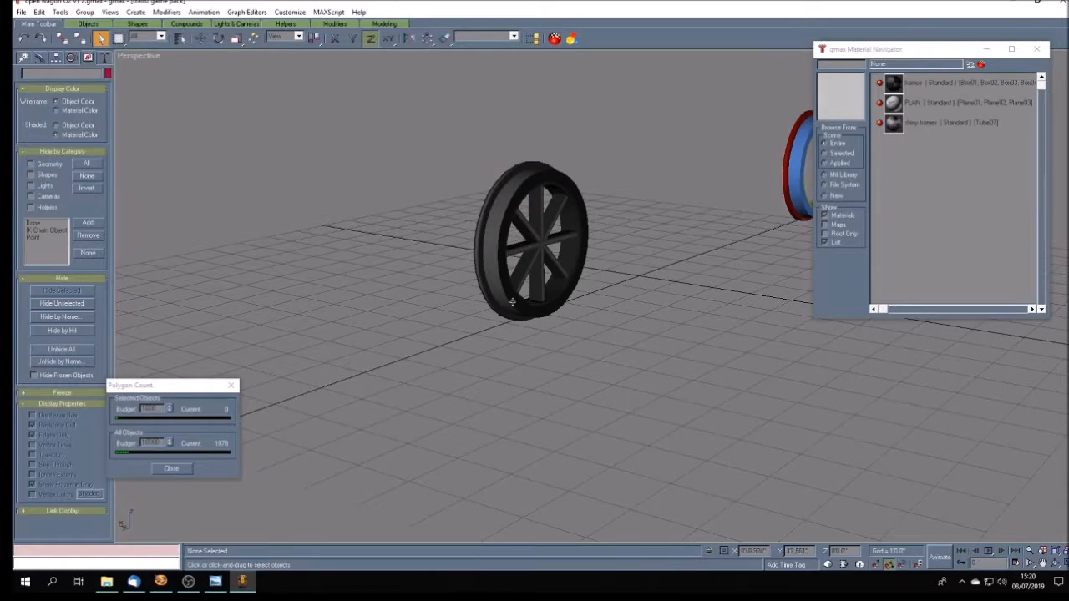
- Examine the wheel's spokes and rim face-on and obliquely, both close up and from a distance
{"action": "left_click", "coordinate": [1056, 563]}
{"action": "left_click_drag", "start_coordinate": [654, 373], "coordinate": [562, 328]}
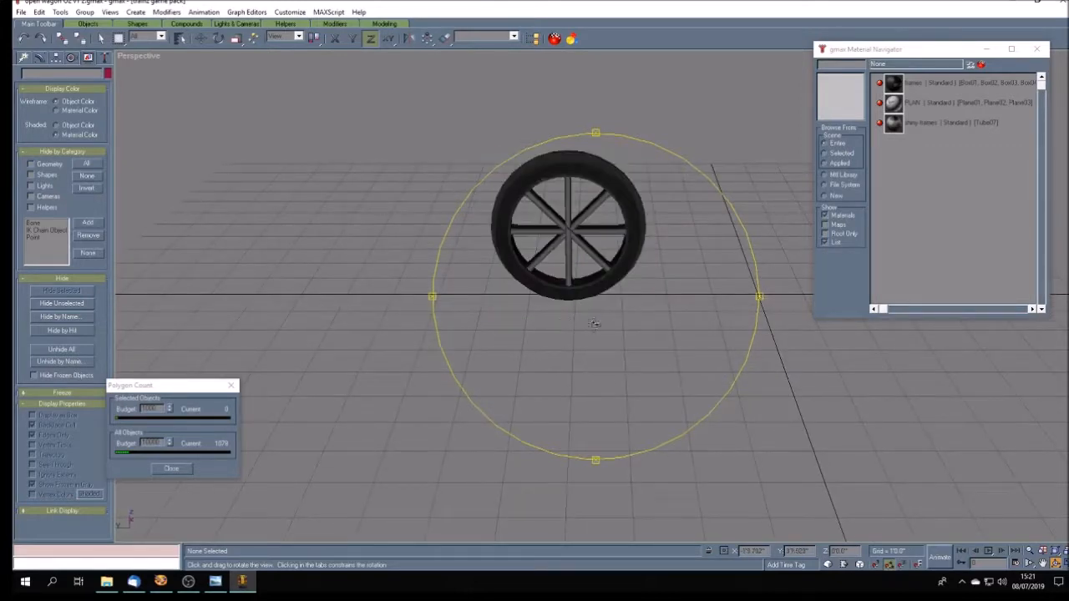
{"action": "scroll", "coordinate": [591, 255], "scroll_direction": "up", "scroll_amount": 5}
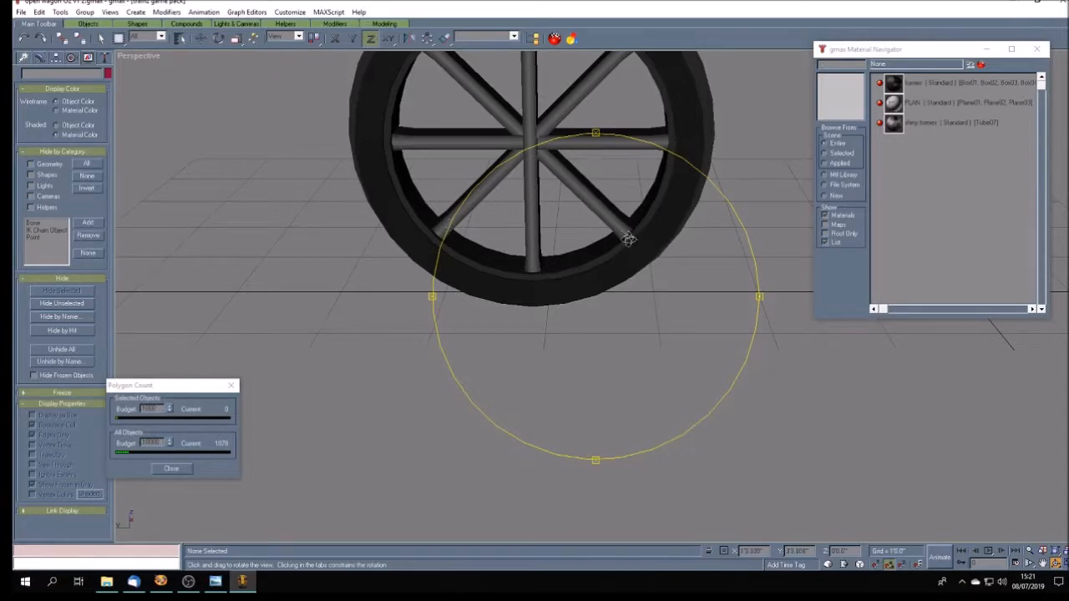
{"action": "mouse_move", "coordinate": [573, 278]}
{"action": "left_mouse_down"}
{"action": "mouse_move", "coordinate": [577, 303]}
{"action": "mouse_move", "coordinate": [570, 292]}
{"action": "mouse_move", "coordinate": [617, 309]}
{"action": "mouse_move", "coordinate": [579, 298]}
{"action": "mouse_move", "coordinate": [566, 274]}
{"action": "left_mouse_up"}
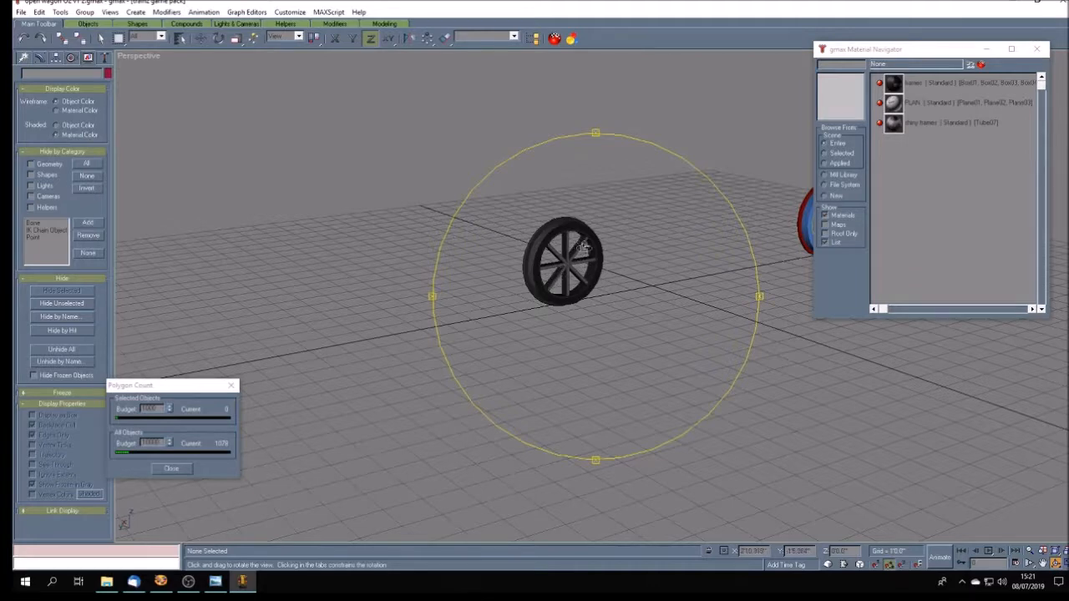
{"action": "left_click_drag", "start_coordinate": [583, 272], "coordinate": [559, 278]}
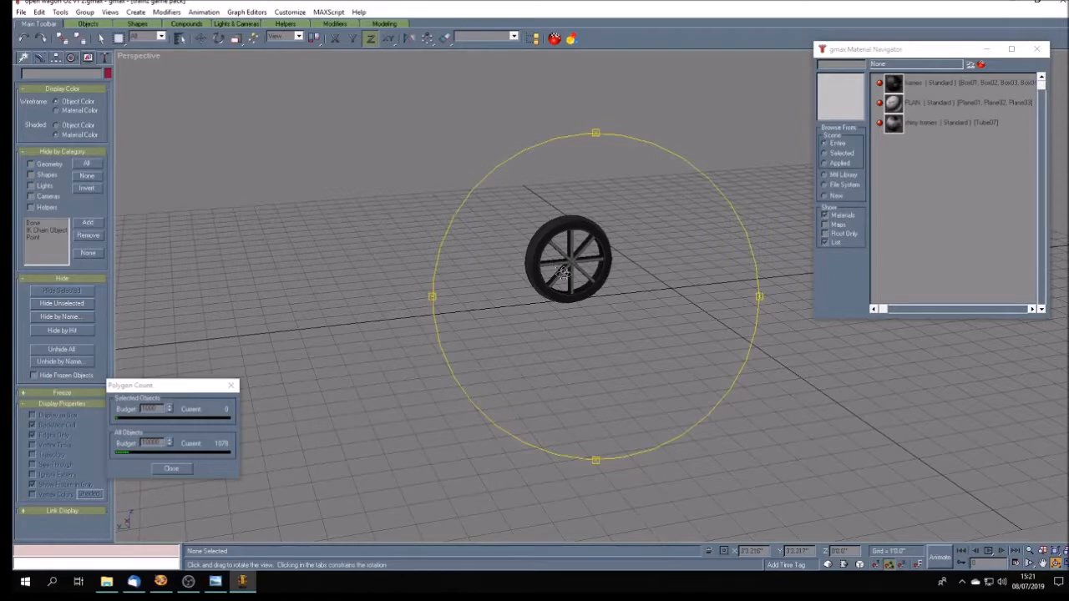
{"action": "mouse_move", "coordinate": [574, 274]}
{"action": "left_mouse_down"}
{"action": "mouse_move", "coordinate": [584, 284]}
{"action": "mouse_move", "coordinate": [564, 266]}
{"action": "left_mouse_up"}
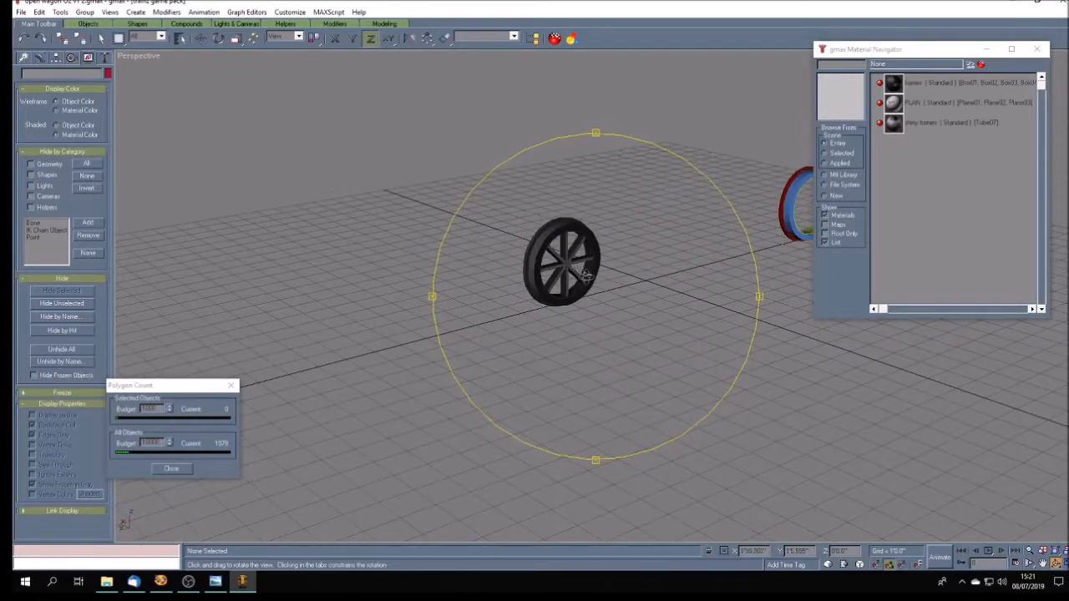
{"action": "left_click_drag", "start_coordinate": [614, 314], "coordinate": [615, 316]}
{"action": "scroll", "coordinate": [617, 302], "scroll_direction": "up", "scroll_amount": 2}
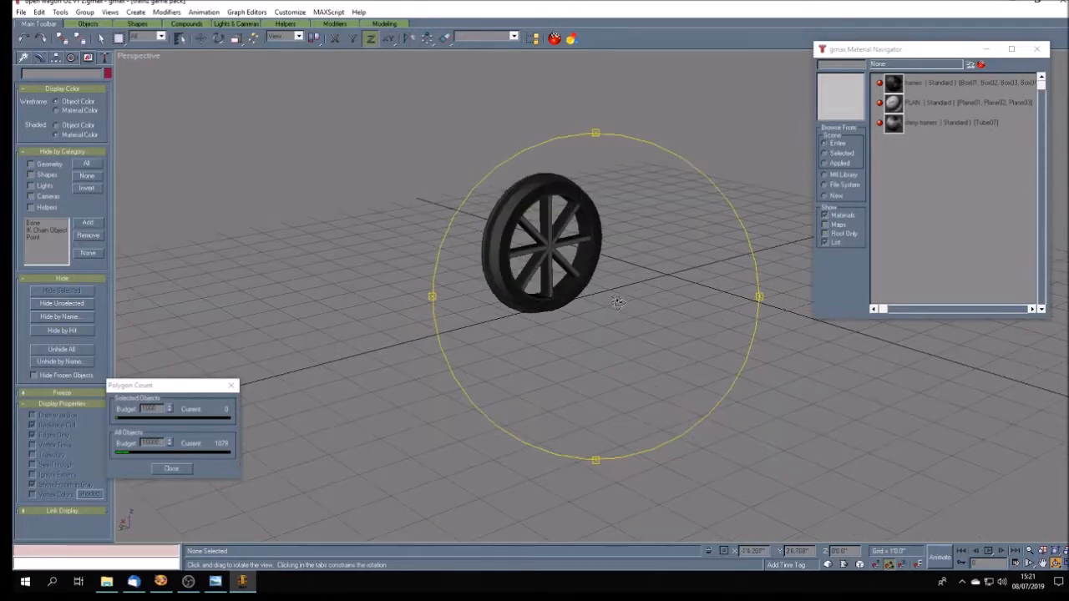
{"action": "left_click_drag", "start_coordinate": [617, 307], "coordinate": [619, 330]}
- Group all the parts of the textured wheel as Group01 and return to the four-view layout
{"action": "left_click", "coordinate": [99, 40]}
{"action": "left_click_drag", "start_coordinate": [403, 135], "coordinate": [678, 410]}
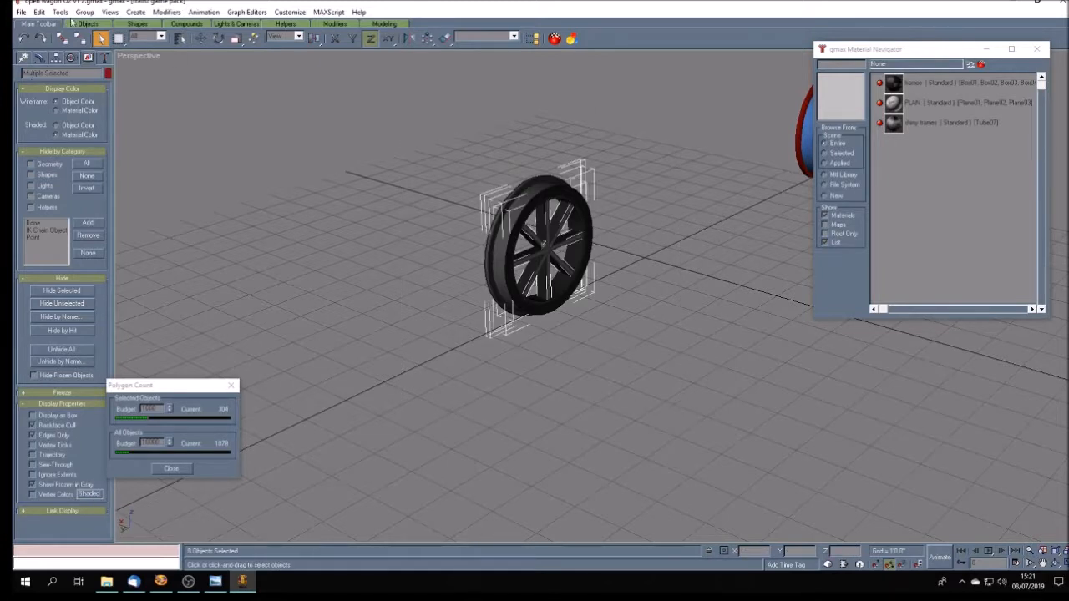
{"action": "left_click", "coordinate": [85, 11]}
{"action": "left_click", "coordinate": [96, 23]}
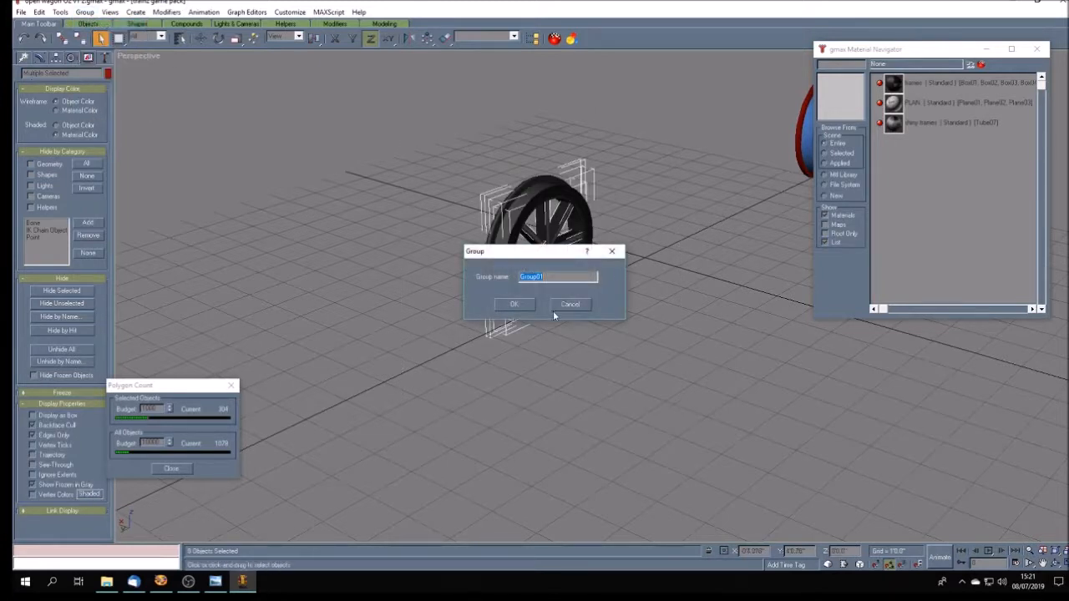
{"action": "left_click", "coordinate": [516, 304]}
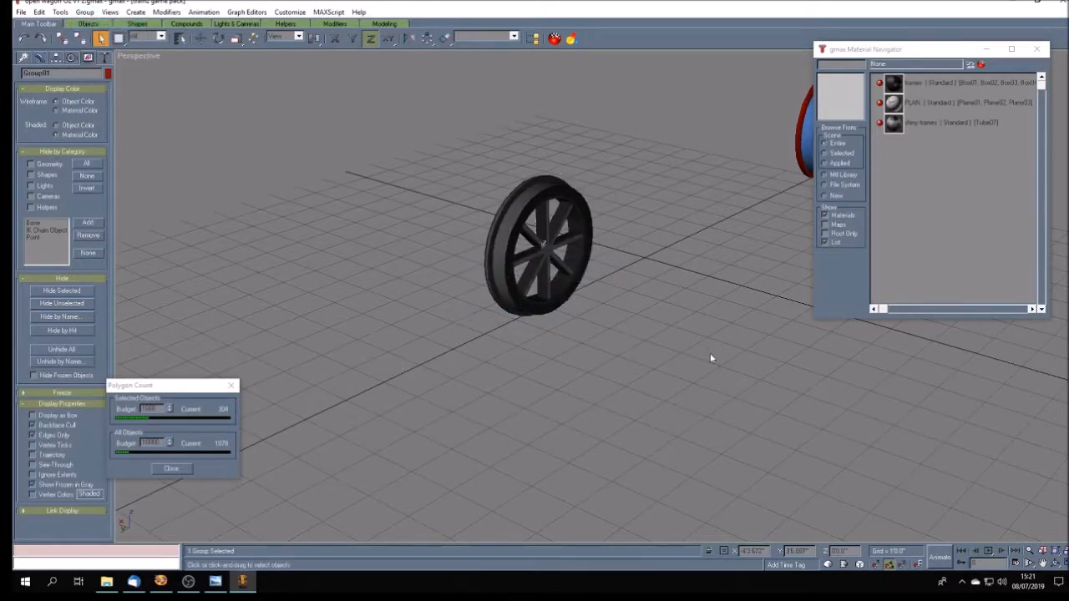
{"action": "left_click", "coordinate": [1058, 563]}
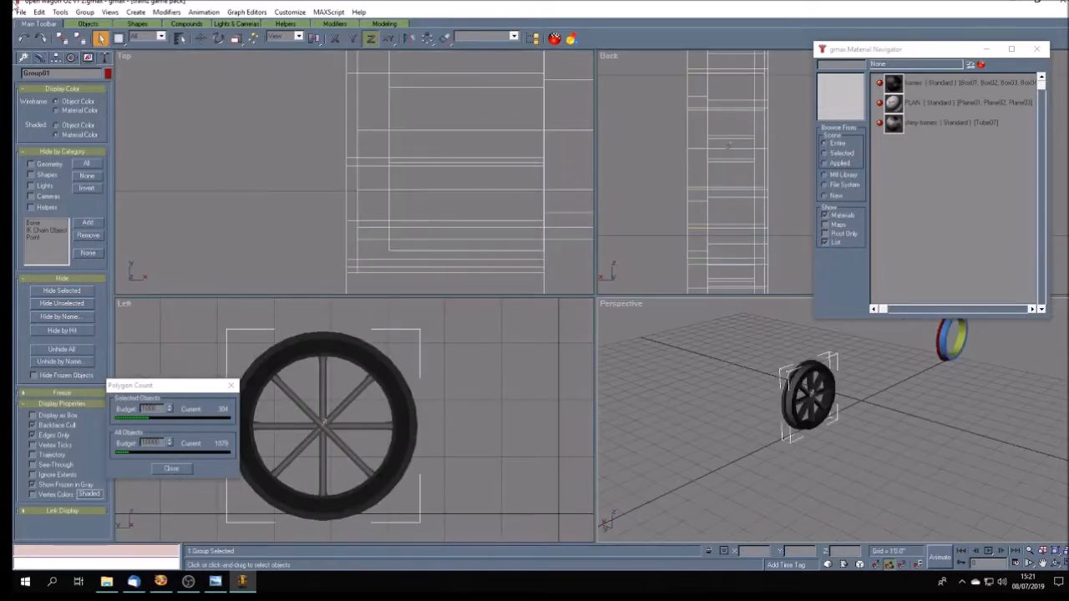
- Save the scene, and save it again as open wagon O2 v1 1.gmax, overwriting the existing file
{"action": "left_click", "coordinate": [21, 13]}
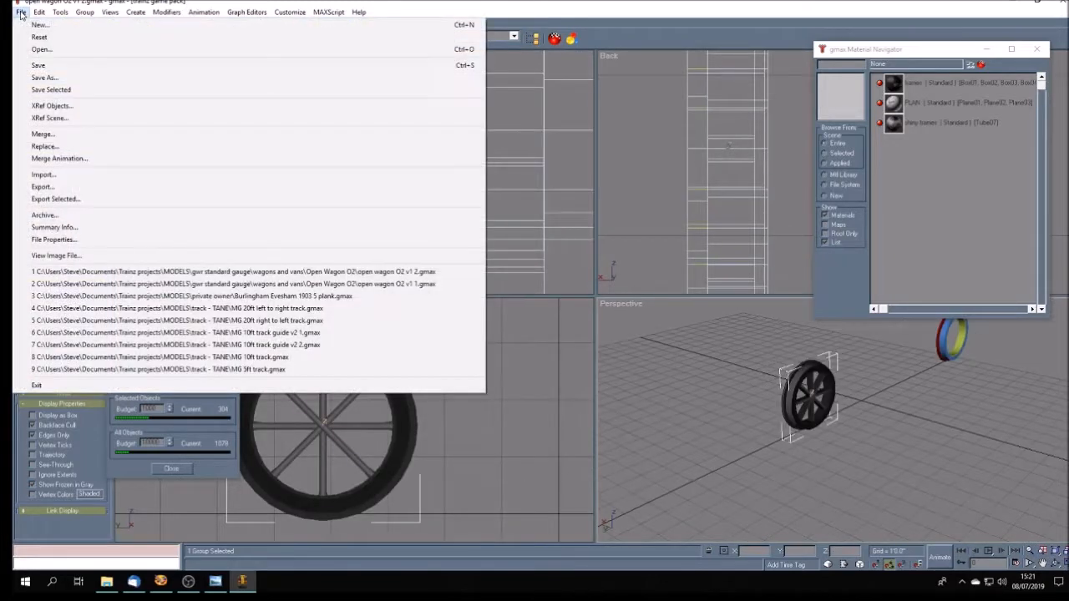
{"action": "left_click", "coordinate": [49, 66]}
{"action": "left_click", "coordinate": [21, 13]}
{"action": "left_click", "coordinate": [44, 77]}
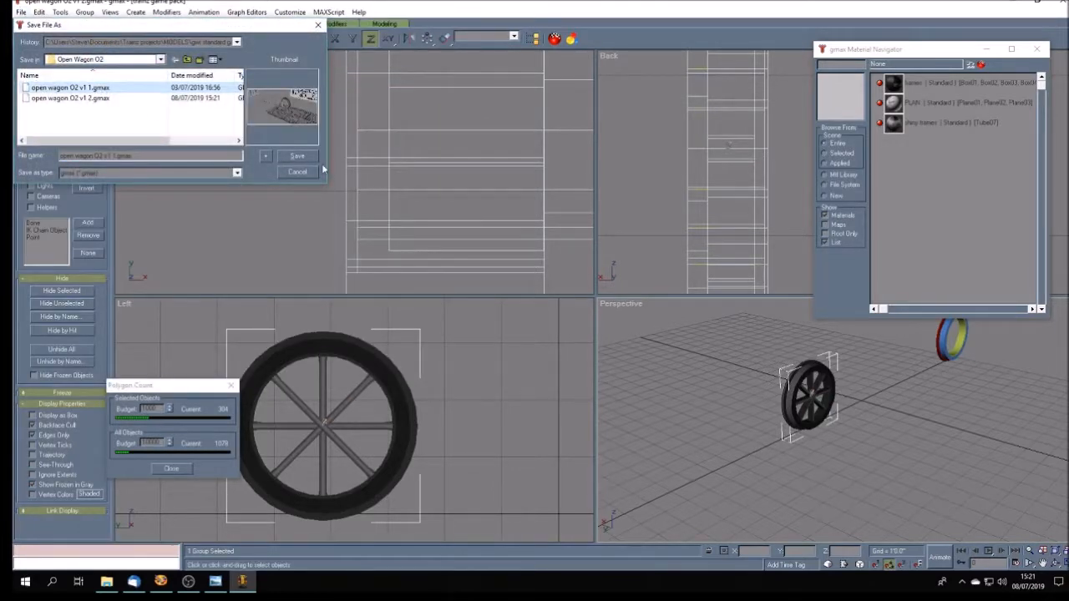
{"action": "left_click", "coordinate": [298, 157]}
{"action": "left_click", "coordinate": [583, 332]}
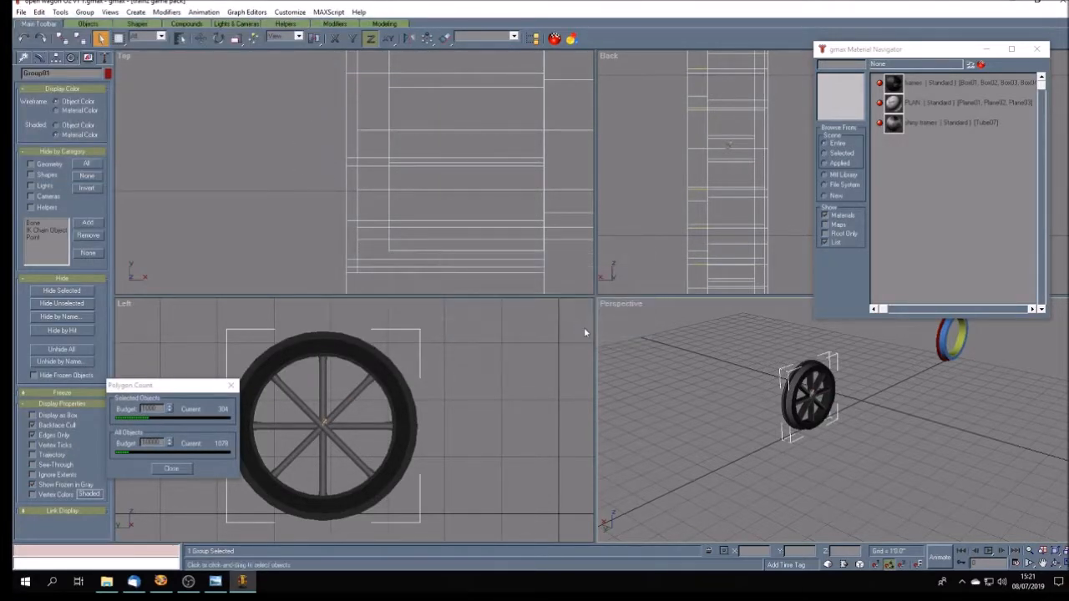
- In an enlarged Back view, move the wheel group along X away from the coloured tubes, to about -1'9.6"
{"action": "left_click", "coordinate": [1042, 562]}
{"action": "left_click_drag", "start_coordinate": [639, 207], "coordinate": [729, 207]}
{"action": "scroll", "coordinate": [645, 181], "scroll_direction": "down", "scroll_amount": 6}
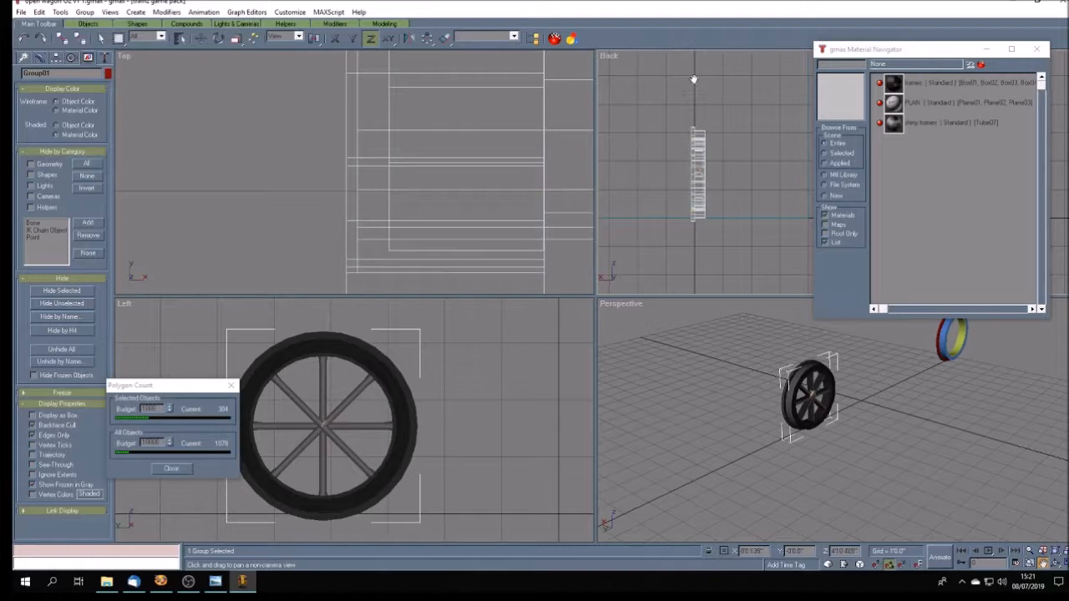
{"action": "left_click", "coordinate": [1060, 564]}
{"action": "left_click_drag", "start_coordinate": [549, 370], "coordinate": [525, 238]}
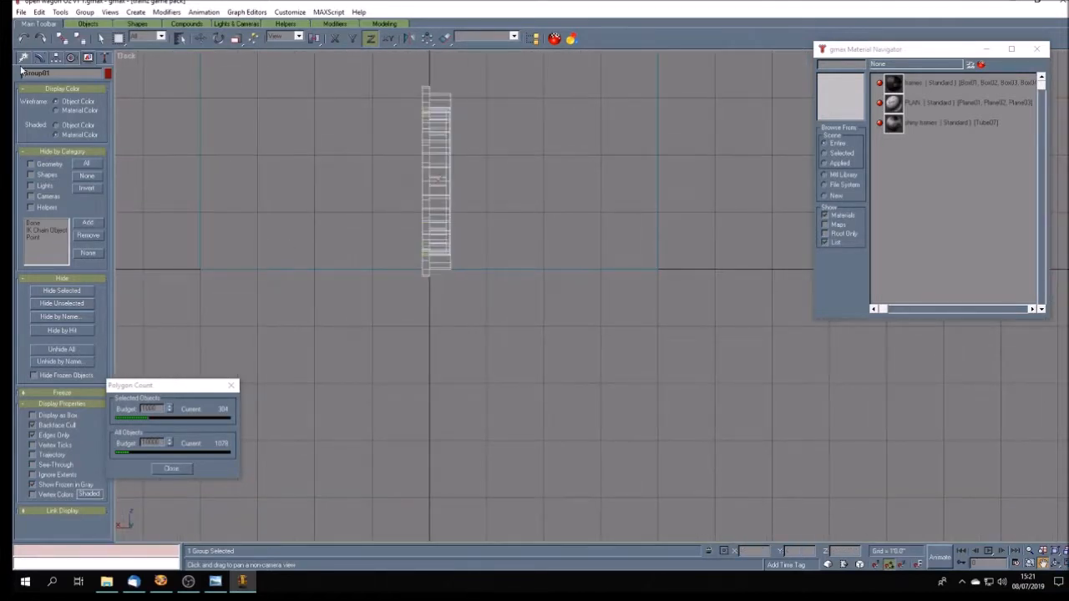
{"action": "left_click", "coordinate": [100, 38]}
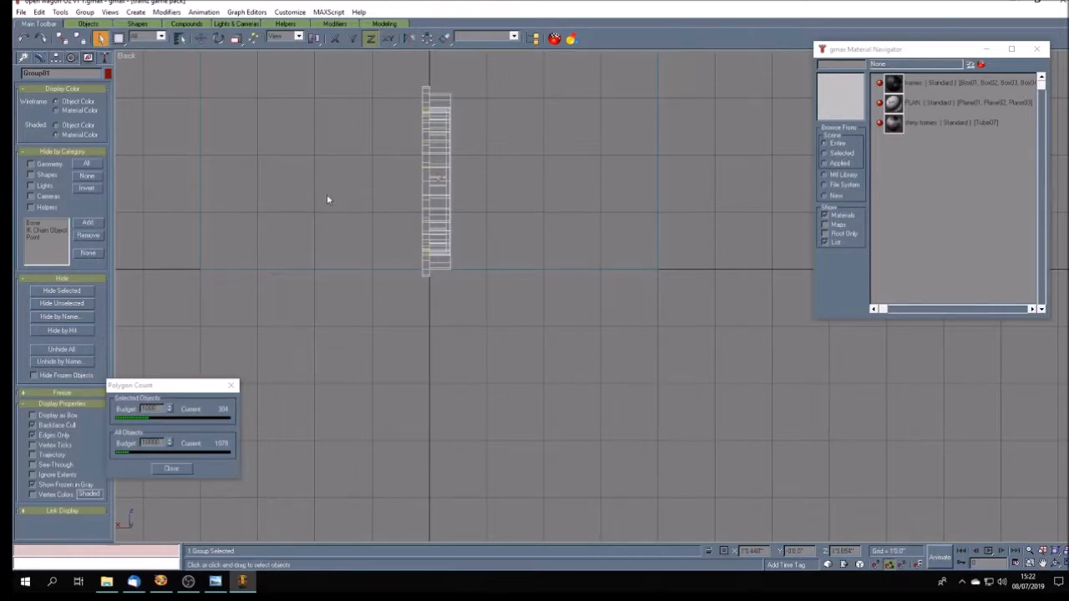
{"action": "left_click", "coordinate": [327, 200]}
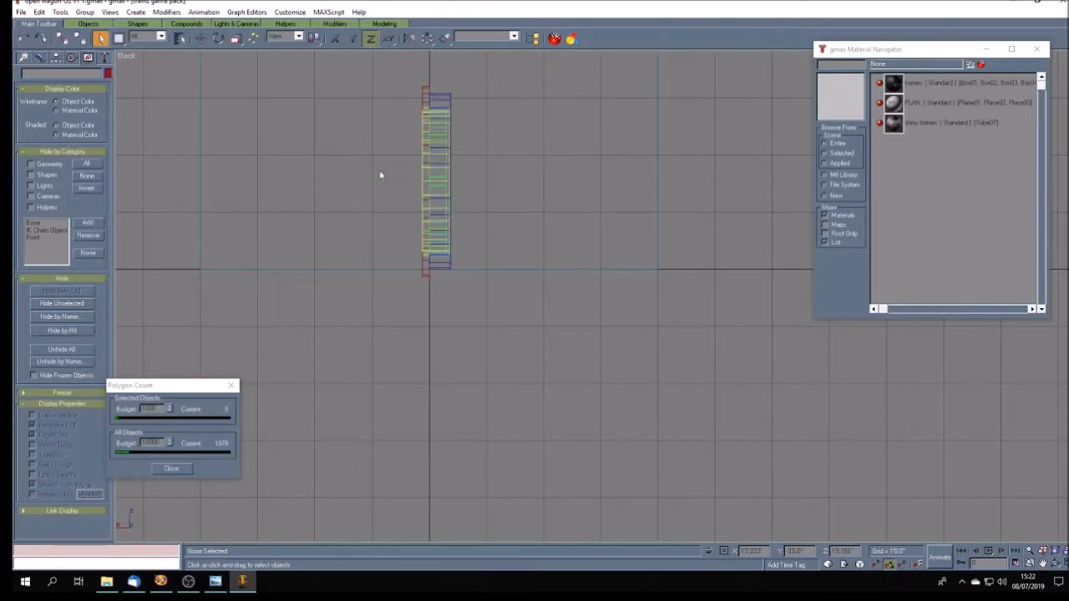
{"action": "left_click", "coordinate": [438, 114]}
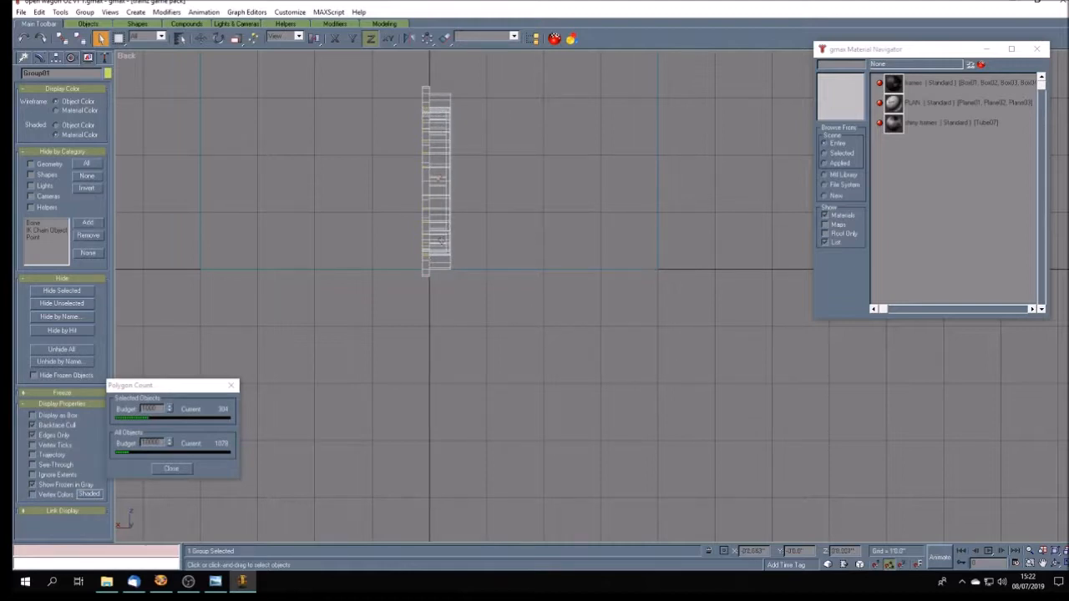
{"action": "left_click", "coordinate": [200, 39]}
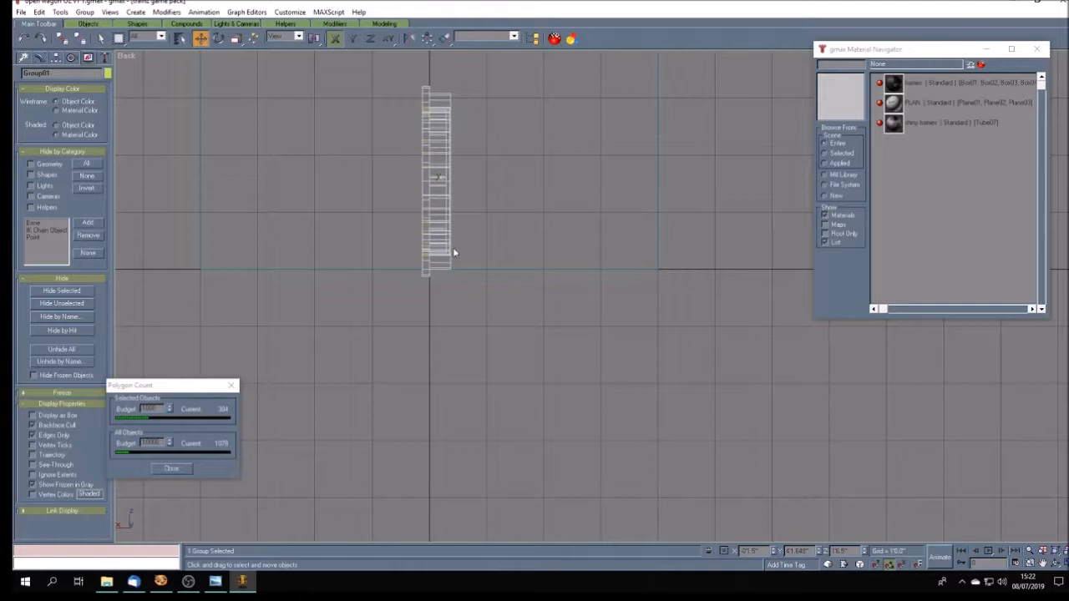
{"action": "left_click_drag", "start_coordinate": [435, 198], "coordinate": [526, 205], "text": "shift"}
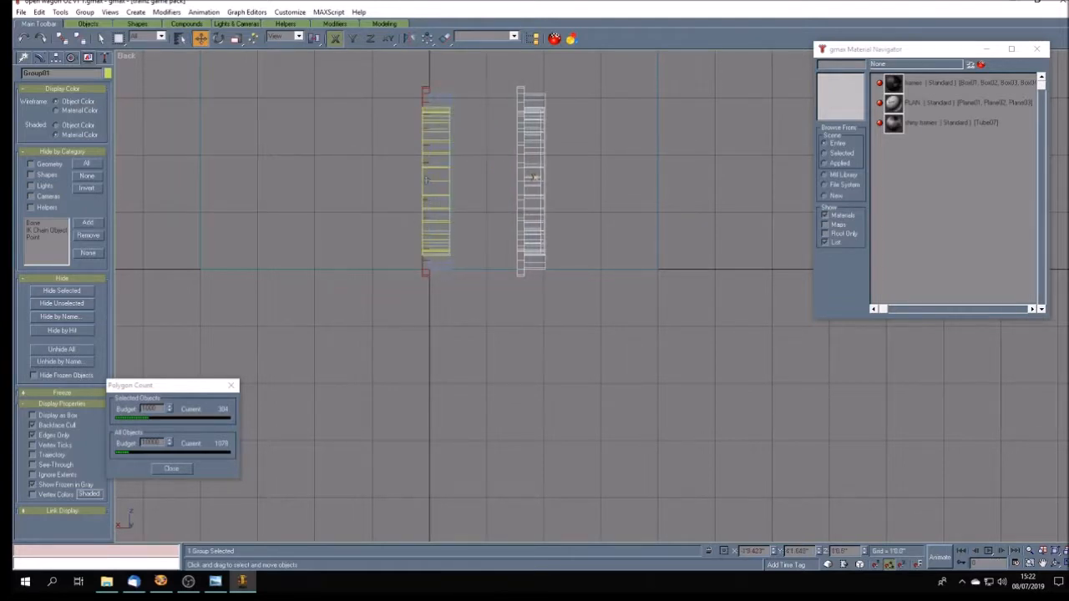
- Move the three spare coloured tubes along X well beyond the wheel group and clear the selection
{"action": "left_click_drag", "start_coordinate": [355, 79], "coordinate": [476, 302]}
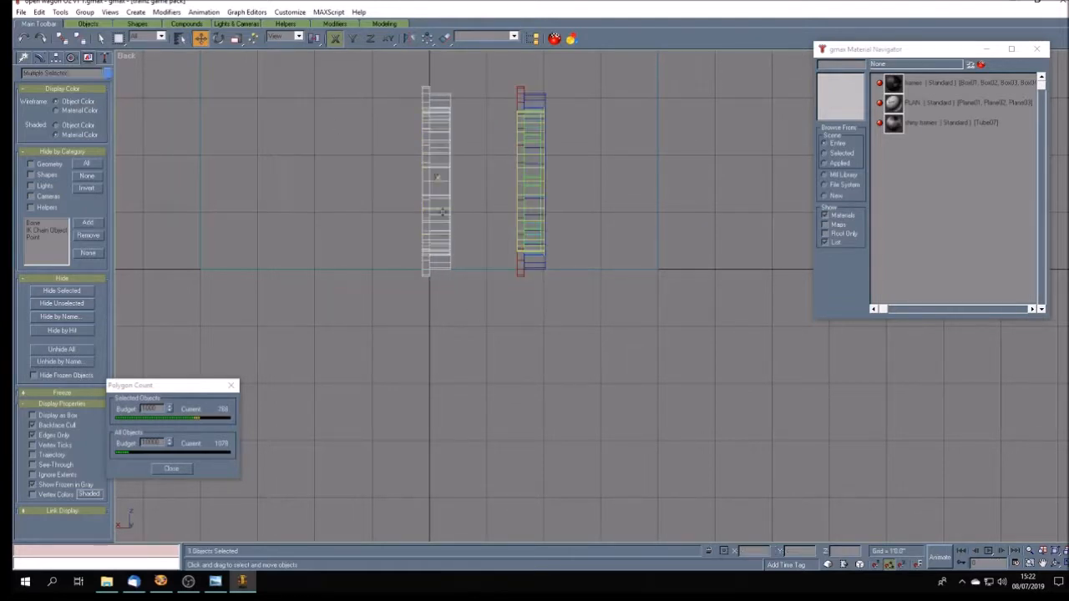
{"action": "left_click_drag", "start_coordinate": [440, 210], "coordinate": [769, 210]}
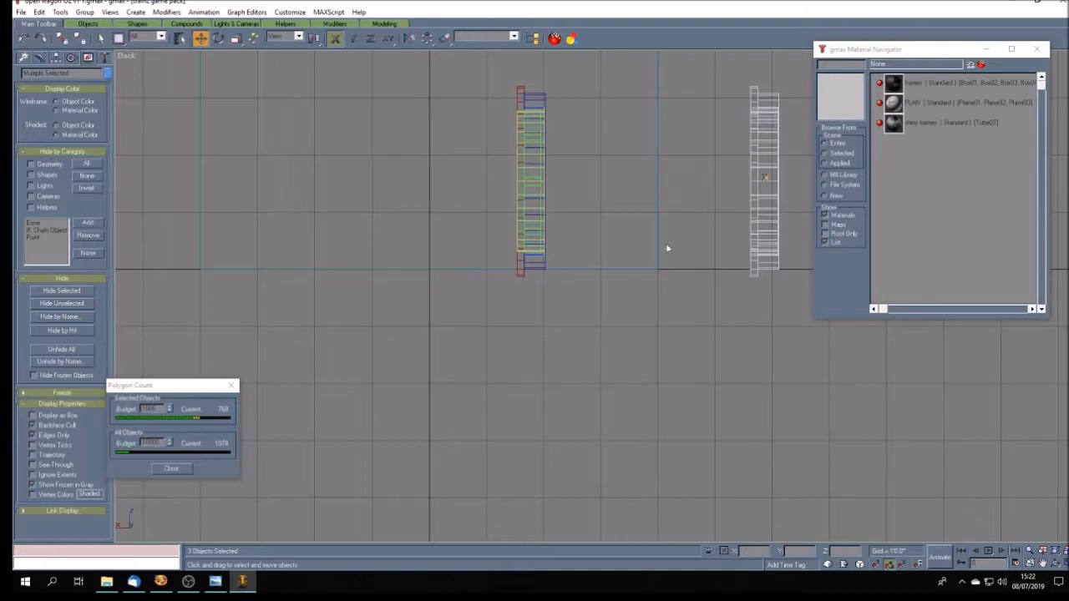
{"action": "left_click", "coordinate": [533, 184]}
{"action": "left_click", "coordinate": [351, 279]}
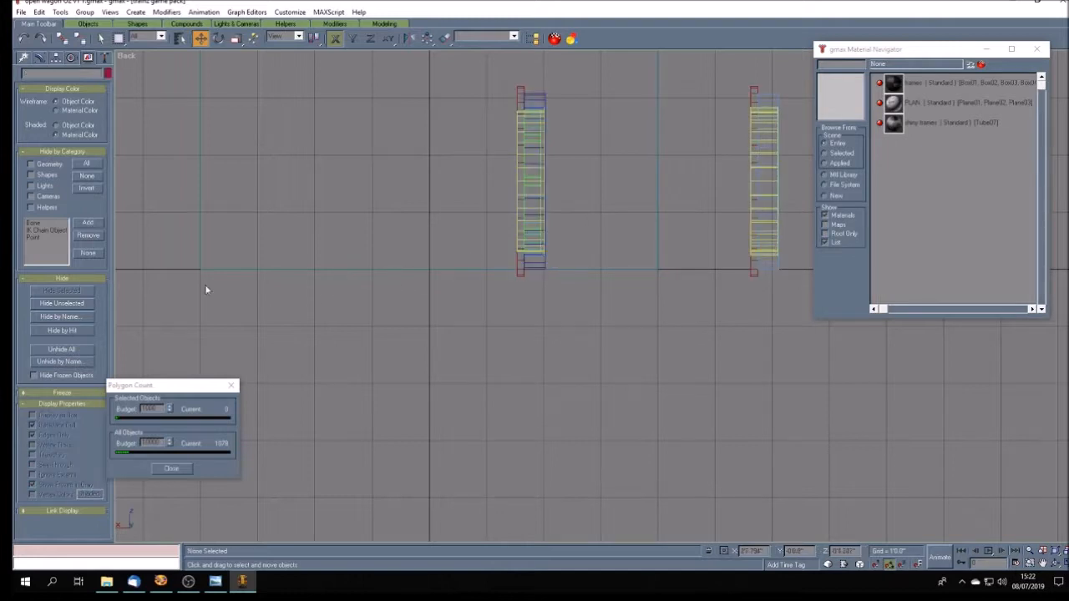
- Draw a long, low box below the wheels in the Back view and set its width to 4'8.5"
{"action": "left_click", "coordinate": [23, 57]}
{"action": "left_click", "coordinate": [40, 129]}
{"action": "left_click_drag", "start_coordinate": [388, 286], "coordinate": [532, 308]}
{"action": "left_click", "coordinate": [540, 295]}
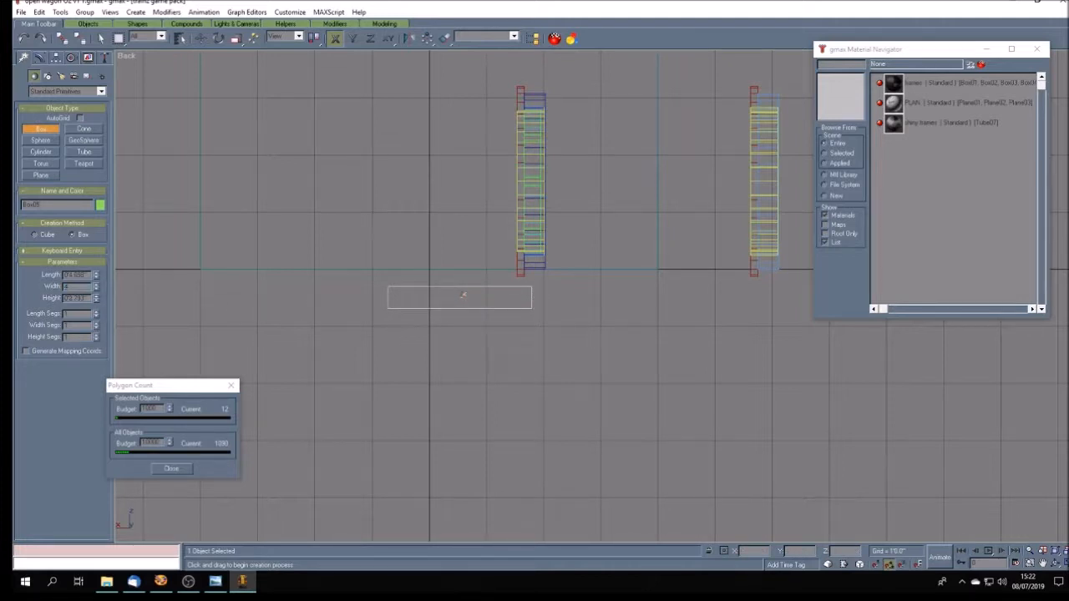
{"action": "key", "text": "Return"}
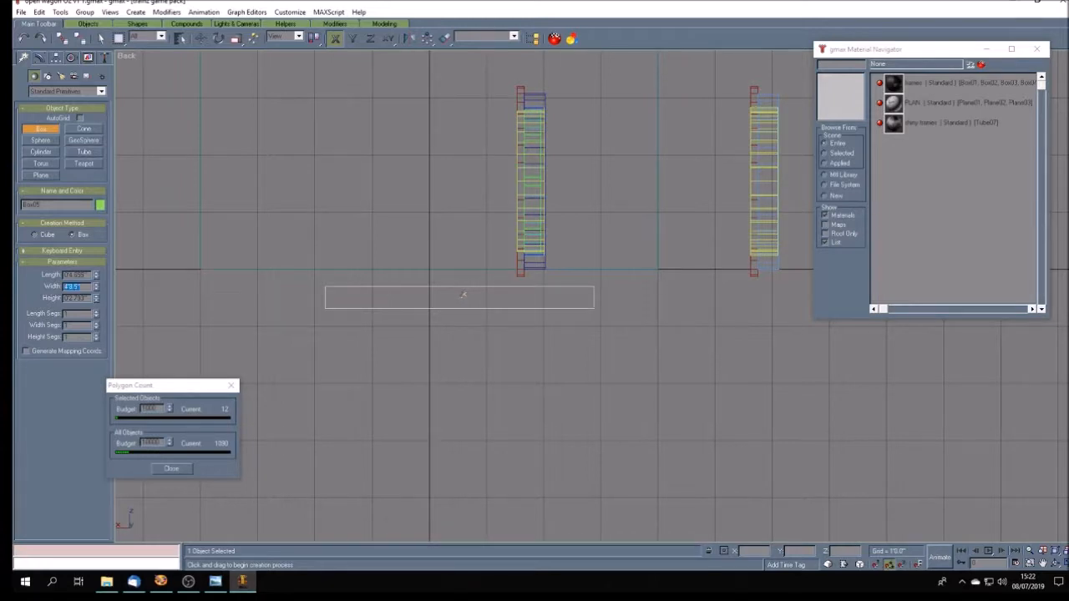
- Align the new box's pivot to the world and position the box at X 0, Y 0, Z 0
{"action": "left_click", "coordinate": [56, 58]}
{"action": "left_click", "coordinate": [81, 129]}
{"action": "left_click", "coordinate": [85, 214]}
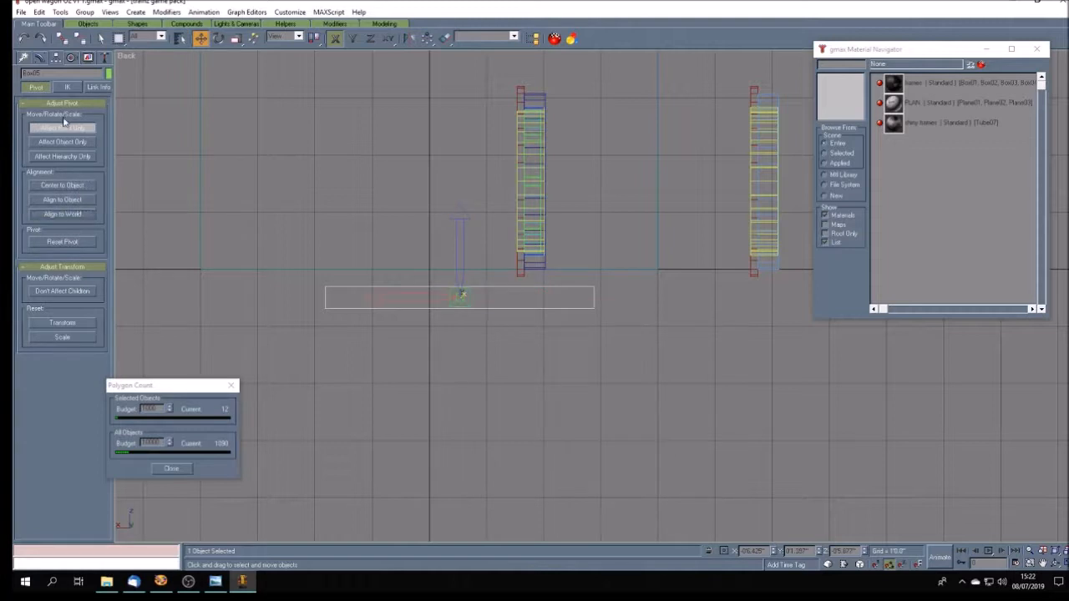
{"action": "left_click", "coordinate": [83, 130]}
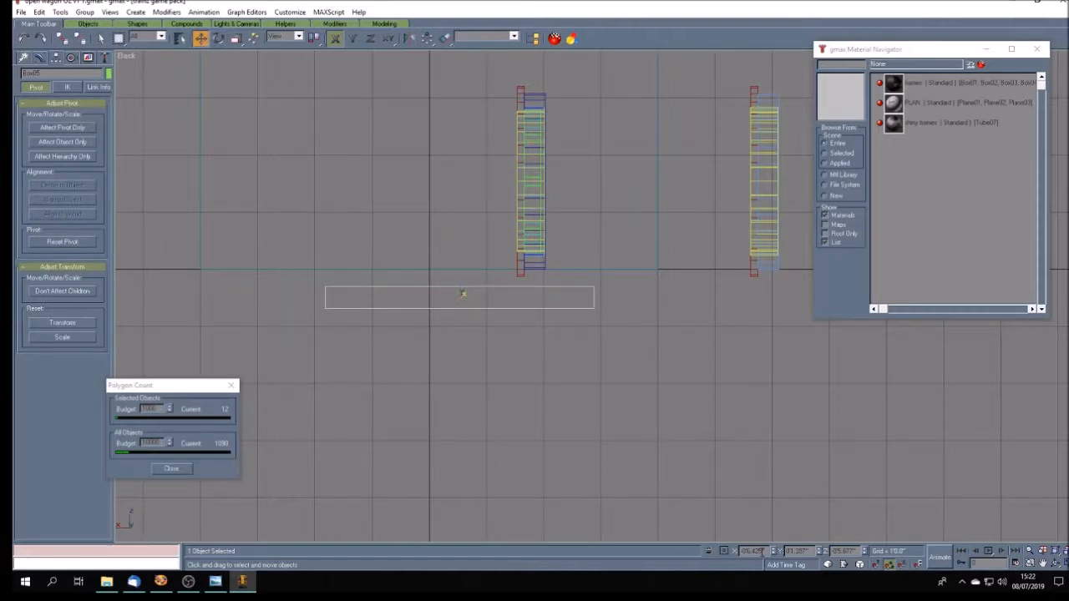
{"action": "left_click_drag", "start_coordinate": [762, 552], "coordinate": [612, 522]}
{"action": "type", "text": "0"}
{"action": "left_click_drag", "start_coordinate": [463, 293], "coordinate": [432, 266]}
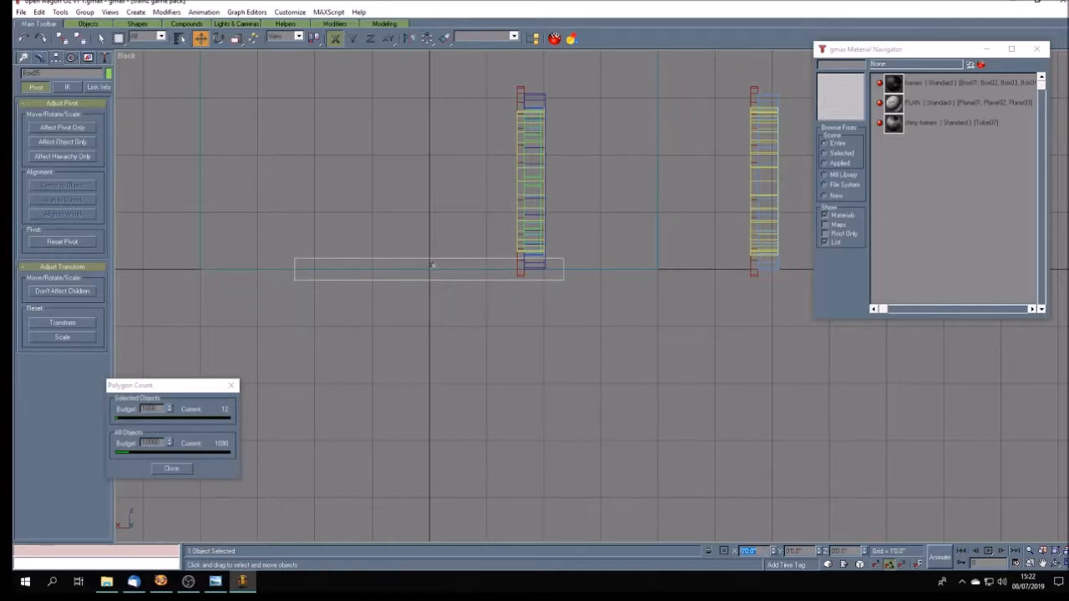
- Move the wheel group outward along X to about -2'5.7", setting its flange's outer face flush with the guide box's end
{"action": "left_click", "coordinate": [485, 302]}
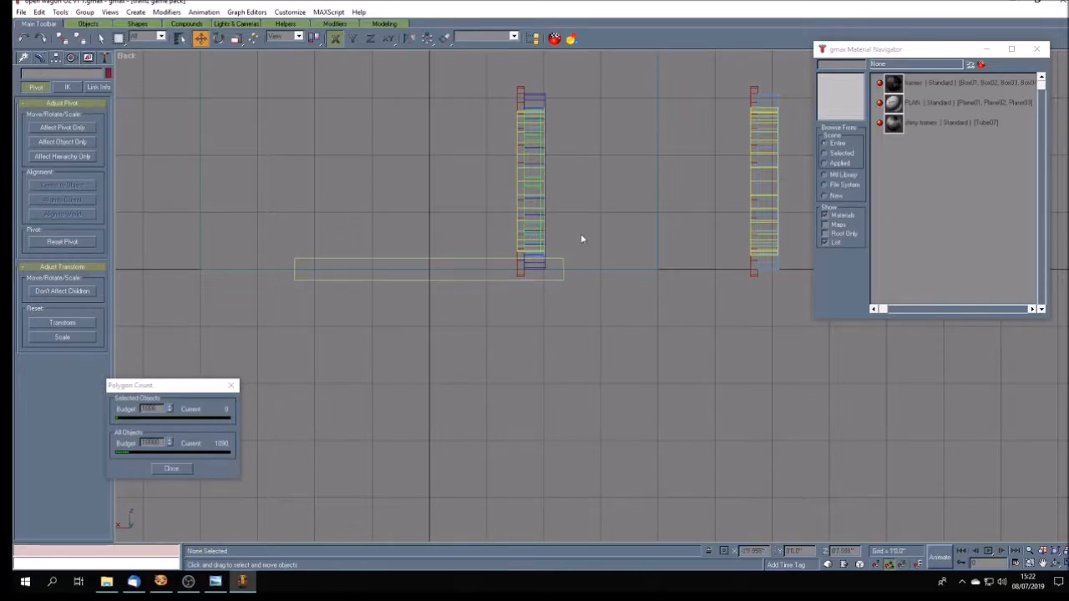
{"action": "left_click", "coordinate": [526, 228]}
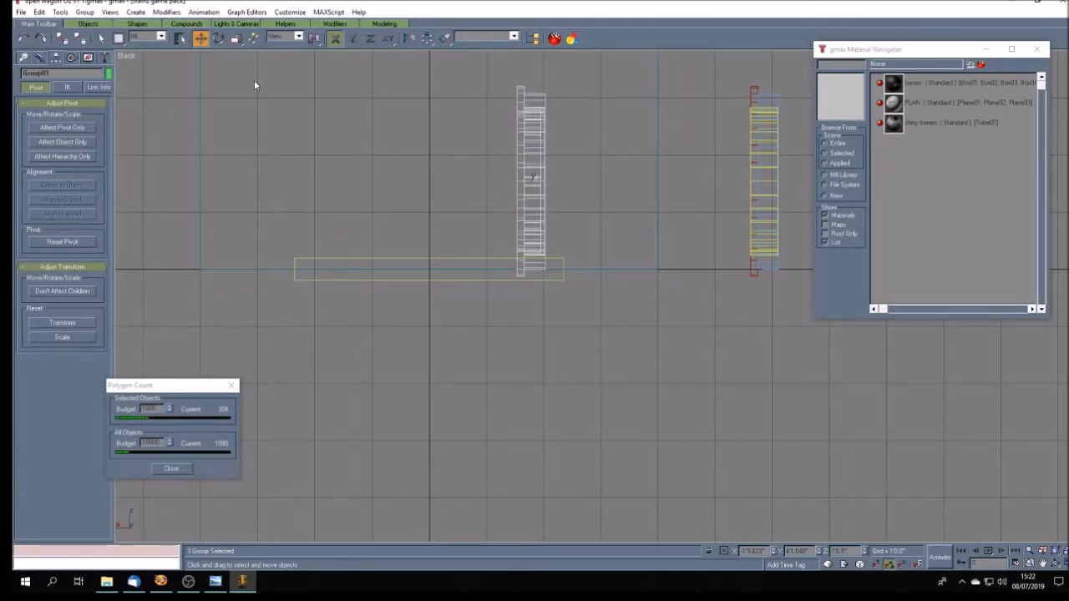
{"action": "left_click_drag", "start_coordinate": [530, 206], "coordinate": [570, 206]}
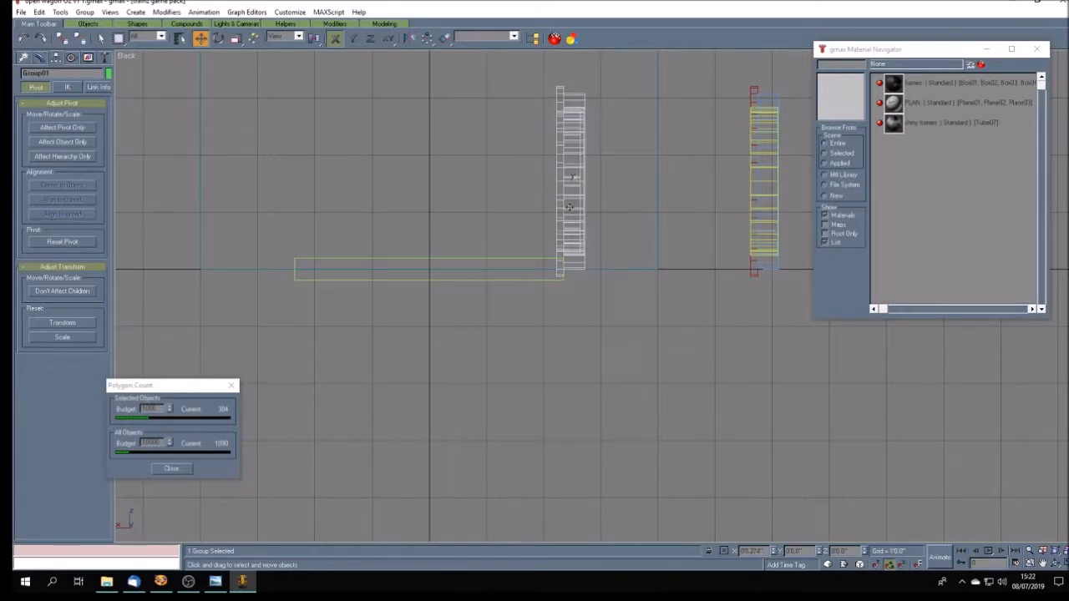
{"action": "left_click", "coordinate": [597, 276]}
{"action": "scroll", "coordinate": [576, 278], "scroll_direction": "up", "scroll_amount": 5}
{"action": "left_click_drag", "start_coordinate": [524, 261], "coordinate": [527, 261]}
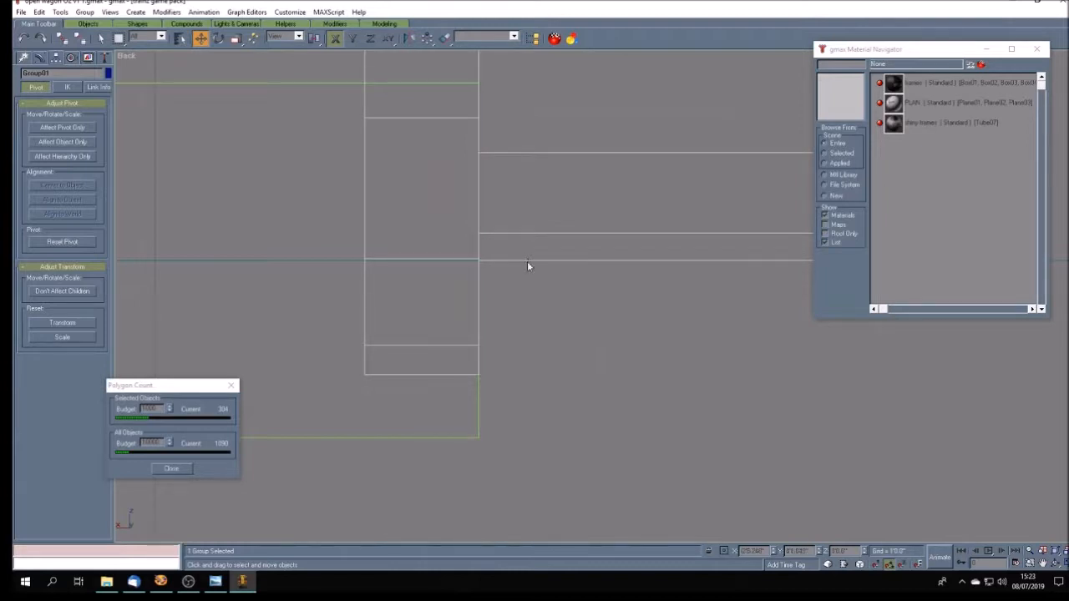
- Clone the wheel group along X as one independent copy beyond the guide box's opposite end
{"action": "scroll", "coordinate": [527, 266], "scroll_direction": "down", "scroll_amount": 6}
{"action": "scroll", "coordinate": [542, 261], "scroll_direction": "down", "scroll_amount": 2}
{"action": "scroll", "coordinate": [546, 262], "scroll_direction": "up", "scroll_amount": 4}
{"action": "scroll", "coordinate": [546, 261], "scroll_direction": "down", "scroll_amount": 2}
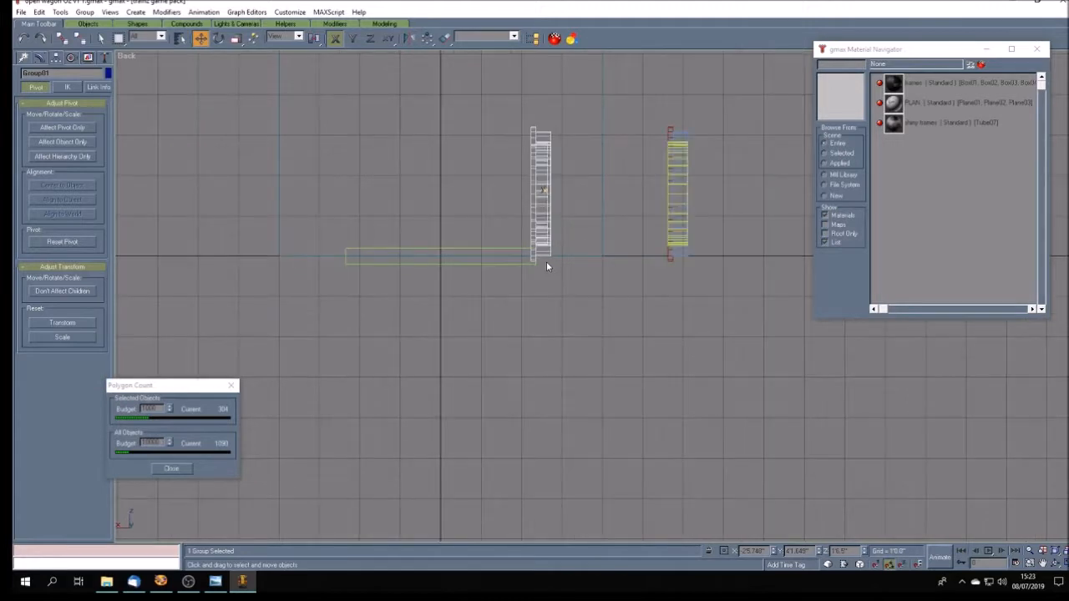
{"action": "left_click_drag", "start_coordinate": [536, 208], "coordinate": [307, 198], "text": "shift"}
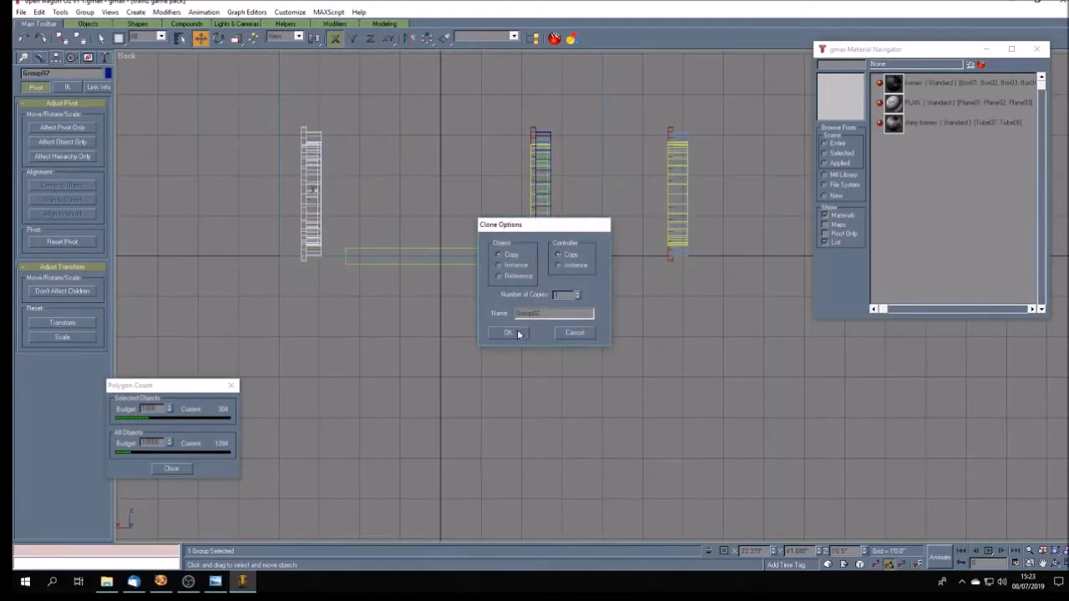
{"action": "left_click", "coordinate": [513, 333]}
- Rotate the copied wheel group 180 degrees about Y so its flange faces inward
{"action": "left_click", "coordinate": [219, 38]}
{"action": "left_click", "coordinate": [352, 38]}
{"action": "left_click_drag", "start_coordinate": [312, 156], "coordinate": [345, 259]}
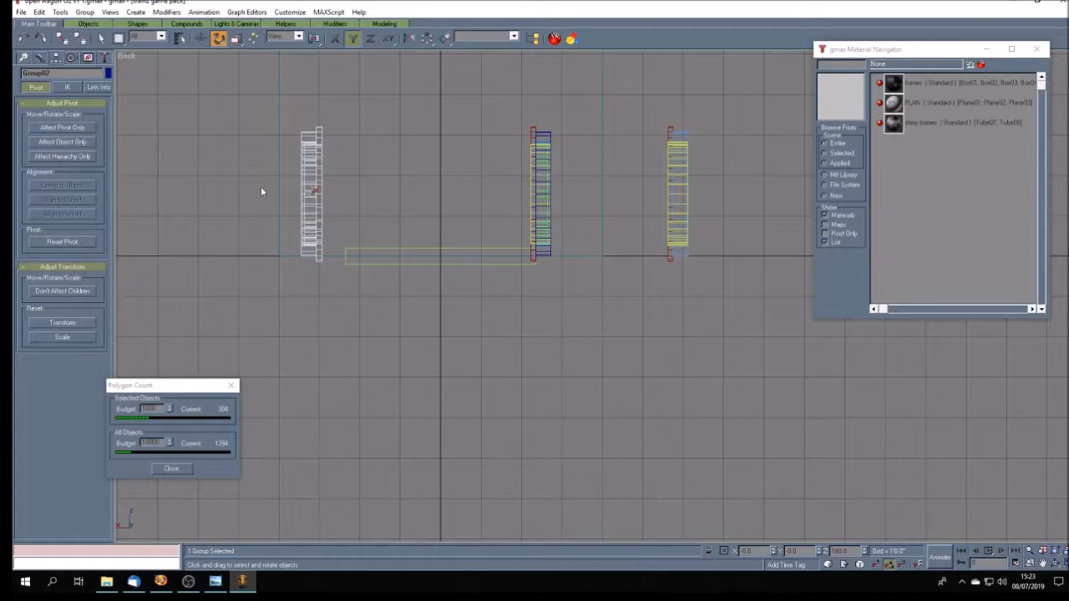
- Ungroup the rotated wheel copy and reset the transforms of its selected parts with Reset XForm
{"action": "left_click", "coordinate": [84, 12]}
{"action": "left_click", "coordinate": [98, 36]}
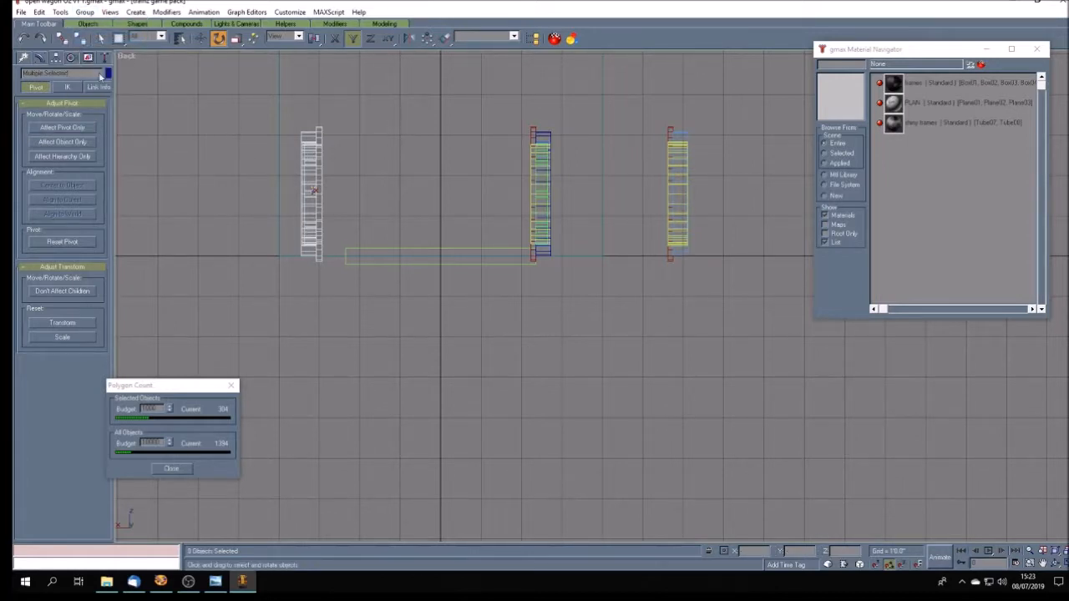
{"action": "left_click", "coordinate": [106, 58]}
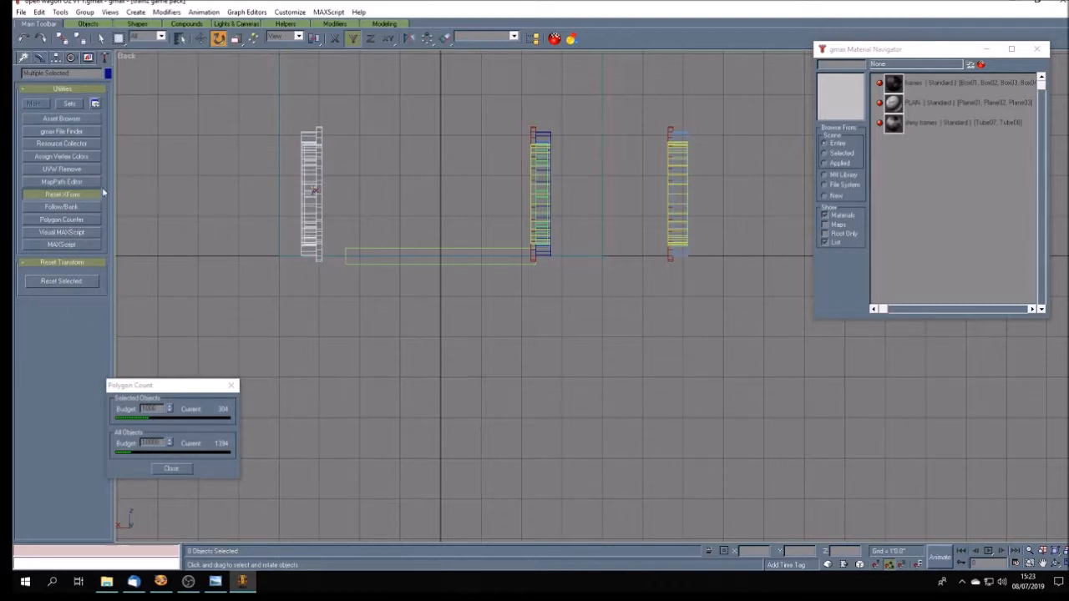
{"action": "left_click", "coordinate": [68, 280]}
- Align the pivots of the copied wheel's parts to the world and group the parts again
{"action": "left_click", "coordinate": [55, 58]}
{"action": "left_click", "coordinate": [62, 127]}
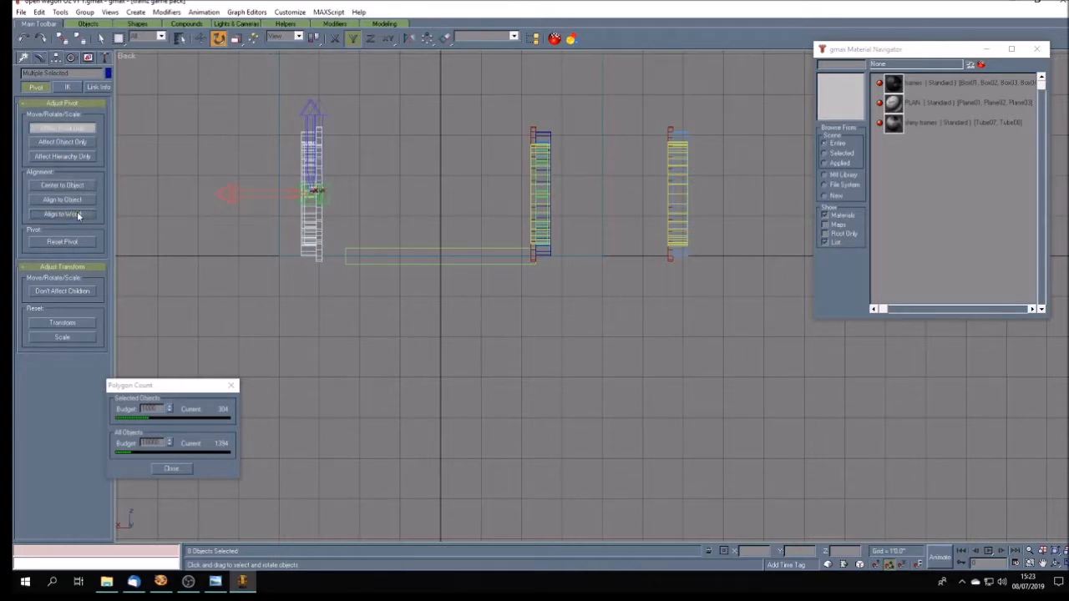
{"action": "left_click", "coordinate": [77, 130]}
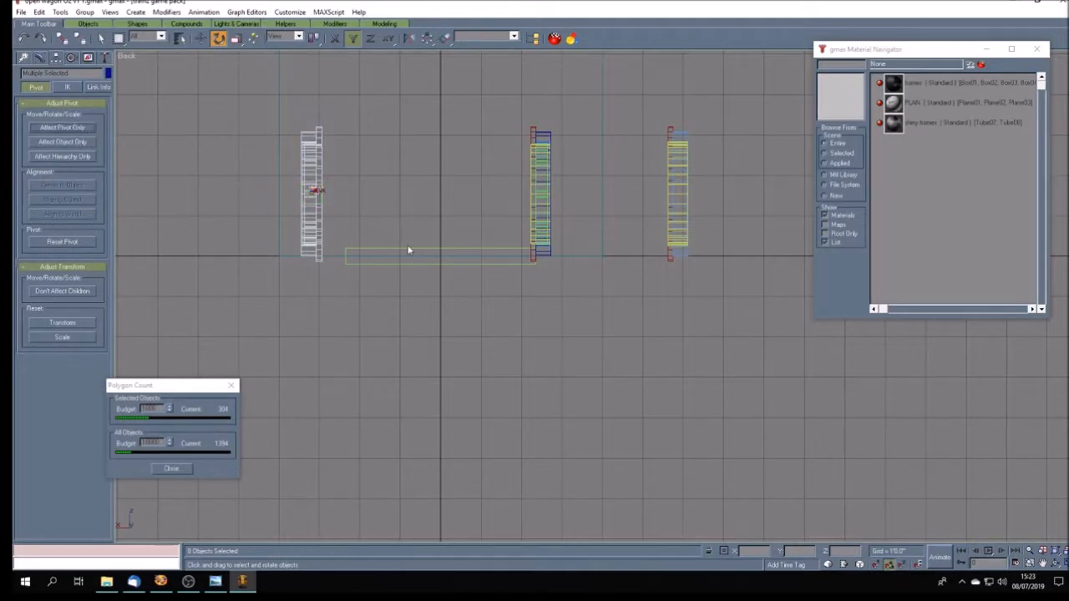
{"action": "left_click", "coordinate": [84, 12]}
{"action": "left_click", "coordinate": [92, 23]}
{"action": "left_click", "coordinate": [519, 306]}
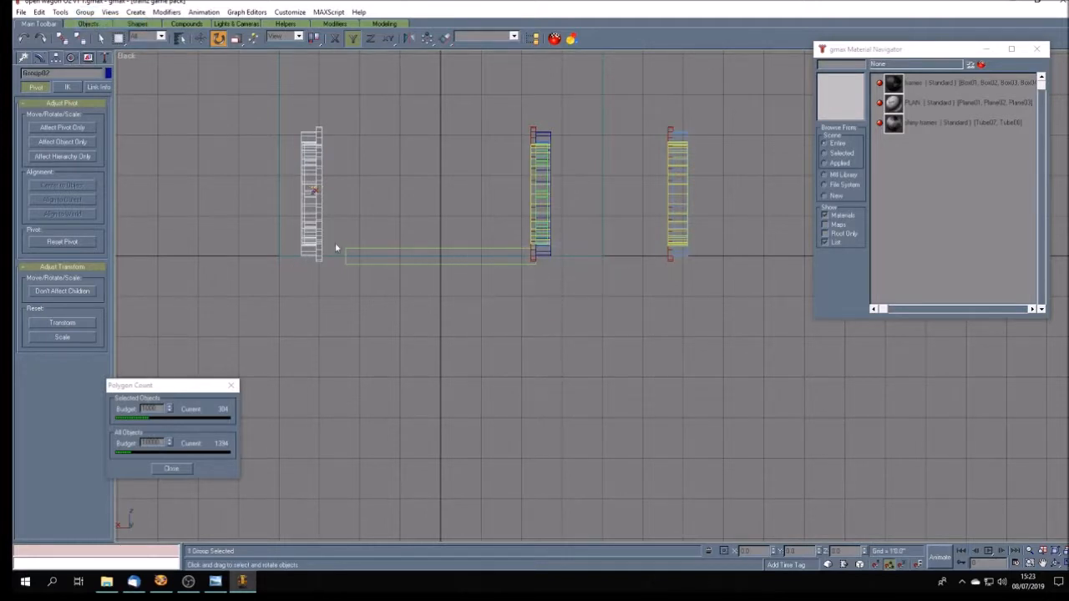
- Move the copied wheel group along X until its flange's outer face is flush with the guide box's other end, and clear the selection
{"action": "key", "text": "w"}
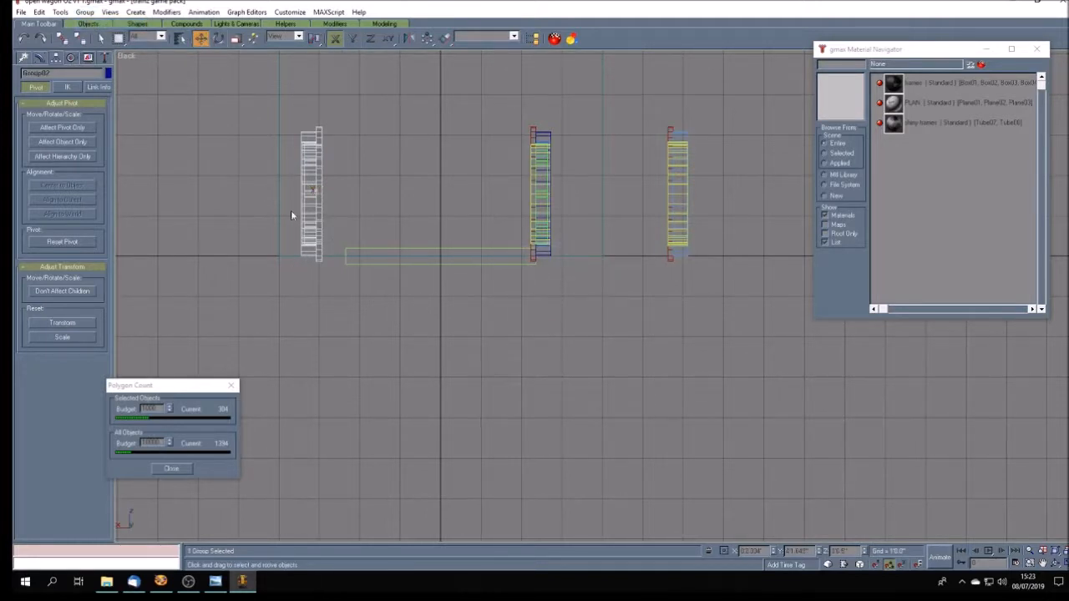
{"action": "left_click_drag", "start_coordinate": [306, 213], "coordinate": [335, 213]}
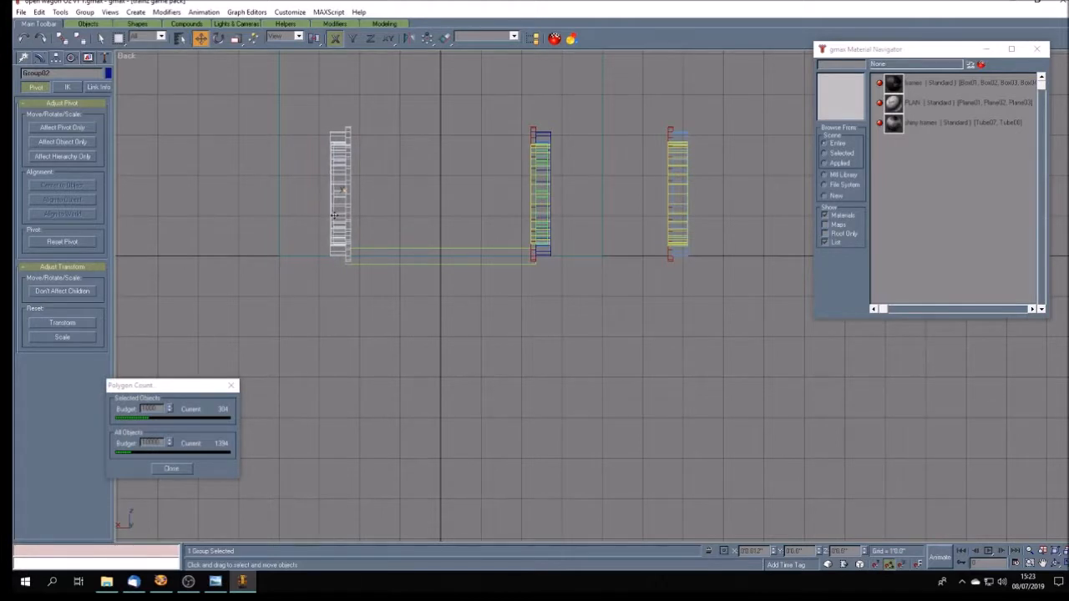
{"action": "scroll", "coordinate": [344, 274], "scroll_direction": "up", "scroll_amount": 8}
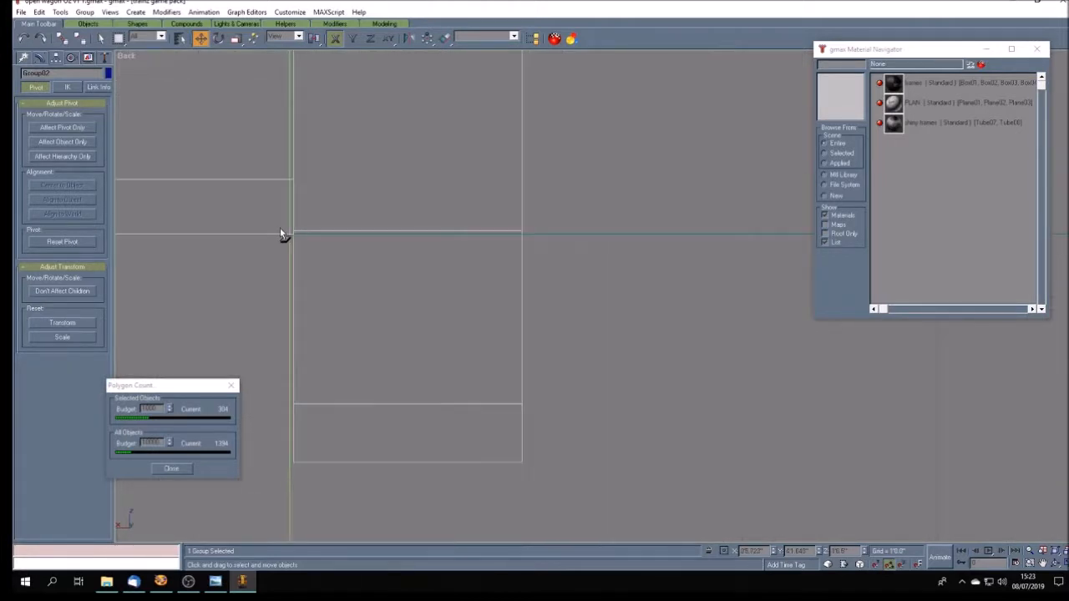
{"action": "left_click", "coordinate": [327, 294]}
{"action": "left_click_drag", "start_coordinate": [325, 305], "coordinate": [292, 305]}
{"action": "left_click", "coordinate": [270, 326]}
{"action": "scroll", "coordinate": [270, 324], "scroll_direction": "down", "scroll_amount": 8}
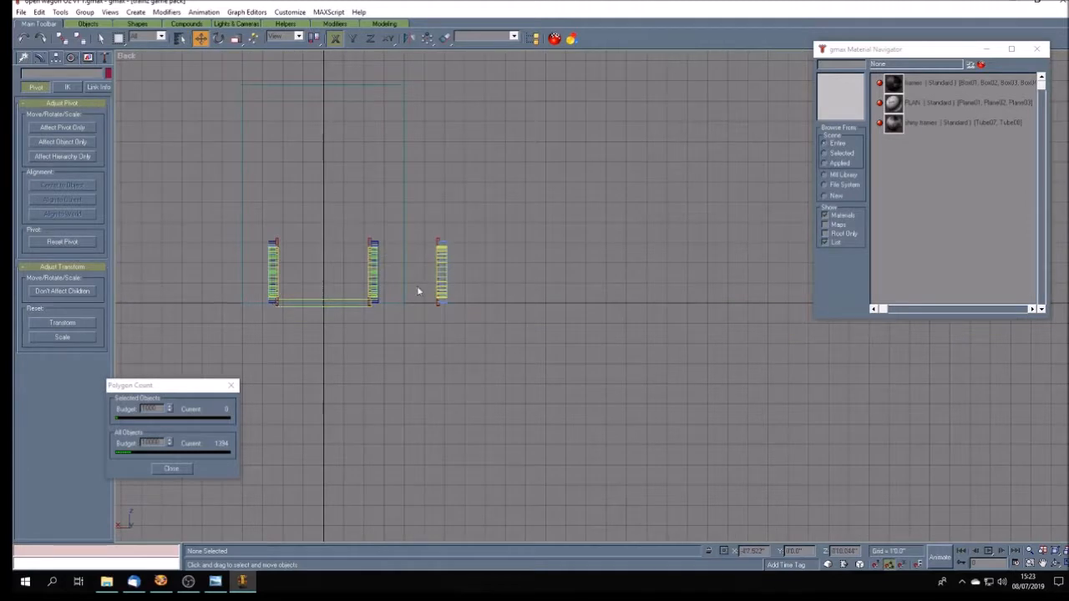
- Examine the wheel pair from several angles in the Perspective view and check it against the wagon reference photo
{"action": "left_click", "coordinate": [1066, 563]}
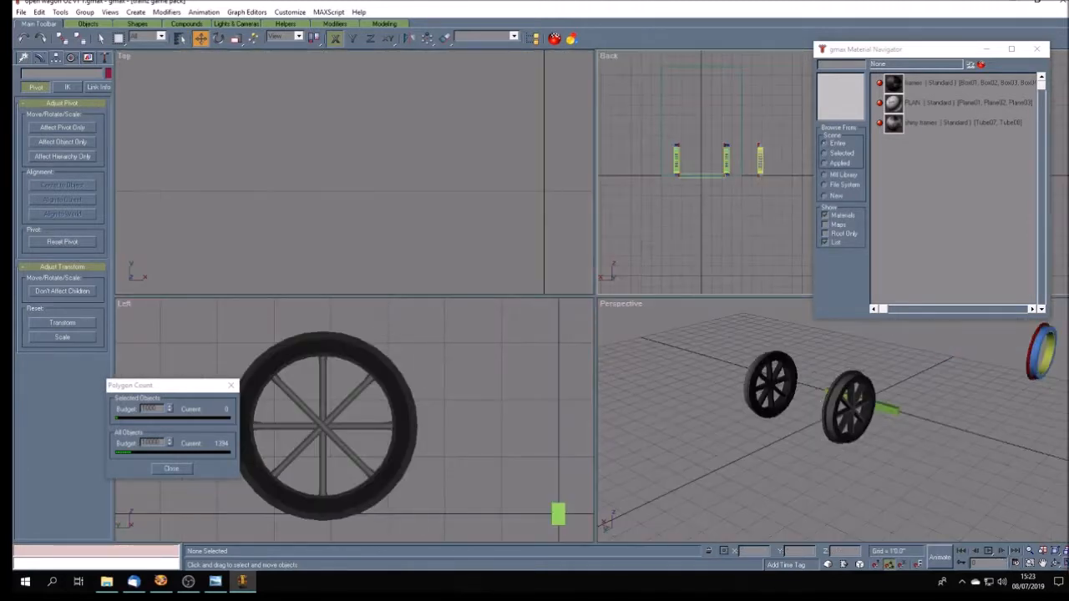
{"action": "left_click", "coordinate": [1044, 565]}
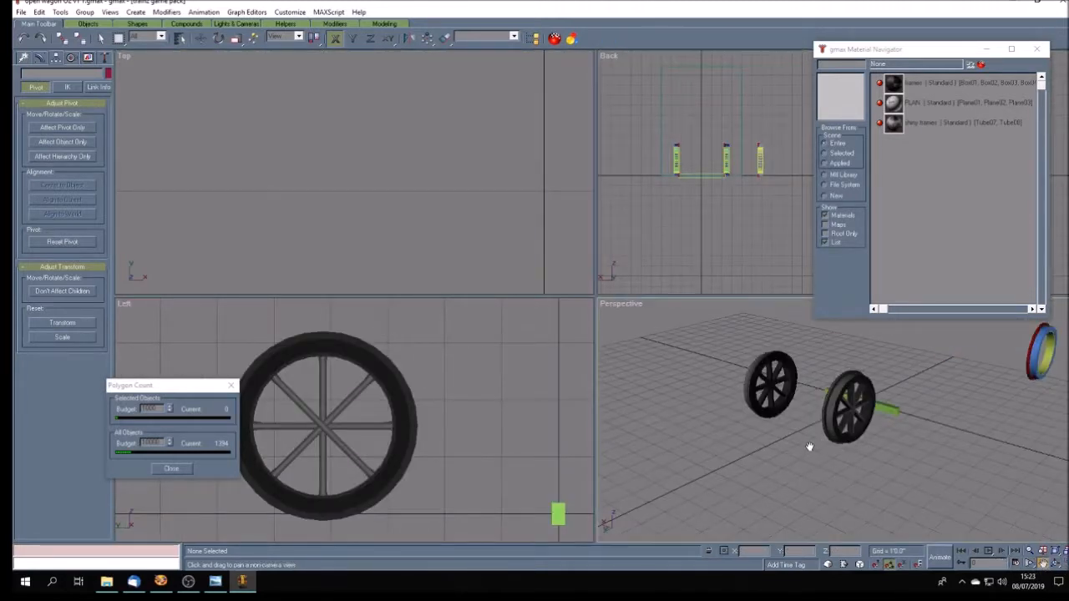
{"action": "left_click_drag", "start_coordinate": [835, 446], "coordinate": [755, 468]}
{"action": "left_click", "coordinate": [1043, 564]}
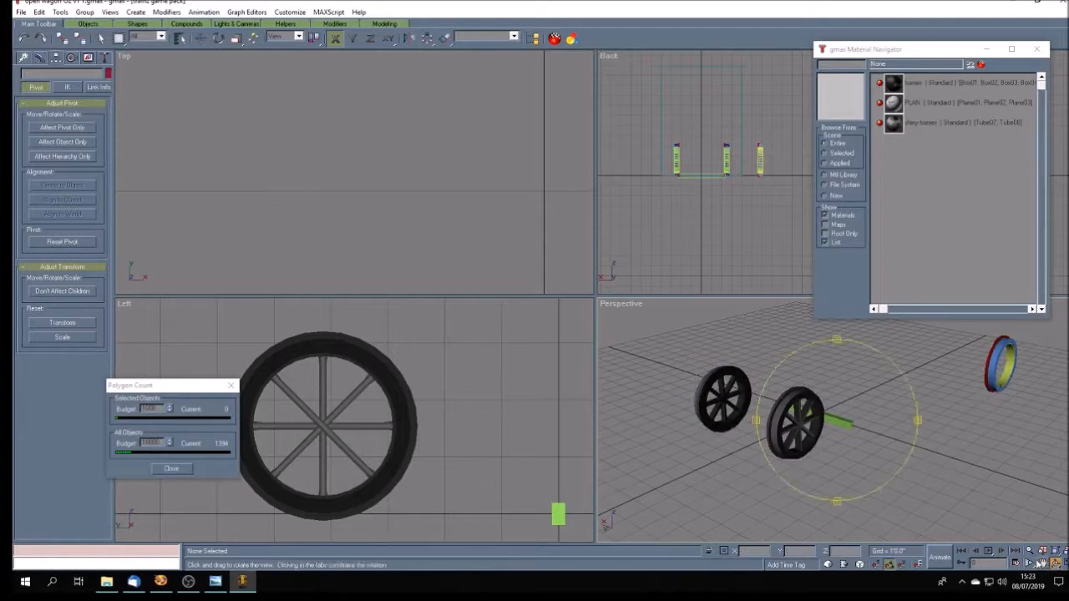
{"action": "mouse_move", "coordinate": [798, 457]}
{"action": "left_mouse_down"}
{"action": "mouse_move", "coordinate": [798, 392]}
{"action": "mouse_move", "coordinate": [795, 456]}
{"action": "mouse_move", "coordinate": [827, 451]}
{"action": "mouse_move", "coordinate": [865, 466]}
{"action": "mouse_move", "coordinate": [815, 464]}
{"action": "left_mouse_up"}
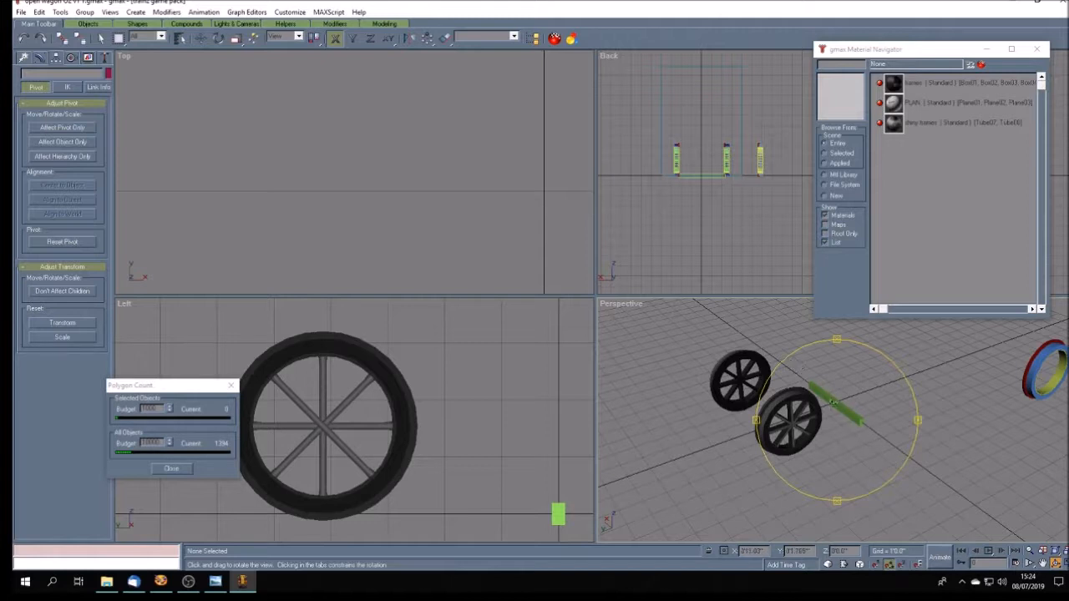
{"action": "mouse_move", "coordinate": [814, 465]}
{"action": "left_mouse_down"}
{"action": "mouse_move", "coordinate": [772, 451]}
{"action": "mouse_move", "coordinate": [795, 452]}
{"action": "left_mouse_up"}
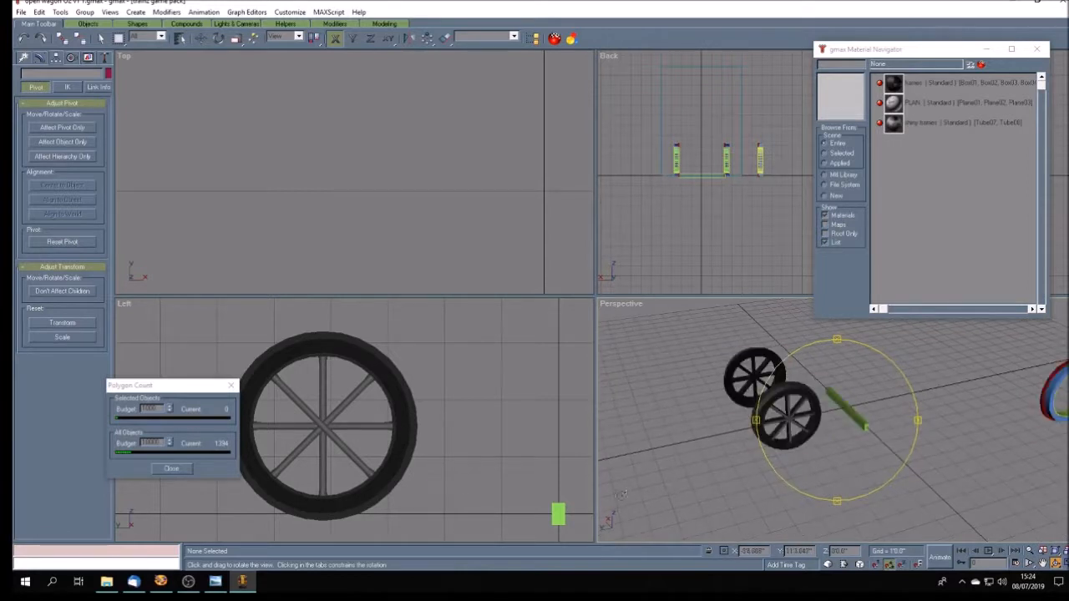
{"action": "left_click", "coordinate": [215, 582]}
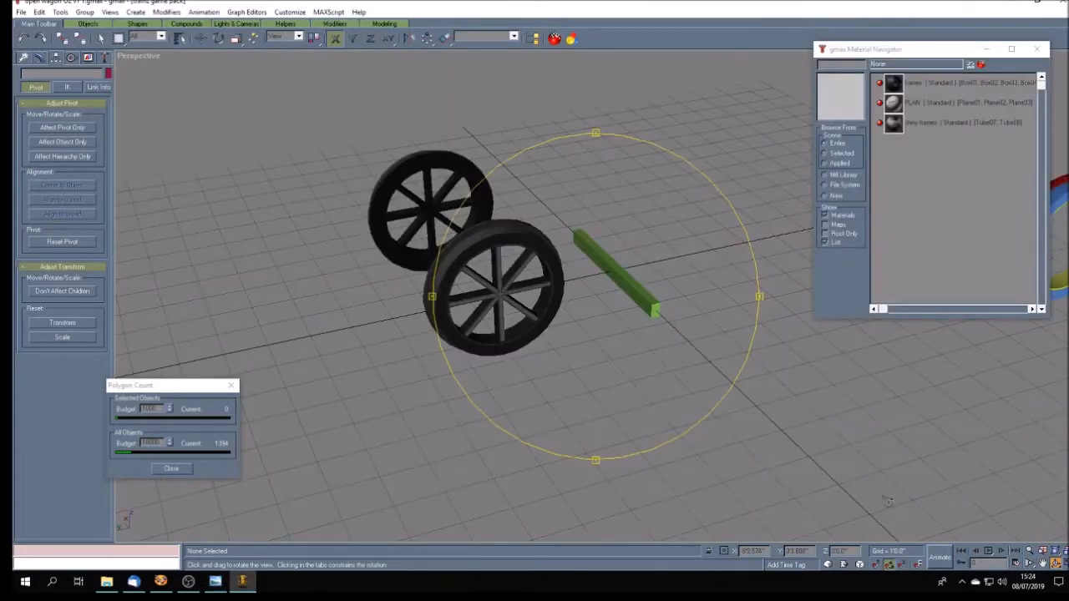
{"action": "left_click", "coordinate": [1067, 564]}
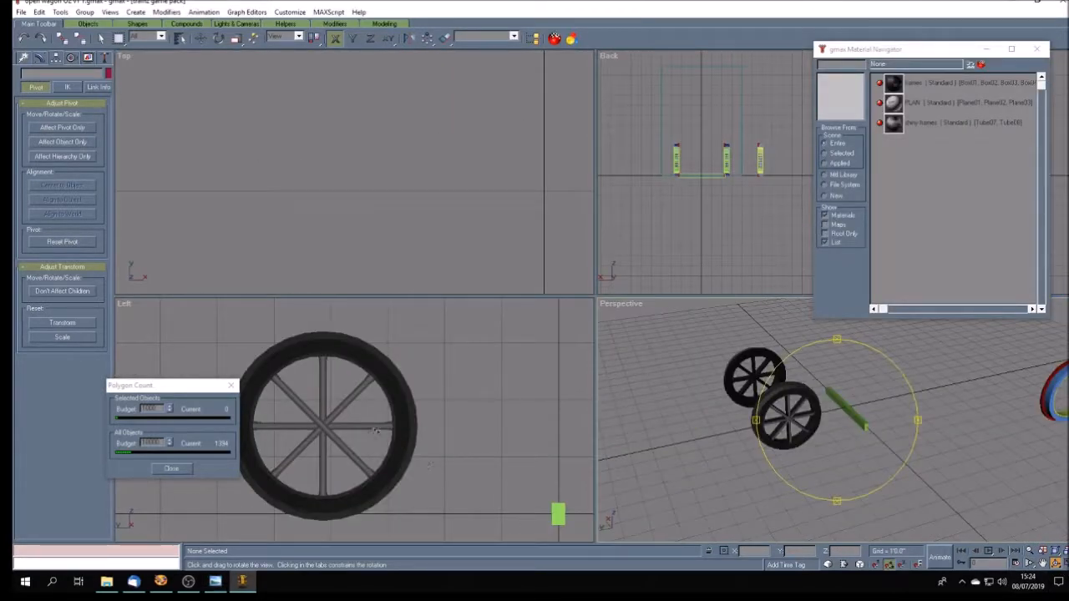
- Draw a cylinder for the axle behind the wheel in the Left view, about 1'3" in radius and 2'4" high
{"action": "left_click", "coordinate": [1043, 565]}
{"action": "left_click_drag", "start_coordinate": [382, 436], "coordinate": [455, 420]}
{"action": "left_click", "coordinate": [22, 57]}
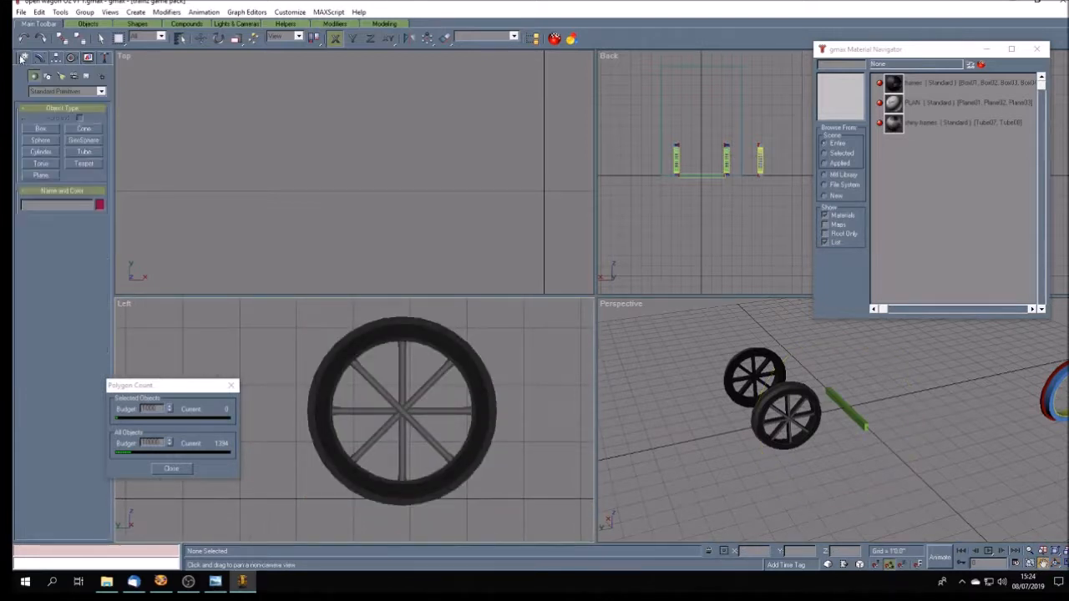
{"action": "left_click", "coordinate": [42, 151]}
{"action": "left_click_drag", "start_coordinate": [378, 381], "coordinate": [423, 436]}
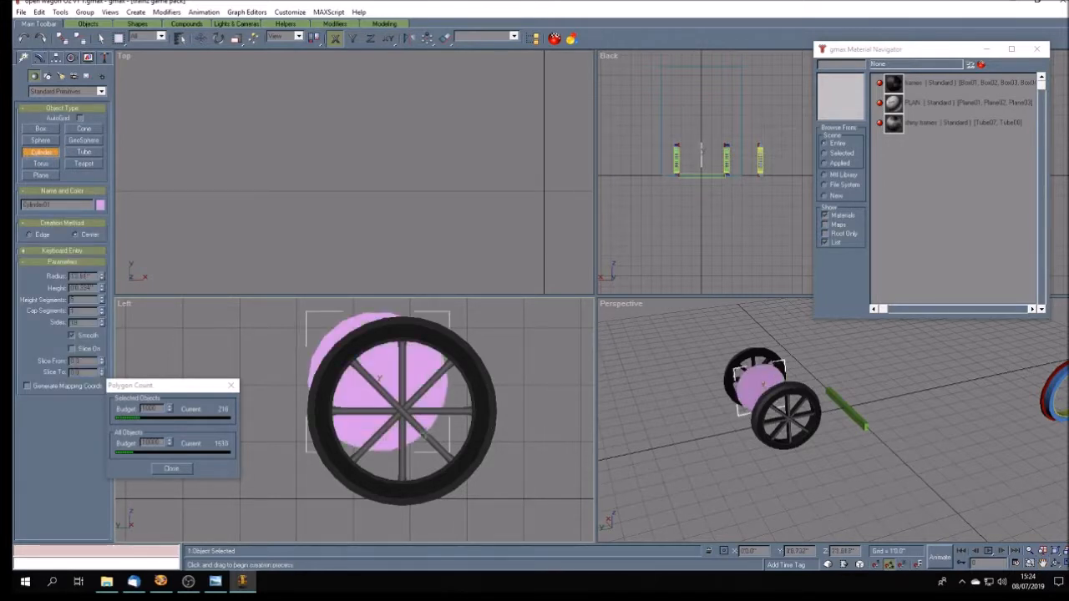
{"action": "left_click", "coordinate": [467, 301]}
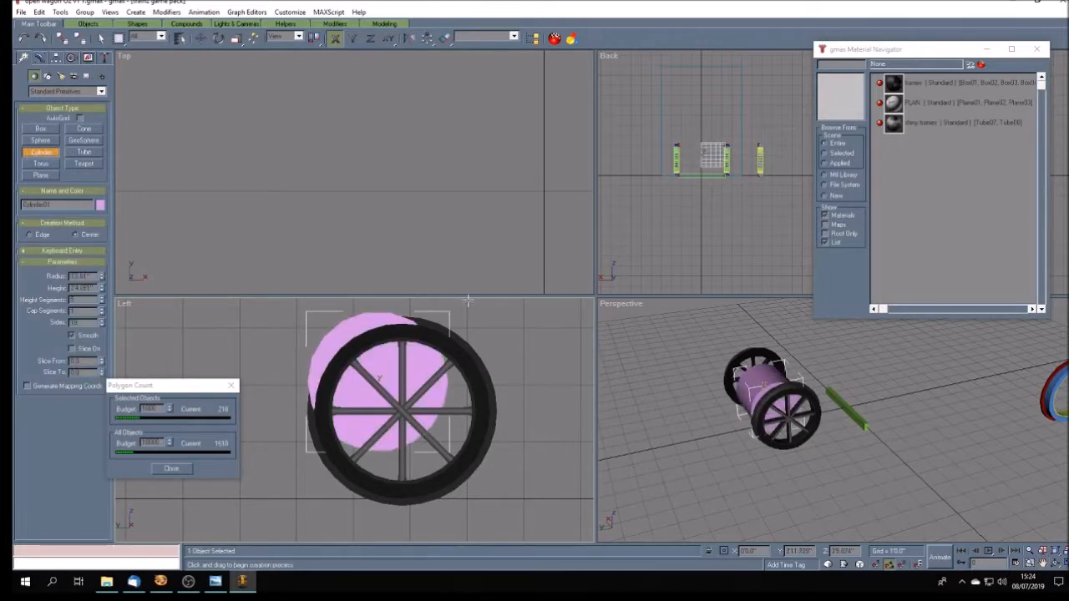
- Reduce the axle cylinder to 1 height segment and 12 sides
{"action": "left_click", "coordinate": [102, 303]}
{"action": "left_click", "coordinate": [102, 303]}
{"action": "left_click", "coordinate": [102, 303]}
{"action": "left_click", "coordinate": [102, 303]}
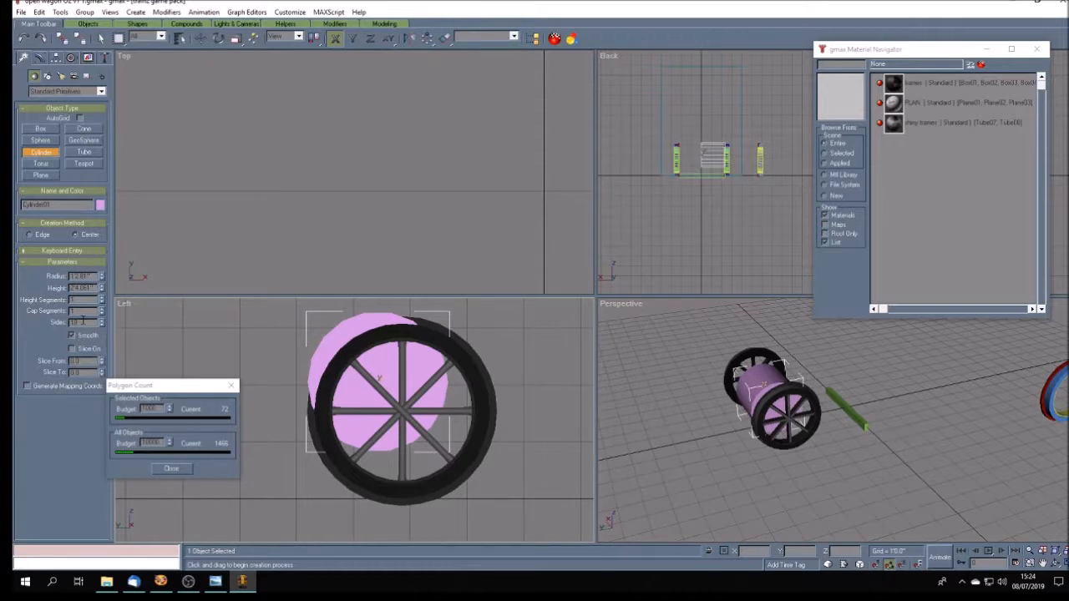
{"action": "left_click", "coordinate": [102, 325]}
{"action": "left_click", "coordinate": [101, 326]}
{"action": "left_click", "coordinate": [102, 326]}
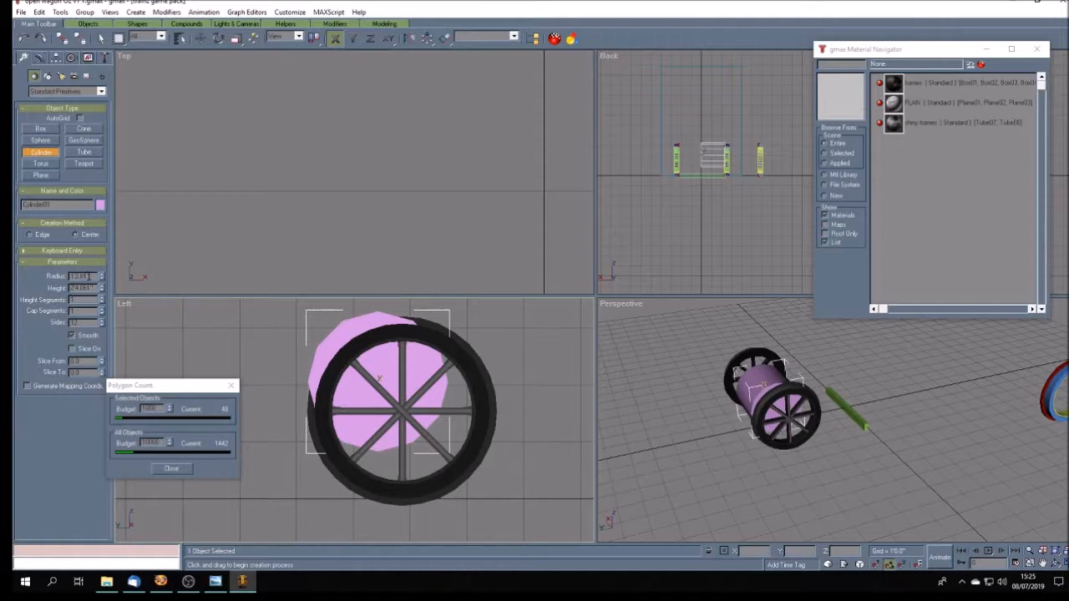
- Set the axle cylinder's radius to 3" and compare it with the wagon reference photo
{"action": "left_click_drag", "start_coordinate": [91, 276], "coordinate": [27, 267]}
{"action": "type", "text": "0"}
{"action": "key", "text": "Return"}
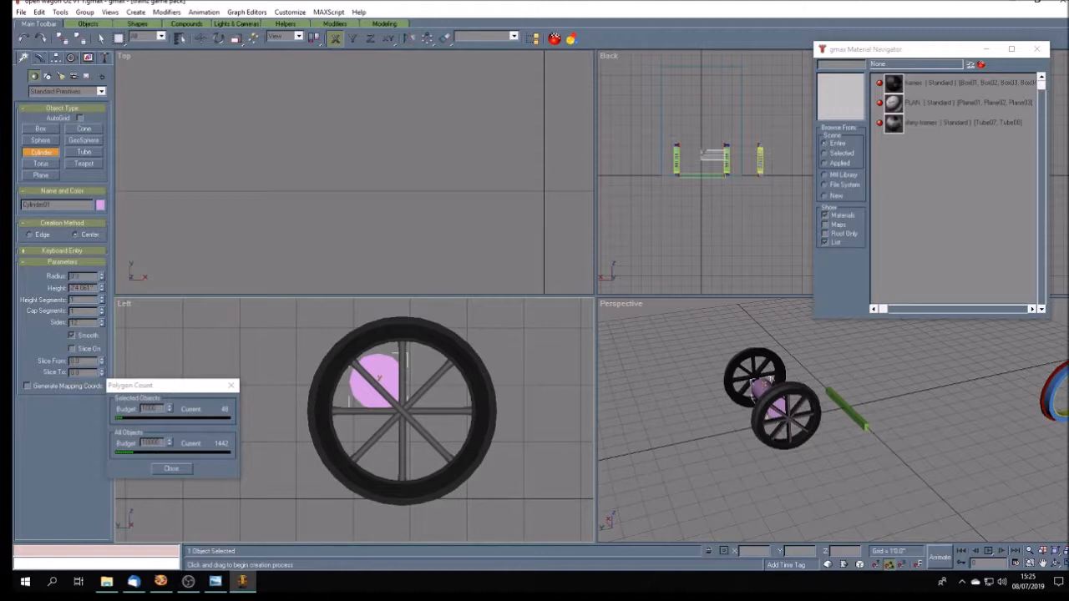
{"action": "key", "text": "Return"}
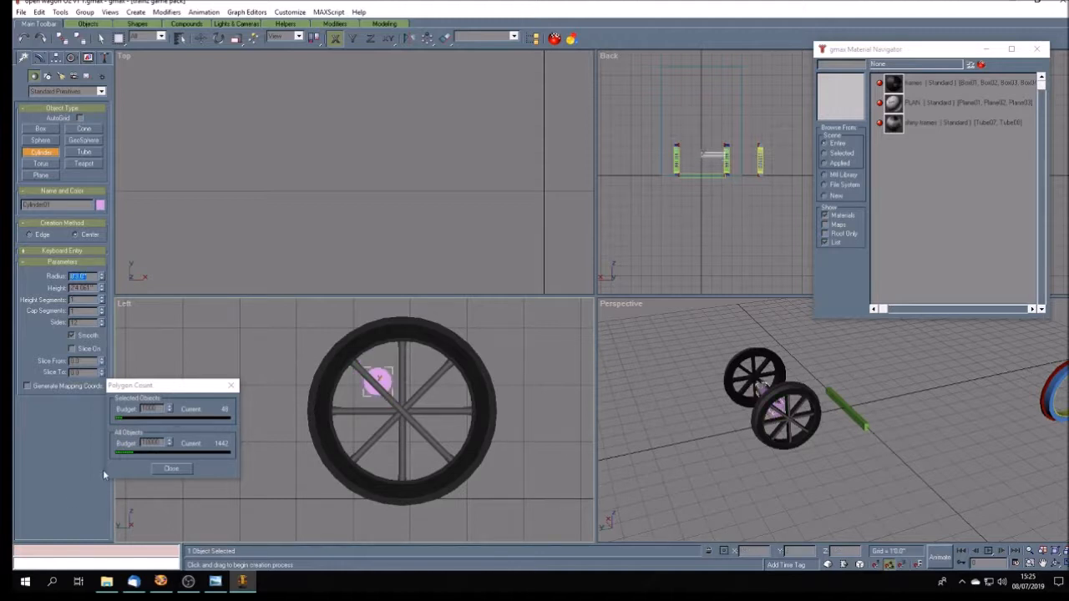
{"action": "left_click", "coordinate": [216, 585]}
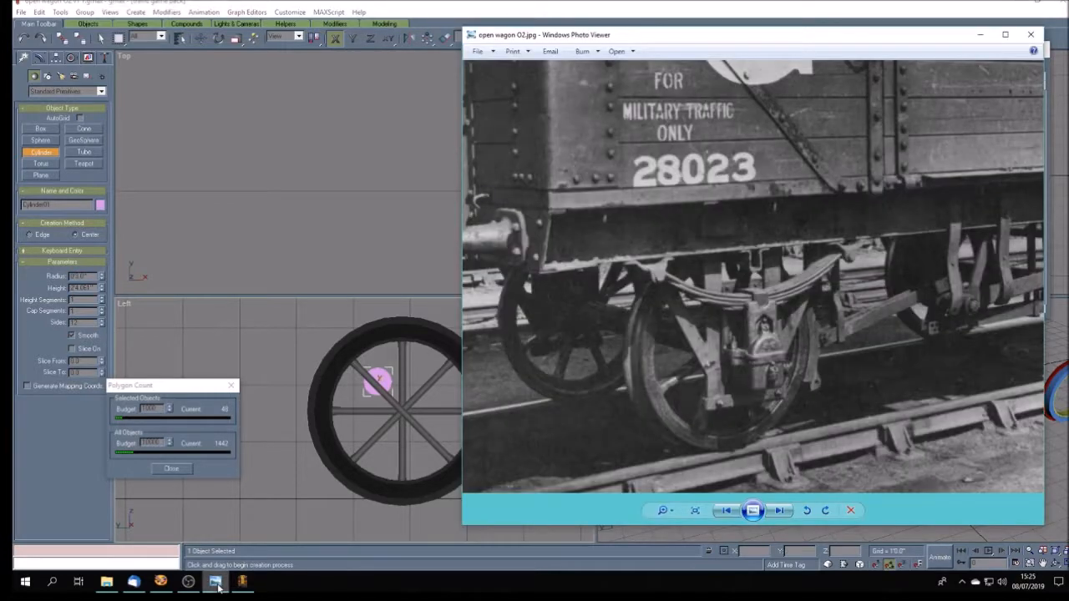
{"action": "left_click", "coordinate": [217, 585]}
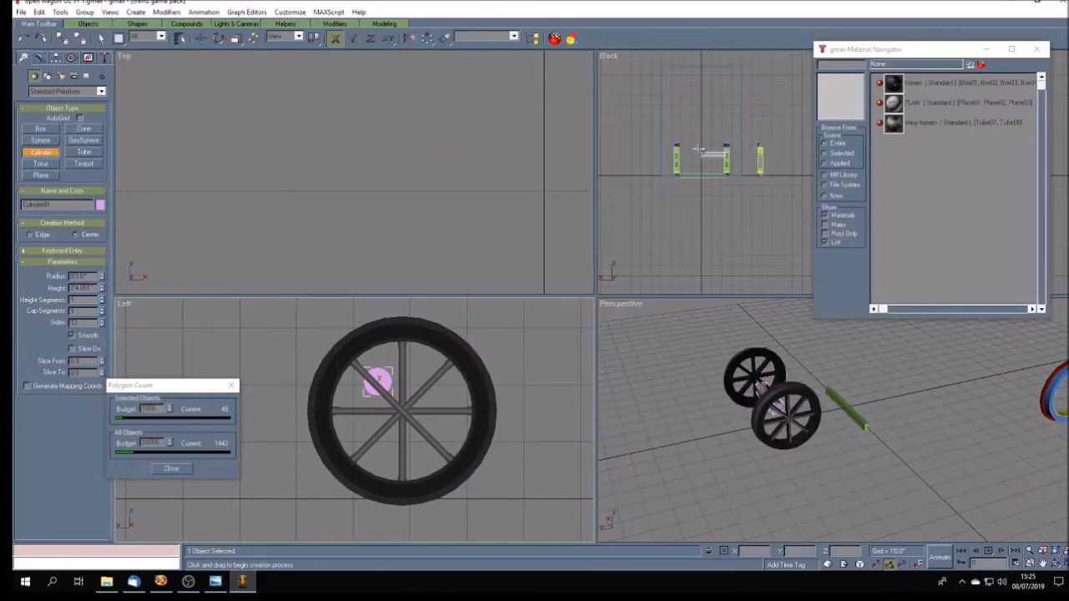
- In an enlarged Back view, move the axle cylinder along X to about 2'7.75", starting it near the copied wheel's outer face
{"action": "left_click", "coordinate": [1043, 565]}
{"action": "left_click_drag", "start_coordinate": [698, 190], "coordinate": [689, 206]}
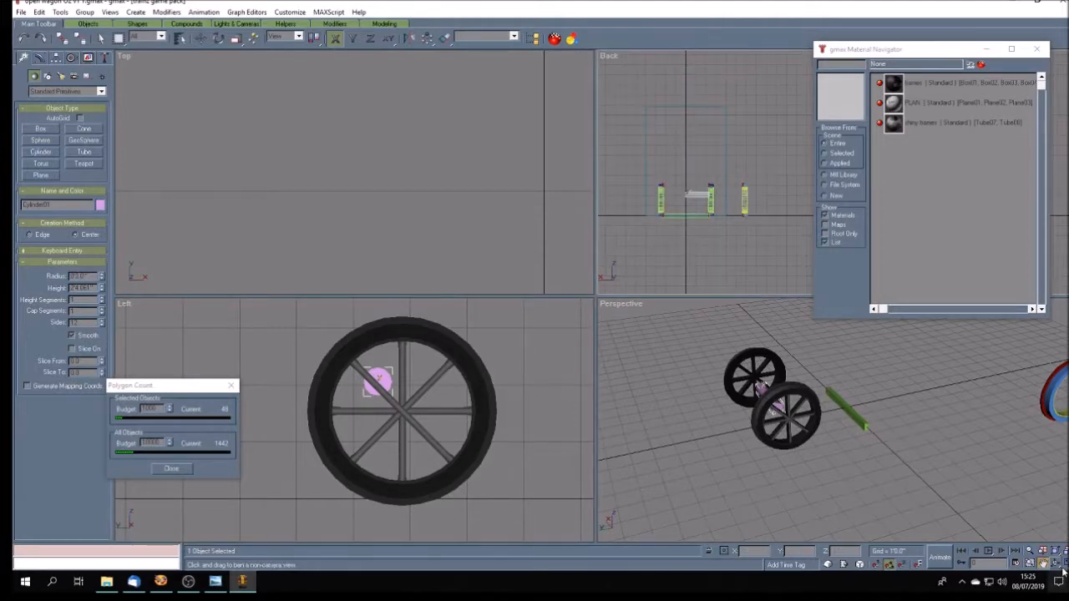
{"action": "key", "text": "w"}
{"action": "left_click_drag", "start_coordinate": [376, 327], "coordinate": [458, 234]}
{"action": "scroll", "coordinate": [439, 243], "scroll_direction": "up", "scroll_amount": 5}
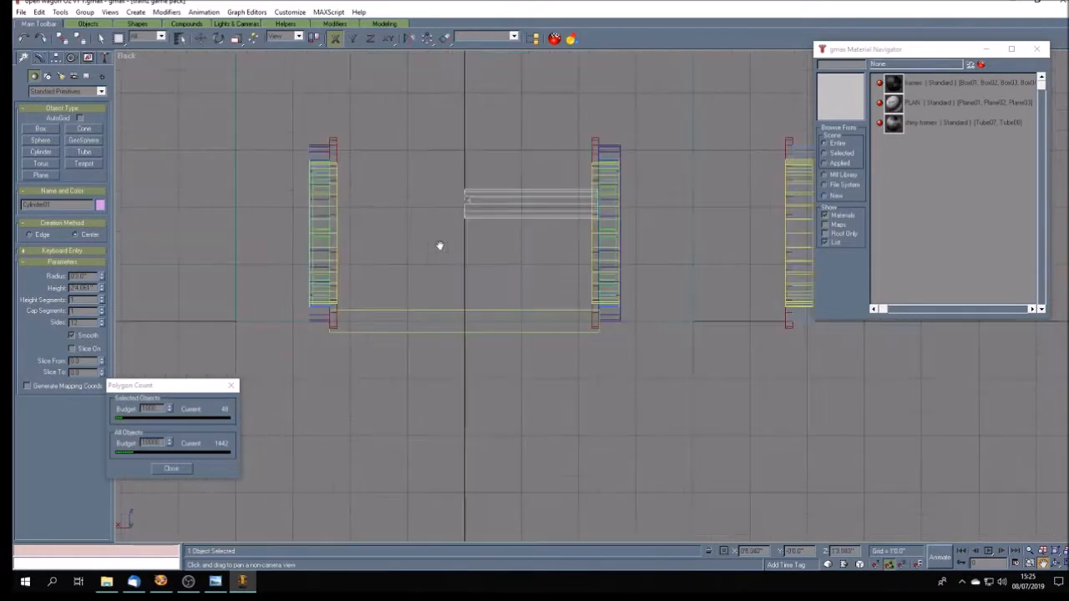
{"action": "left_click", "coordinate": [200, 38]}
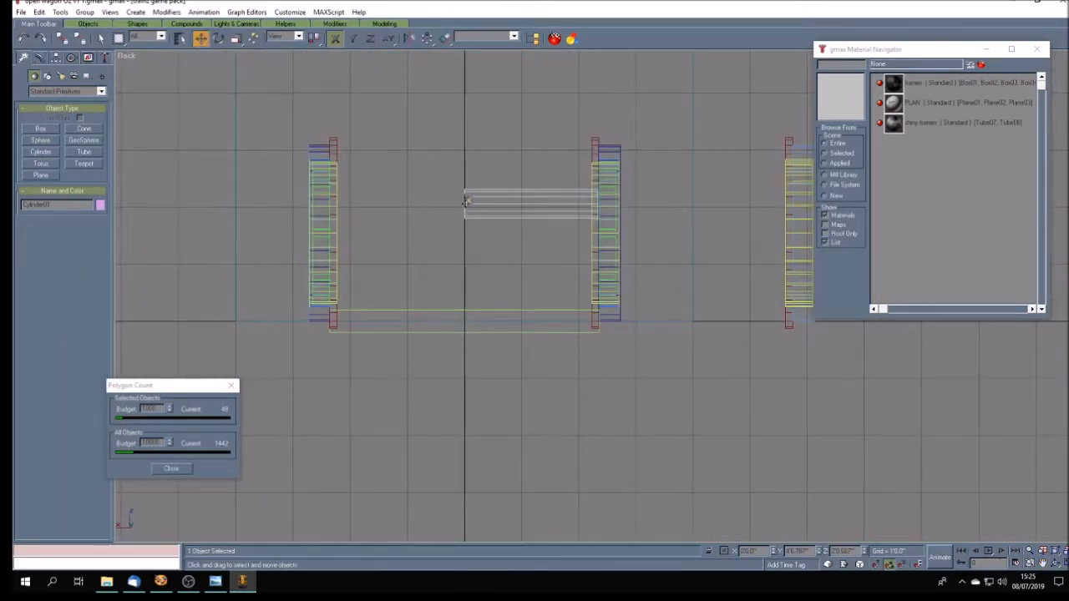
{"action": "left_click_drag", "start_coordinate": [466, 202], "coordinate": [314, 202]}
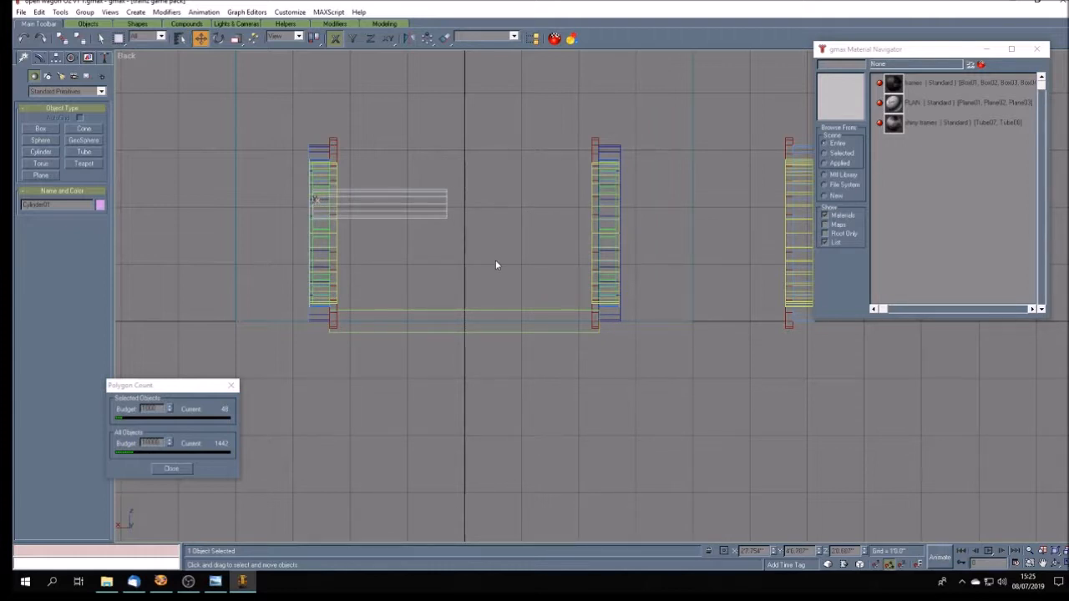
- Set the axle cylinder's height to 5'4" so that it spans the distance between the two wheels
{"action": "left_click", "coordinate": [39, 59]}
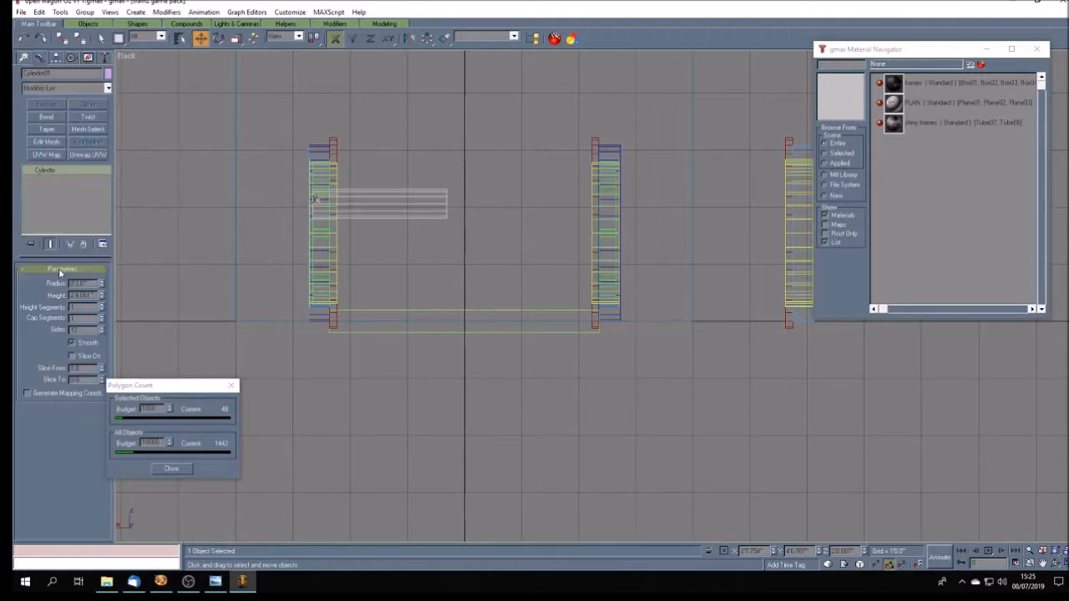
{"action": "double_click", "coordinate": [82, 294]}
{"action": "type", "text": "52"}
{"action": "key", "text": "Return"}
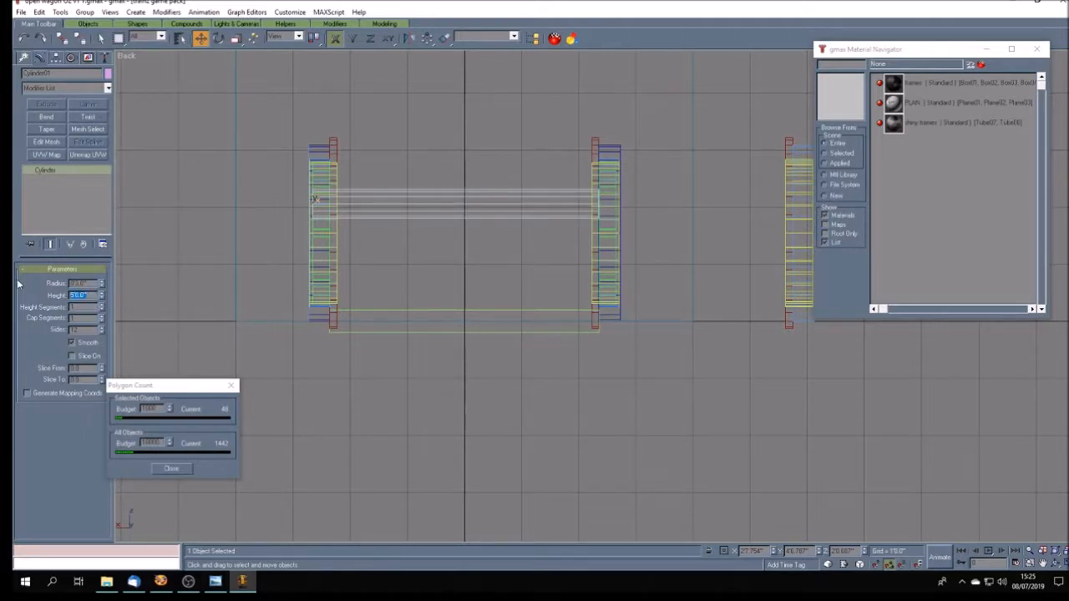
{"action": "left_click_drag", "start_coordinate": [76, 296], "coordinate": [87, 296]}
{"action": "type", "text": "3"}
{"action": "key", "text": "Return"}
{"action": "left_click_drag", "start_coordinate": [76, 296], "coordinate": [95, 295]}
{"action": "type", "text": "4"}
{"action": "key", "text": "Return"}
{"action": "left_click", "coordinate": [1066, 564]}
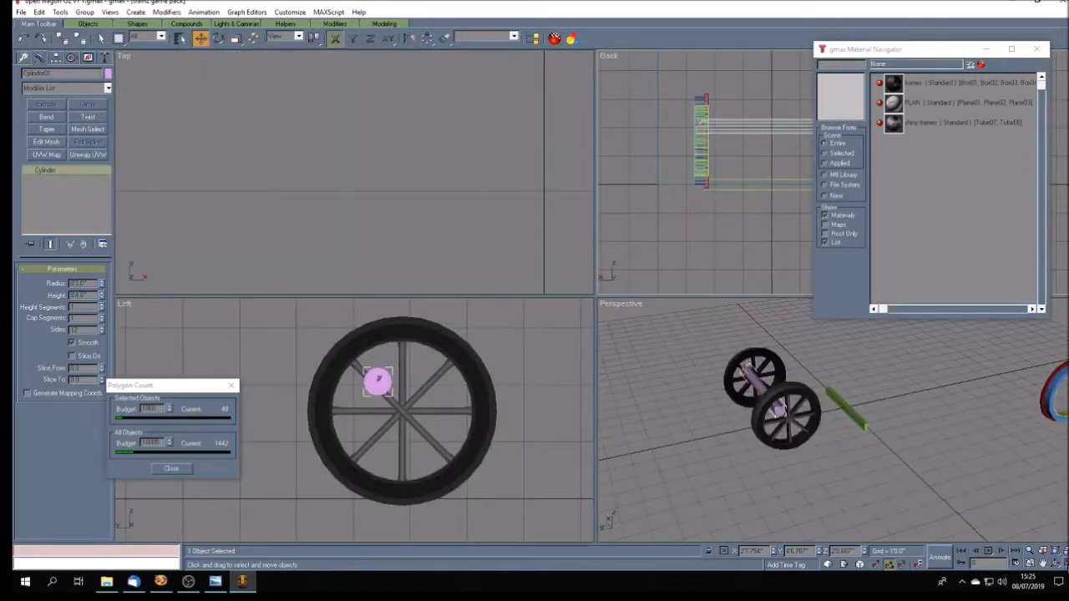
- Align the axle cylinder's centre to the wheel rim's centre in X and Y position in the Left view
{"action": "left_click", "coordinate": [444, 38]}
{"action": "left_click", "coordinate": [411, 334]}
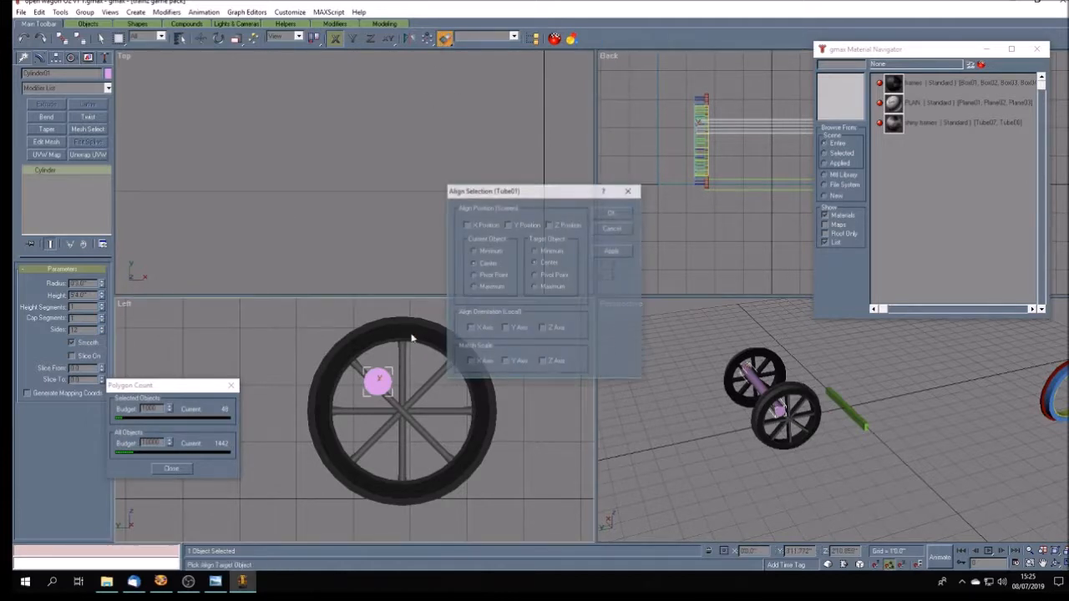
{"action": "left_click", "coordinate": [489, 225]}
{"action": "left_click", "coordinate": [526, 225]}
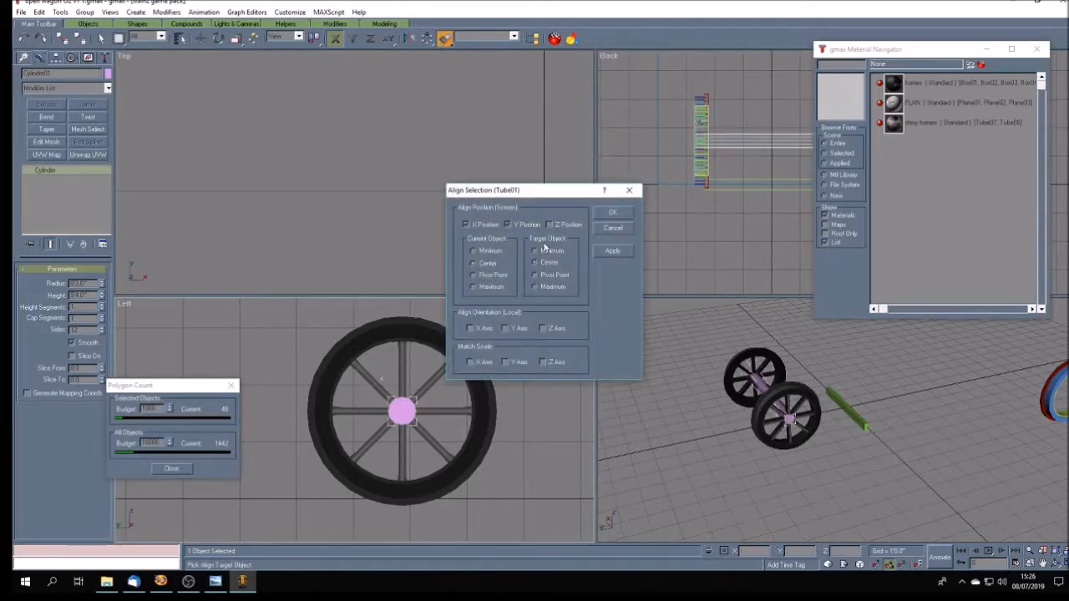
{"action": "left_click", "coordinate": [618, 213]}
{"action": "left_click", "coordinate": [864, 479]}
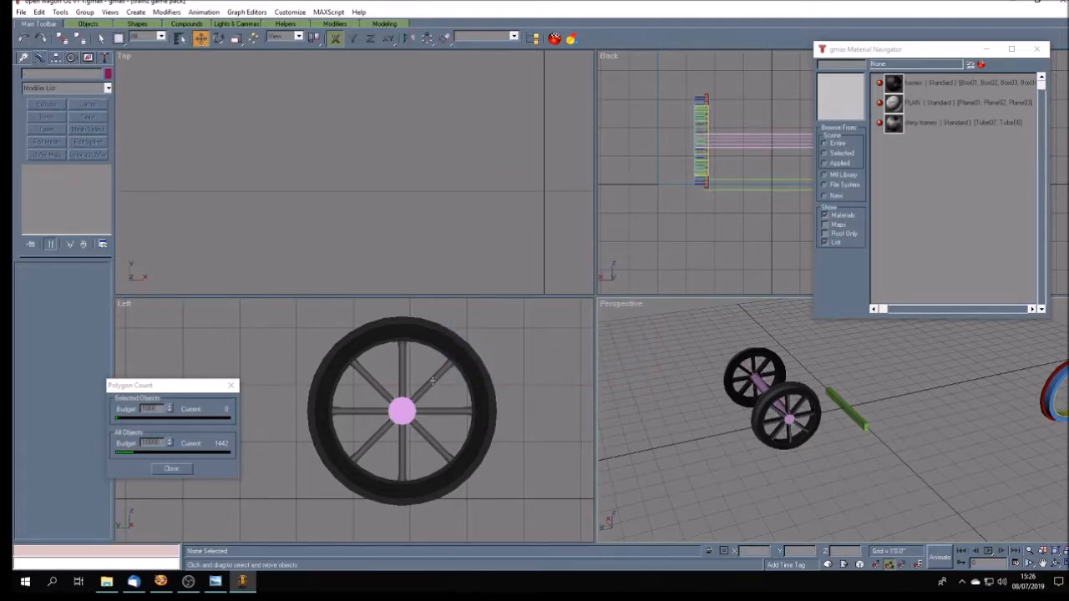
- Centre the axle cylinder's pivot on the object, aligned to the world, and set the axle's X position to 0
{"action": "left_click", "coordinate": [1055, 564]}
{"action": "left_click_drag", "start_coordinate": [787, 446], "coordinate": [917, 438]}
{"action": "left_click_drag", "start_coordinate": [873, 470], "coordinate": [920, 493]}
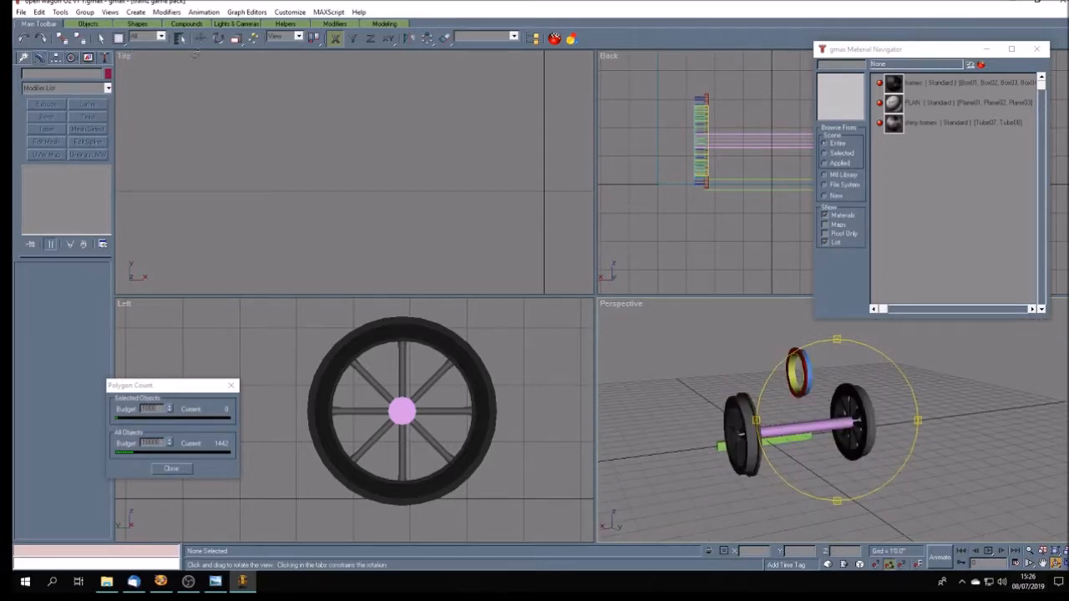
{"action": "left_click", "coordinate": [201, 38]}
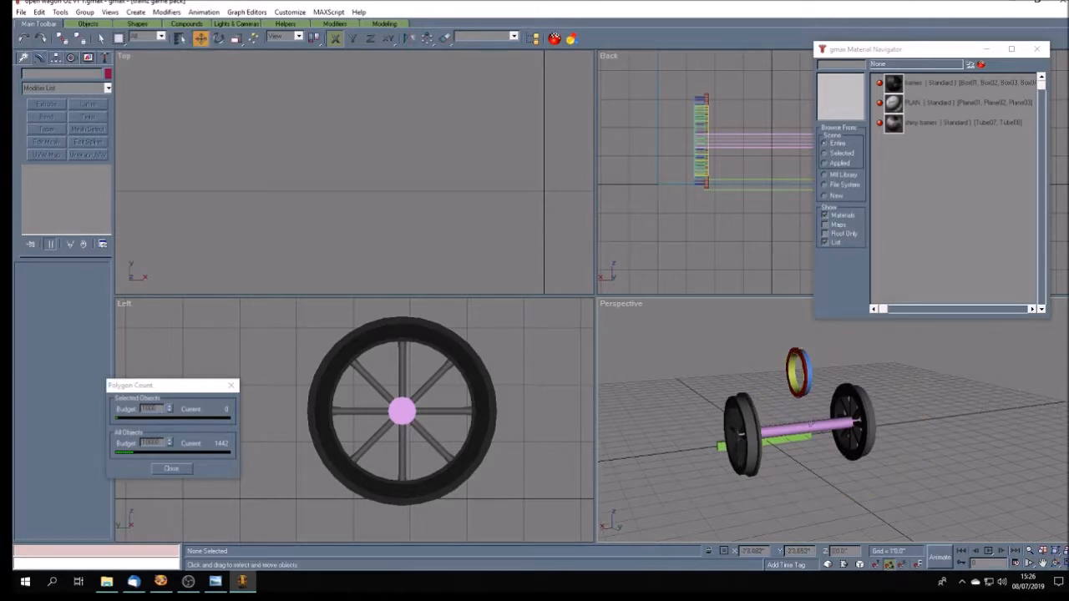
{"action": "left_click", "coordinate": [402, 408]}
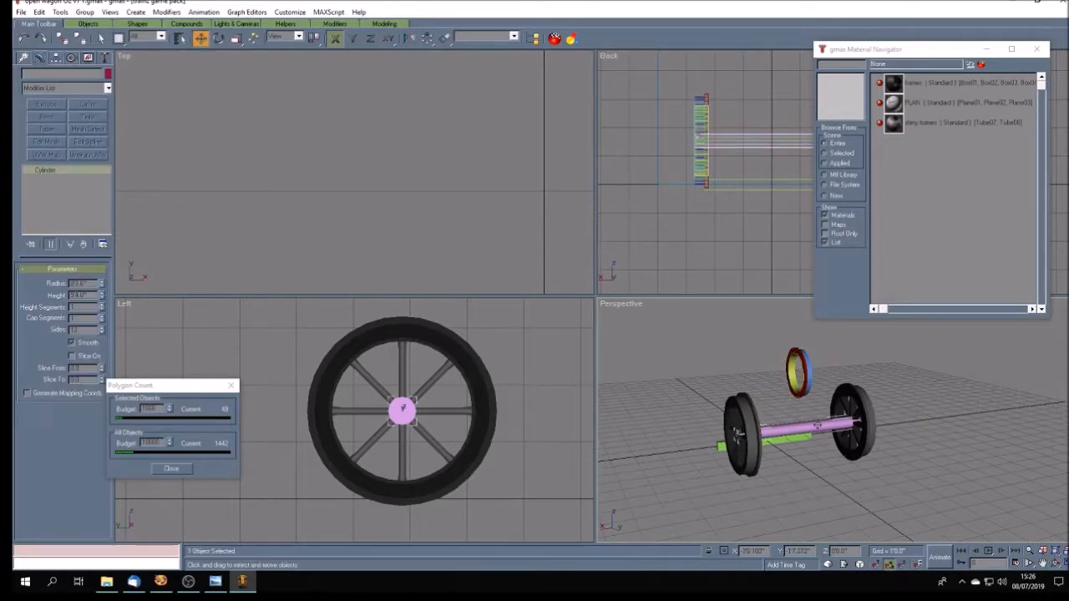
{"action": "left_click", "coordinate": [55, 58]}
{"action": "left_click", "coordinate": [63, 128]}
{"action": "left_click", "coordinate": [62, 185]}
{"action": "left_click", "coordinate": [75, 214]}
{"action": "left_click", "coordinate": [71, 129]}
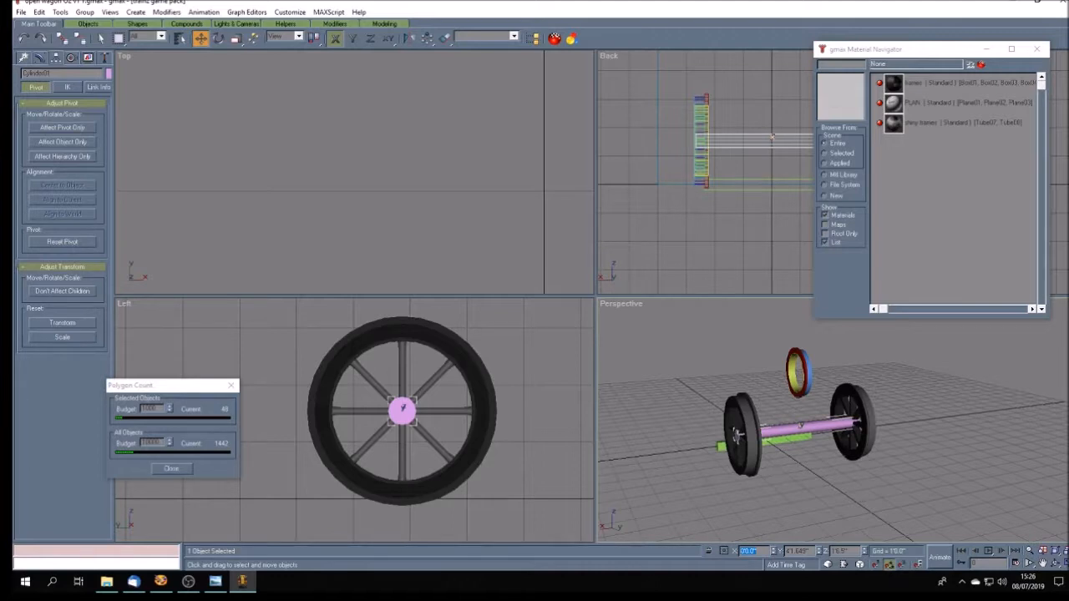
- Show the Back viewport shaded and switch it to an enlarged Front view to compare the axle with the wagon drawing
{"action": "left_click", "coordinate": [1056, 564]}
{"action": "mouse_move", "coordinate": [860, 463]}
{"action": "left_mouse_down"}
{"action": "mouse_move", "coordinate": [880, 466]}
{"action": "mouse_move", "coordinate": [777, 468]}
{"action": "mouse_move", "coordinate": [848, 477]}
{"action": "mouse_move", "coordinate": [858, 468]}
{"action": "mouse_move", "coordinate": [856, 451]}
{"action": "mouse_move", "coordinate": [842, 468]}
{"action": "mouse_move", "coordinate": [812, 414]}
{"action": "mouse_move", "coordinate": [805, 453]}
{"action": "mouse_move", "coordinate": [852, 462]}
{"action": "mouse_move", "coordinate": [814, 450]}
{"action": "mouse_move", "coordinate": [848, 451]}
{"action": "mouse_move", "coordinate": [797, 445]}
{"action": "left_mouse_up"}
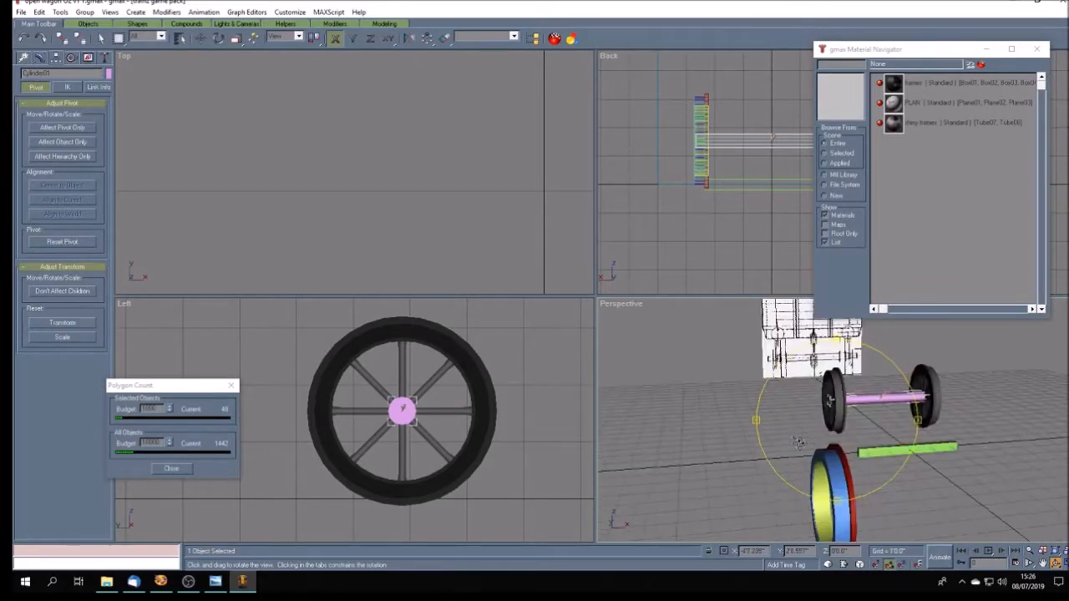
{"action": "right_click", "coordinate": [608, 58]}
{"action": "left_click", "coordinate": [647, 62]}
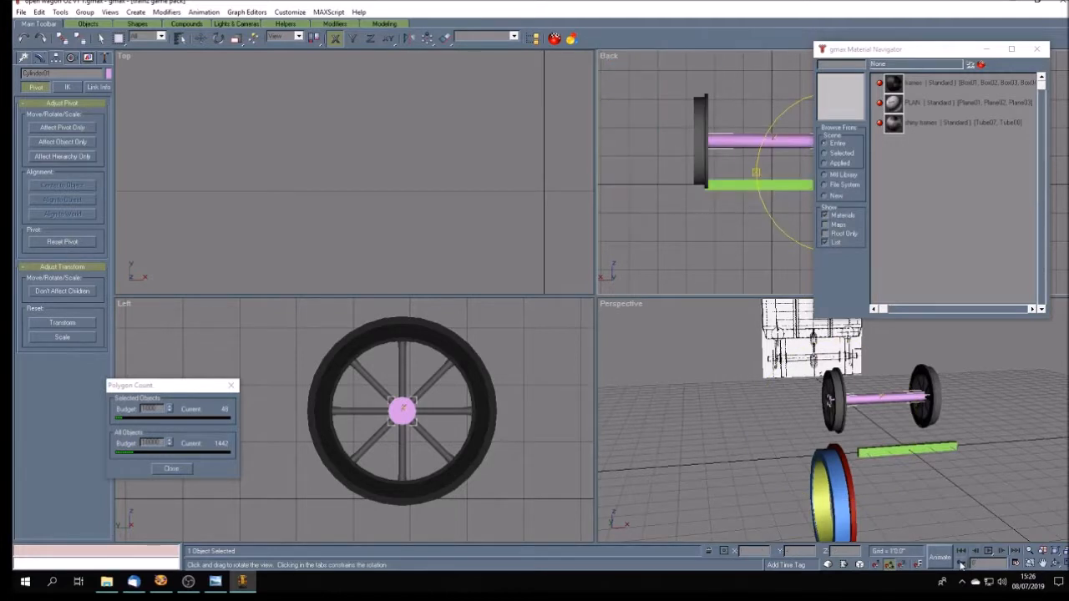
{"action": "left_click", "coordinate": [1042, 564]}
{"action": "left_click_drag", "start_coordinate": [744, 239], "coordinate": [693, 234]}
{"action": "left_click", "coordinate": [1058, 564]}
{"action": "left_click_drag", "start_coordinate": [610, 389], "coordinate": [638, 402]}
{"action": "scroll", "coordinate": [631, 391], "scroll_direction": "down", "scroll_amount": 5}
{"action": "scroll", "coordinate": [630, 390], "scroll_direction": "up", "scroll_amount": 3}
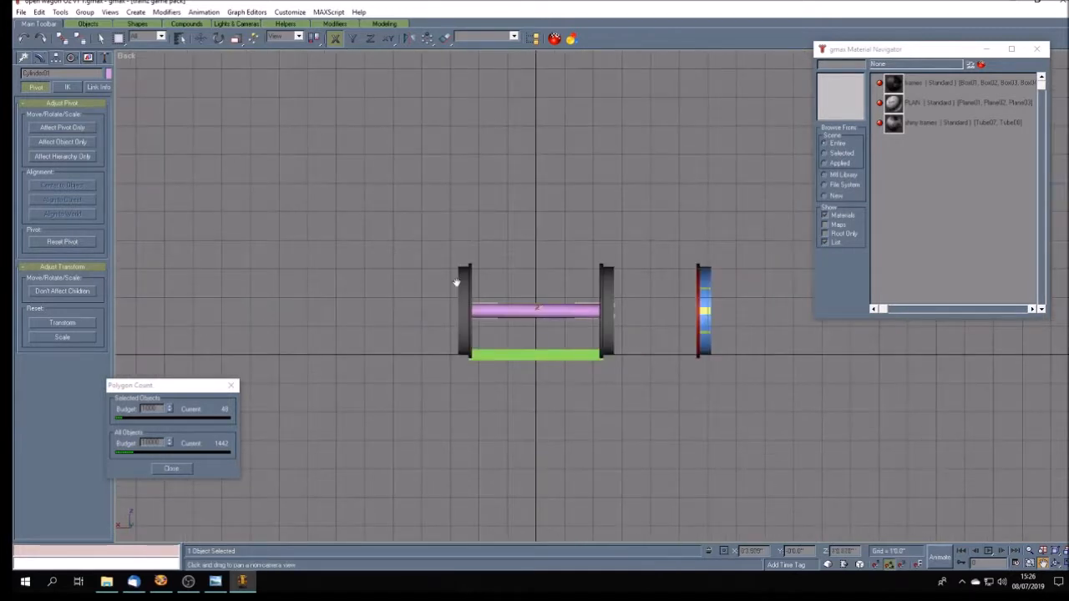
{"action": "right_click", "coordinate": [125, 55]}
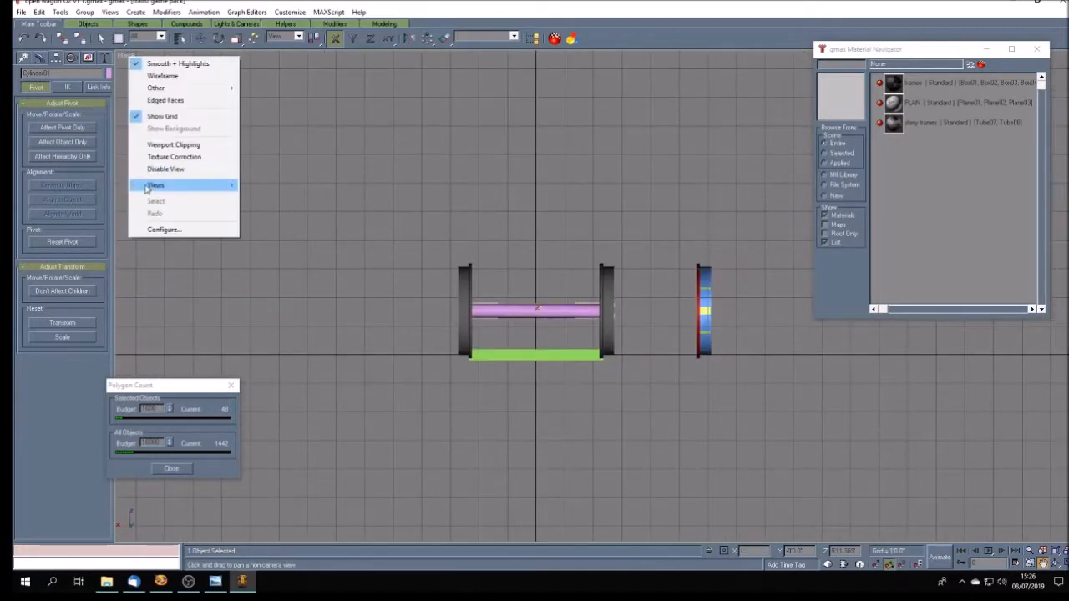
{"action": "mouse_move", "coordinate": [183, 184]}
{"action": "left_click", "coordinate": [289, 209]}
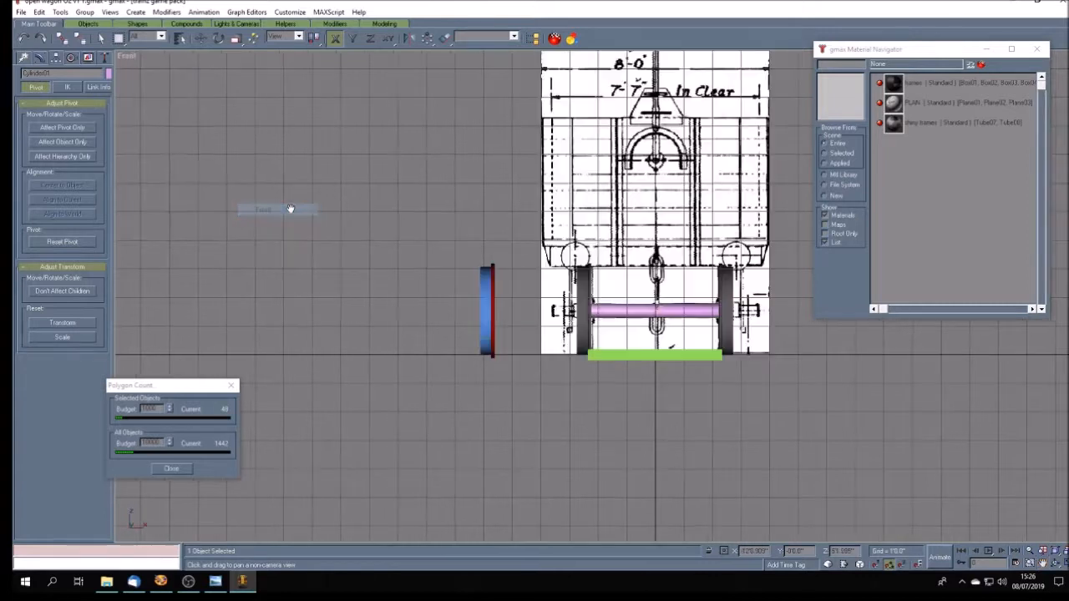
{"action": "left_click", "coordinate": [1043, 565]}
{"action": "left_click_drag", "start_coordinate": [632, 334], "coordinate": [611, 339]}
{"action": "scroll", "coordinate": [610, 338], "scroll_direction": "up", "scroll_amount": 3}
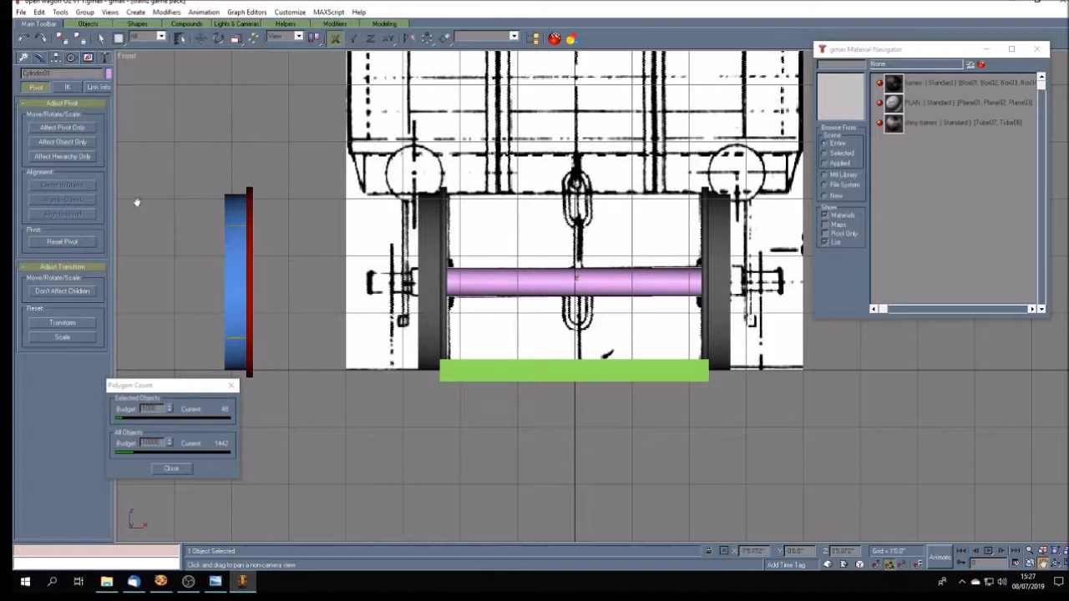
- Lengthen the axle cylinder to a height of 5'12"
{"action": "left_click", "coordinate": [39, 58]}
{"action": "double_click", "coordinate": [91, 295]}
{"action": "key", "text": "Return"}
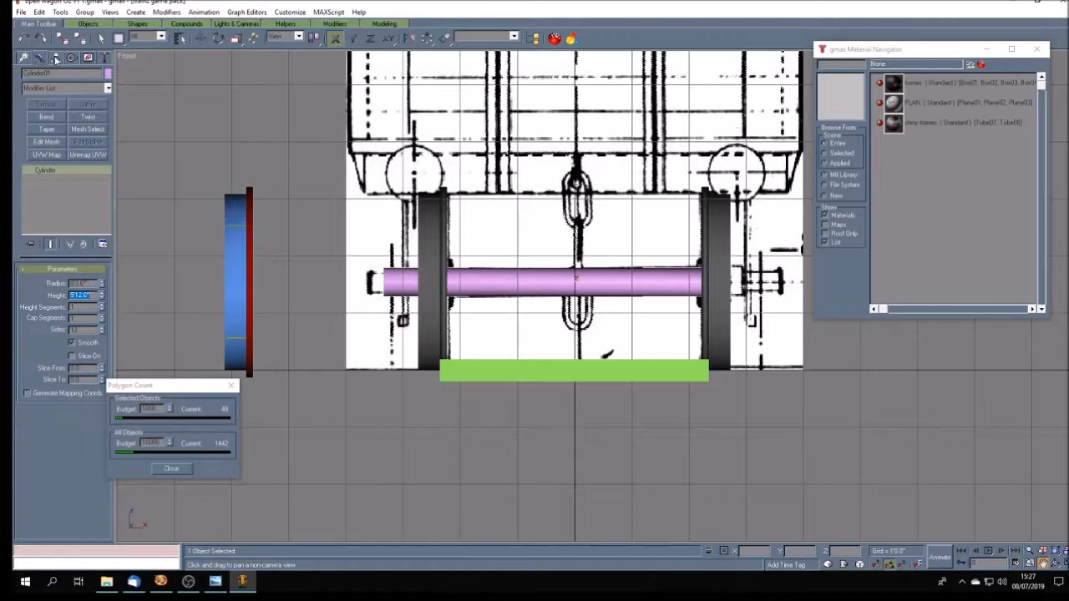
- Re-centre the lengthened axle's pivot on the object and set the axle's X position to 0
{"action": "left_click", "coordinate": [55, 58]}
{"action": "left_click", "coordinate": [63, 128]}
{"action": "left_click", "coordinate": [78, 217]}
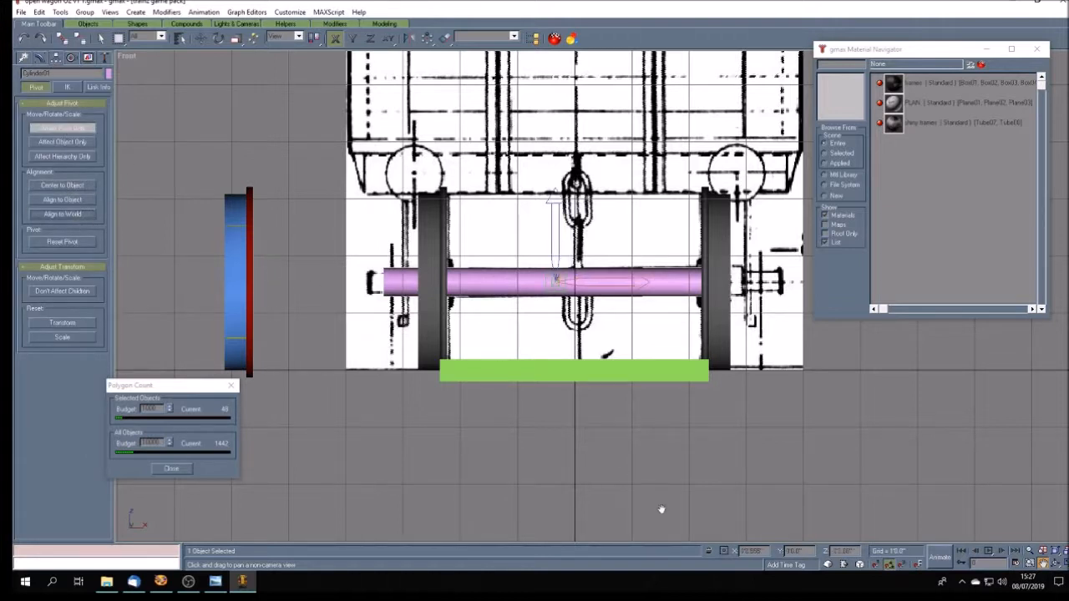
{"action": "key", "text": "w"}
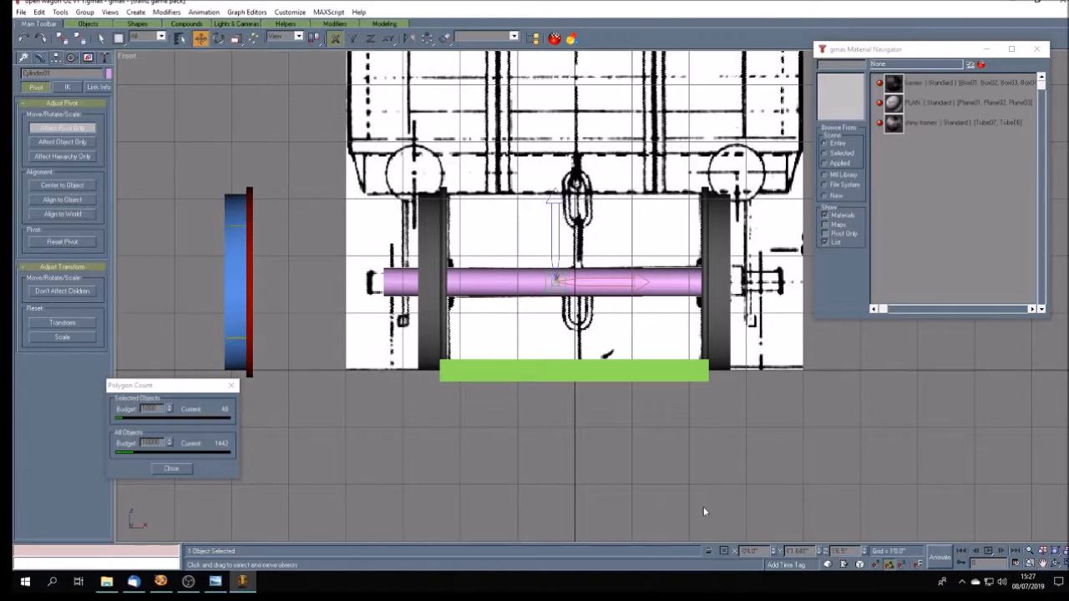
{"action": "type", "text": "20"}
{"action": "key", "text": "Return"}
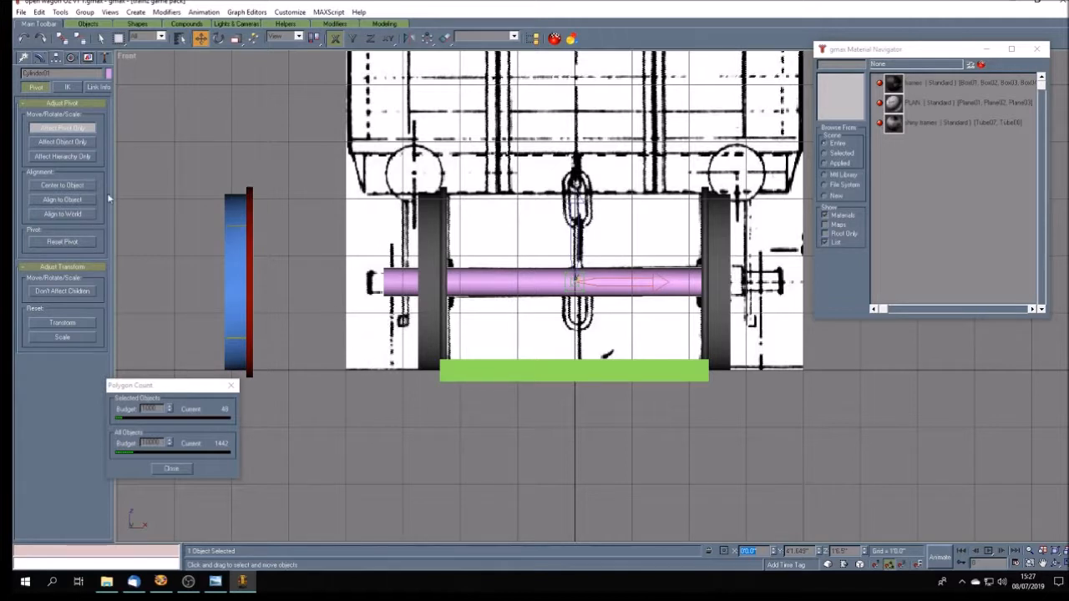
{"action": "left_click", "coordinate": [63, 187]}
{"action": "left_click", "coordinate": [77, 130]}
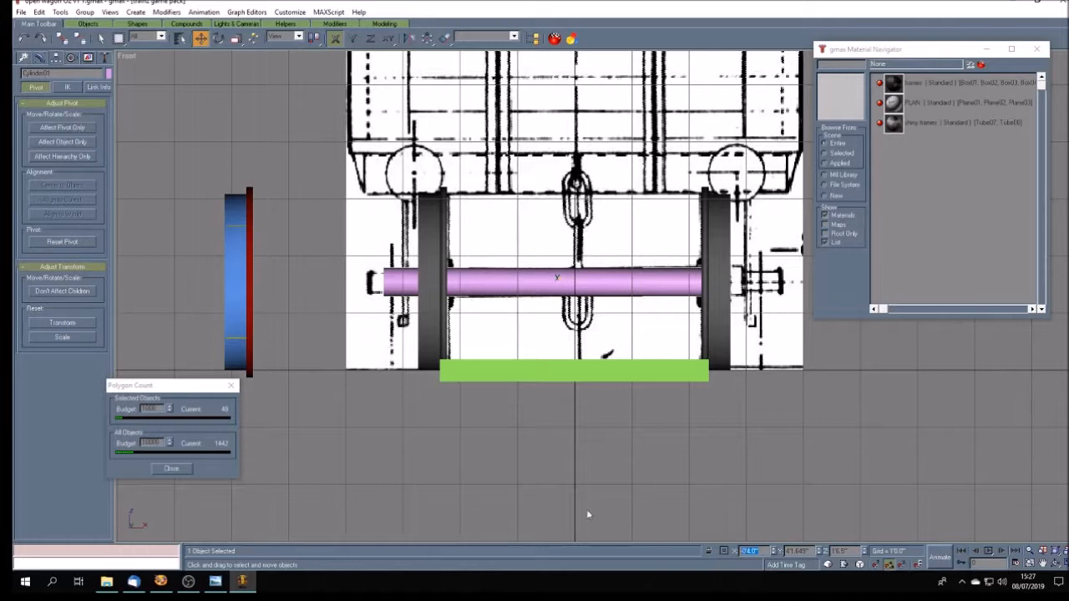
{"action": "type", "text": "20"}
{"action": "key", "text": "Return"}
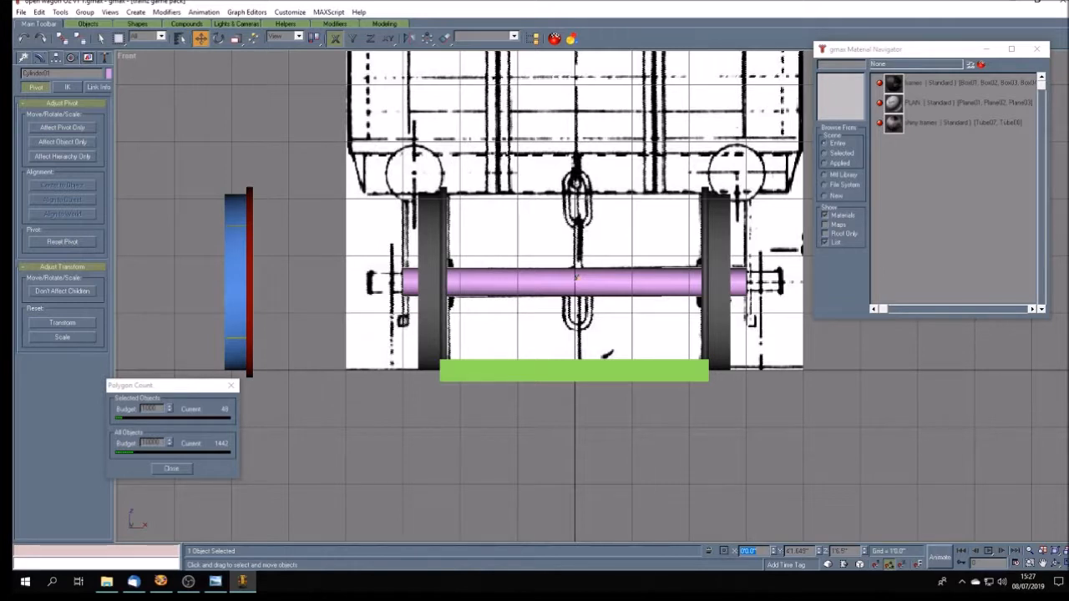
- Convert the axle cylinder to an Editable Poly and apply the frames material to it
{"action": "left_click", "coordinate": [1065, 564]}
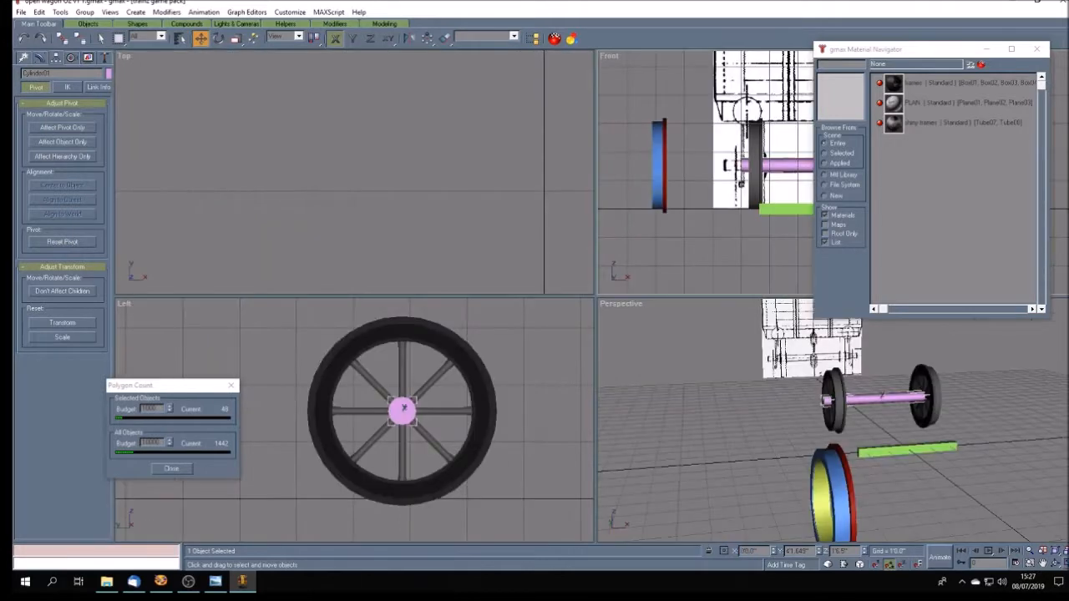
{"action": "left_click", "coordinate": [1056, 565]}
{"action": "mouse_move", "coordinate": [860, 421]}
{"action": "left_mouse_down"}
{"action": "mouse_move", "coordinate": [970, 436]}
{"action": "mouse_move", "coordinate": [997, 414]}
{"action": "mouse_move", "coordinate": [985, 411]}
{"action": "left_mouse_up"}
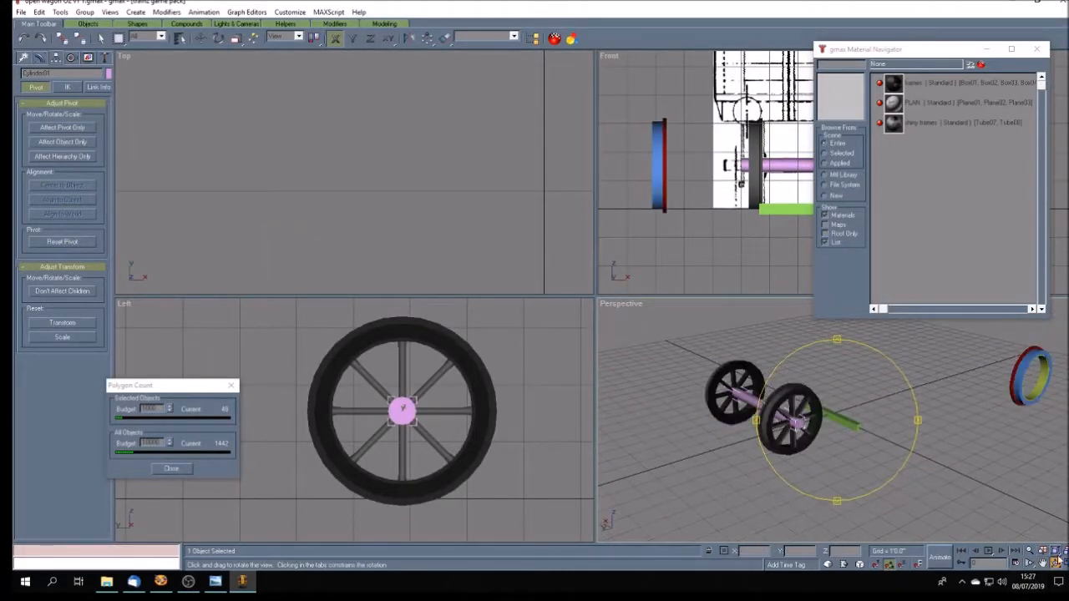
{"action": "left_click", "coordinate": [1065, 563]}
{"action": "mouse_move", "coordinate": [547, 353]}
{"action": "left_mouse_down"}
{"action": "mouse_move", "coordinate": [564, 352]}
{"action": "mouse_move", "coordinate": [555, 354]}
{"action": "left_mouse_up"}
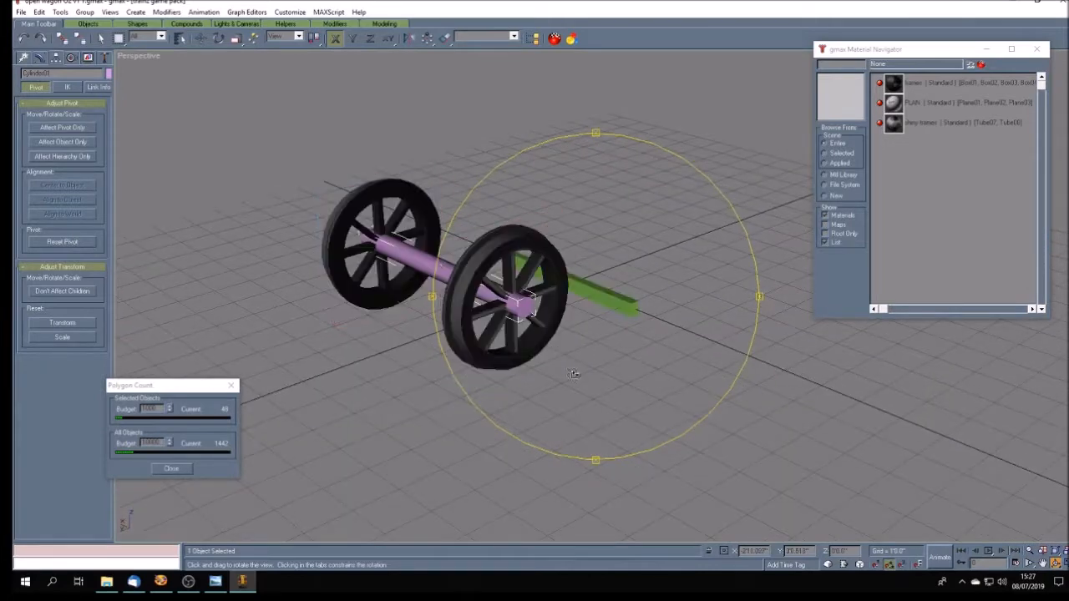
{"action": "left_click", "coordinate": [39, 57]}
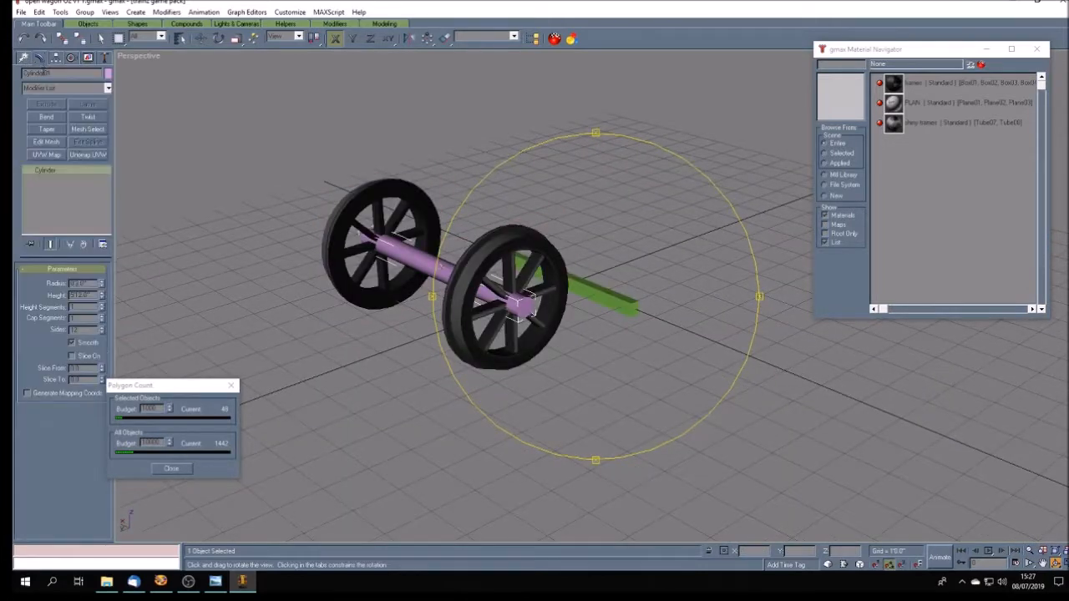
{"action": "right_click", "coordinate": [66, 174]}
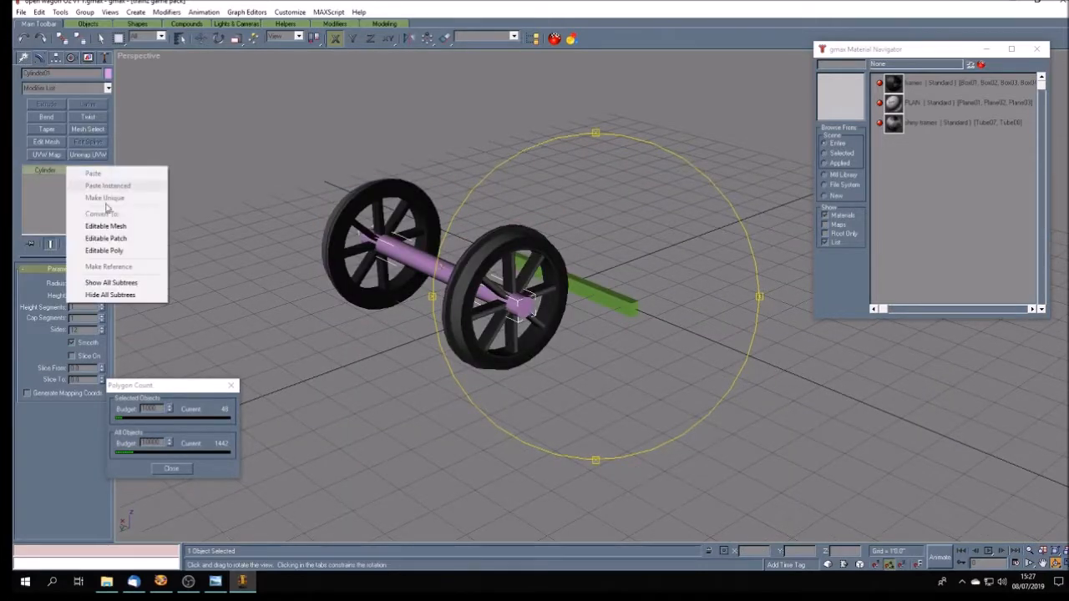
{"action": "left_click", "coordinate": [103, 250]}
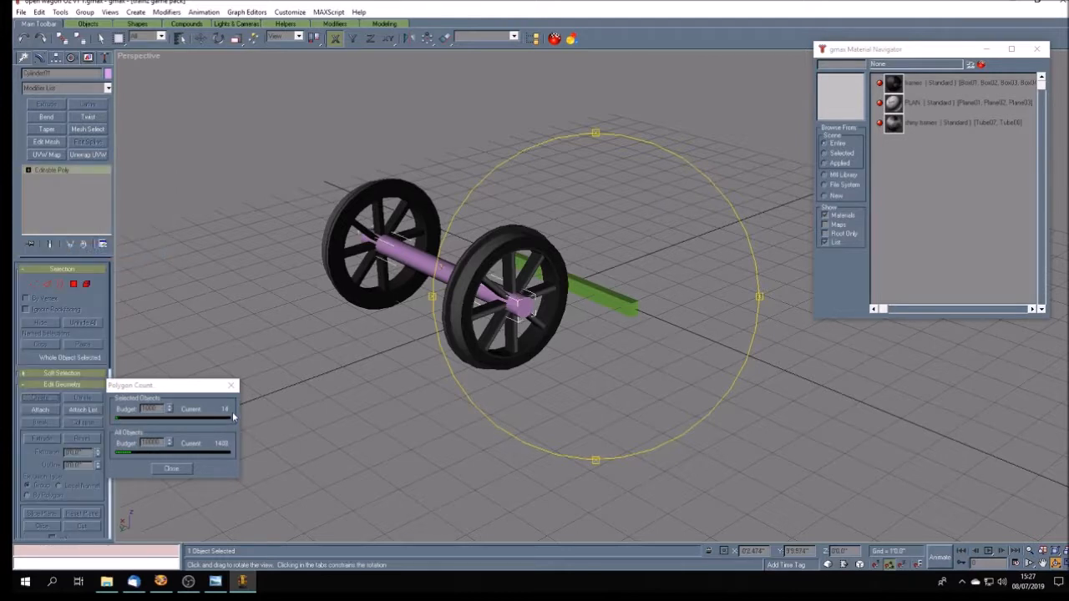
{"action": "left_click", "coordinate": [919, 82]}
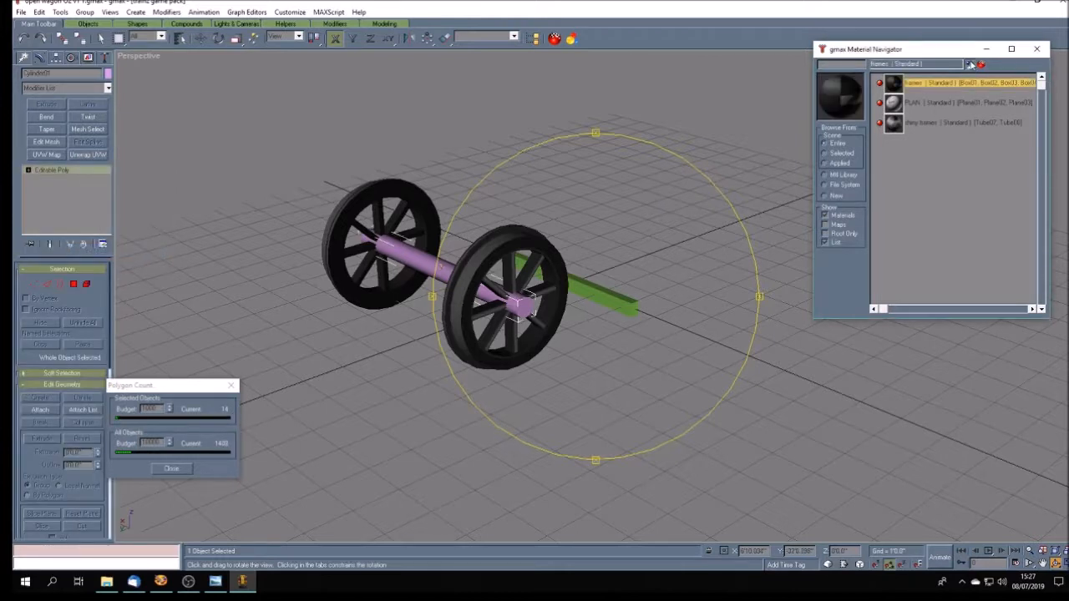
{"action": "left_click", "coordinate": [970, 64]}
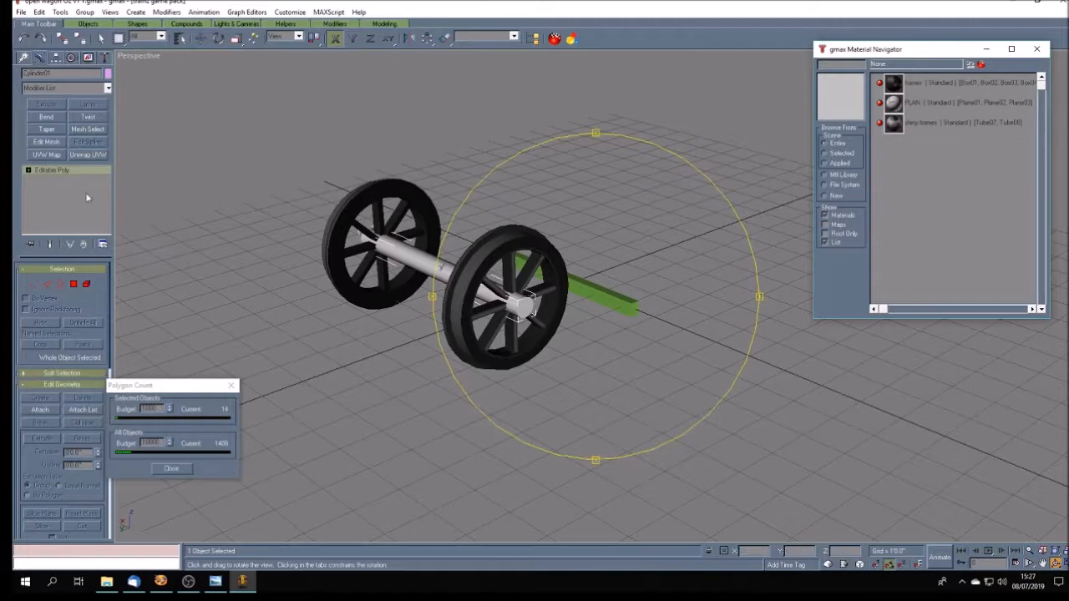
- Unwrap the axle's UVs, shrinking them to a small circle and placing them on the plain dark square below the beige swatches
{"action": "left_click", "coordinate": [88, 155]}
{"action": "left_click", "coordinate": [62, 286]}
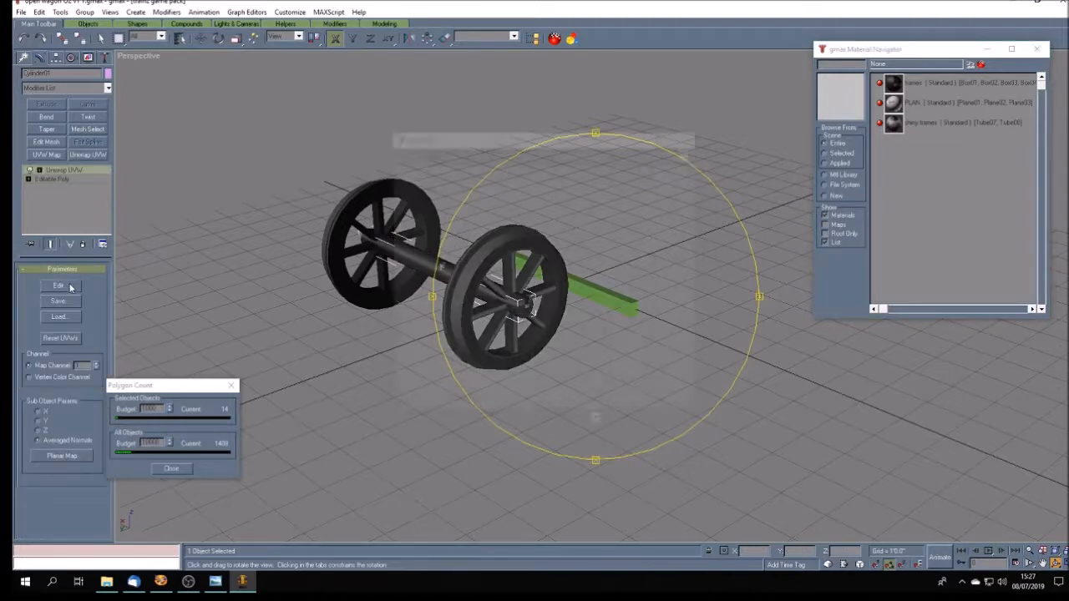
{"action": "left_click", "coordinate": [420, 154]}
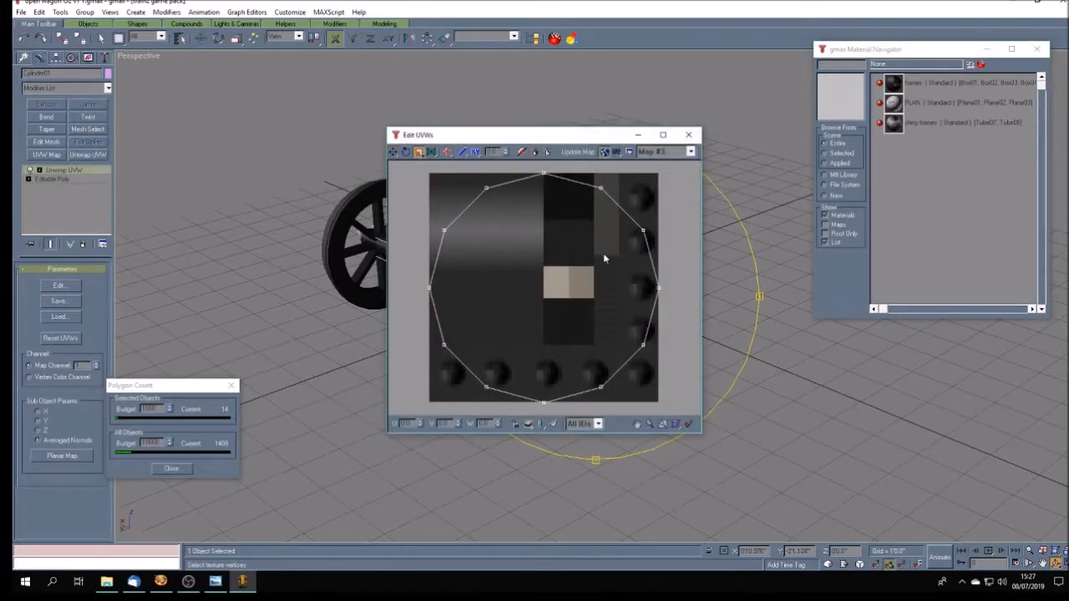
{"action": "key", "text": "ctrl+a"}
{"action": "left_click_drag", "start_coordinate": [544, 176], "coordinate": [566, 203]}
{"action": "left_click", "coordinate": [393, 152]}
{"action": "left_click", "coordinate": [694, 137]}
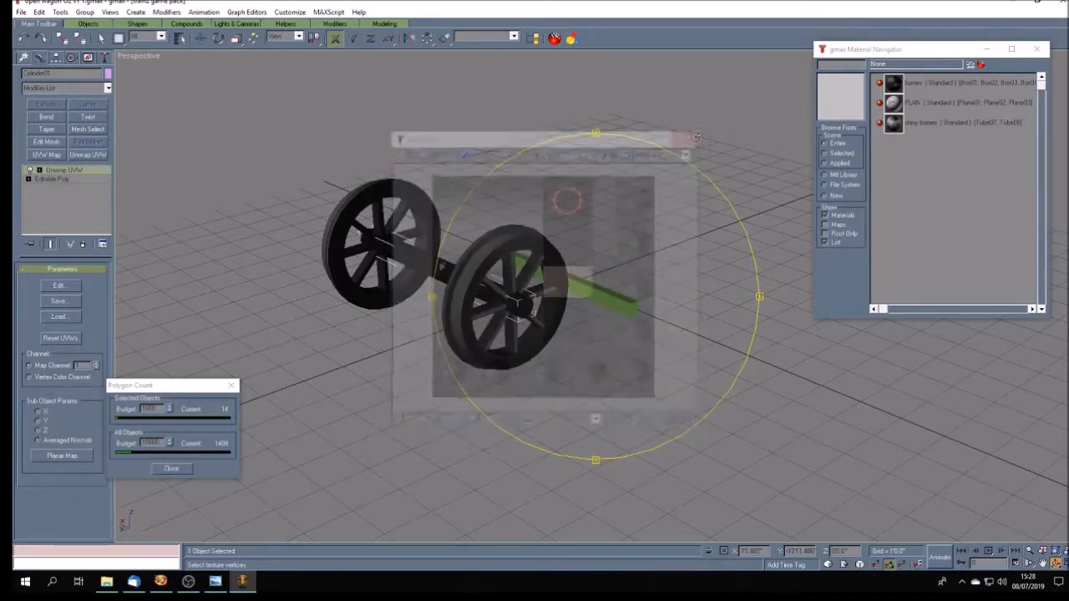
{"action": "mouse_move", "coordinate": [586, 379]}
{"action": "left_mouse_down"}
{"action": "mouse_move", "coordinate": [597, 382]}
{"action": "mouse_move", "coordinate": [559, 361]}
{"action": "mouse_move", "coordinate": [568, 388]}
{"action": "mouse_move", "coordinate": [611, 399]}
{"action": "left_mouse_up"}
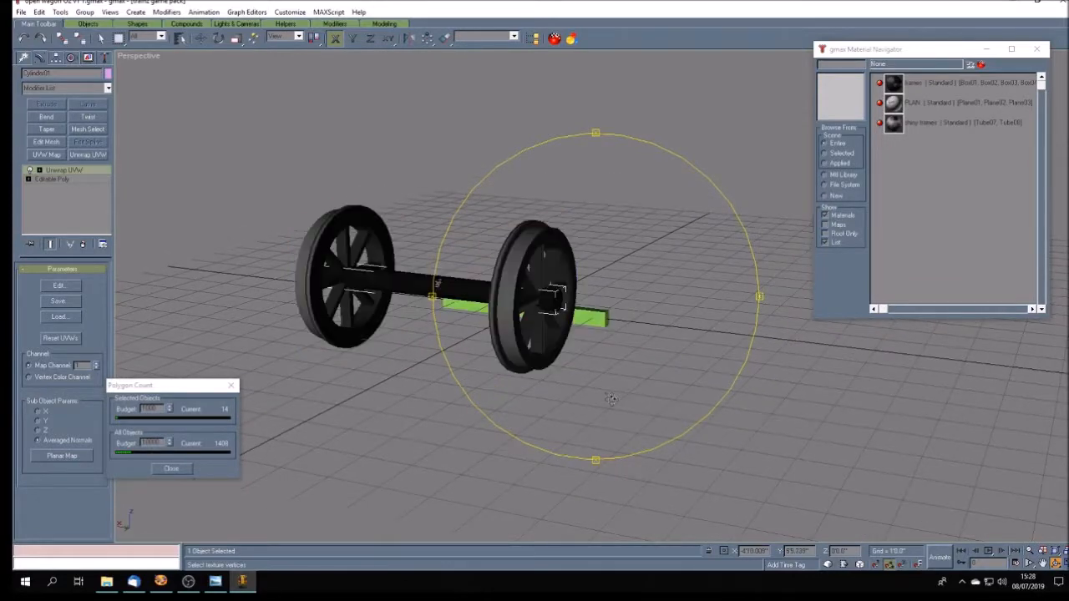
{"action": "left_click", "coordinate": [68, 285]}
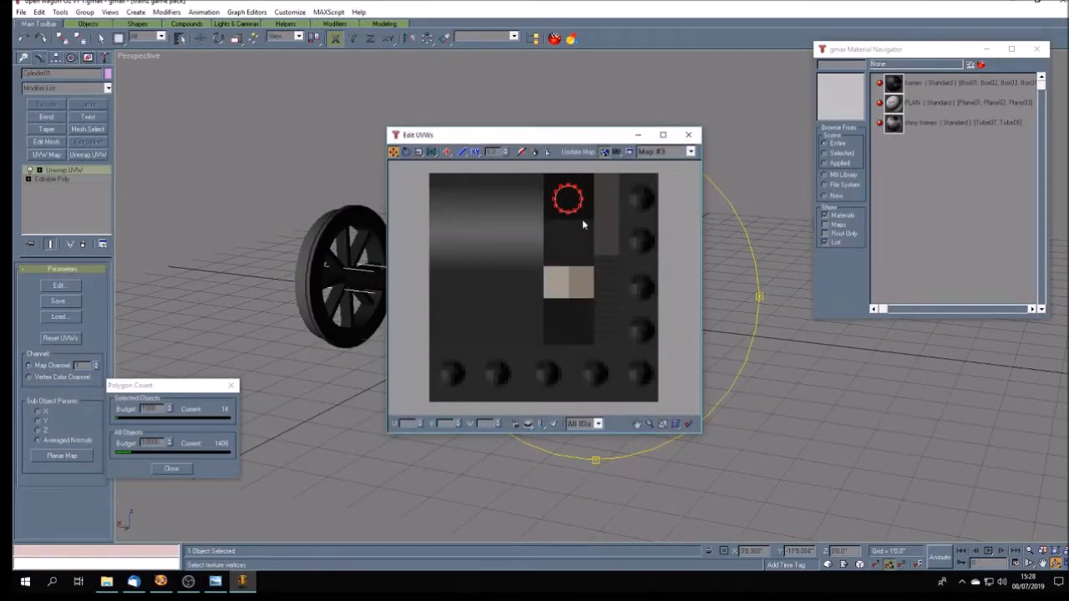
- Close the UV editor and compare the wheelset with the wagon photo open wagon O2.jpg in Windows Photo Viewer
{"action": "left_click", "coordinate": [688, 134]}
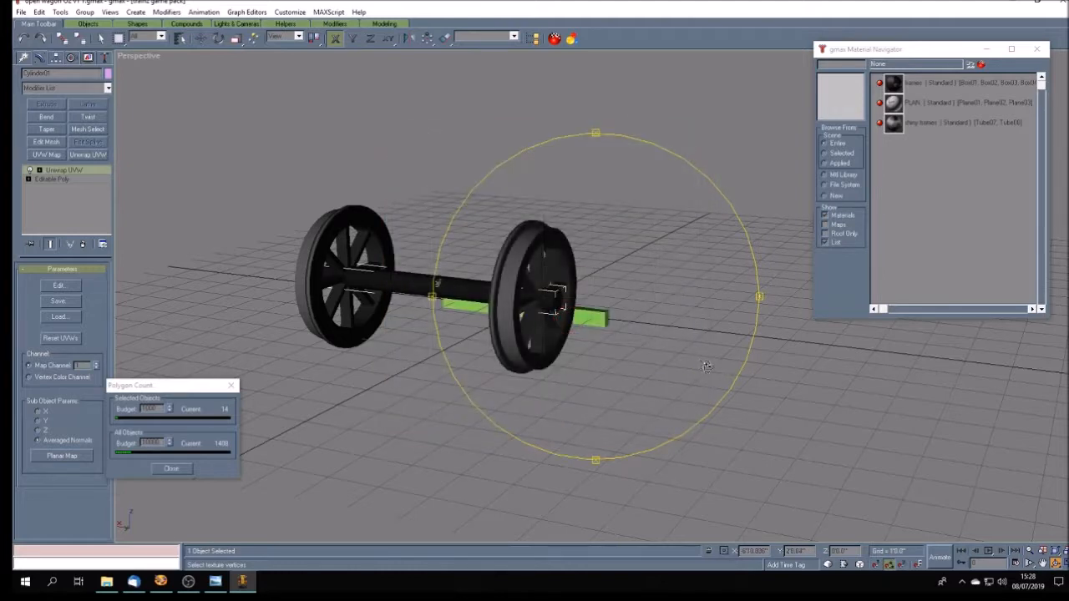
{"action": "mouse_move", "coordinate": [618, 392]}
{"action": "middle_mouse_down", "text": "alt"}
{"action": "mouse_move", "coordinate": [606, 395]}
{"action": "mouse_move", "coordinate": [547, 321]}
{"action": "mouse_move", "coordinate": [673, 377]}
{"action": "mouse_move", "coordinate": [582, 371]}
{"action": "mouse_move", "coordinate": [511, 345]}
{"action": "middle_mouse_up", "text": "alt"}
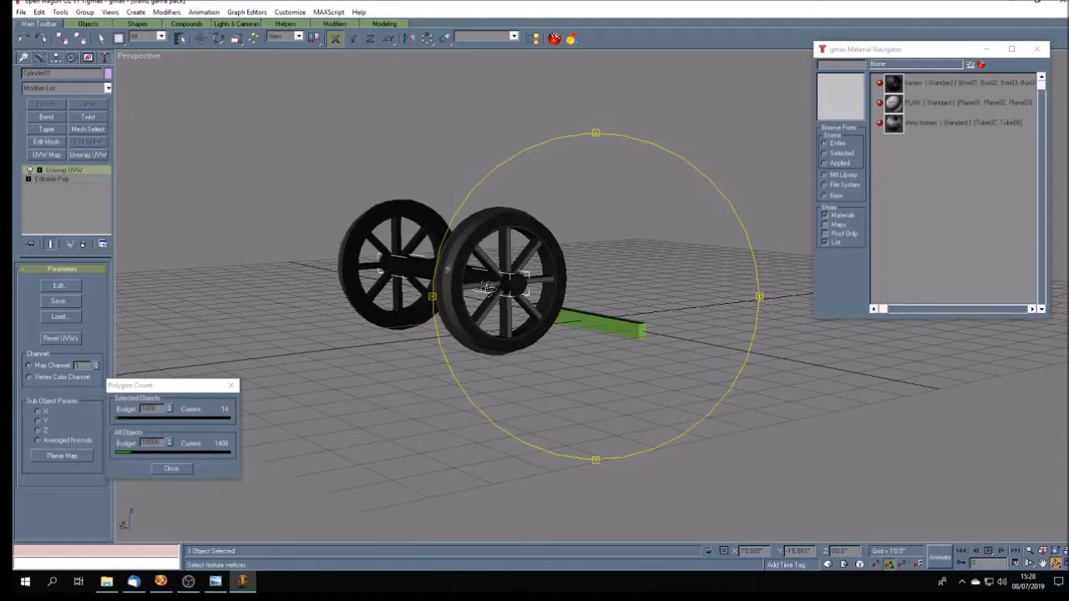
{"action": "middle_click_drag", "start_coordinate": [548, 367], "coordinate": [585, 397], "text": "alt"}
{"action": "left_click", "coordinate": [219, 585]}
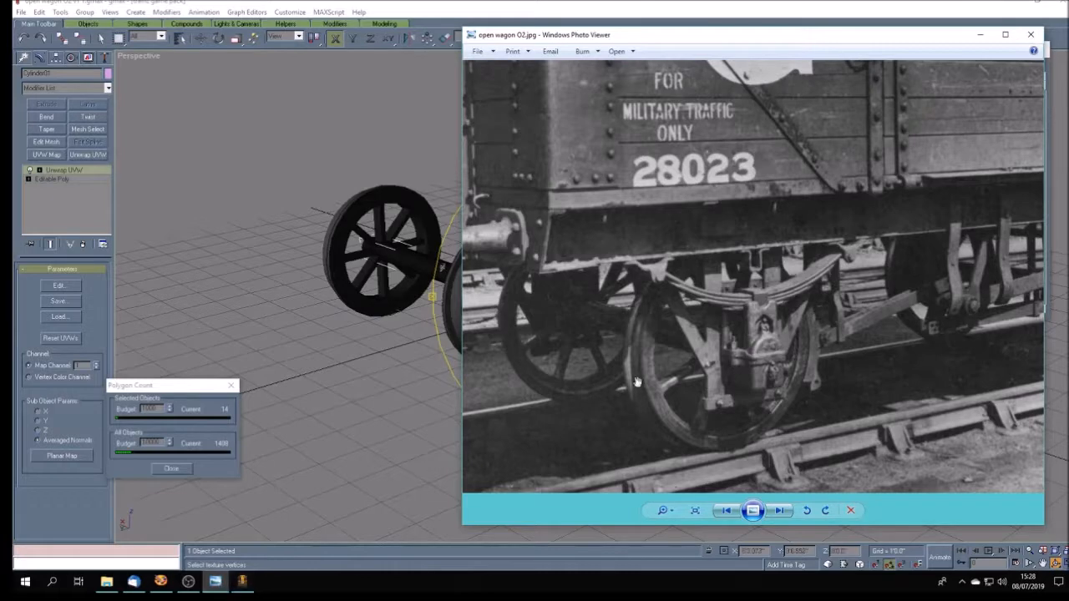
{"action": "left_click", "coordinate": [242, 582]}
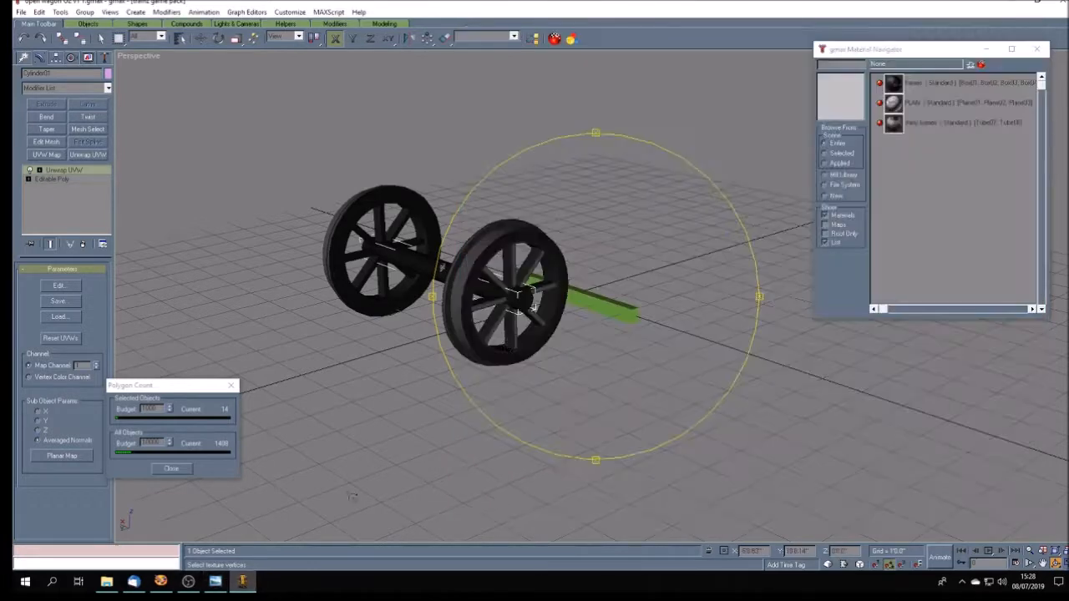
- Move the axle's UV circle onto the plain dark-grey area below the gradient and deselect the axle
{"action": "left_click", "coordinate": [58, 285]}
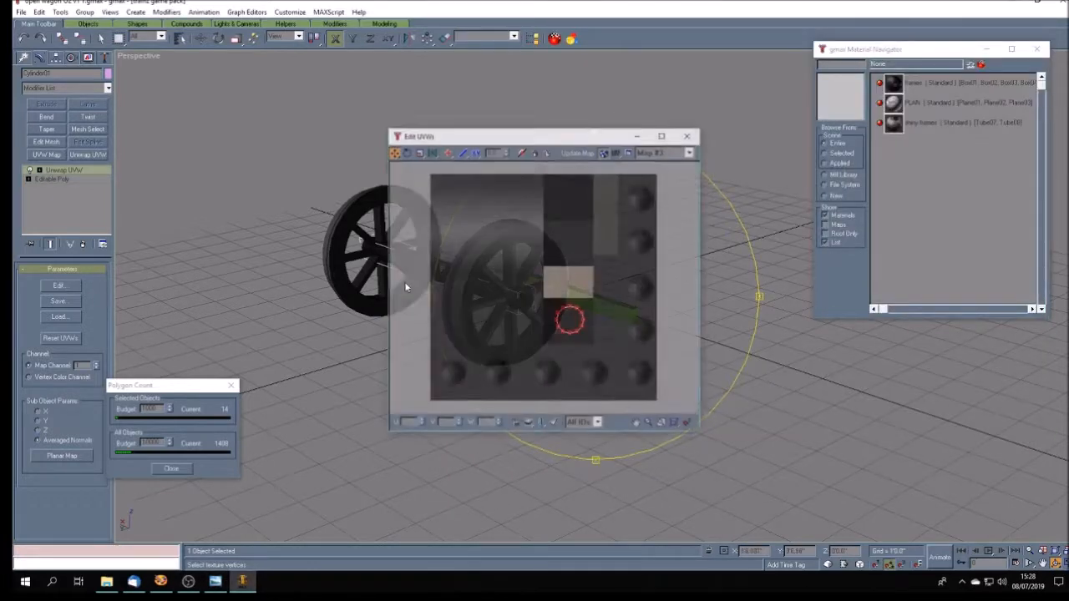
{"action": "left_click_drag", "start_coordinate": [564, 308], "coordinate": [564, 230]}
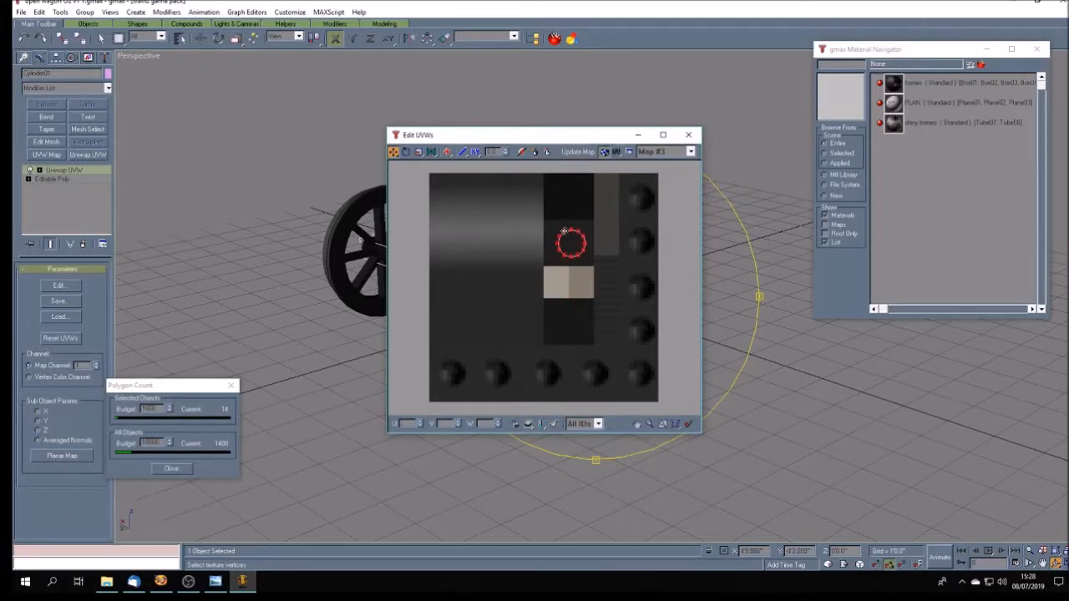
{"action": "left_click_drag", "start_coordinate": [524, 139], "coordinate": [814, 134]}
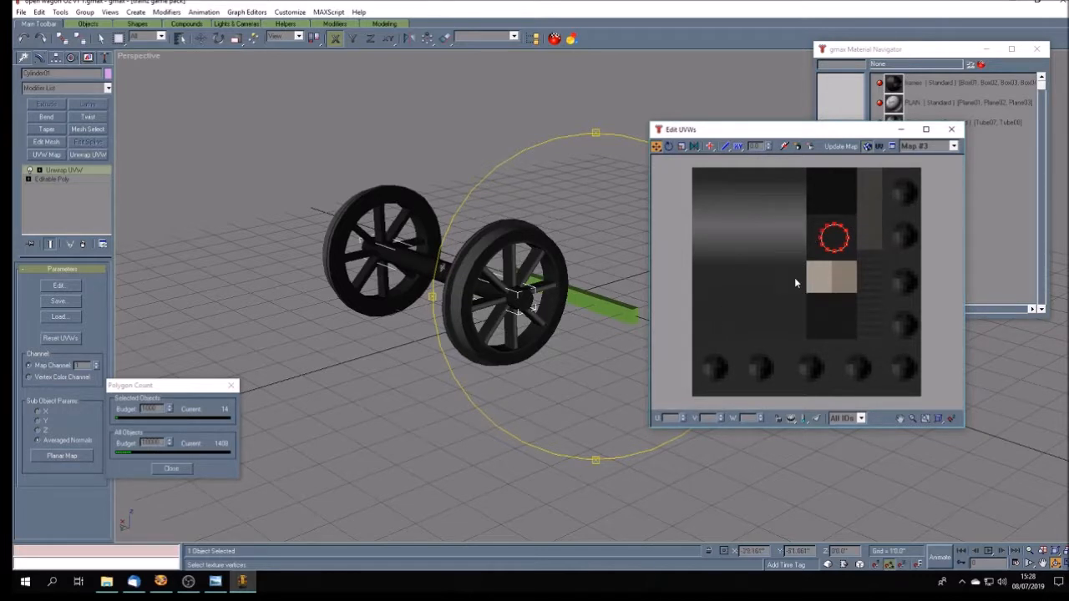
{"action": "left_click_drag", "start_coordinate": [841, 251], "coordinate": [762, 316]}
{"action": "left_click_drag", "start_coordinate": [766, 316], "coordinate": [747, 322]}
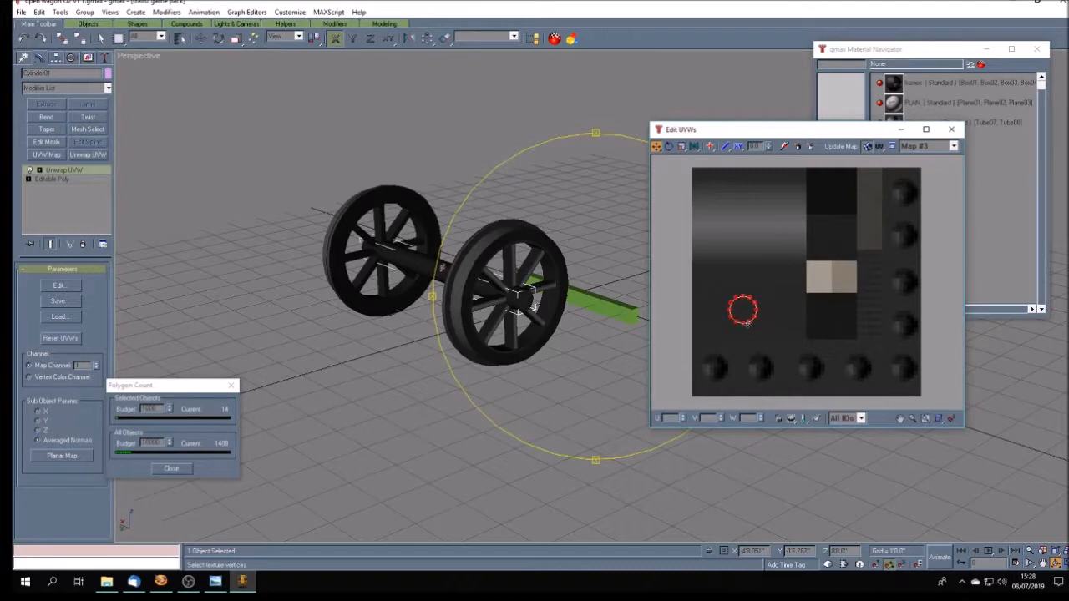
{"action": "left_click", "coordinate": [952, 129]}
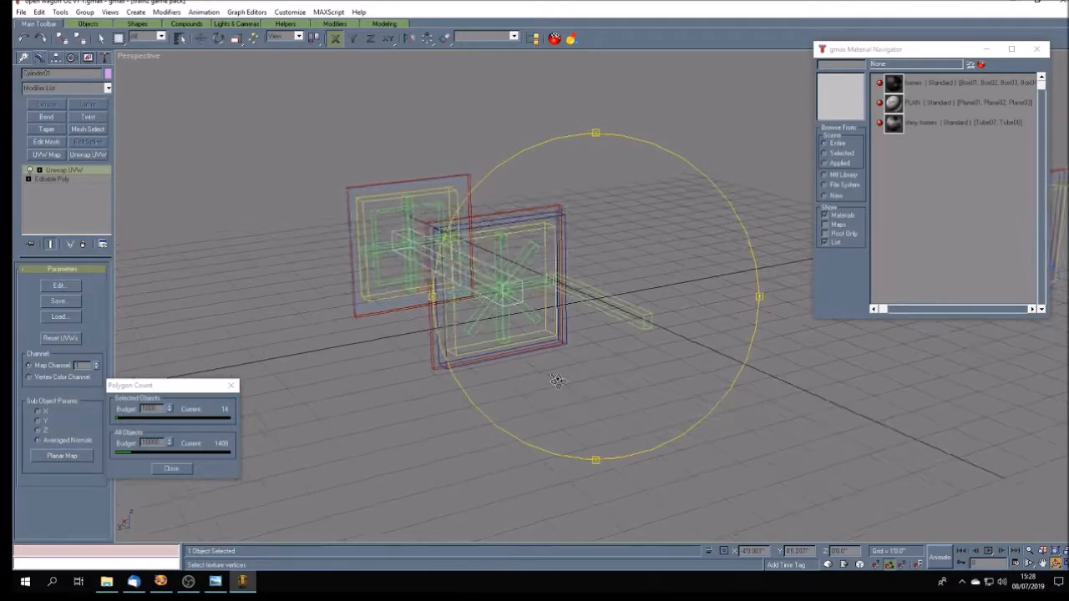
{"action": "left_click", "coordinate": [101, 38]}
{"action": "left_click", "coordinate": [580, 410]}
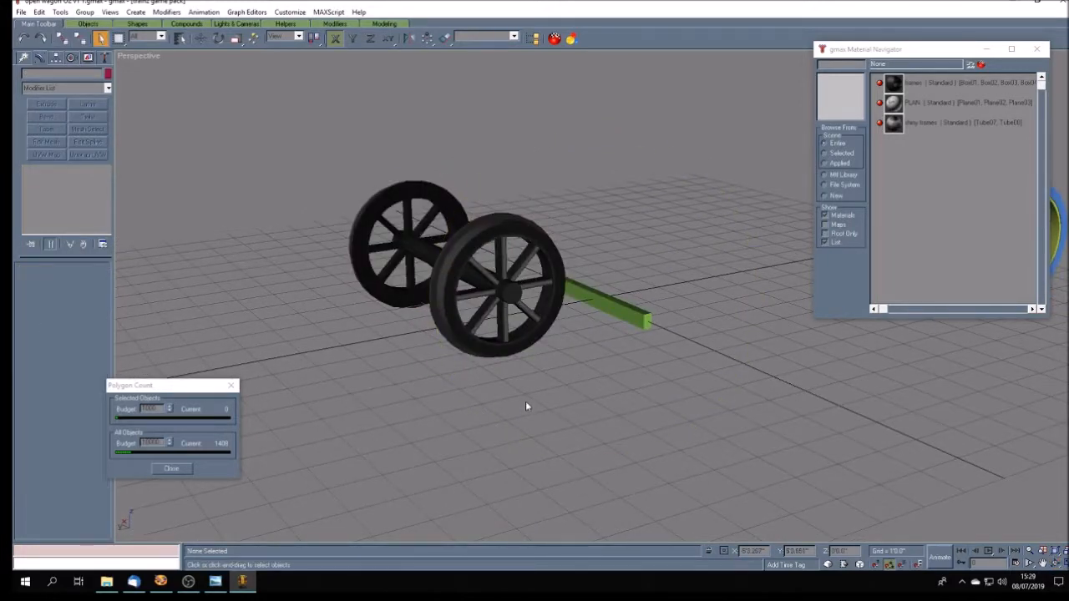
- Group the two wheels and the axle into one wheelset, keeping the default group name
{"action": "scroll", "coordinate": [526, 409], "scroll_direction": "down", "scroll_amount": 4}
{"action": "scroll", "coordinate": [526, 409], "scroll_direction": "up", "scroll_amount": 5}
{"action": "scroll", "coordinate": [527, 405], "scroll_direction": "down", "scroll_amount": 2}
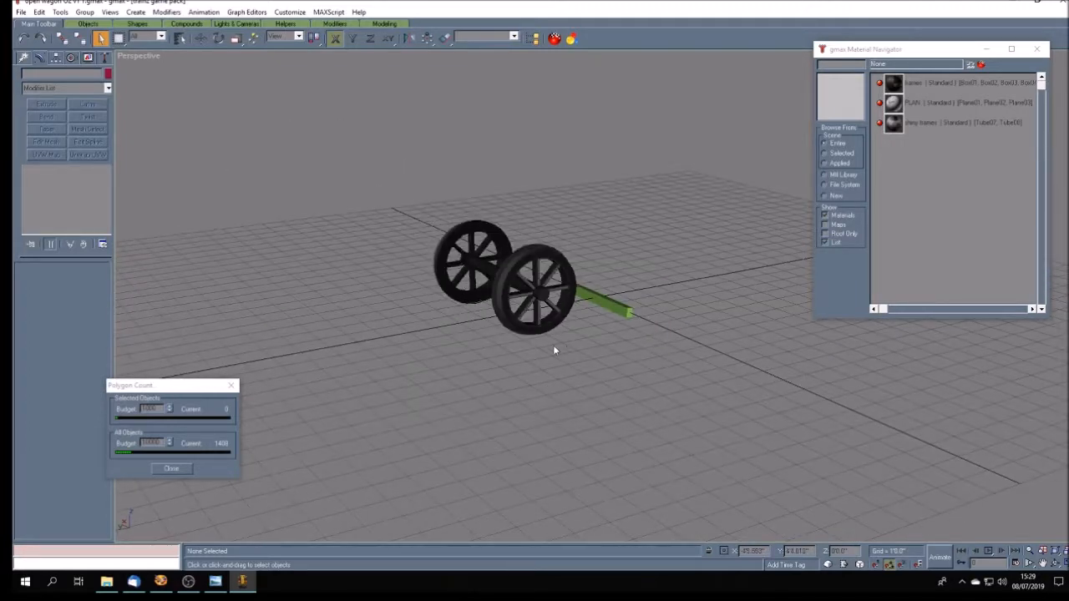
{"action": "left_click", "coordinate": [522, 331]}
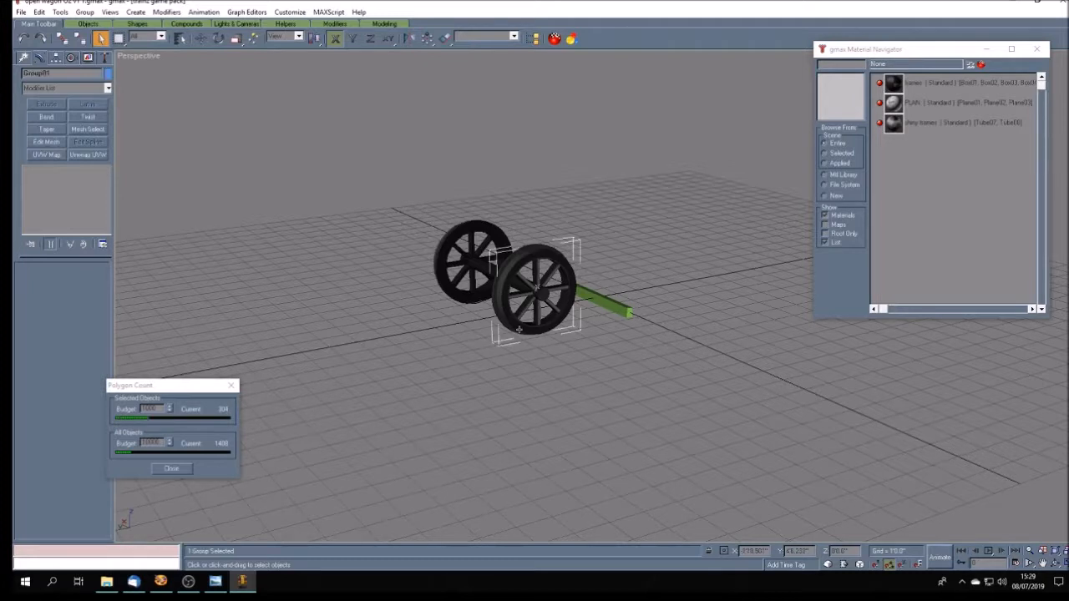
{"action": "left_click", "coordinate": [455, 290]}
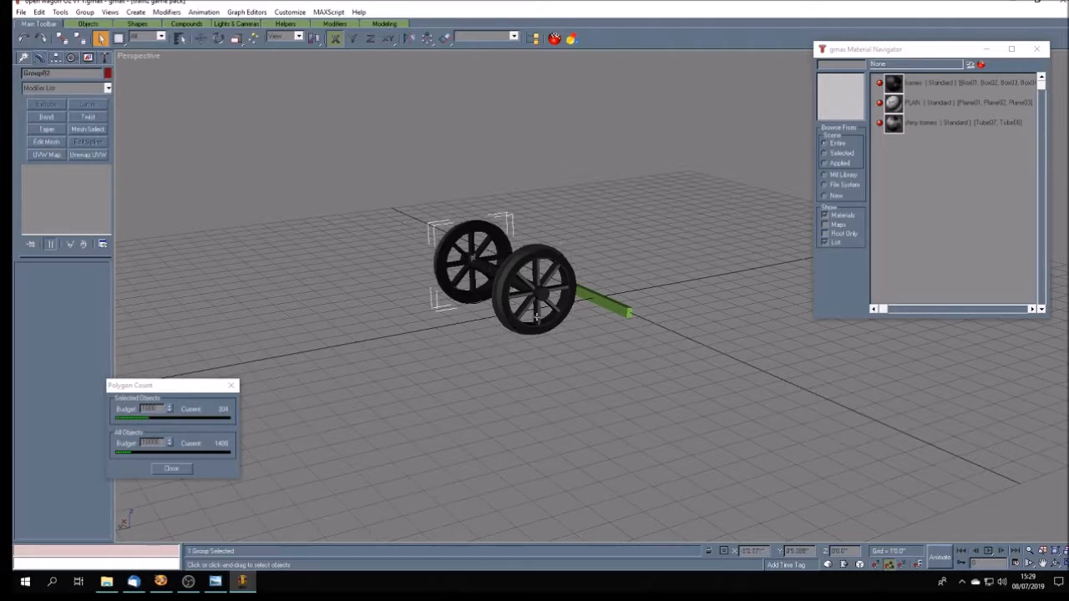
{"action": "left_click", "coordinate": [514, 282]}
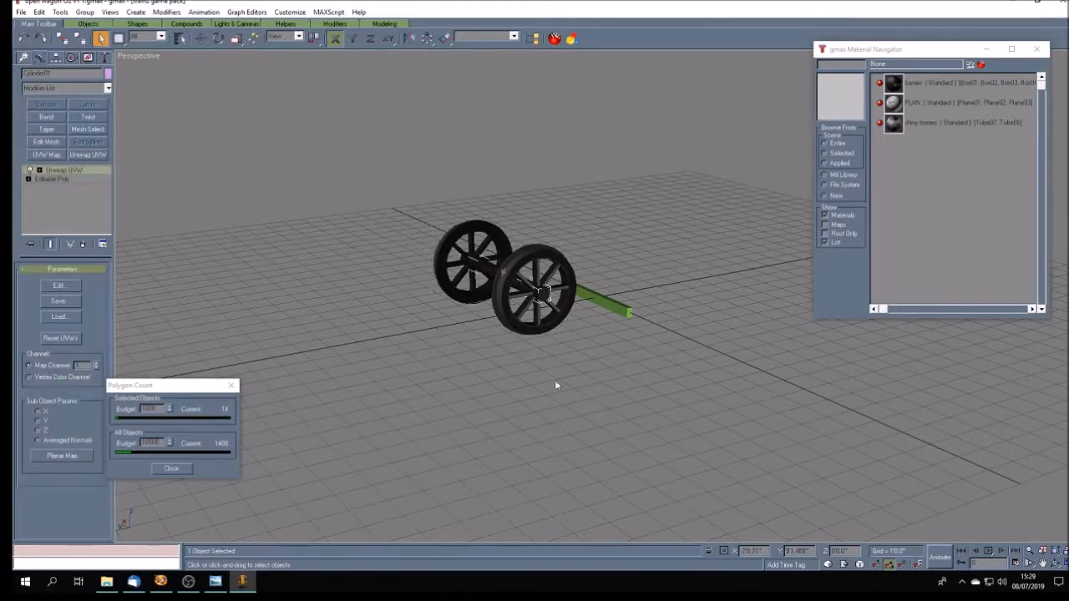
{"action": "left_click", "coordinate": [435, 262]}
{"action": "left_click", "coordinate": [521, 285], "text": "ctrl"}
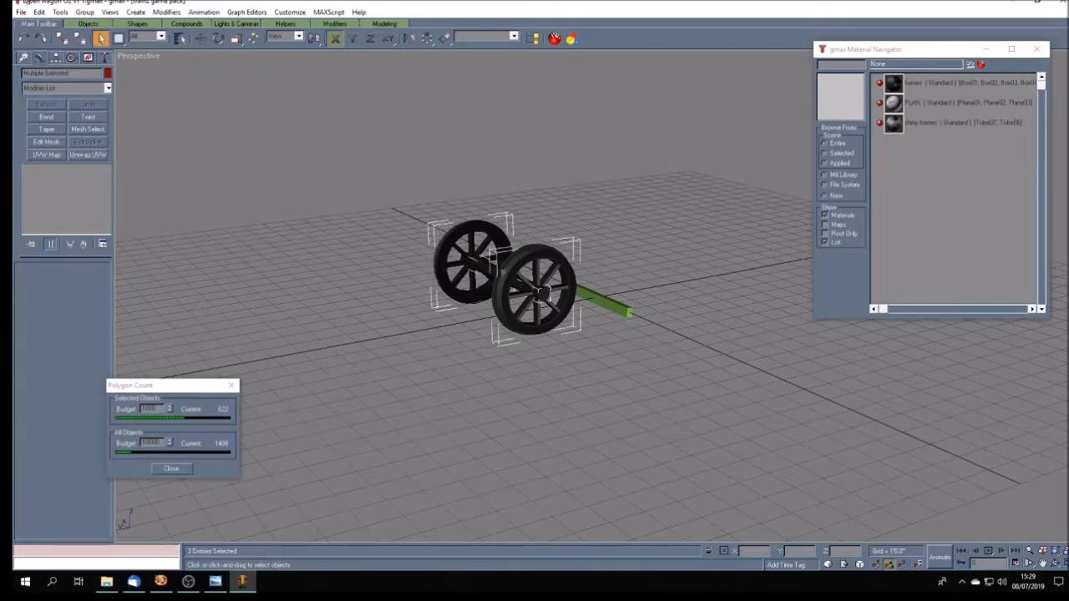
{"action": "left_click", "coordinate": [84, 12]}
{"action": "left_click", "coordinate": [100, 25]}
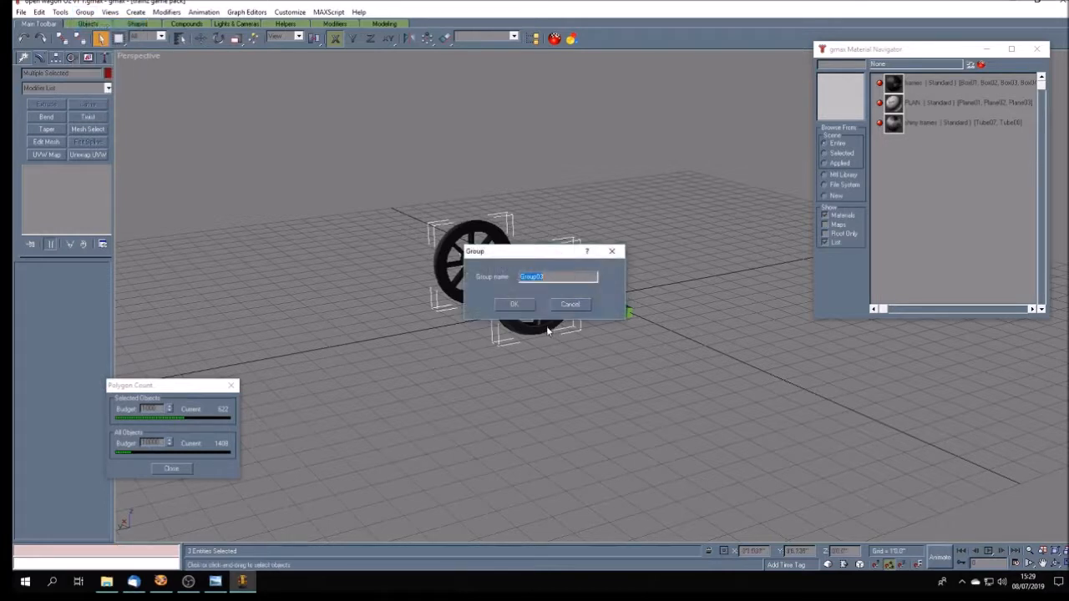
{"action": "left_click", "coordinate": [531, 307]}
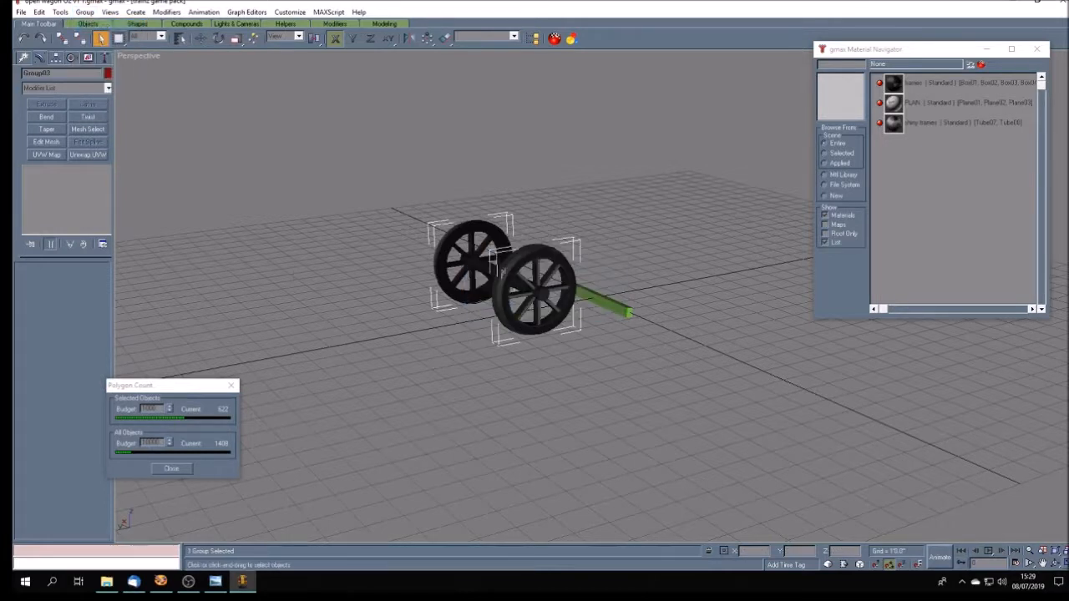
- Return to the four-viewport layout and deselect the grouped wheelset
{"action": "left_click", "coordinate": [1059, 563]}
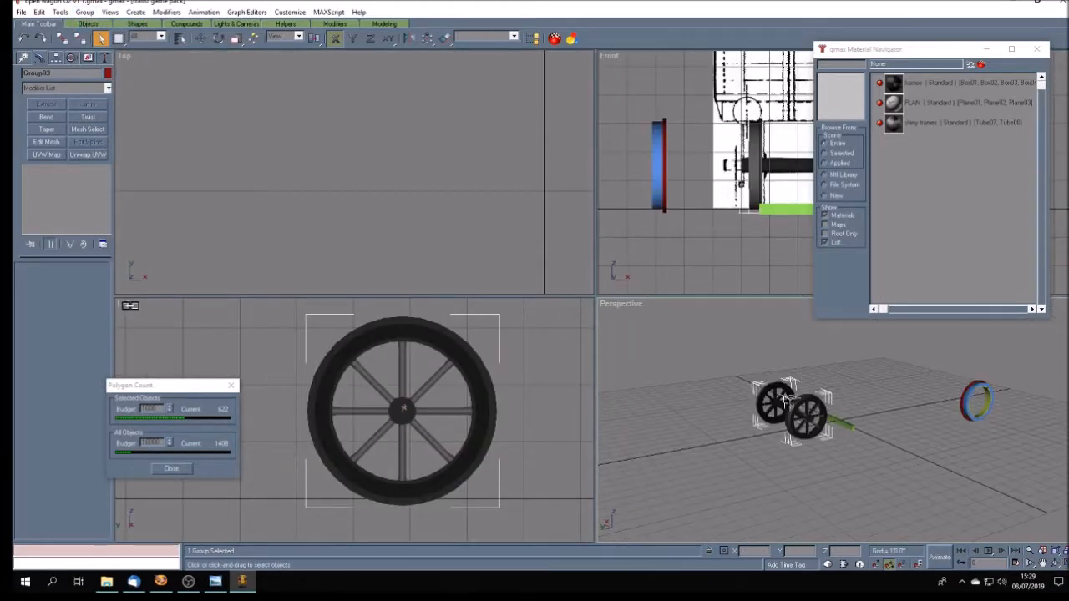
{"action": "left_click", "coordinate": [263, 370]}
{"action": "scroll", "coordinate": [267, 367], "scroll_direction": "down", "scroll_amount": 5}
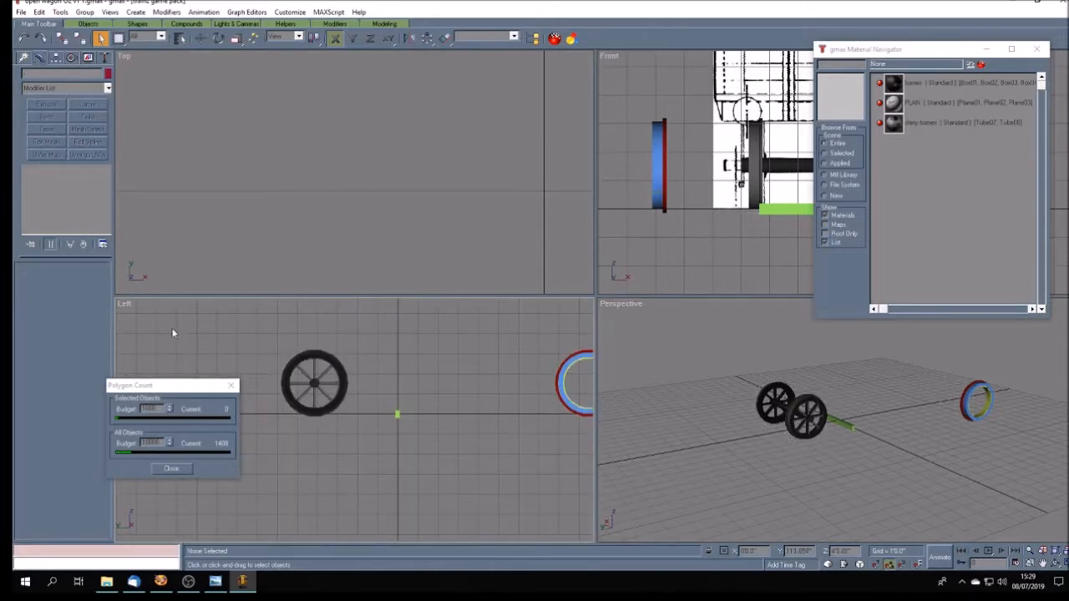
- Switch the Left viewport to the Right view
{"action": "right_click", "coordinate": [125, 304]}
{"action": "mouse_move", "coordinate": [152, 437]}
{"action": "left_click", "coordinate": [248, 515]}
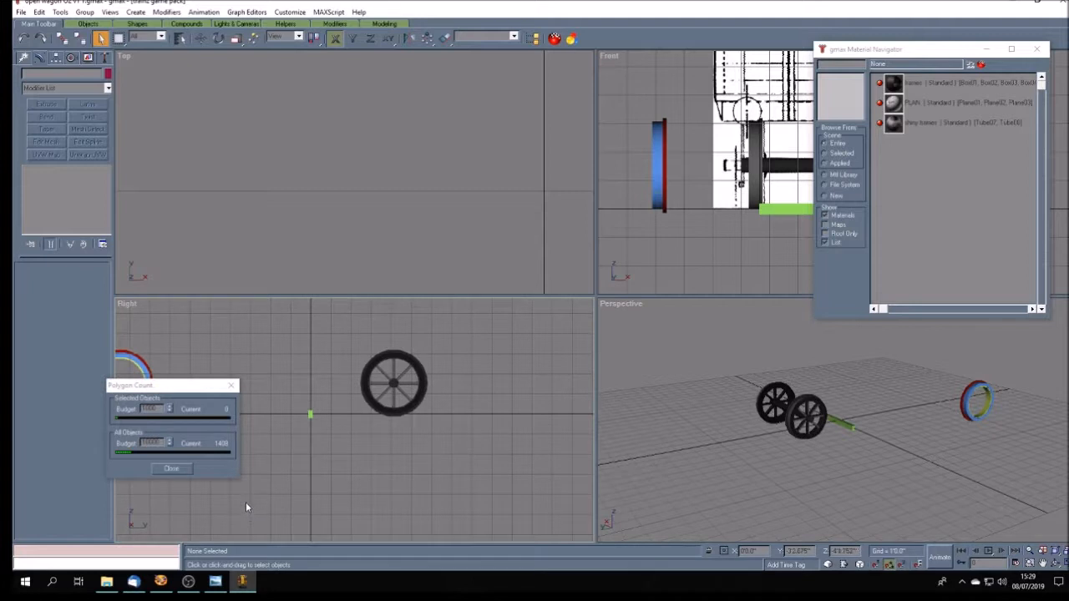
- Unhide all the hidden plan drawings and set the Right viewport to the Left view
{"action": "left_click", "coordinate": [87, 59]}
{"action": "left_click", "coordinate": [48, 354]}
{"action": "right_click", "coordinate": [132, 304]}
{"action": "mouse_move", "coordinate": [157, 428]}
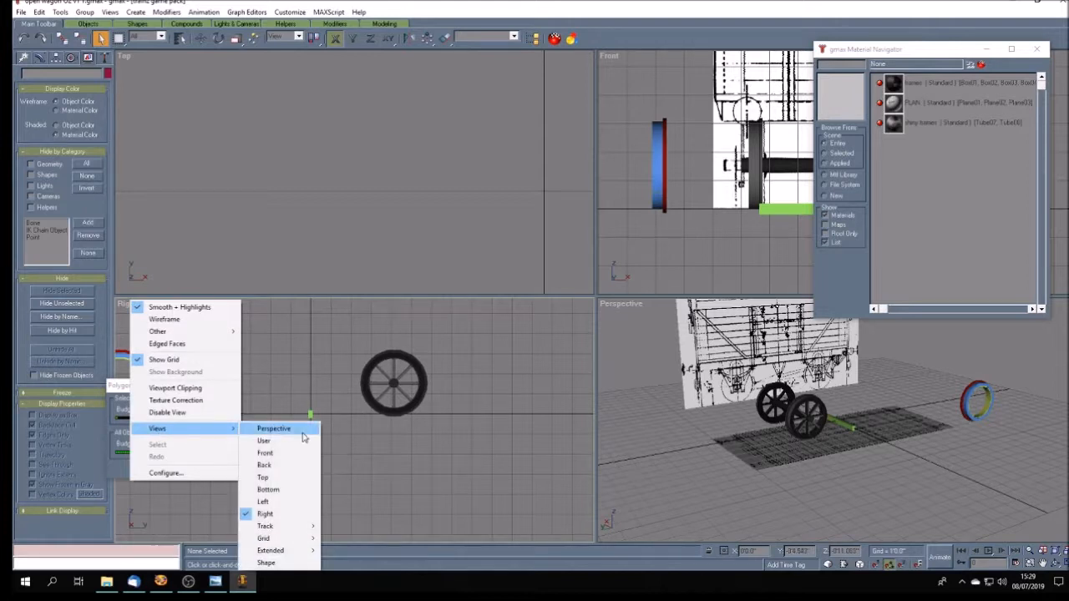
{"action": "left_click", "coordinate": [288, 507]}
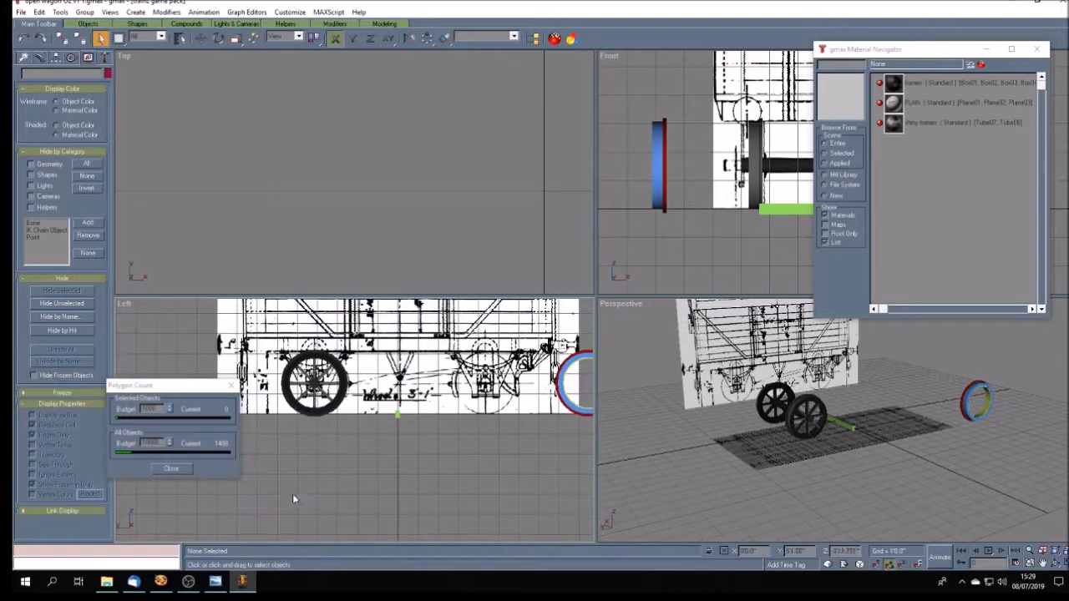
- Centre the grouped wheelset's pivot on the object
{"action": "left_click", "coordinate": [322, 408]}
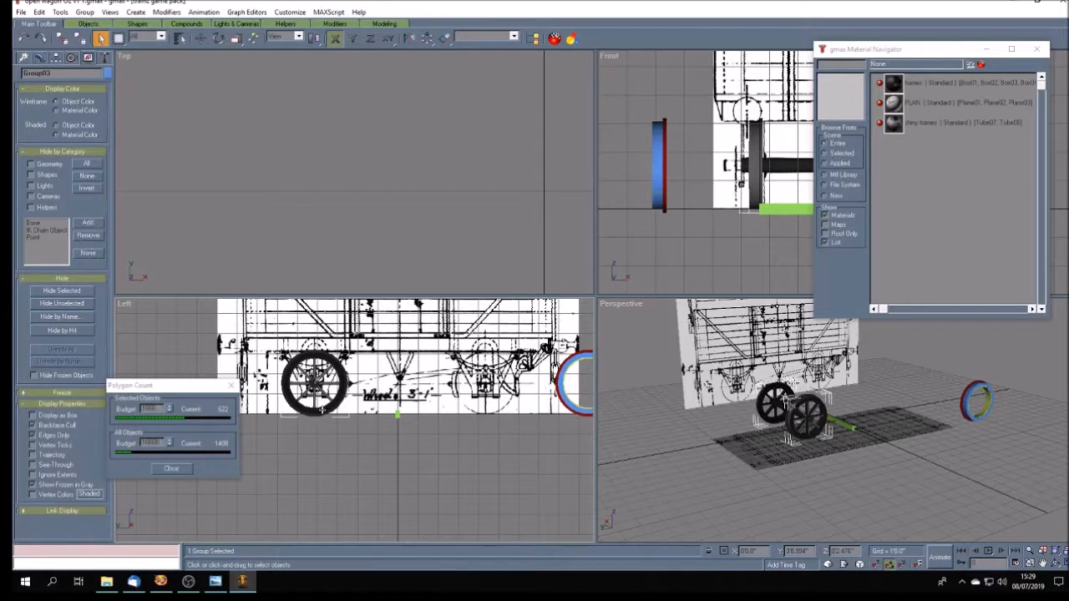
{"action": "left_click", "coordinate": [55, 58]}
{"action": "left_click", "coordinate": [62, 128]}
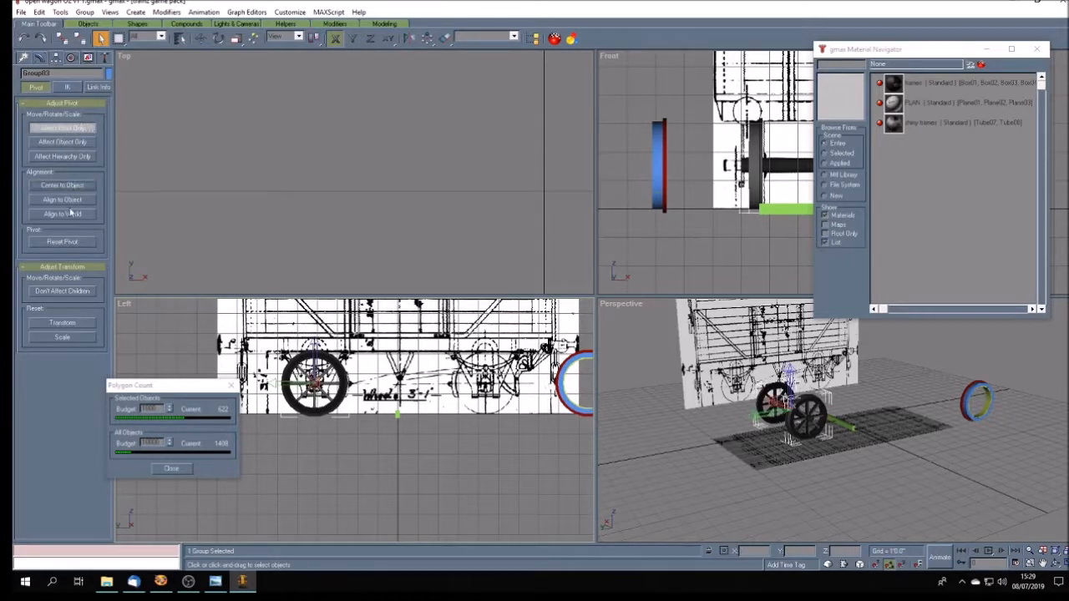
{"action": "left_click", "coordinate": [71, 128]}
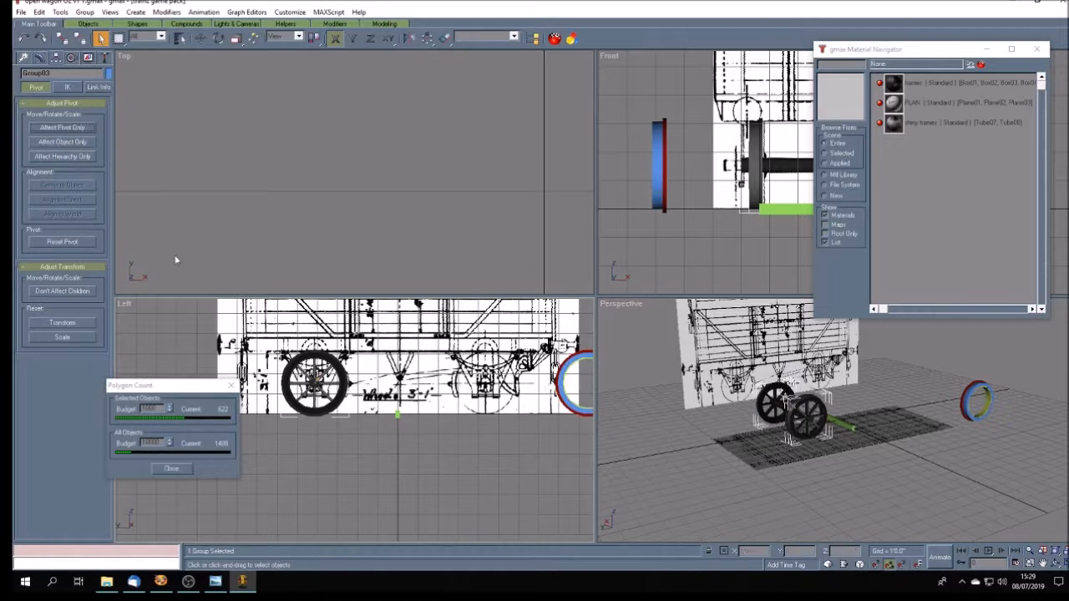
- Clone the wheelset group and place the copy at Y -4'1.649" over the drawing's other wheel, then deselect it
{"action": "left_click", "coordinate": [201, 39]}
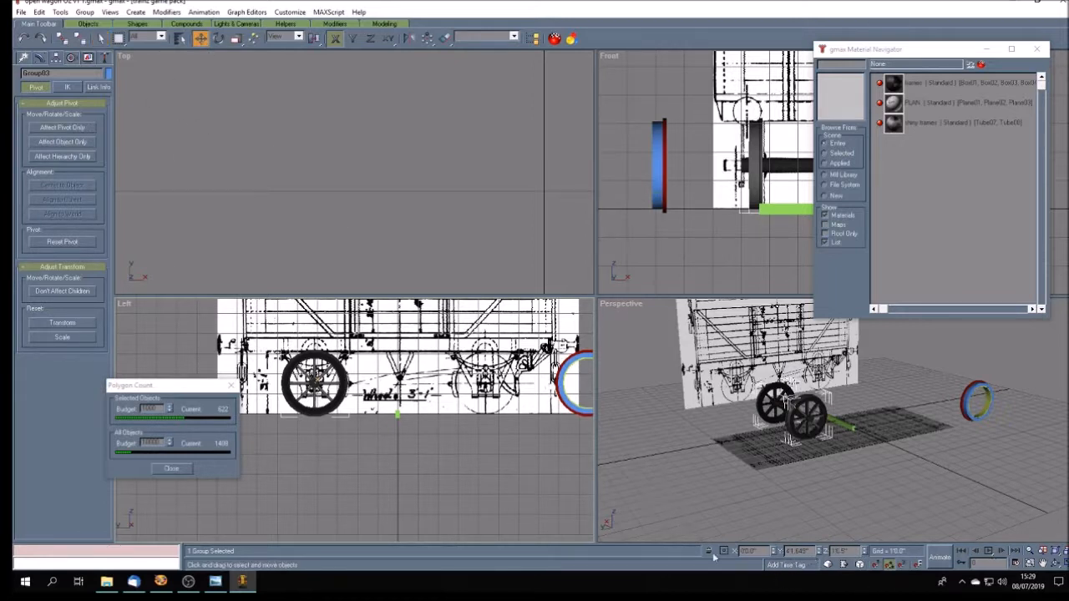
{"action": "left_click", "coordinate": [39, 12]}
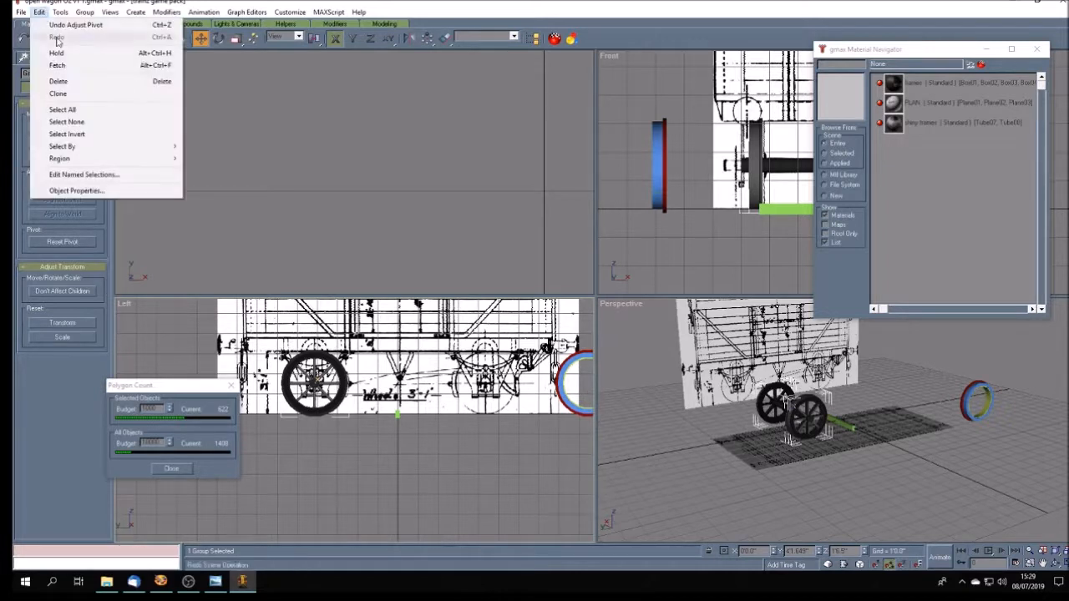
{"action": "left_click", "coordinate": [60, 91]}
{"action": "left_click", "coordinate": [511, 325]}
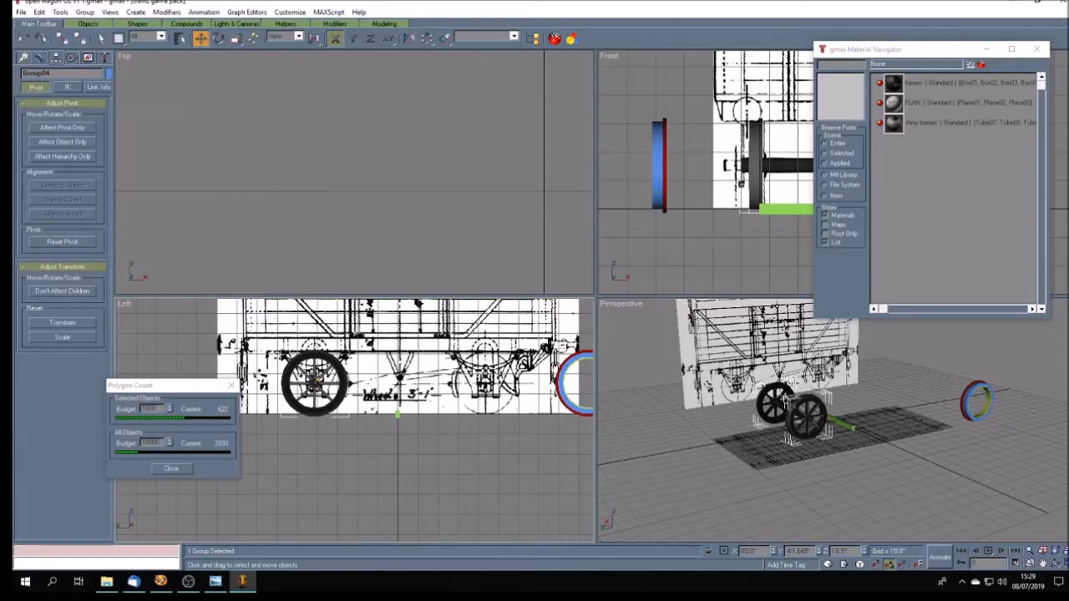
{"action": "key", "text": "Return"}
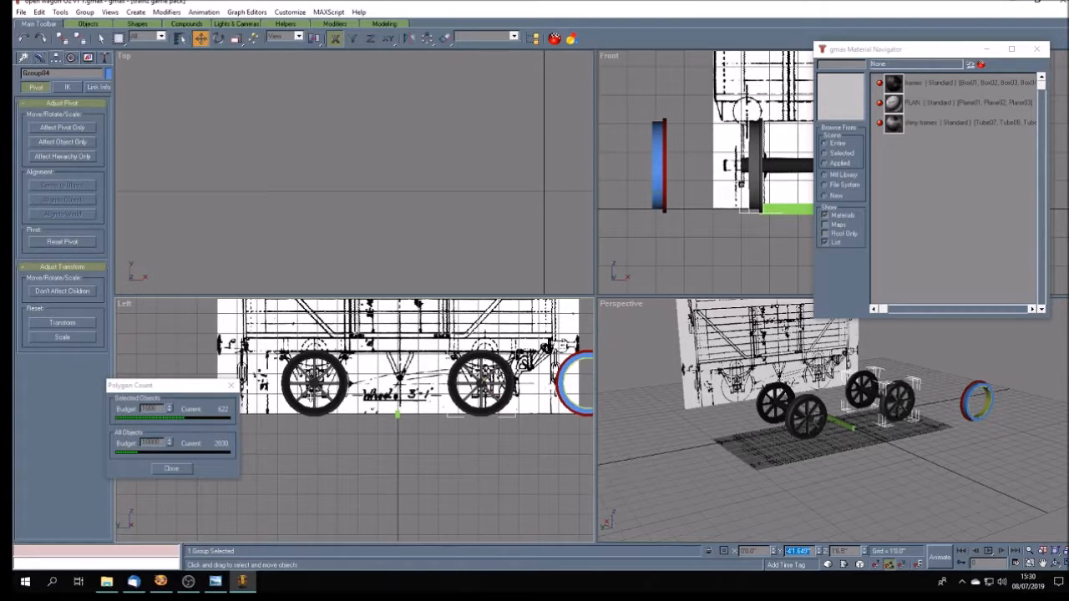
{"action": "left_click_drag", "start_coordinate": [496, 395], "coordinate": [489, 400]}
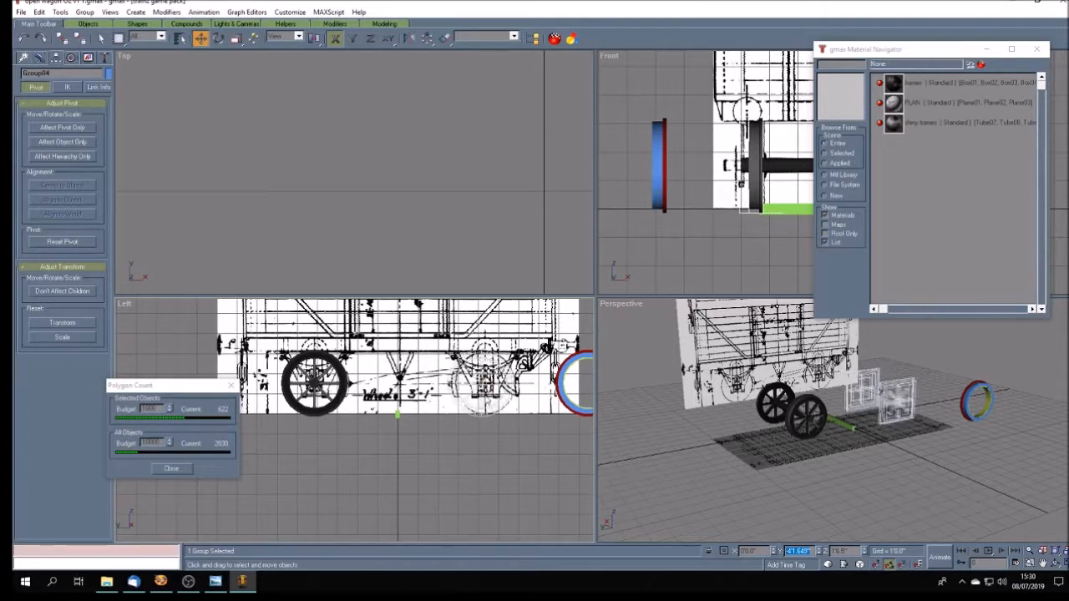
{"action": "left_click", "coordinate": [502, 461]}
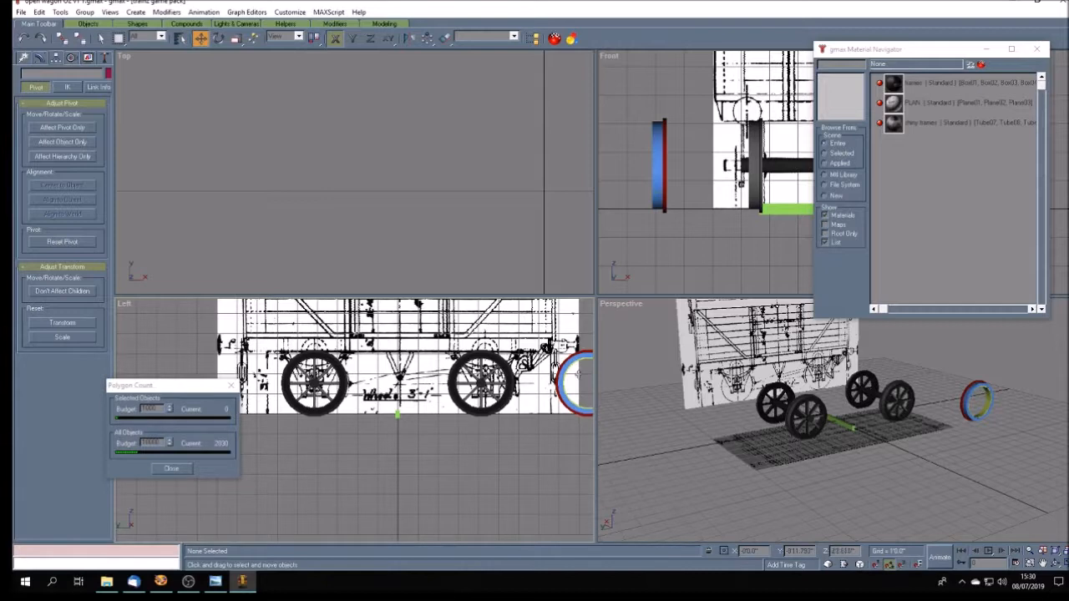
- Examine both wheelsets' positions against the full side elevation drawing
{"action": "scroll", "coordinate": [441, 436], "scroll_direction": "down", "scroll_amount": 4}
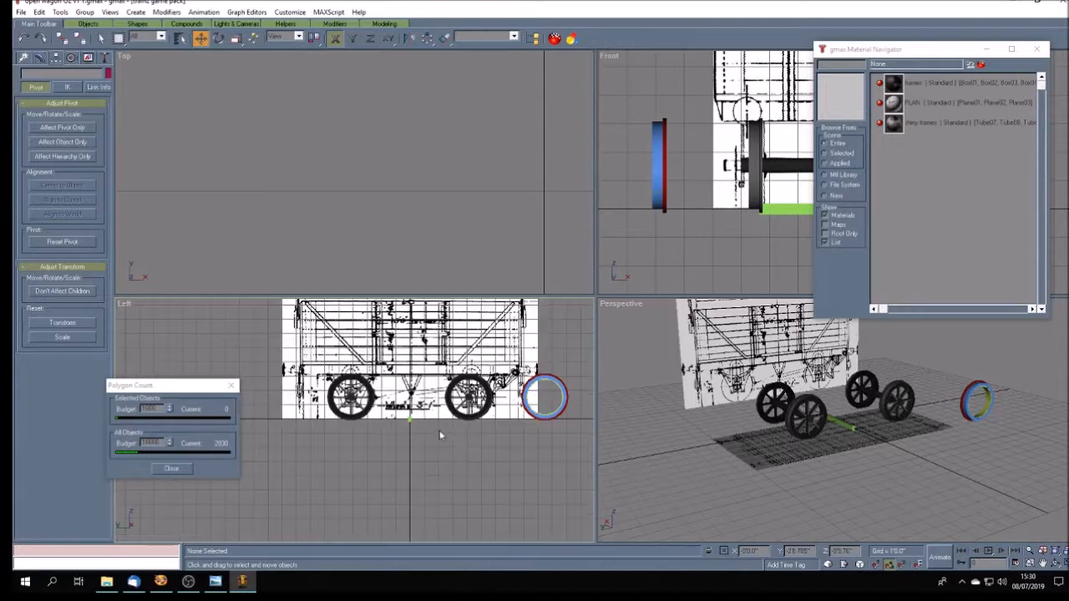
{"action": "scroll", "coordinate": [481, 406], "scroll_direction": "up", "scroll_amount": 1}
{"action": "scroll", "coordinate": [481, 407], "scroll_direction": "down", "scroll_amount": 1}
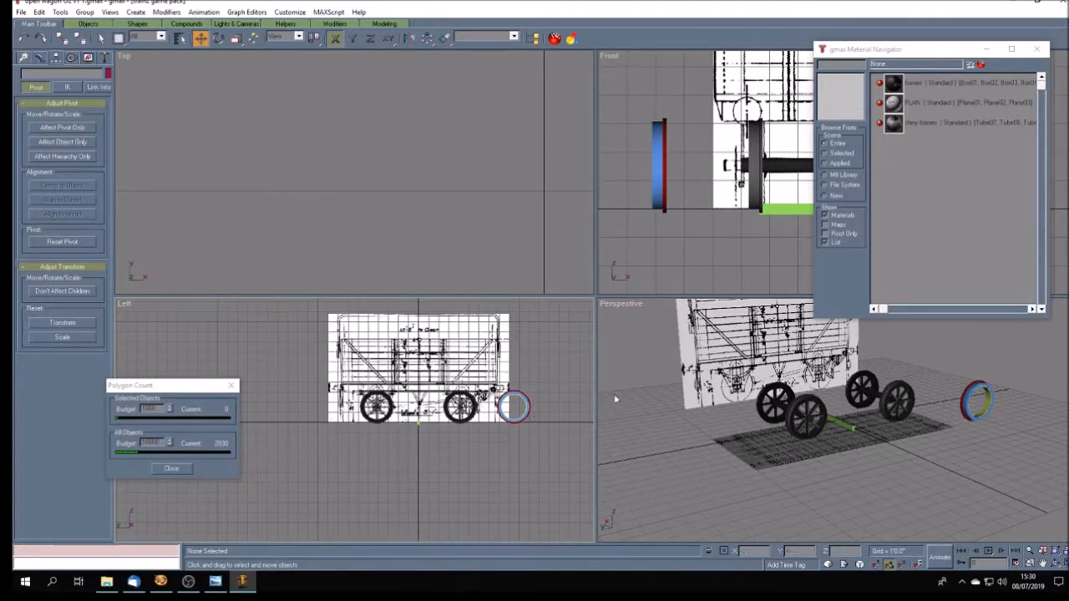
{"action": "left_click", "coordinate": [1042, 565]}
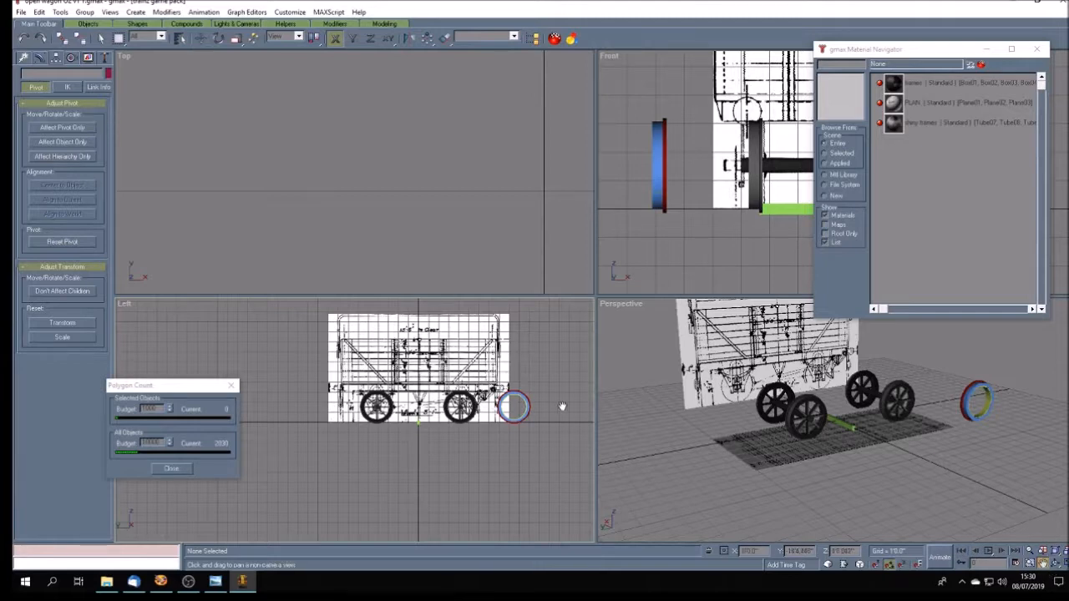
{"action": "left_click_drag", "start_coordinate": [563, 401], "coordinate": [529, 401]}
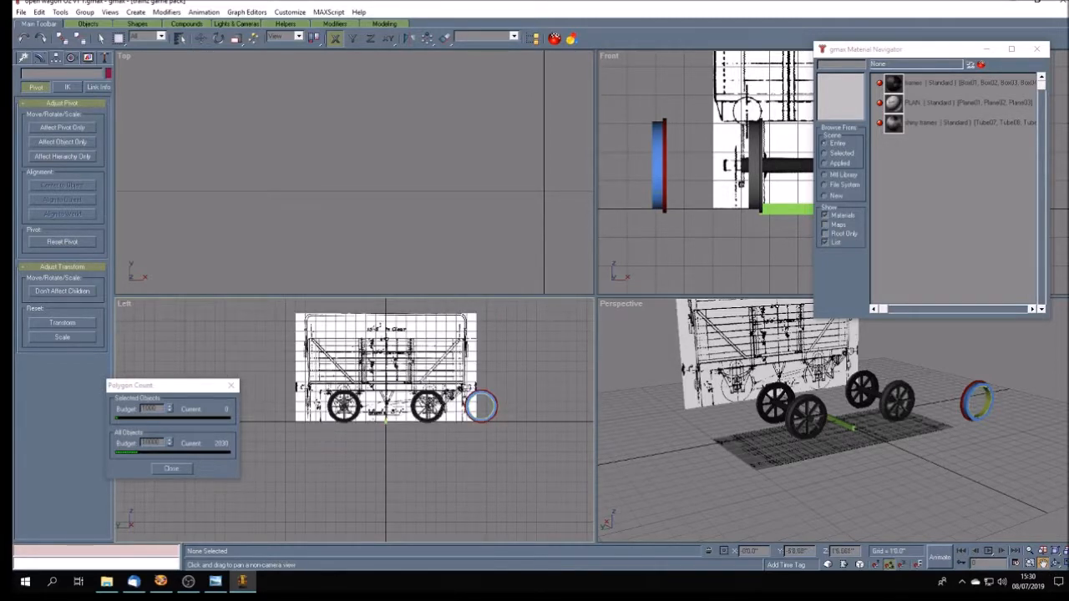
- Inspect both wheelsets against the plan drawings in a maximized Left view and a maximized Perspective view
{"action": "left_click", "coordinate": [1057, 565]}
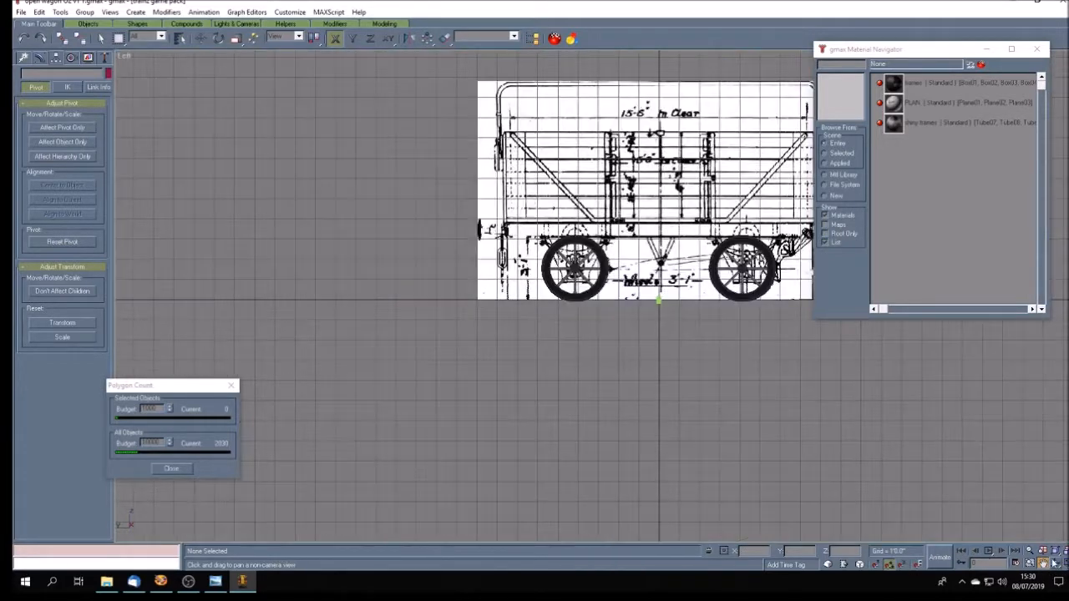
{"action": "scroll", "coordinate": [558, 377], "scroll_direction": "up", "scroll_amount": 3}
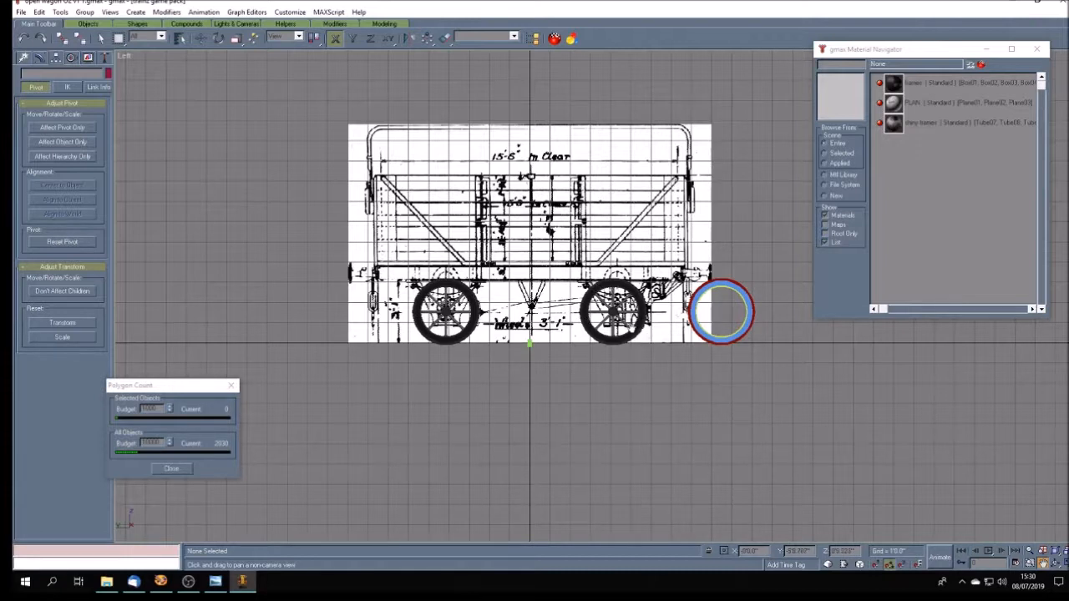
{"action": "left_click", "coordinate": [1063, 563]}
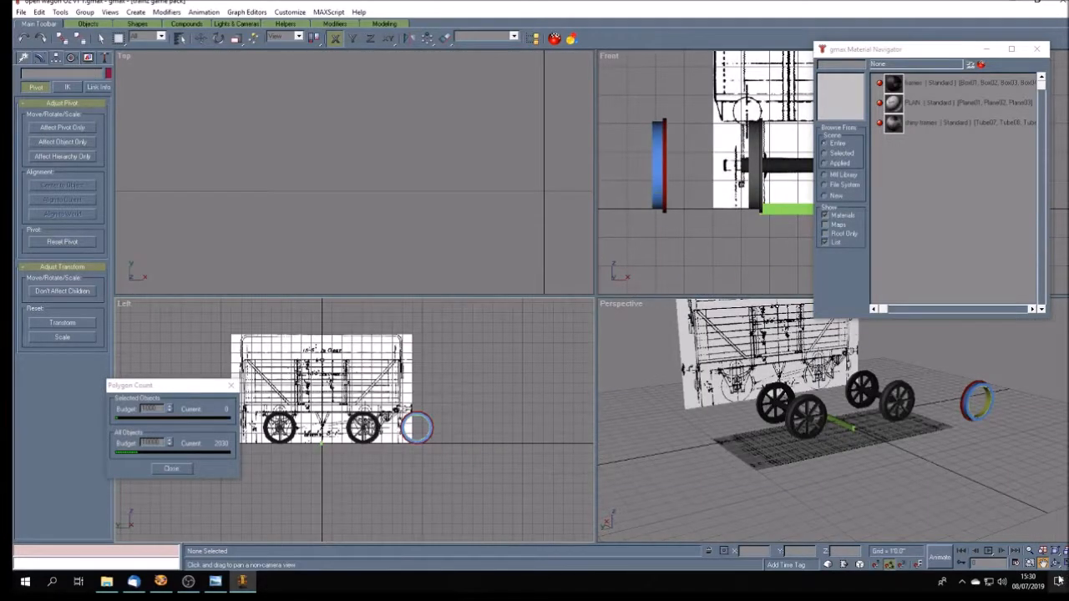
{"action": "left_click_drag", "start_coordinate": [853, 476], "coordinate": [879, 508]}
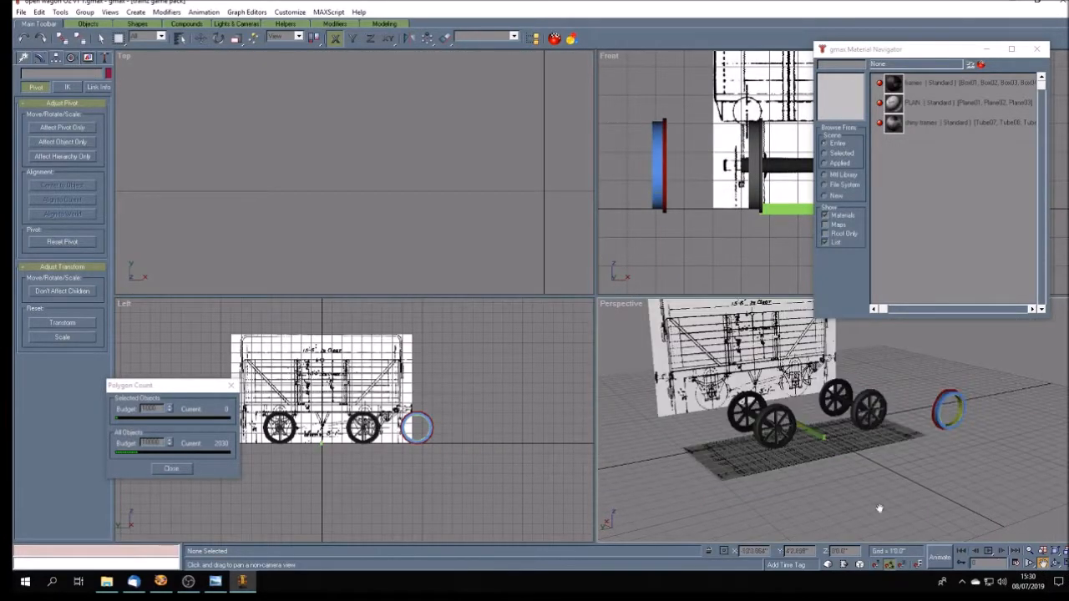
{"action": "left_click", "coordinate": [1063, 563]}
{"action": "left_click_drag", "start_coordinate": [586, 357], "coordinate": [612, 361]}
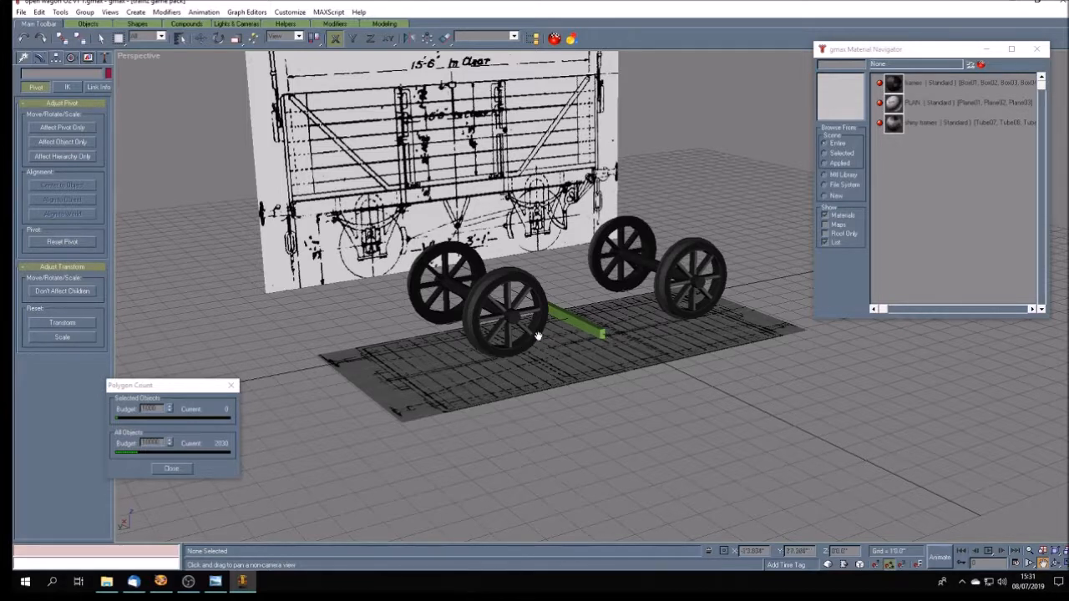
{"action": "scroll", "coordinate": [542, 333], "scroll_direction": "down", "scroll_amount": 5}
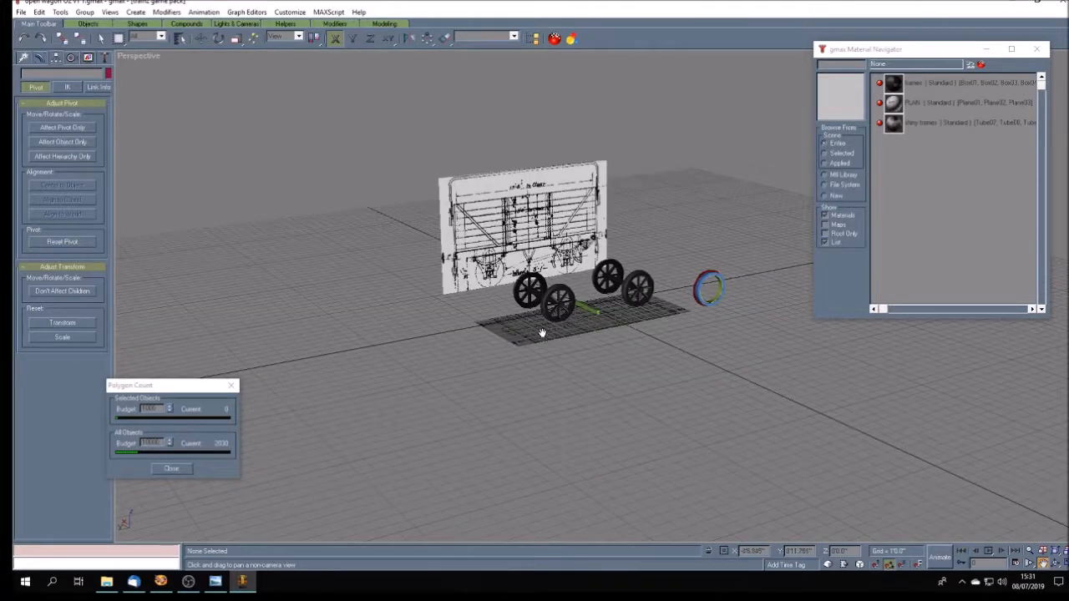
{"action": "scroll", "coordinate": [542, 332], "scroll_direction": "up", "scroll_amount": 2}
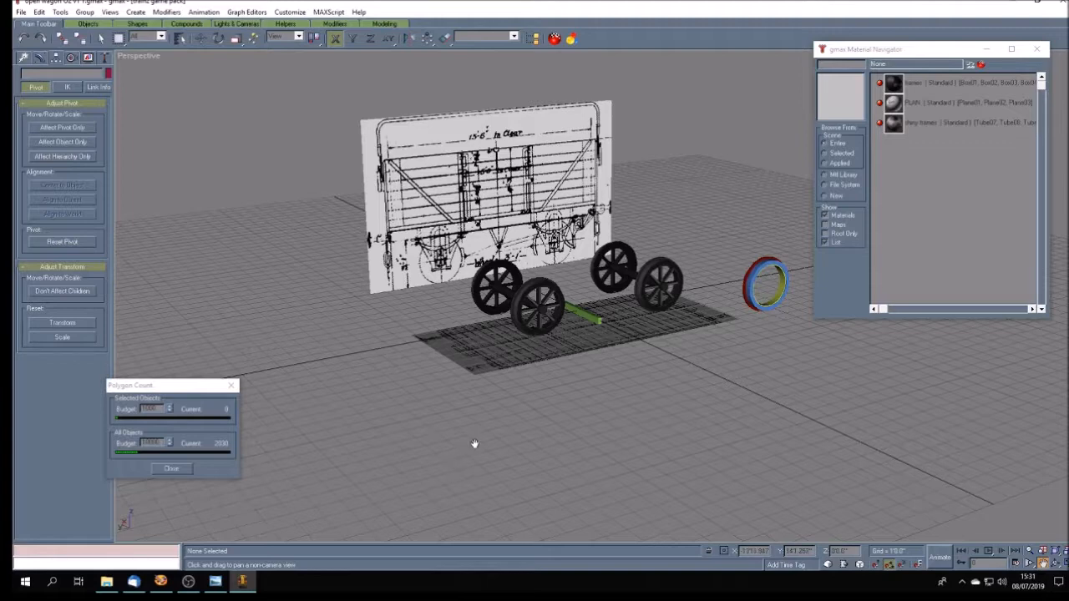
- Switch to Windows Photo Viewer to study the wheels and running gear in open wagon O2.jpg, and return to gmax to compare the model
{"action": "left_click", "coordinate": [216, 581]}
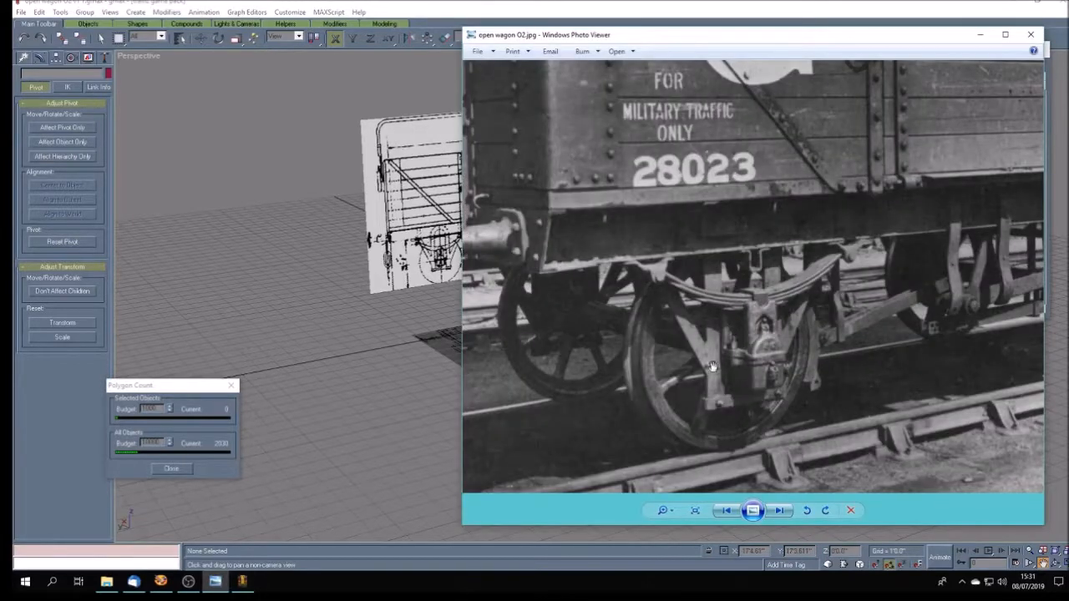
{"action": "scroll", "coordinate": [712, 366], "scroll_direction": "down", "scroll_amount": 5}
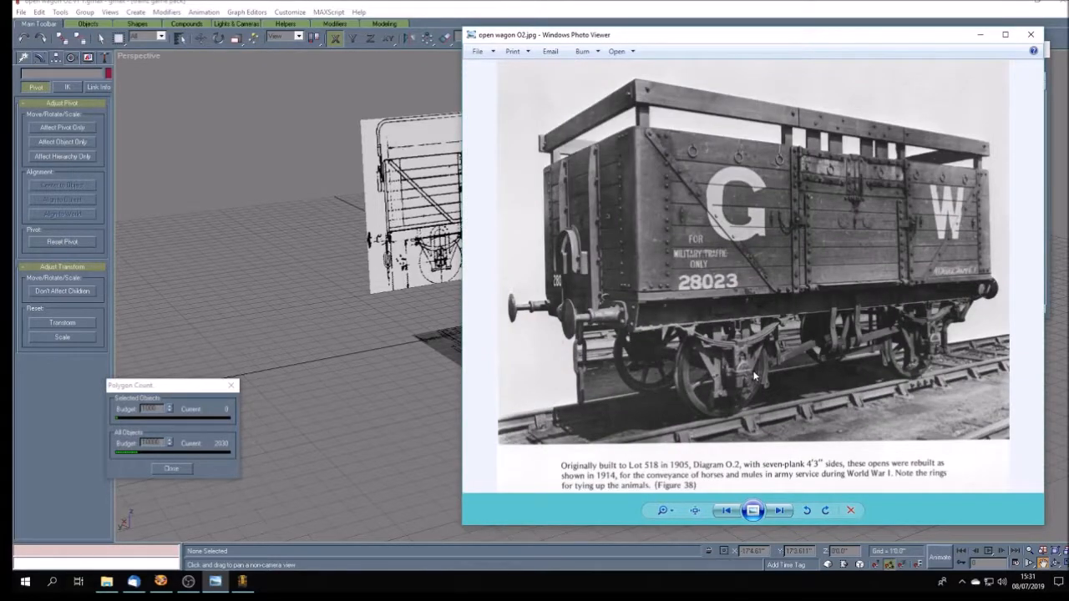
{"action": "scroll", "coordinate": [754, 376], "scroll_direction": "up", "scroll_amount": 1}
{"action": "scroll", "coordinate": [754, 374], "scroll_direction": "down", "scroll_amount": 1}
{"action": "left_click", "coordinate": [327, 307]}
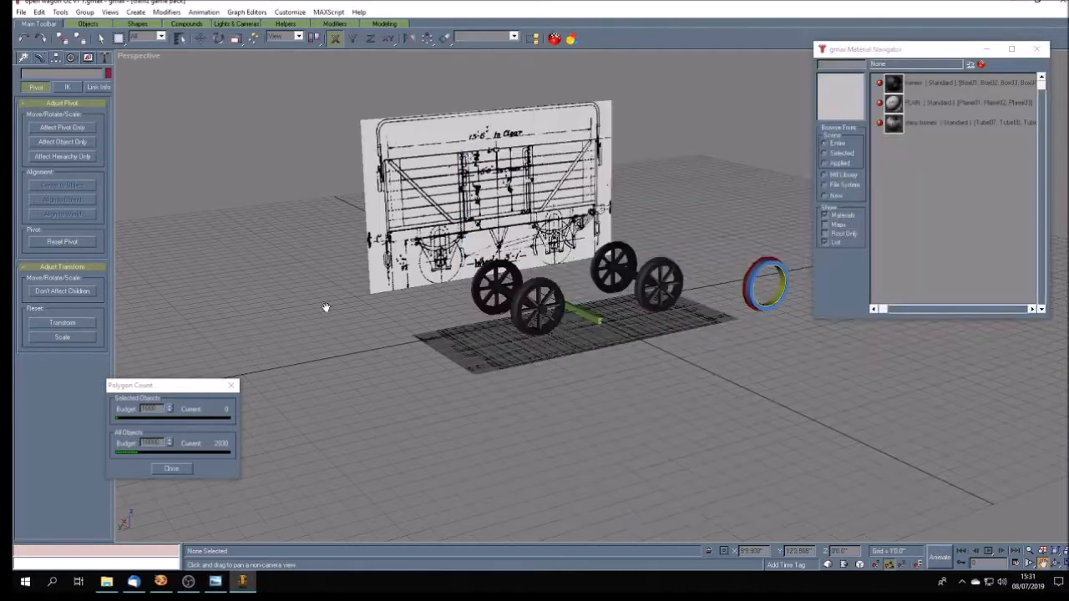
{"action": "scroll", "coordinate": [327, 304], "scroll_direction": "down", "scroll_amount": 5}
{"action": "scroll", "coordinate": [327, 306], "scroll_direction": "up", "scroll_amount": 5}
{"action": "left_click", "coordinate": [100, 39]}
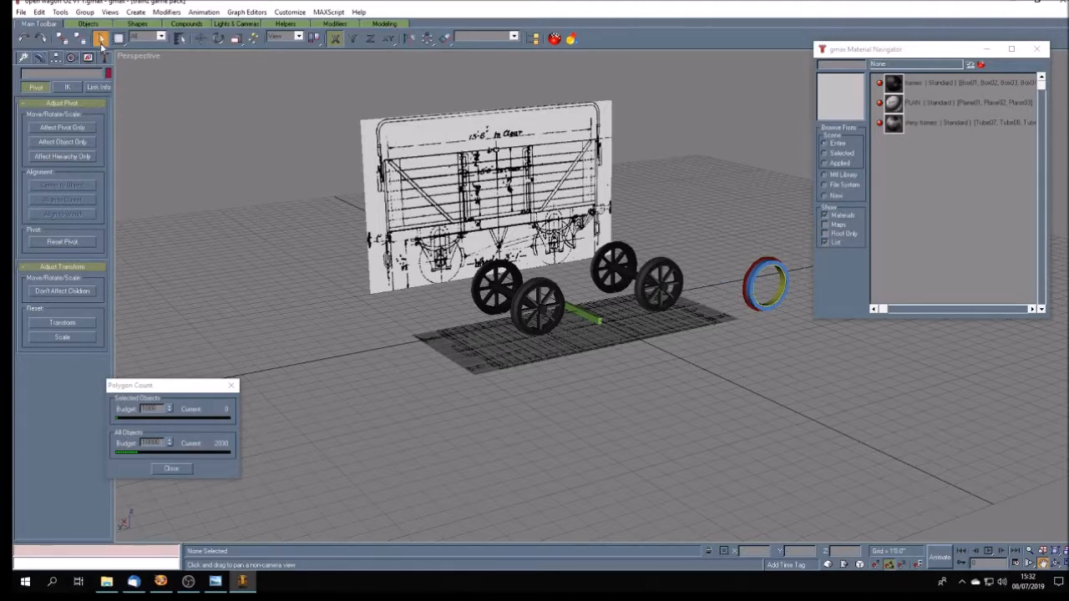
{"action": "left_click", "coordinate": [747, 288]}
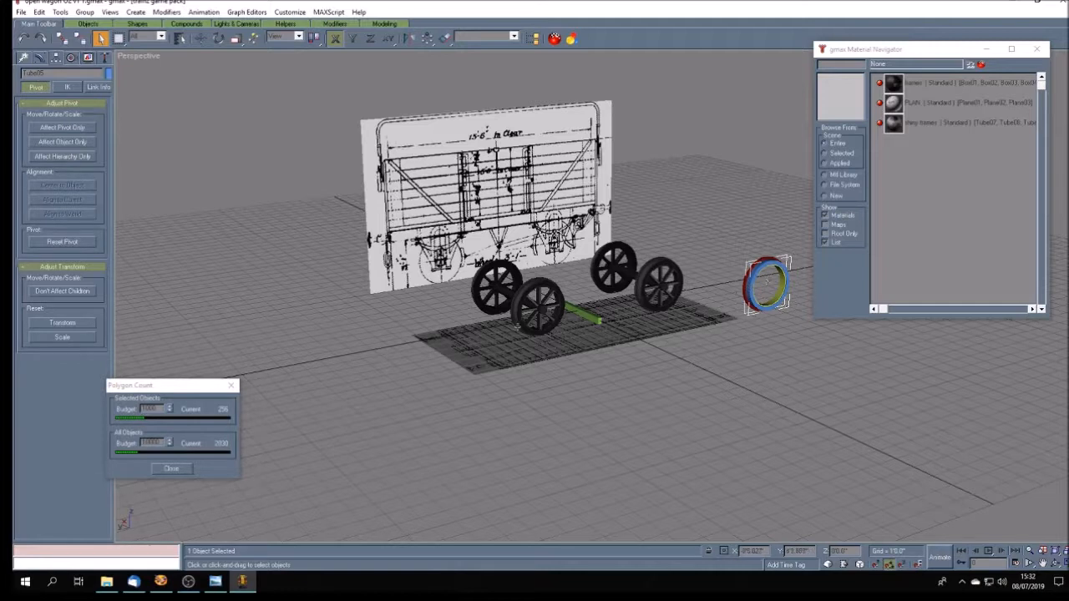
{"action": "left_click", "coordinate": [716, 373]}
- Save the scene in its current file and save it again over open wagon O2 v1 2.gmax
{"action": "left_click", "coordinate": [21, 12]}
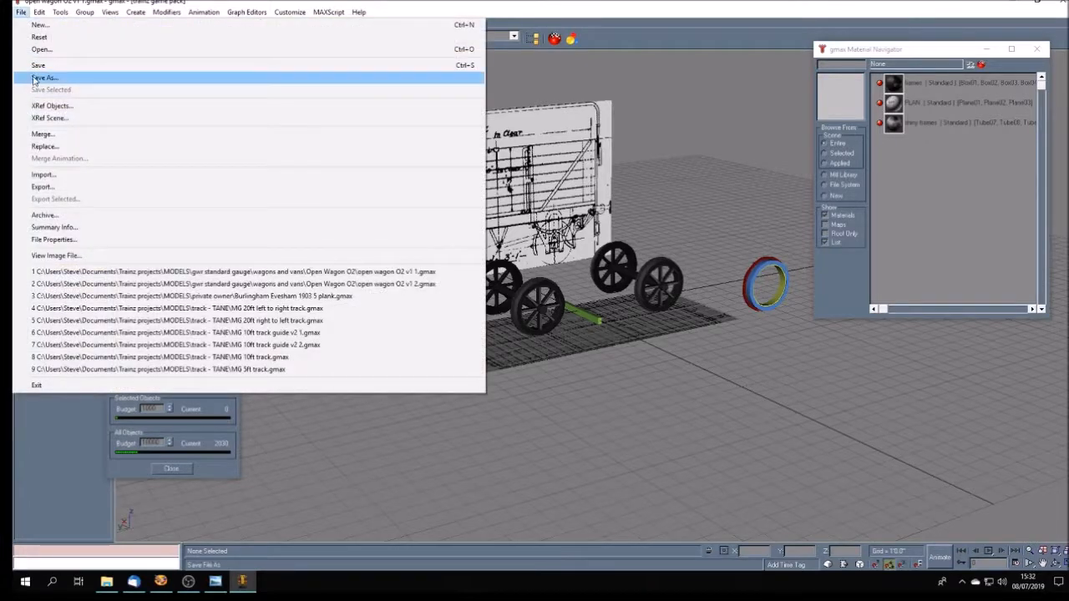
{"action": "left_click", "coordinate": [21, 12]}
{"action": "left_click", "coordinate": [21, 11]}
{"action": "left_click", "coordinate": [34, 78]}
{"action": "left_click", "coordinate": [92, 97]}
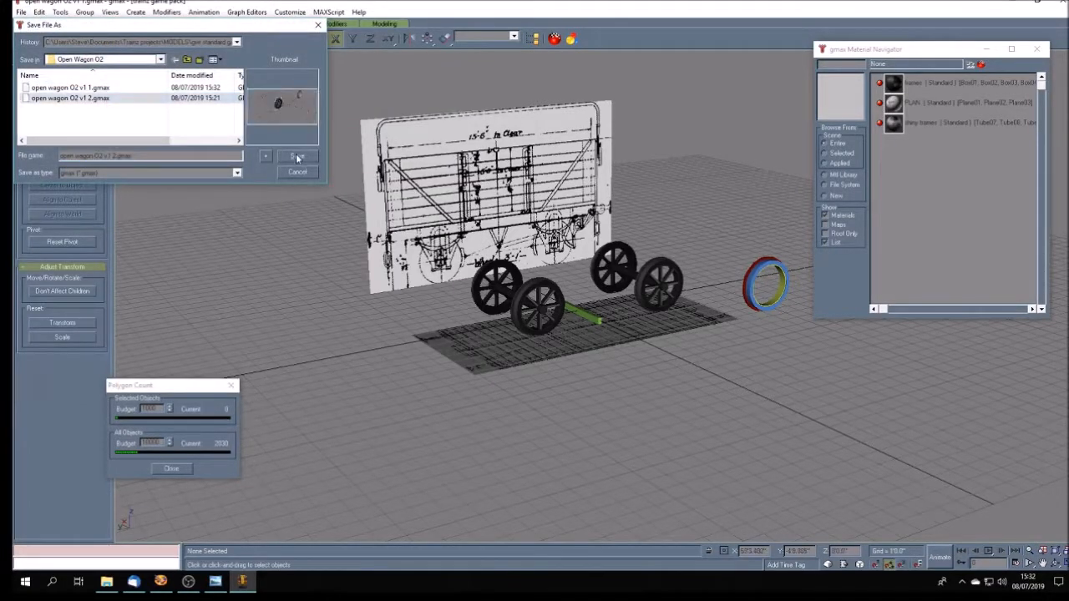
{"action": "left_click", "coordinate": [297, 155]}
{"action": "left_click", "coordinate": [582, 330]}
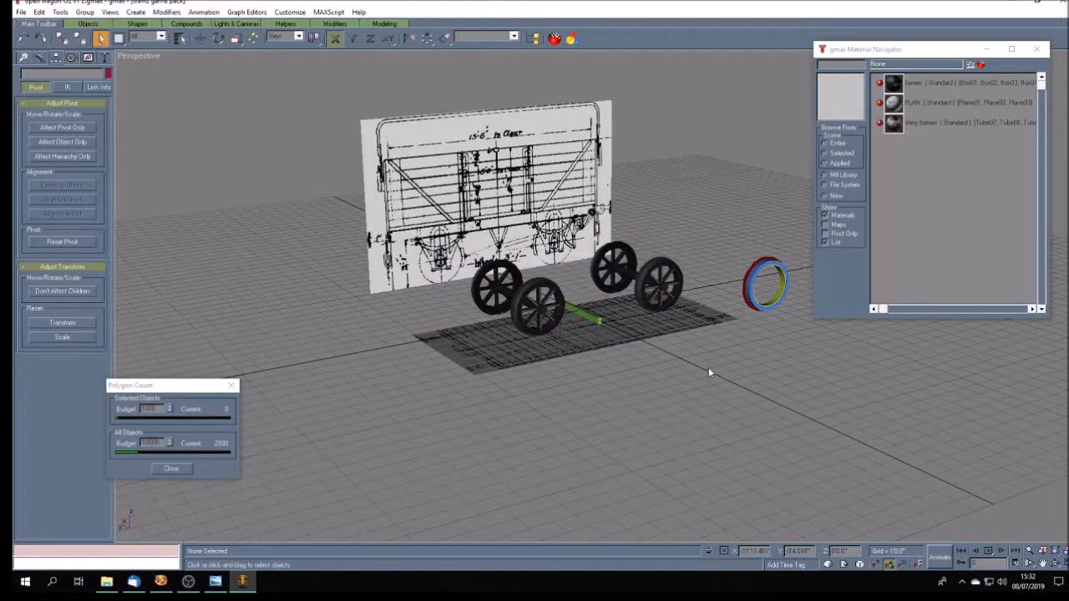